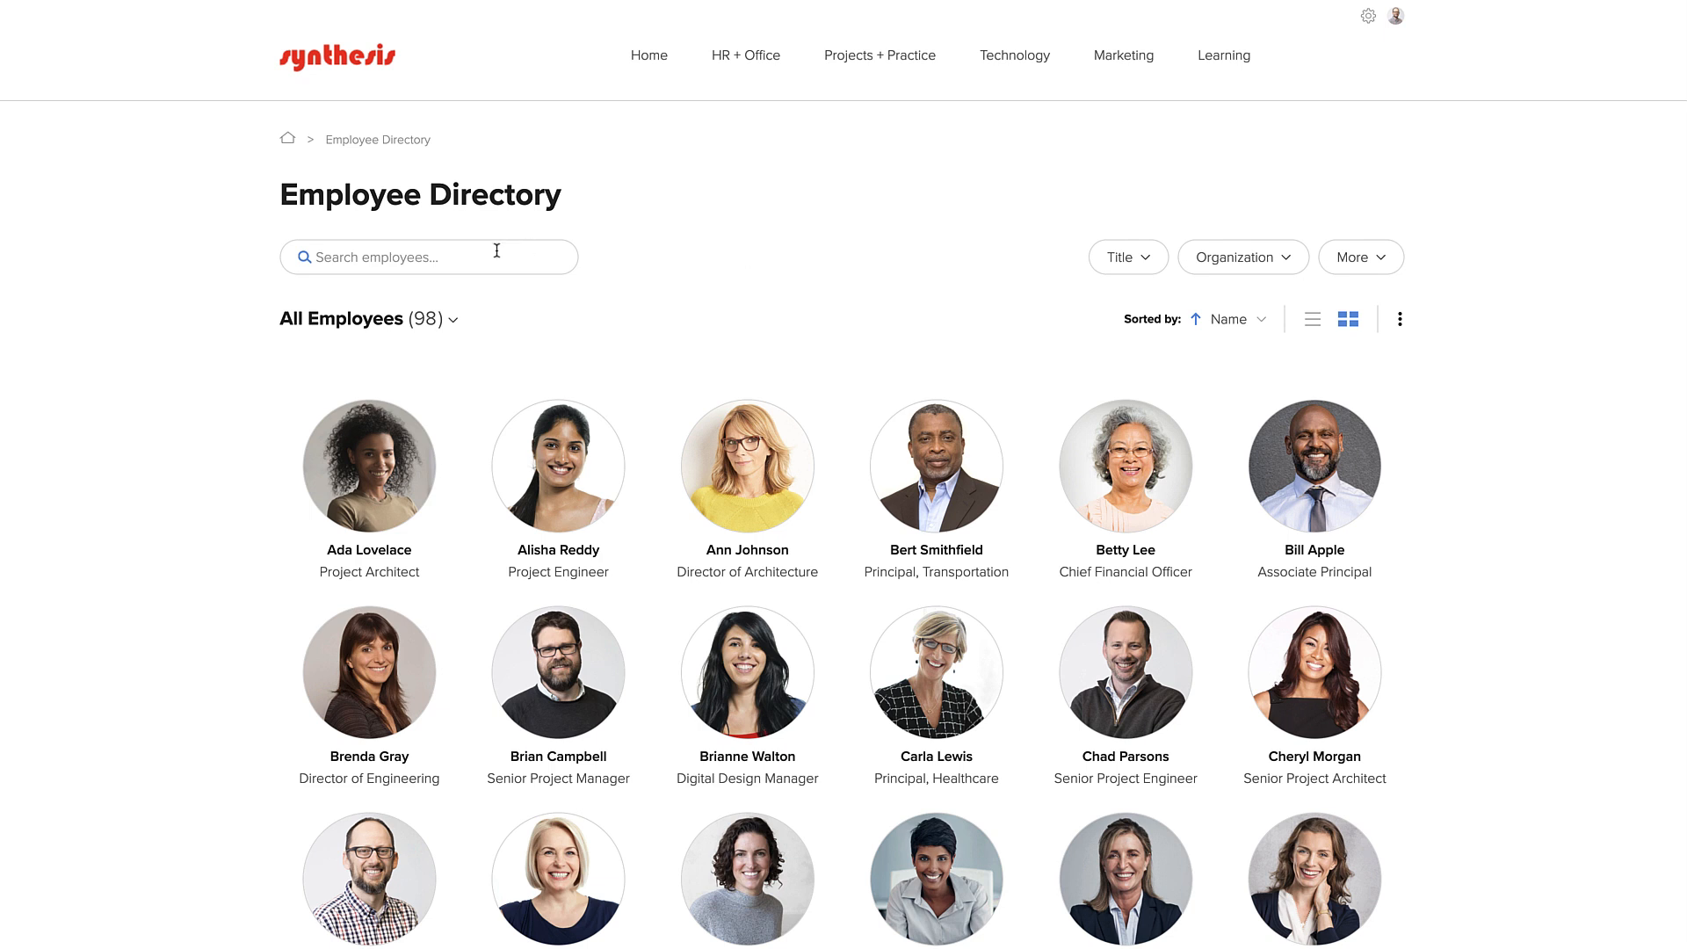
# Check the options offered by the Title and Organization filters of the employee directory
pyautogui.click(1136, 258)
pyautogui.click(1240, 264)
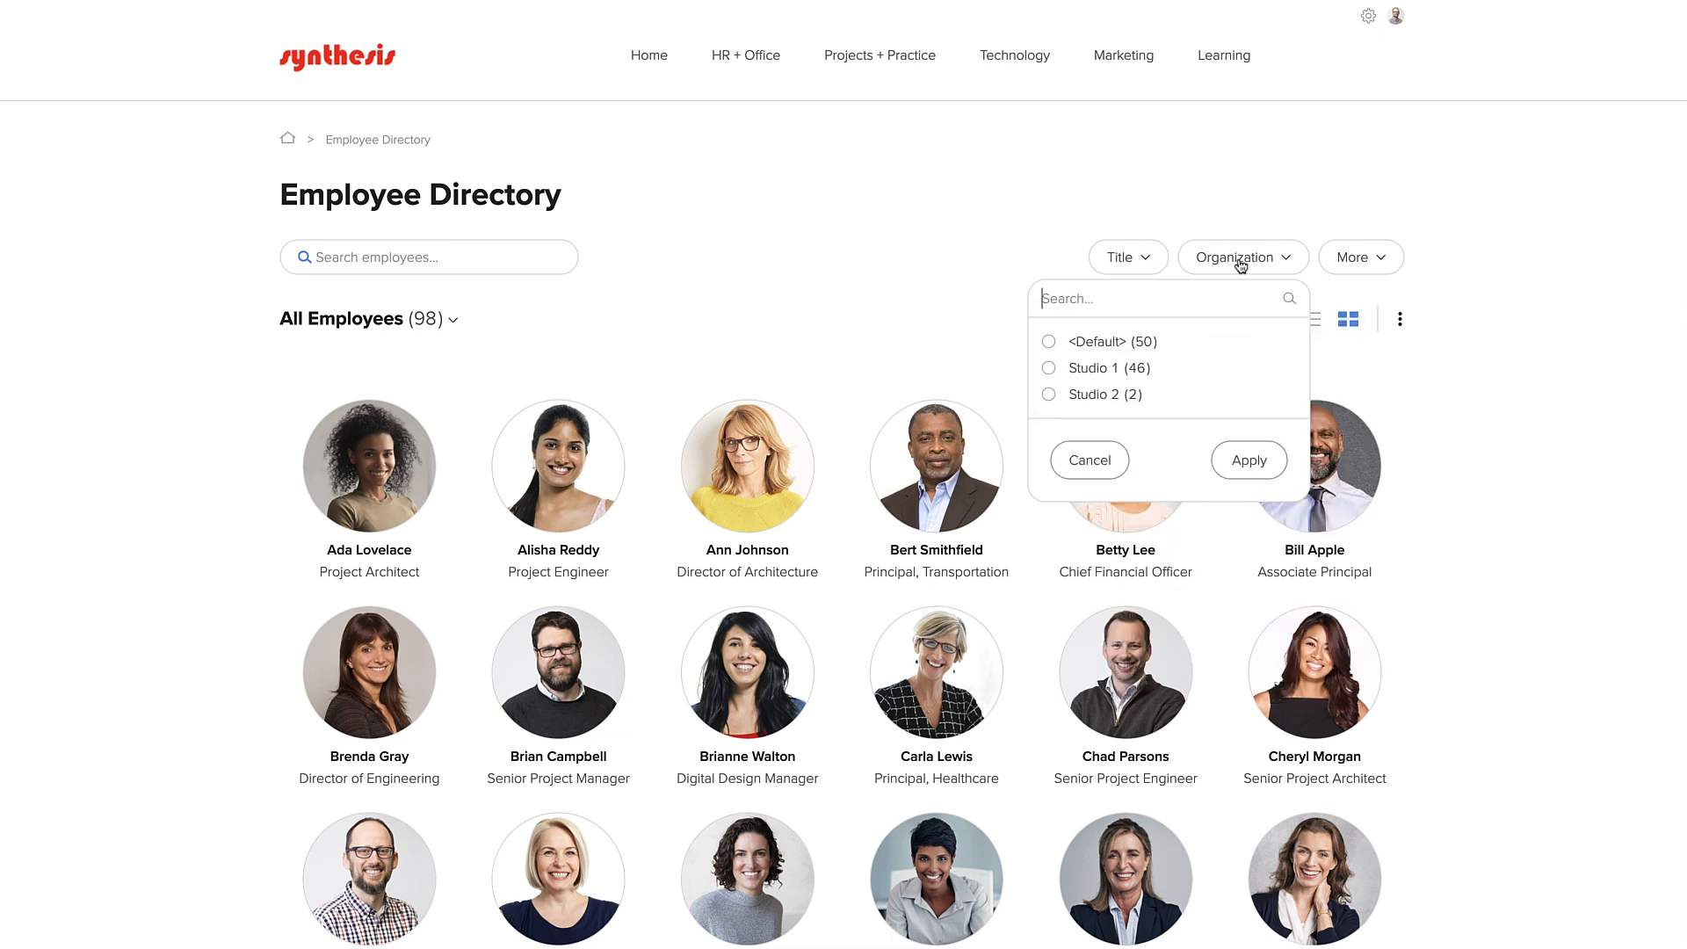
pyautogui.click(759, 315)
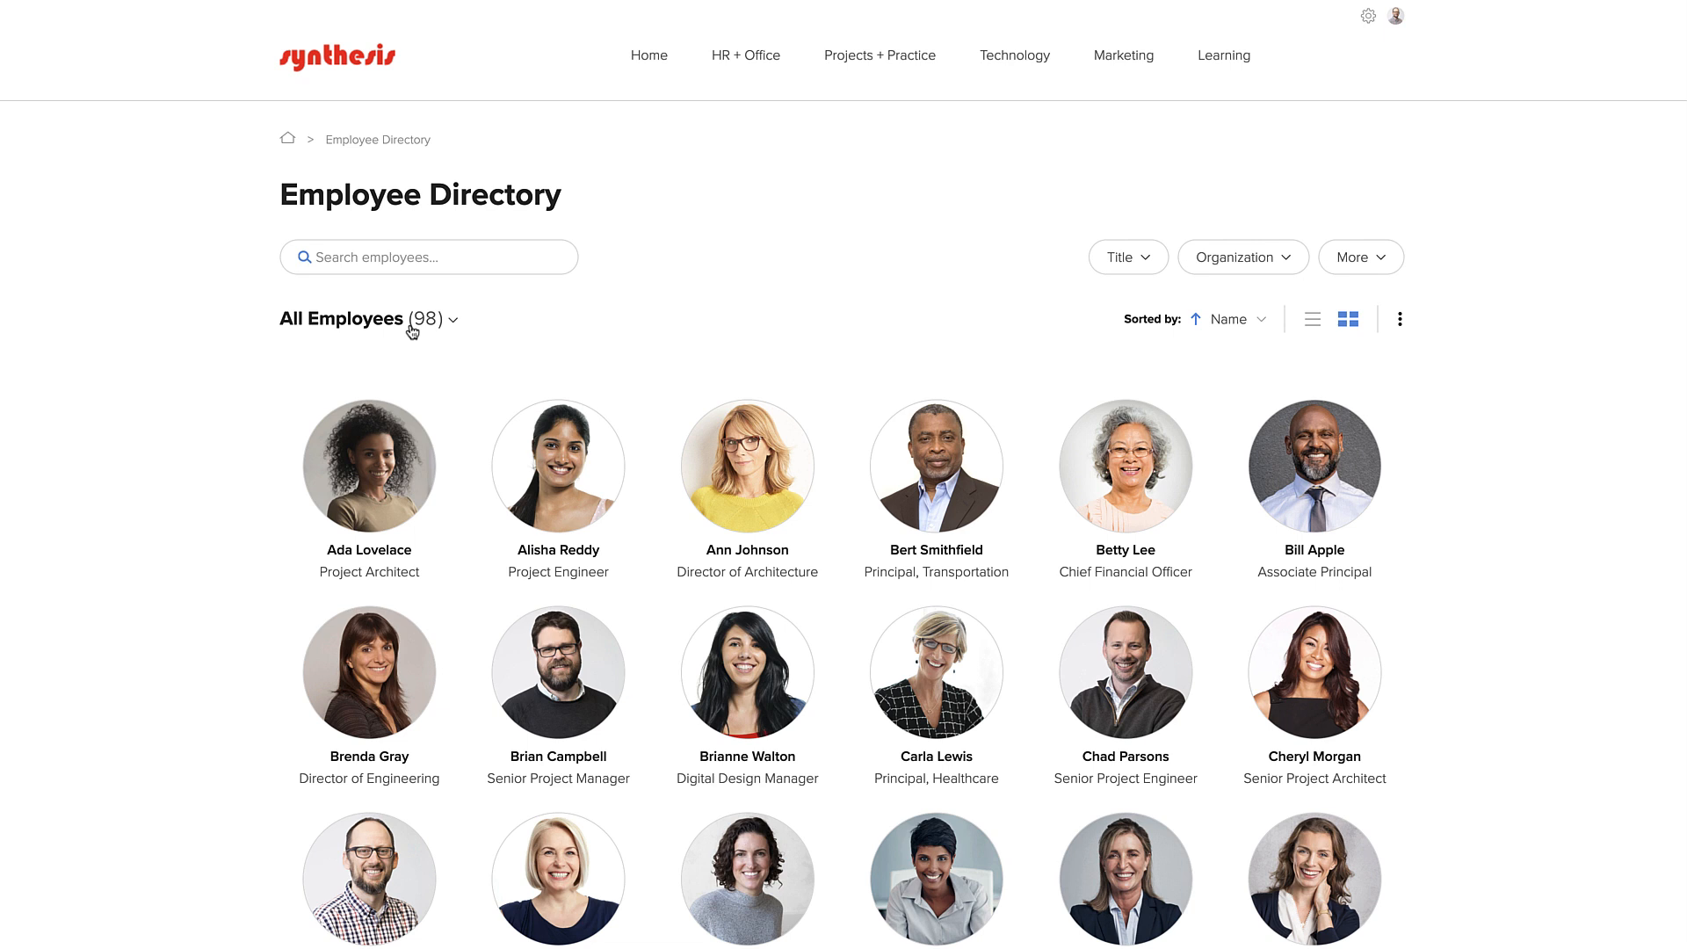
# View the directory in list layout, return to the grid layout, and check the additional filters offered
pyautogui.click(1314, 323)
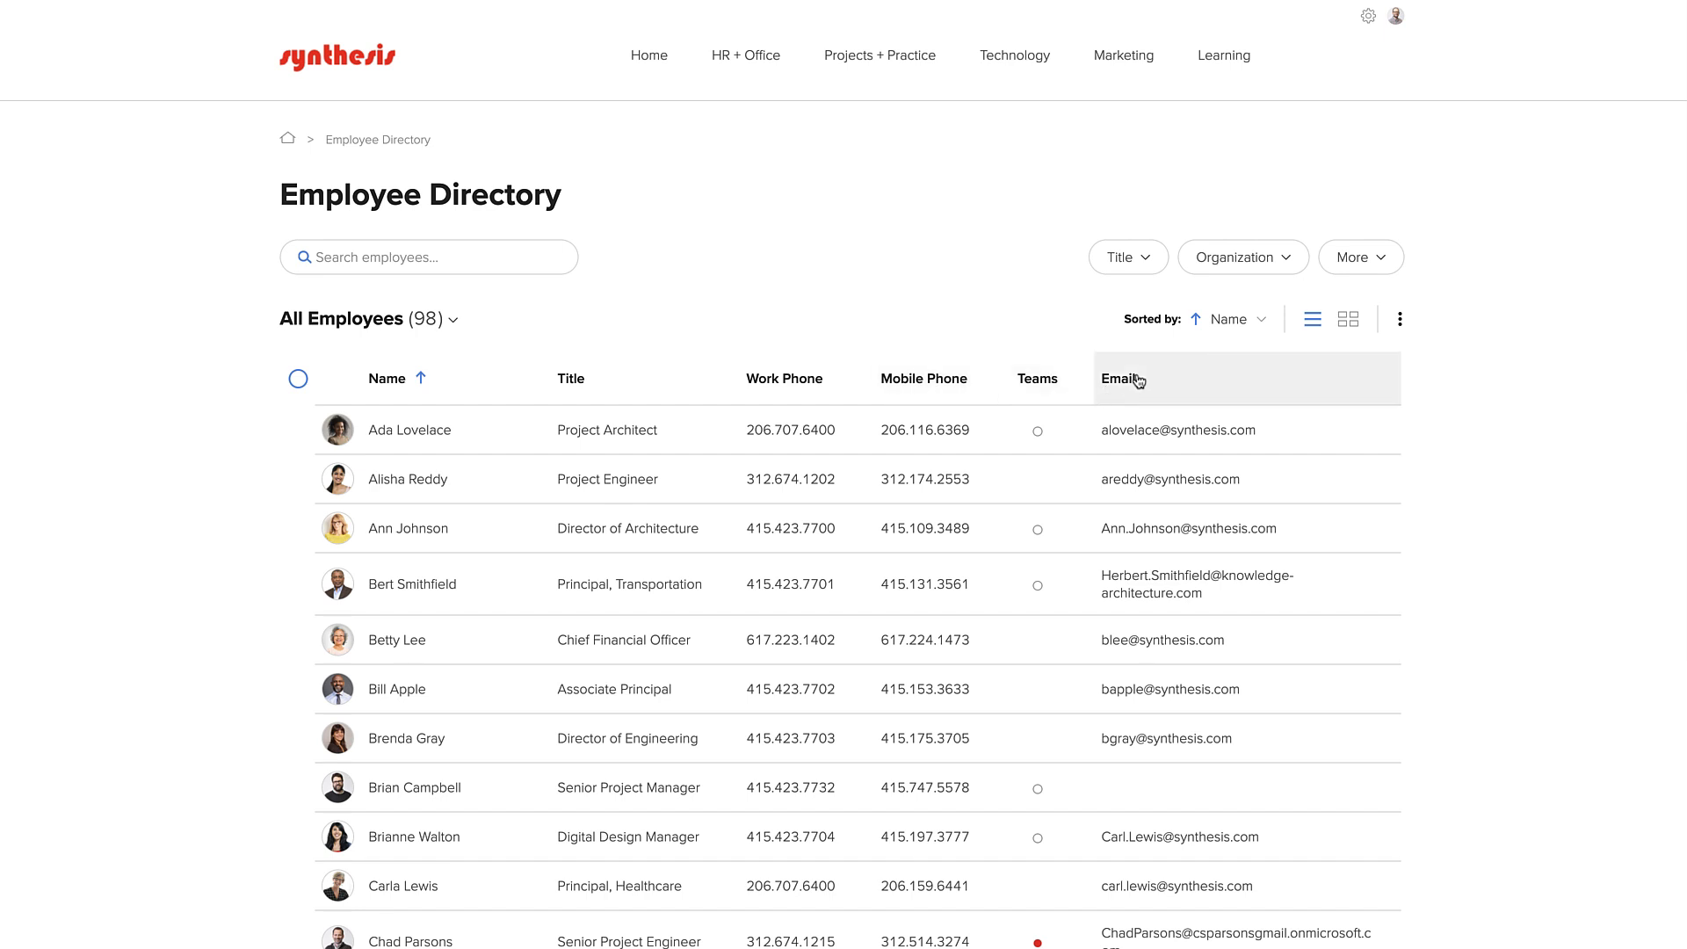
pyautogui.click(1349, 321)
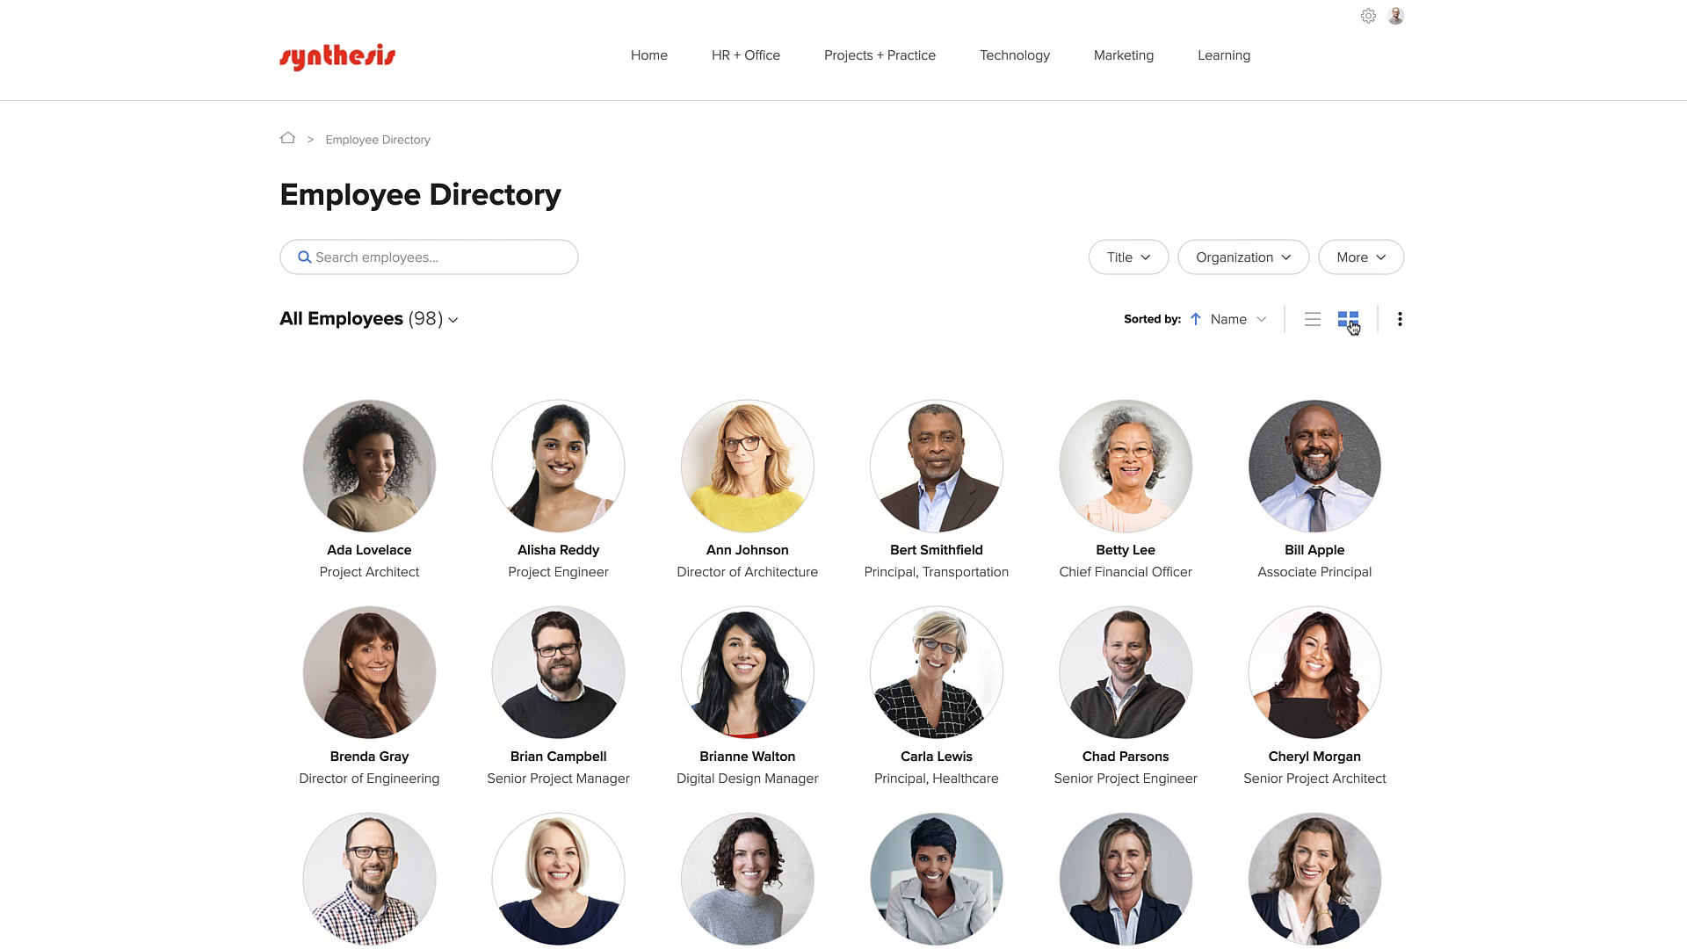
pyautogui.click(1356, 272)
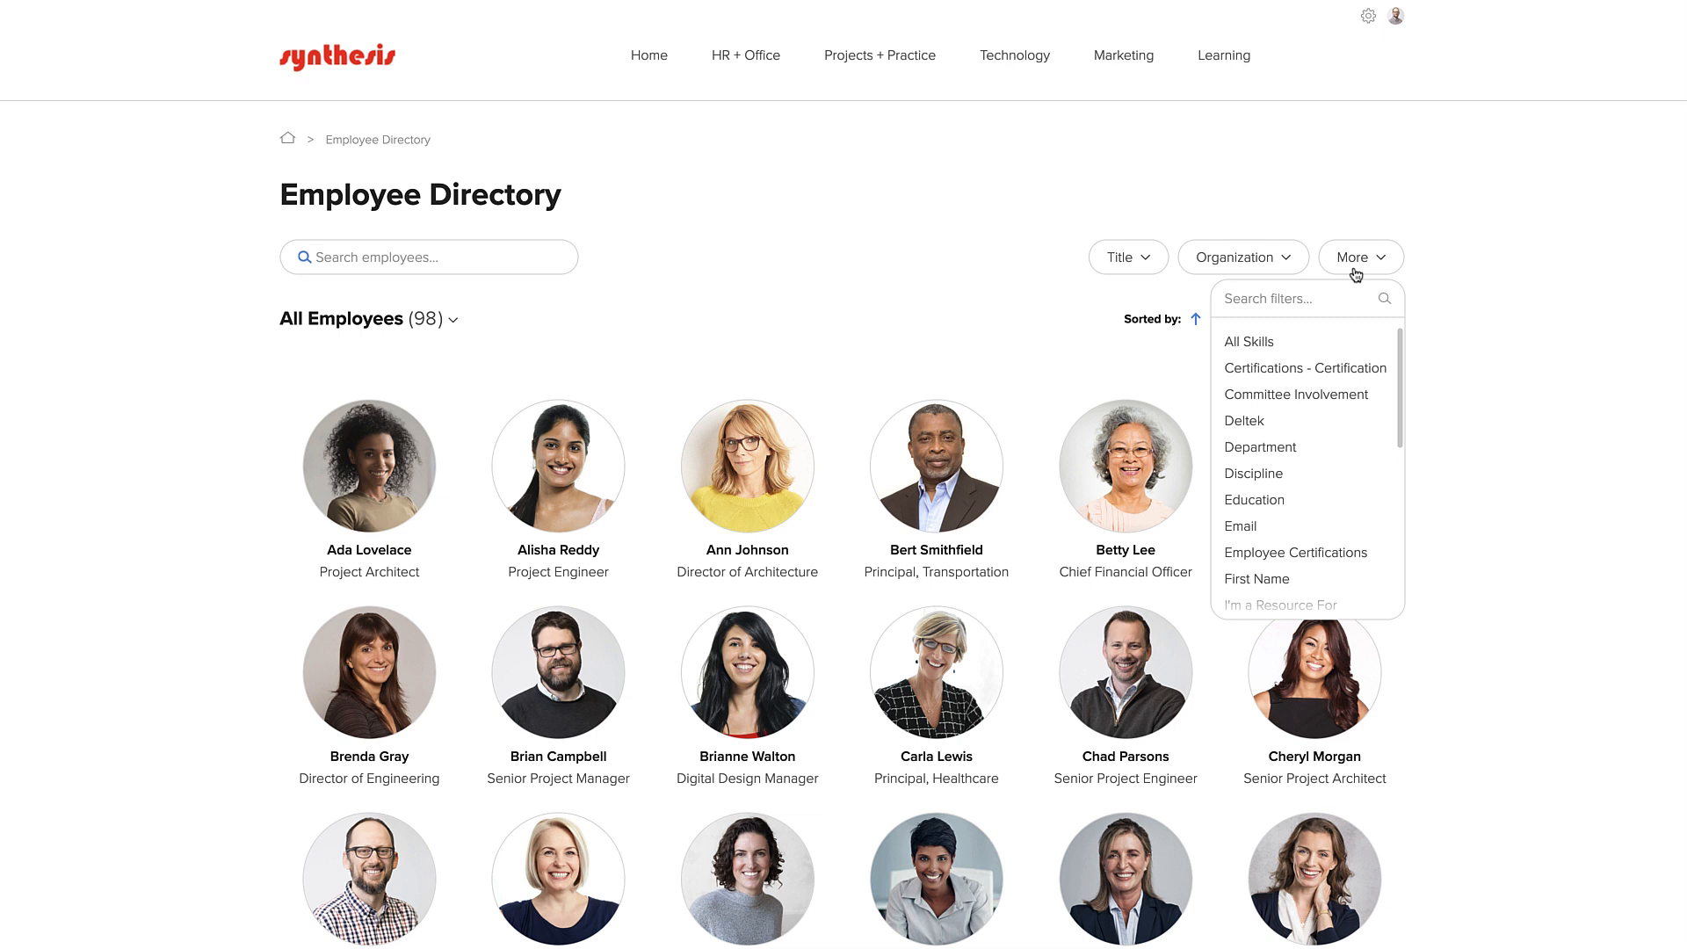
pyautogui.click(1423, 290)
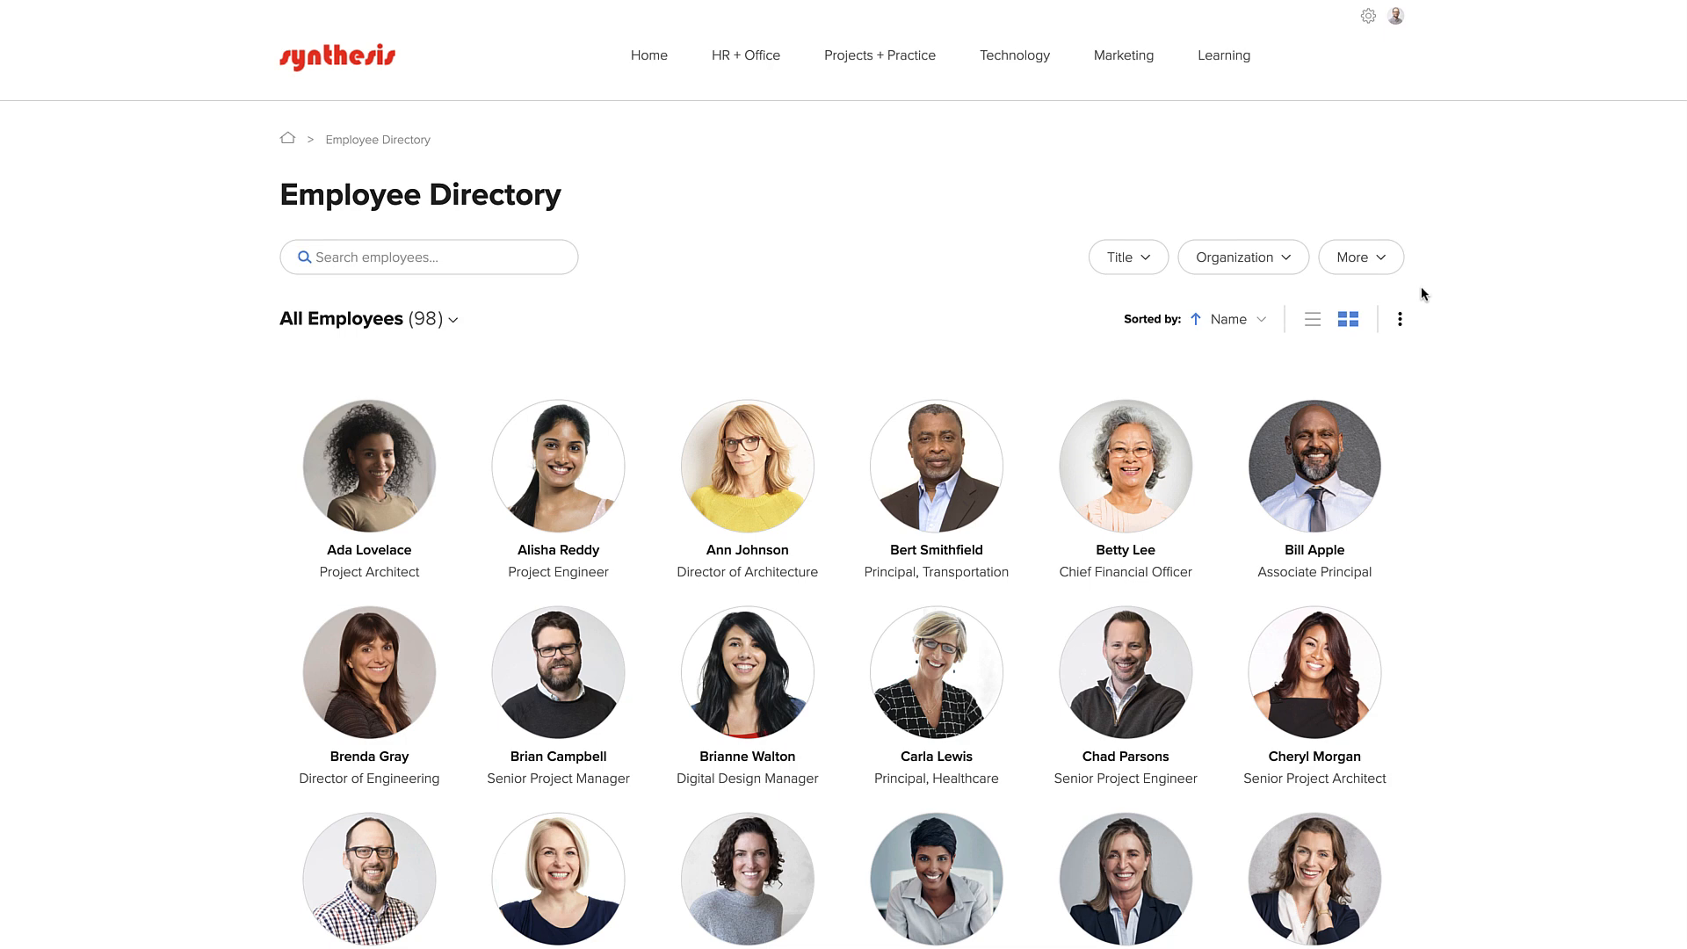
# In the directory's filter bar, replace the Title filter with Office and the Organization filter with Department
pyautogui.click(1401, 319)
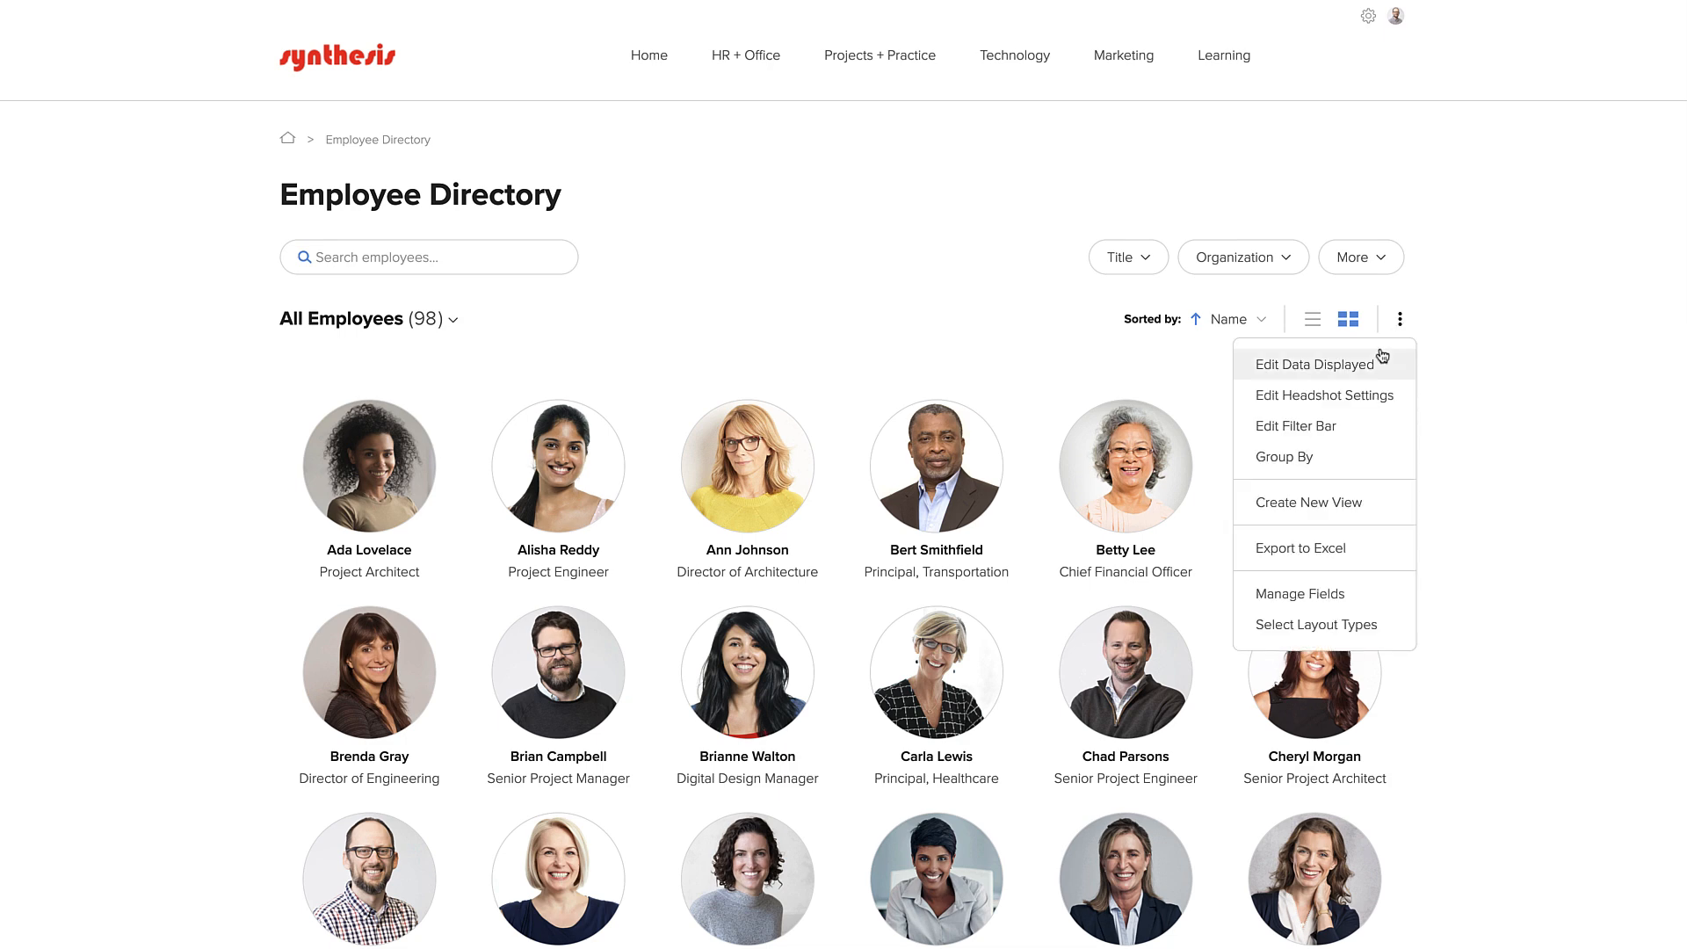
pyautogui.click(1393, 425)
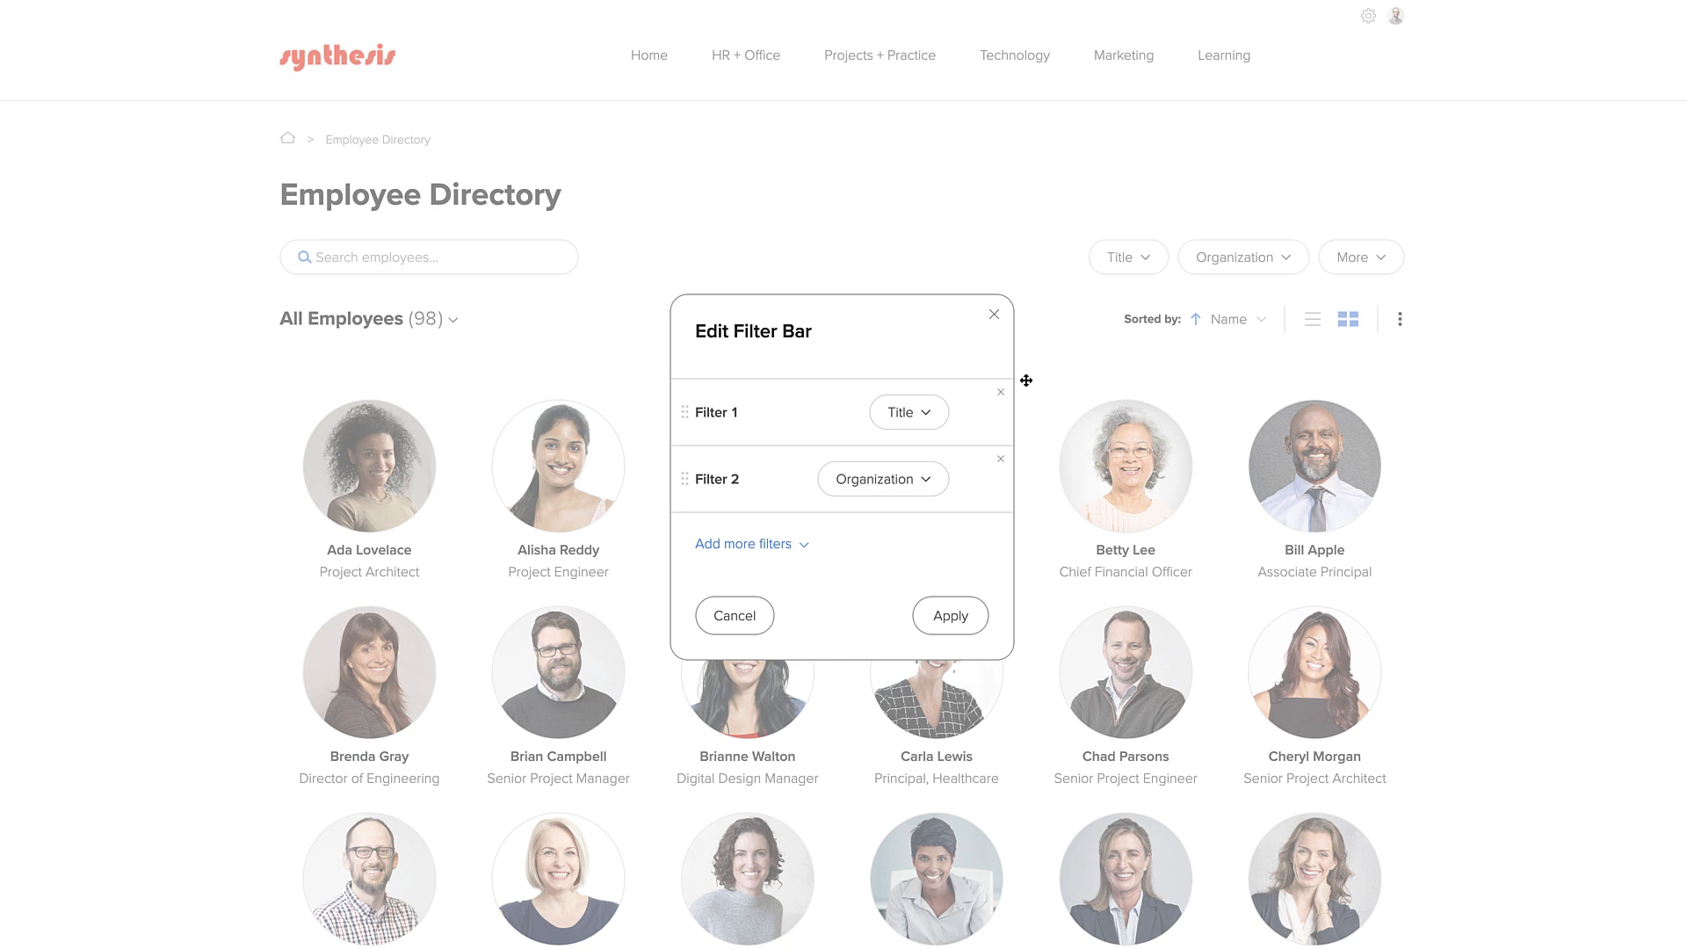
pyautogui.click(928, 421)
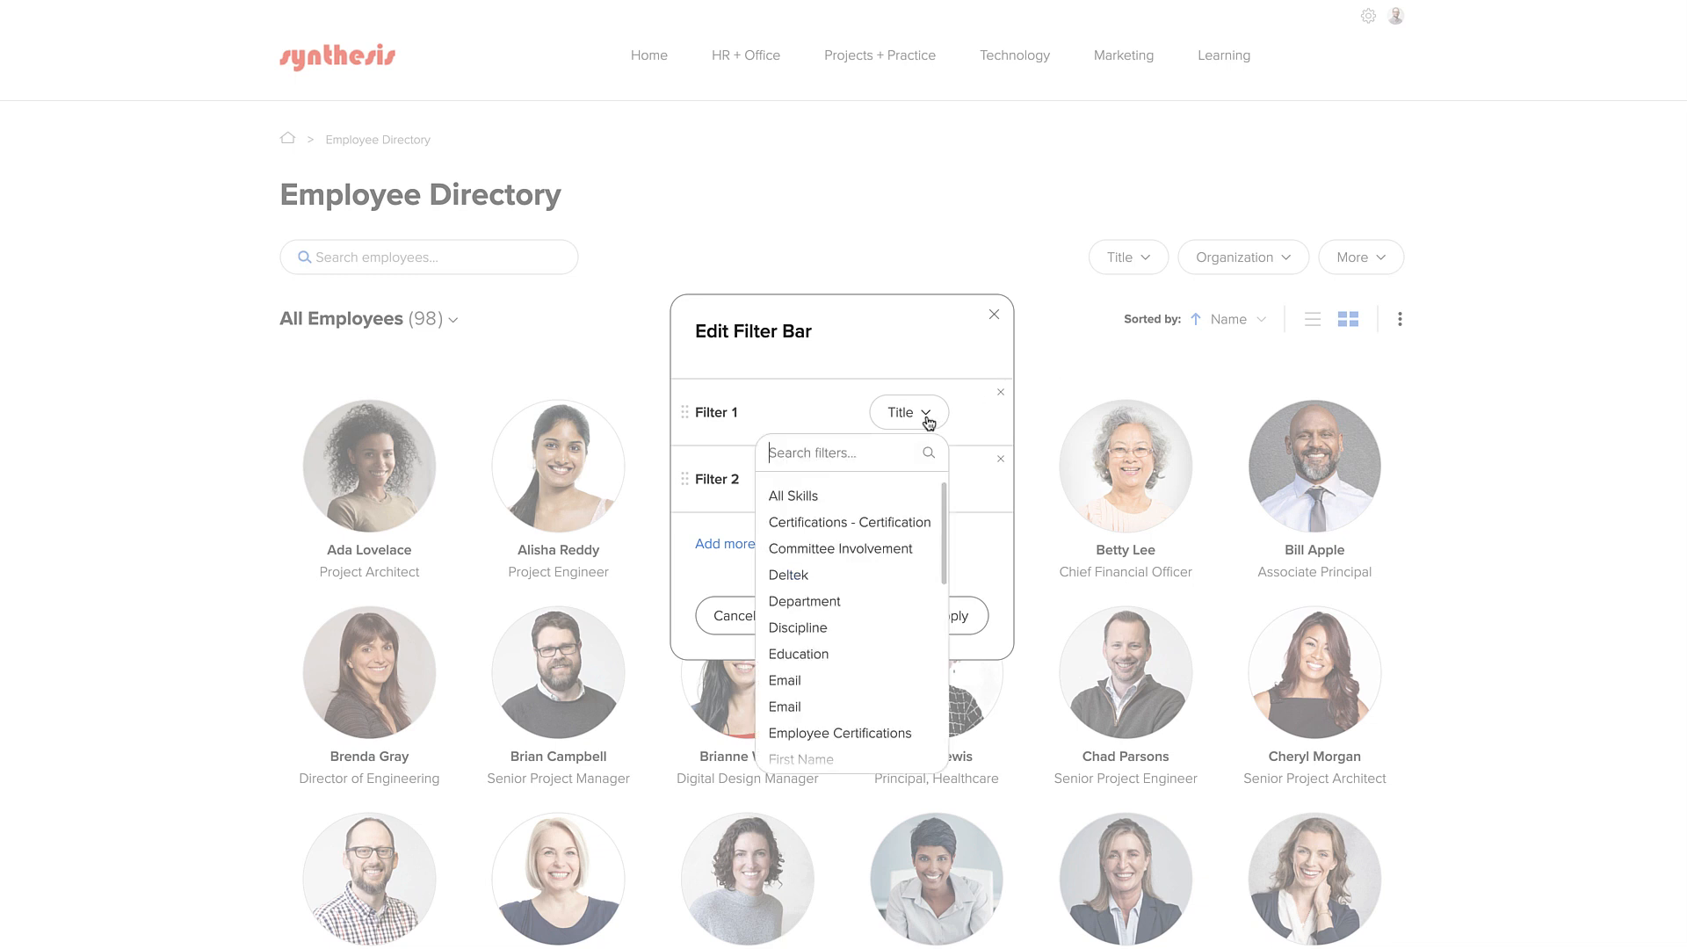
pyautogui.write('offi')
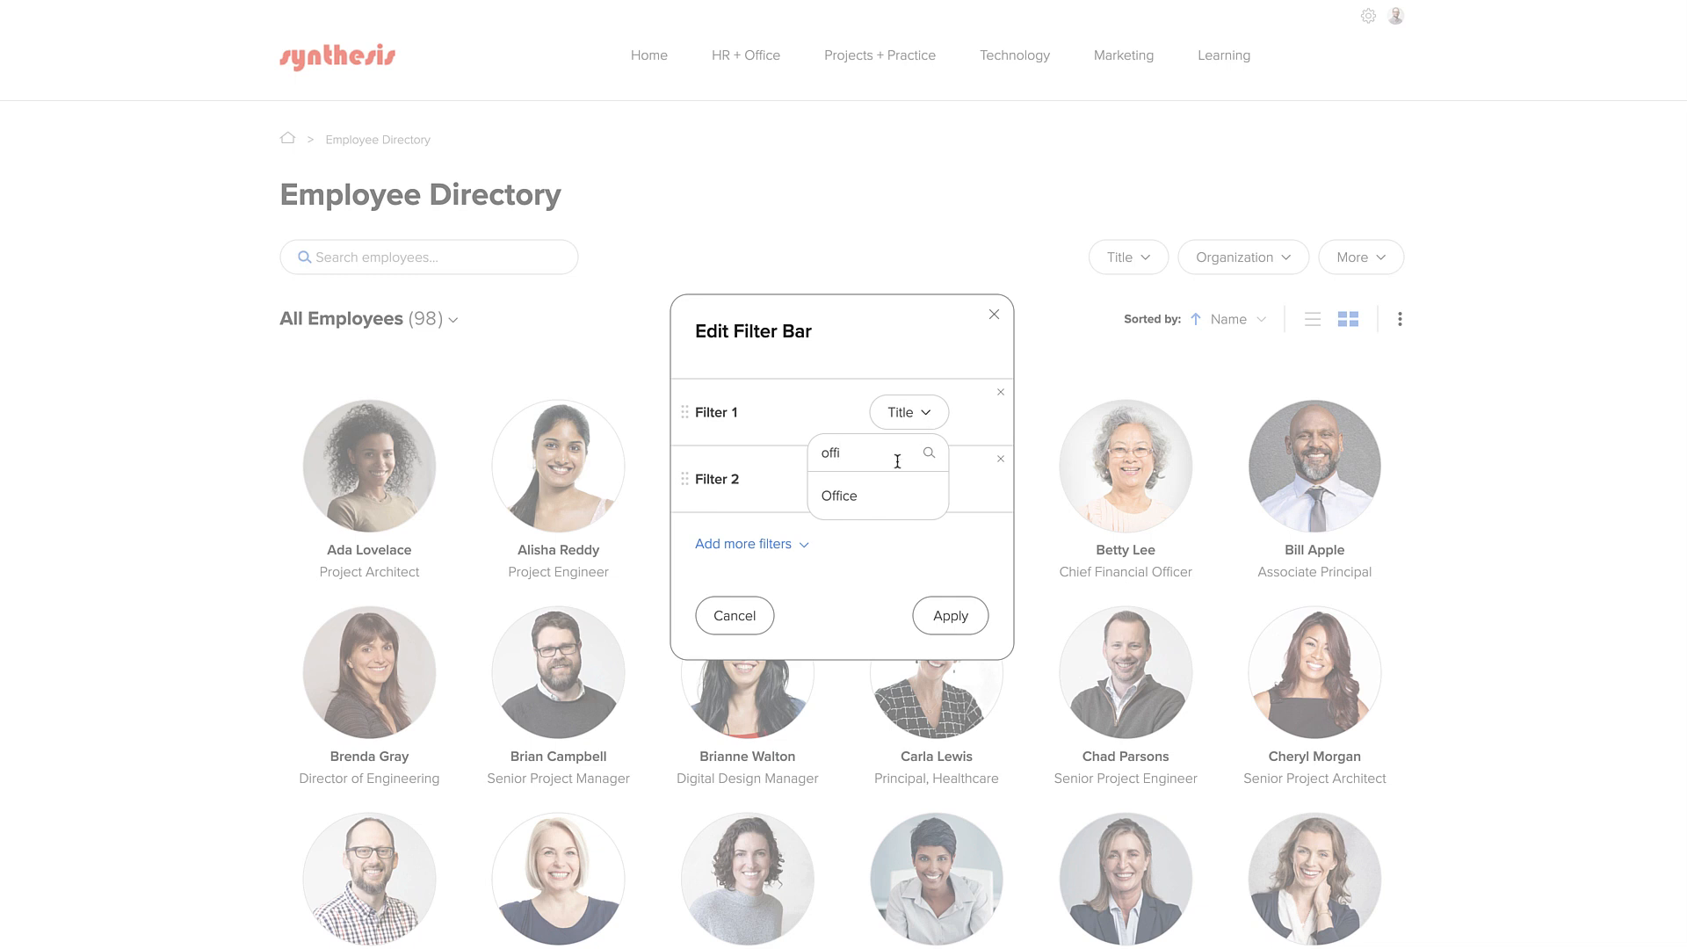
pyautogui.click(871, 500)
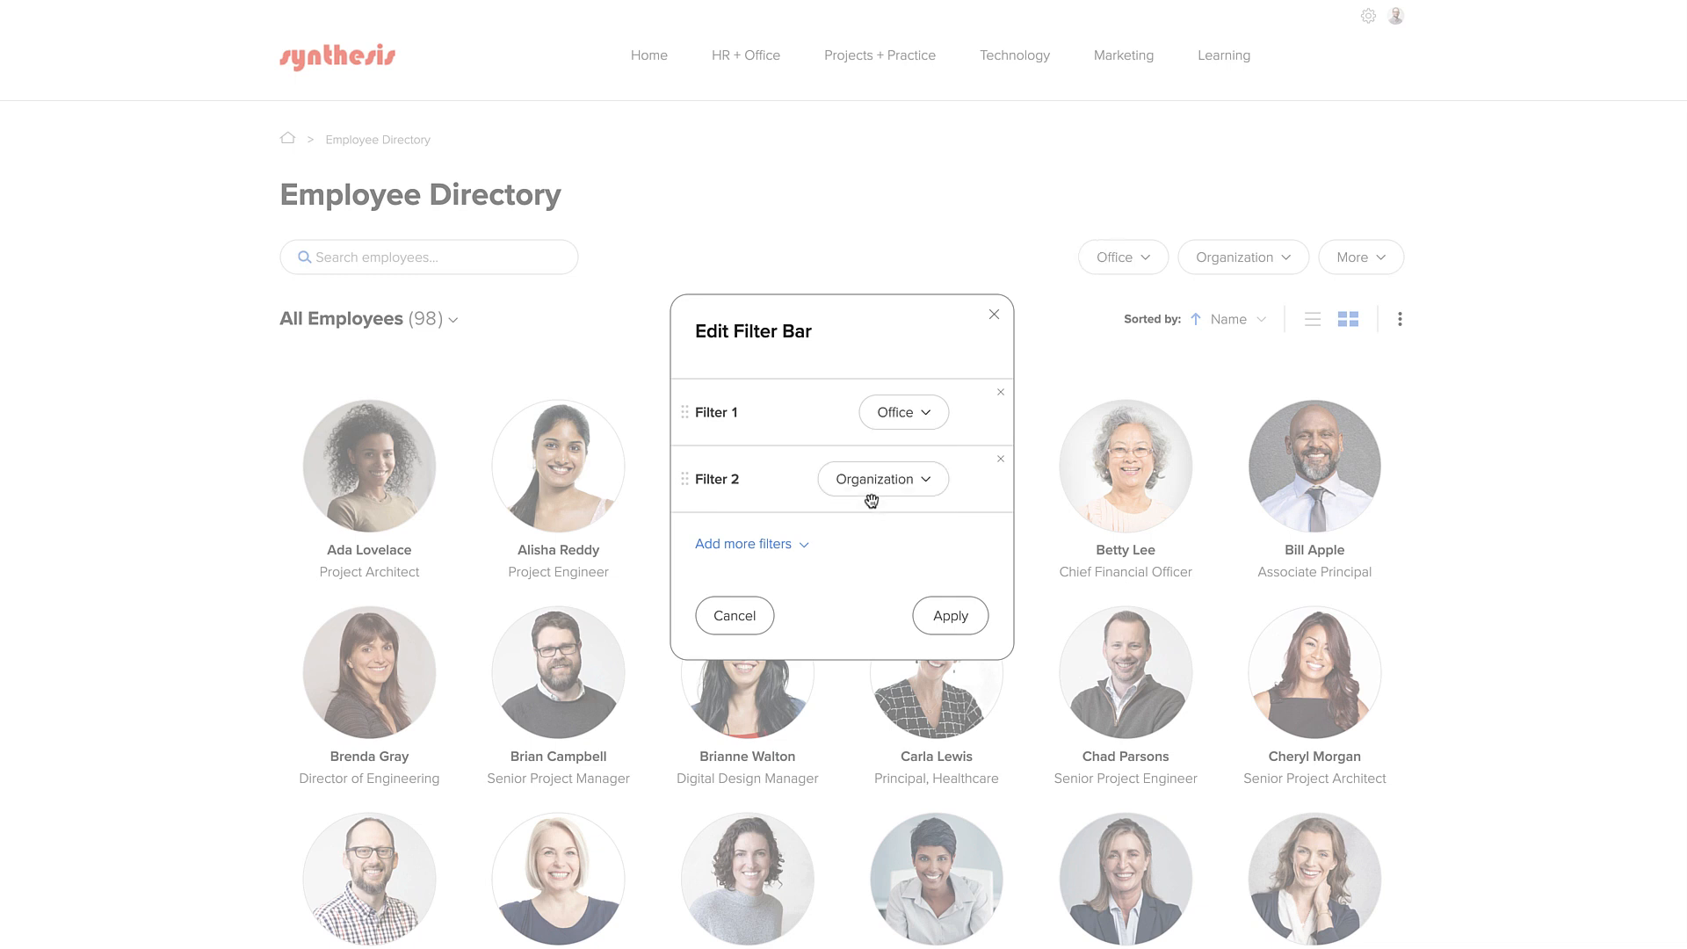
pyautogui.click(878, 494)
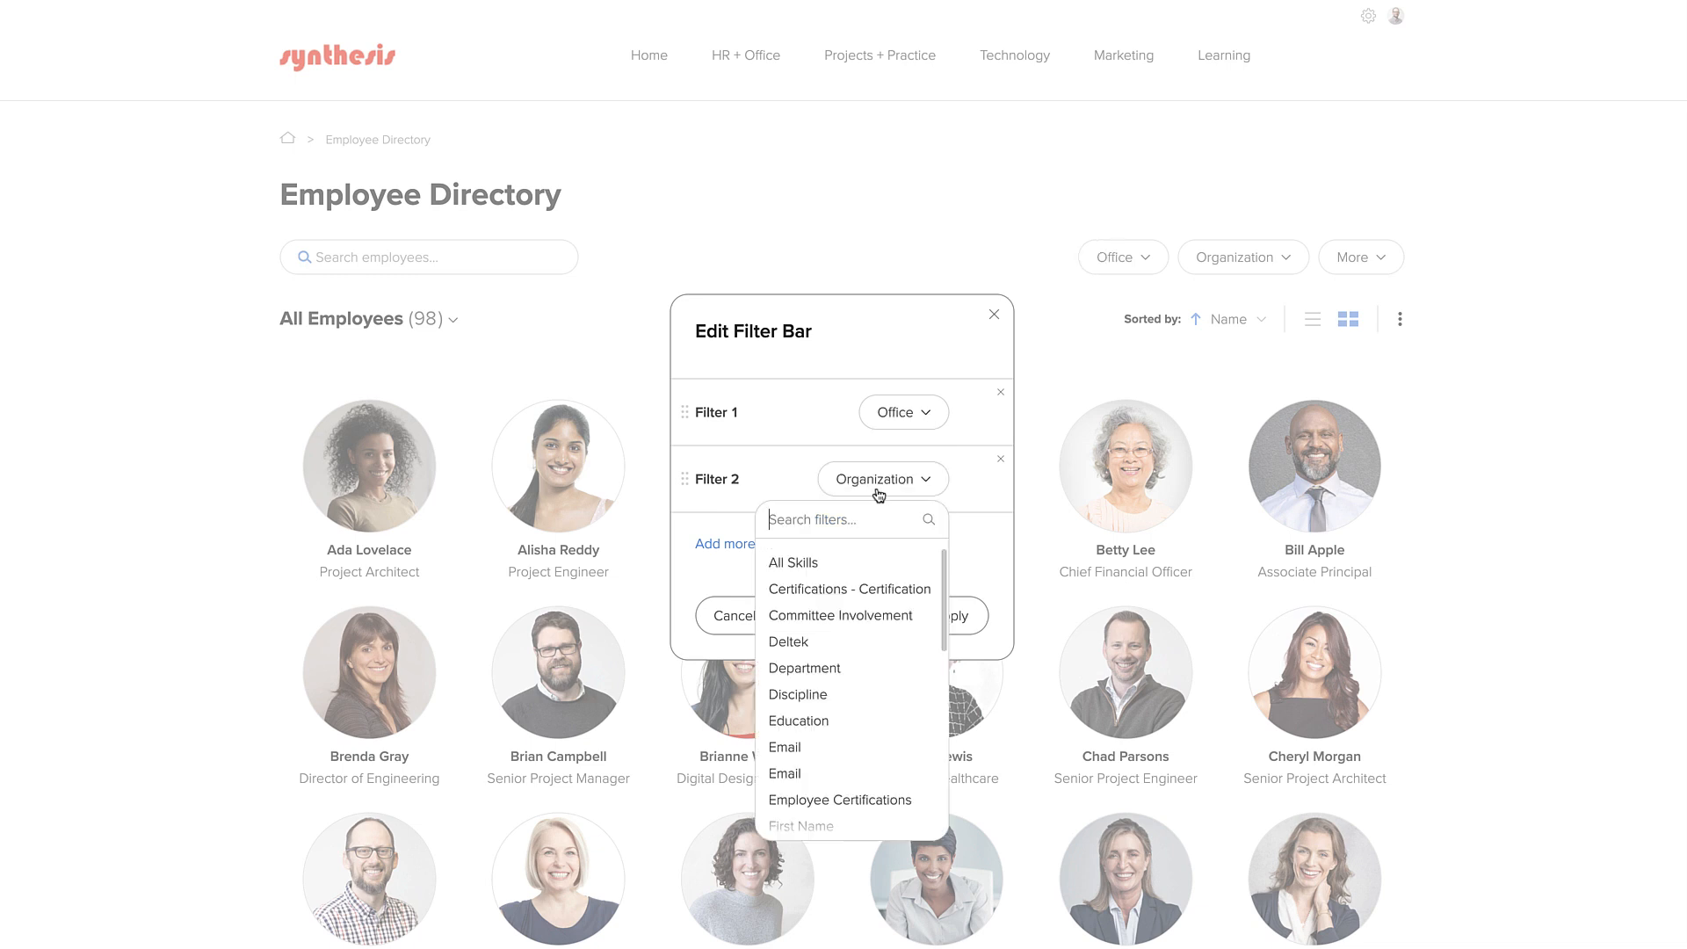
pyautogui.write('depa')
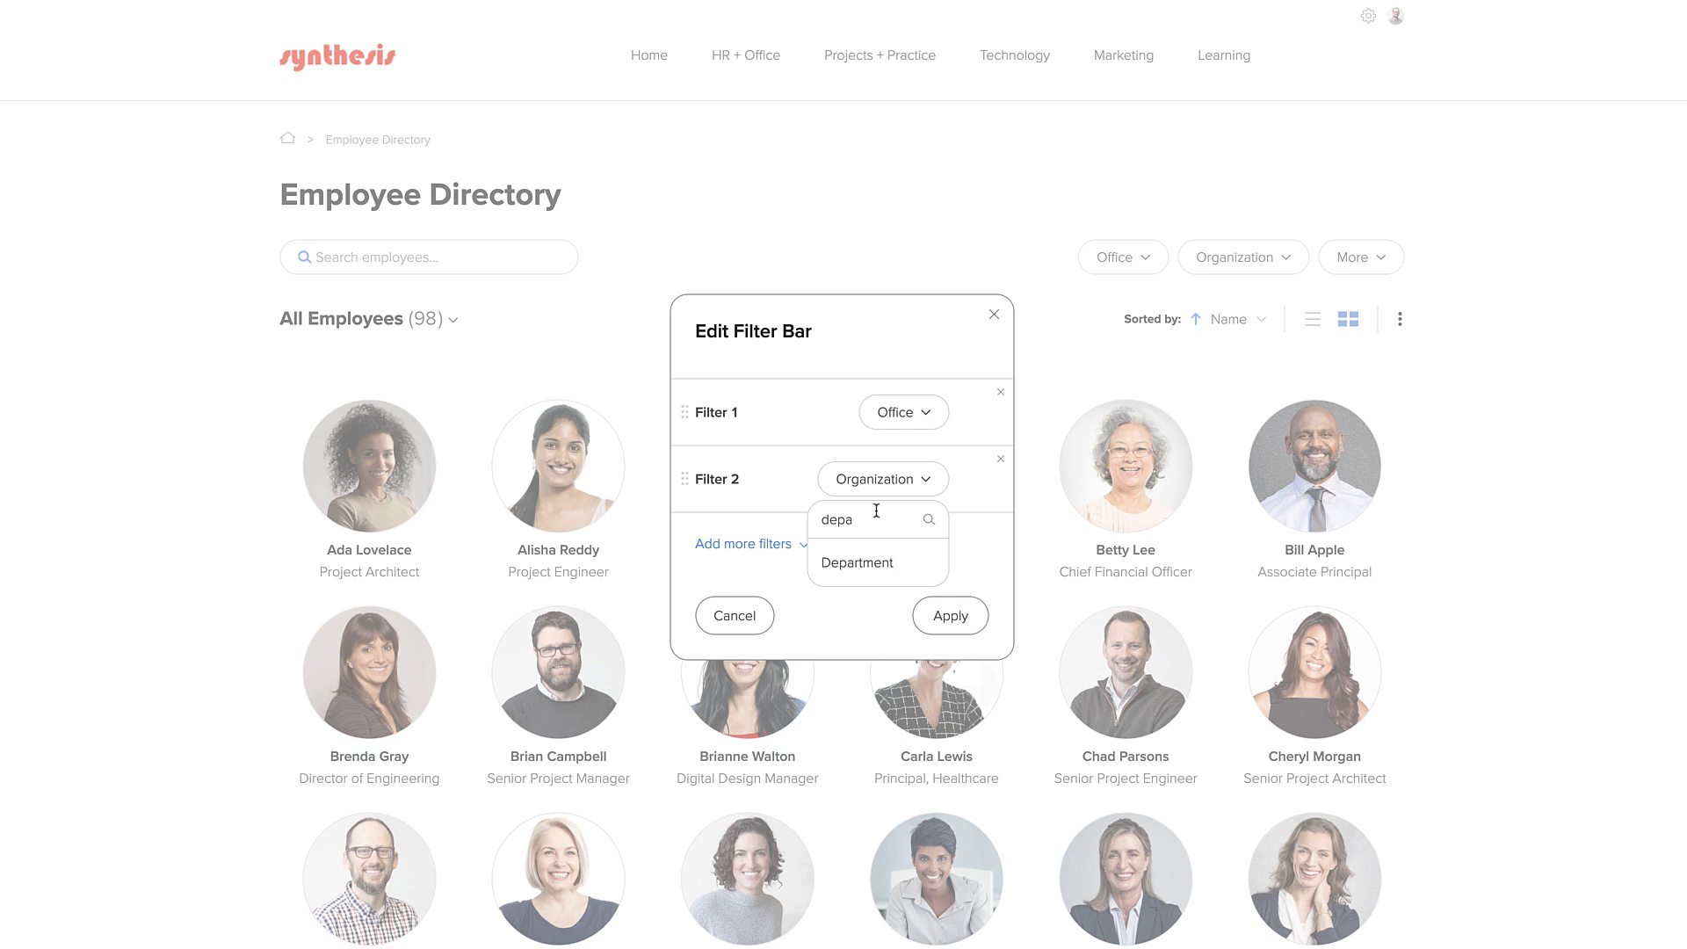
pyautogui.click(859, 563)
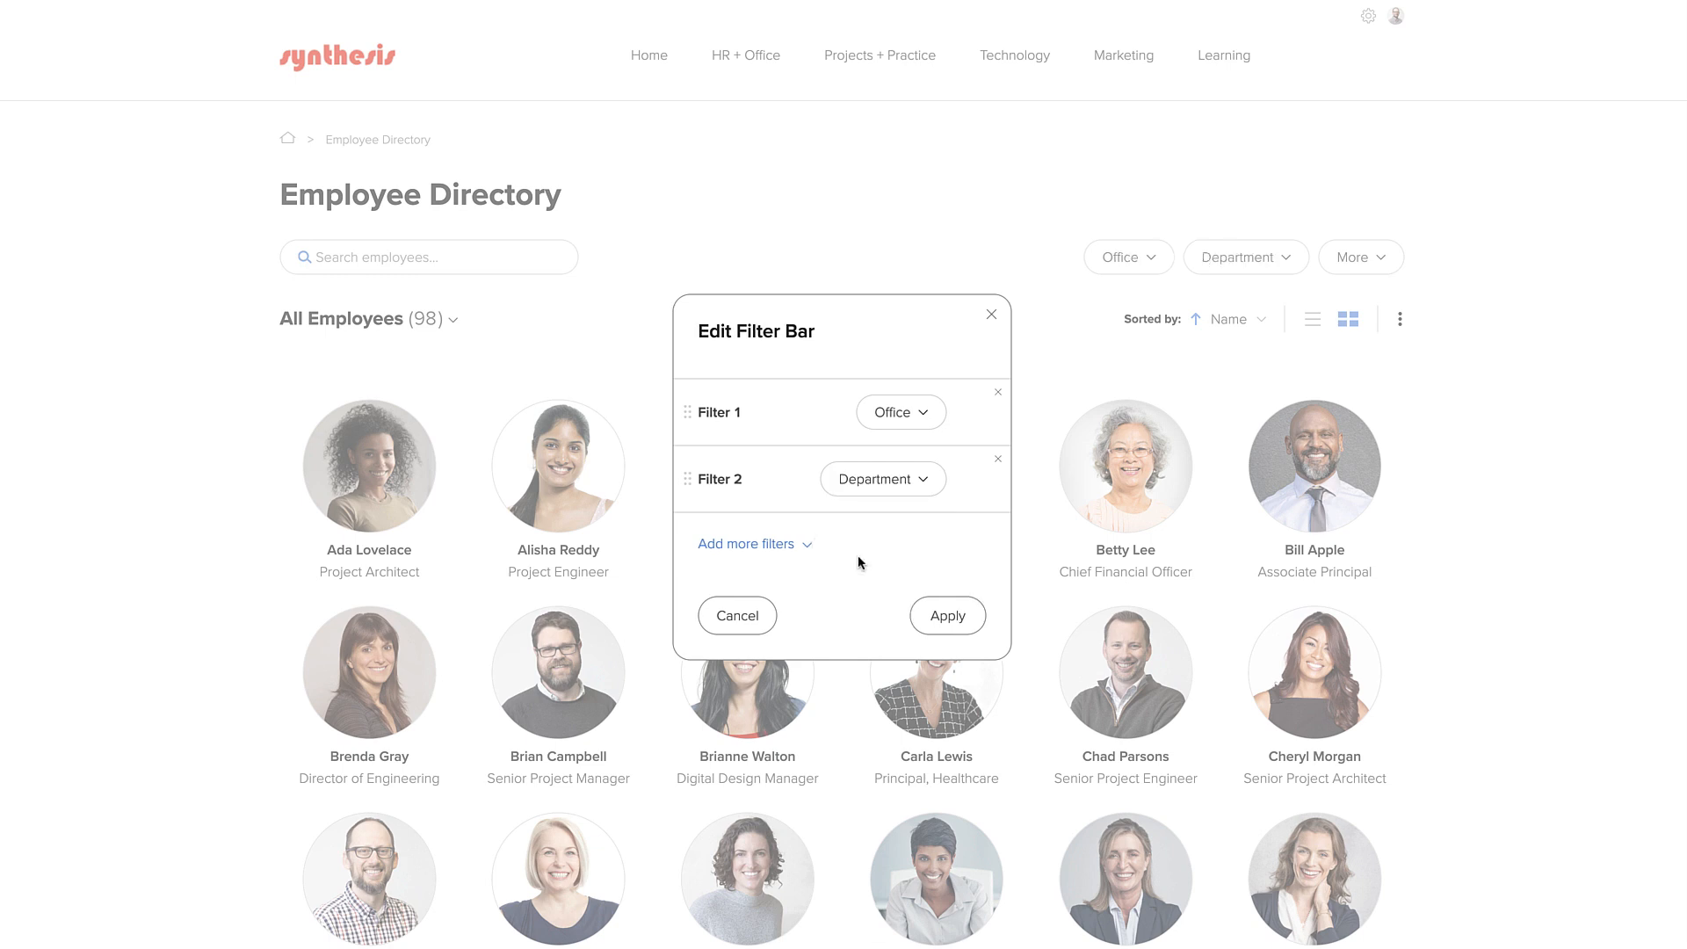
# Add Discipline as a third filter and apply the filter bar changes
pyautogui.click(772, 545)
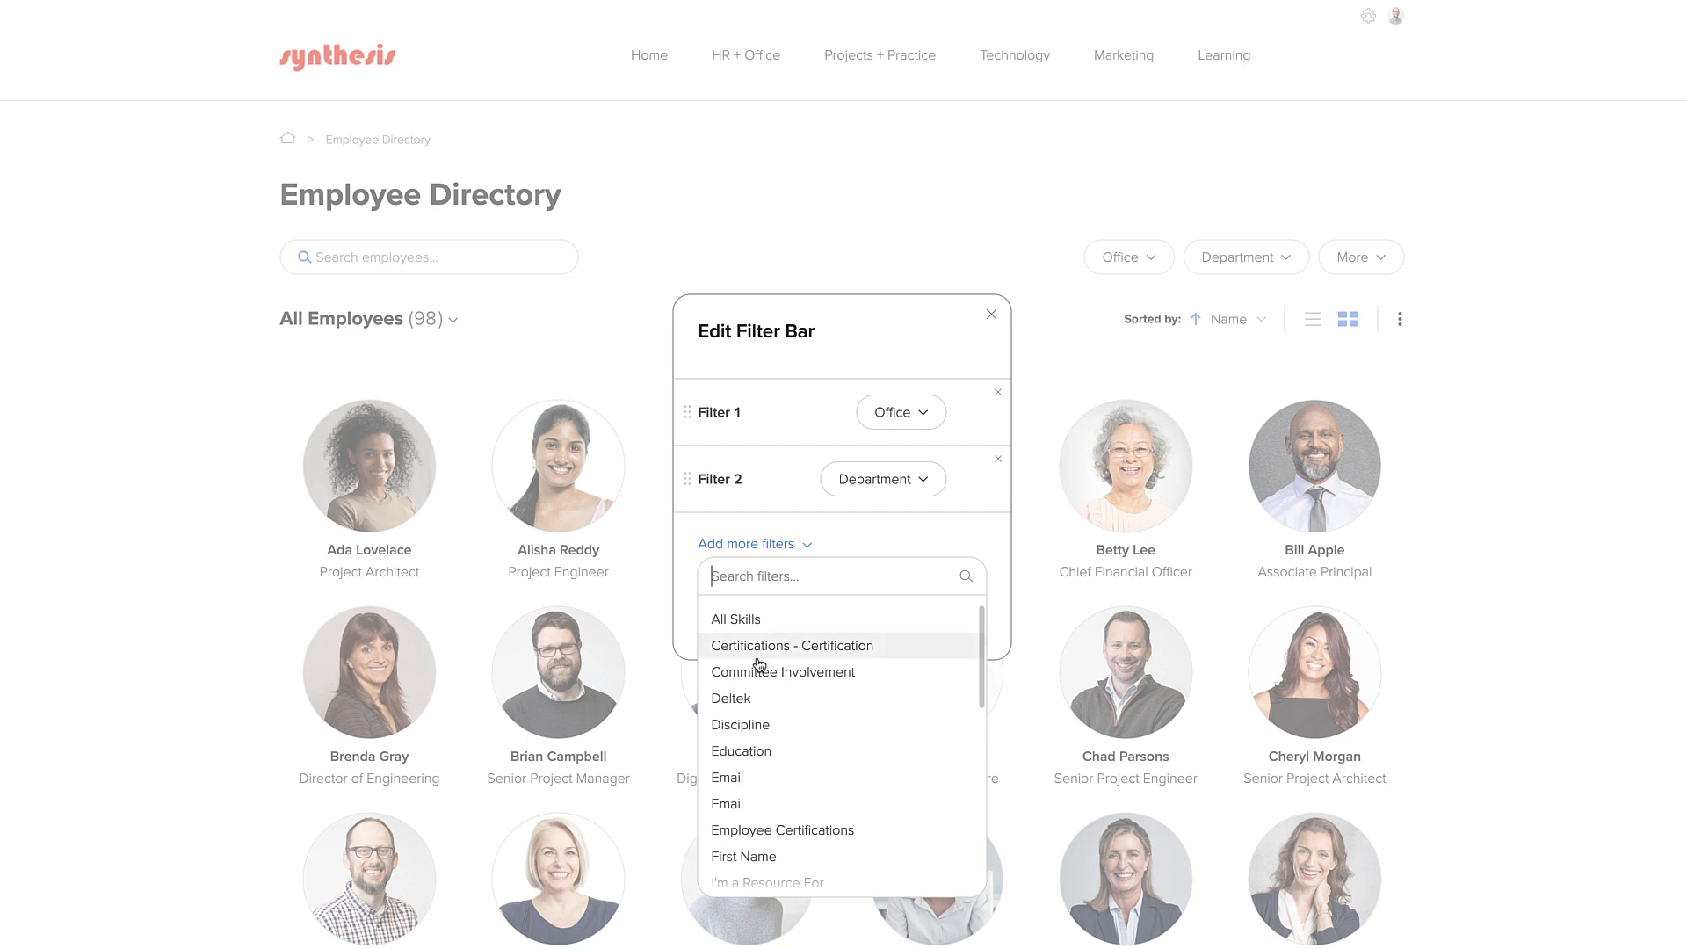
pyautogui.click(742, 725)
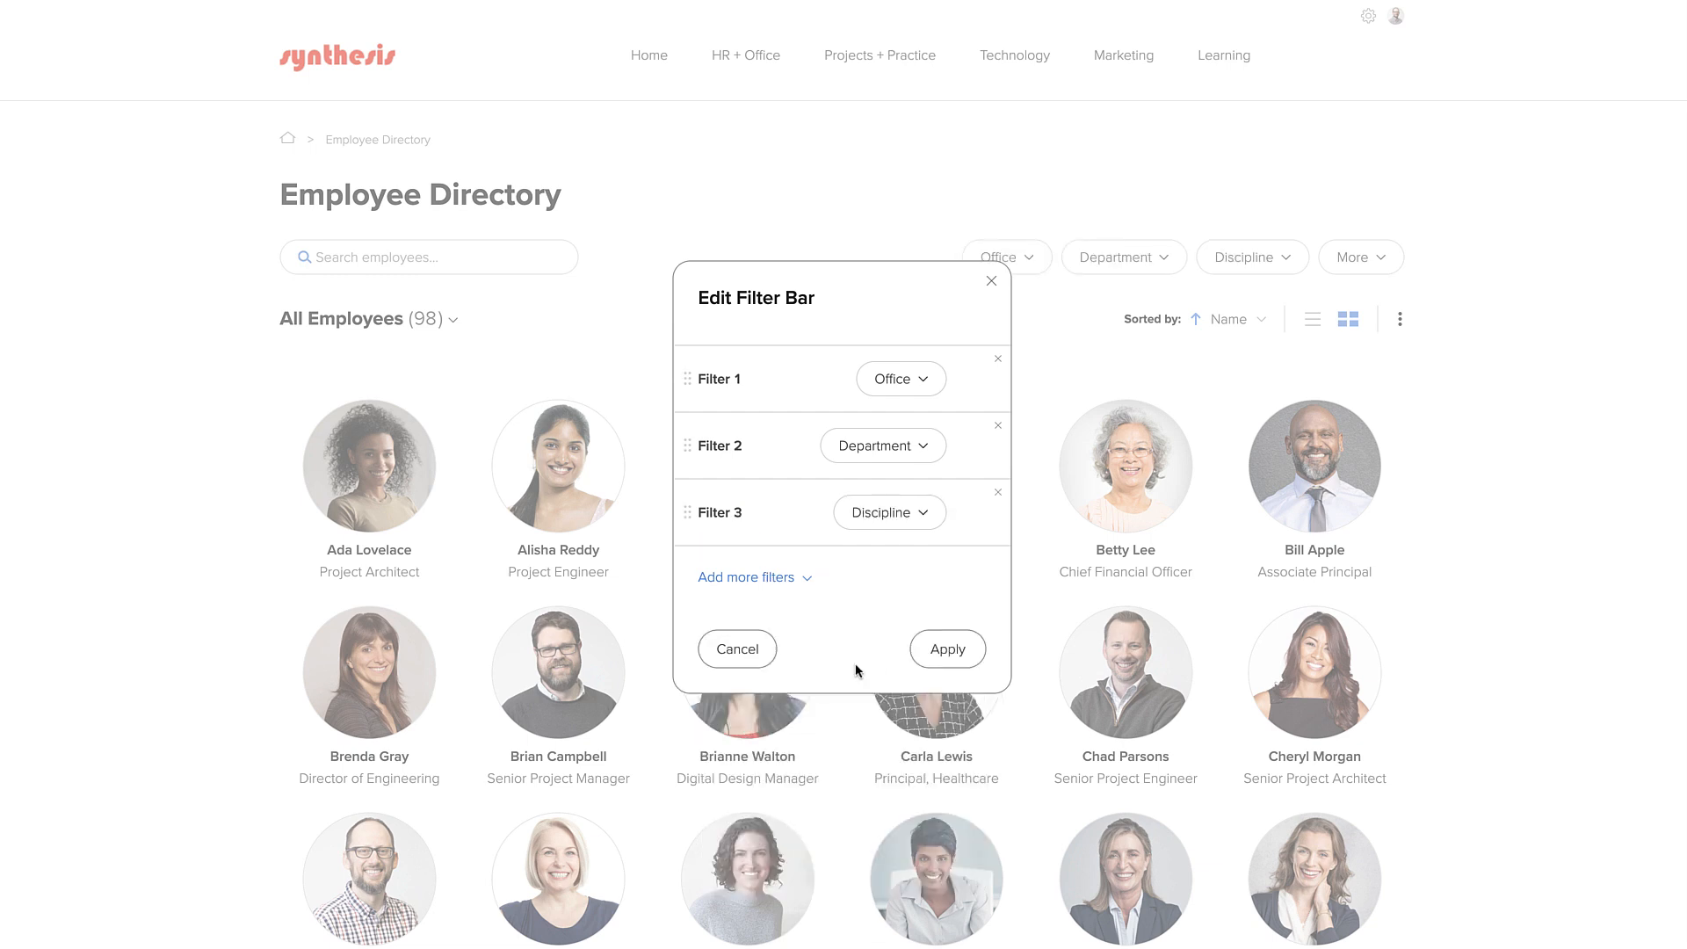
pyautogui.click(948, 649)
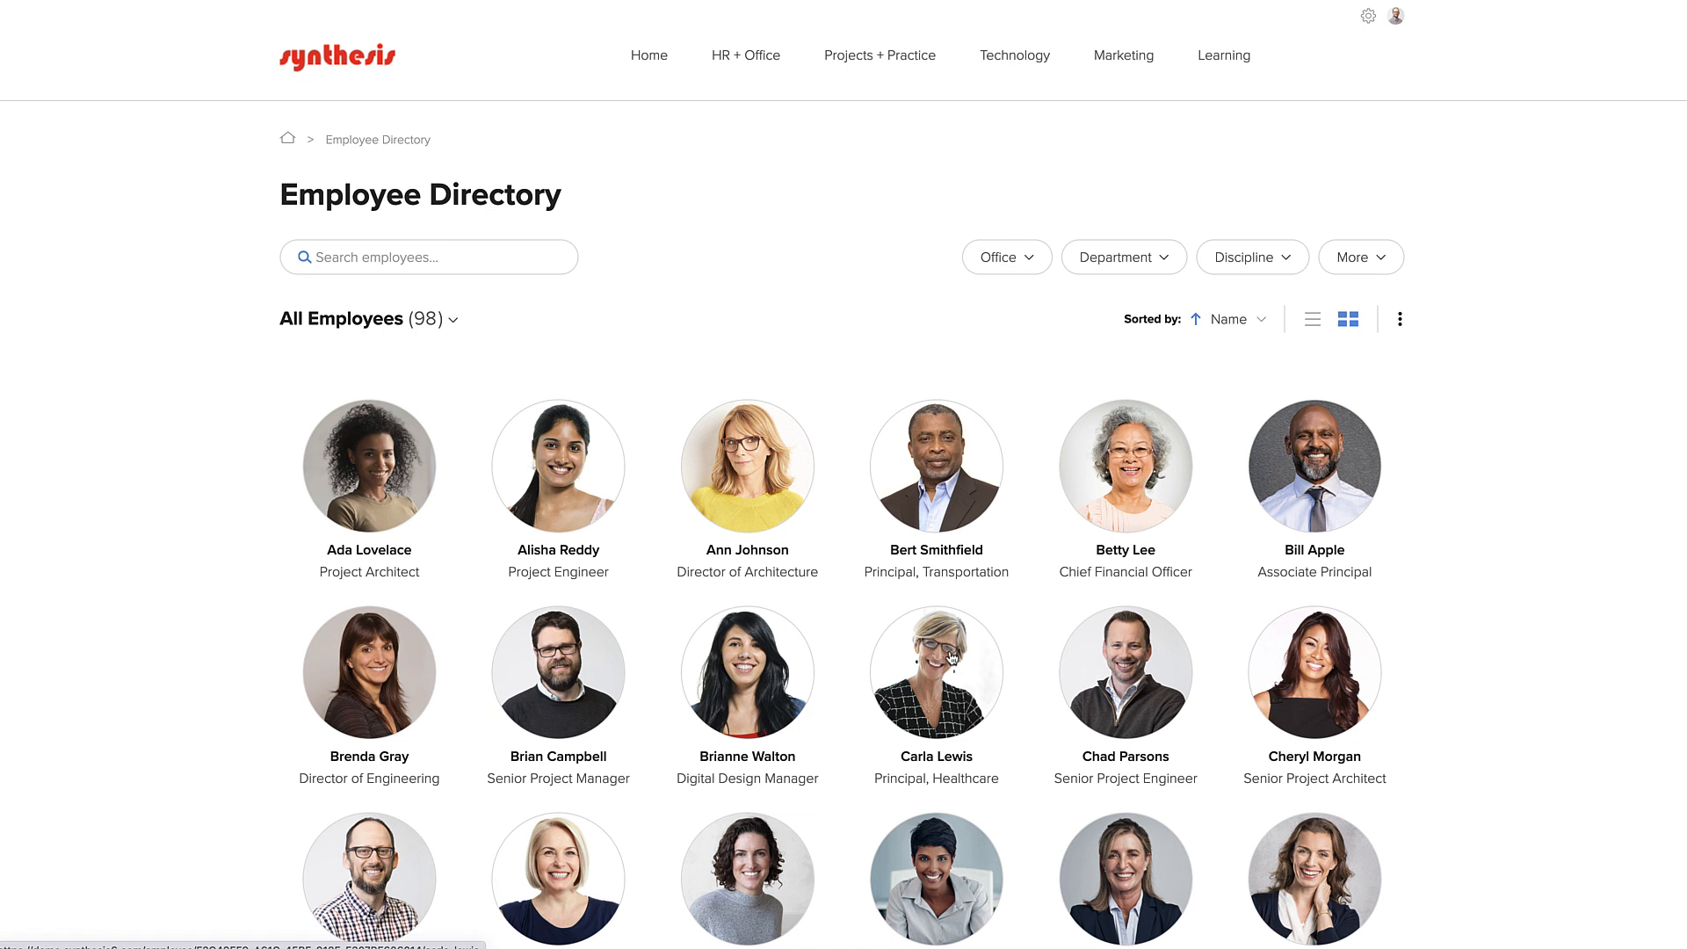
# Check the options offered by the Office, Department and Discipline filters
pyautogui.click(1026, 262)
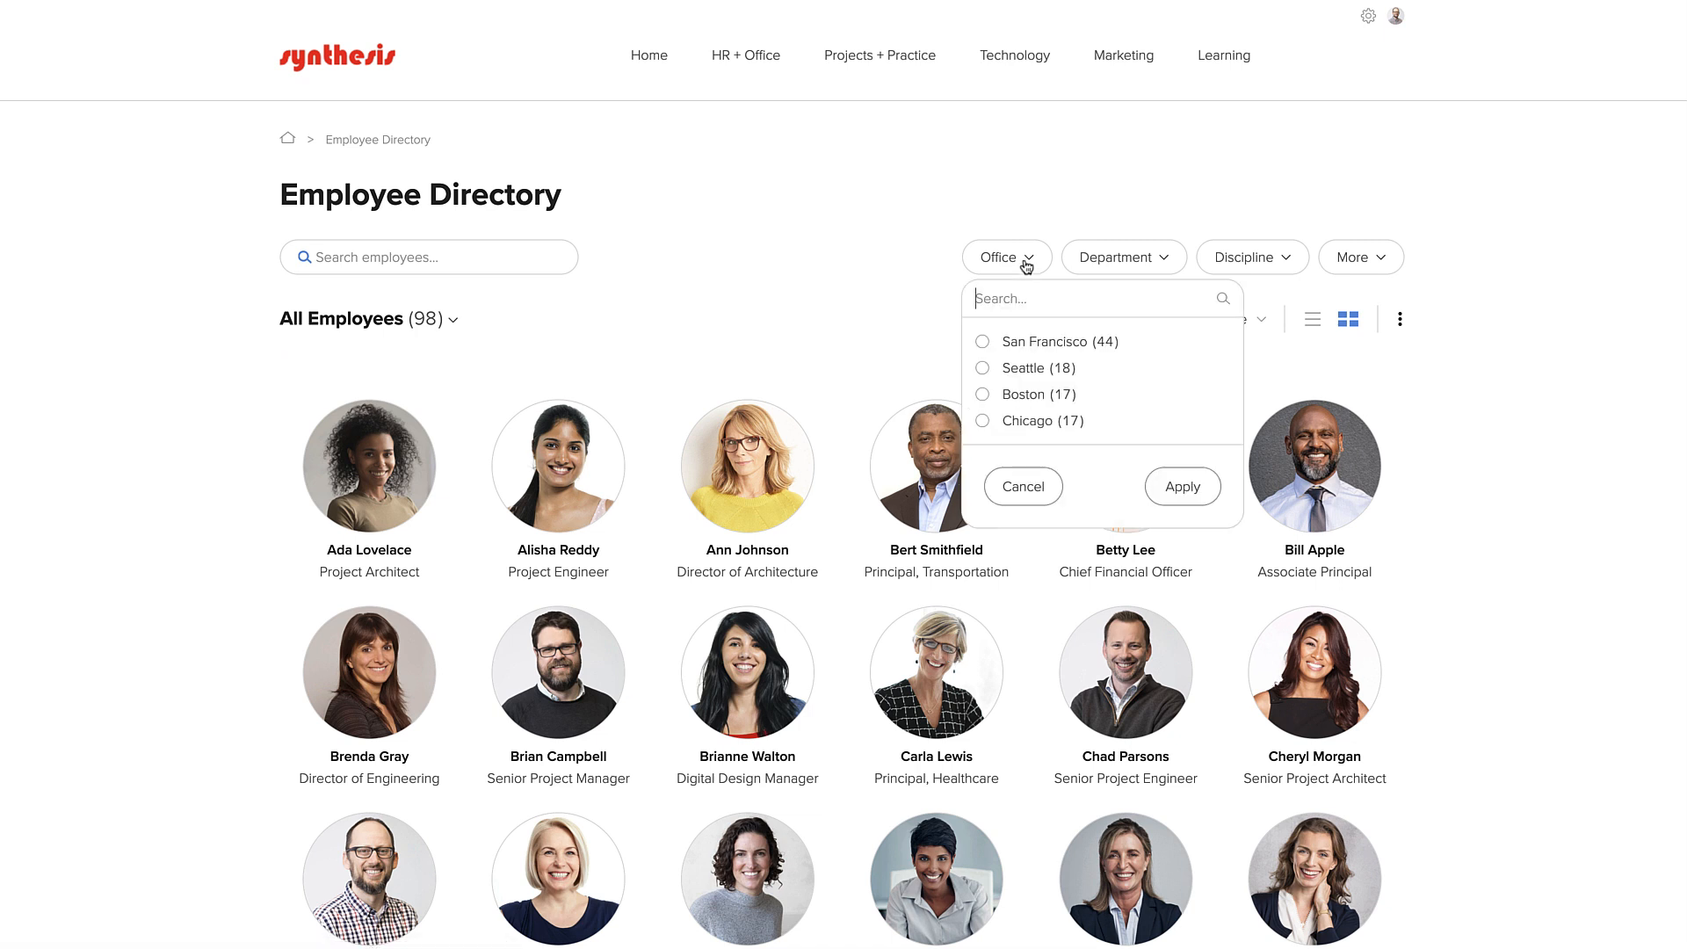
pyautogui.click(1110, 266)
pyautogui.click(1239, 262)
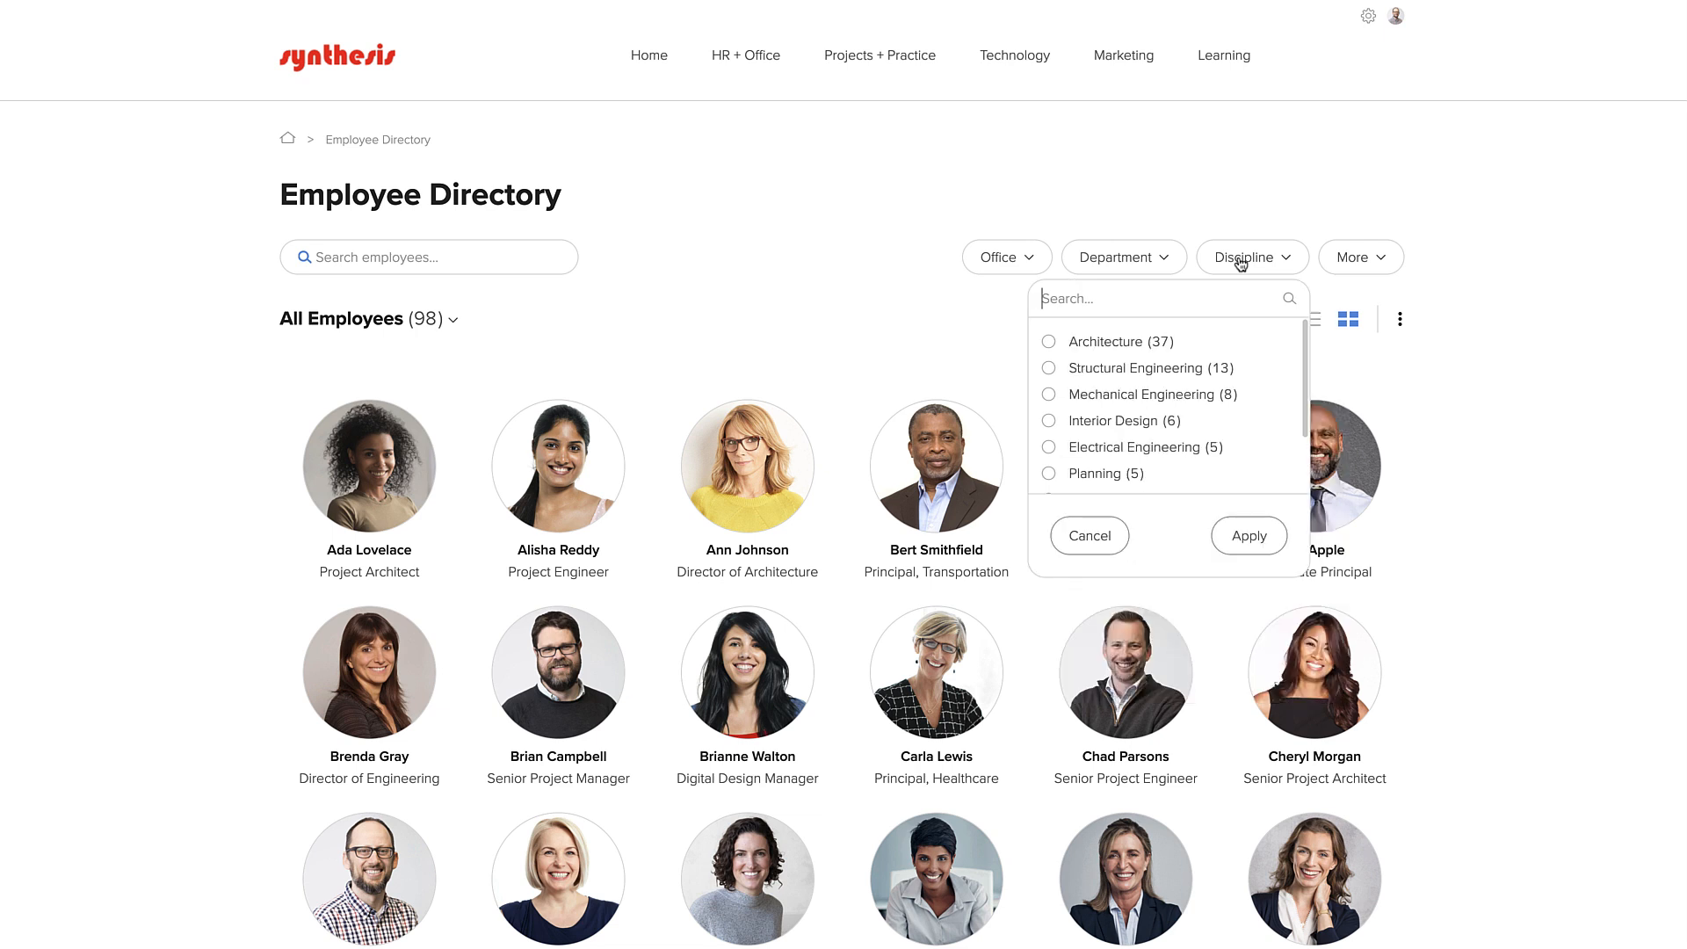
pyautogui.click(1196, 206)
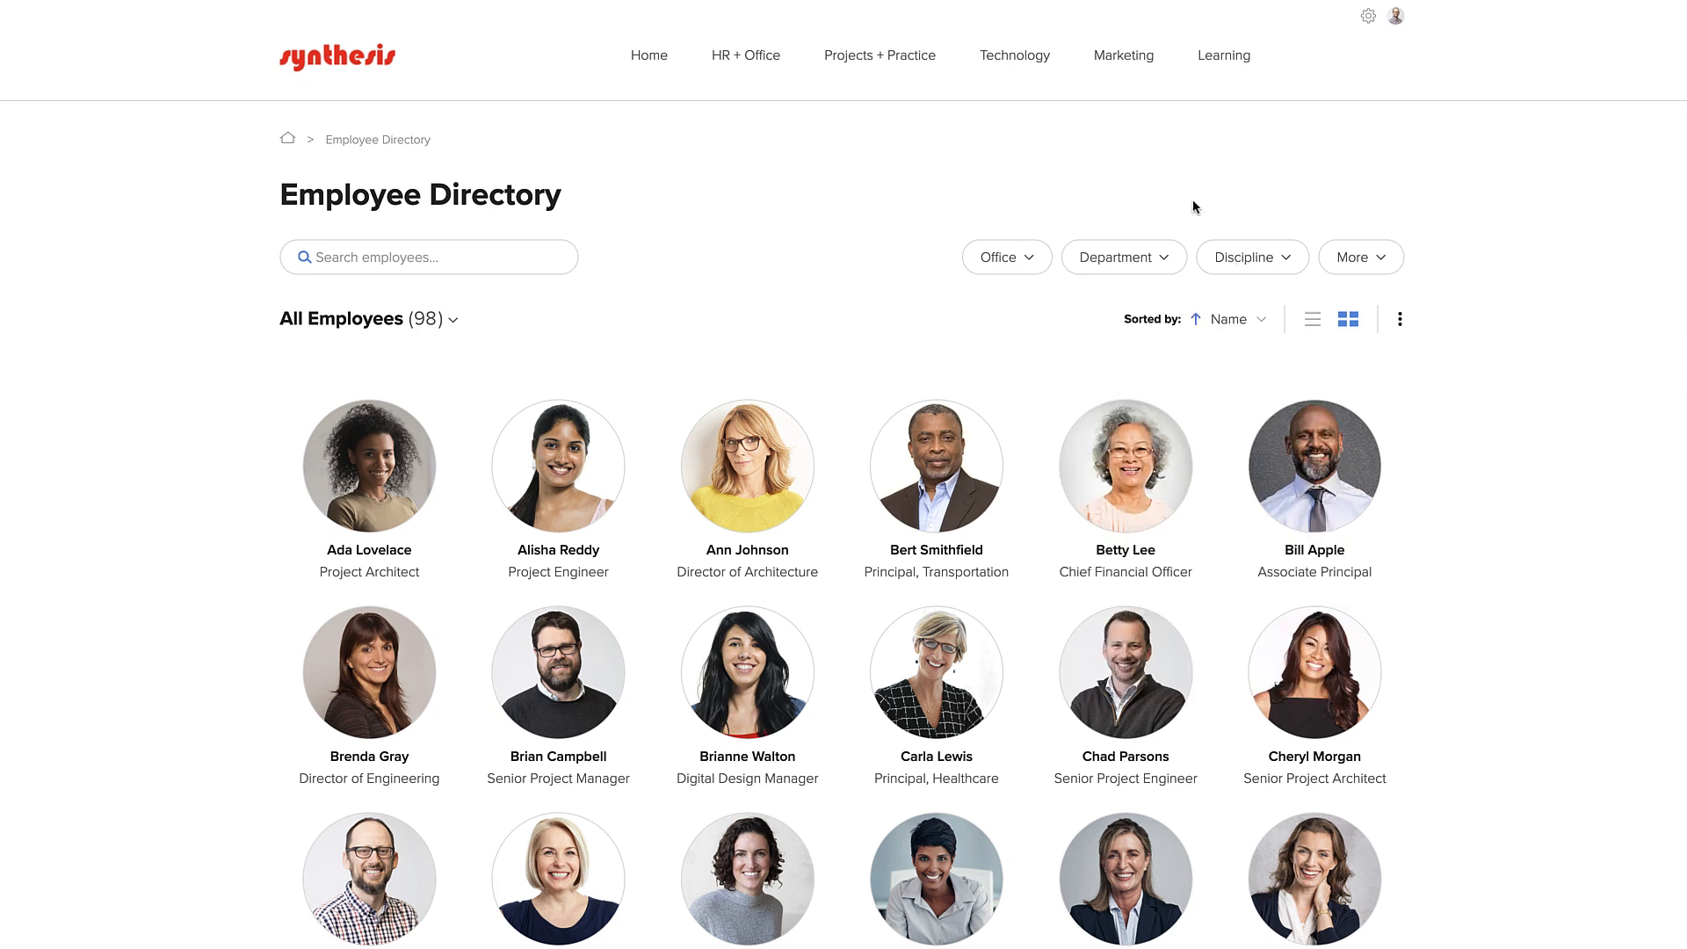
# Sort the employees by the Last Name field and apply the sorting
pyautogui.click(1239, 332)
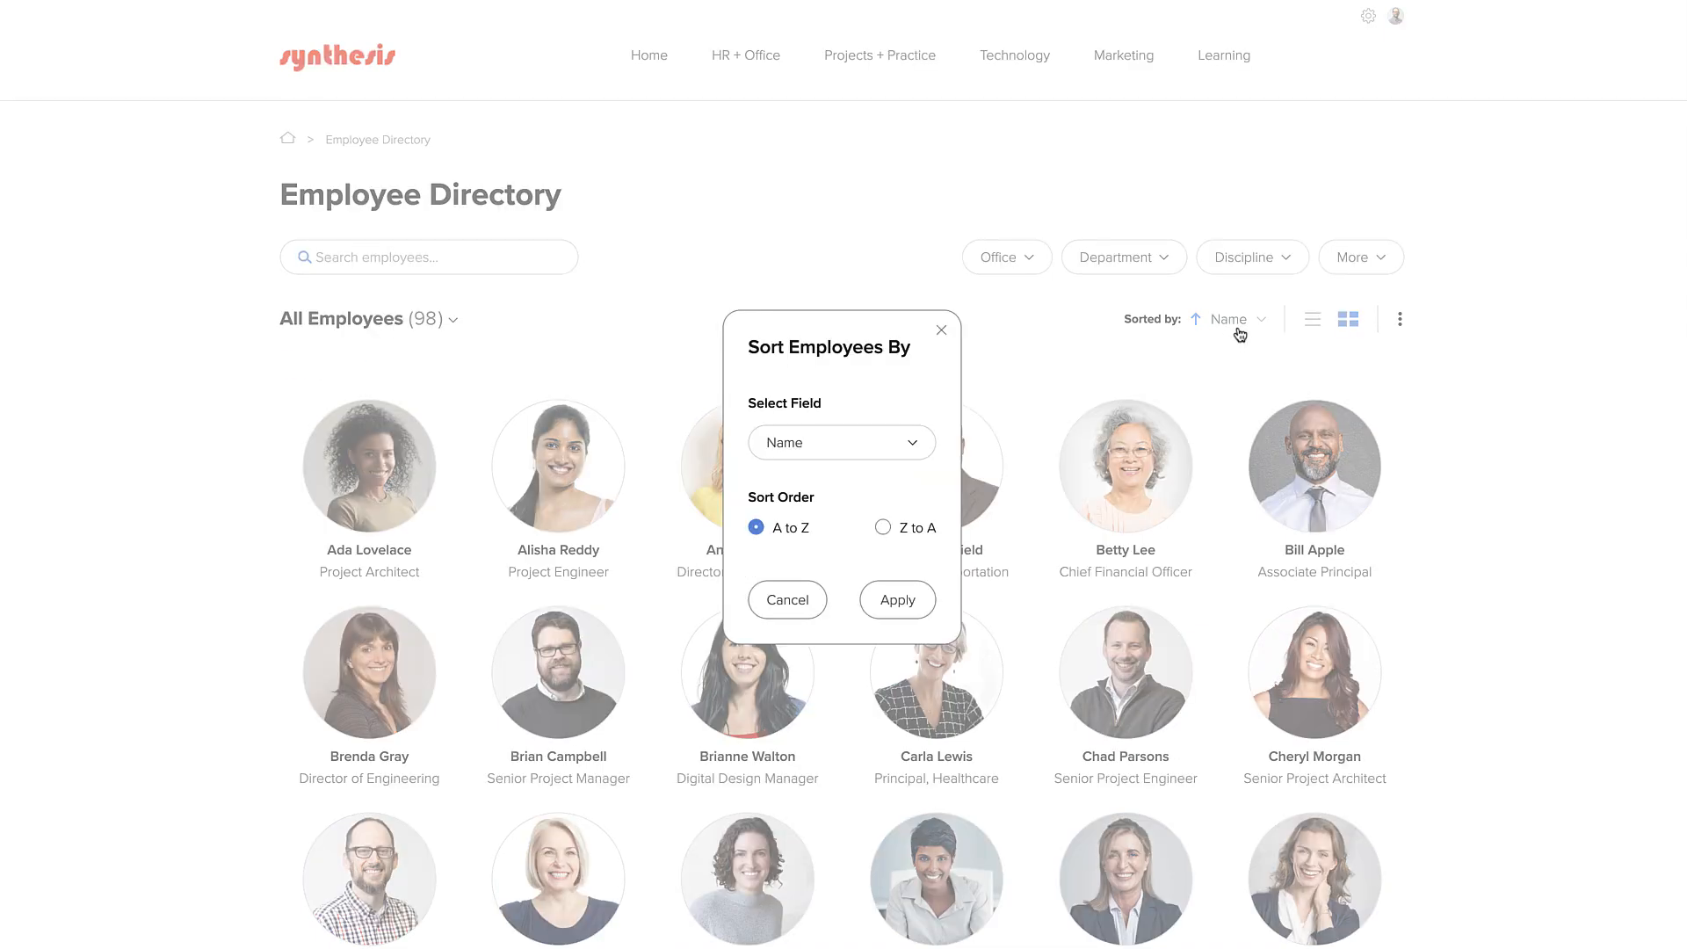
pyautogui.click(847, 448)
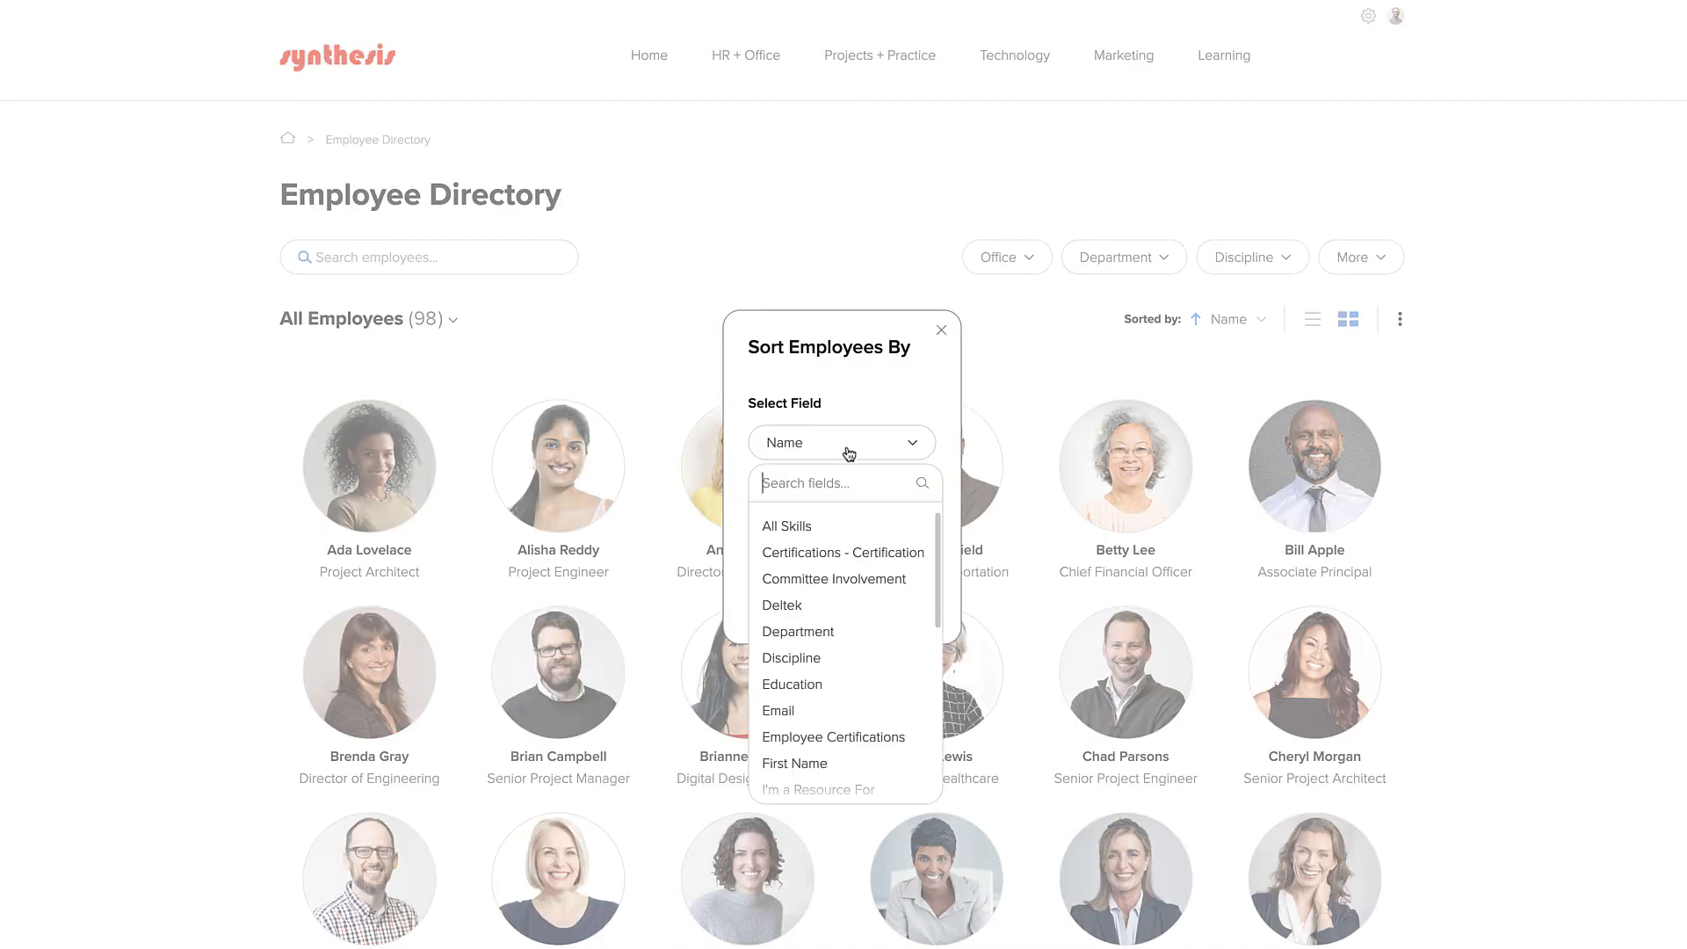
pyautogui.write('last')
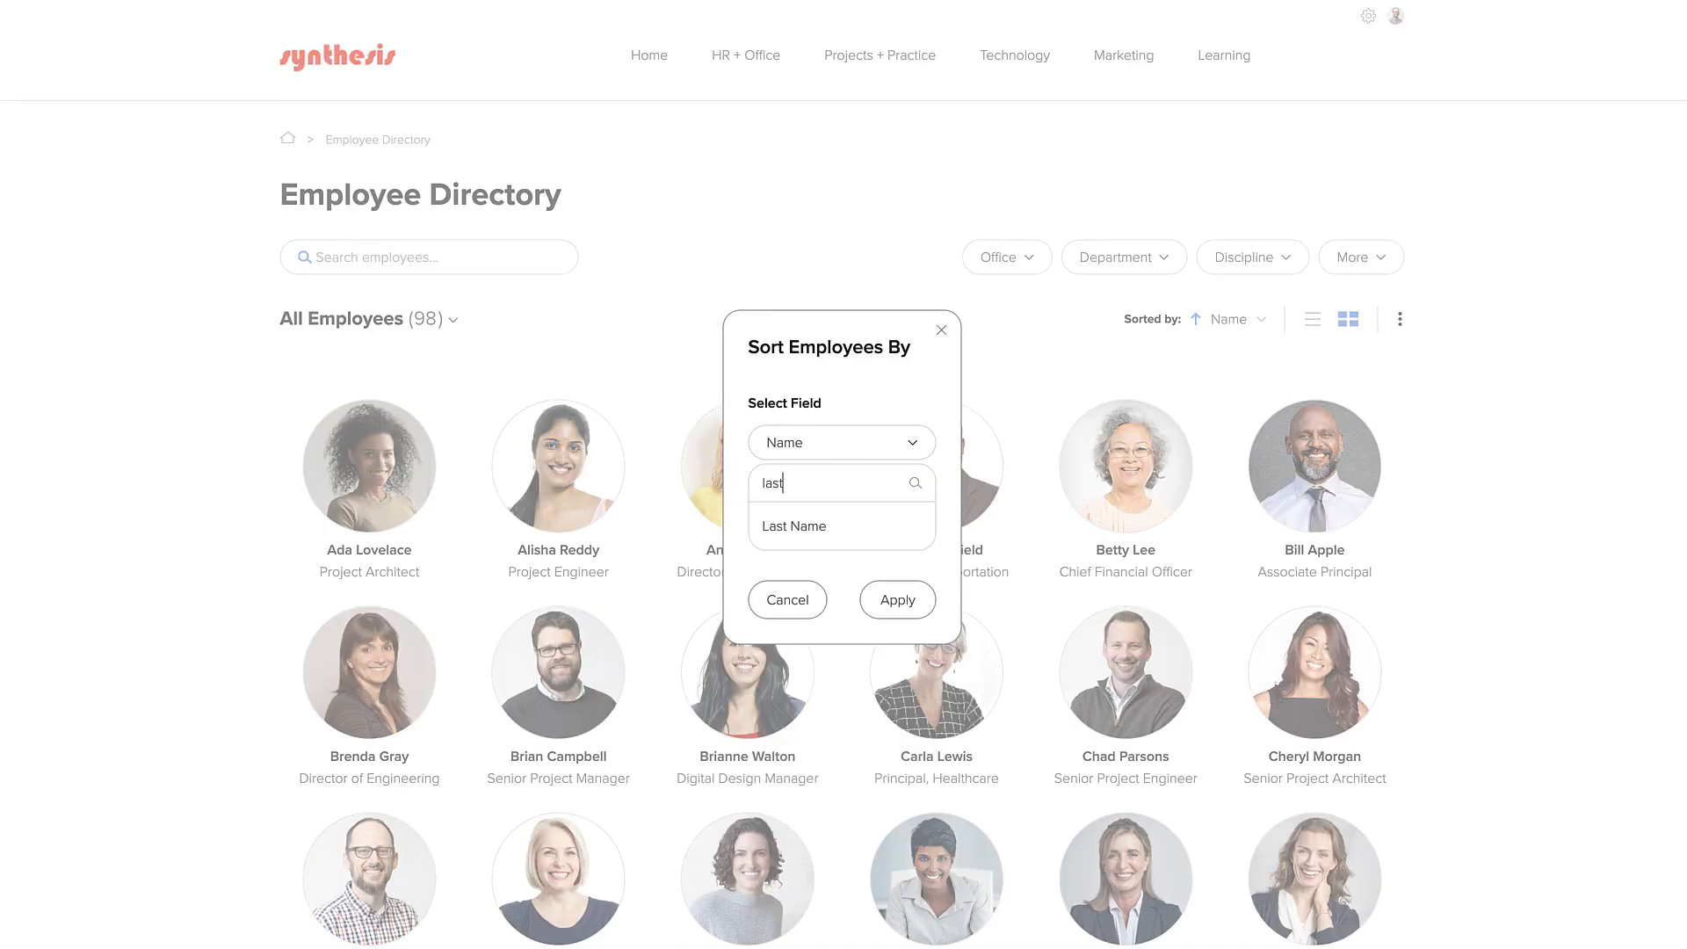
pyautogui.click(823, 538)
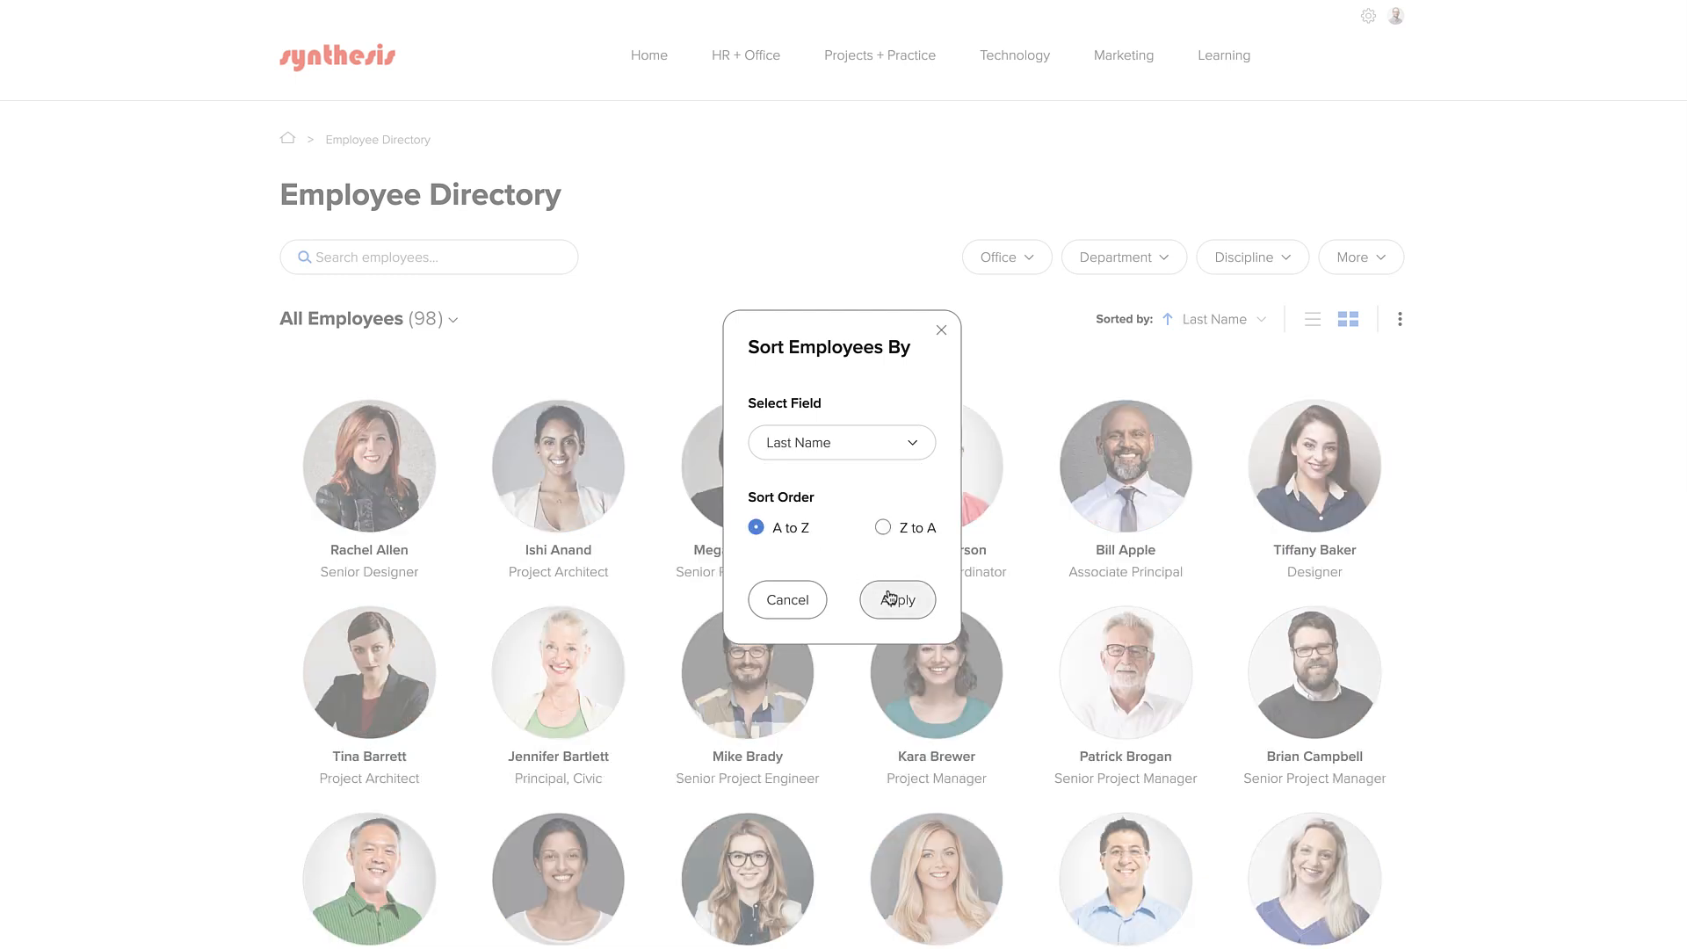
pyautogui.click(890, 600)
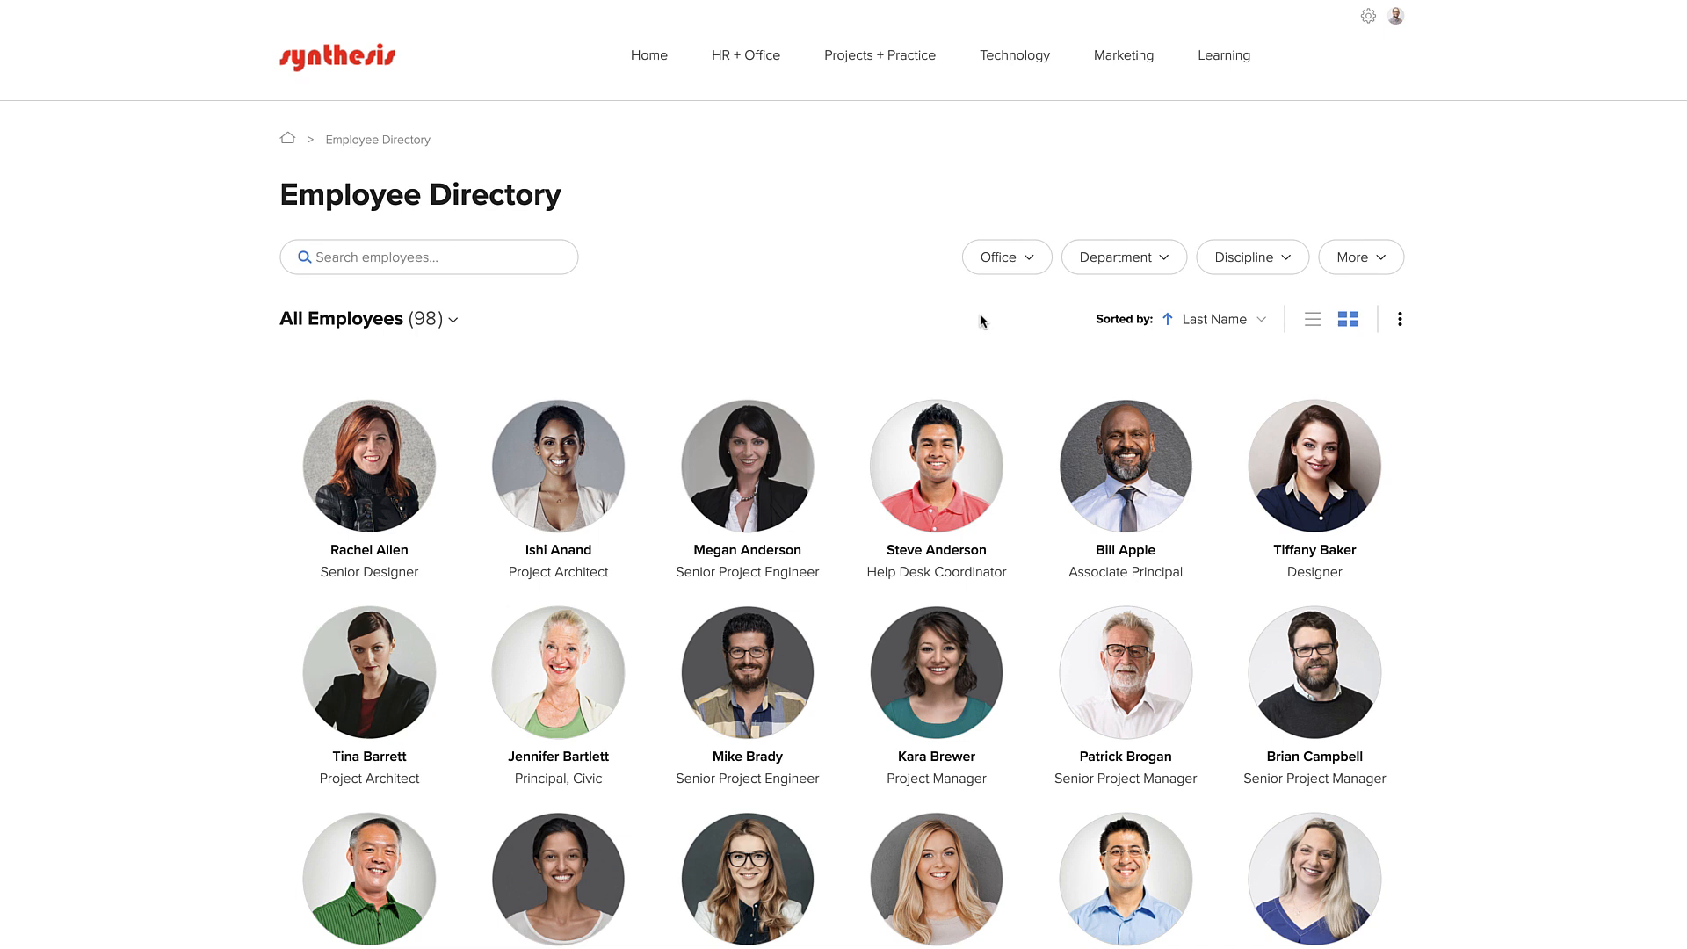
# Set the tertiary data displayed under each employee in the grid to Office and apply it
pyautogui.click(1400, 322)
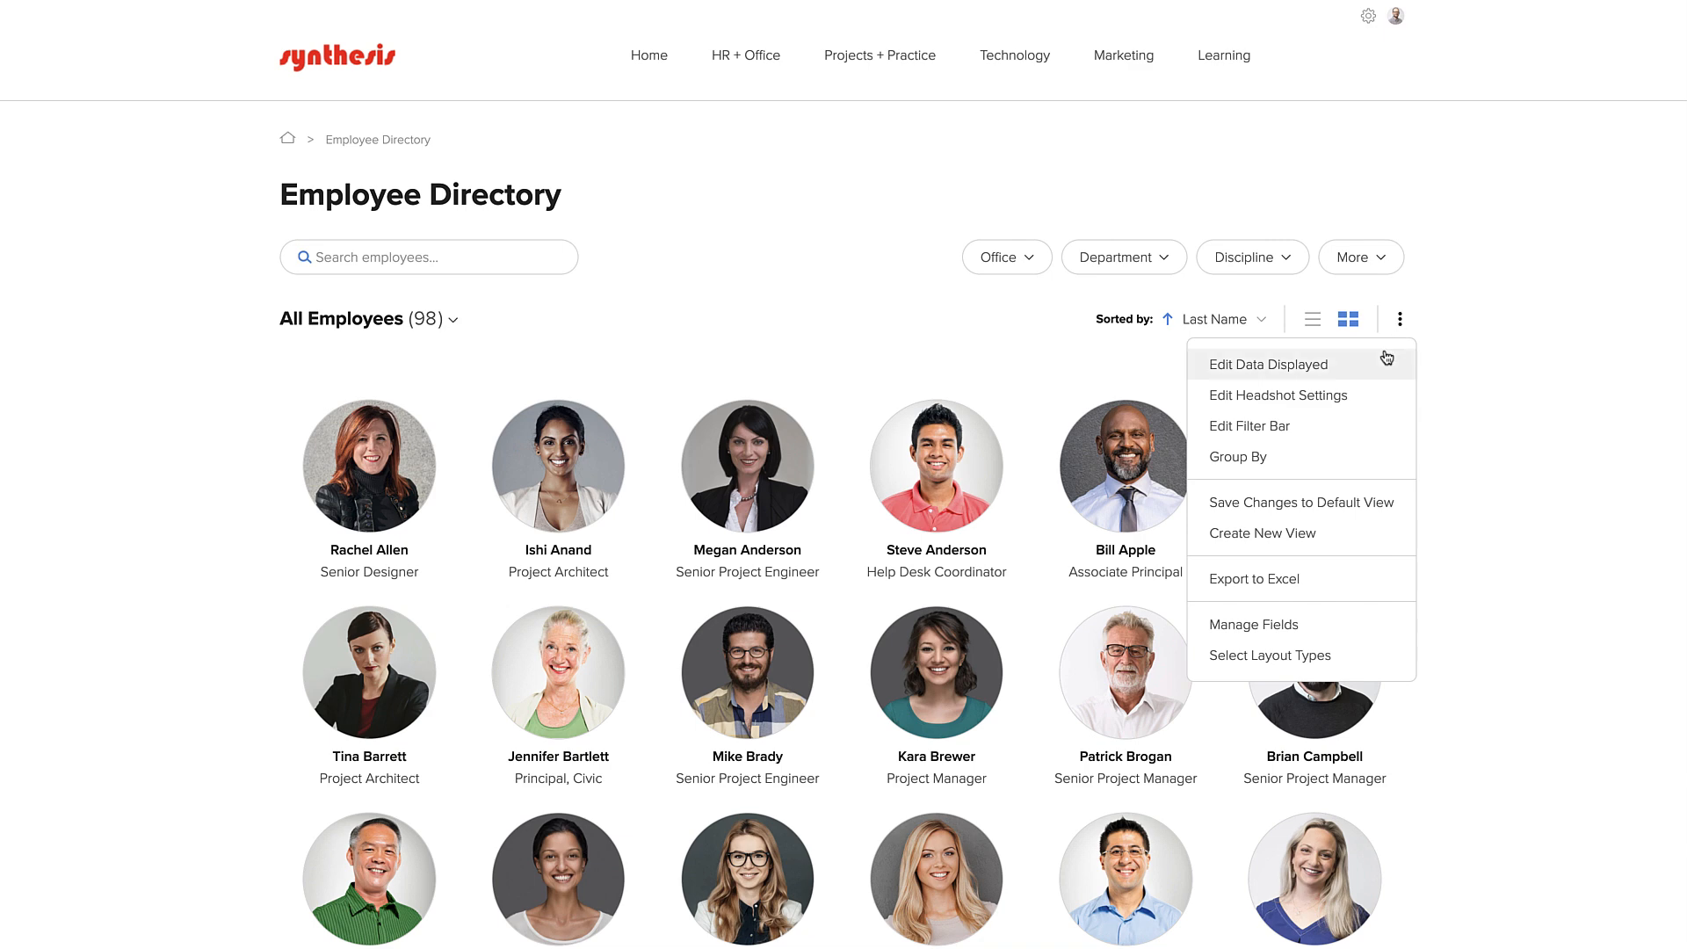
pyautogui.click(1386, 360)
pyautogui.click(939, 560)
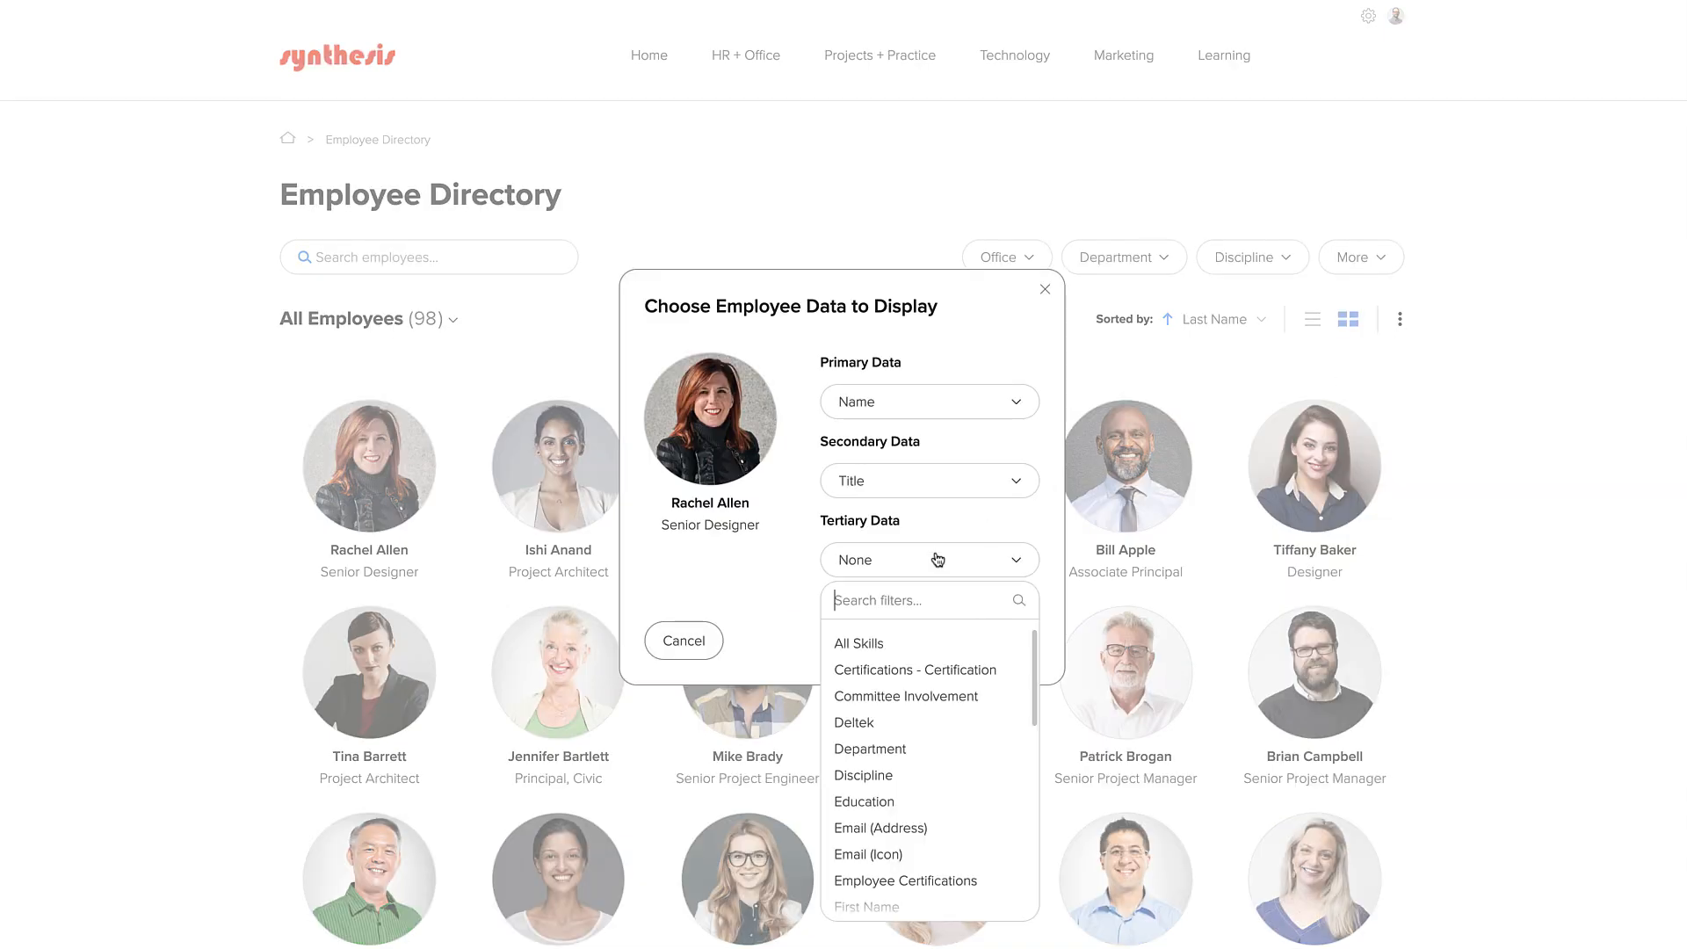
pyautogui.write('off')
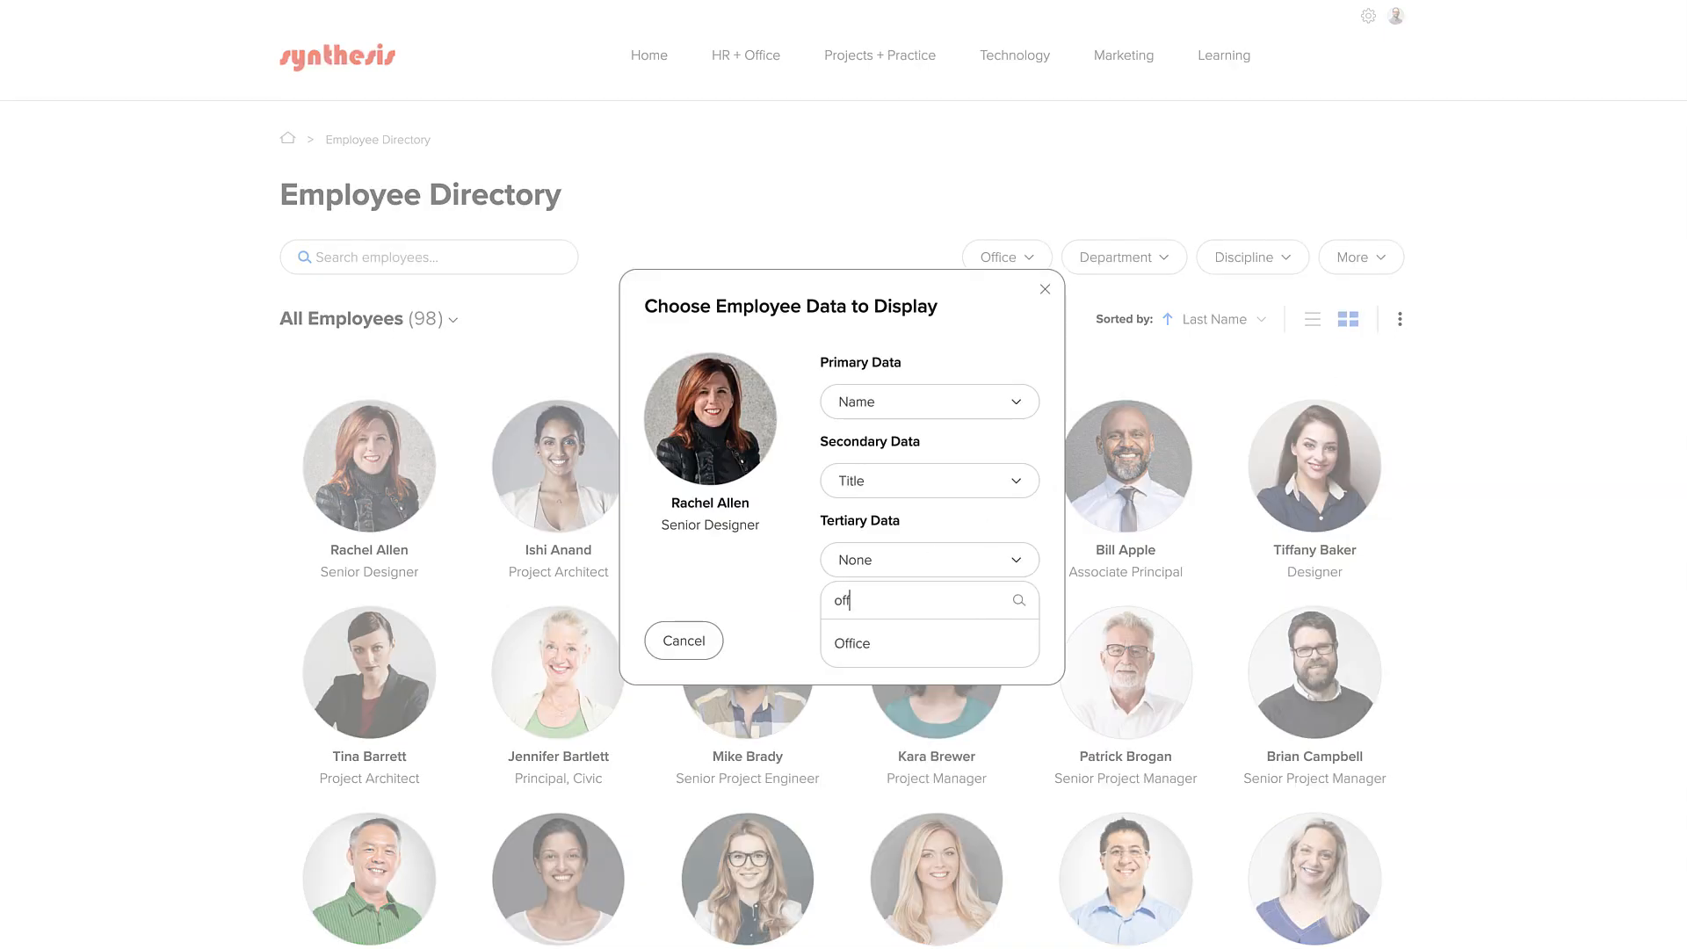
pyautogui.click(910, 635)
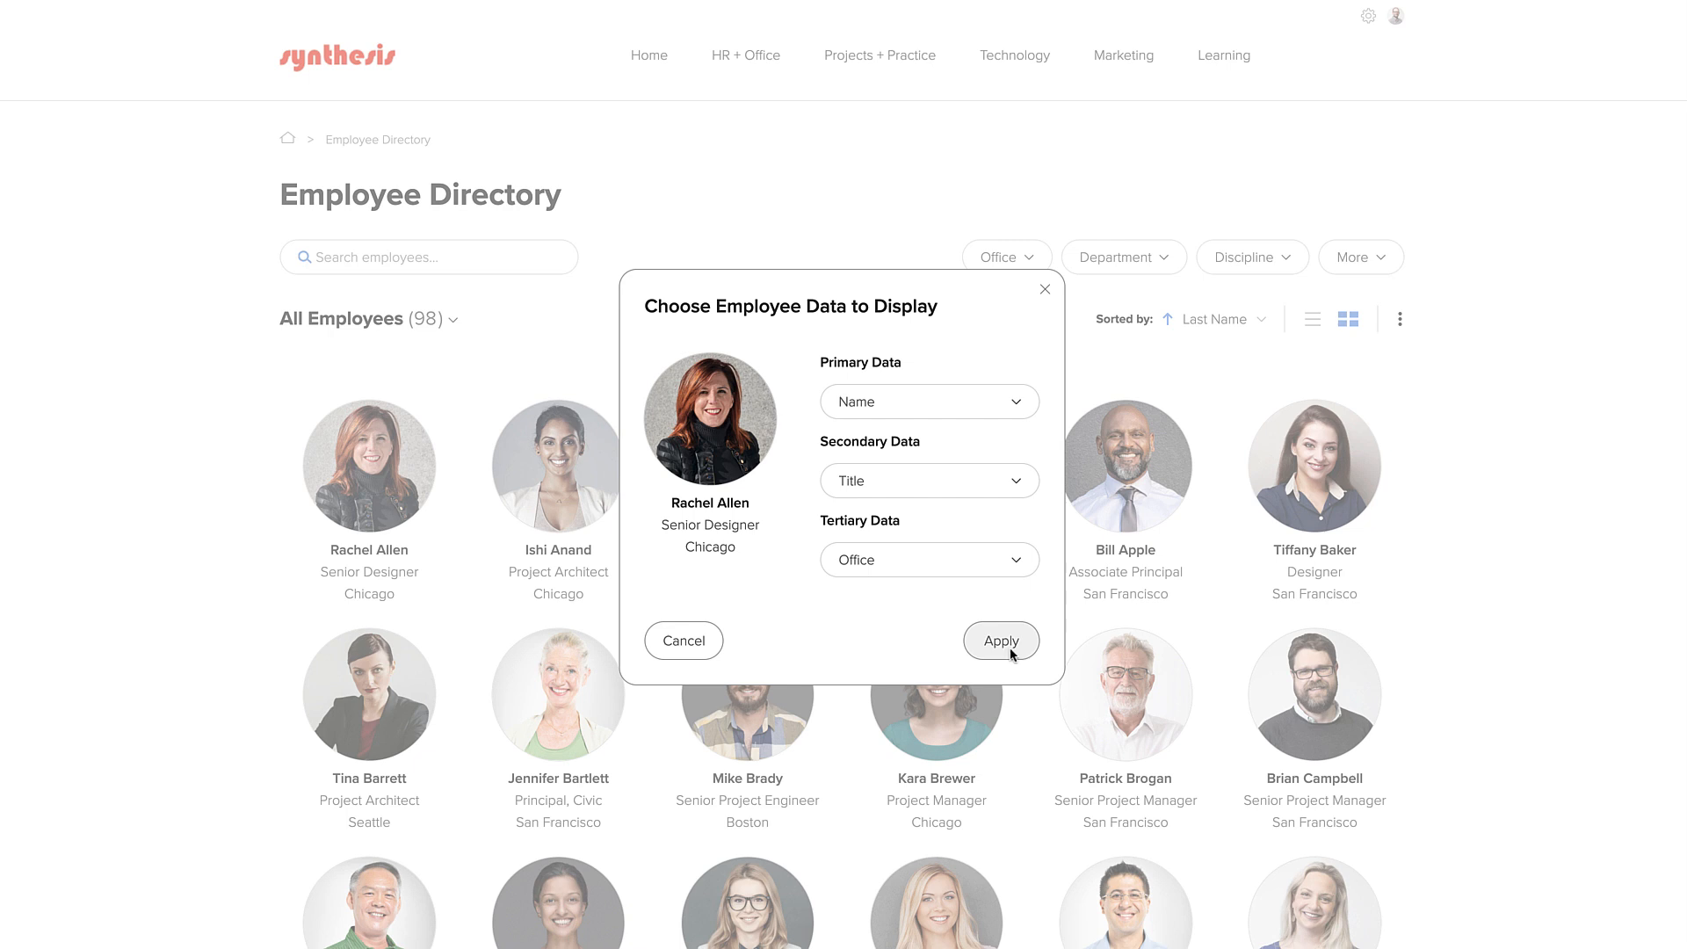
pyautogui.click(1002, 640)
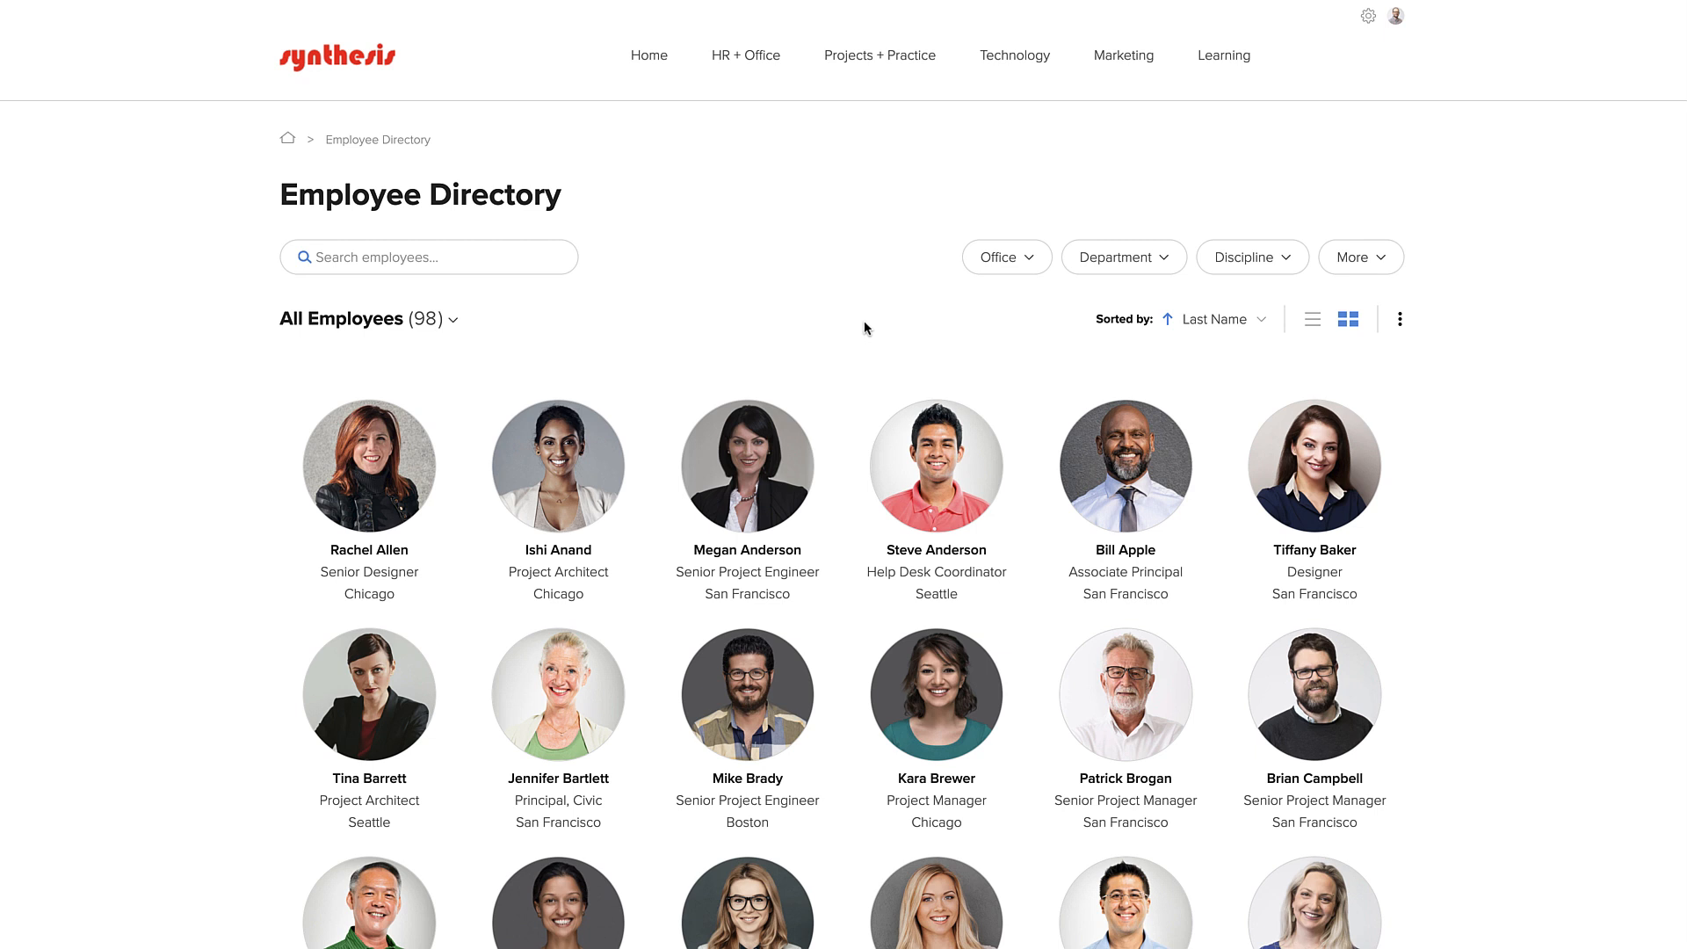
# Switch the directory to list layout and add the Office column to the displayed columns
pyautogui.click(1314, 321)
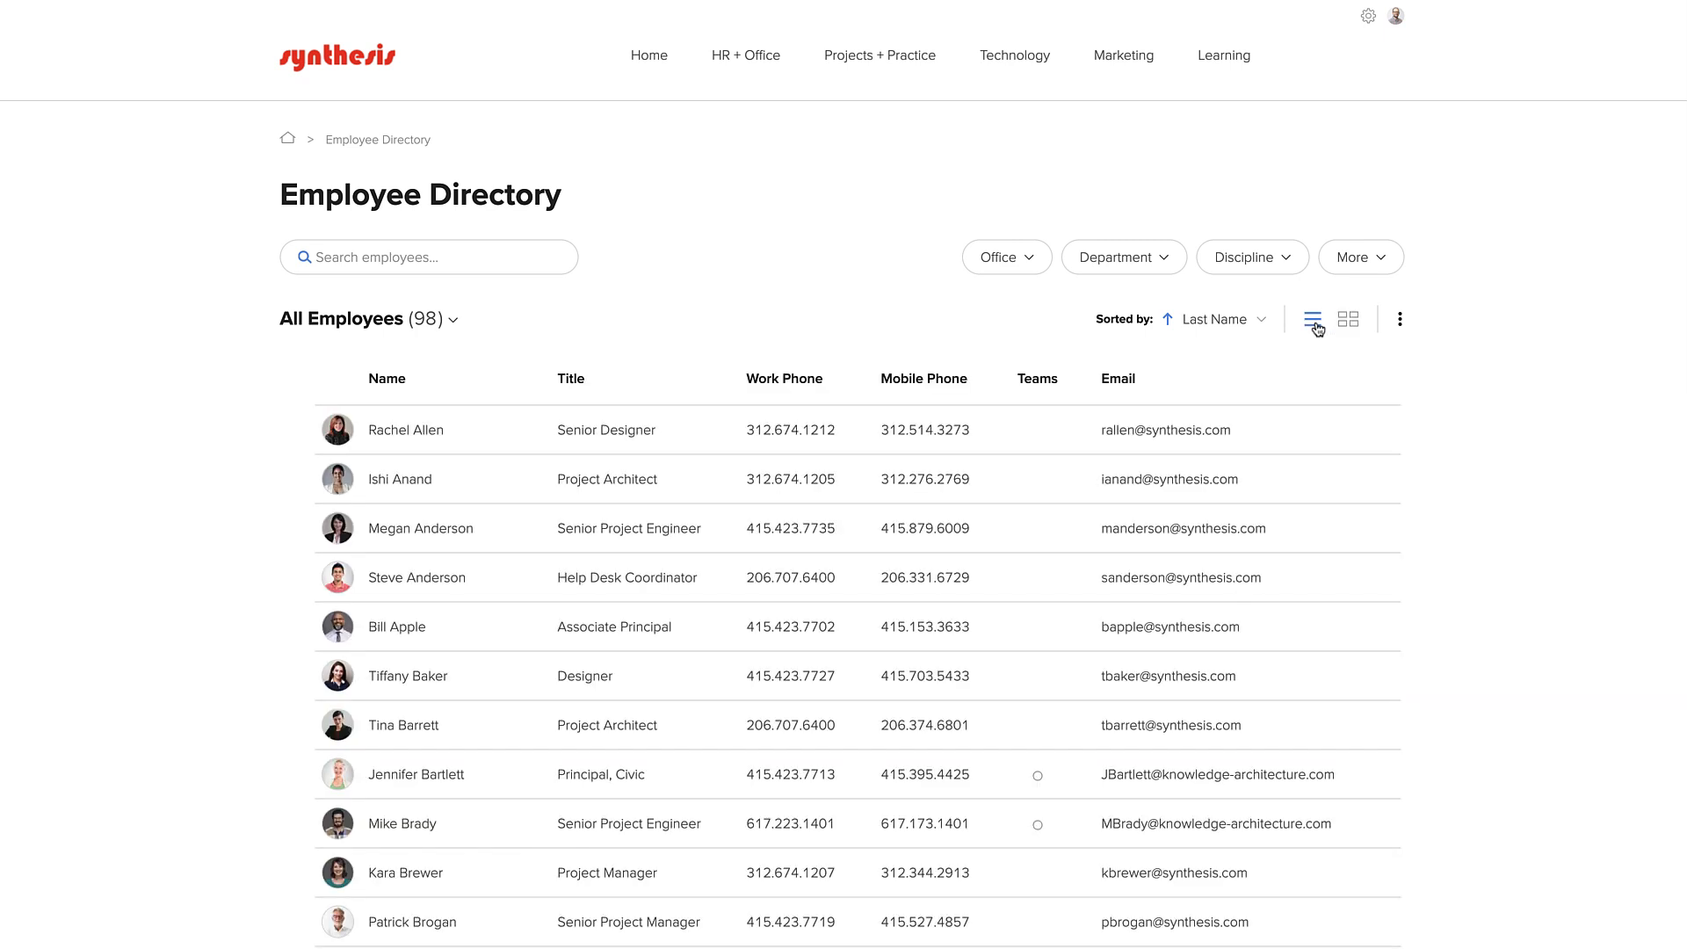
pyautogui.click(1401, 325)
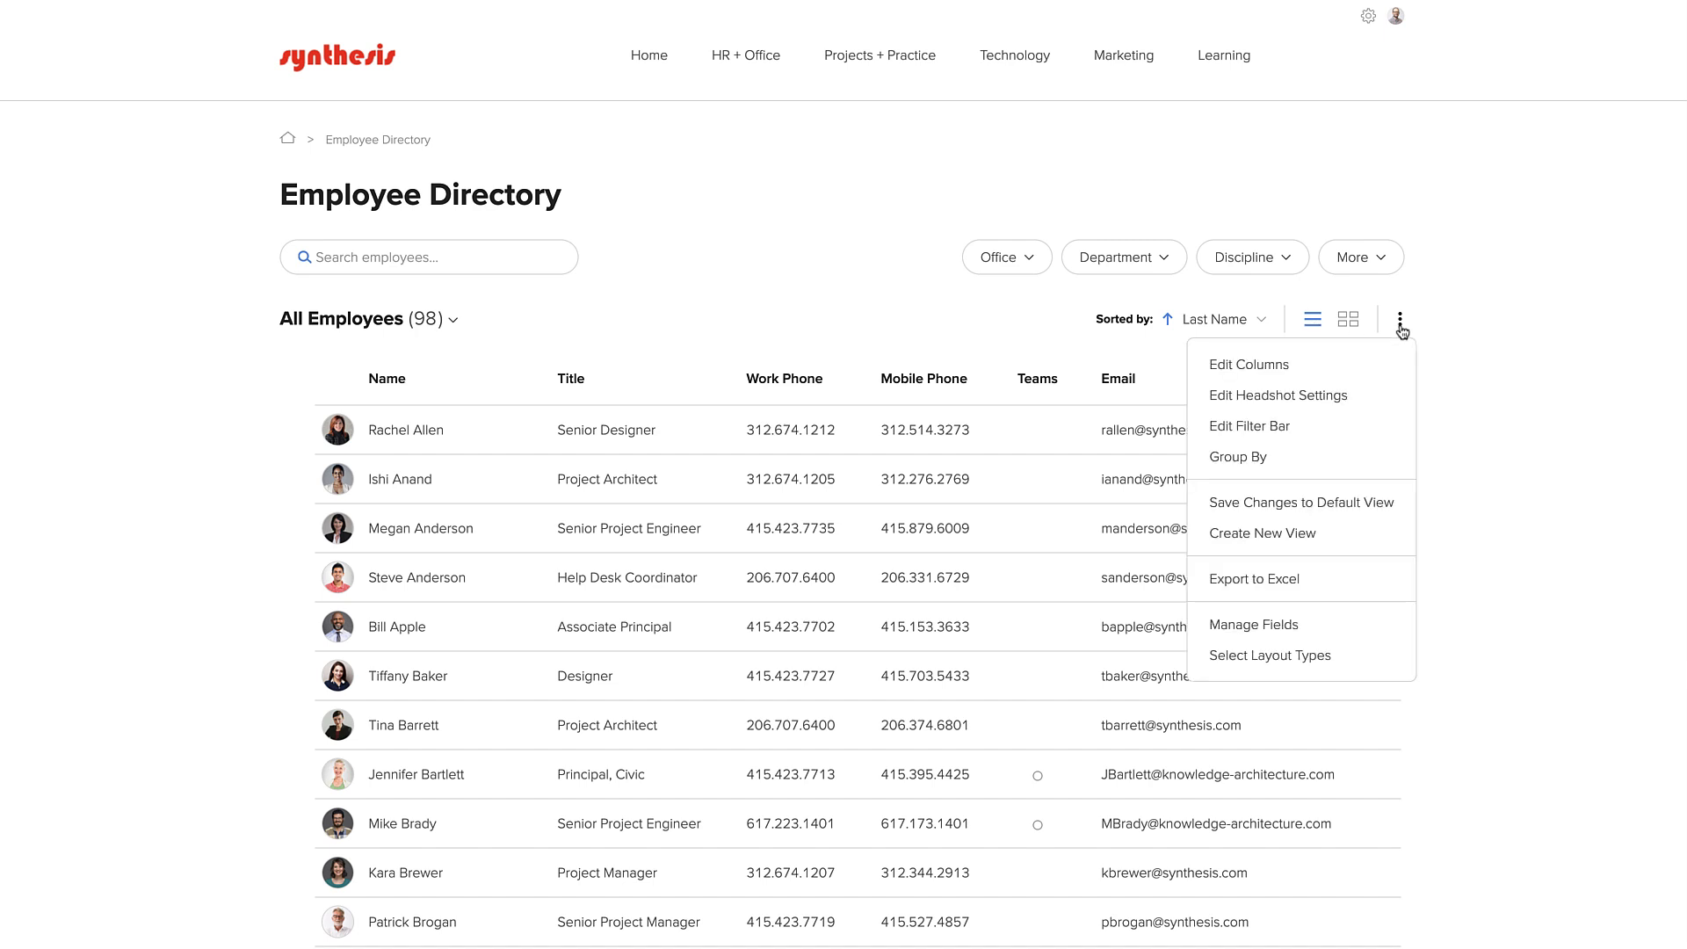
pyautogui.click(1369, 365)
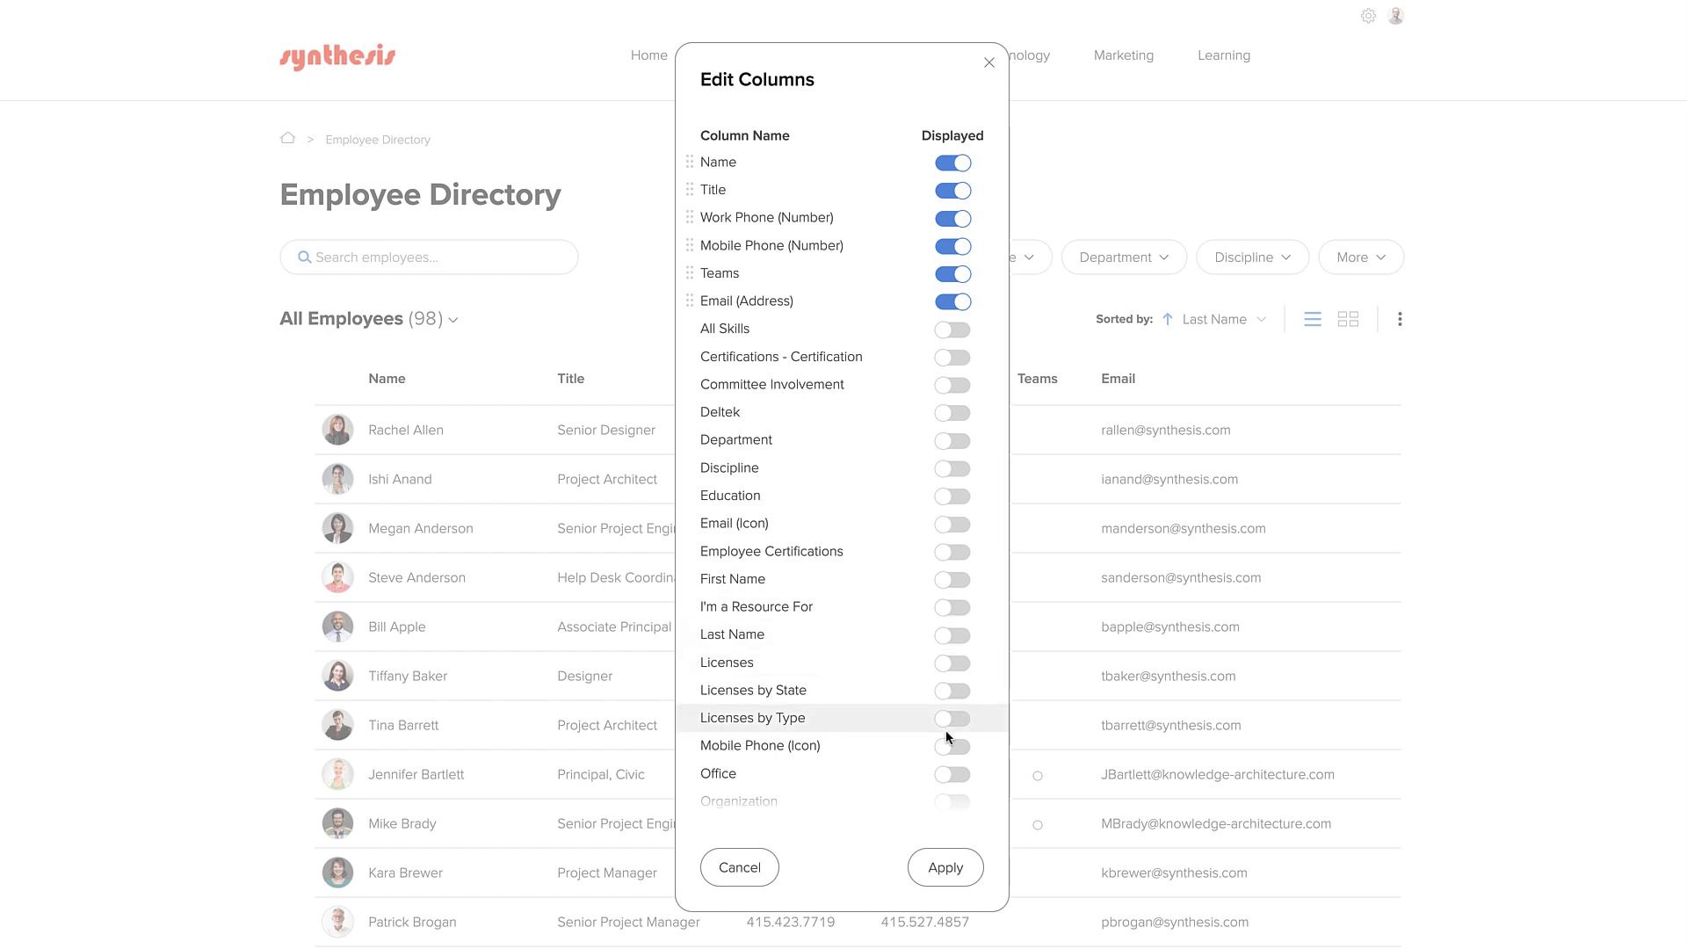
pyautogui.click(943, 777)
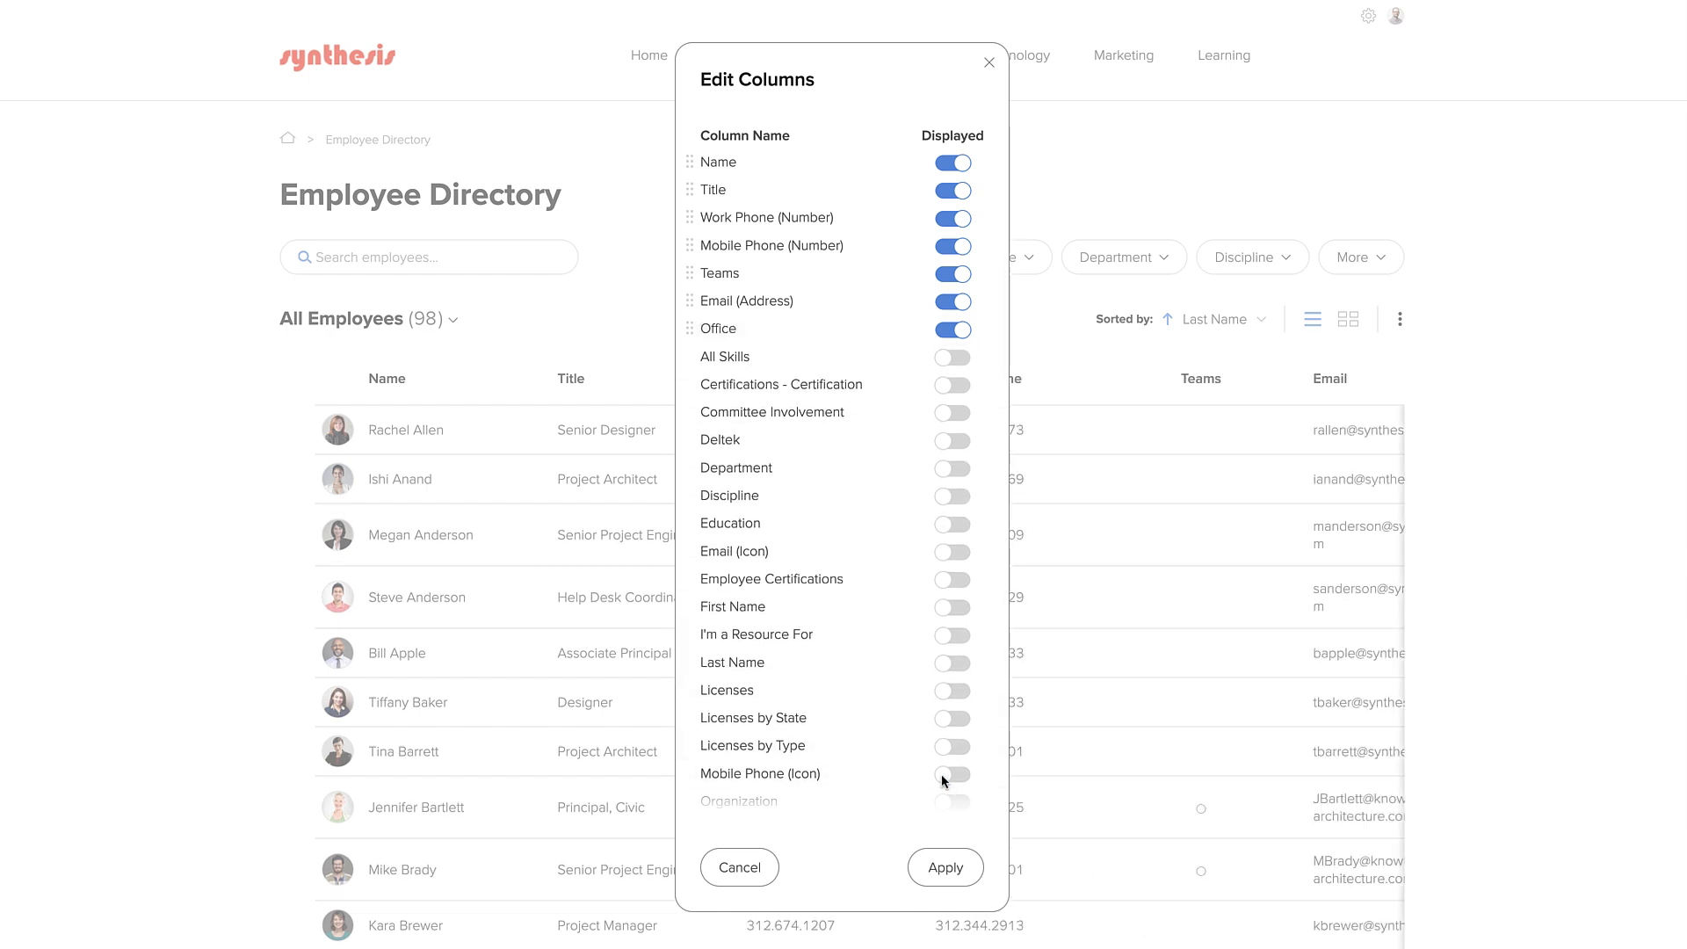
pyautogui.click(957, 868)
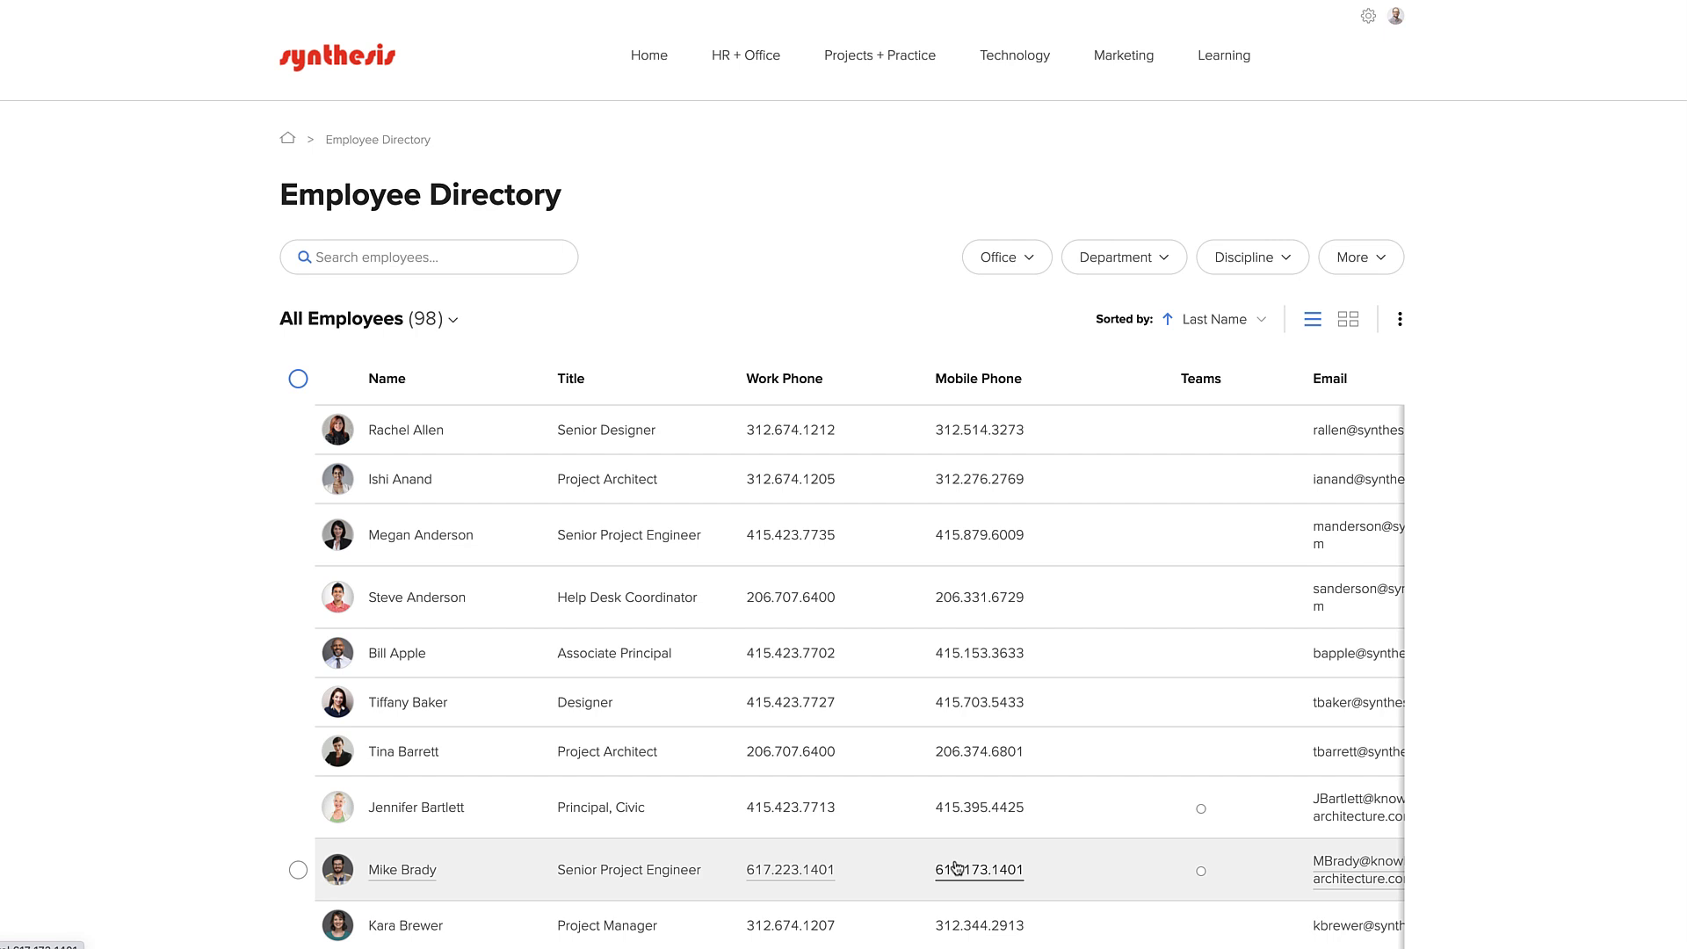
# Replace the Email (Address) column with Email (Icon) in the list, place it directly before Teams, and apply the columns
pyautogui.hscroll(5, 957, 867)
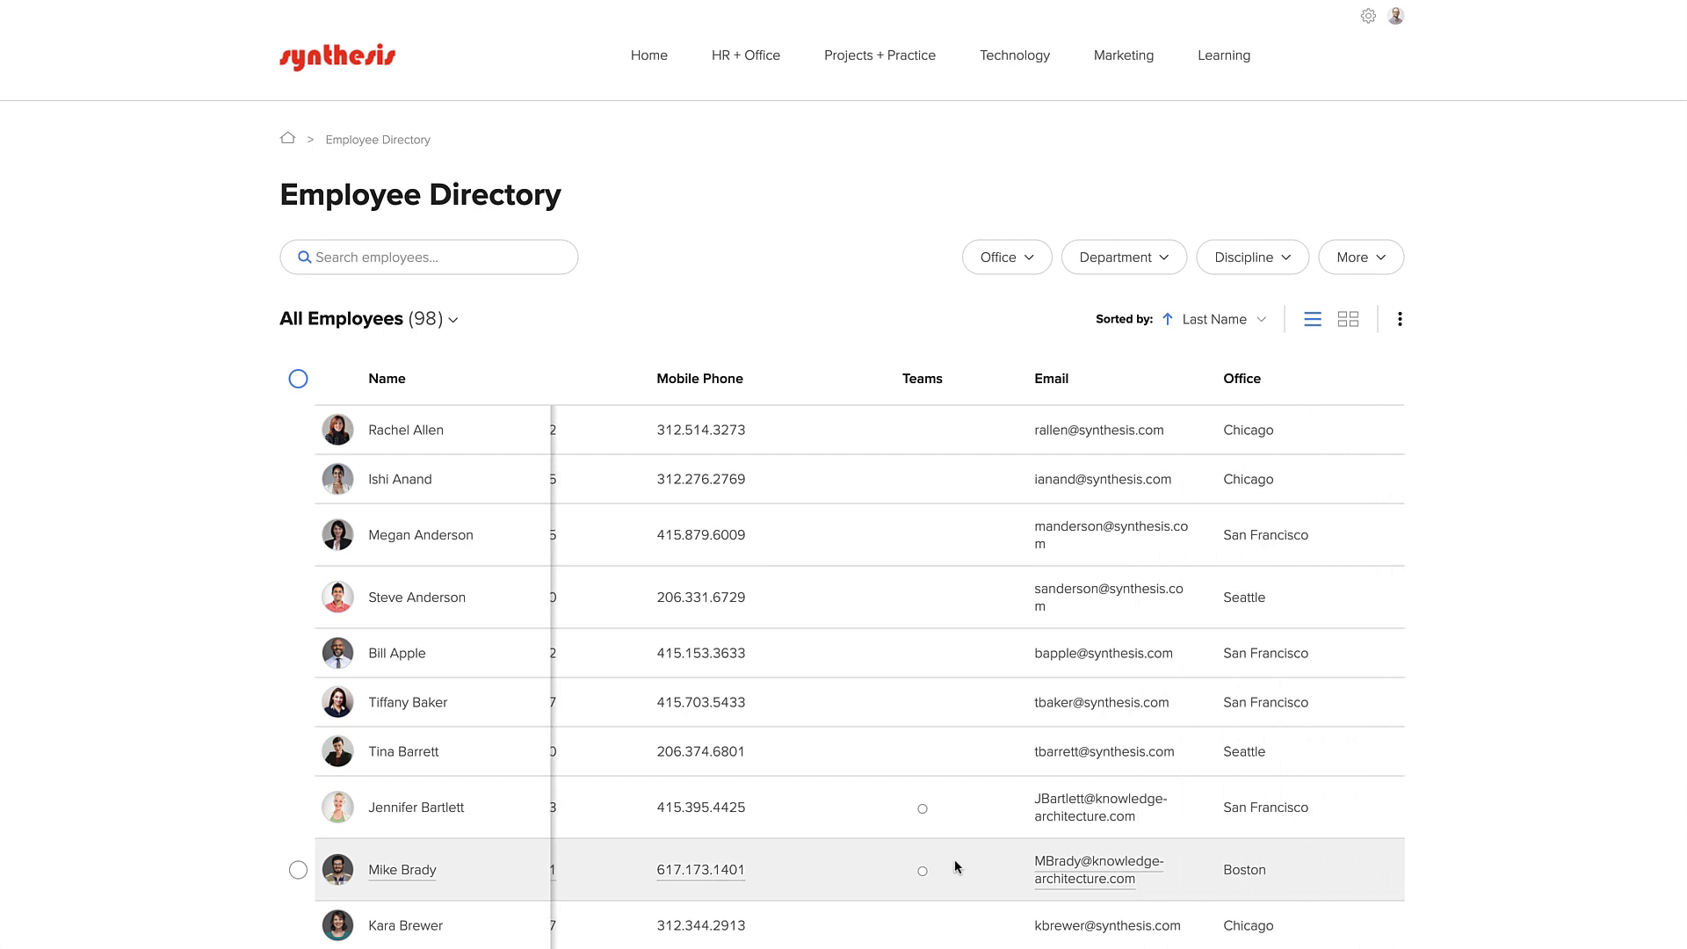
pyautogui.hscroll(-5, 954, 857)
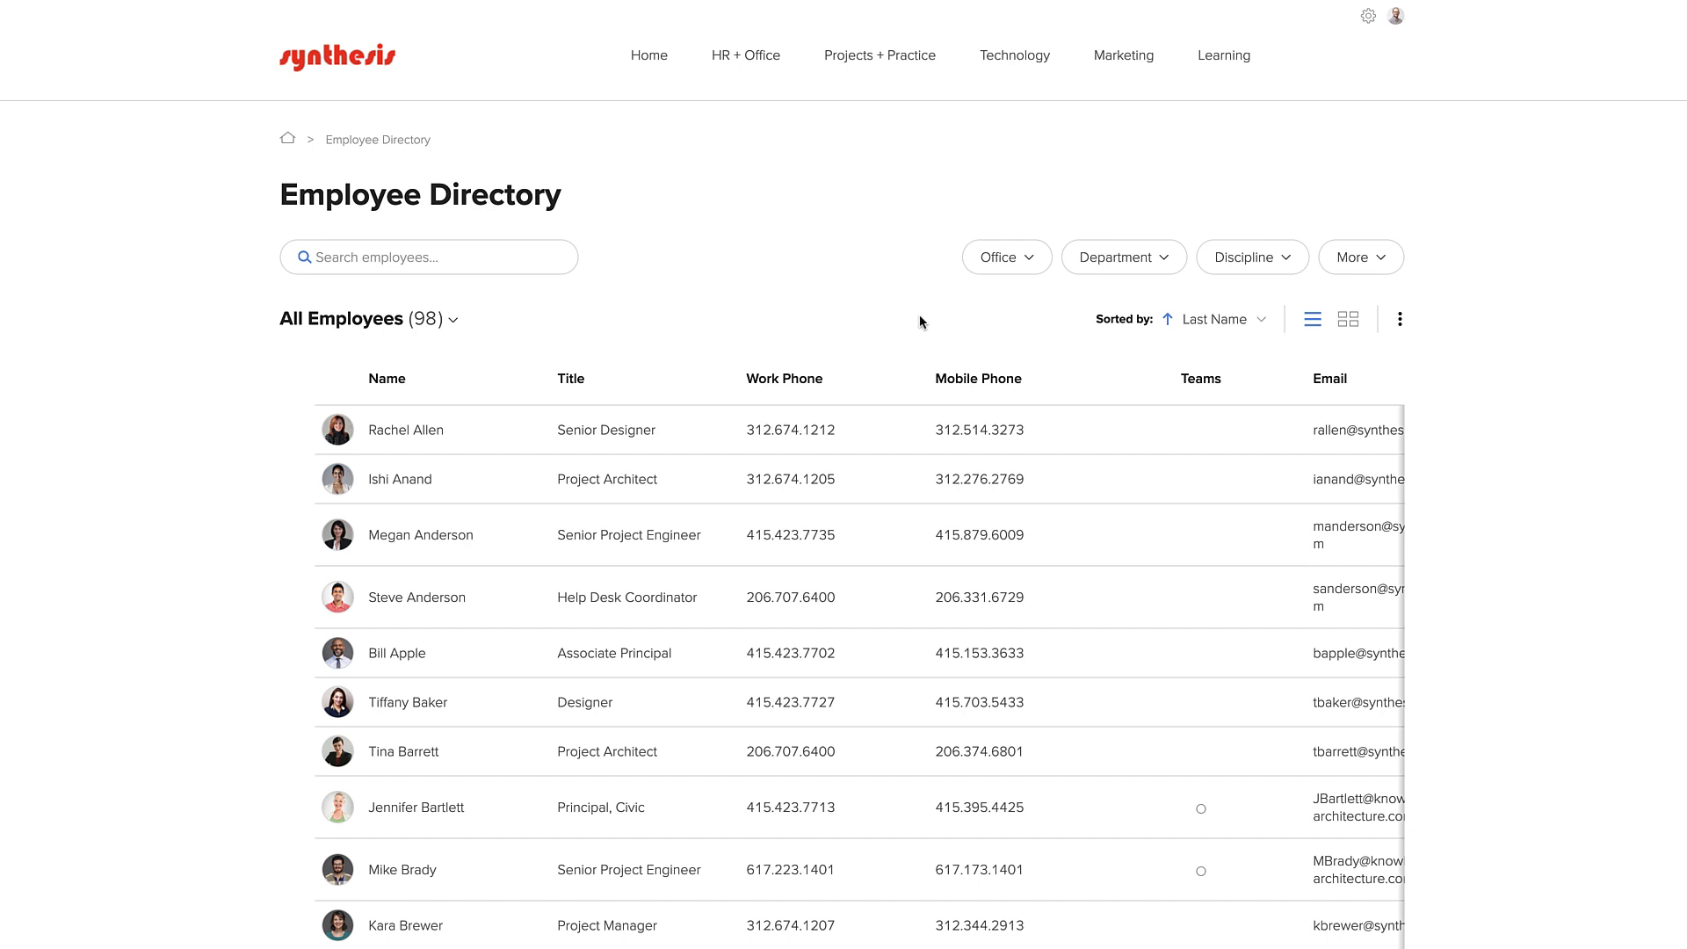
pyautogui.click(1401, 320)
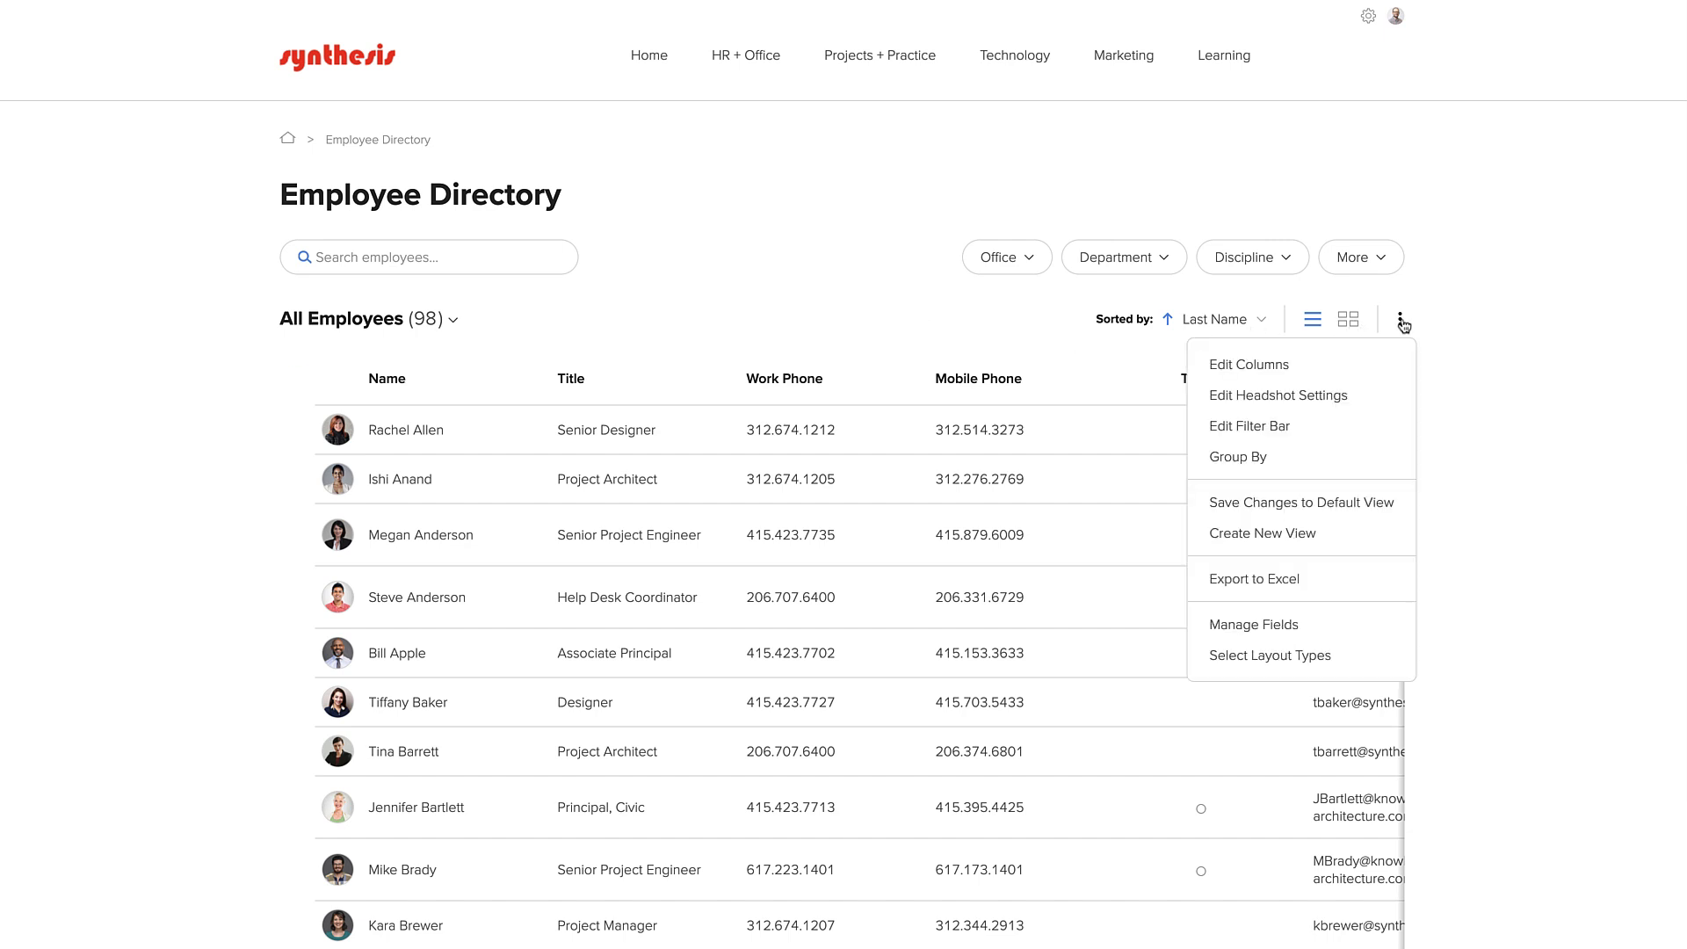
pyautogui.click(1344, 369)
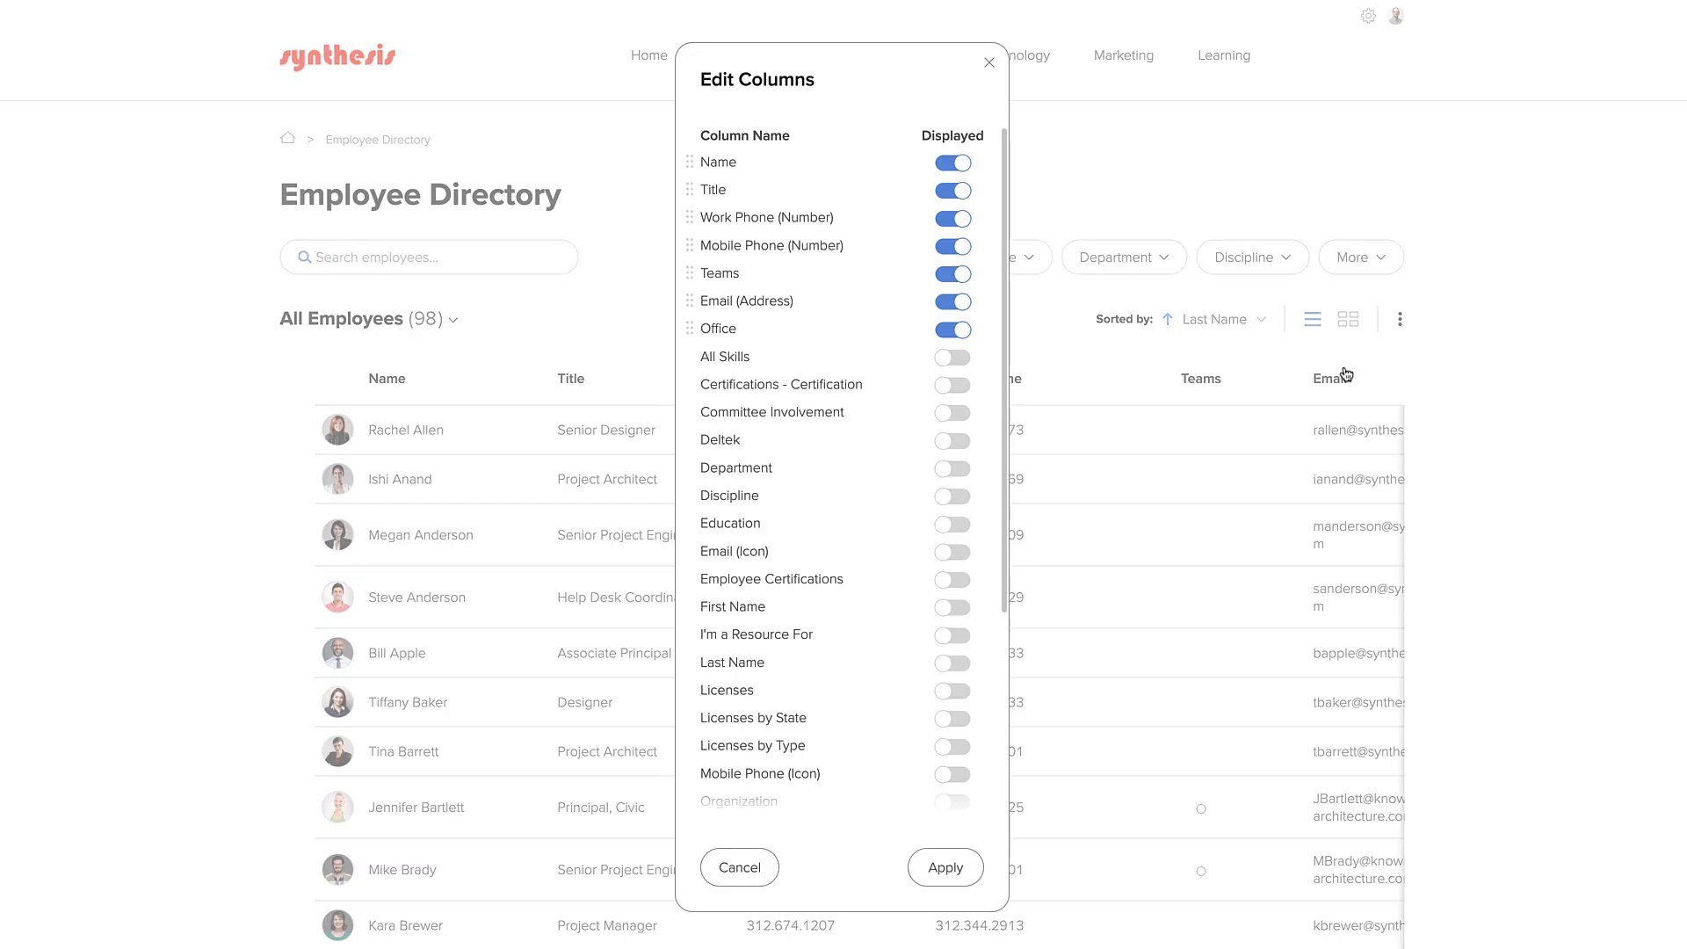
pyautogui.click(969, 303)
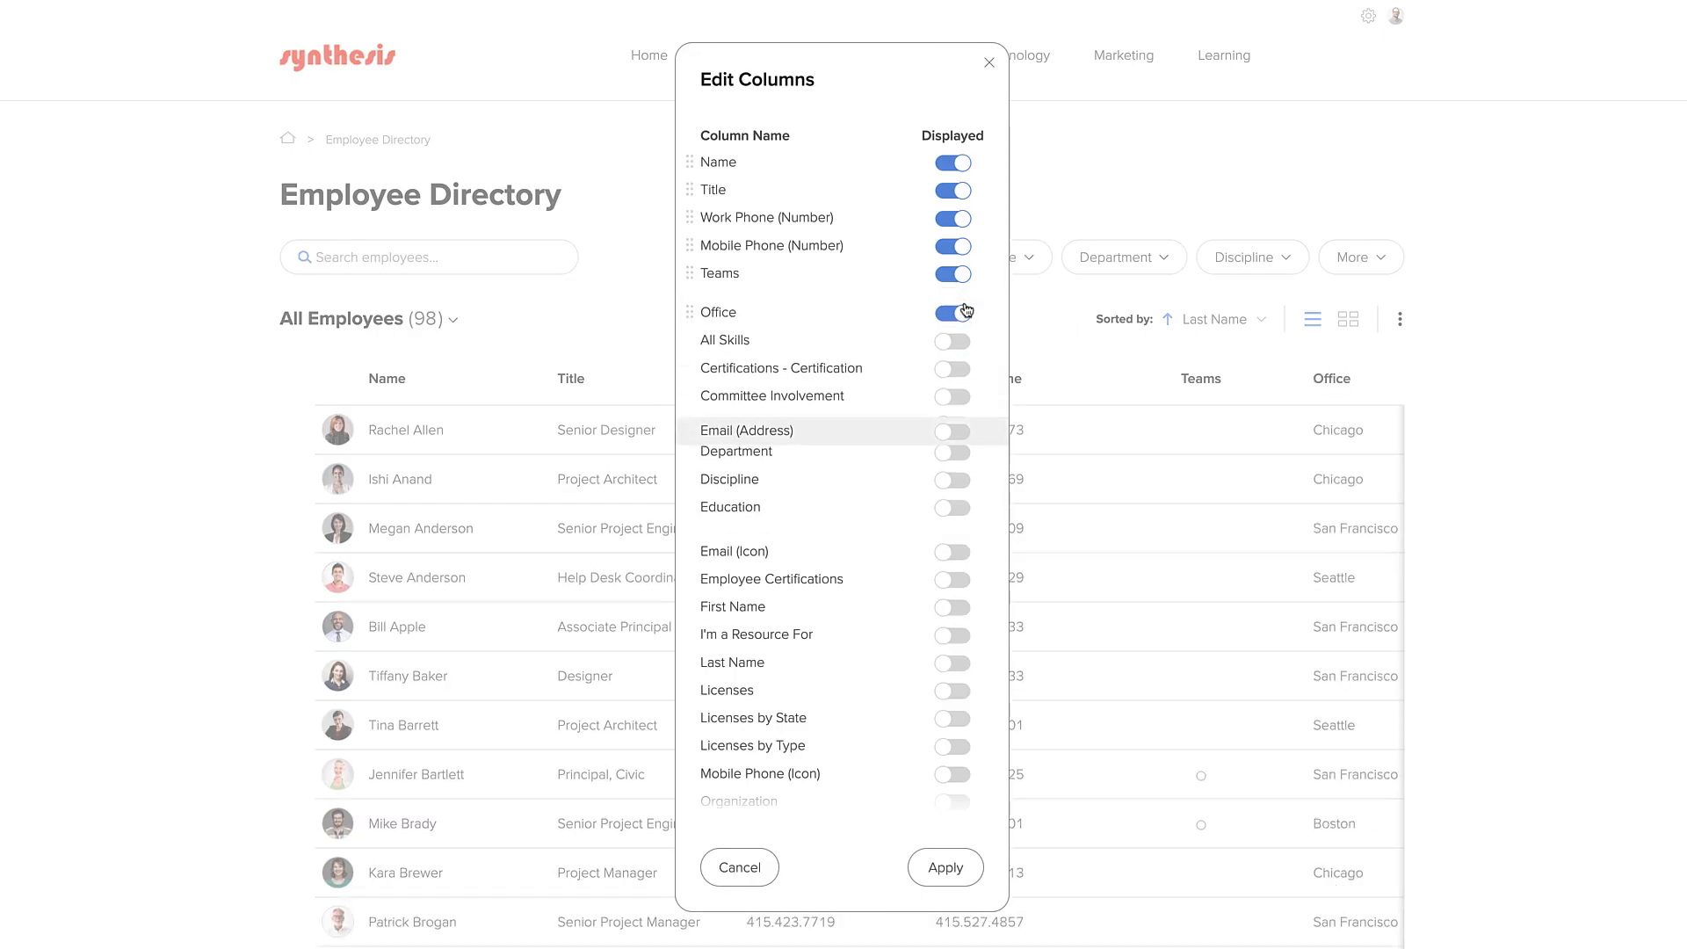
pyautogui.click(947, 552)
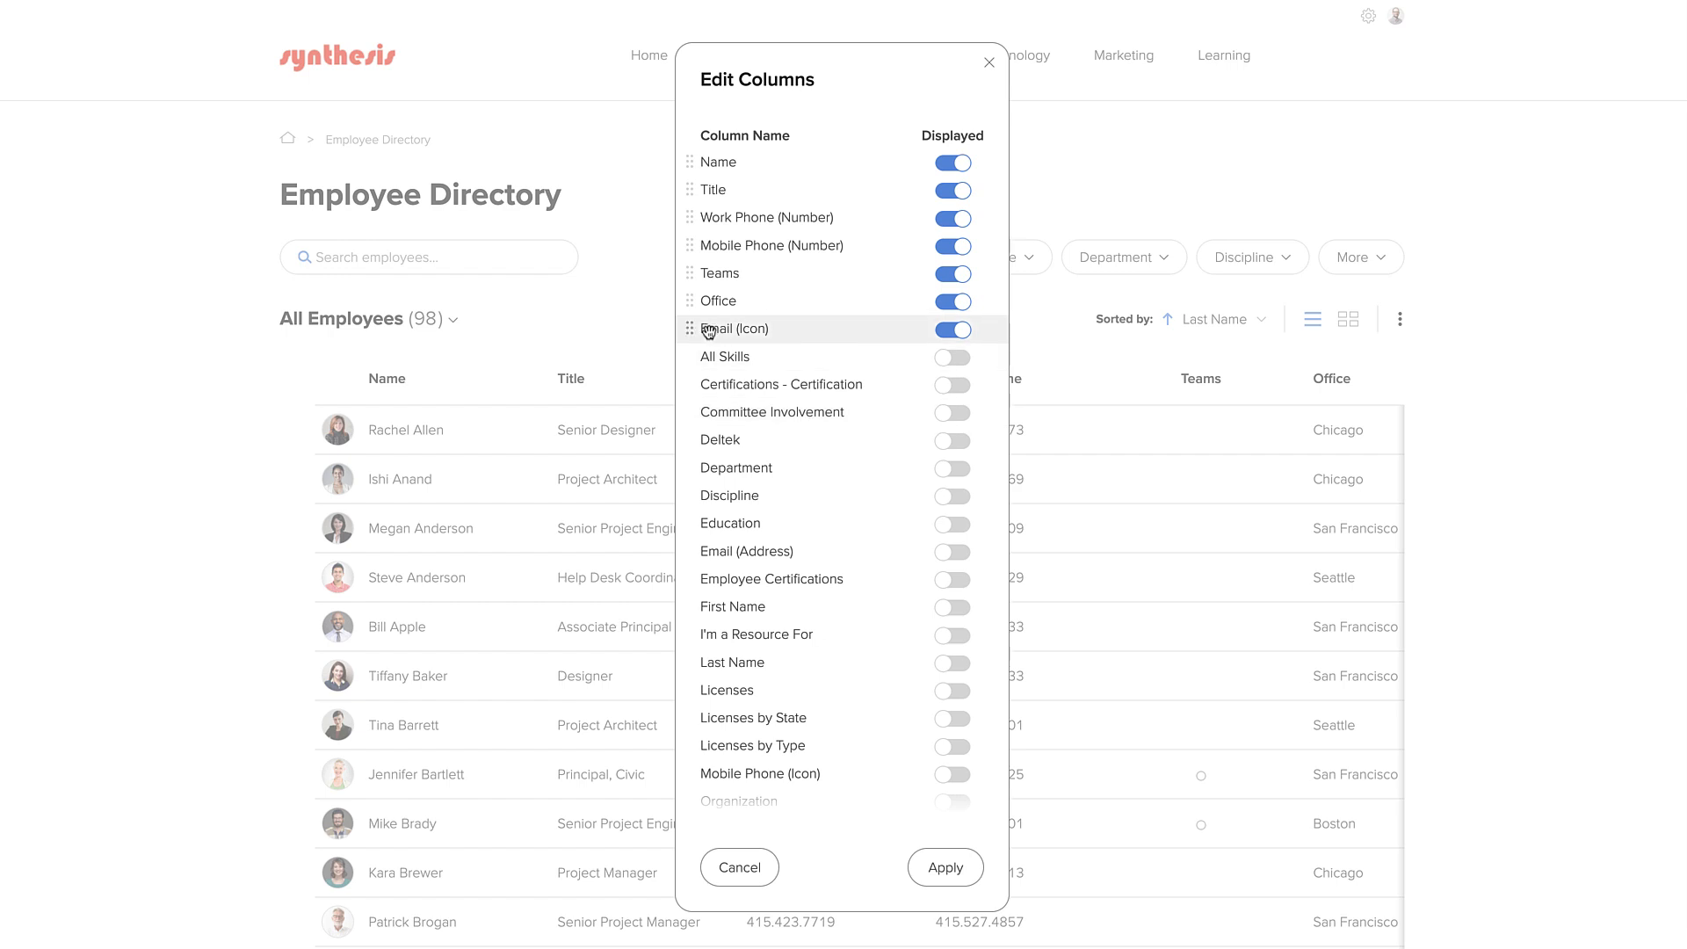
pyautogui.moveTo(692, 328); pyautogui.dragTo(703, 303)
pyautogui.moveTo(704, 277); pyautogui.dragTo(704, 273)
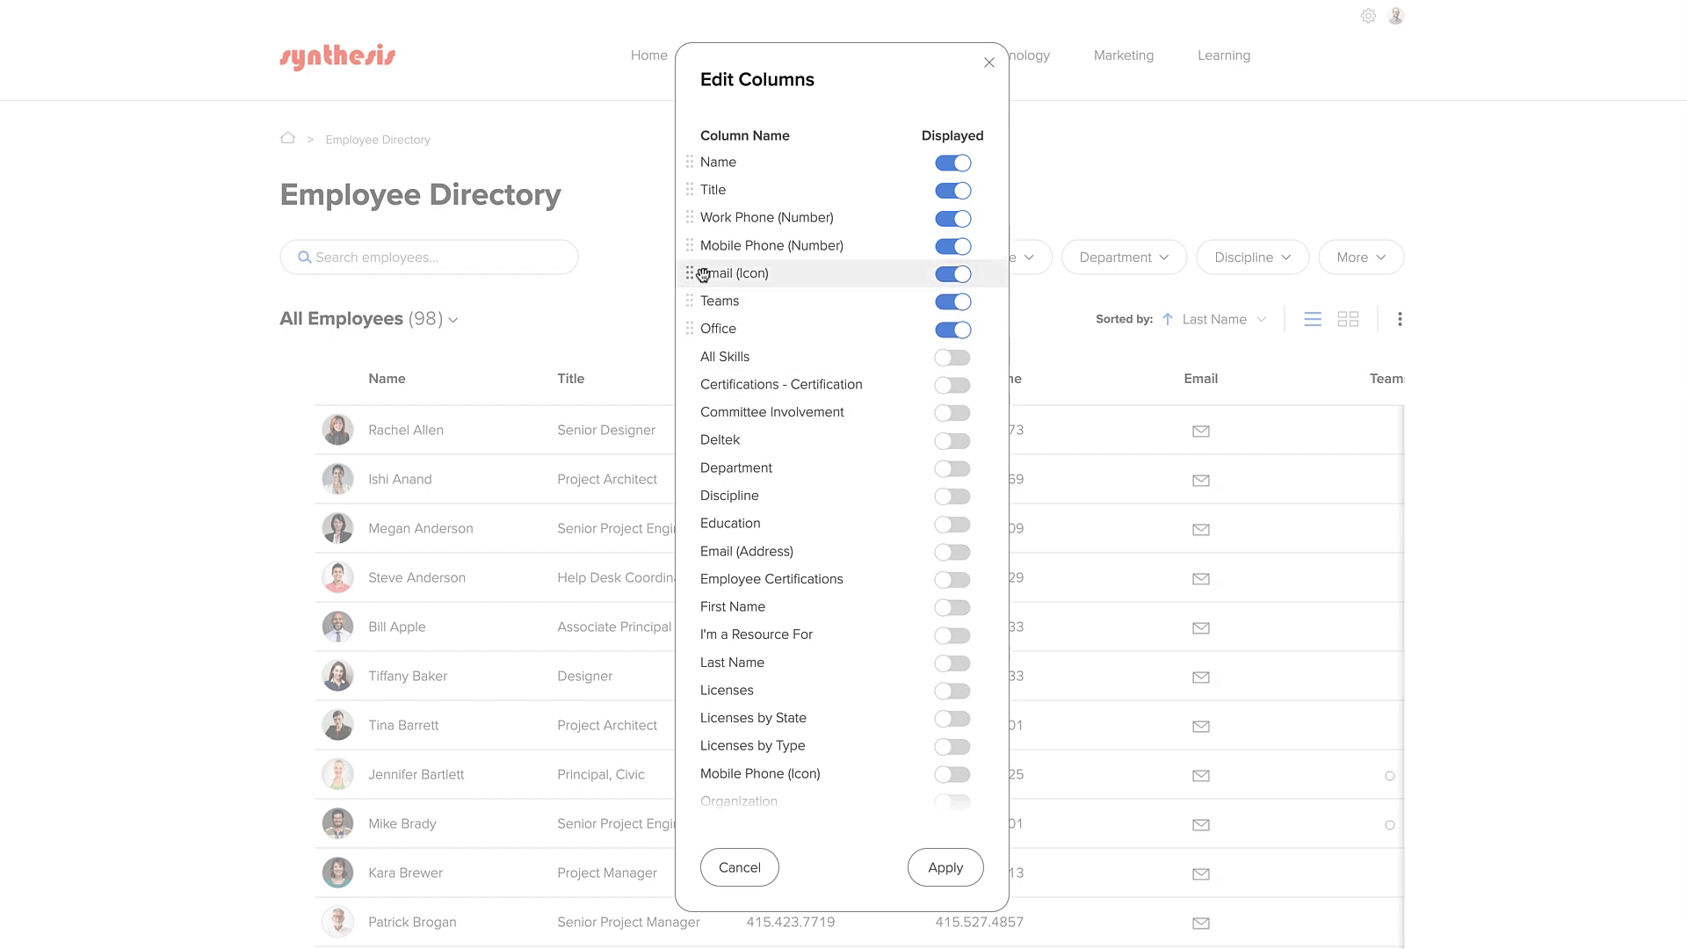
pyautogui.click(964, 863)
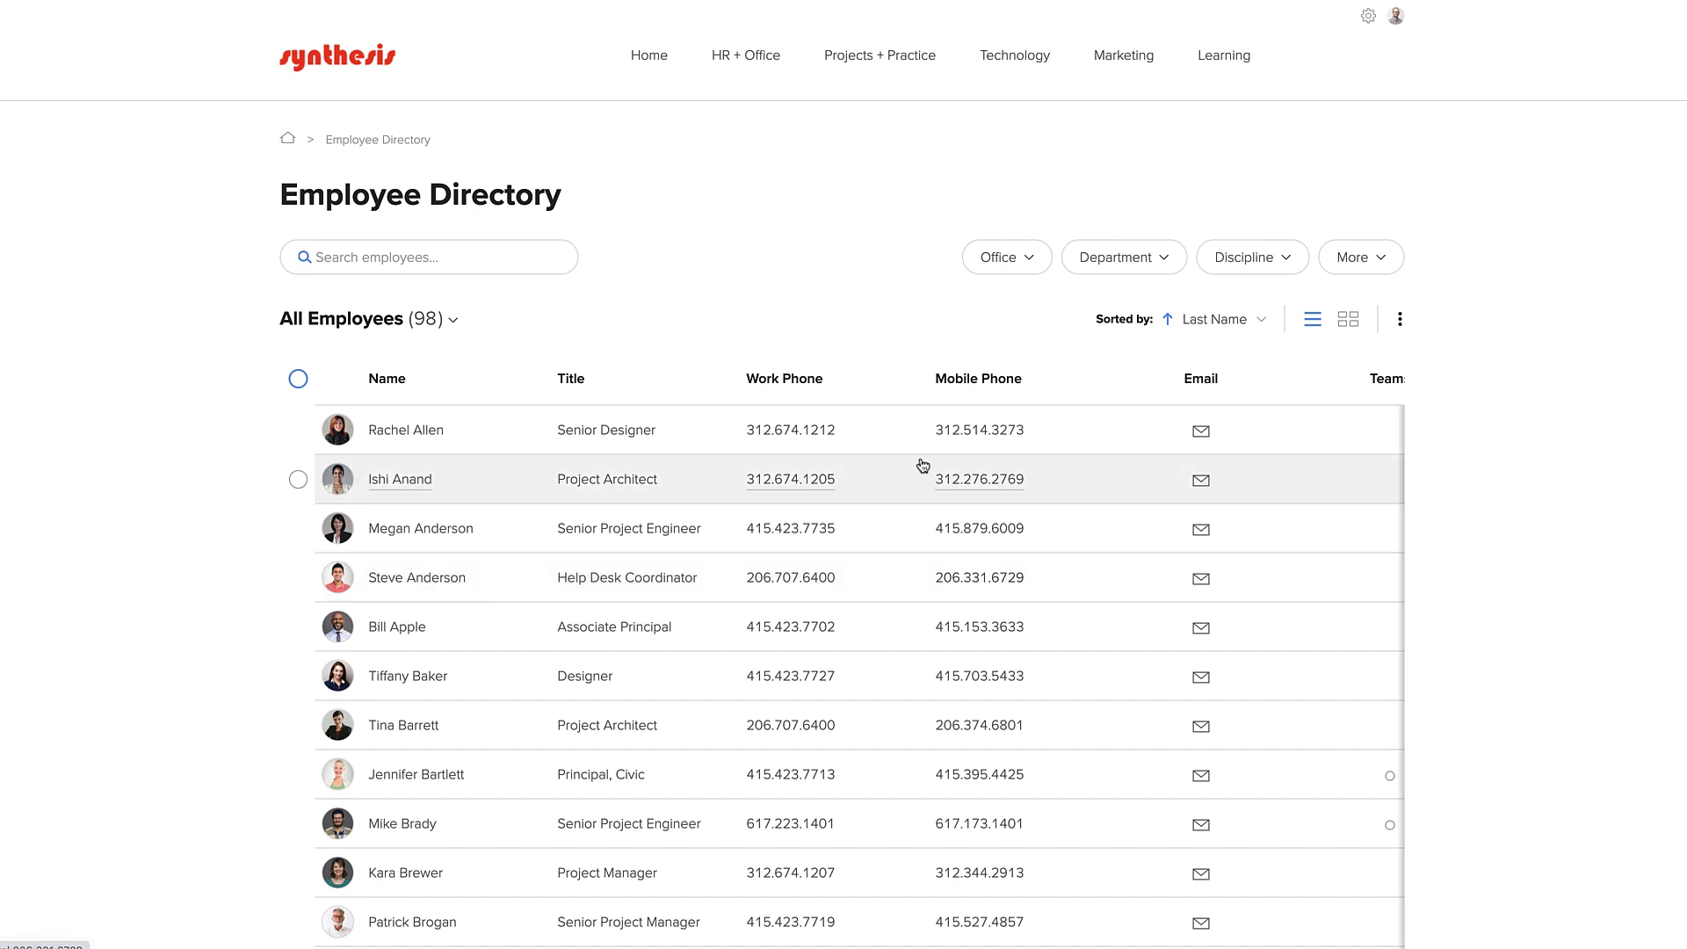
# Narrow the Work Phone, Mobile Phone, Email and Teams columns so the Office column fits in the list
pyautogui.moveTo(921, 387); pyautogui.dragTo(871, 388)
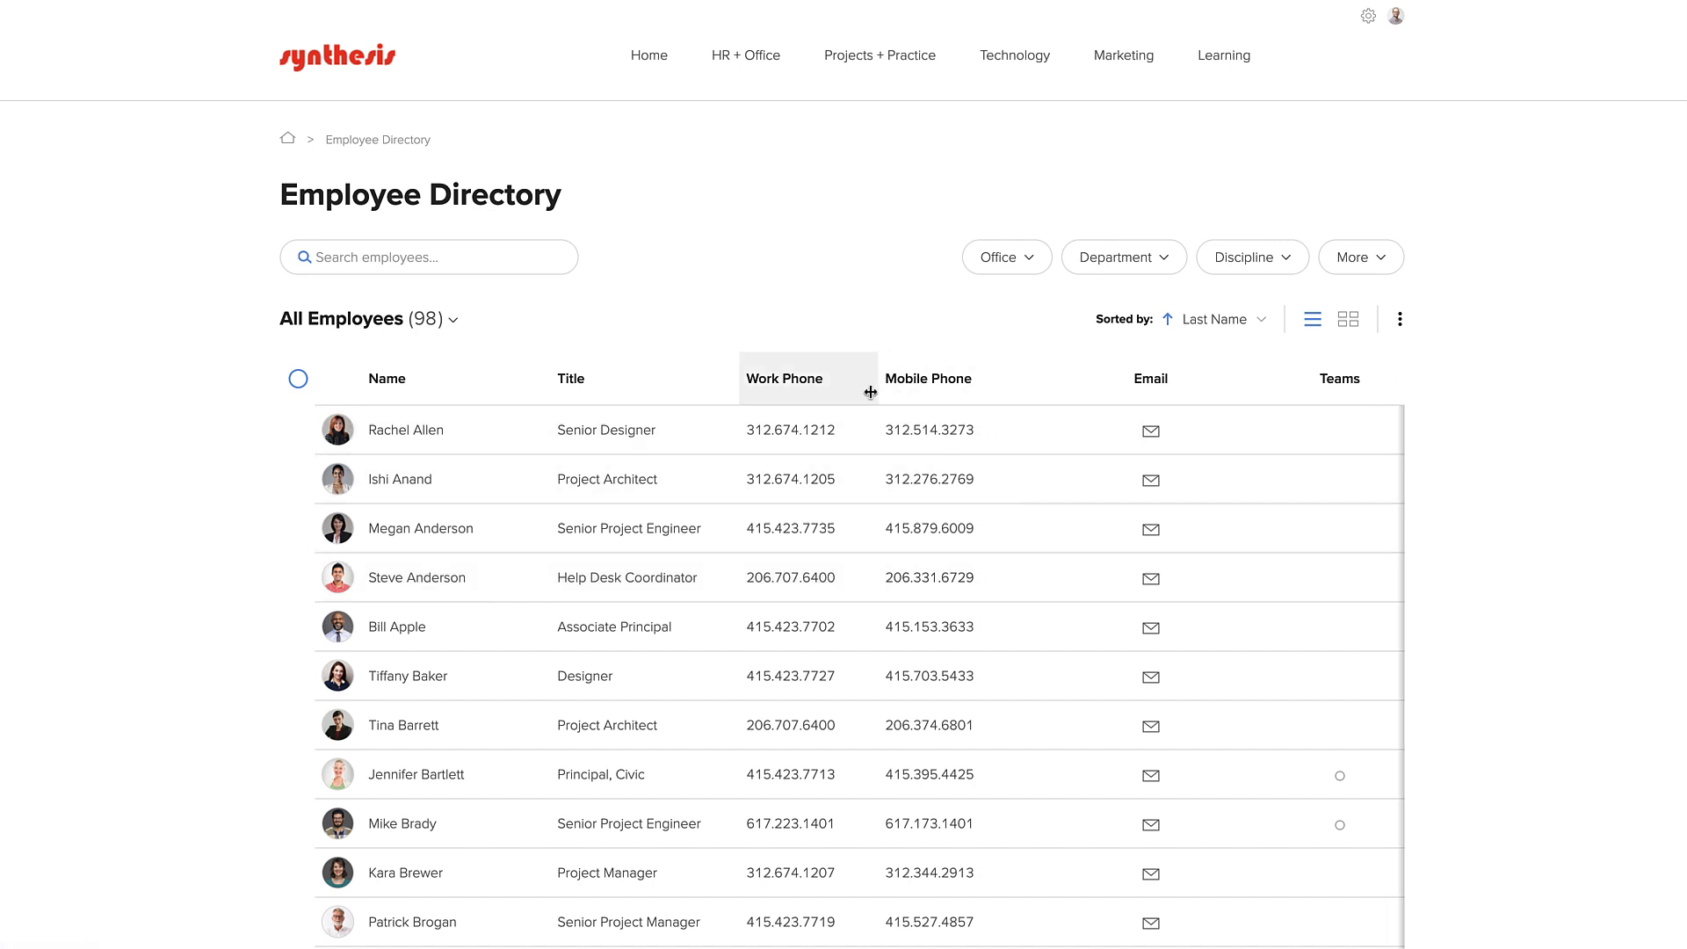
pyautogui.moveTo(1062, 380); pyautogui.dragTo(1020, 381)
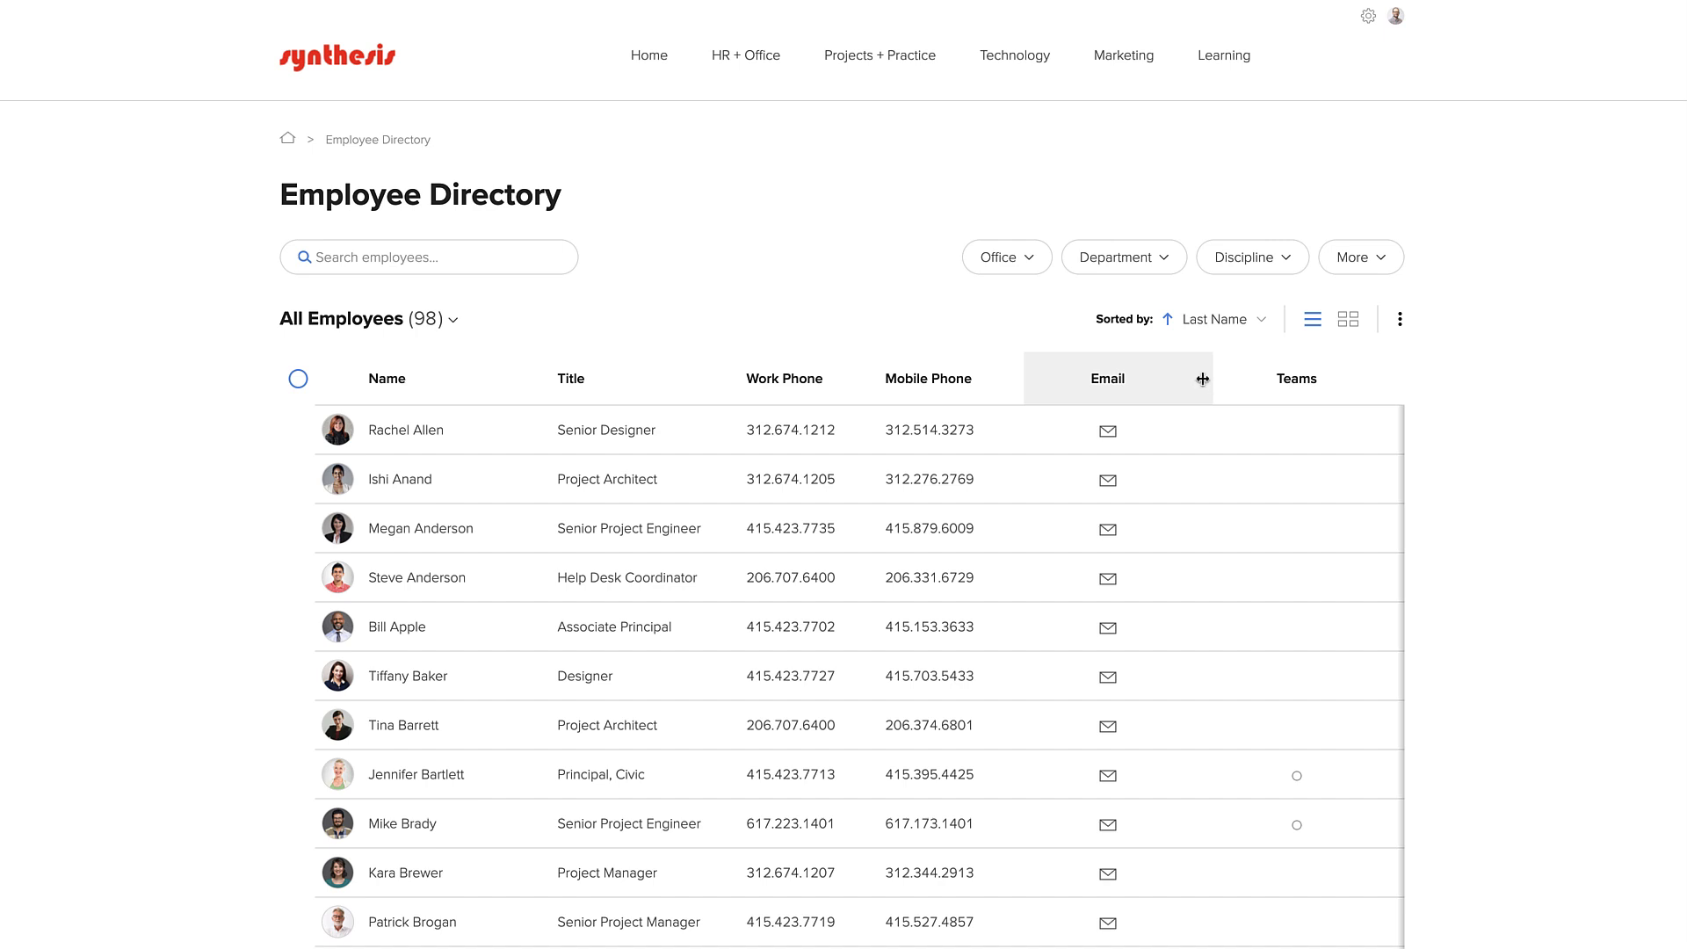
pyautogui.moveTo(1202, 381); pyautogui.dragTo(1103, 380)
pyautogui.moveTo(1298, 380); pyautogui.dragTo(1182, 386)
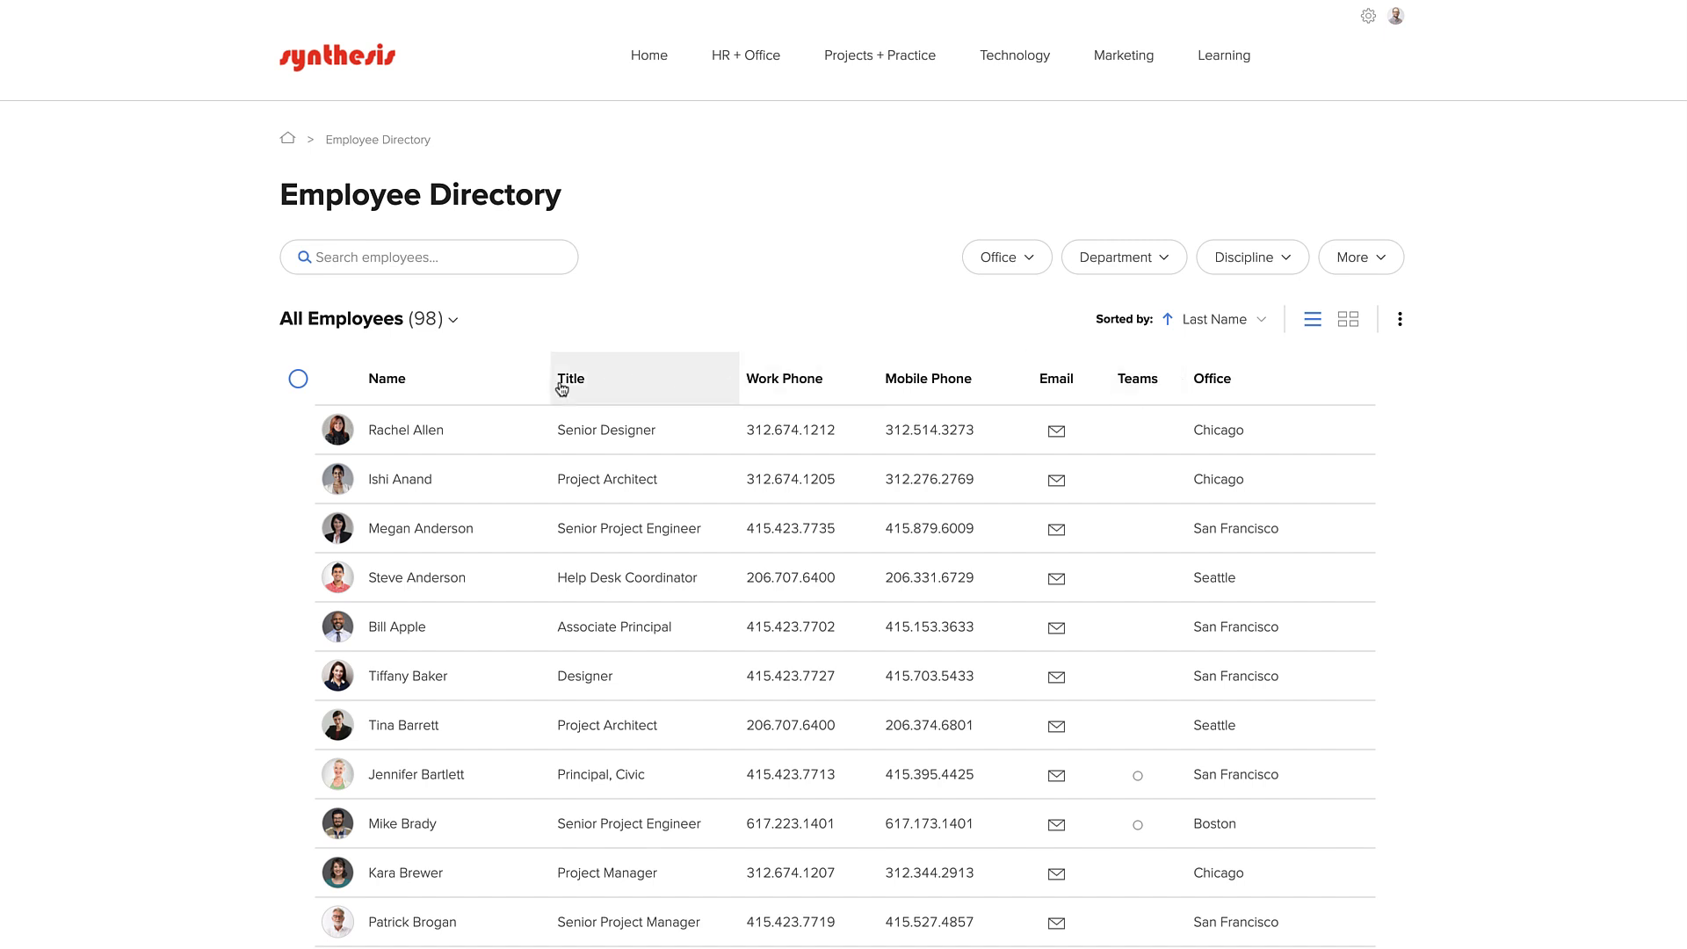
# Widen the Name and Title columns and move the Office column directly after Title
pyautogui.moveTo(543, 386); pyautogui.dragTo(570, 388)
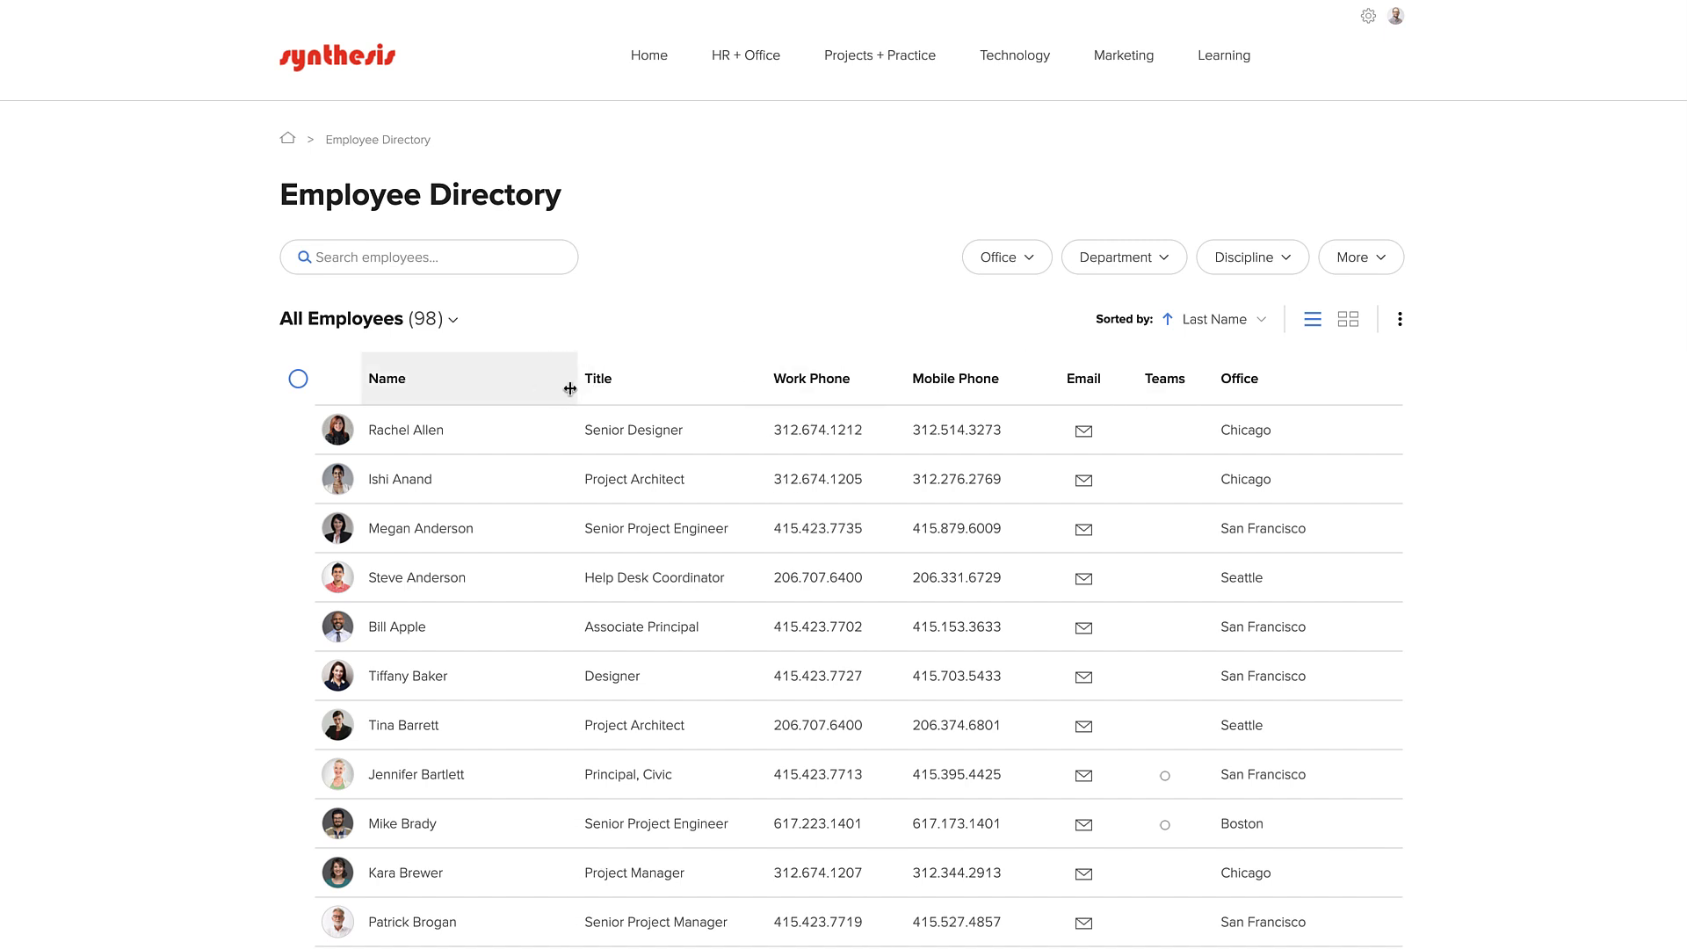
pyautogui.moveTo(767, 381); pyautogui.dragTo(793, 385)
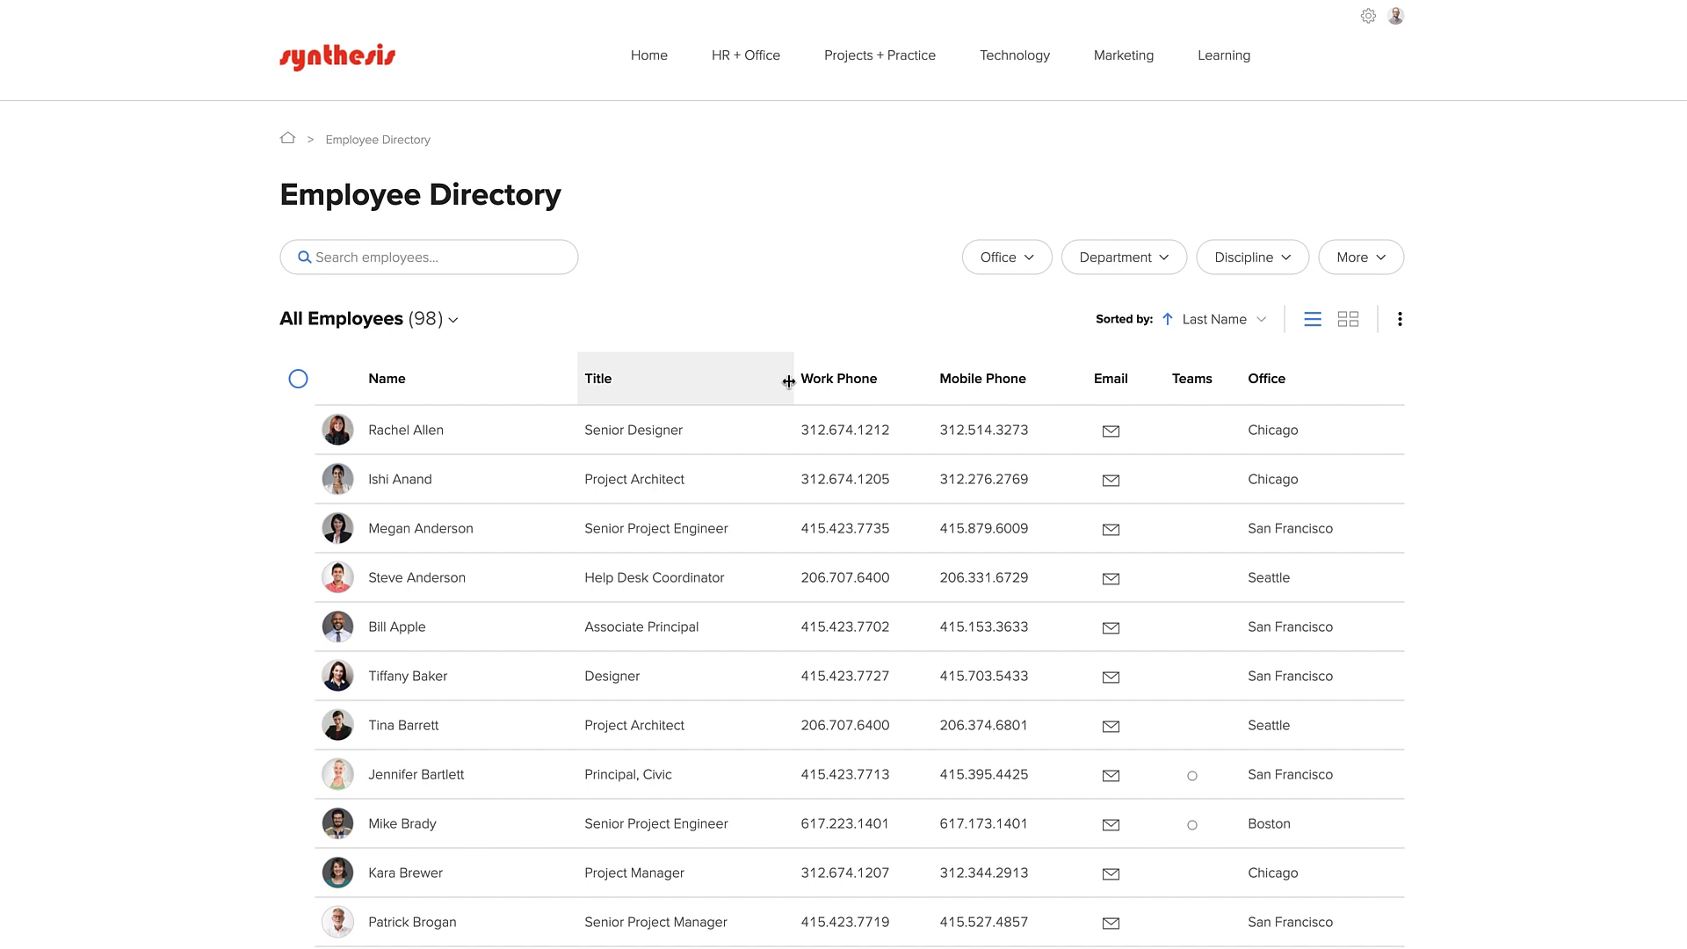
pyautogui.moveTo(1276, 387); pyautogui.dragTo(807, 398)
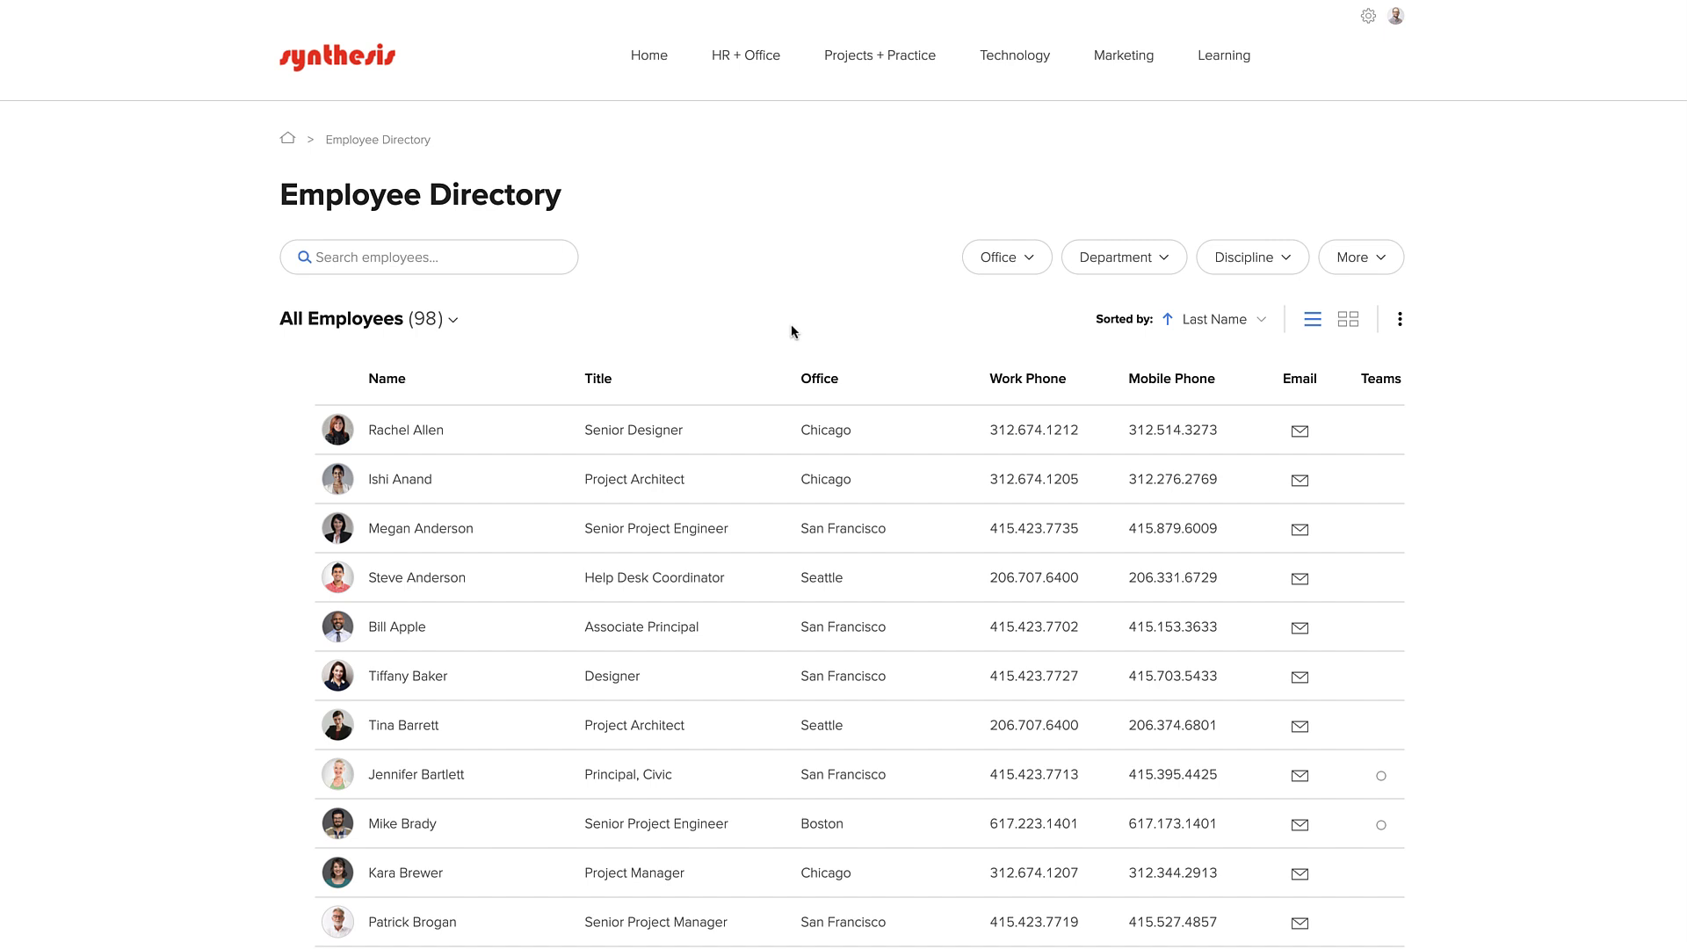
# Set the list layout's headshot size to Medium and slightly narrow the Name and Title columns so all columns fit
pyautogui.click(1401, 322)
pyautogui.click(1343, 394)
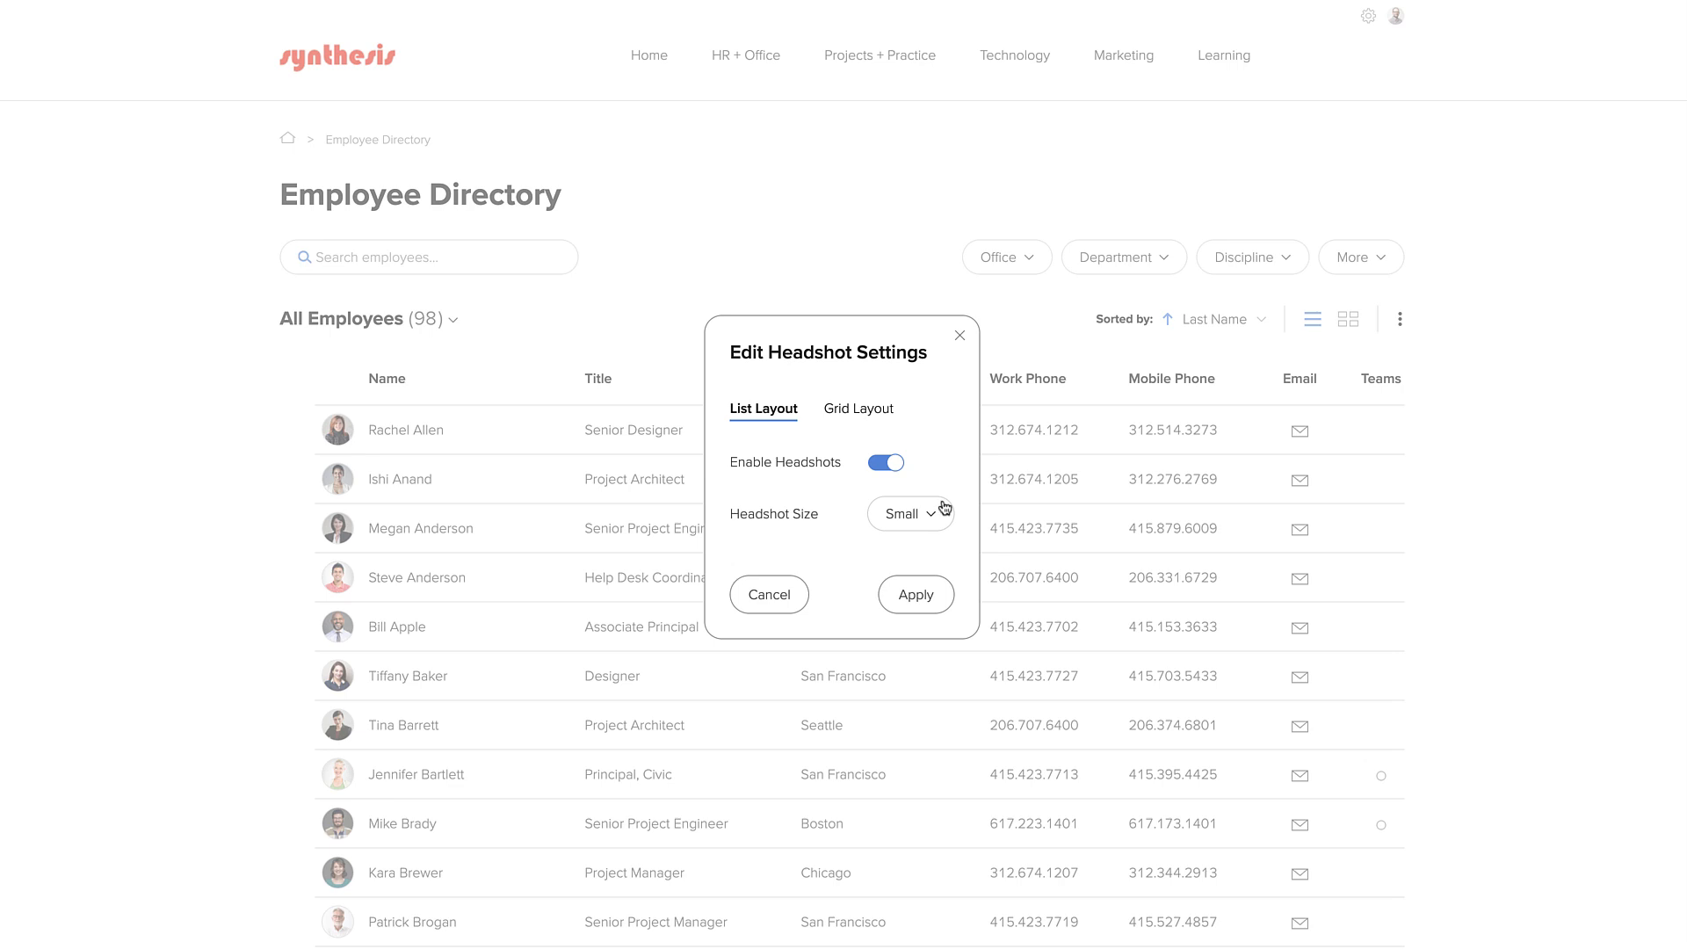
pyautogui.click(914, 515)
pyautogui.click(902, 584)
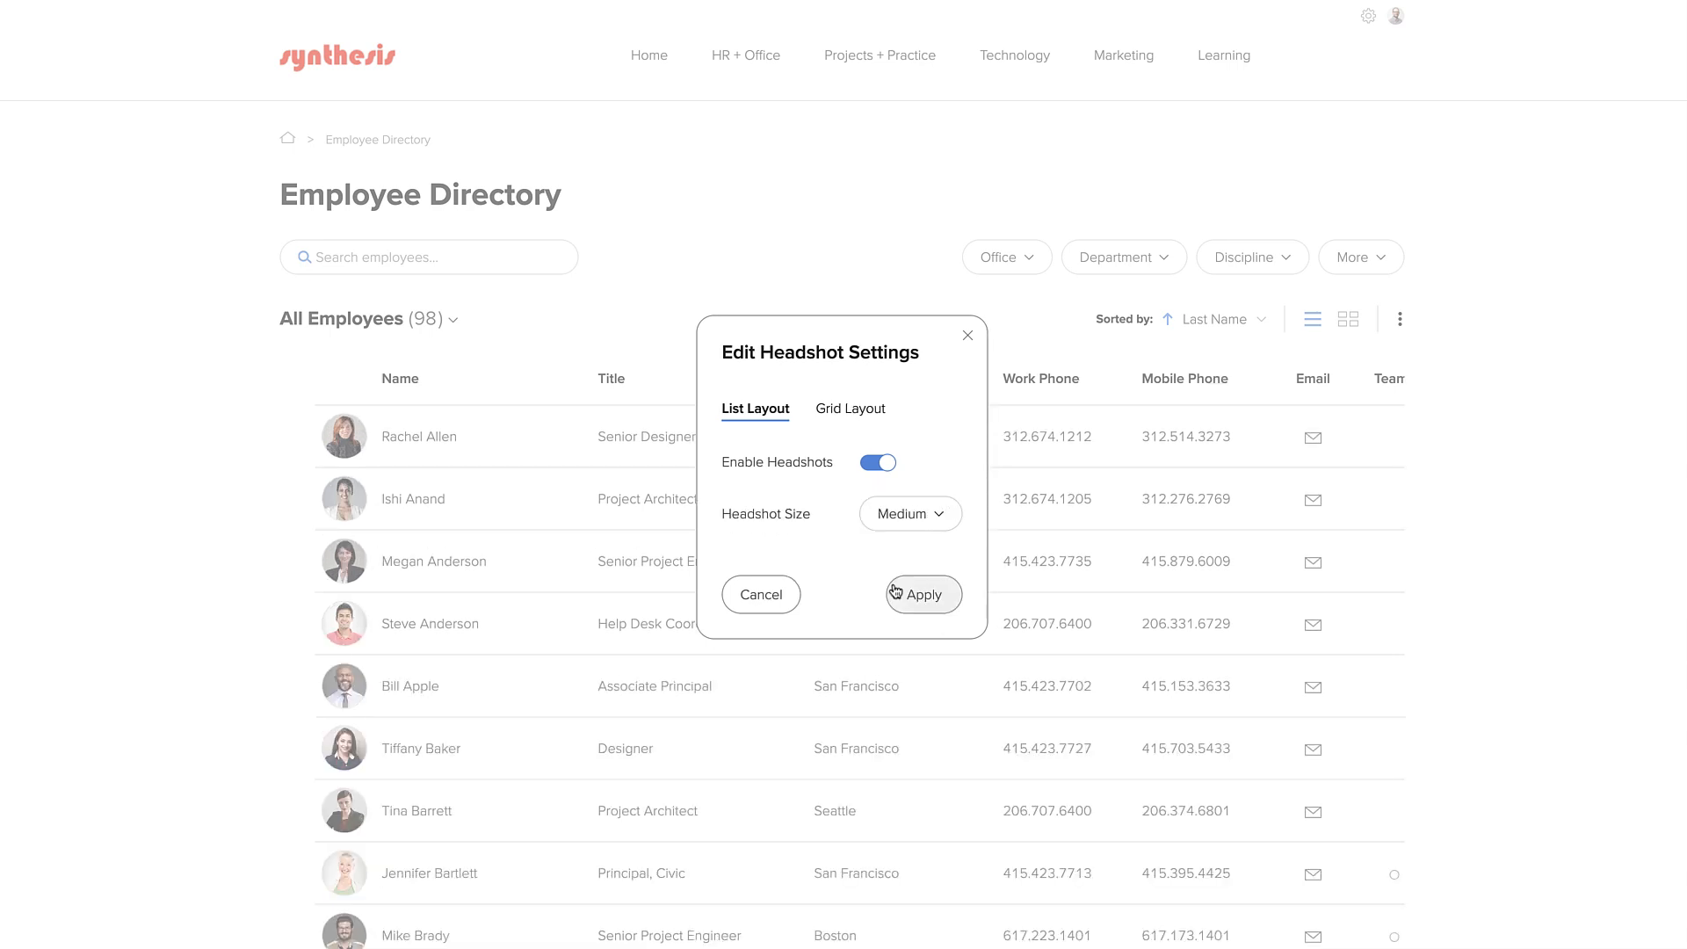
pyautogui.click(923, 595)
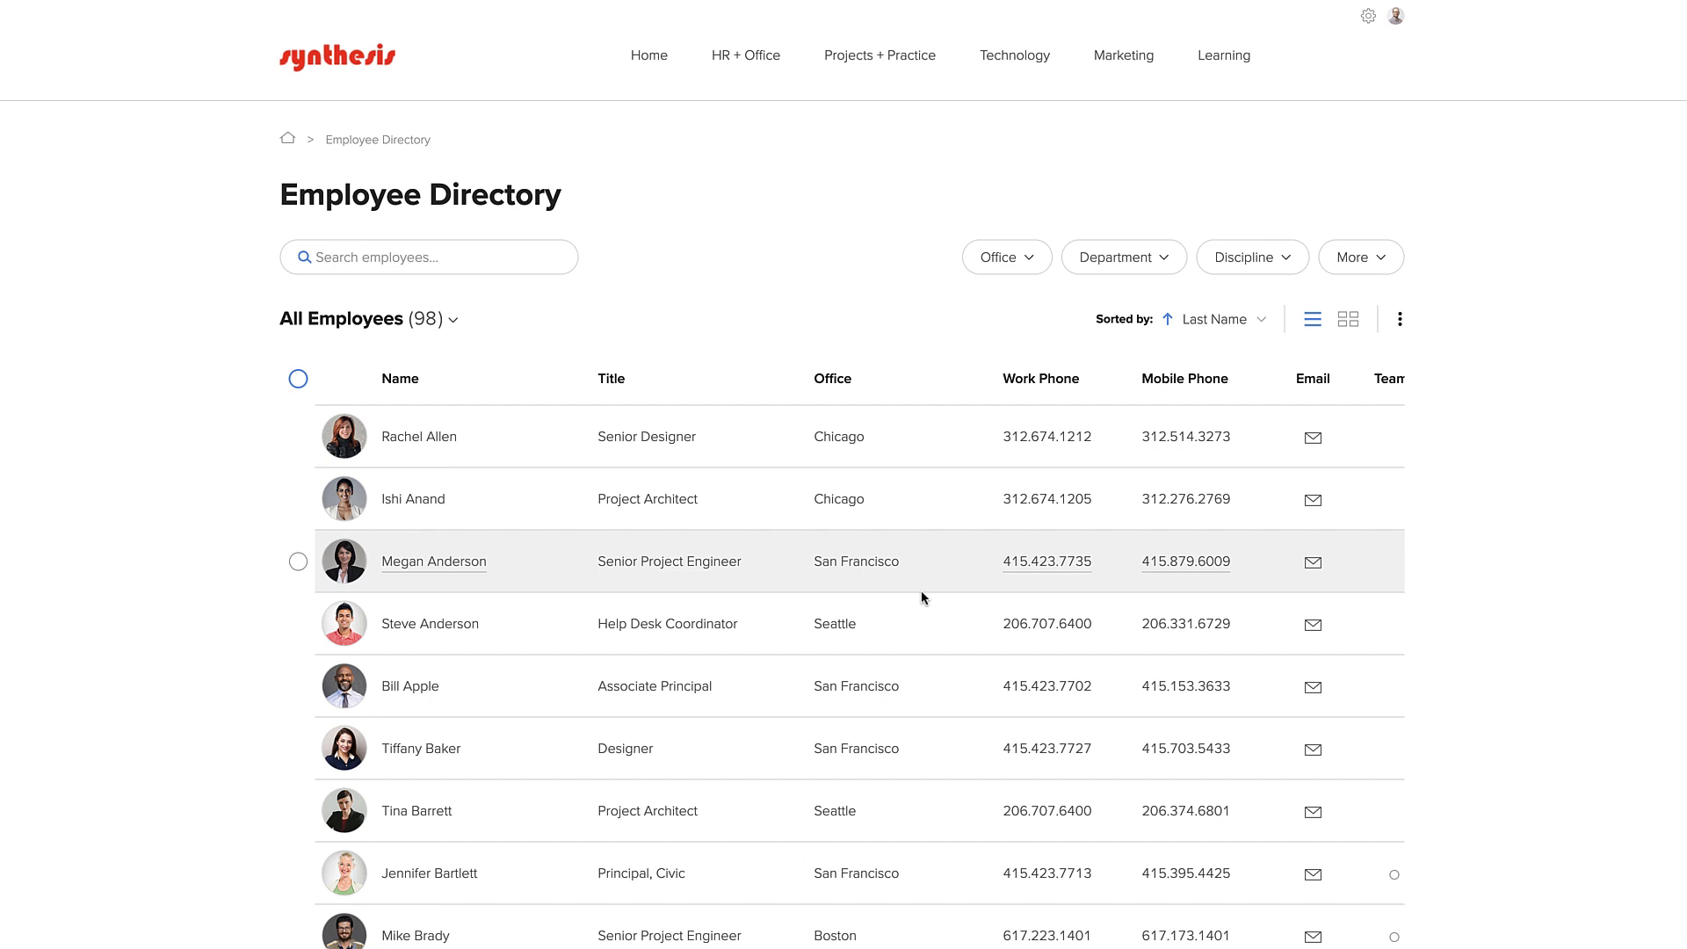
pyautogui.moveTo(588, 384); pyautogui.dragTo(566, 387)
pyautogui.moveTo(785, 378); pyautogui.dragTo(767, 378)
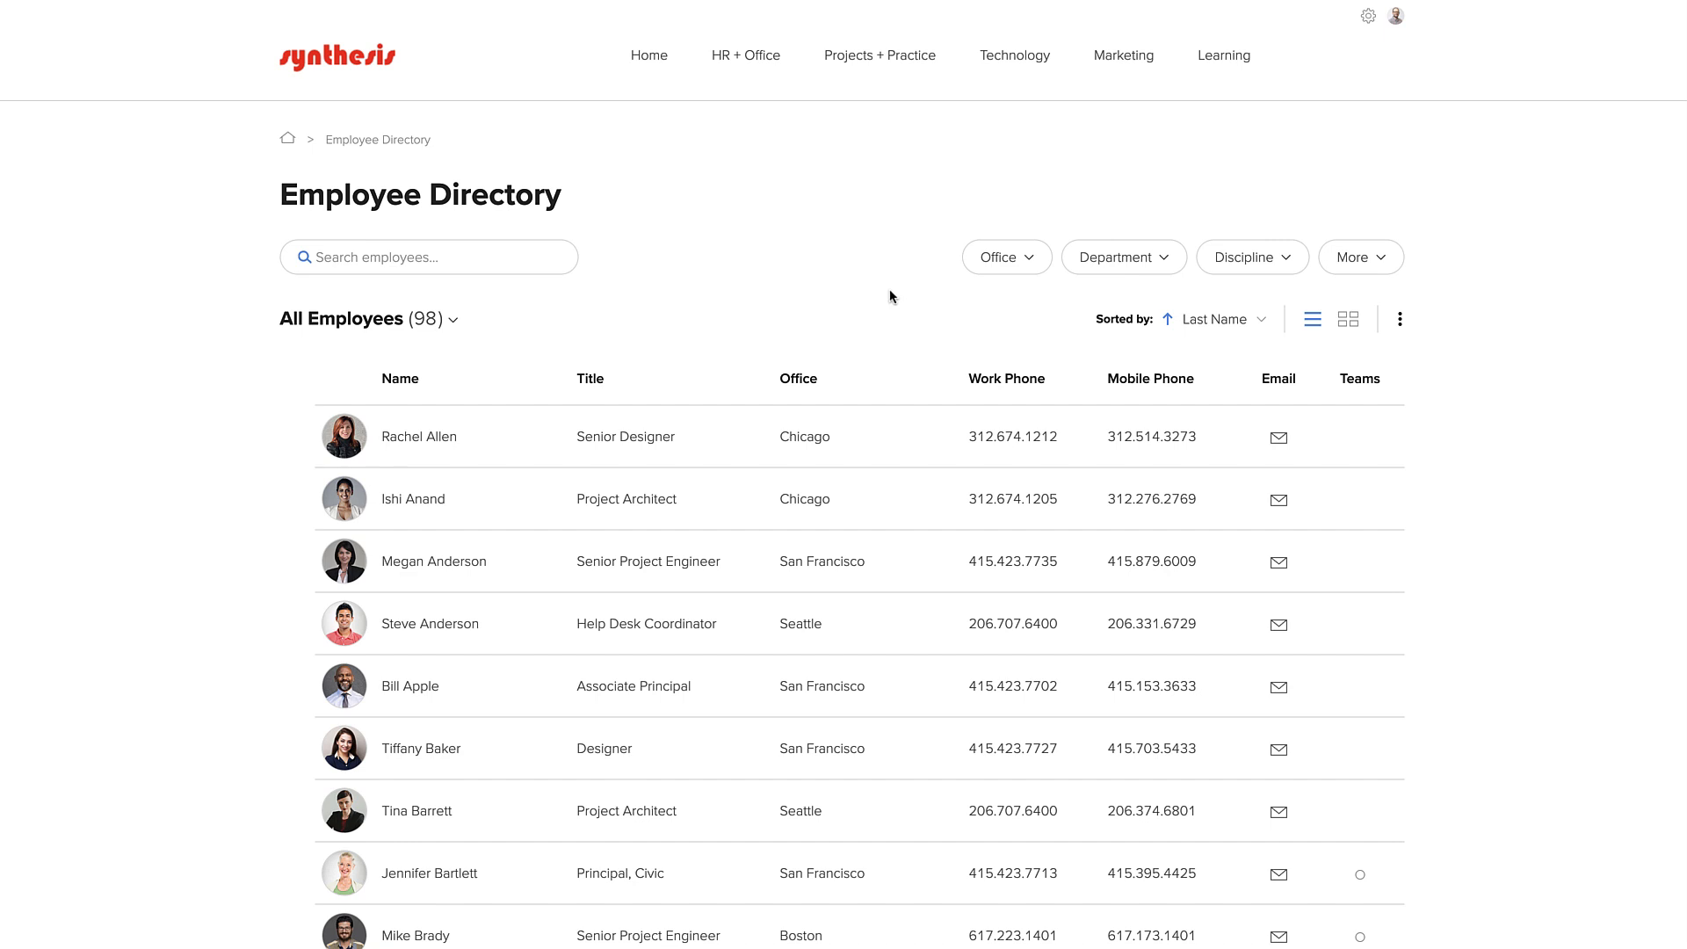
# Switch the directory to grid layout and save the changes to the default view, All Employees
pyautogui.click(1347, 320)
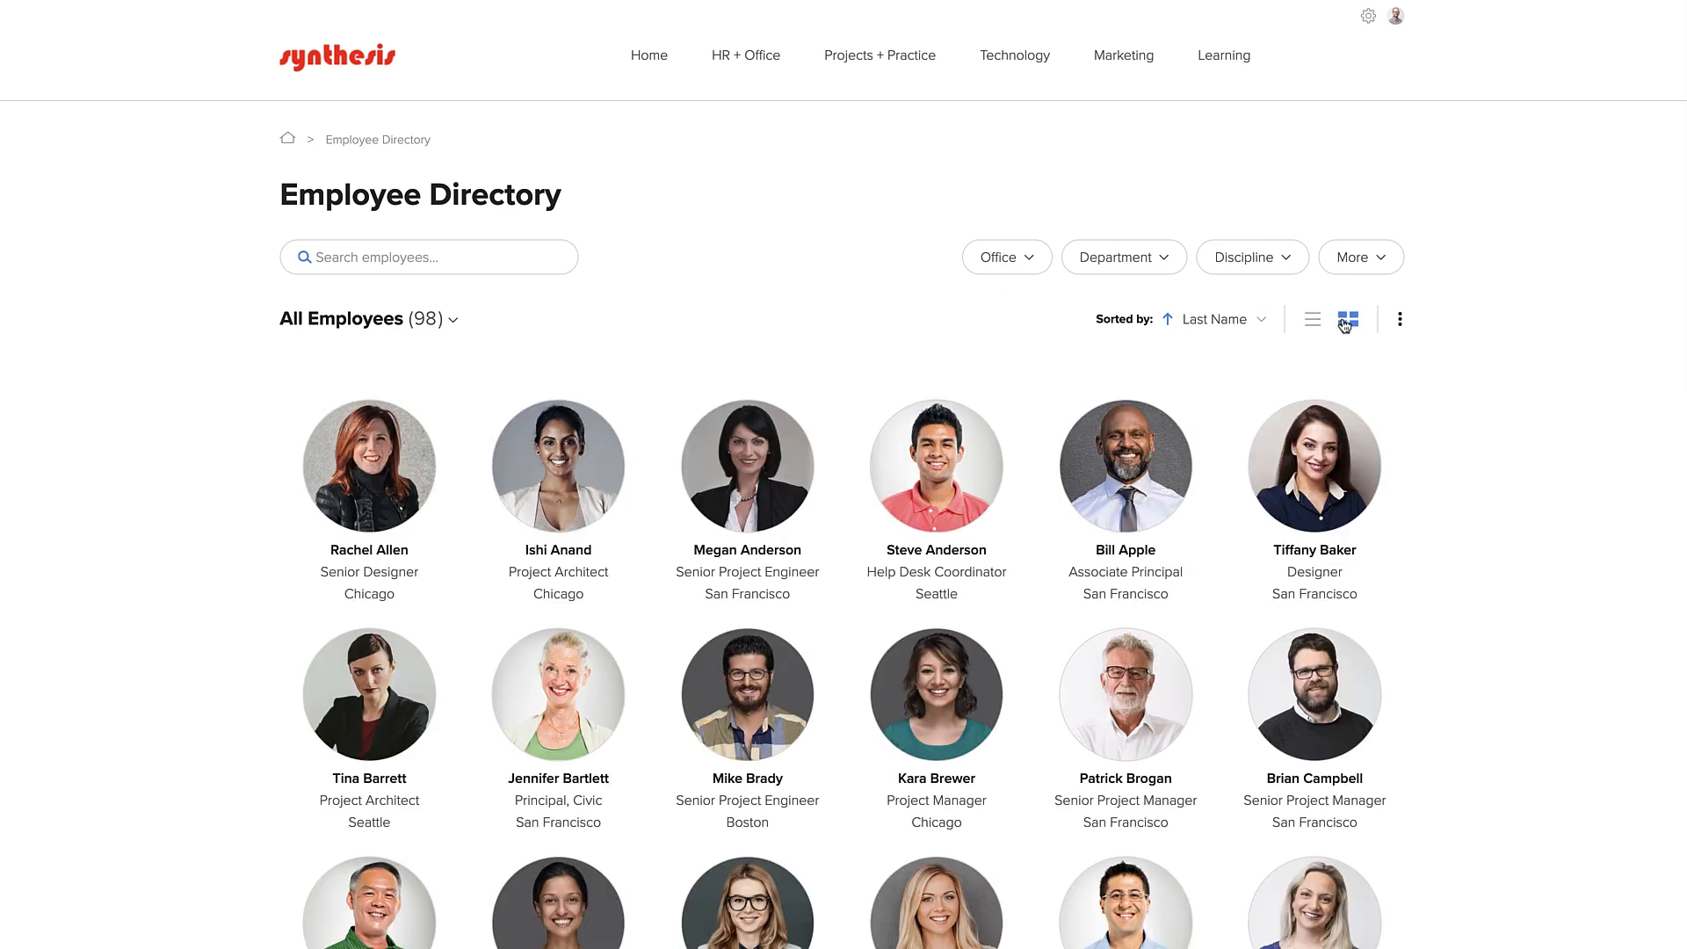
pyautogui.click(1400, 322)
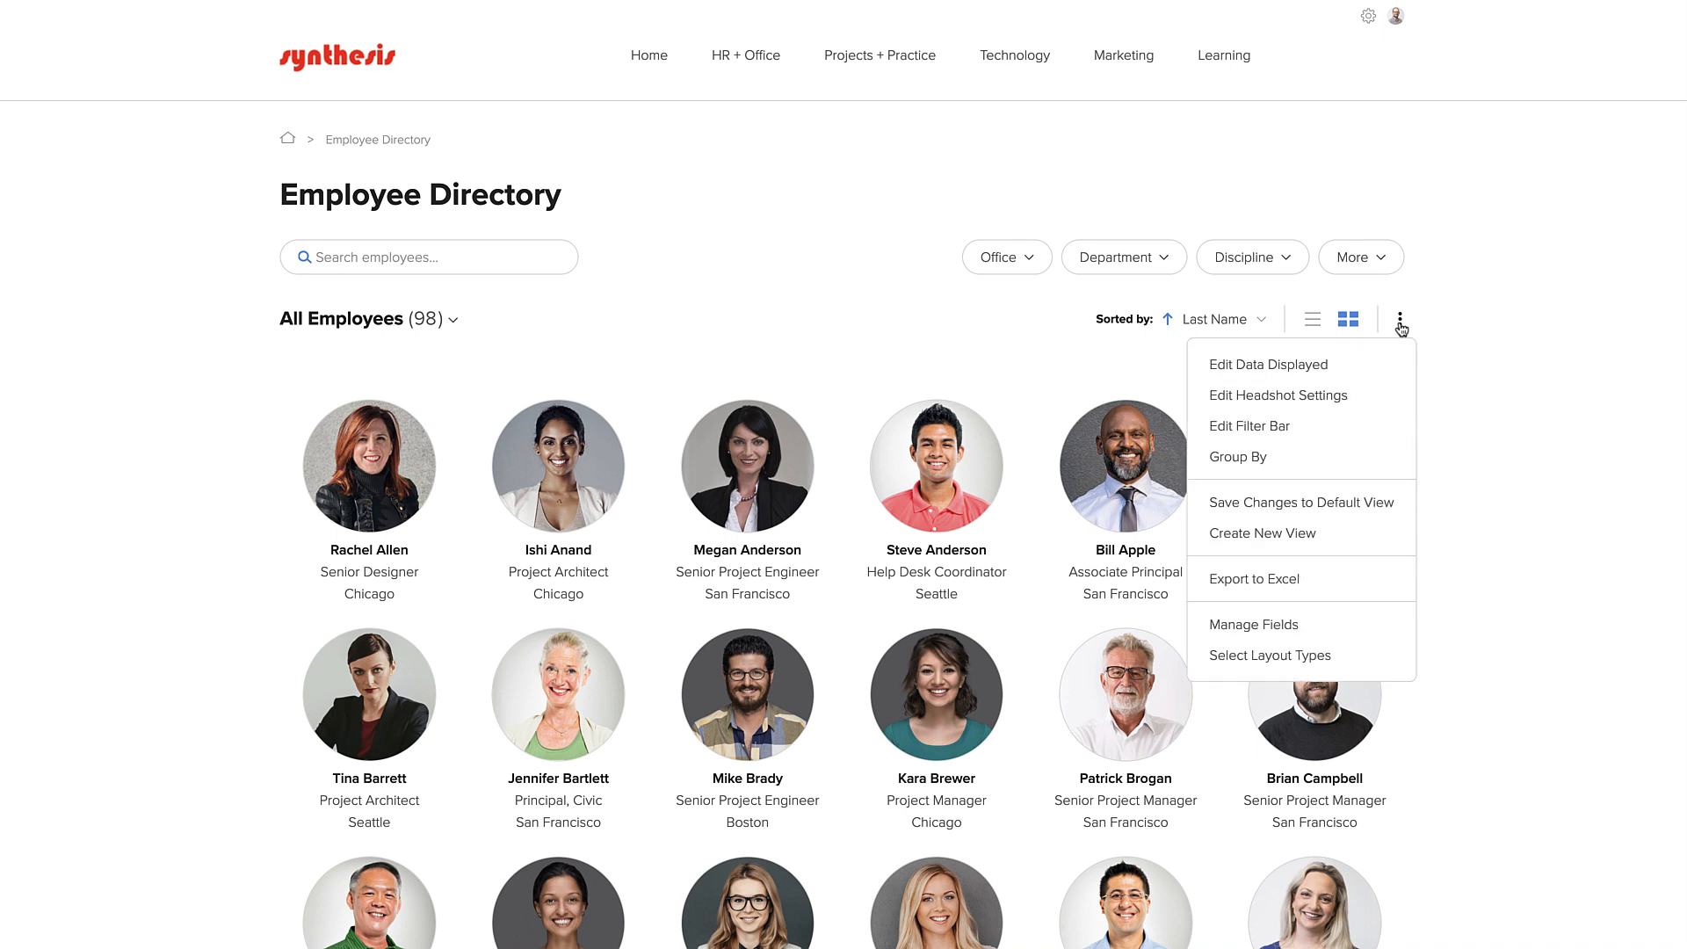
pyautogui.click(1342, 503)
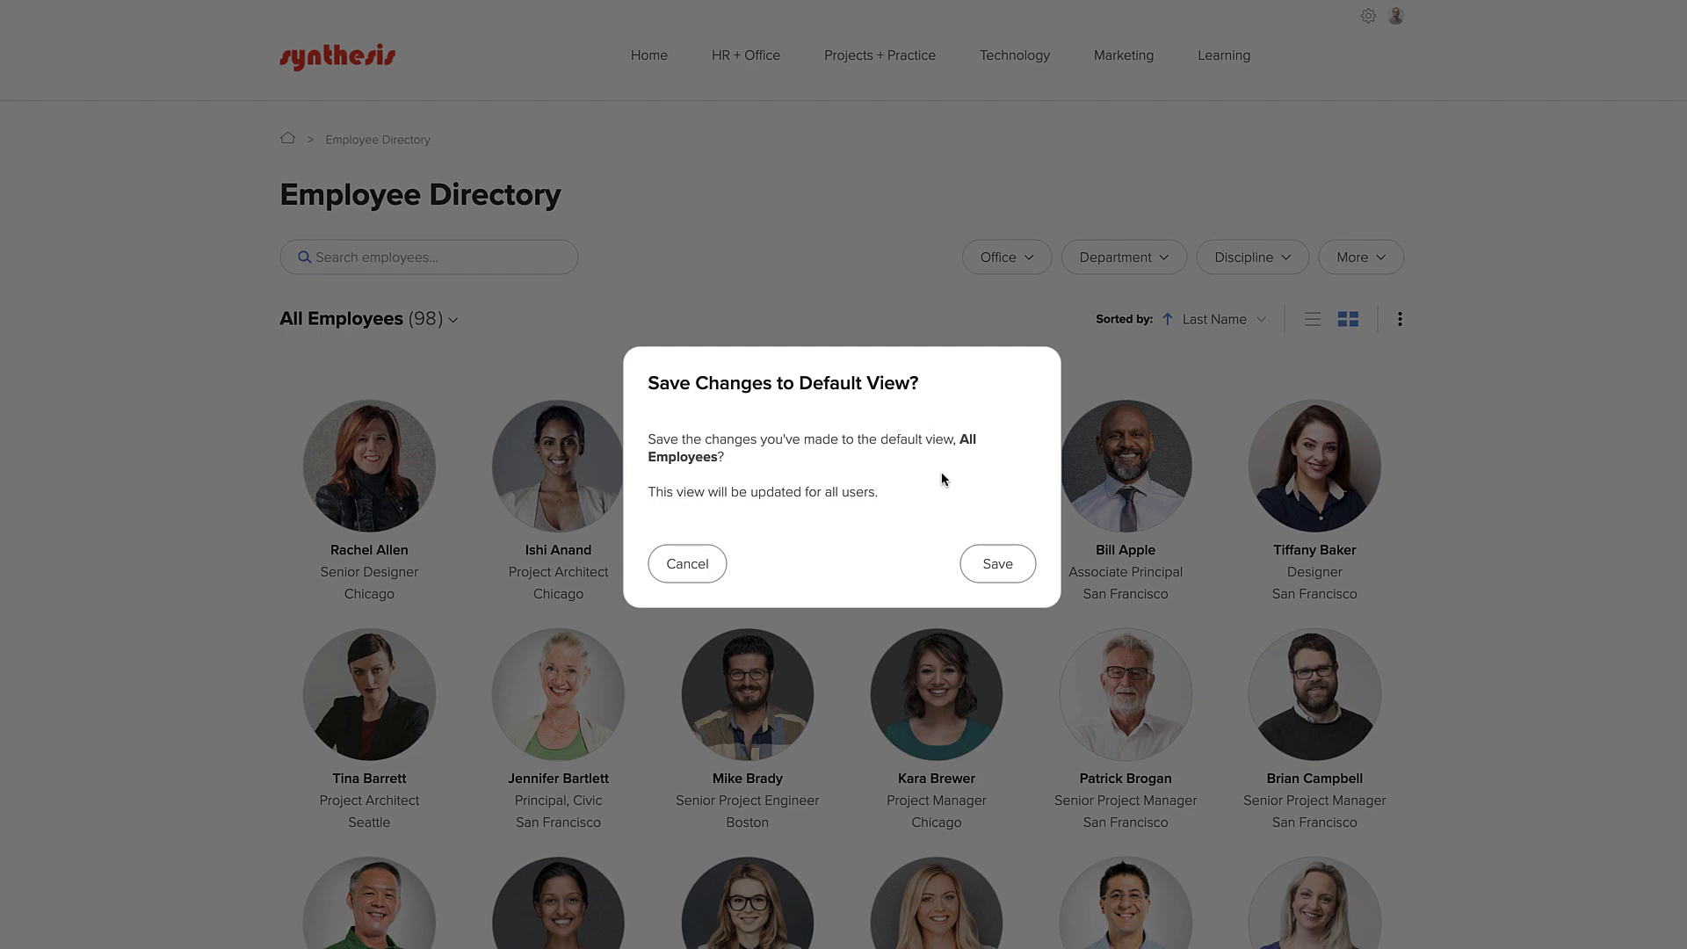
pyautogui.click(991, 565)
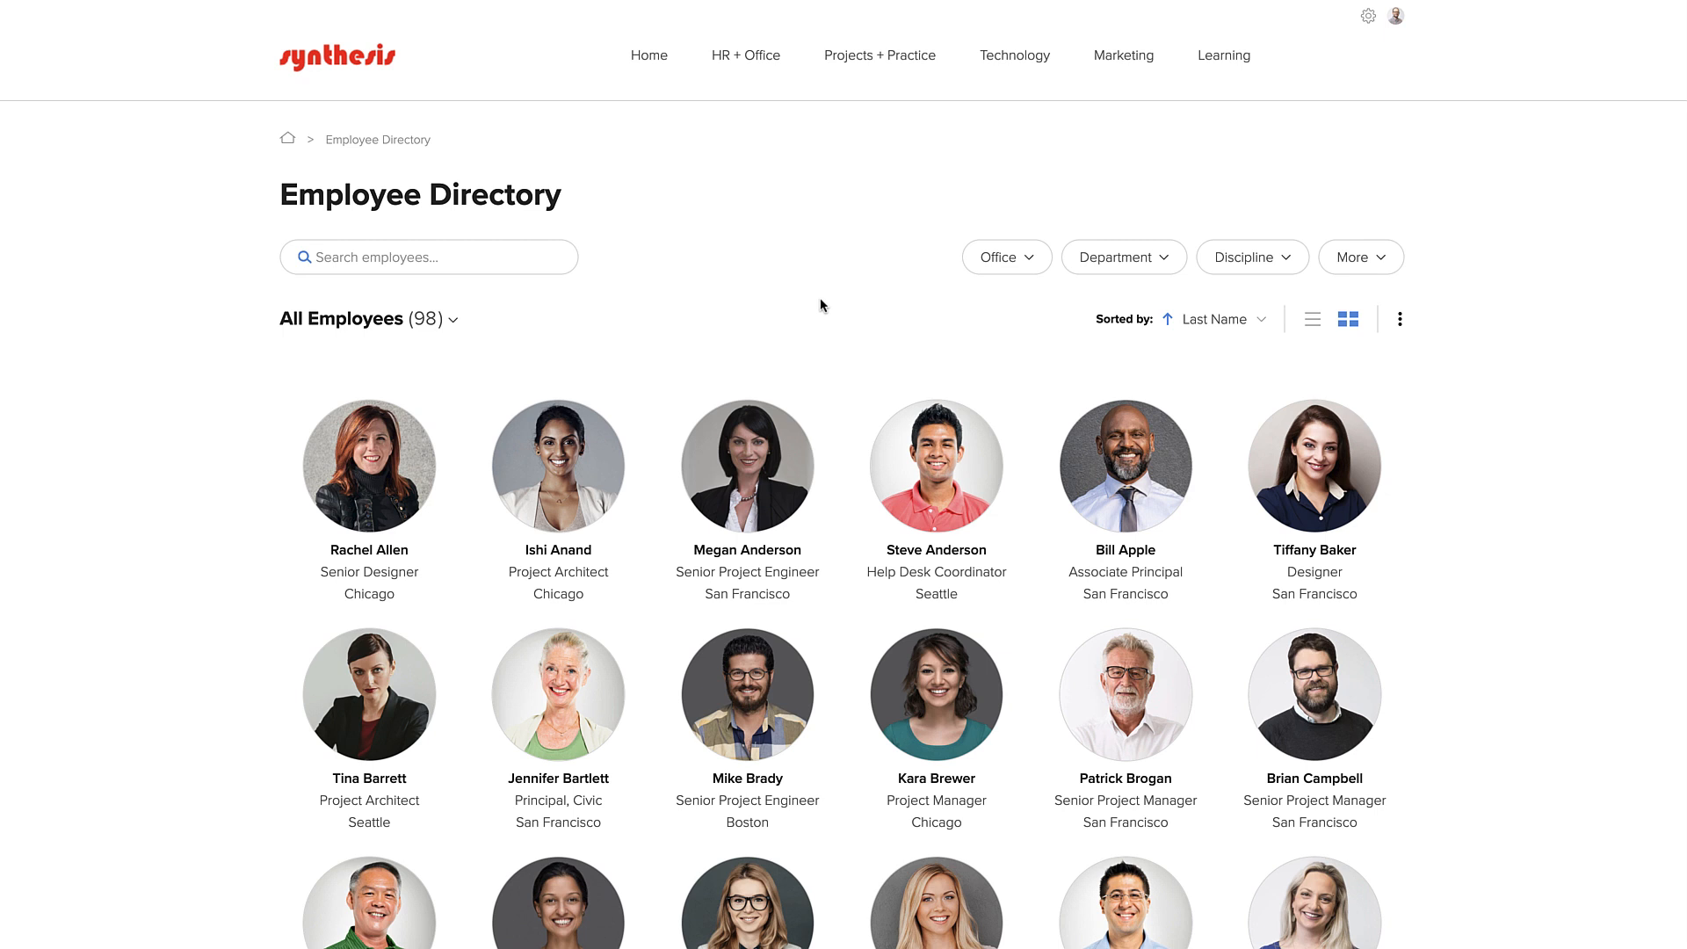
# In list layout, replace the Office, Work Phone, Mobile Phone, Email (Icon) and Teams columns with Licenses and apply the columns
pyautogui.click(1312, 319)
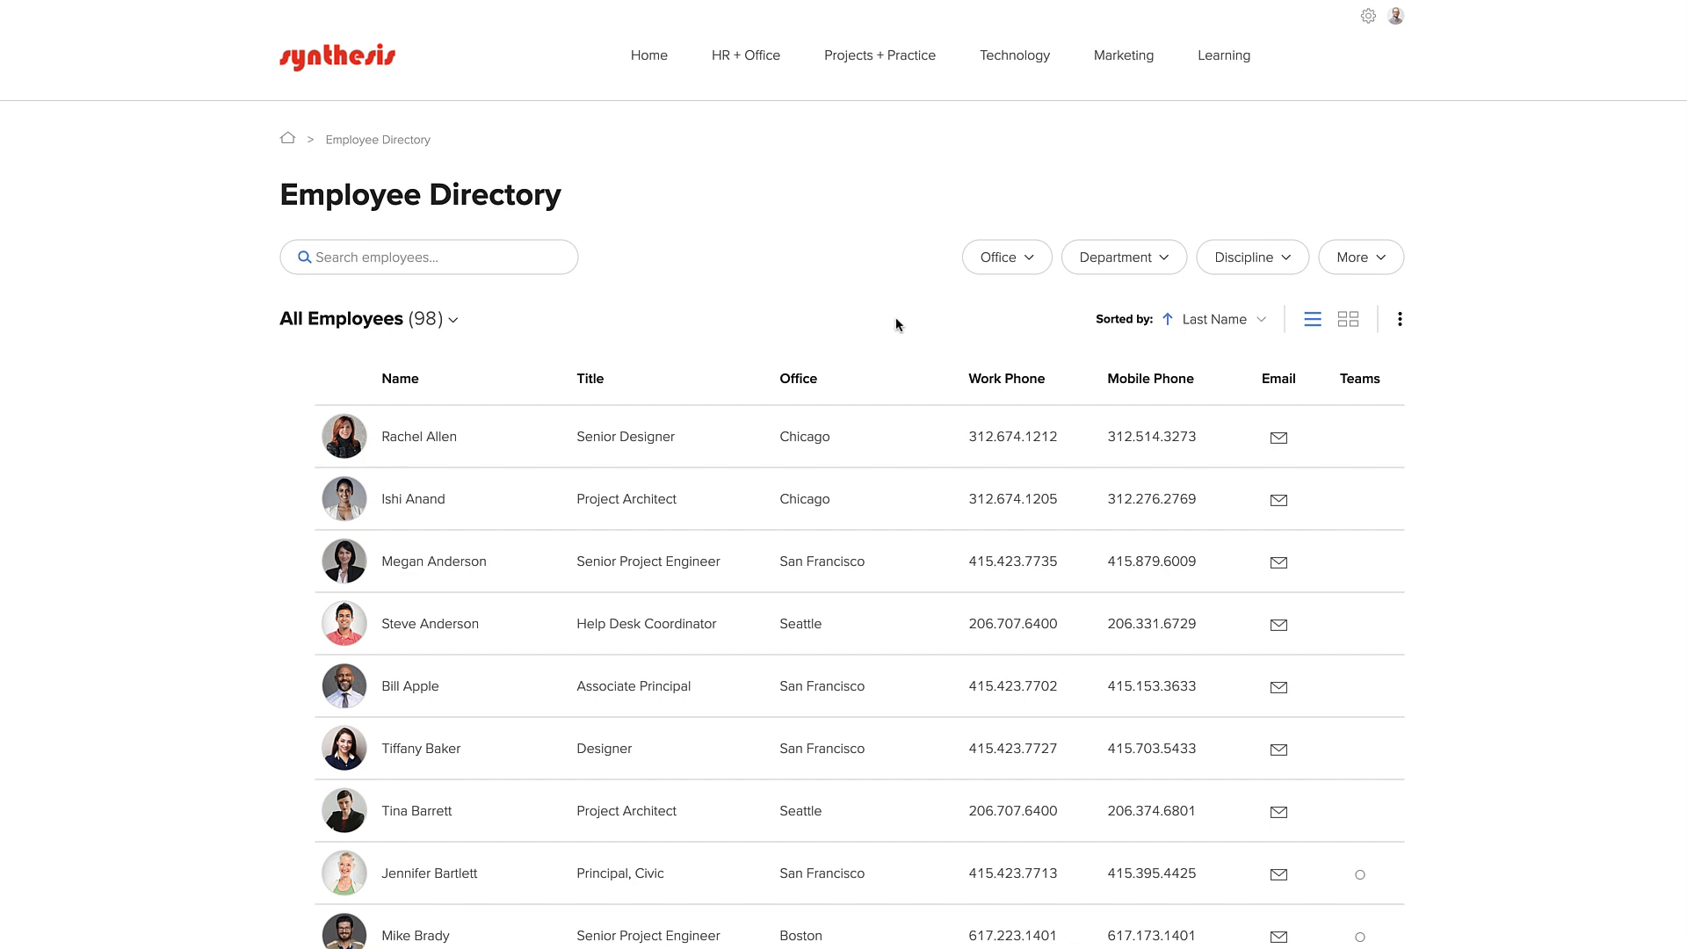
pyautogui.click(1400, 319)
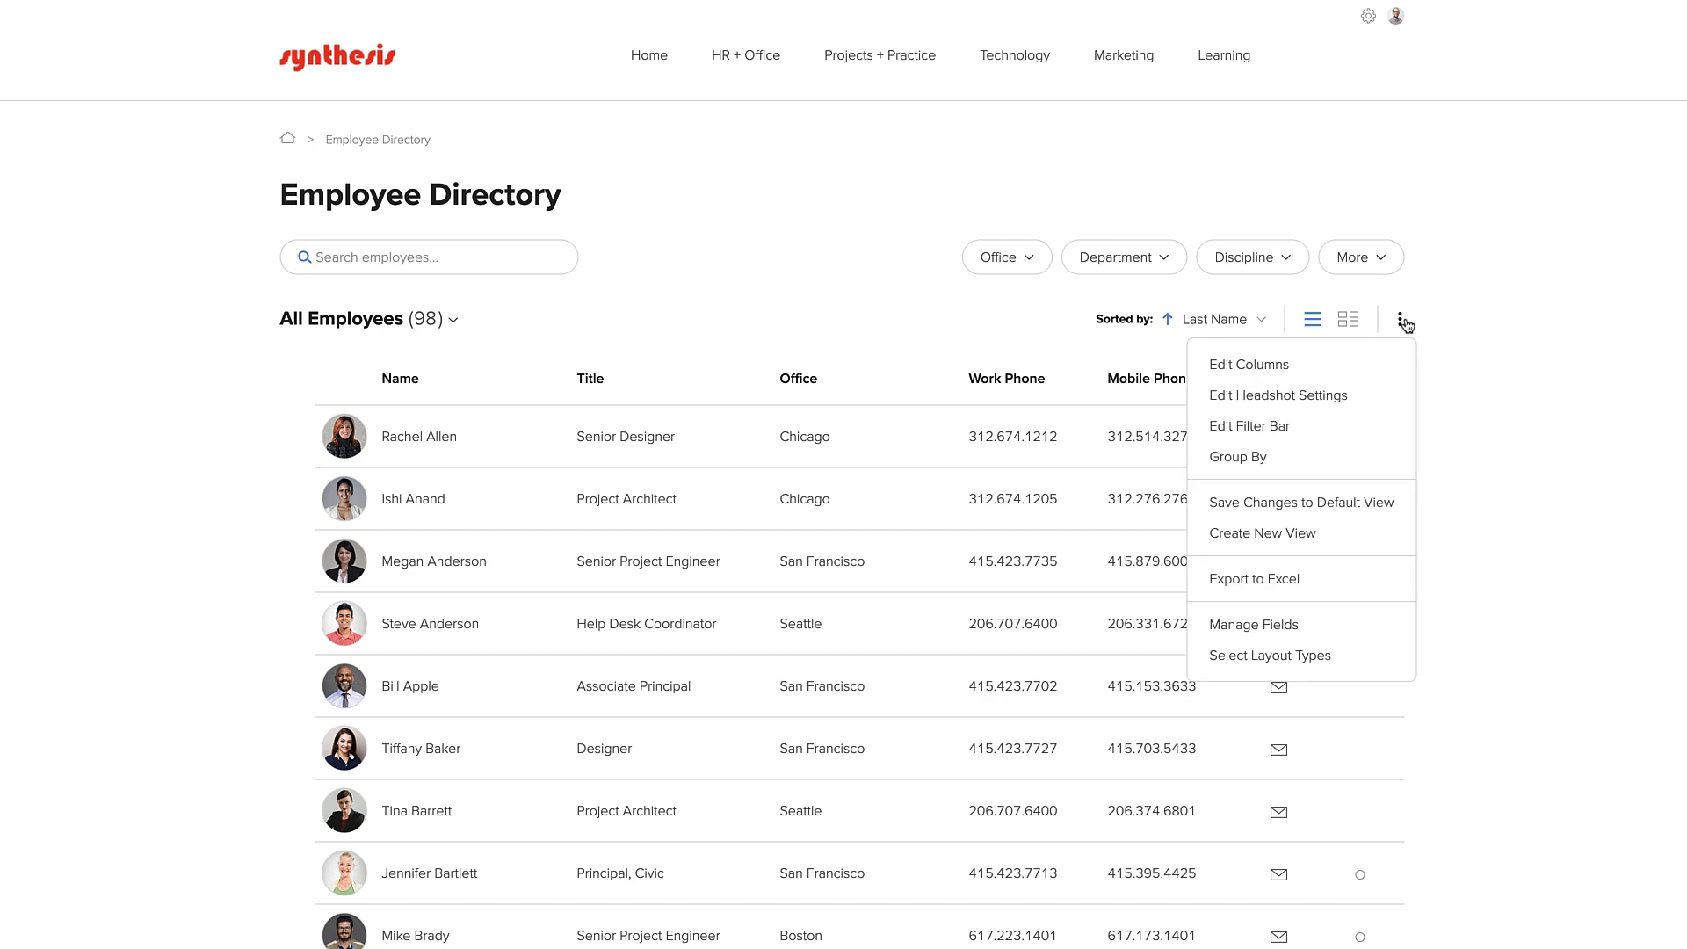
pyautogui.click(1364, 369)
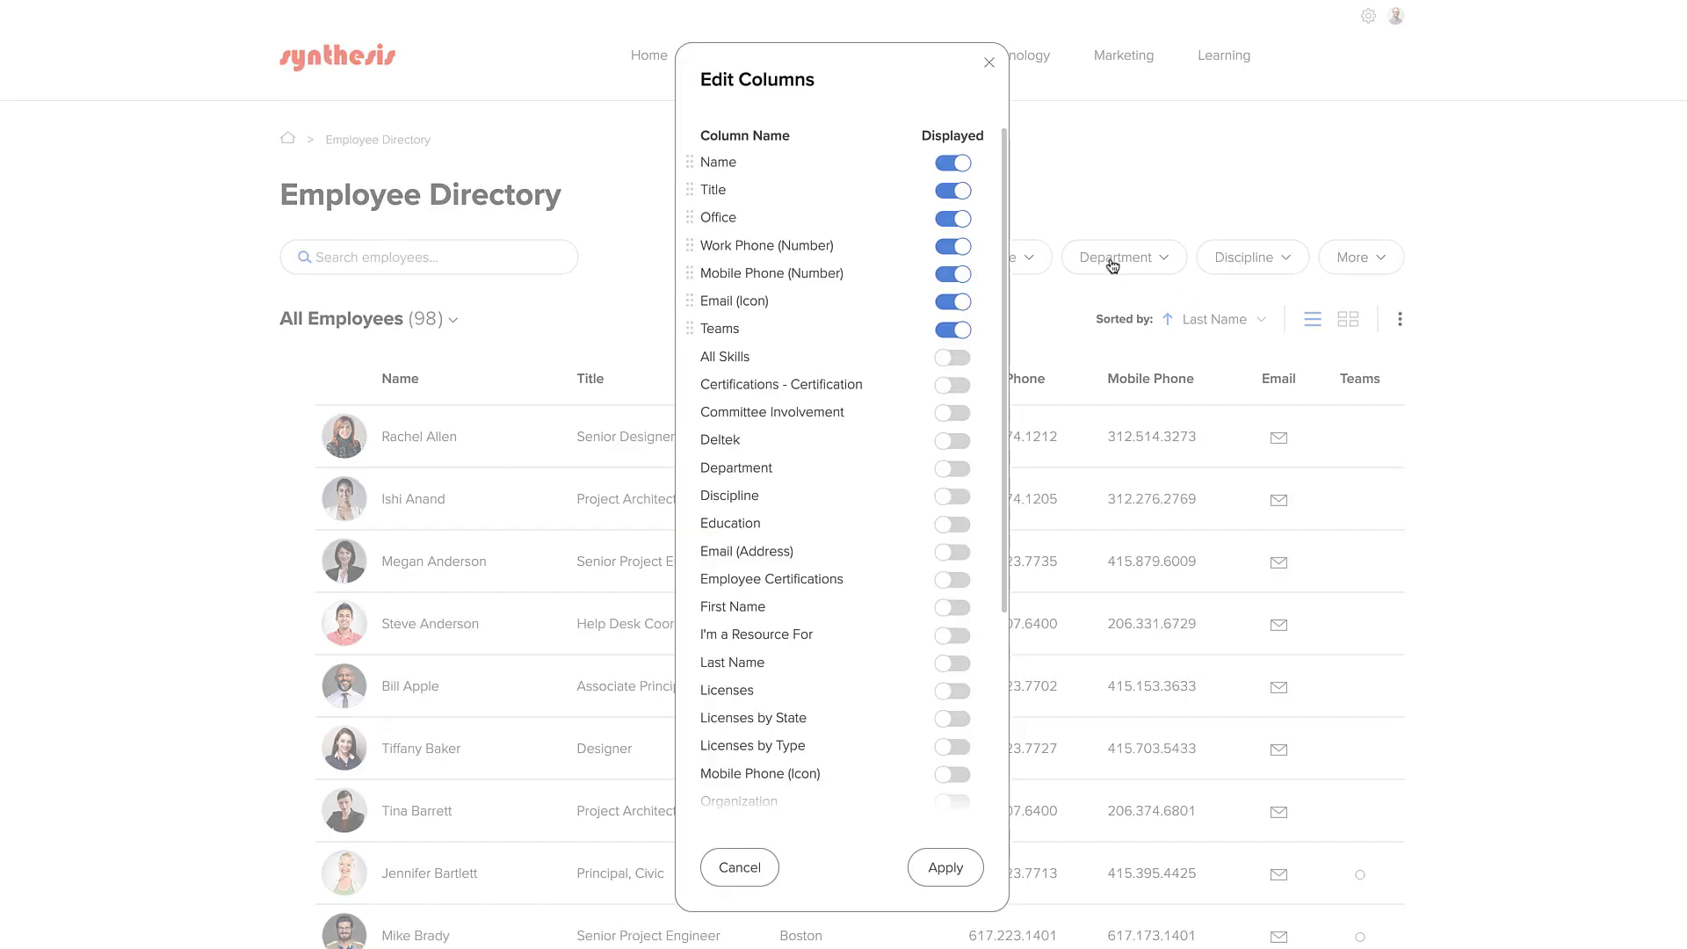
pyautogui.click(954, 219)
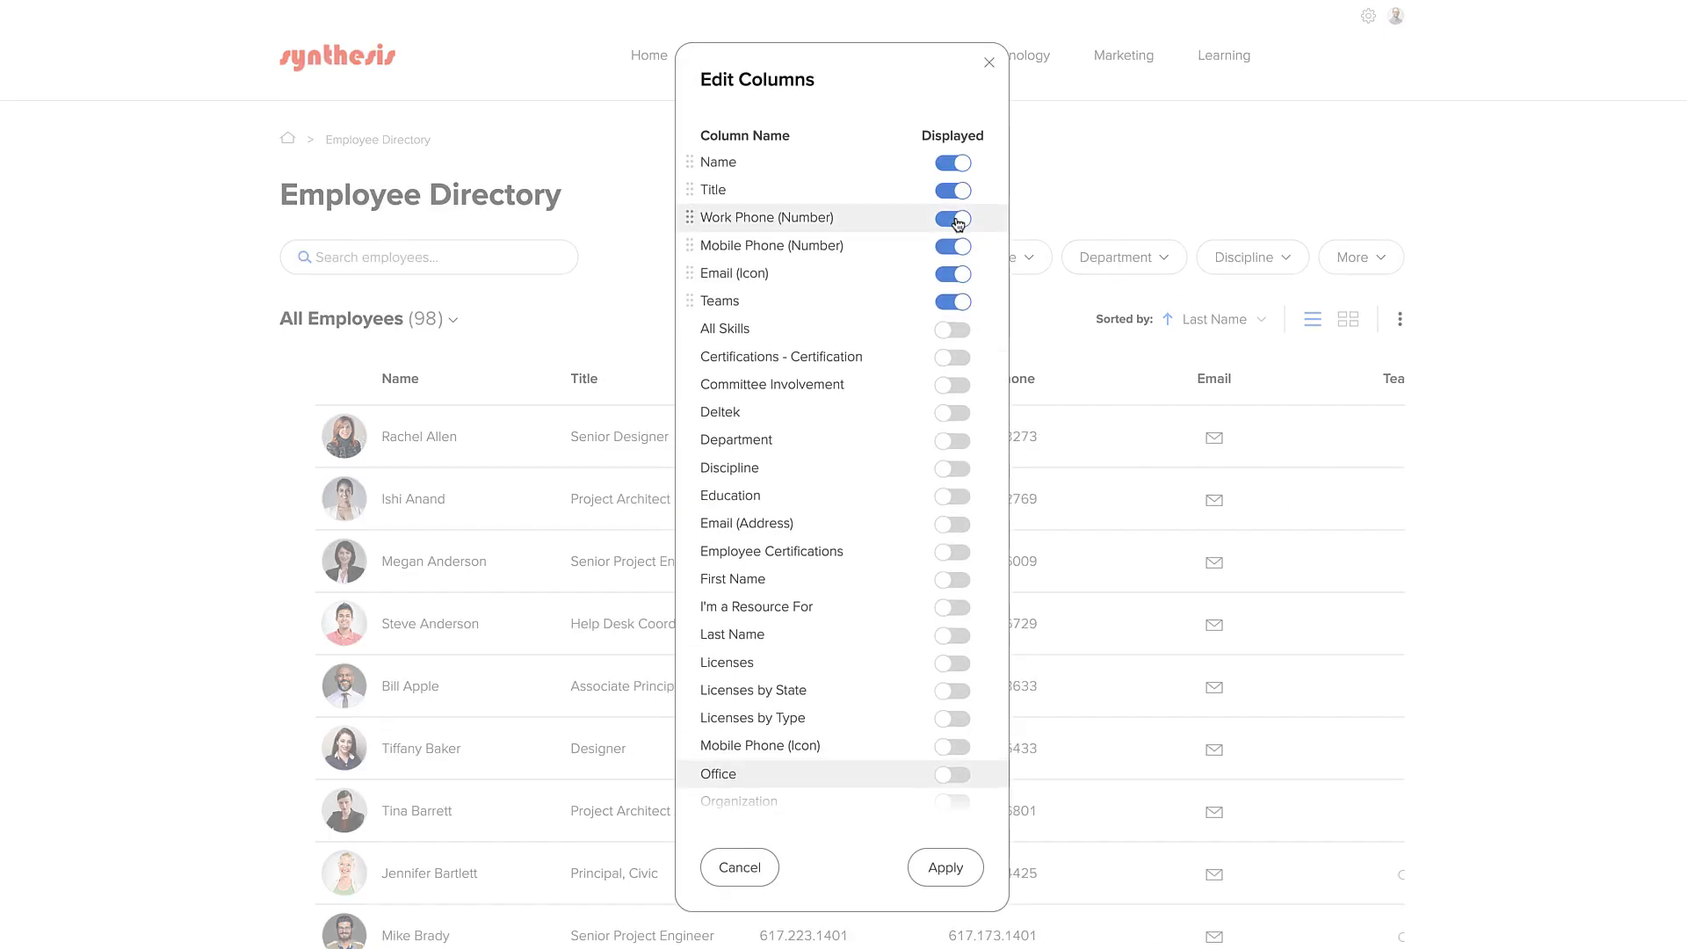
pyautogui.click(958, 227)
pyautogui.click(958, 227)
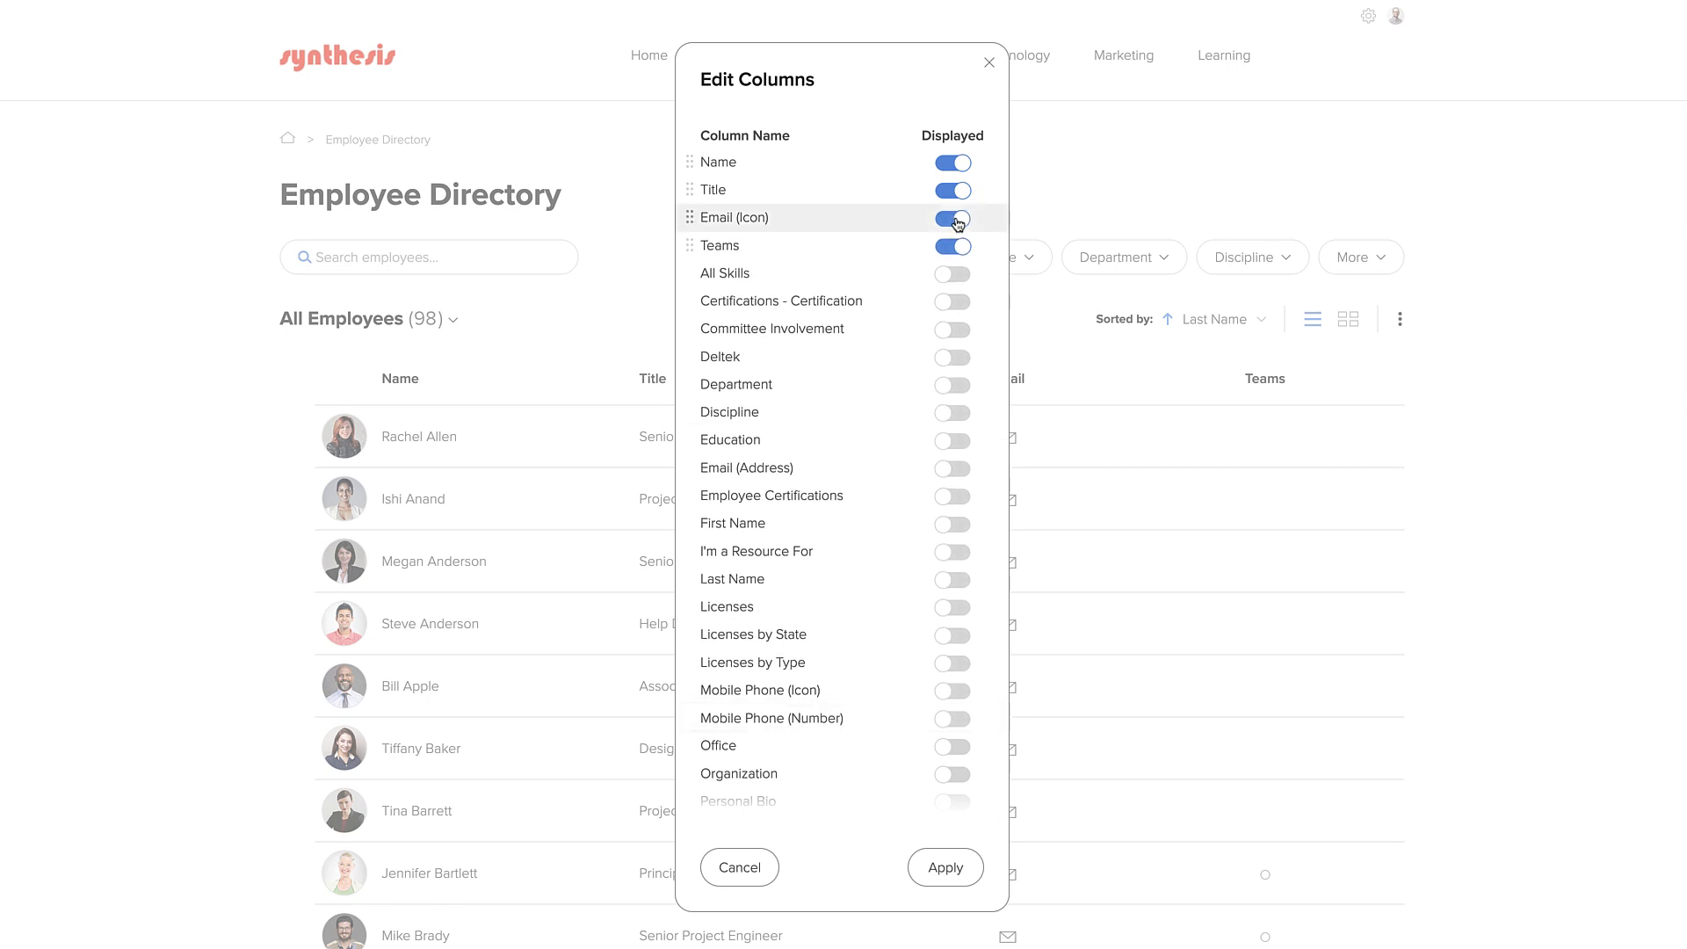
pyautogui.click(958, 227)
pyautogui.click(957, 227)
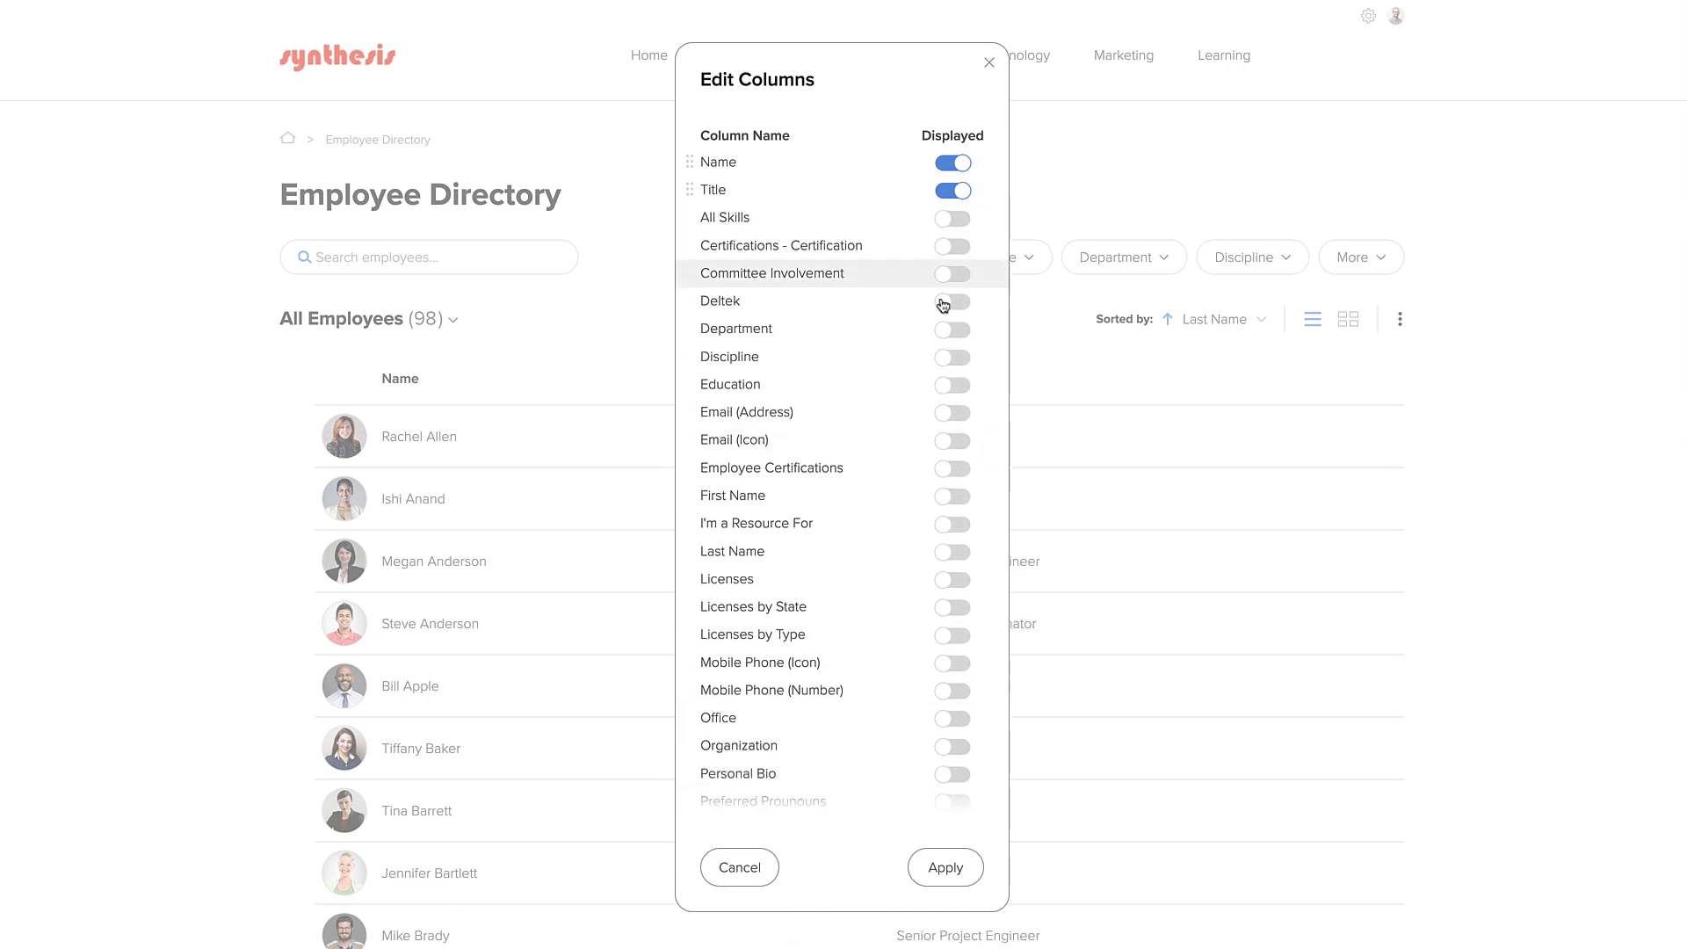
pyautogui.click(951, 582)
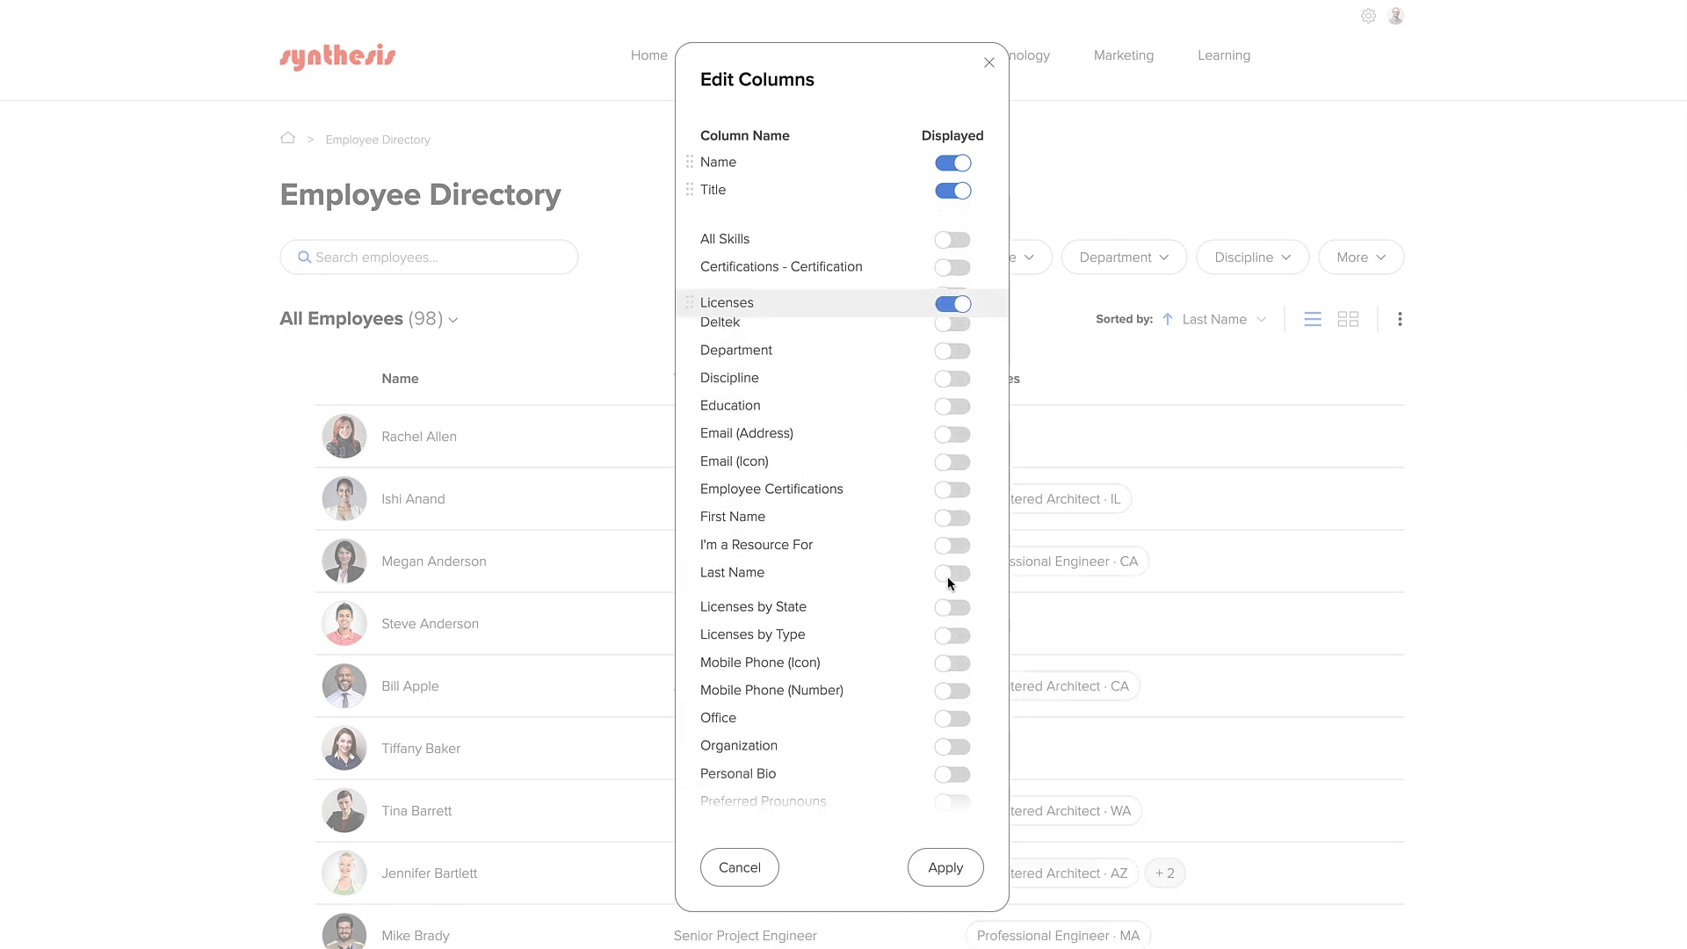
pyautogui.click(948, 868)
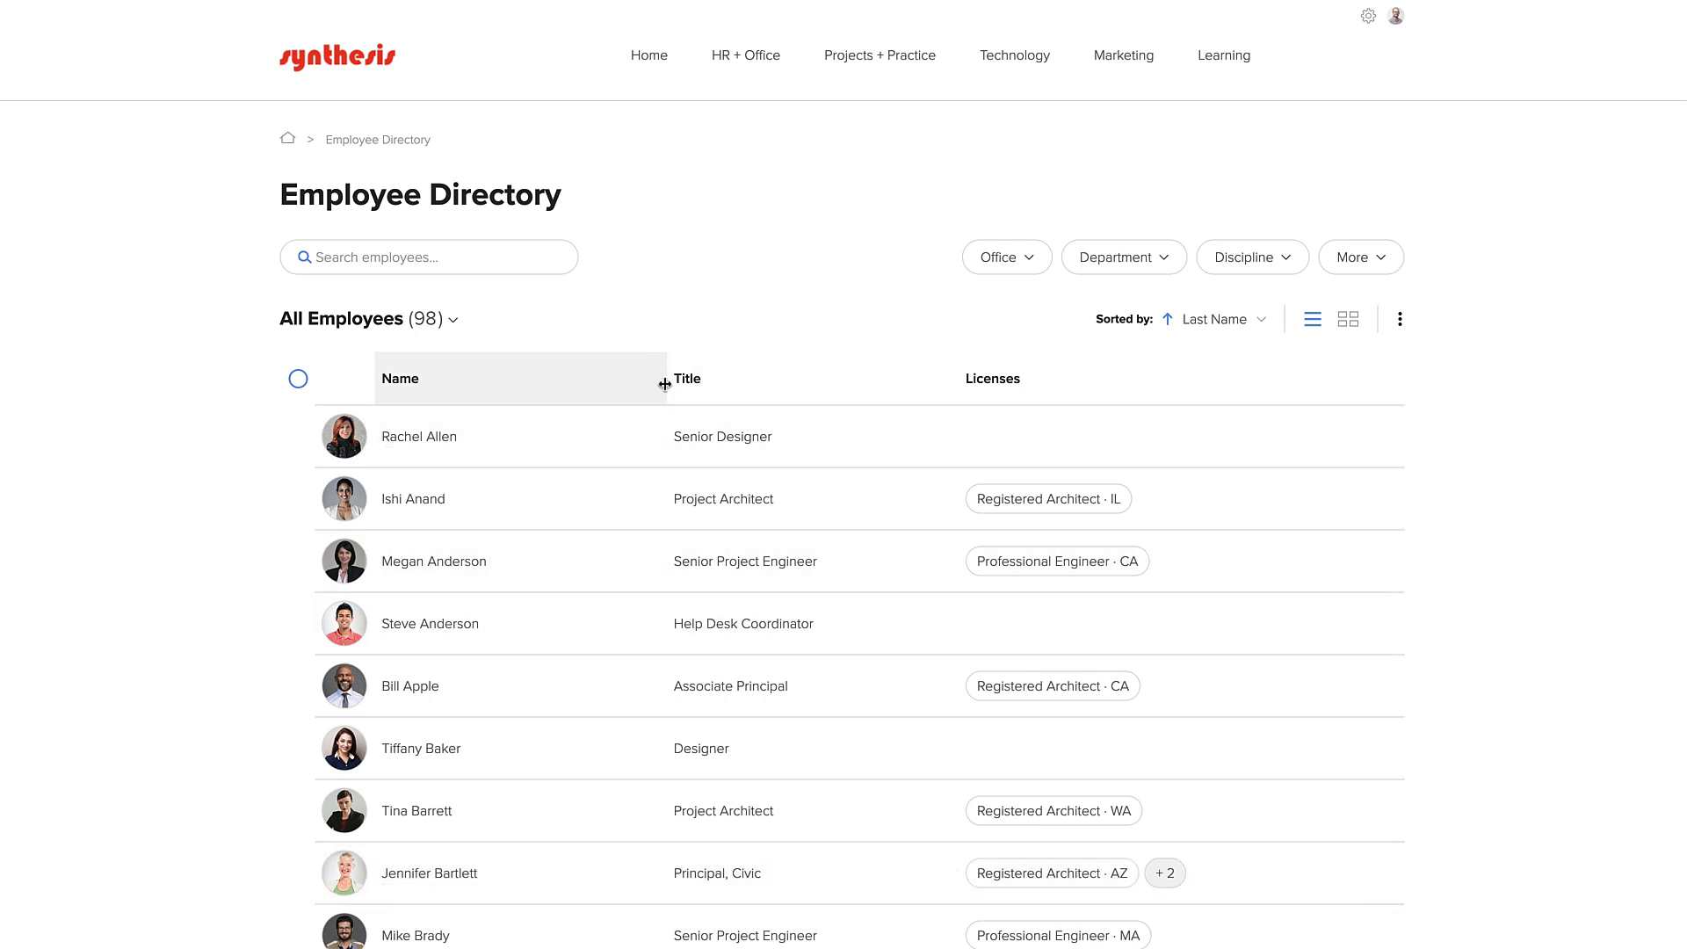
# Narrow the Name and Title columns and widen the Licenses column to fill the list's full width
pyautogui.moveTo(666, 383); pyautogui.dragTo(545, 385)
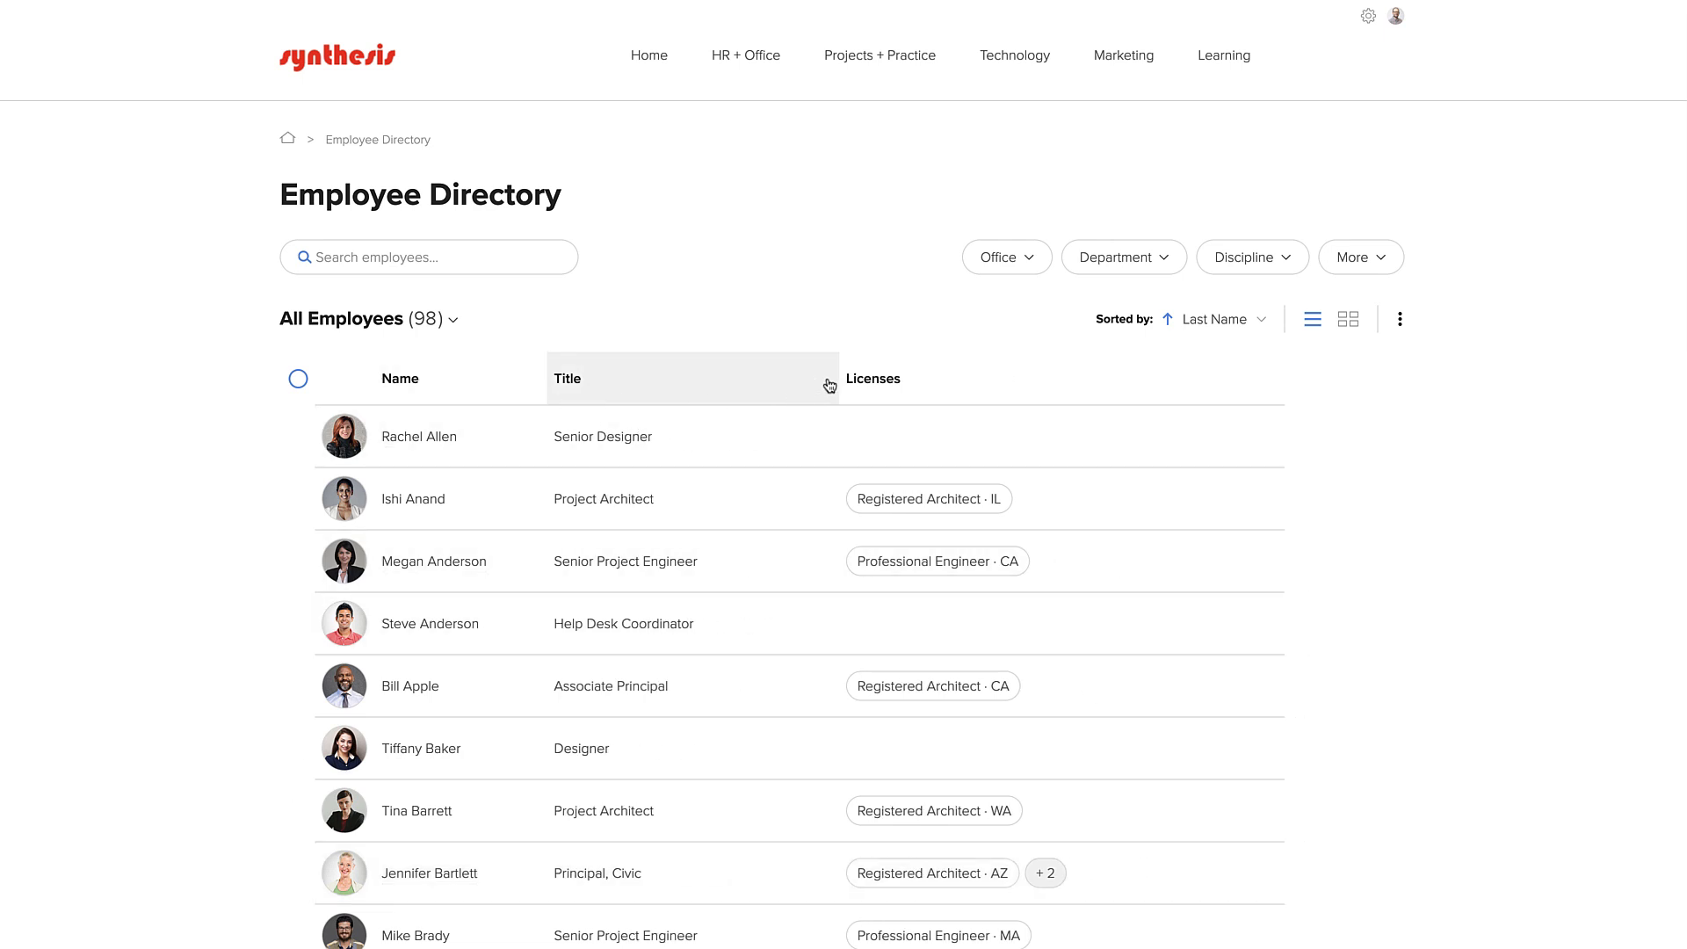
pyautogui.moveTo(836, 384); pyautogui.dragTo(754, 387)
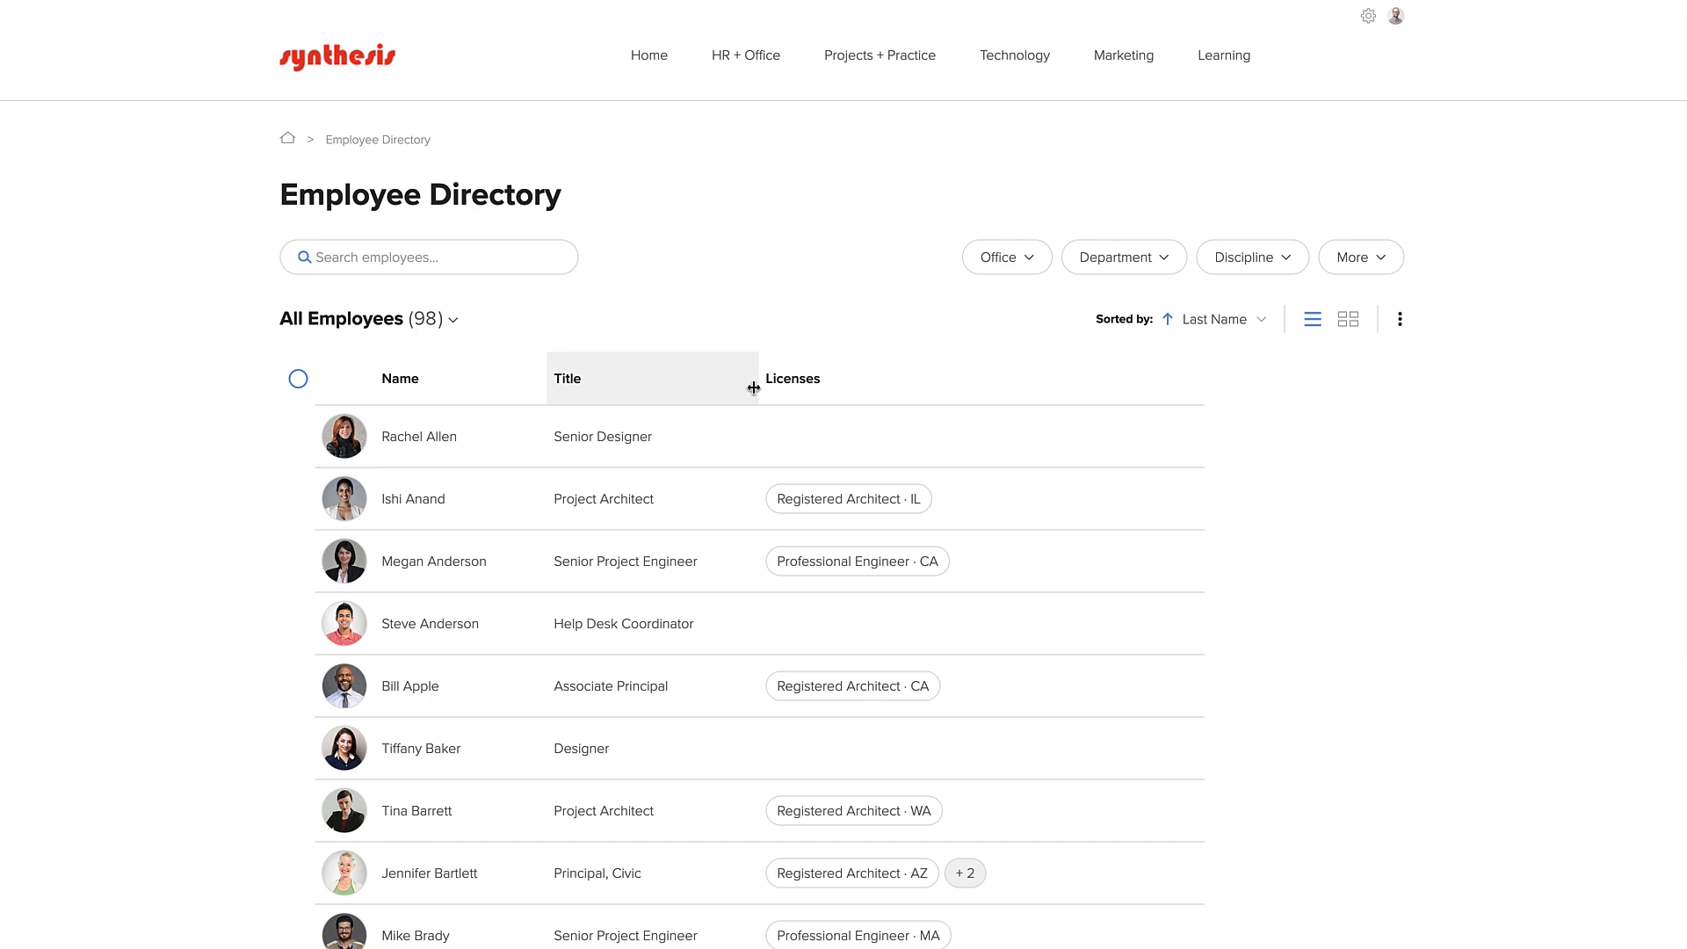
pyautogui.moveTo(1205, 392); pyautogui.dragTo(1407, 395)
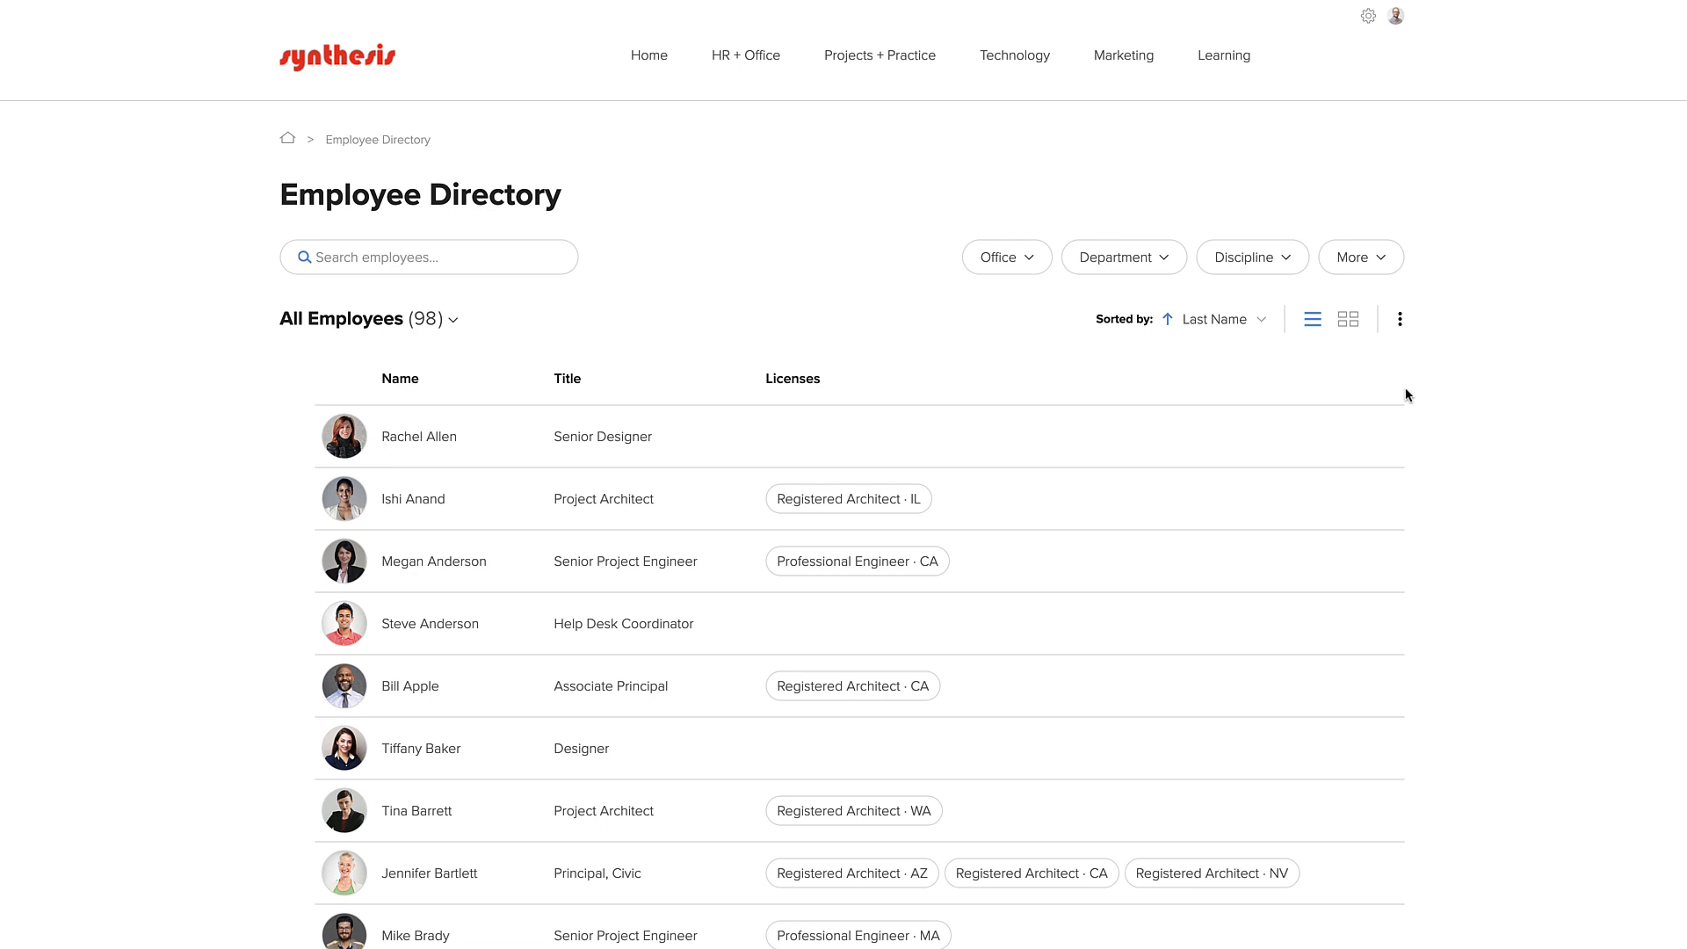
# Replace the Discipline filter with Licenses by Type and the Department filter with Licenses by State in the filter bar, and apply
pyautogui.click(1400, 320)
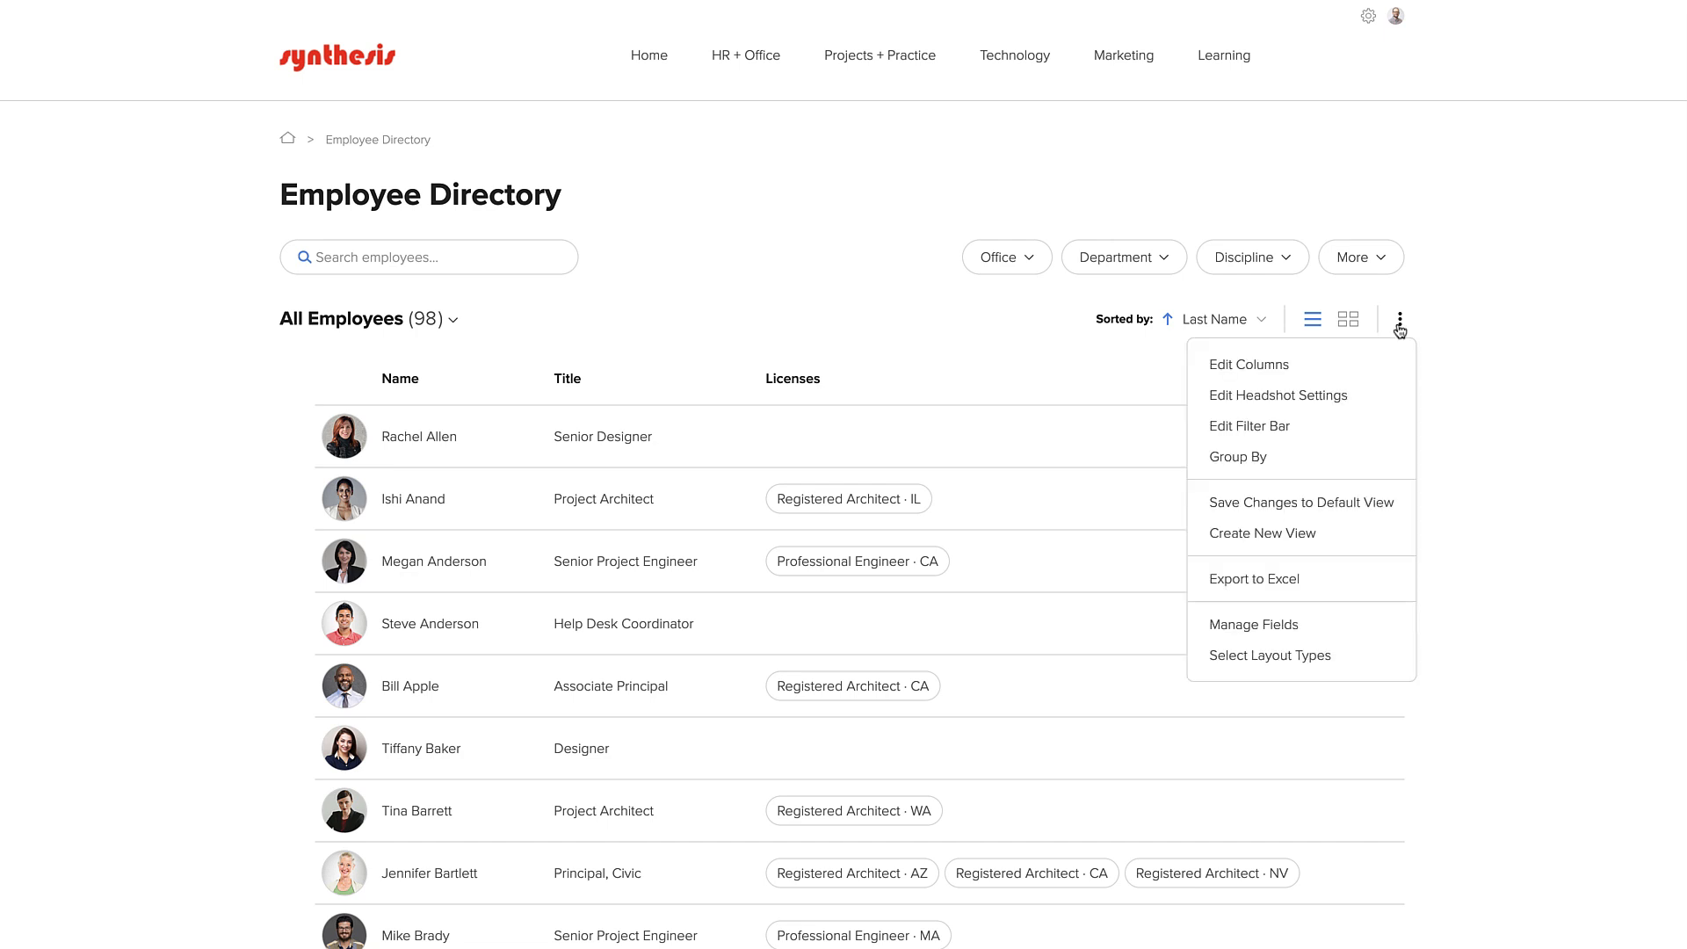
pyautogui.click(1358, 427)
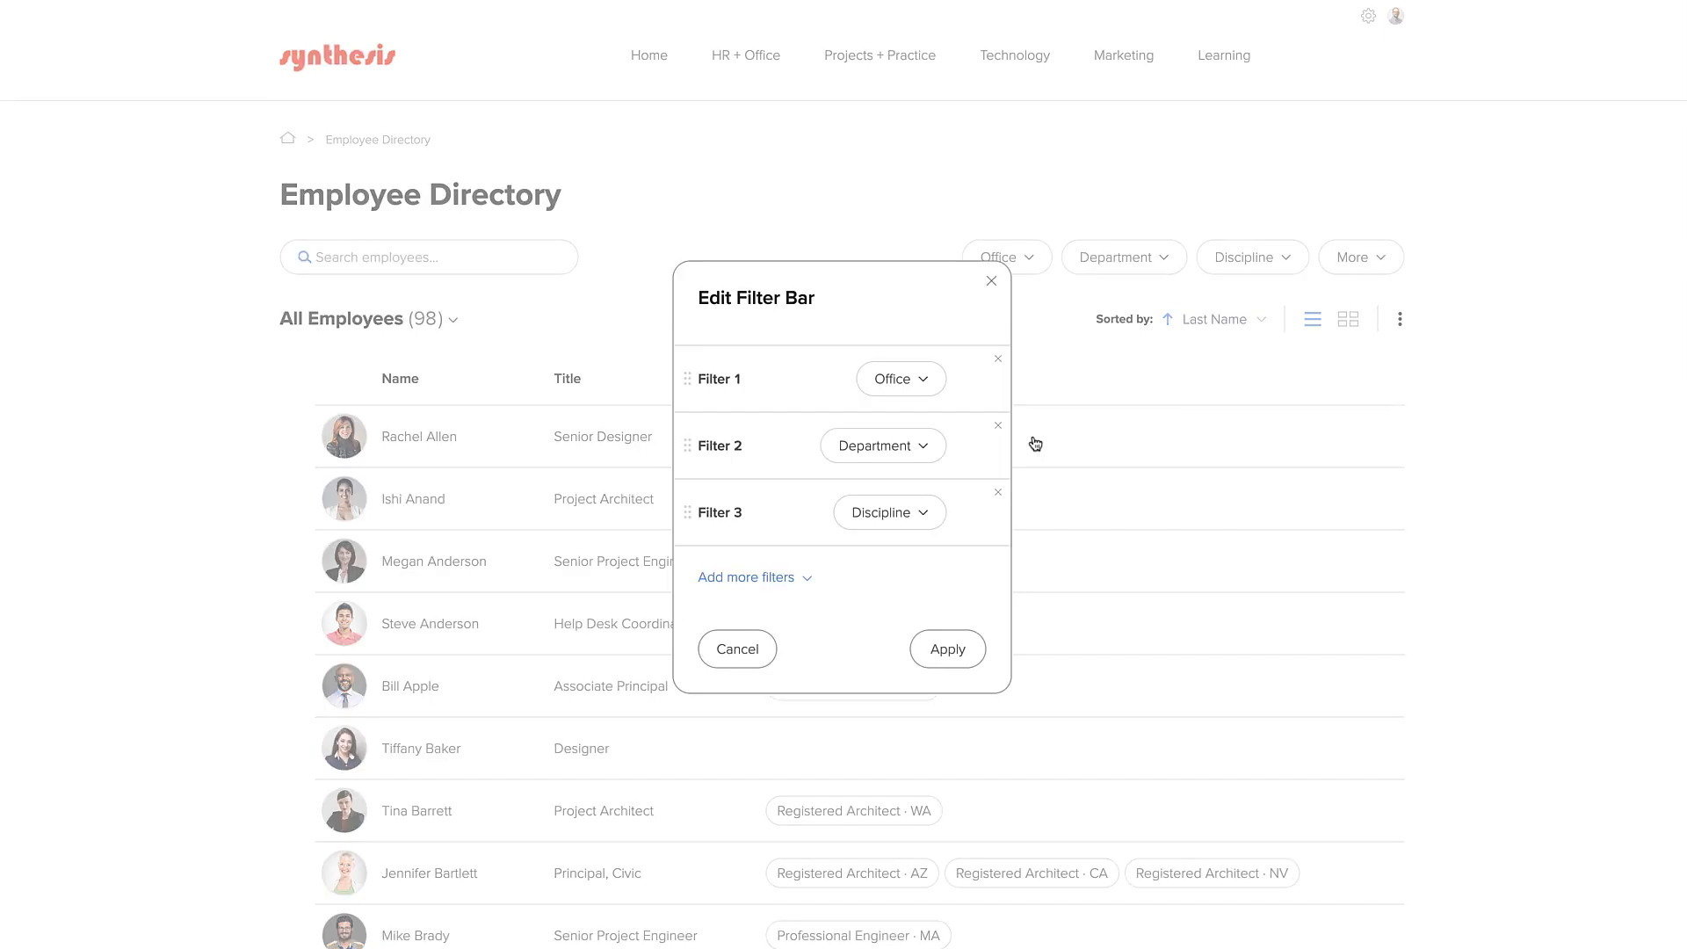
pyautogui.click(905, 516)
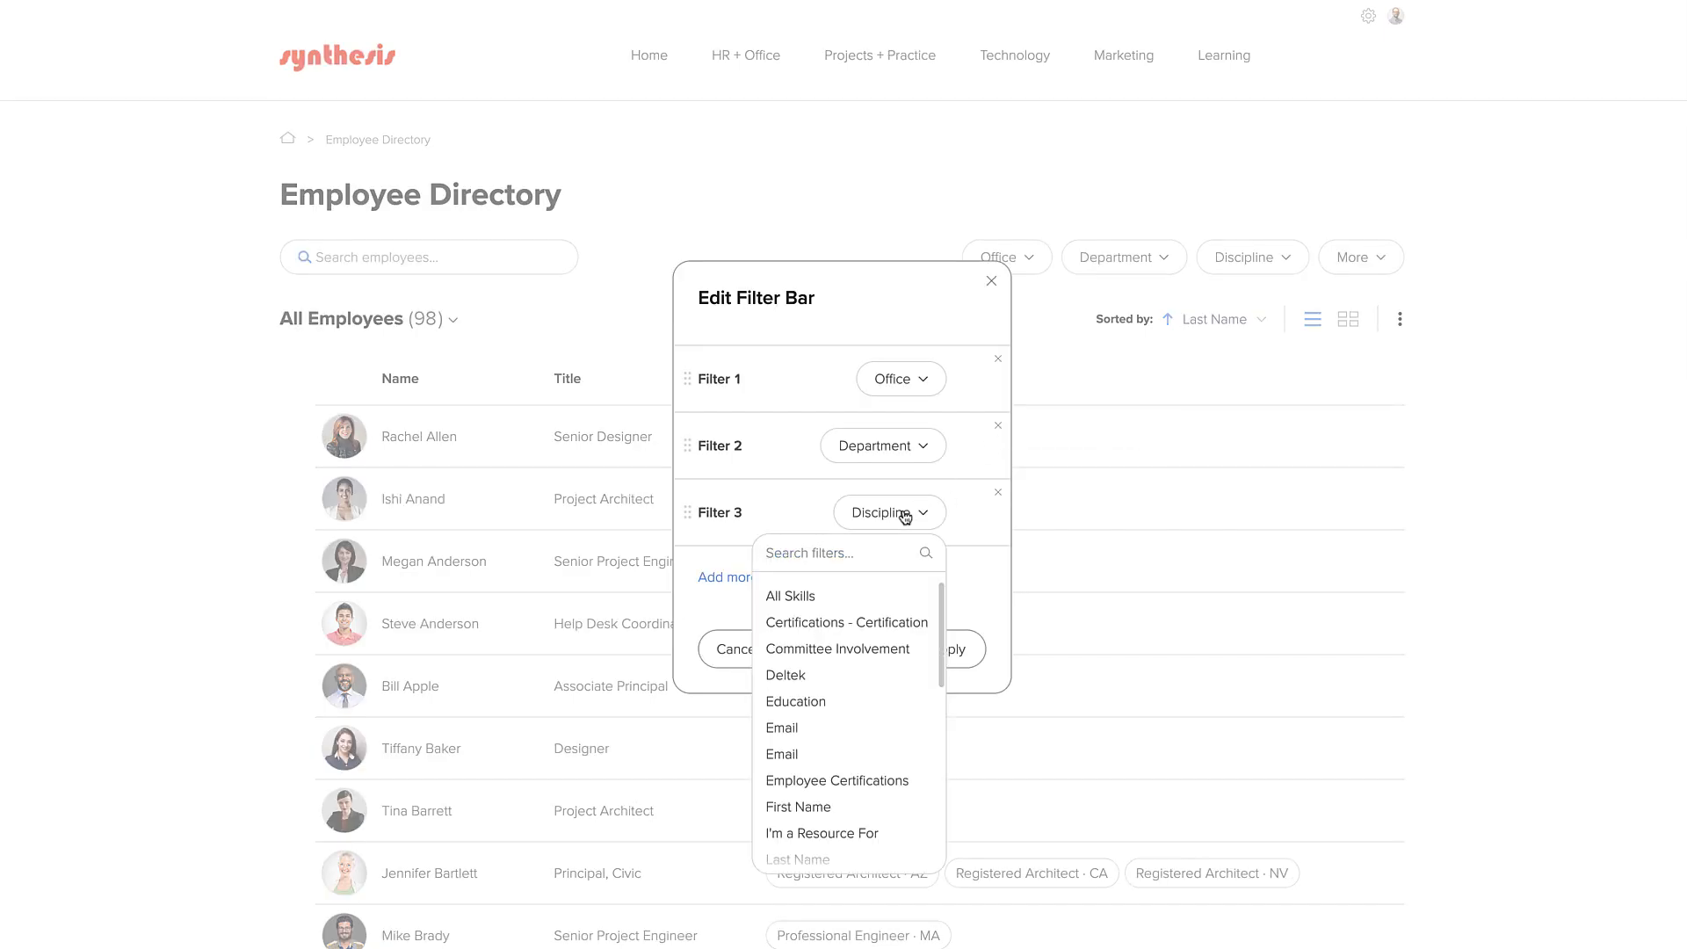
pyautogui.write('lic')
pyautogui.click(896, 650)
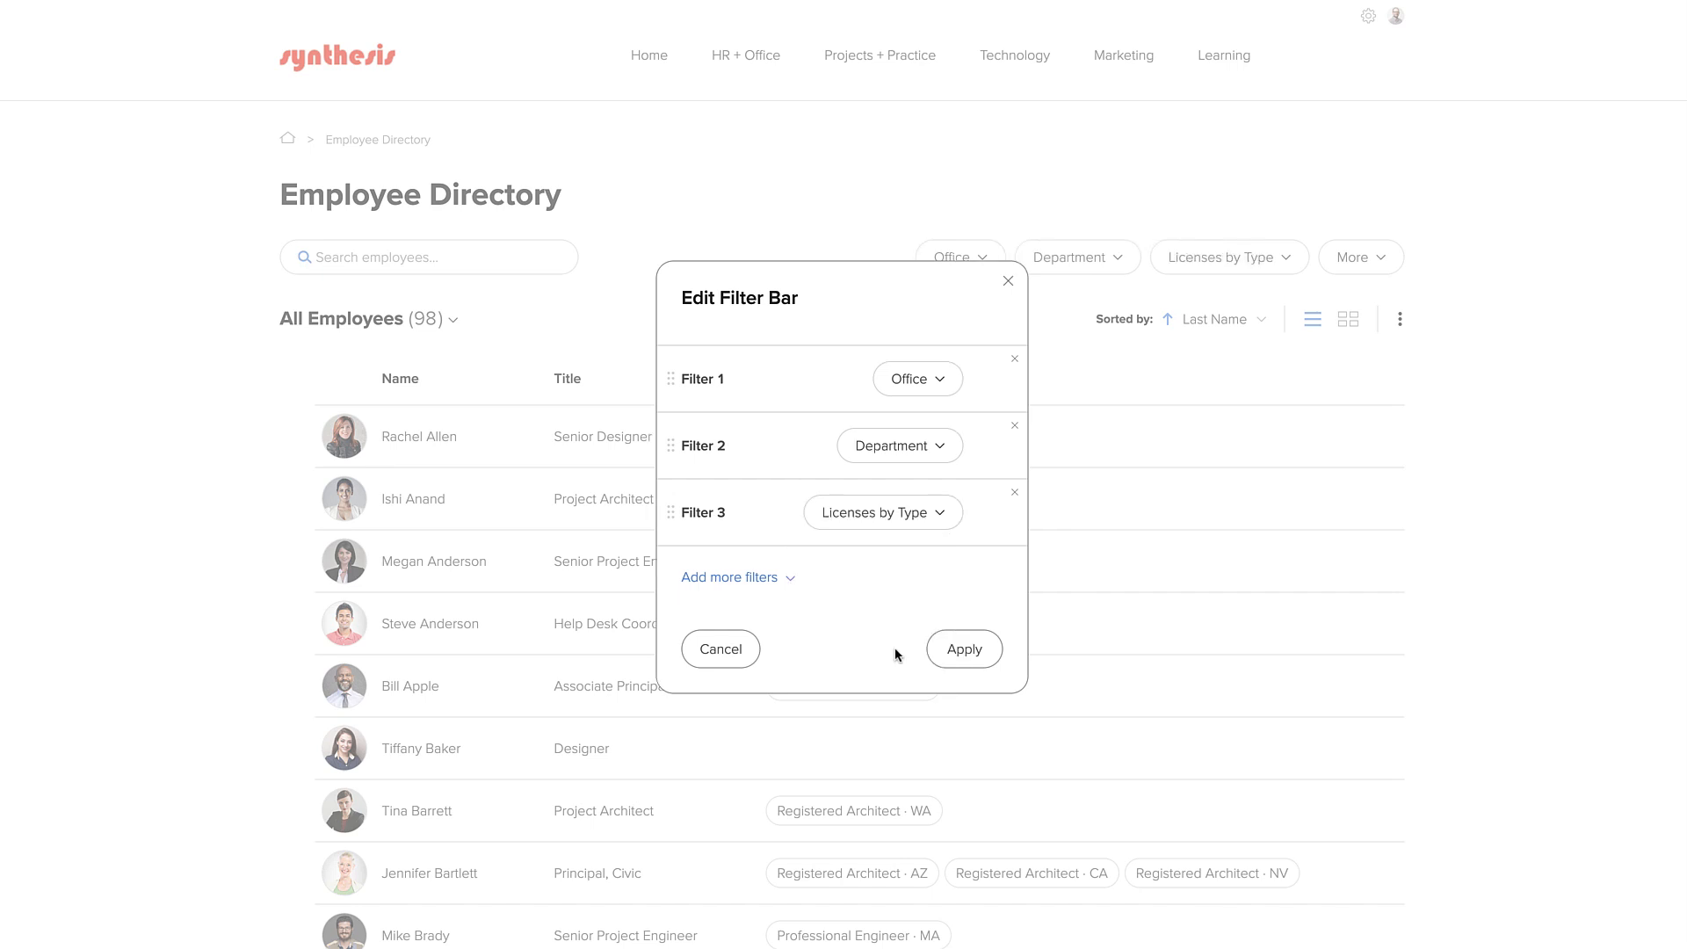
pyautogui.click(888, 460)
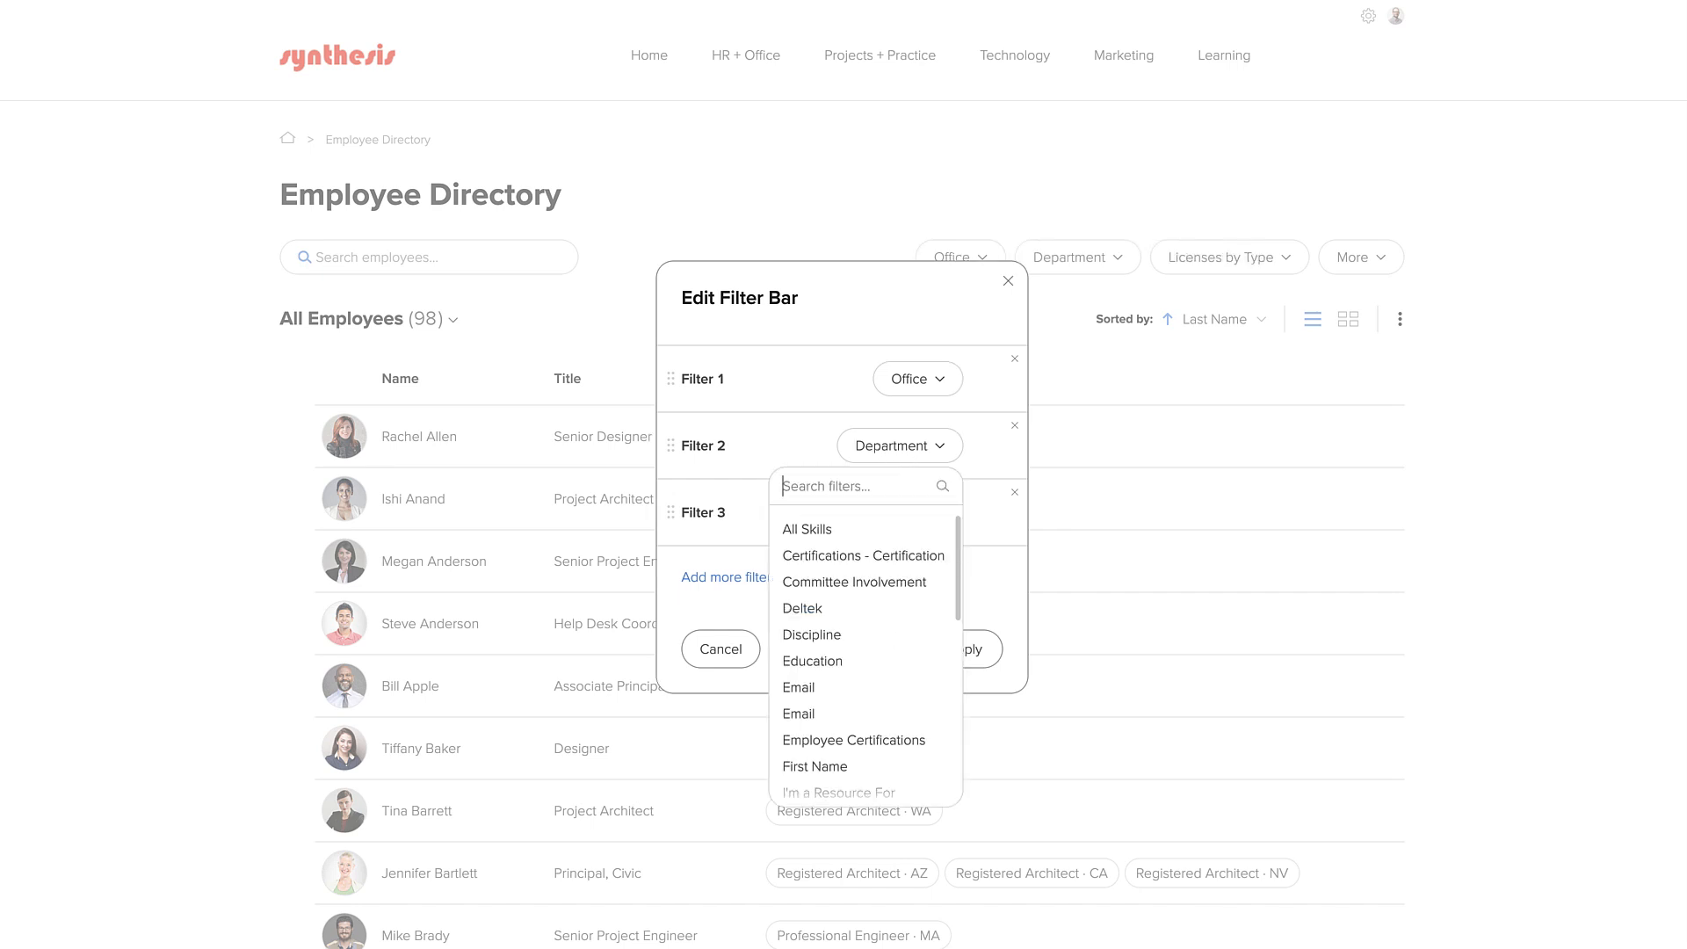
pyautogui.write('lic')
pyautogui.click(893, 558)
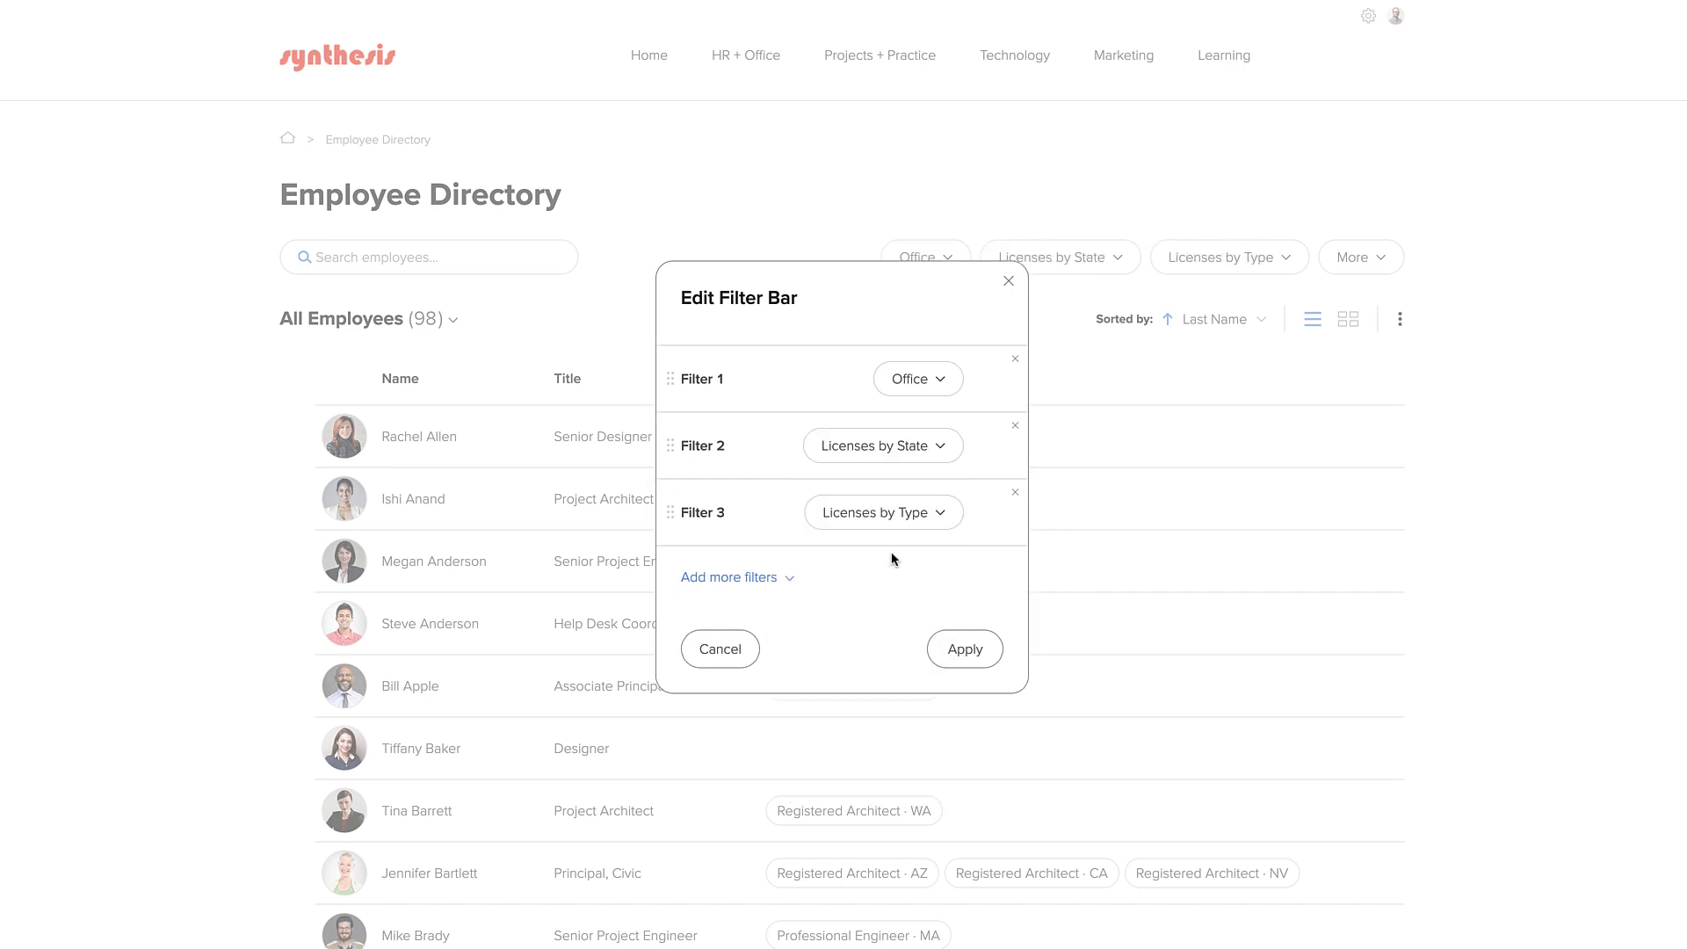
pyautogui.click(975, 647)
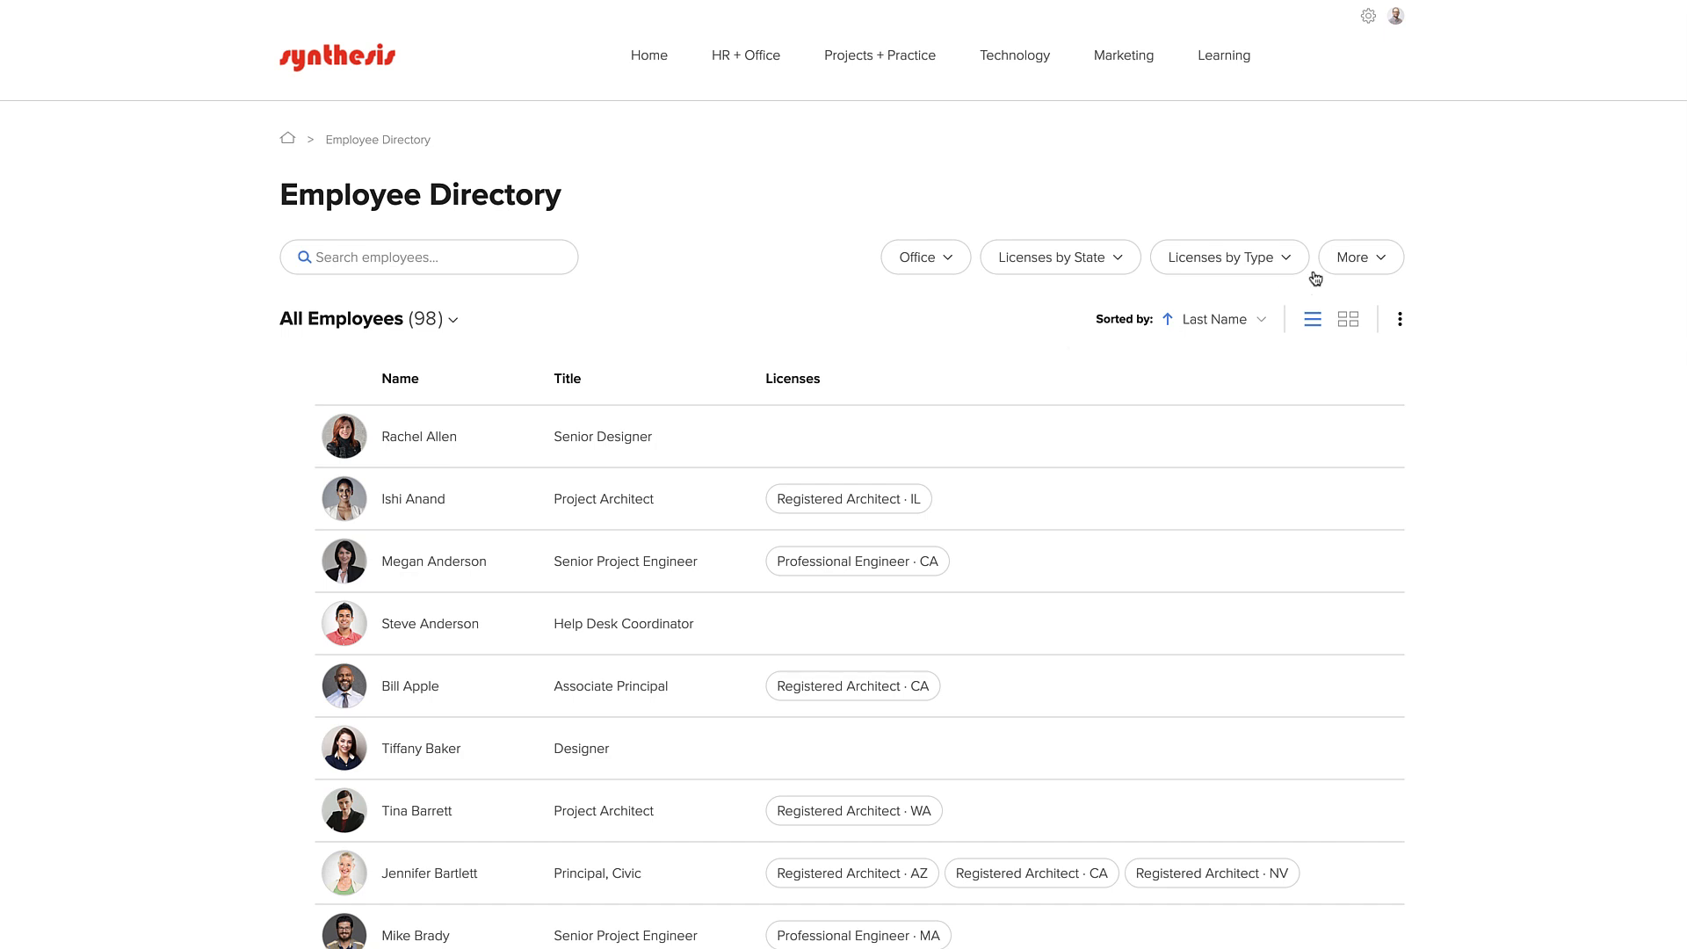
# Filter the directory to employees whose Licenses field is populated and apply the filter
pyautogui.click(1371, 257)
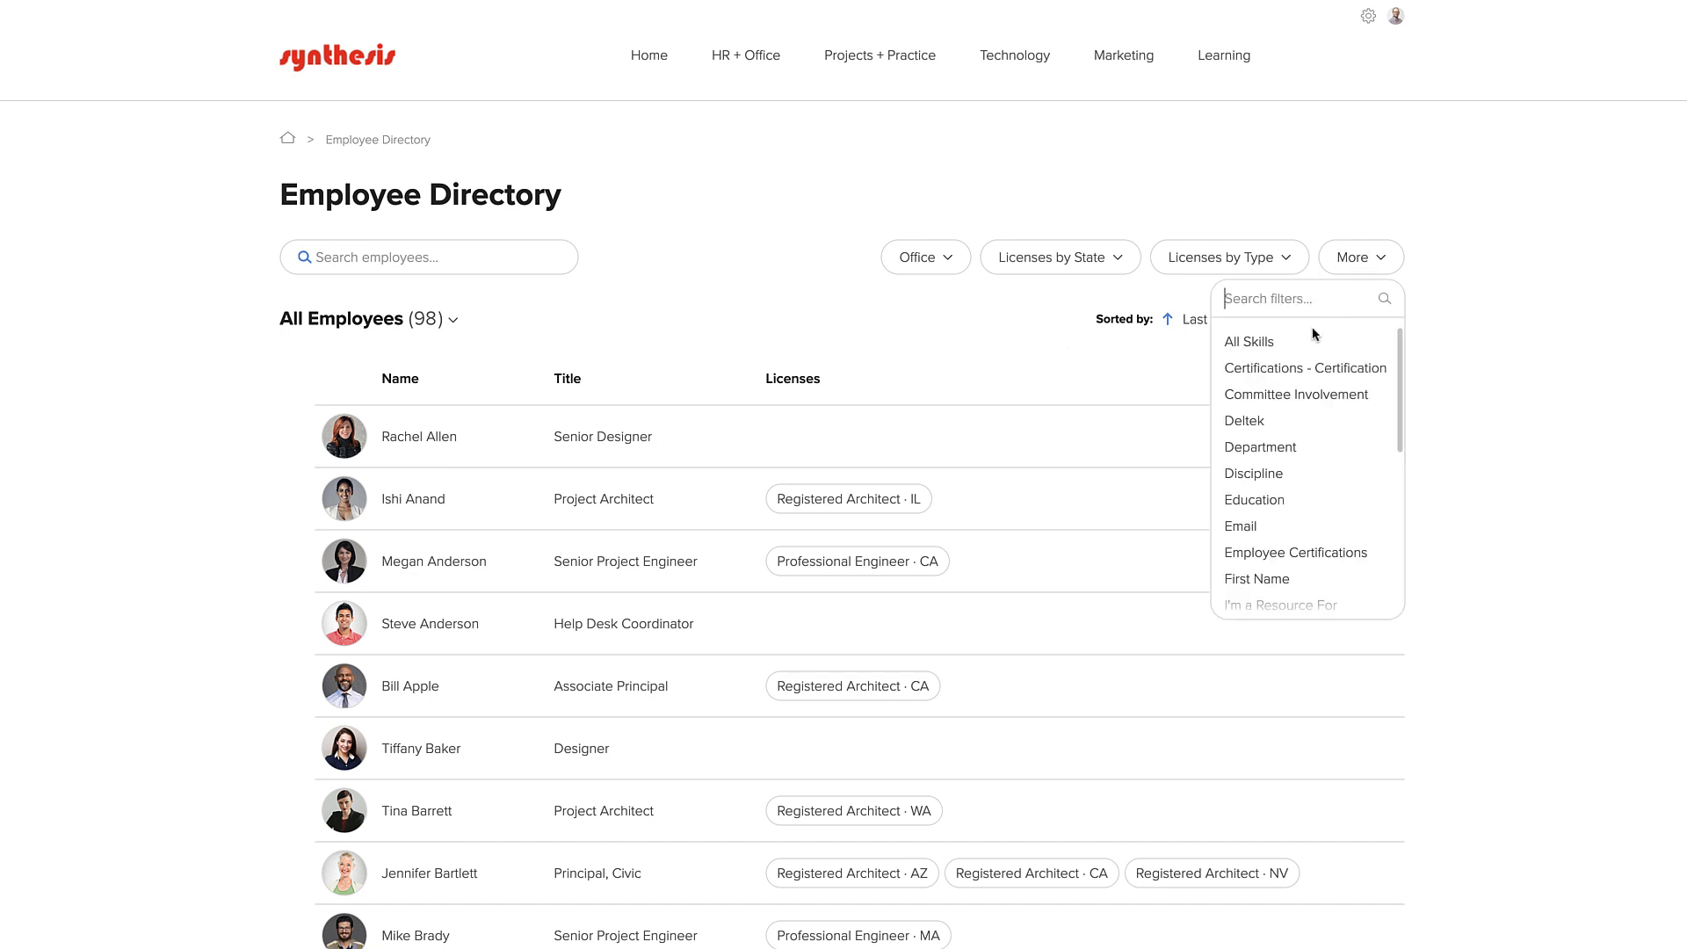
pyautogui.write('lic')
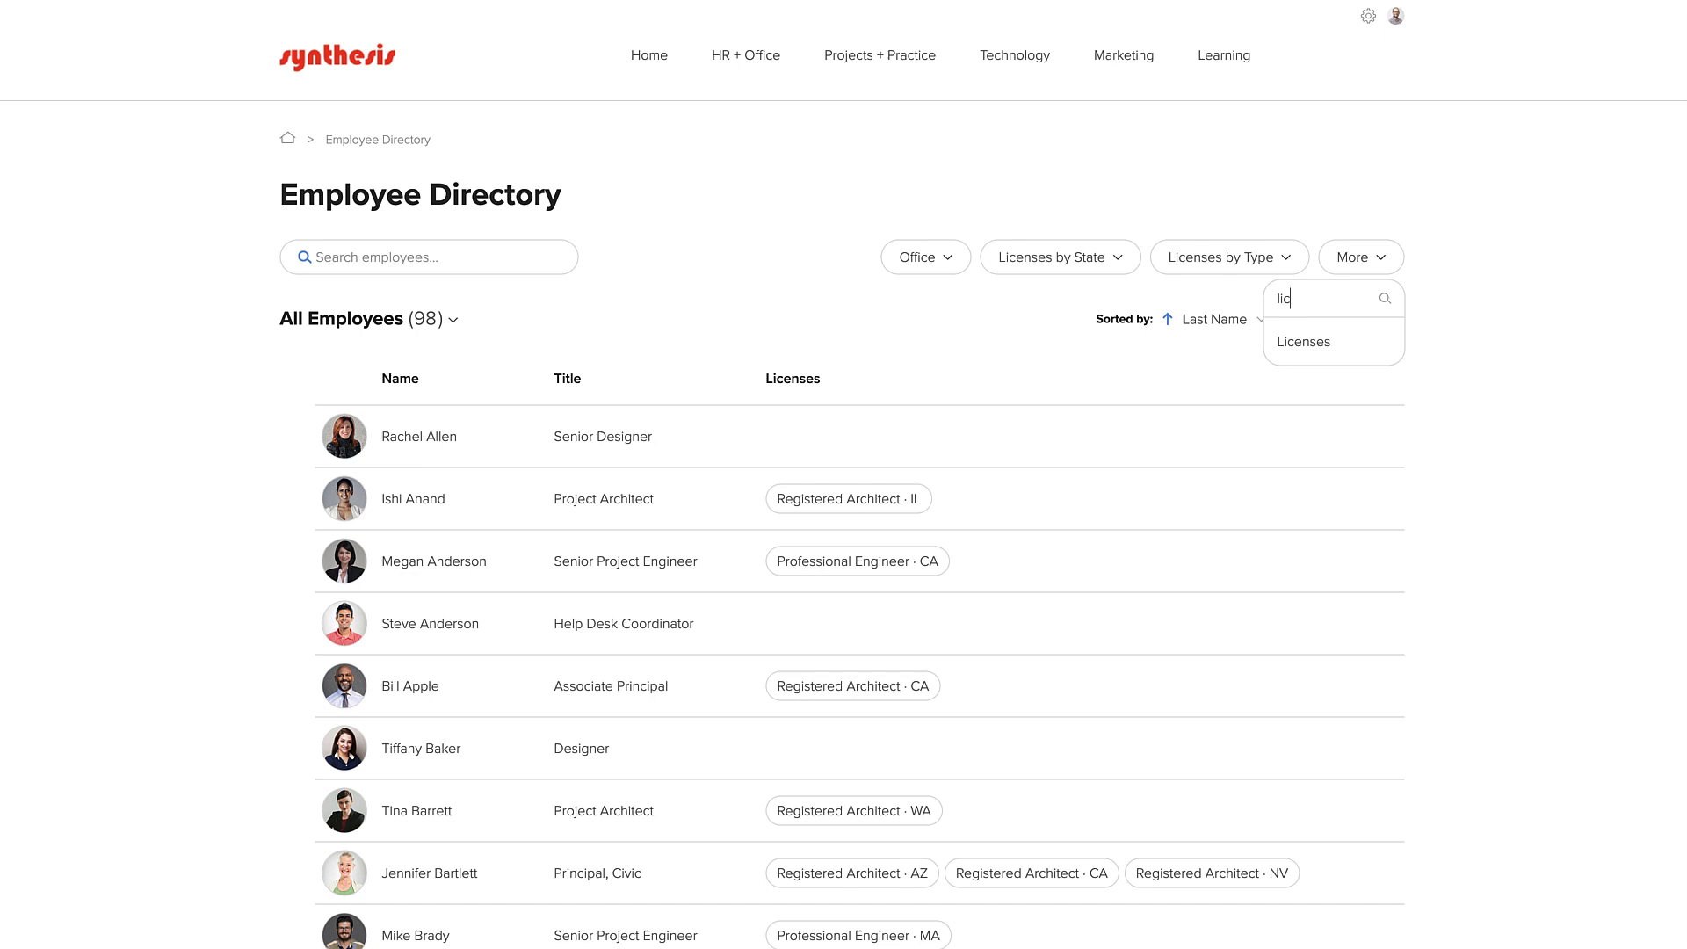
pyautogui.click(1306, 347)
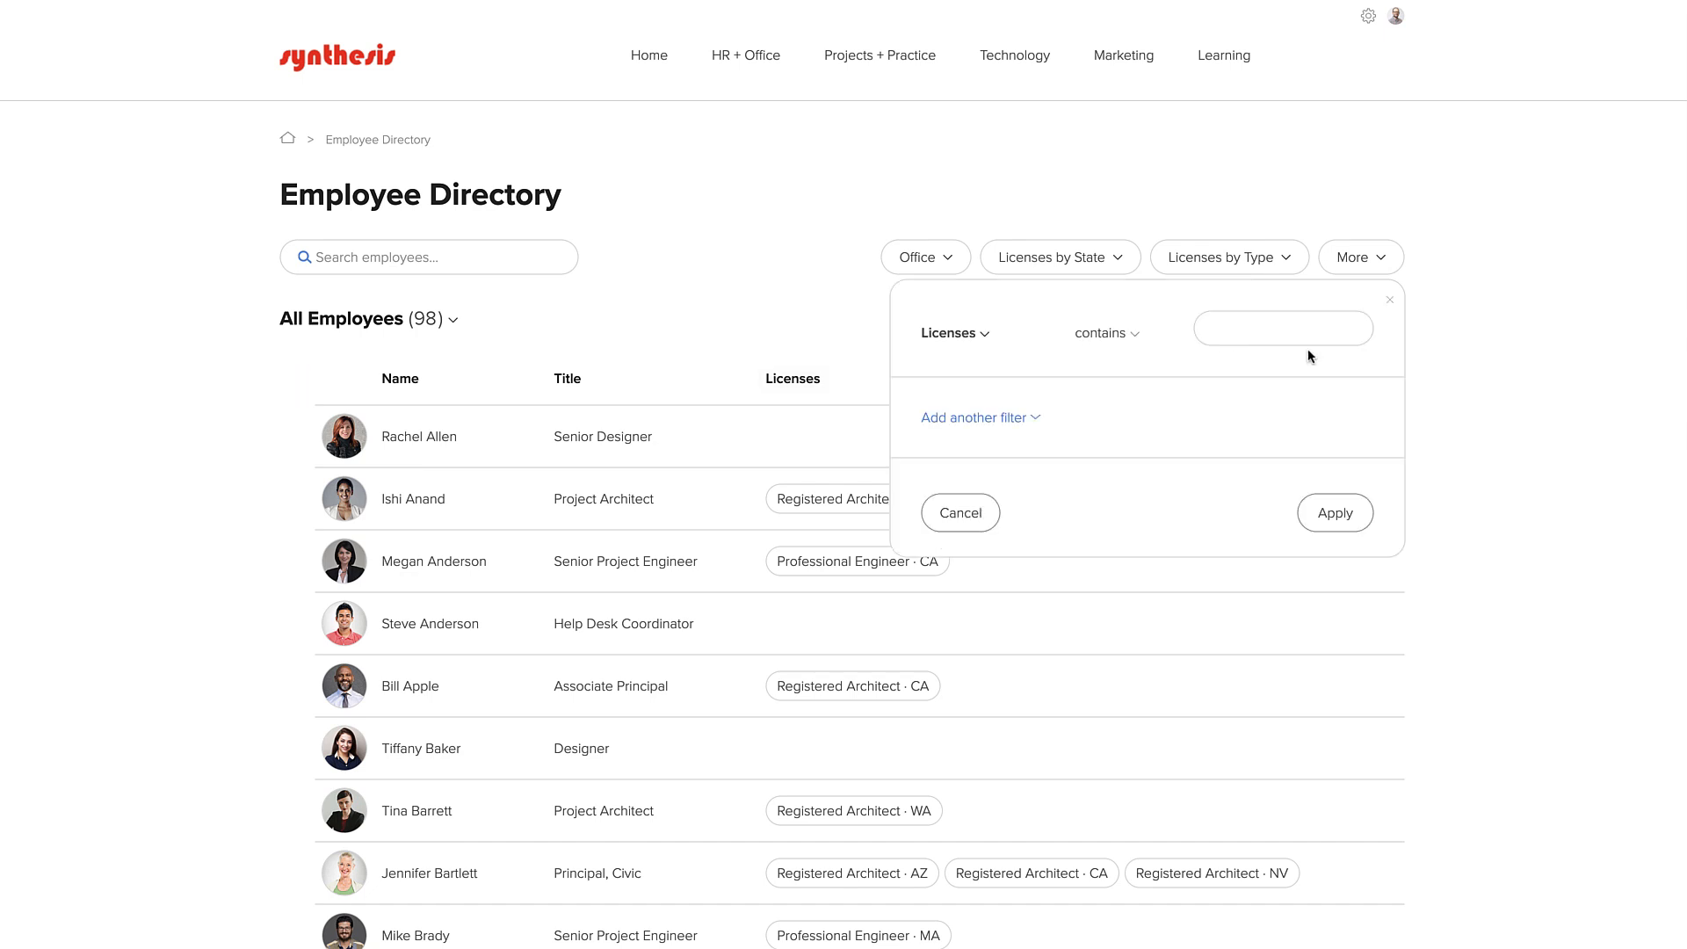
pyautogui.click(1102, 335)
pyautogui.click(1061, 400)
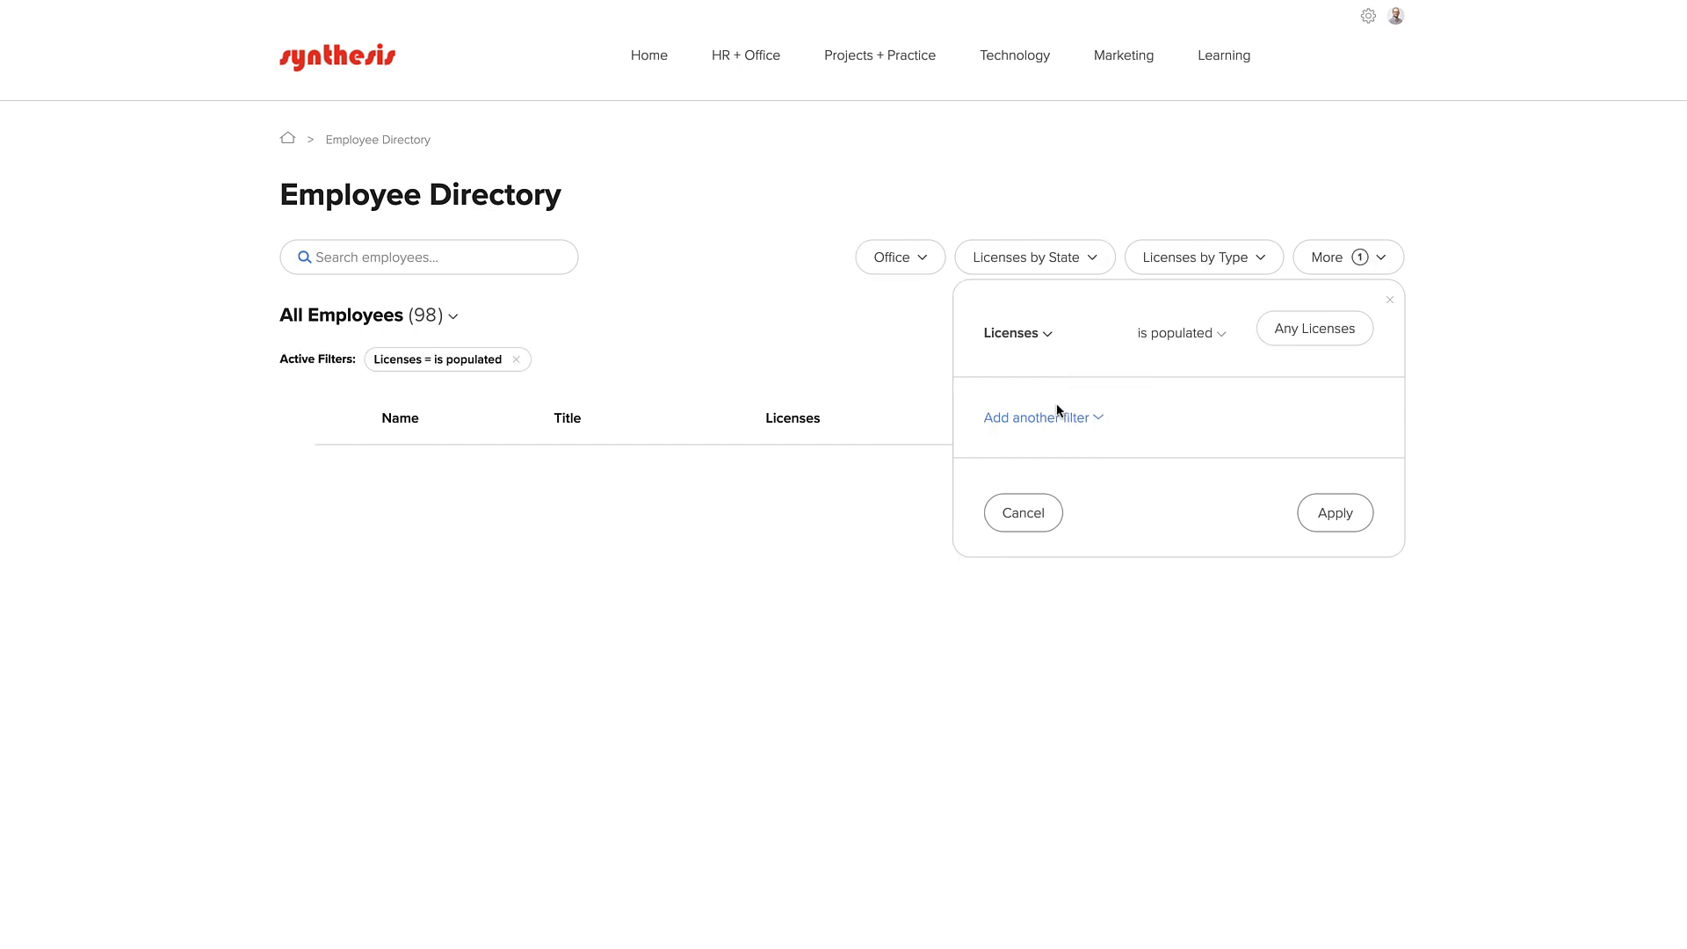
pyautogui.click(1325, 514)
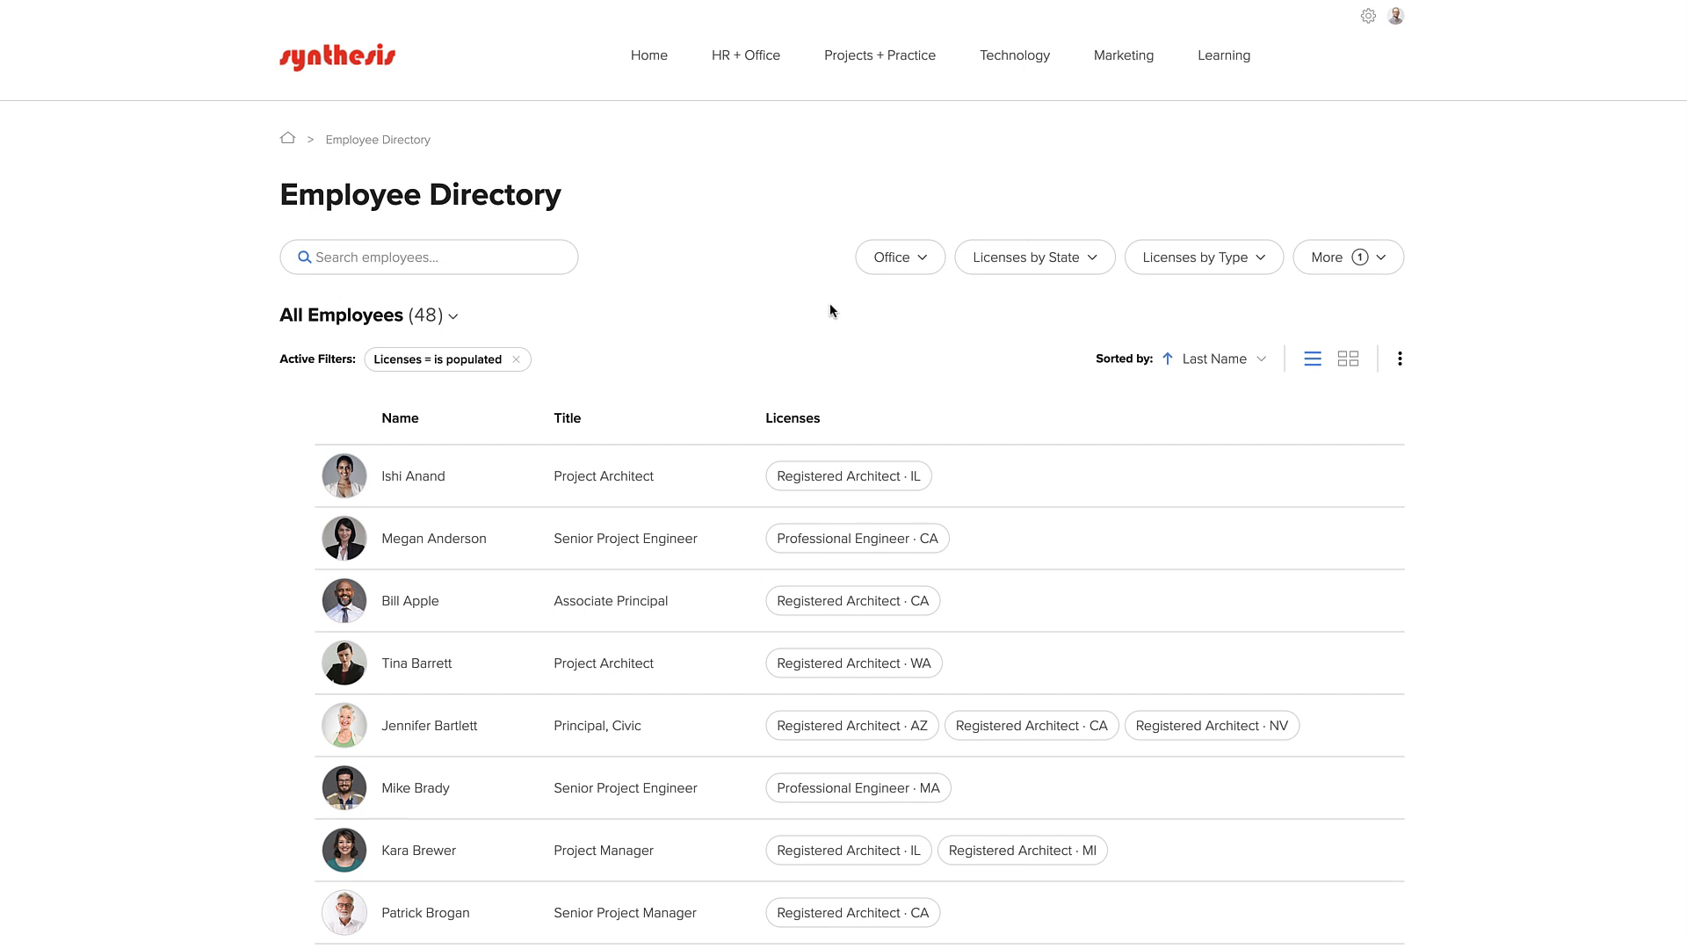
# Save the current list setup as a new Global View titled "Licensed Professionals"
pyautogui.click(1400, 358)
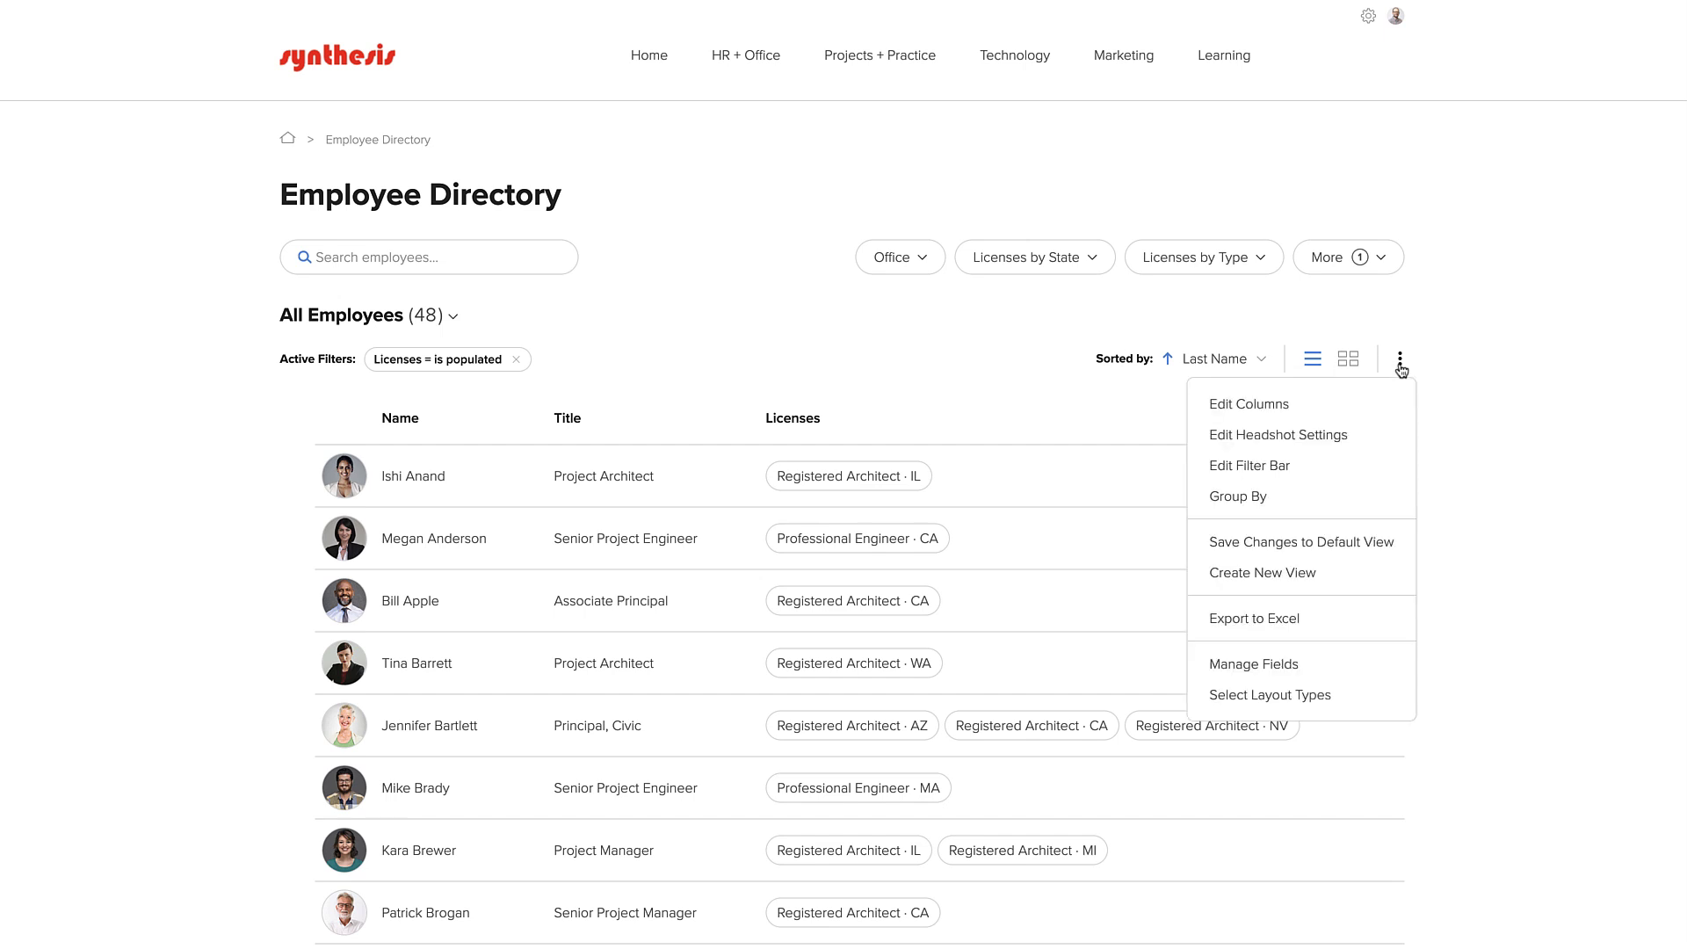
pyautogui.click(1290, 571)
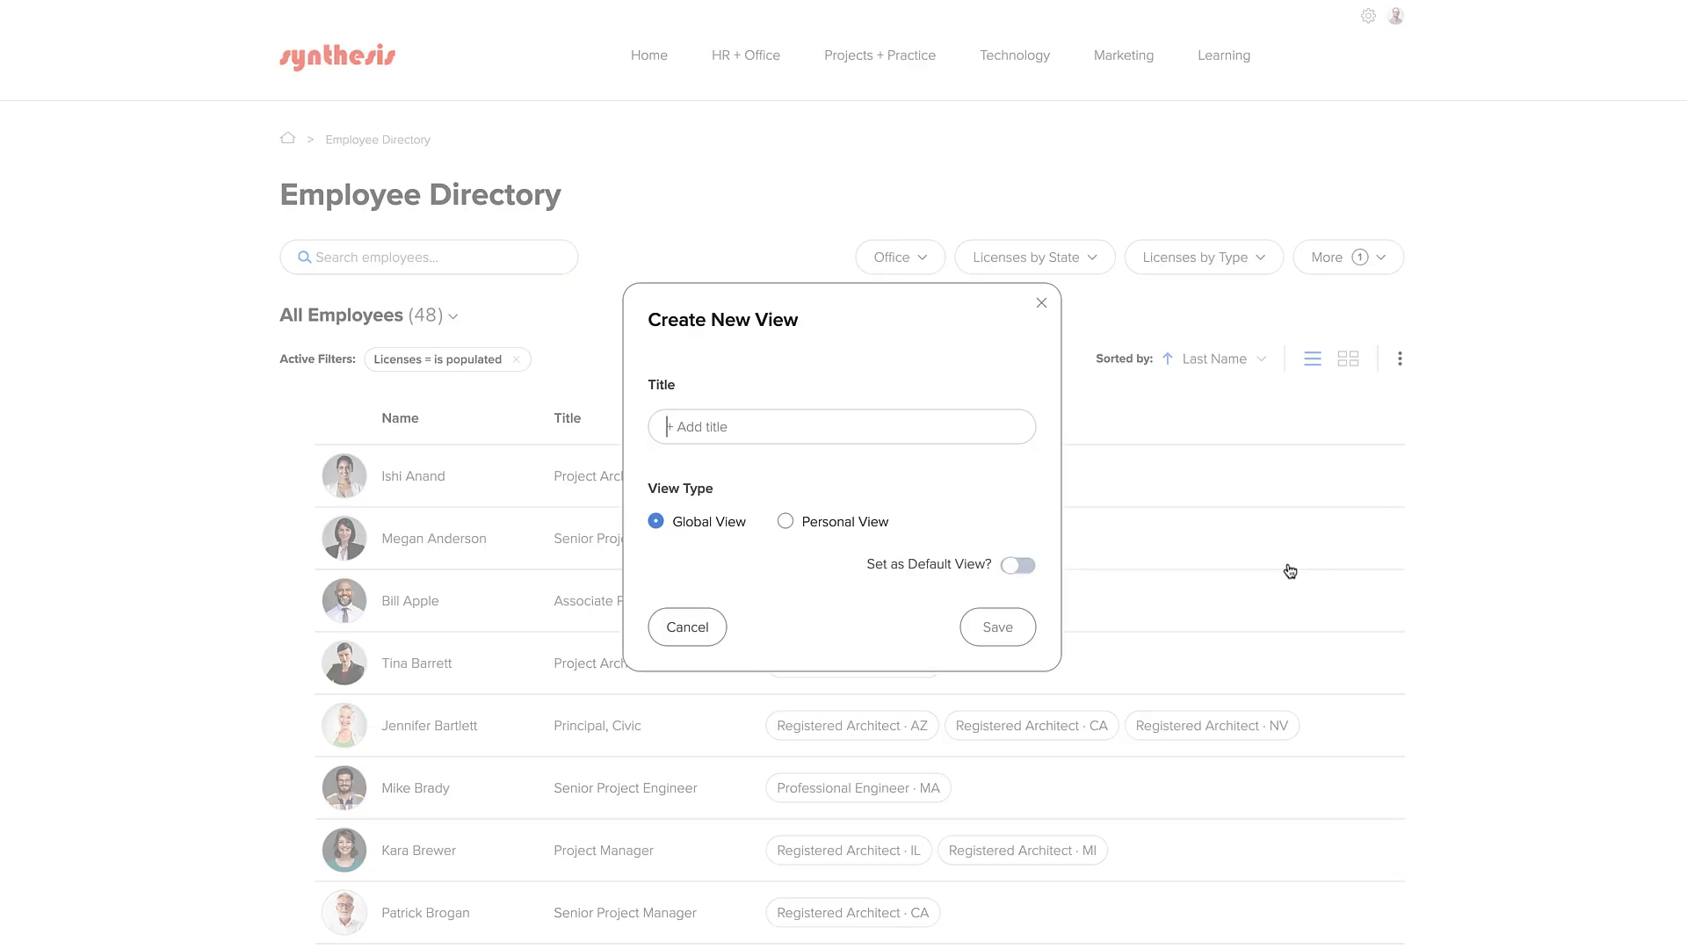
pyautogui.write('Licensed Professio')
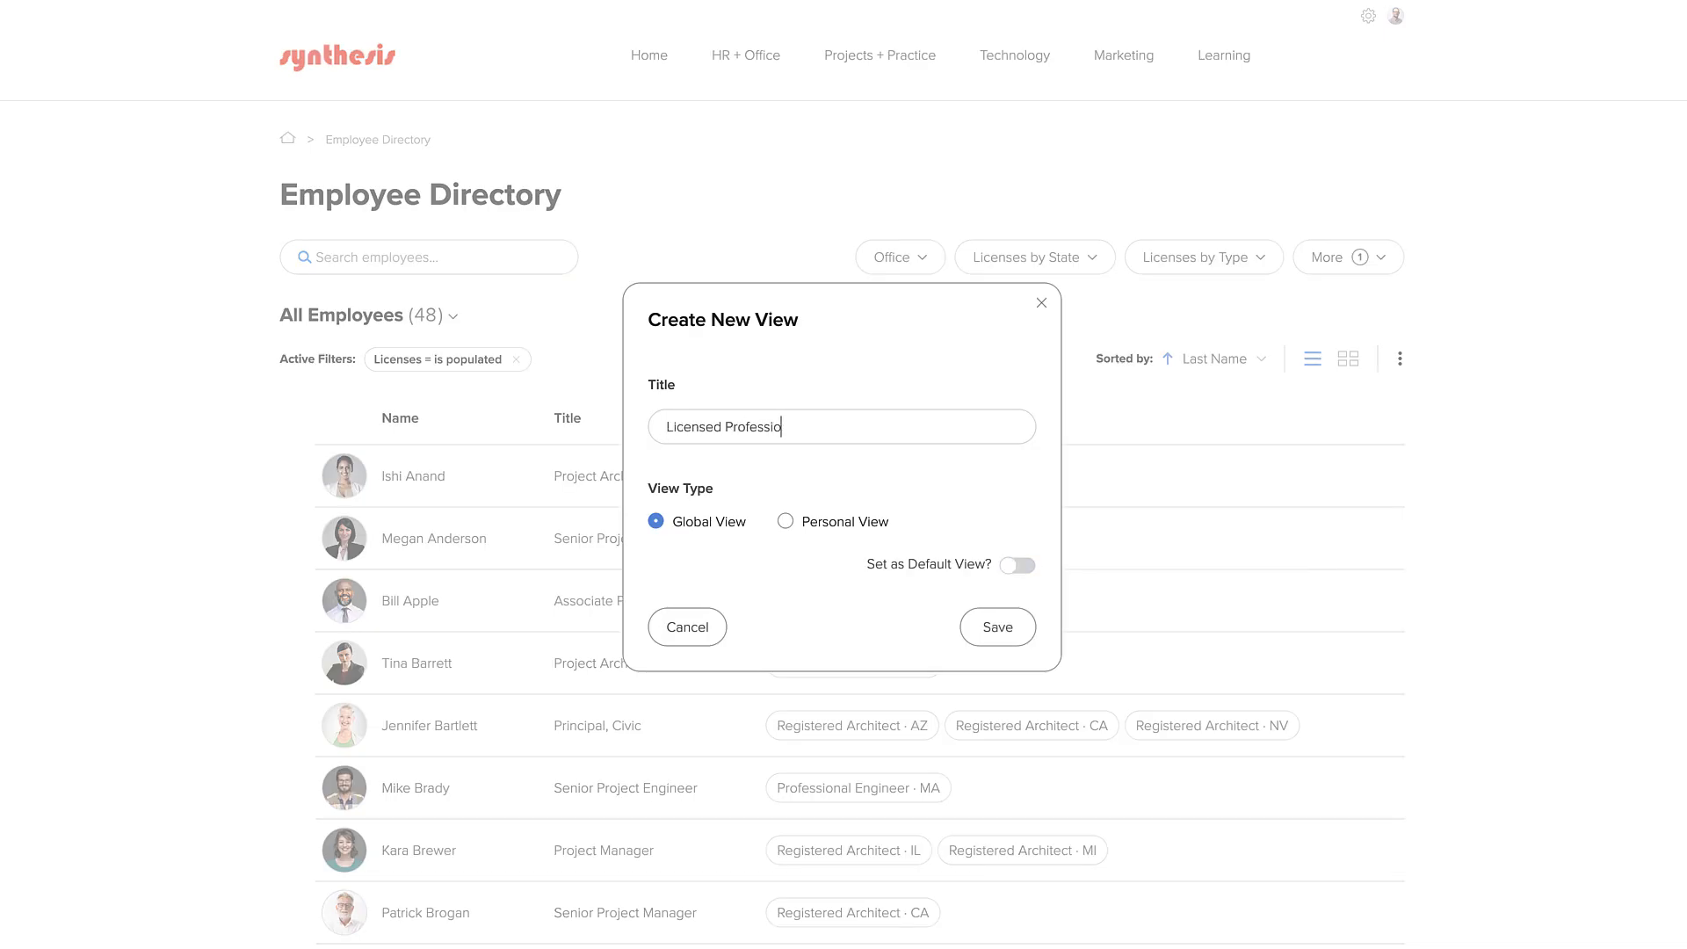
pyautogui.write('nals')
pyautogui.click(1000, 634)
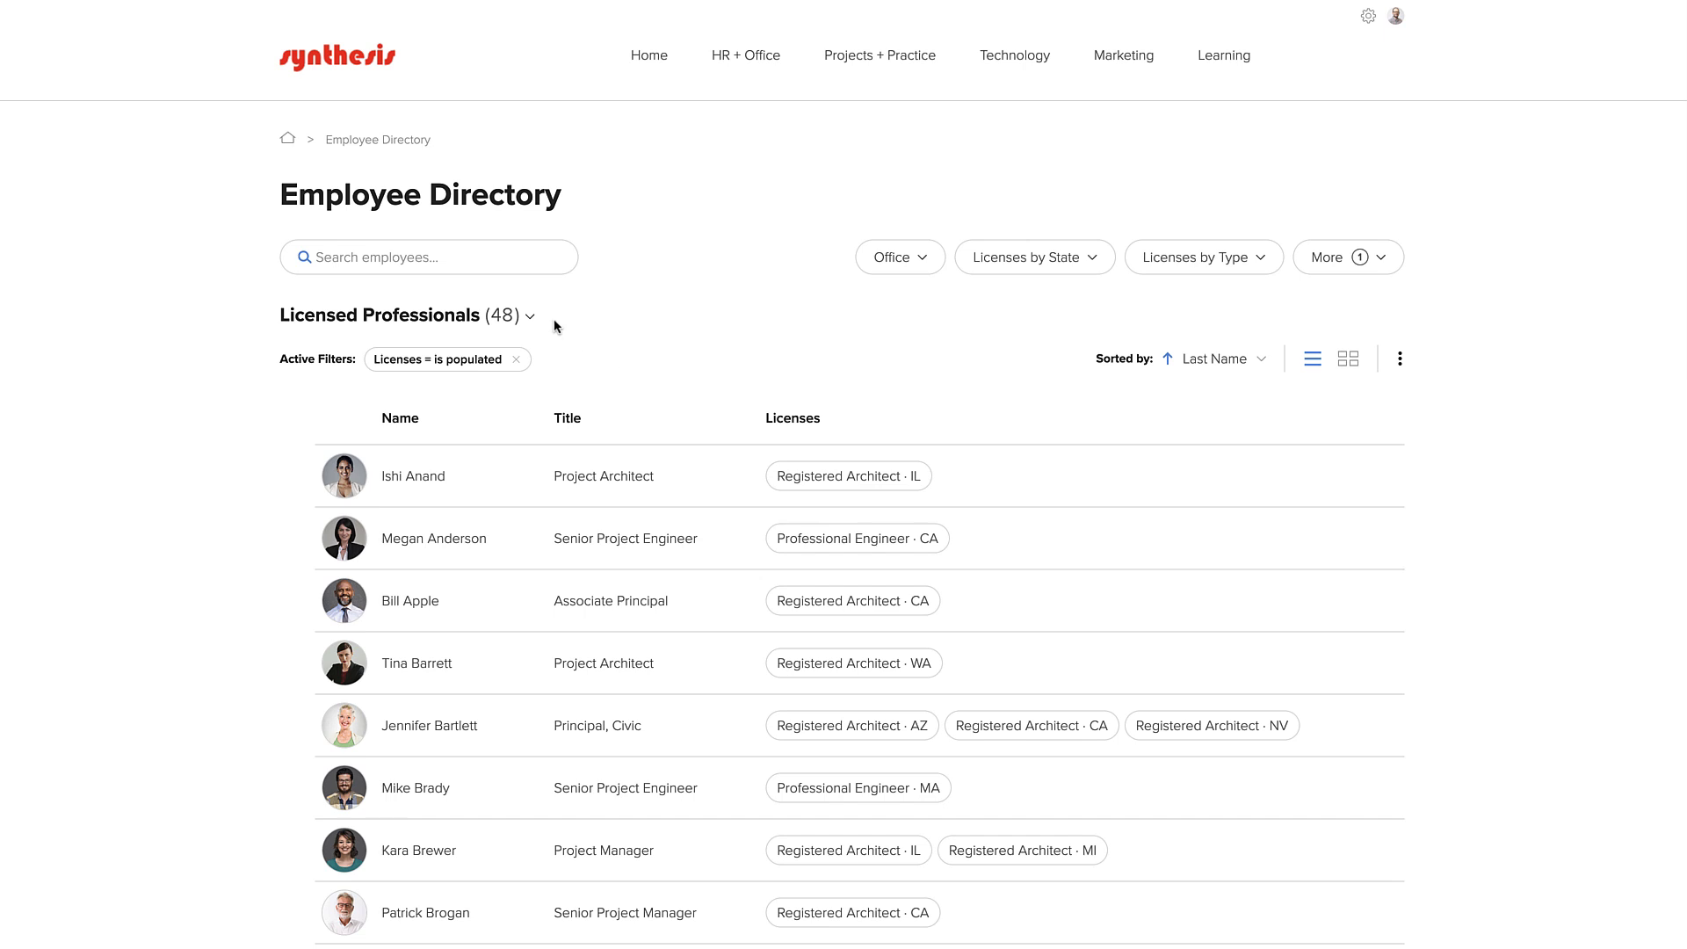
# Check the list of saved views and reopen the Employee Directory through the Home navigation to view its default
pyautogui.click(530, 317)
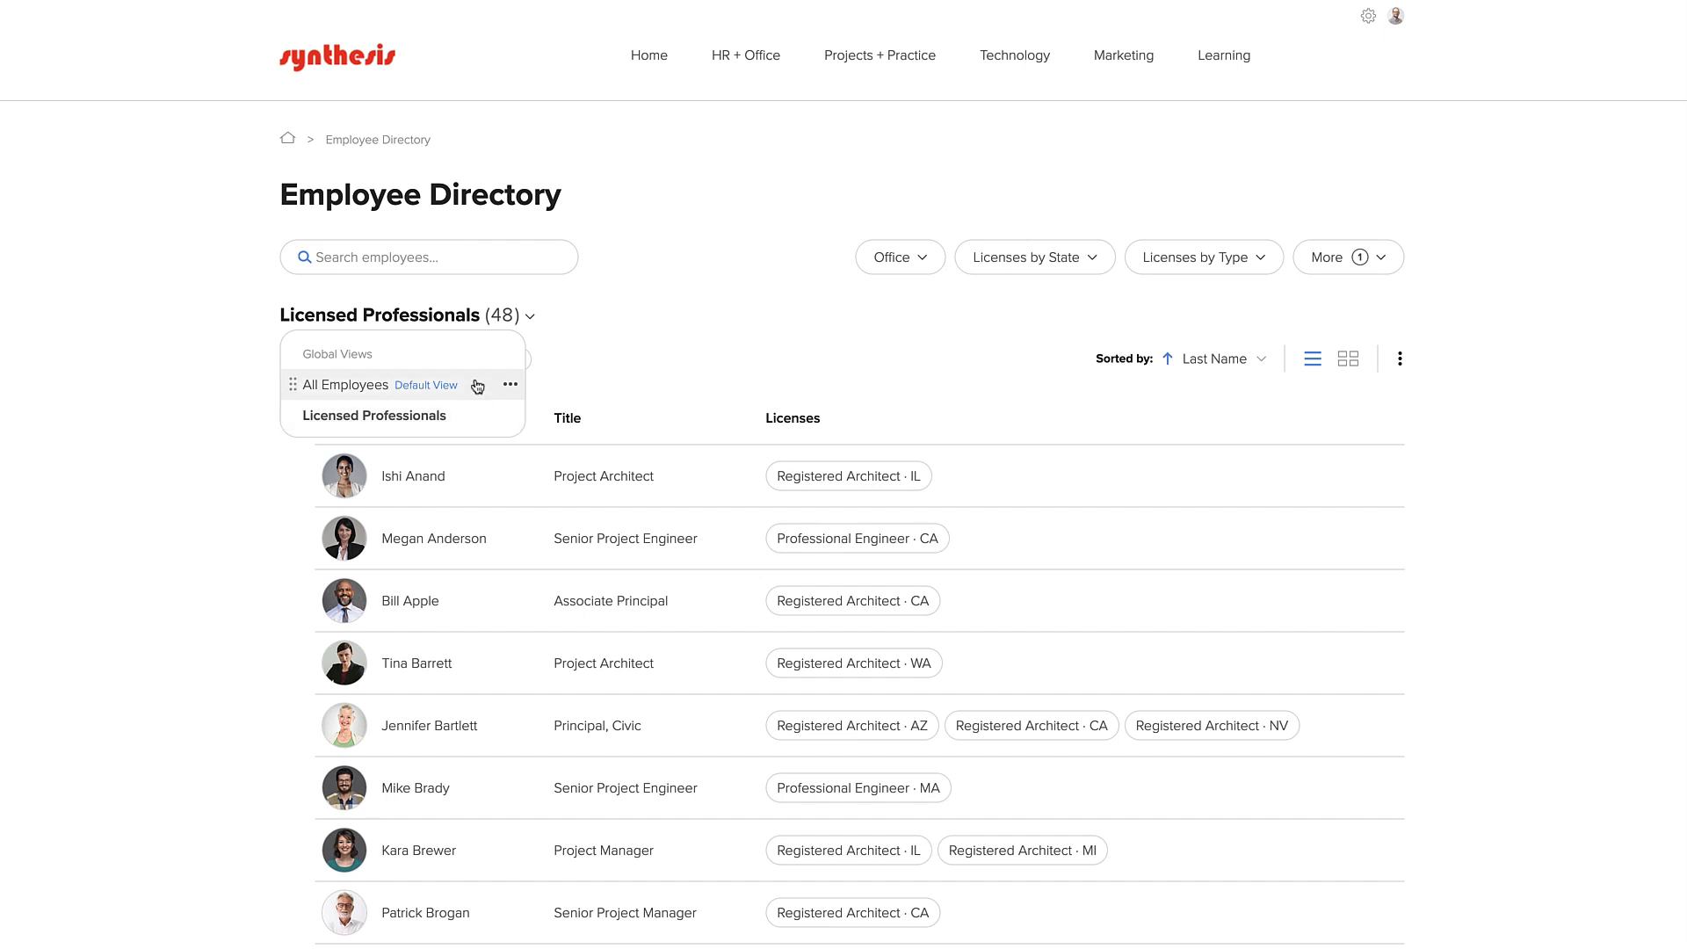
pyautogui.click(615, 318)
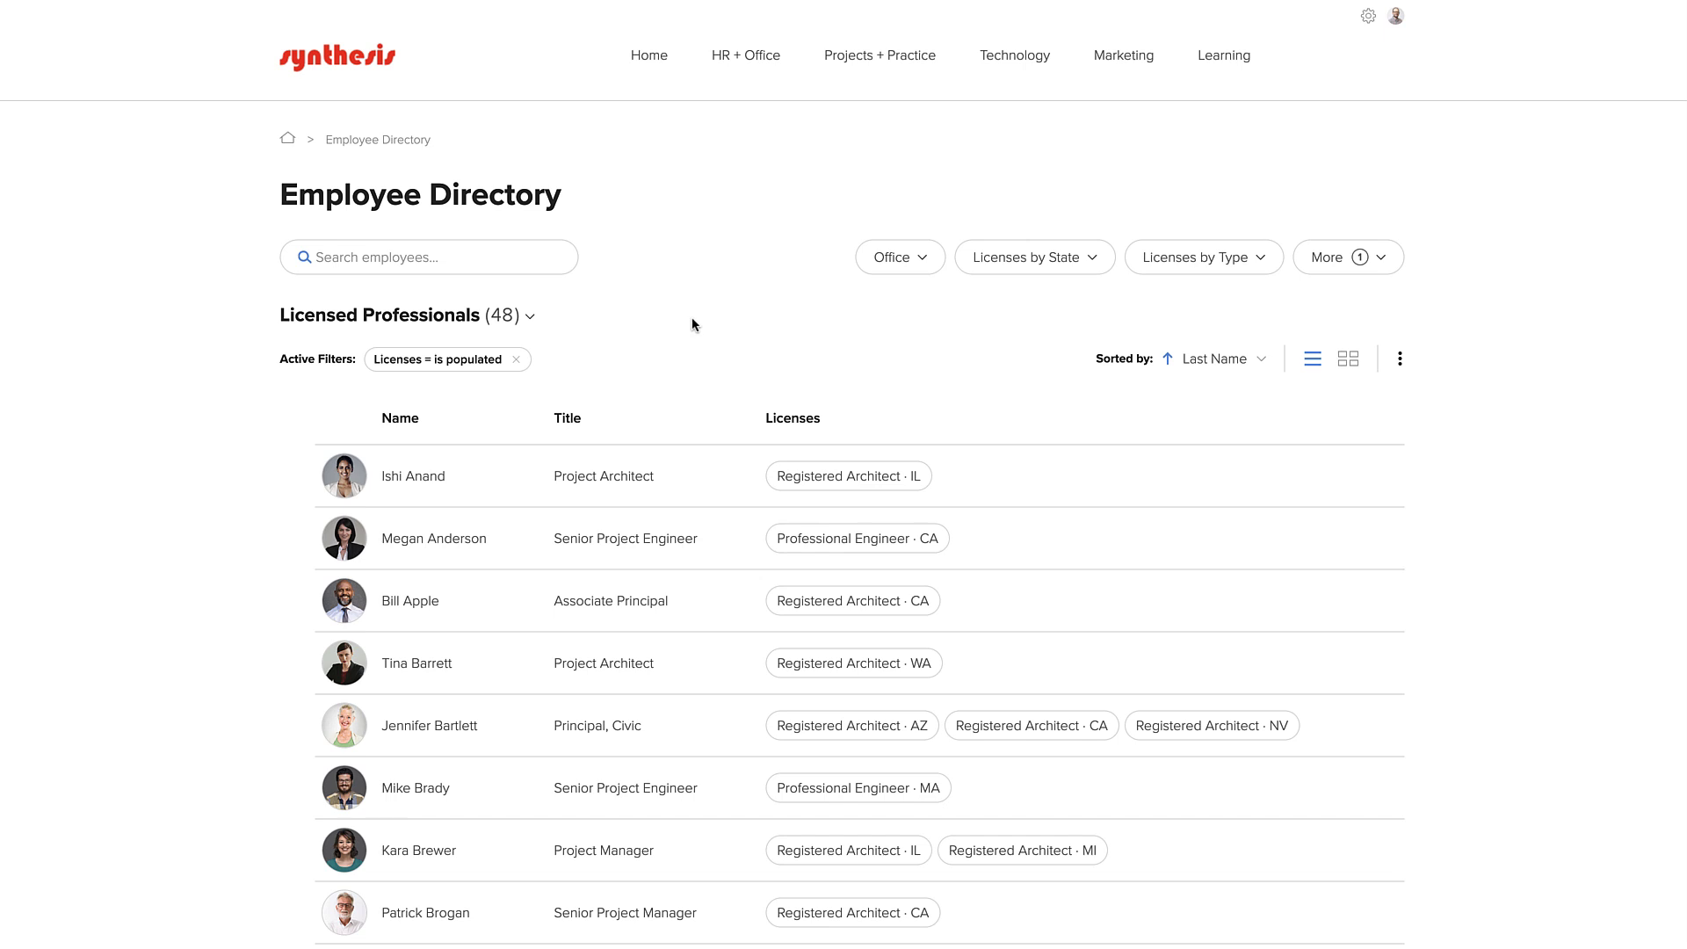
pyautogui.click(644, 50)
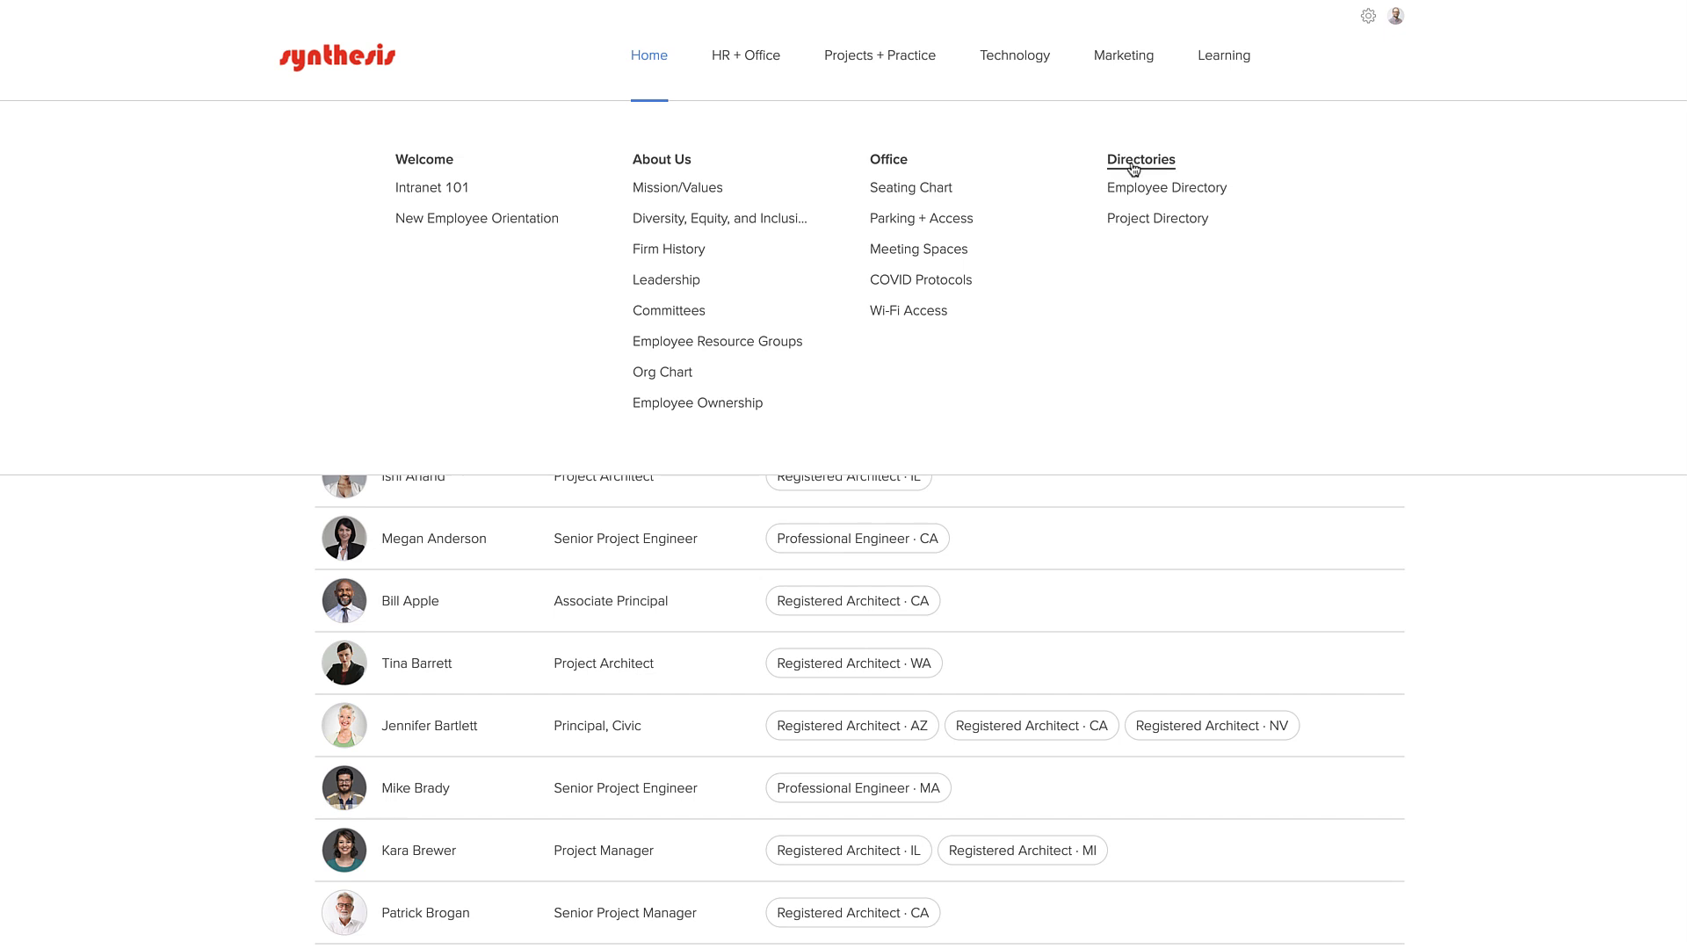
pyautogui.click(1134, 201)
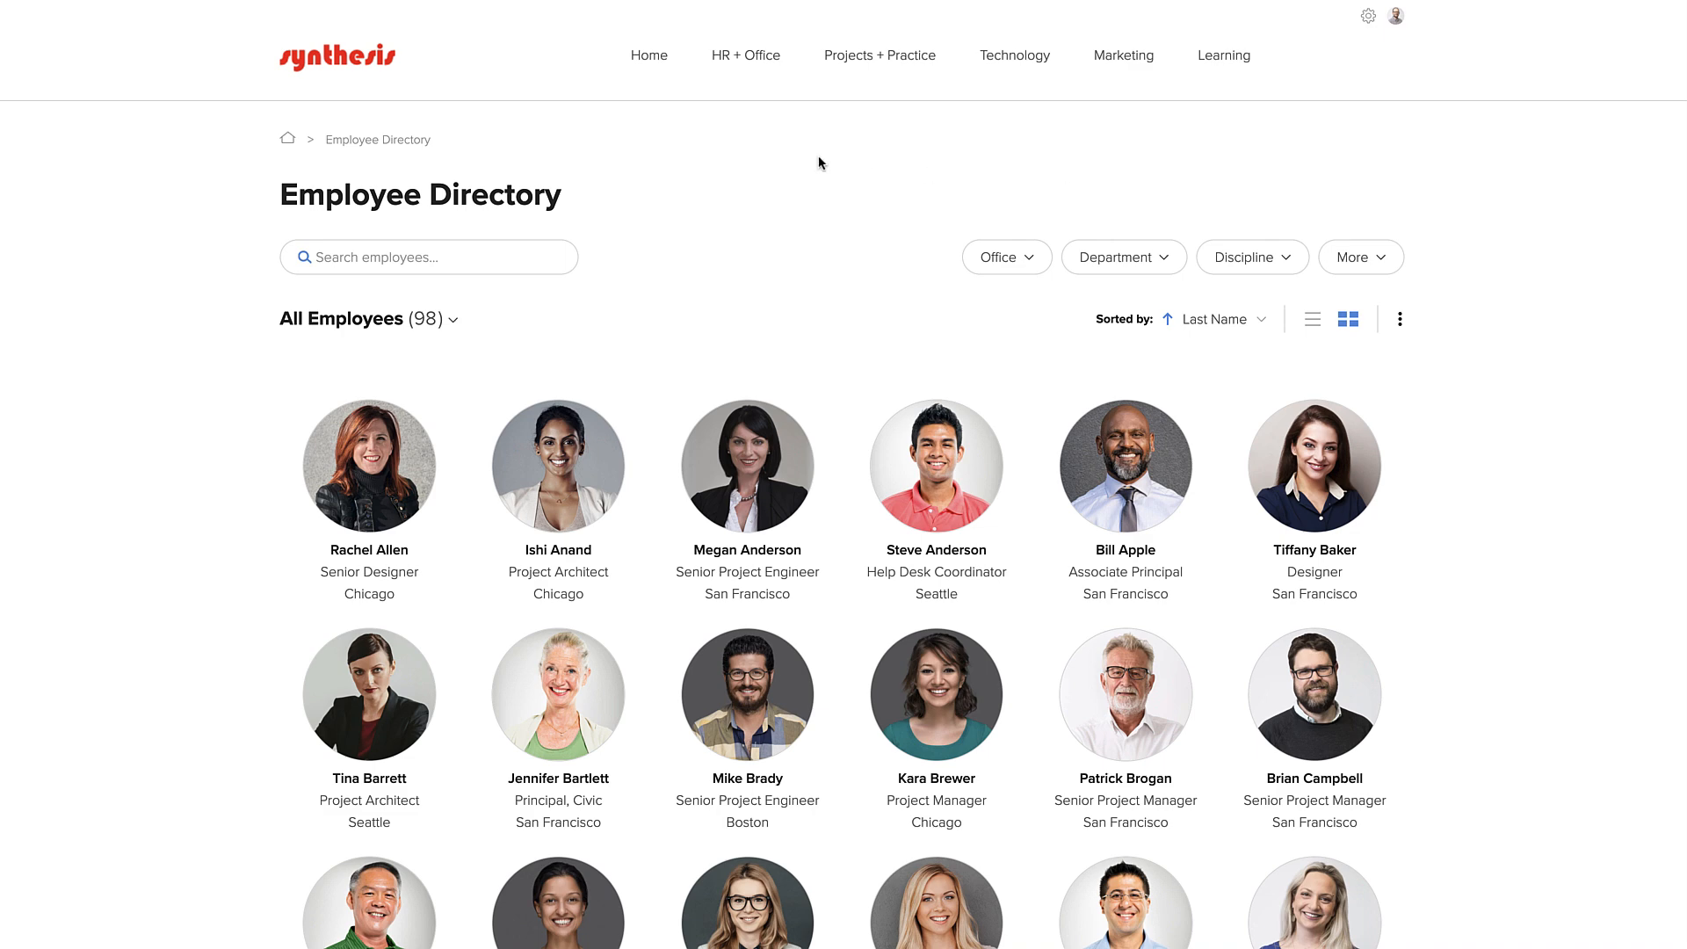
# On the Home page, use the Content Outliner to add a link under Directories to the Employee Directory > Licensed Professionals view, and close the outliner
pyautogui.click(647, 57)
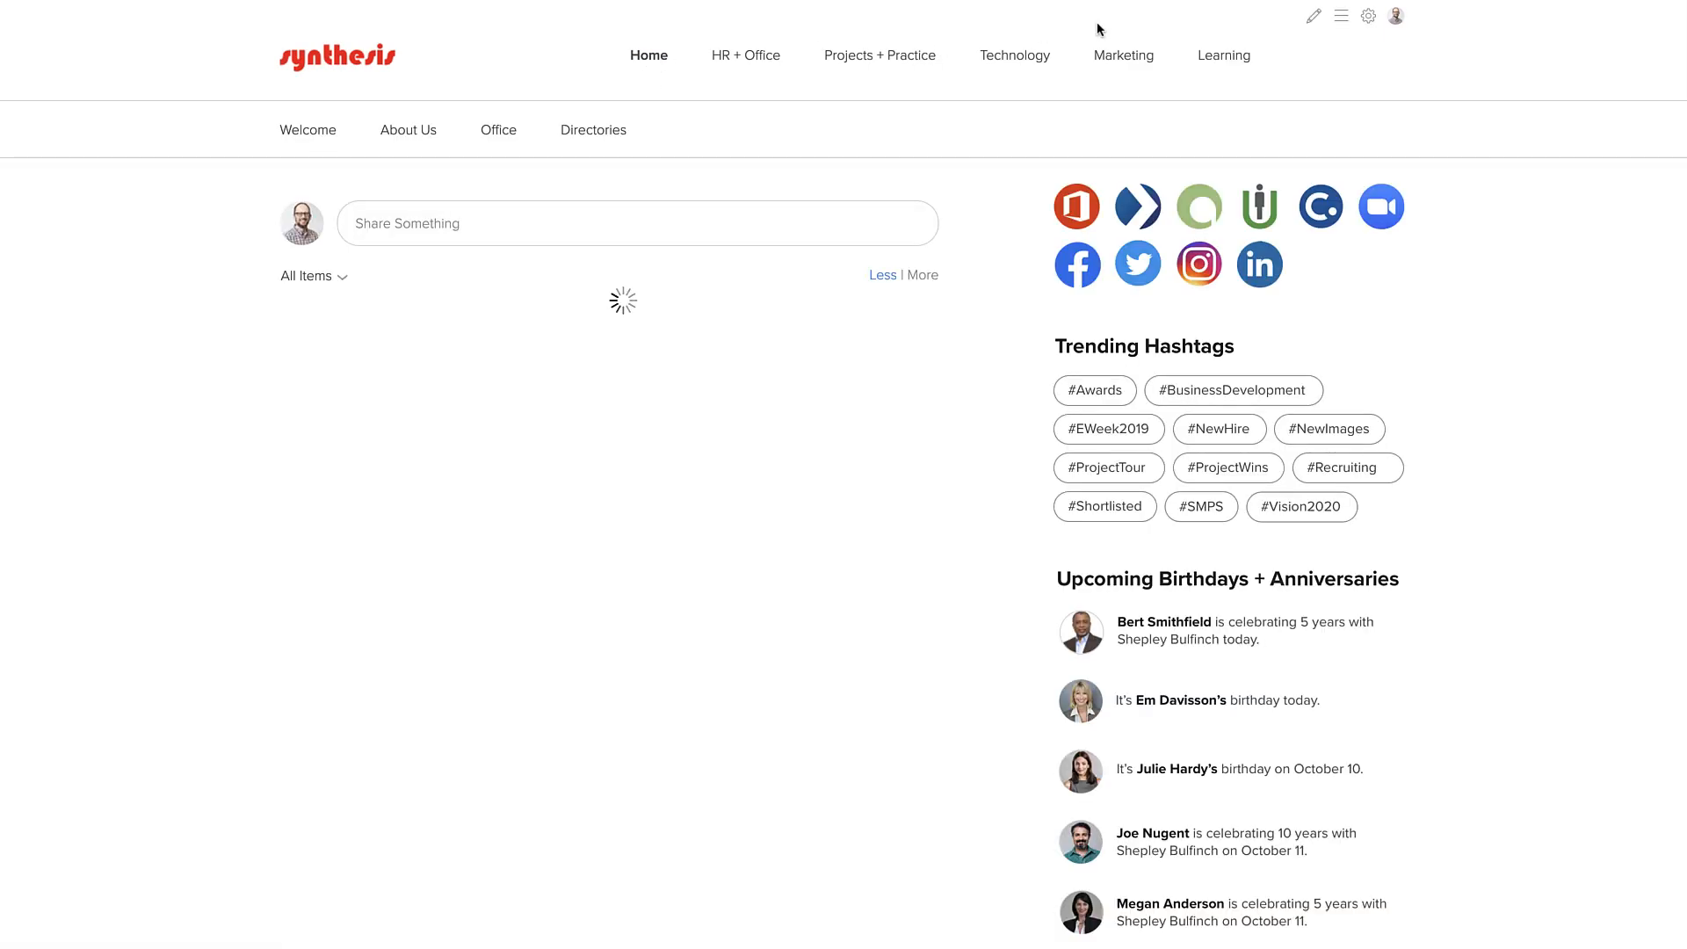
pyautogui.click(1342, 17)
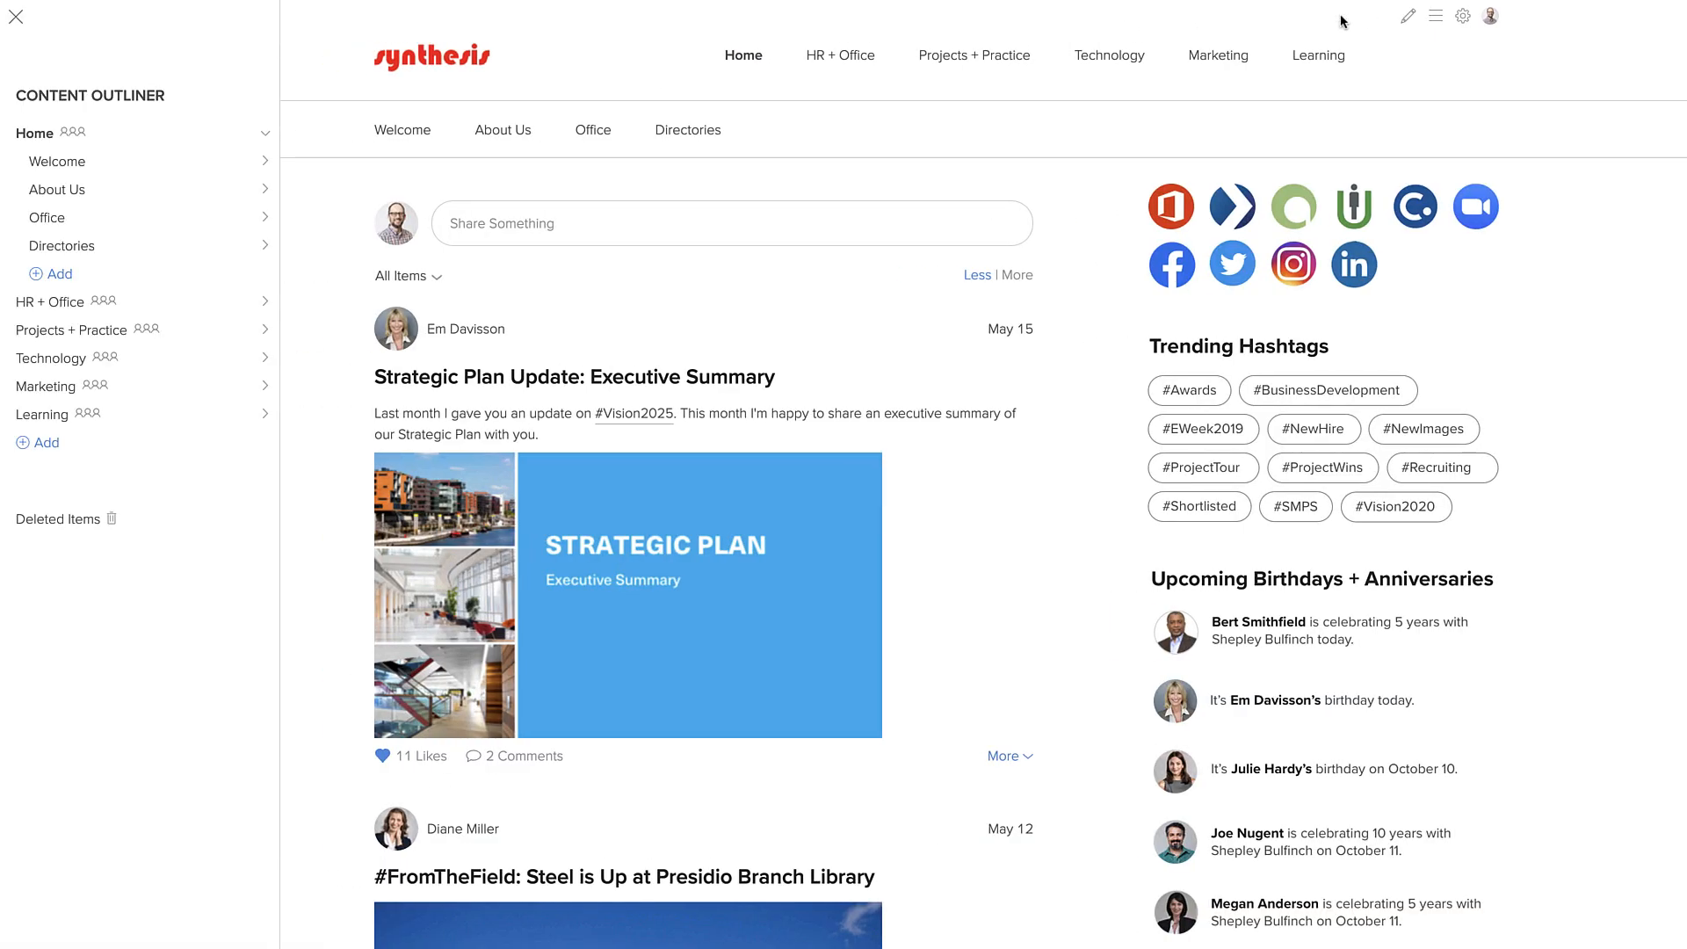
pyautogui.click(264, 251)
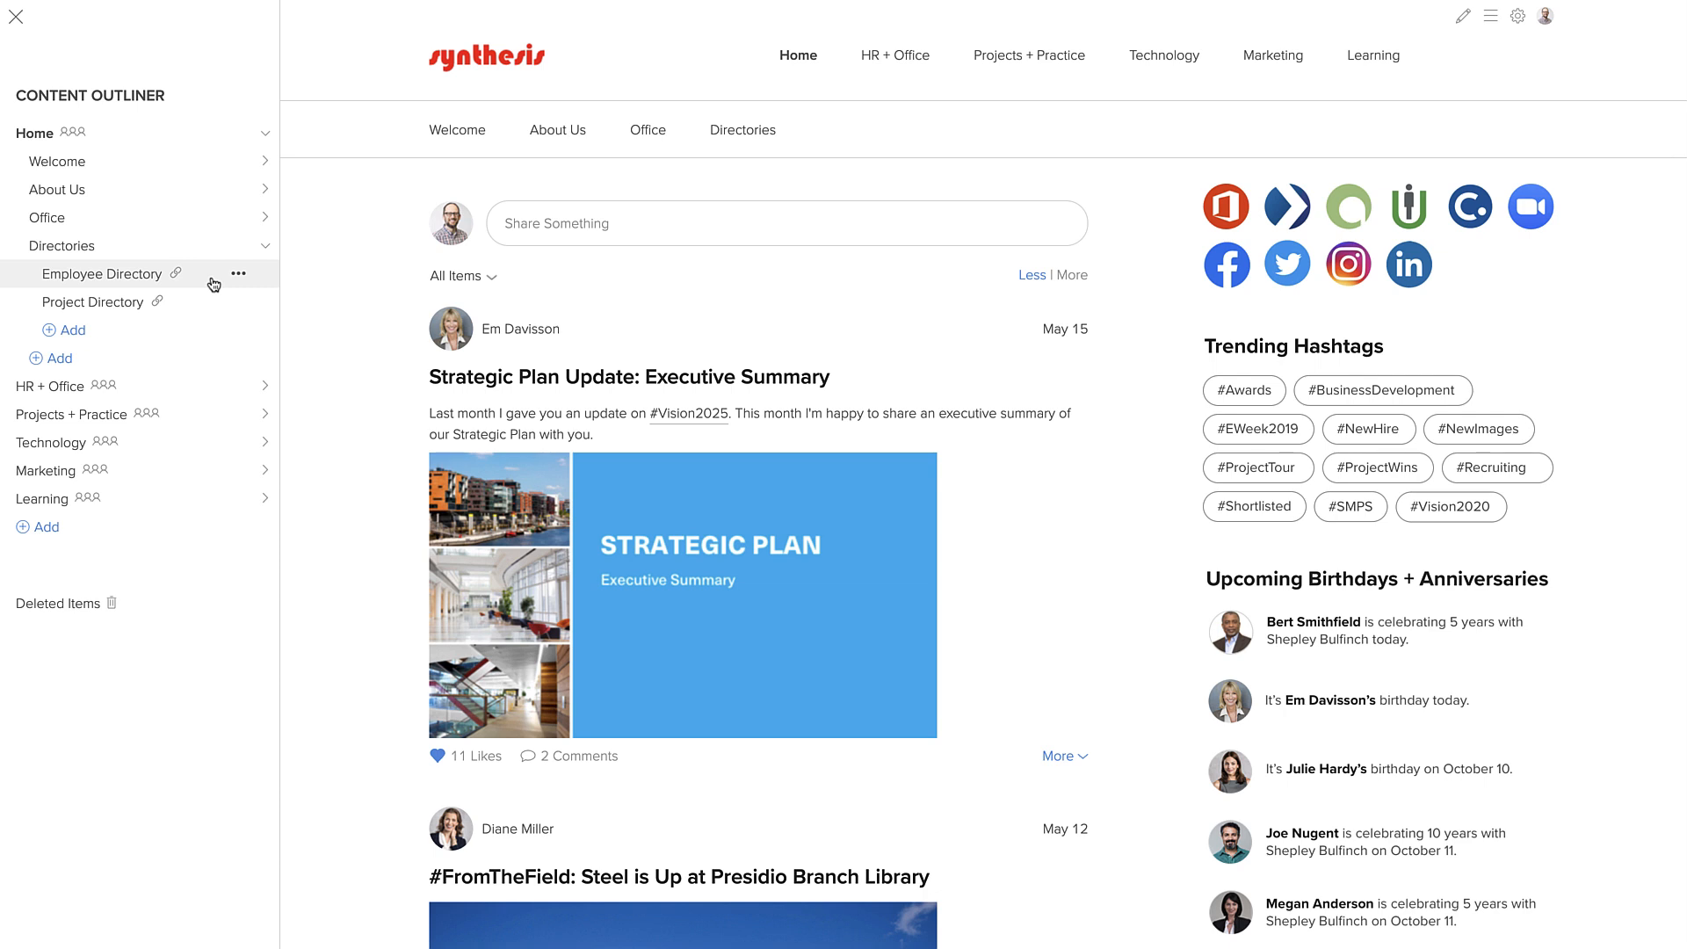
pyautogui.click(73, 331)
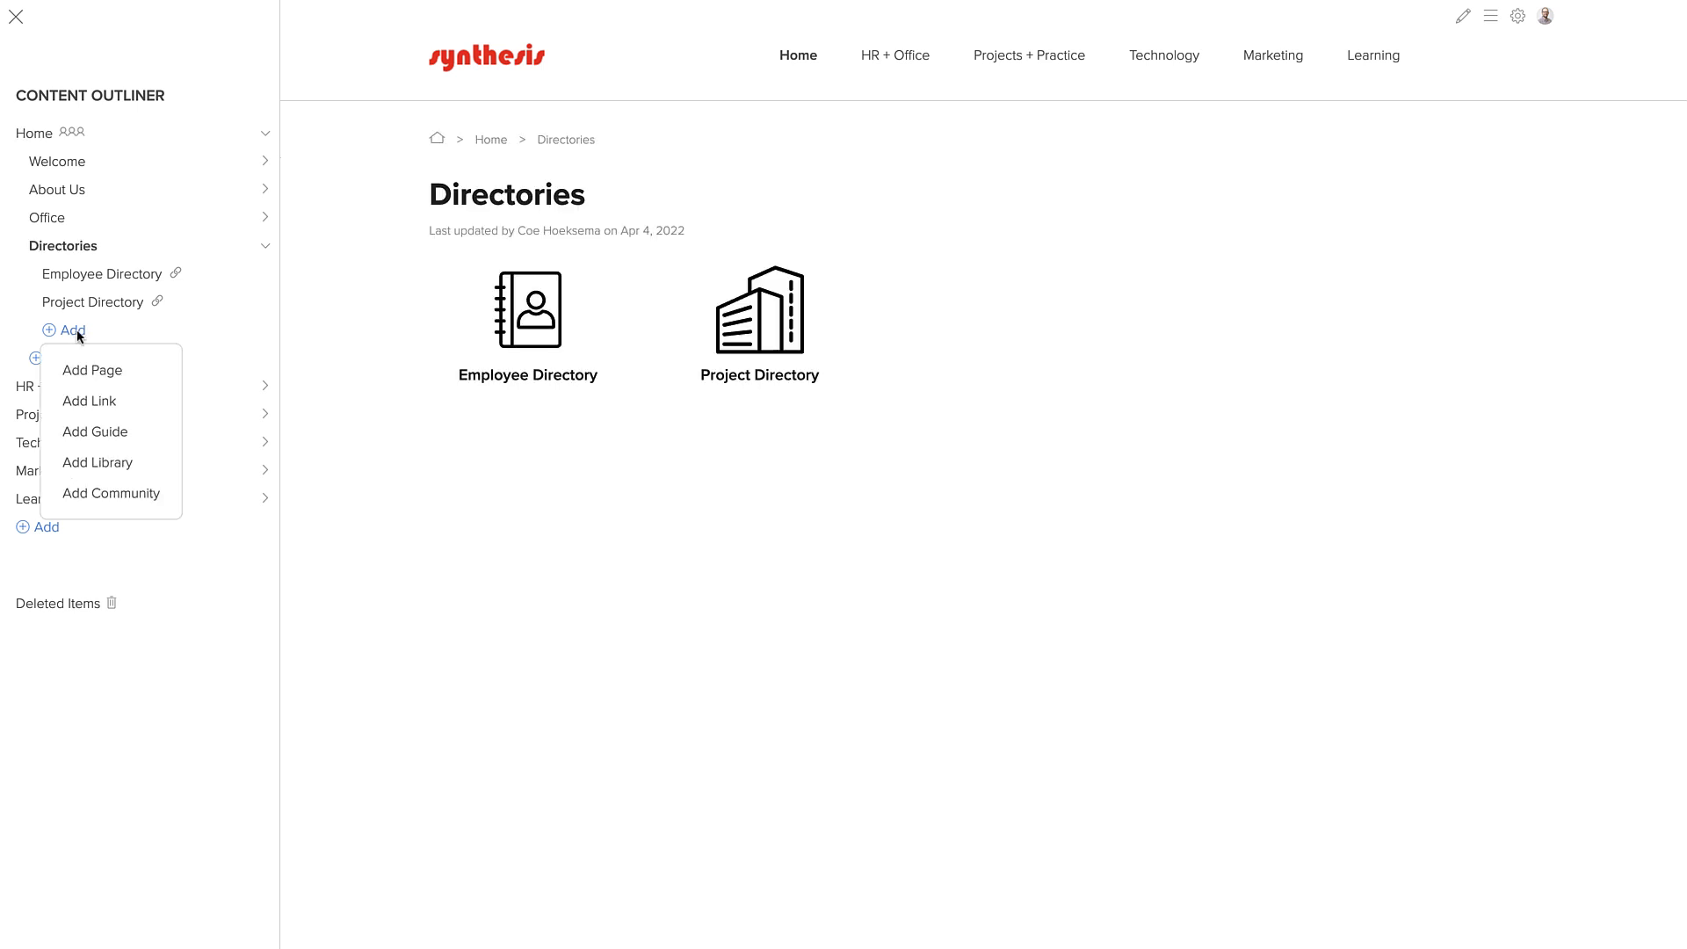
pyautogui.click(91, 400)
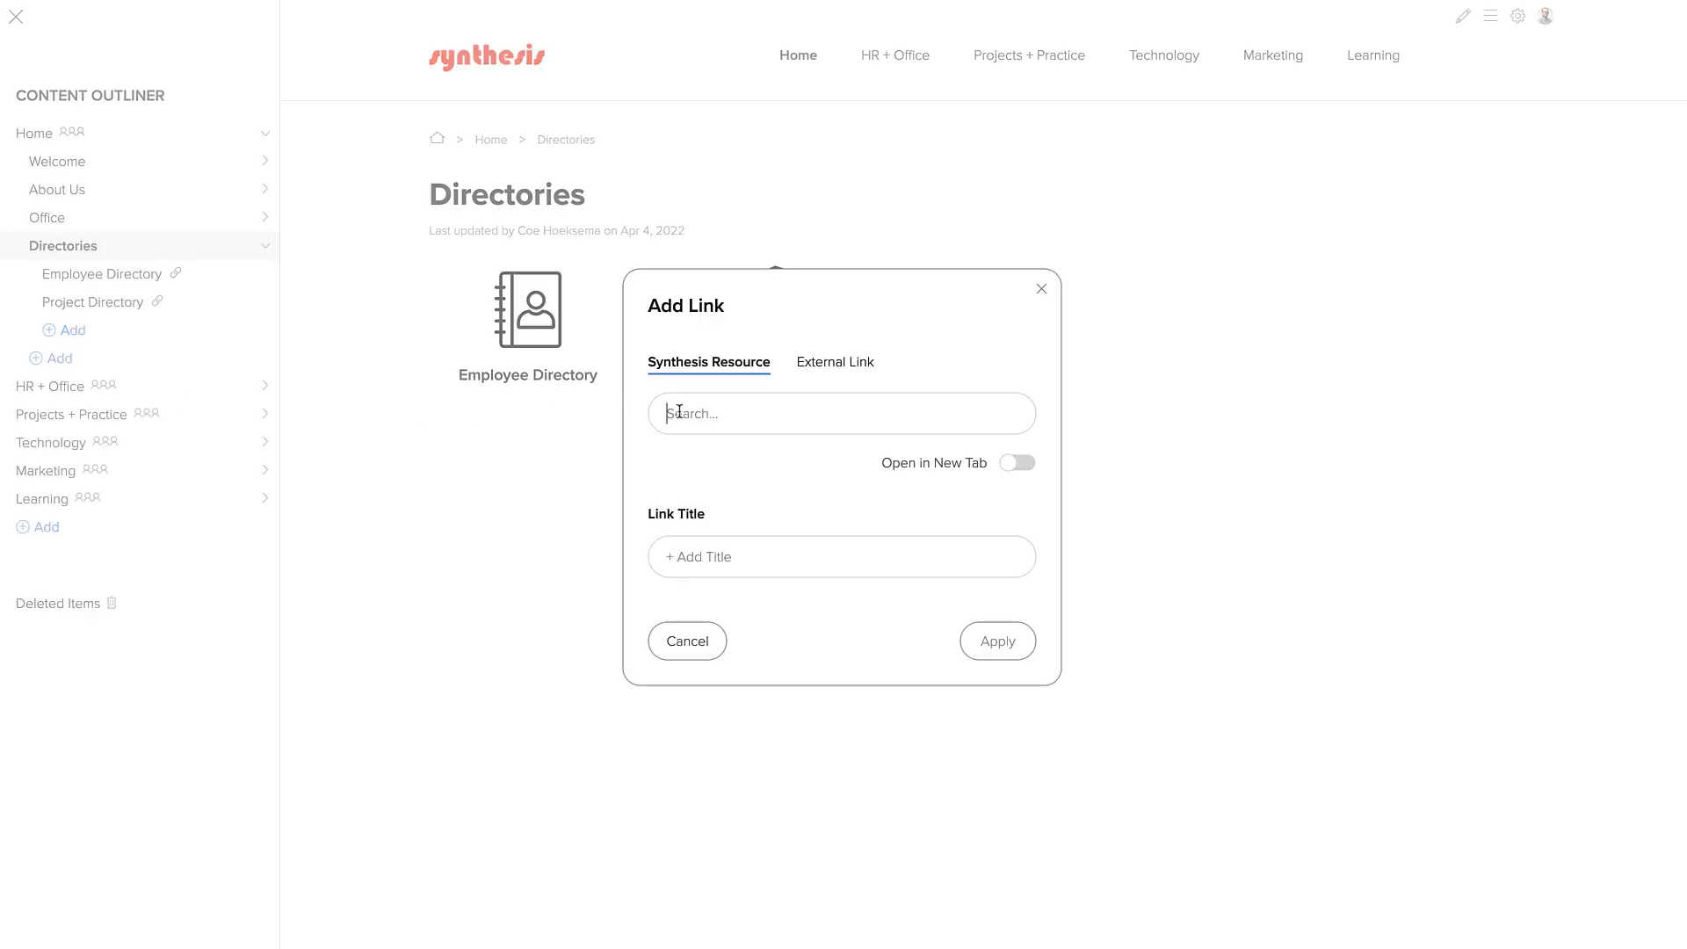
pyautogui.write('license')
pyautogui.click(764, 475)
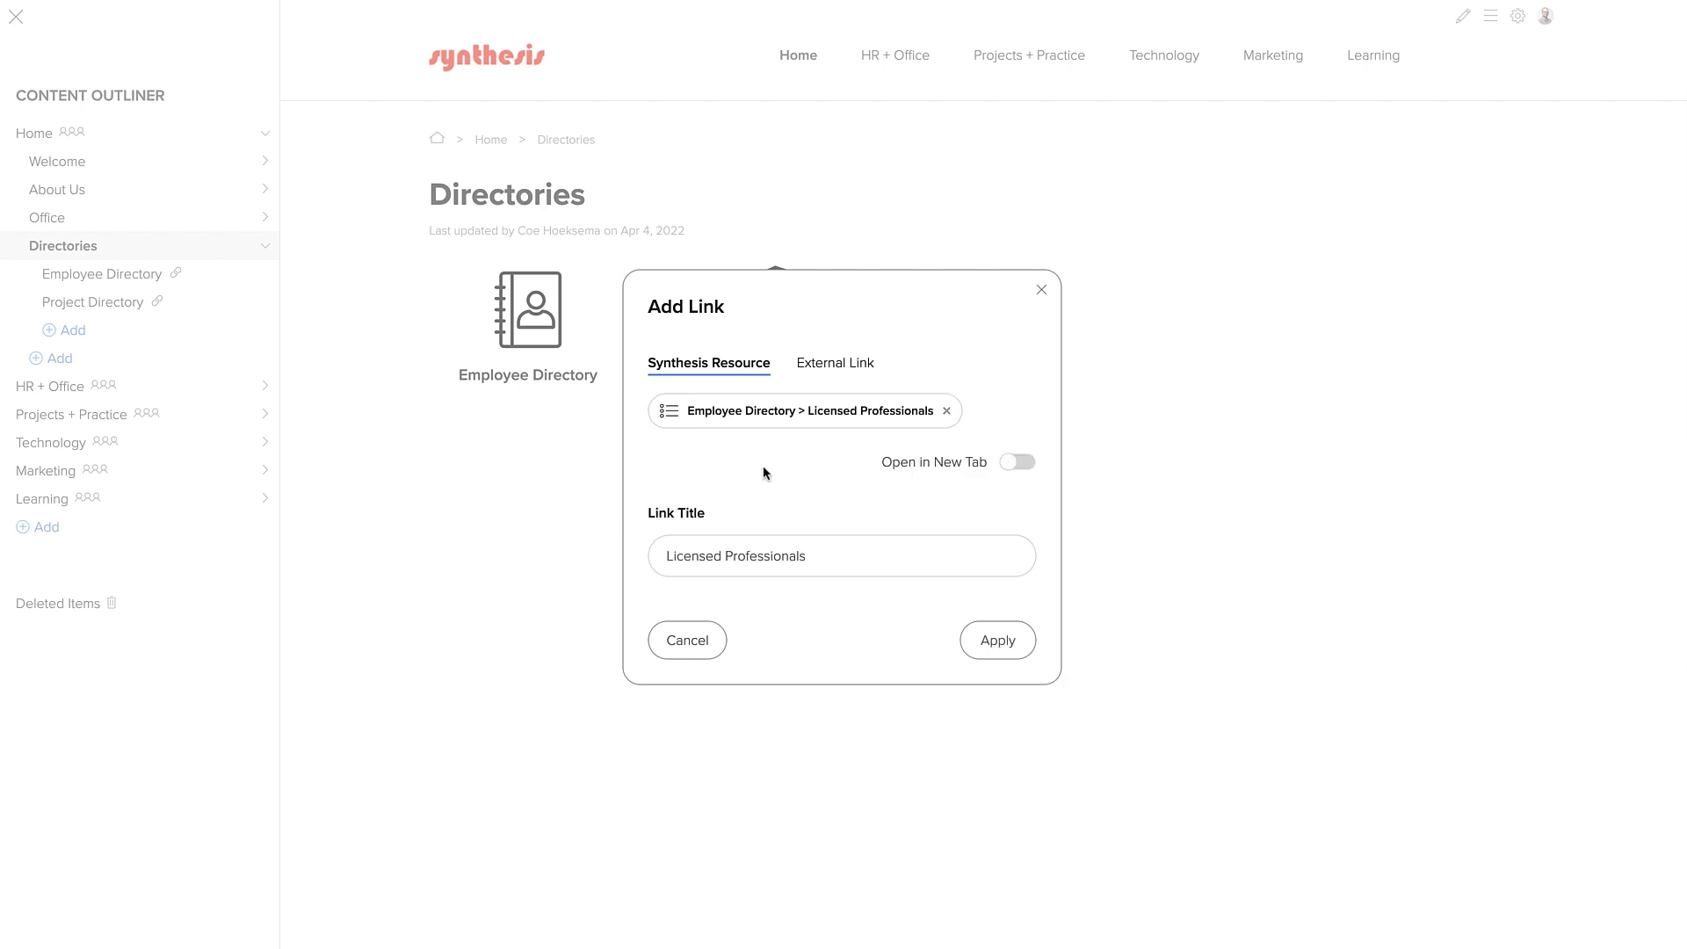
pyautogui.click(982, 639)
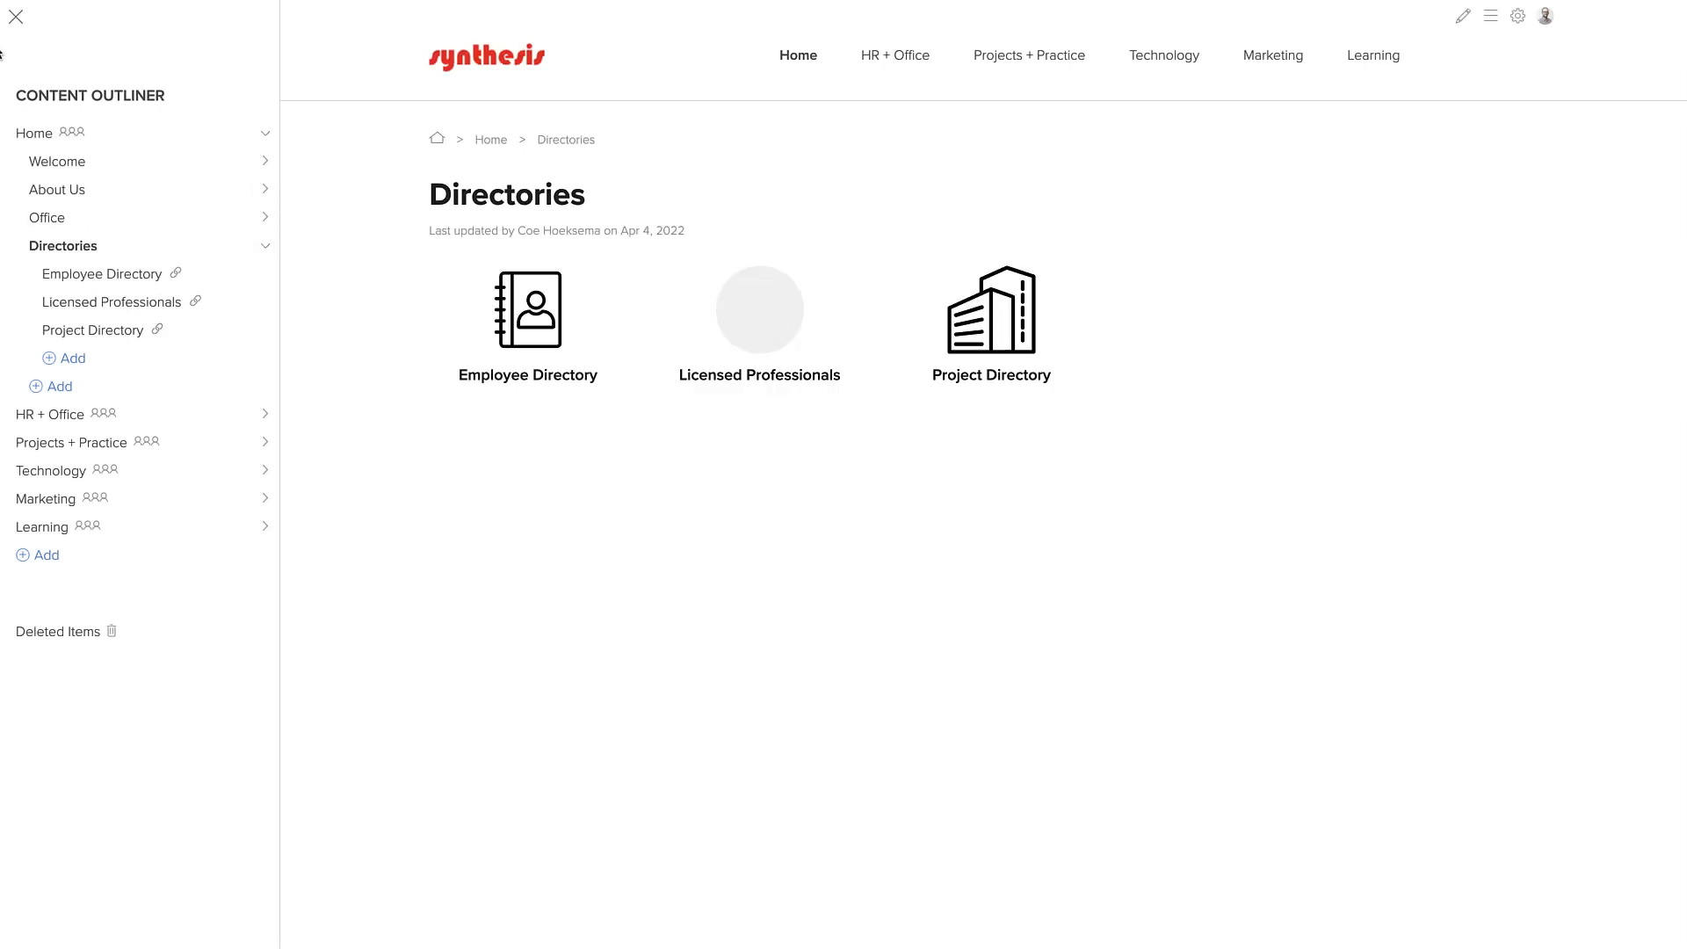
pyautogui.click(10, 17)
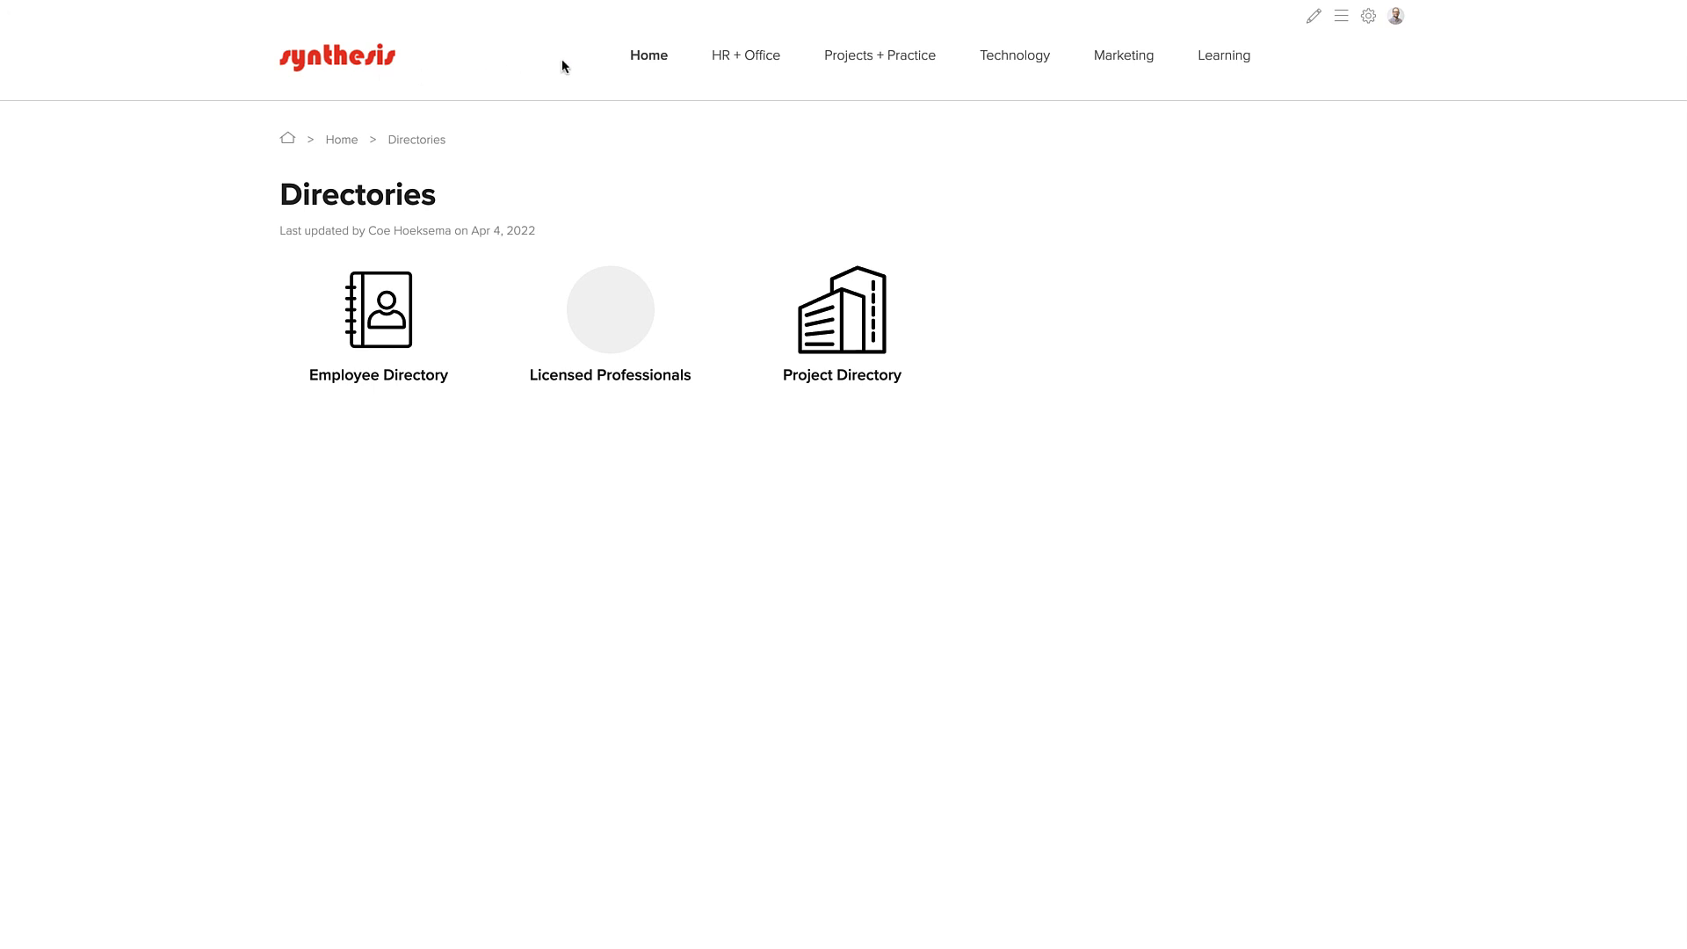
# Open Licensed Professionals from the Home navigation and examine the domain, view number and view name in its URL
pyautogui.moveTo(656, 65)
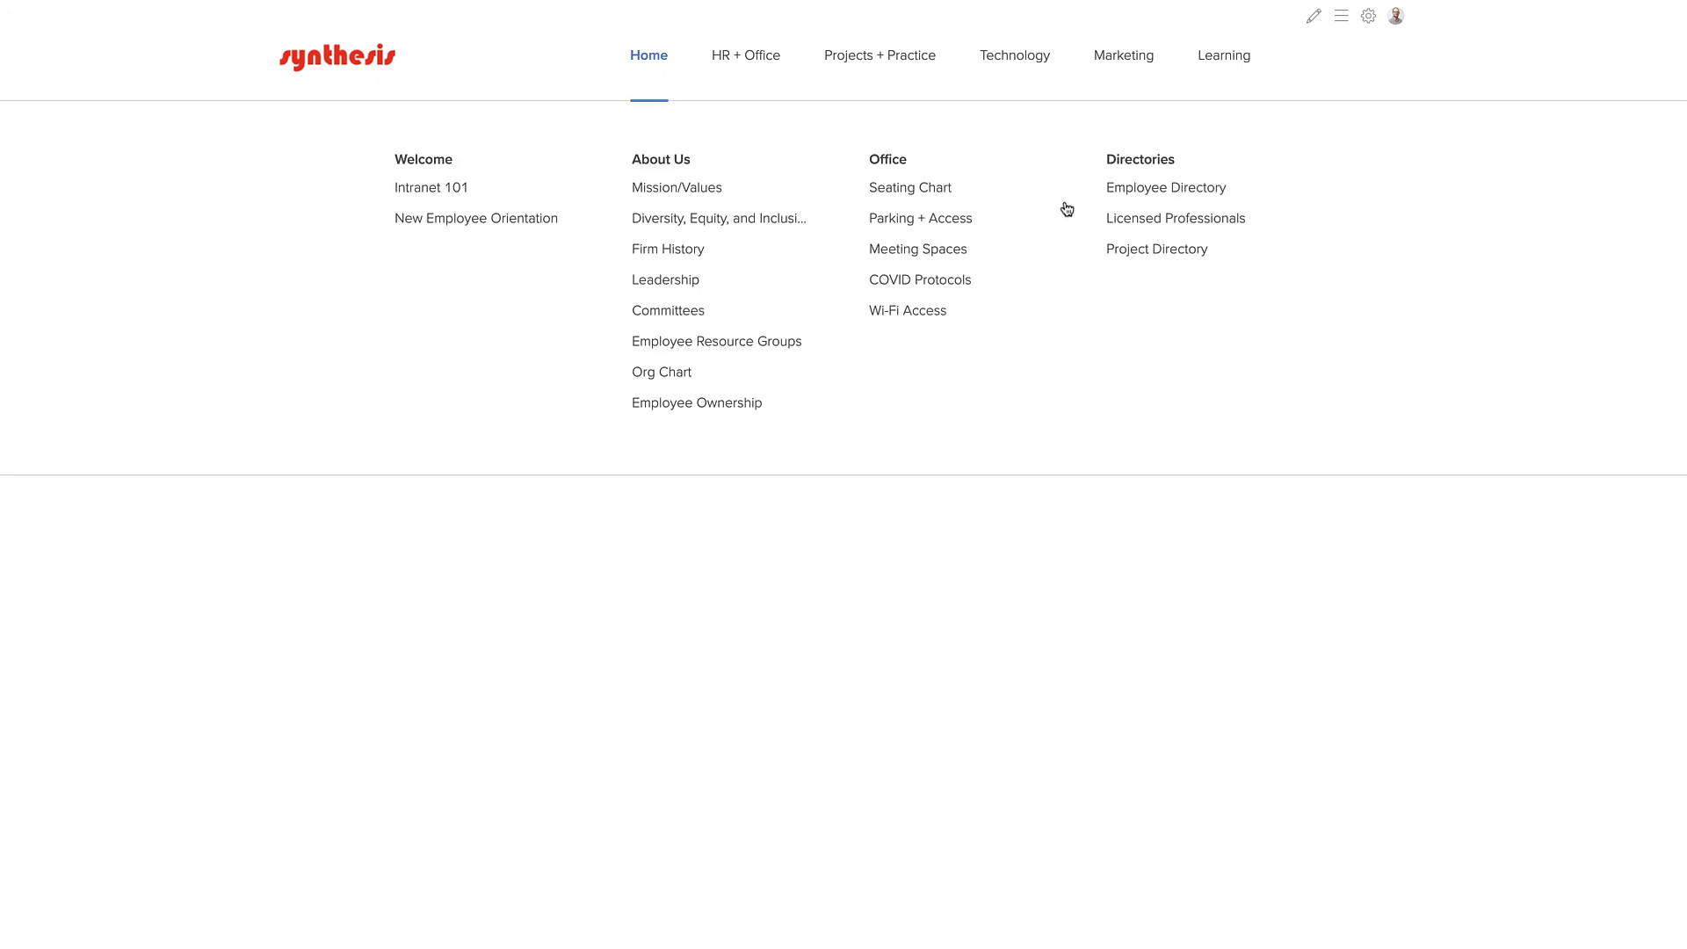
pyautogui.click(1131, 231)
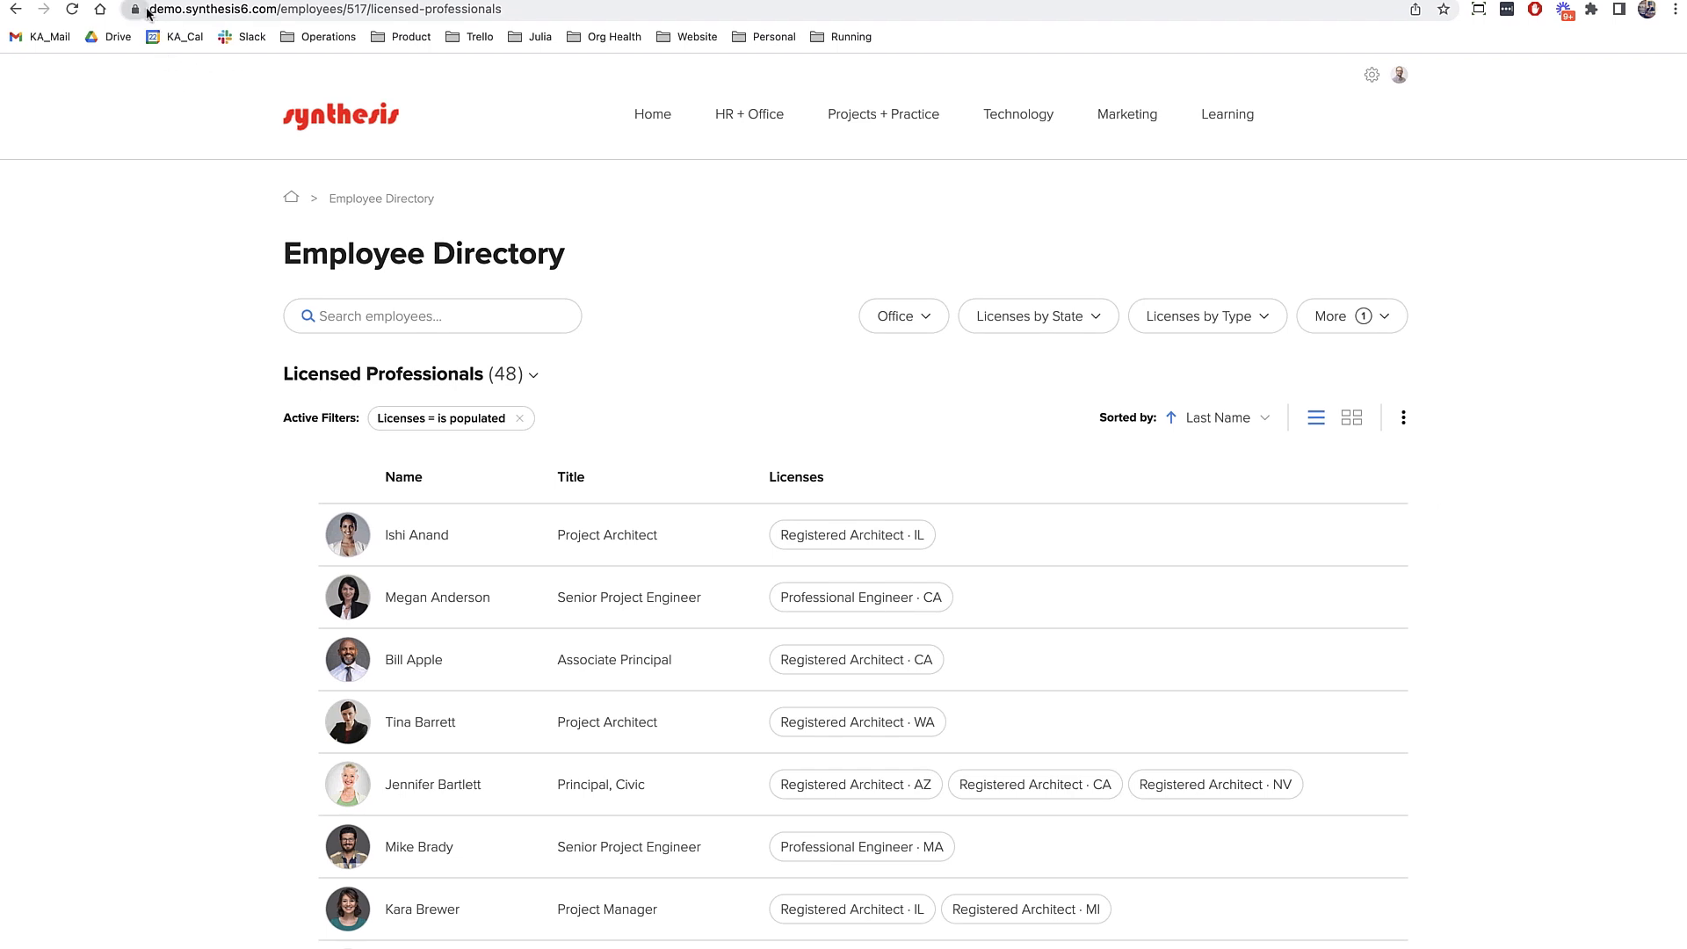
pyautogui.moveTo(151, 9); pyautogui.dragTo(324, 11)
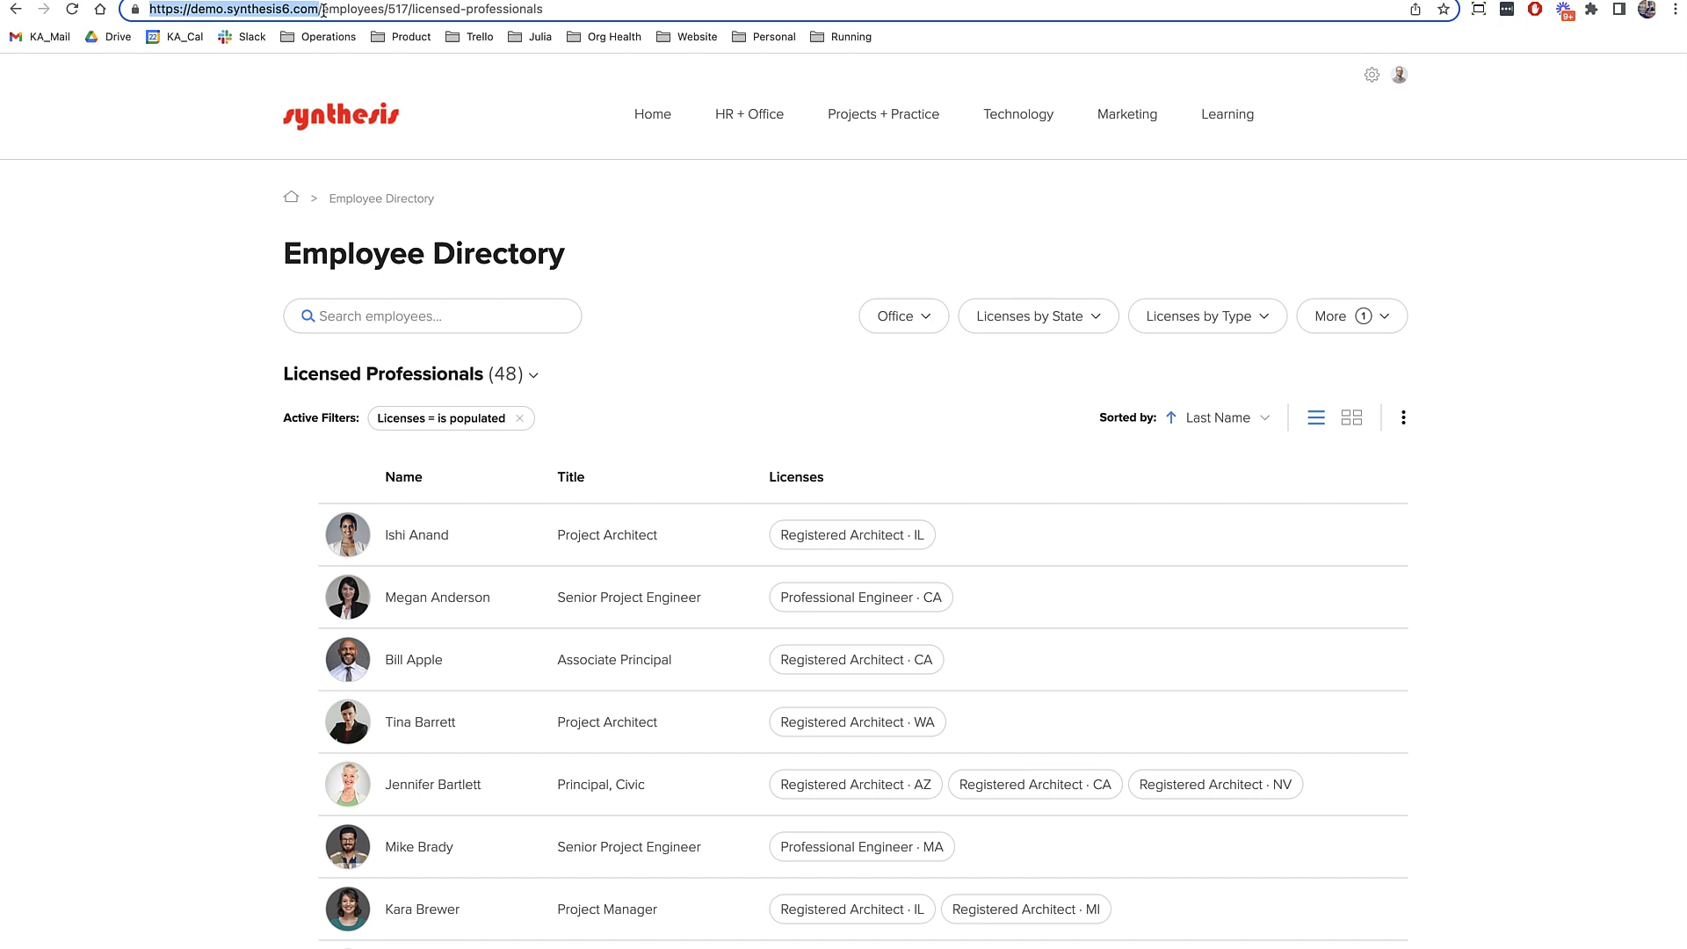
pyautogui.moveTo(321, 10); pyautogui.dragTo(405, 11)
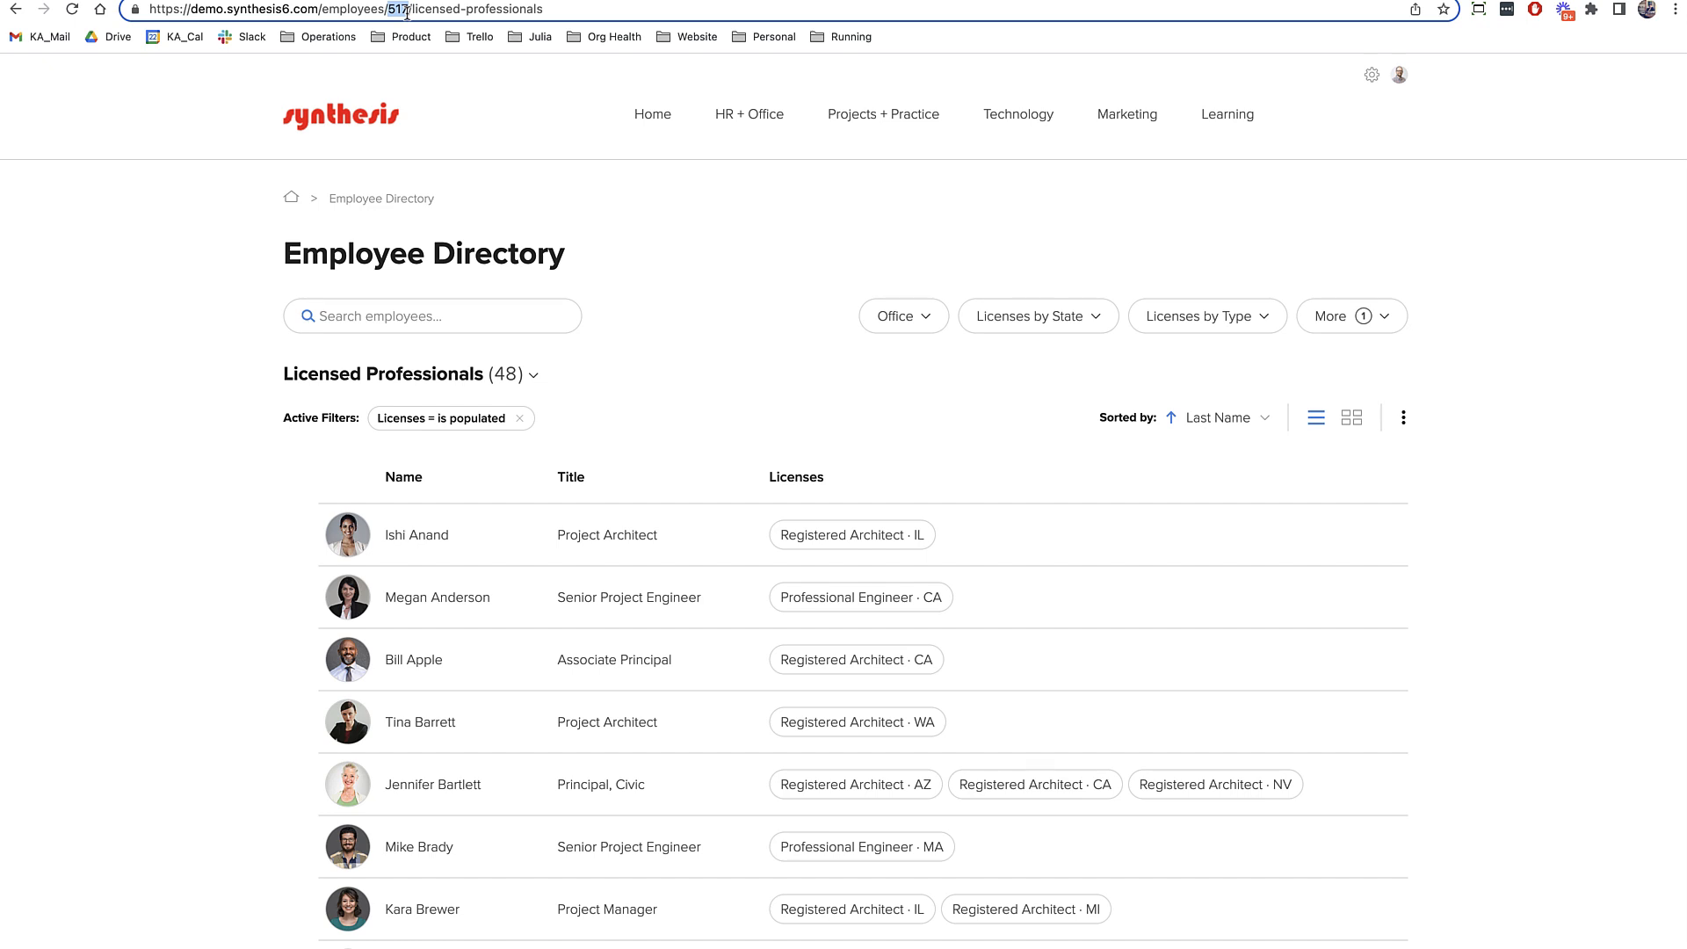
pyautogui.moveTo(411, 10); pyautogui.dragTo(566, 14)
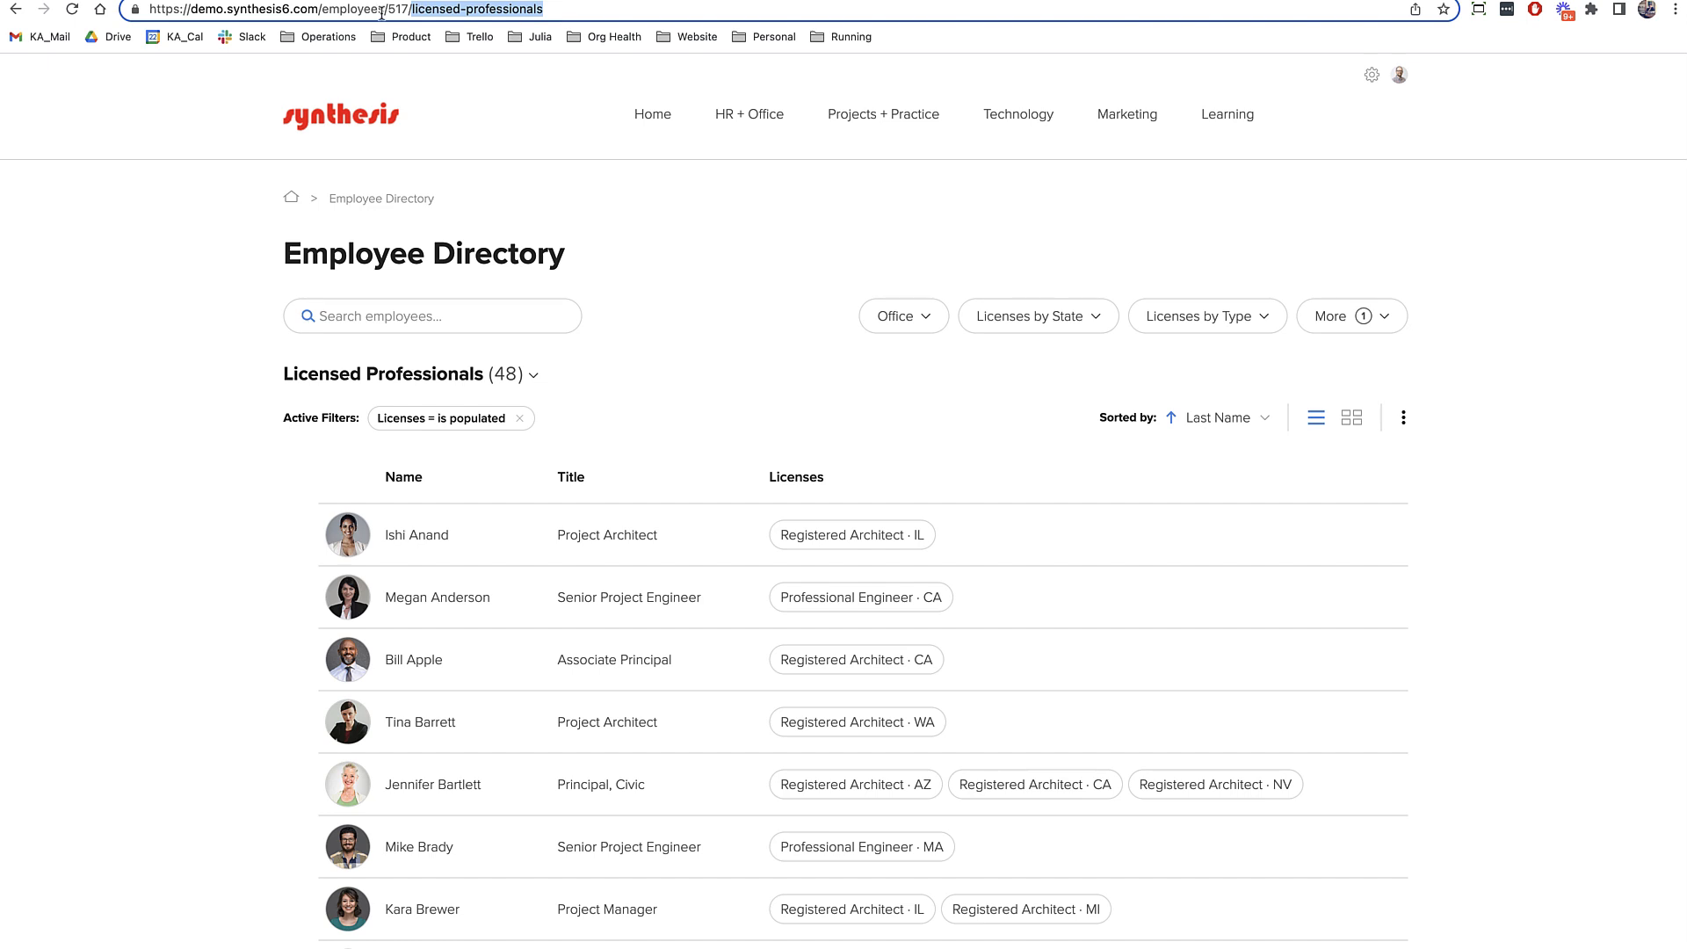
# Remove "517/licensed-professionals" from the page URL, load the shortened address and look through the employees shown
pyautogui.moveTo(391, 10); pyautogui.dragTo(551, 10)
pyautogui.press('BackSpace')
pyautogui.press('Return')
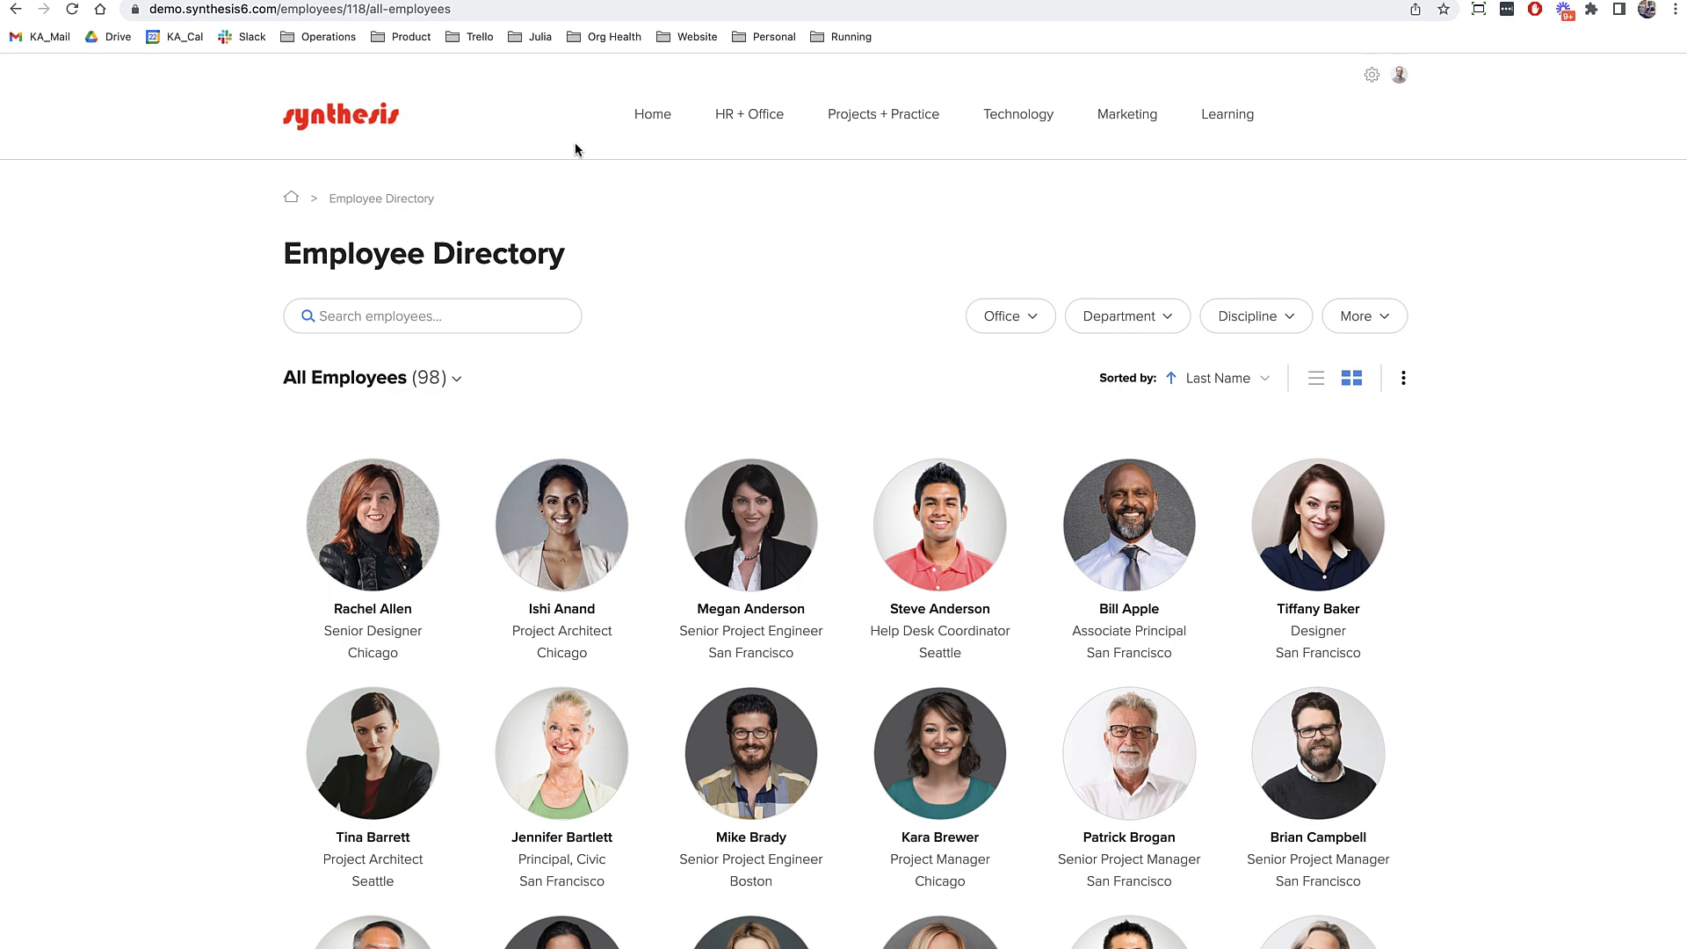
pyautogui.scroll(-5, 636, 376)
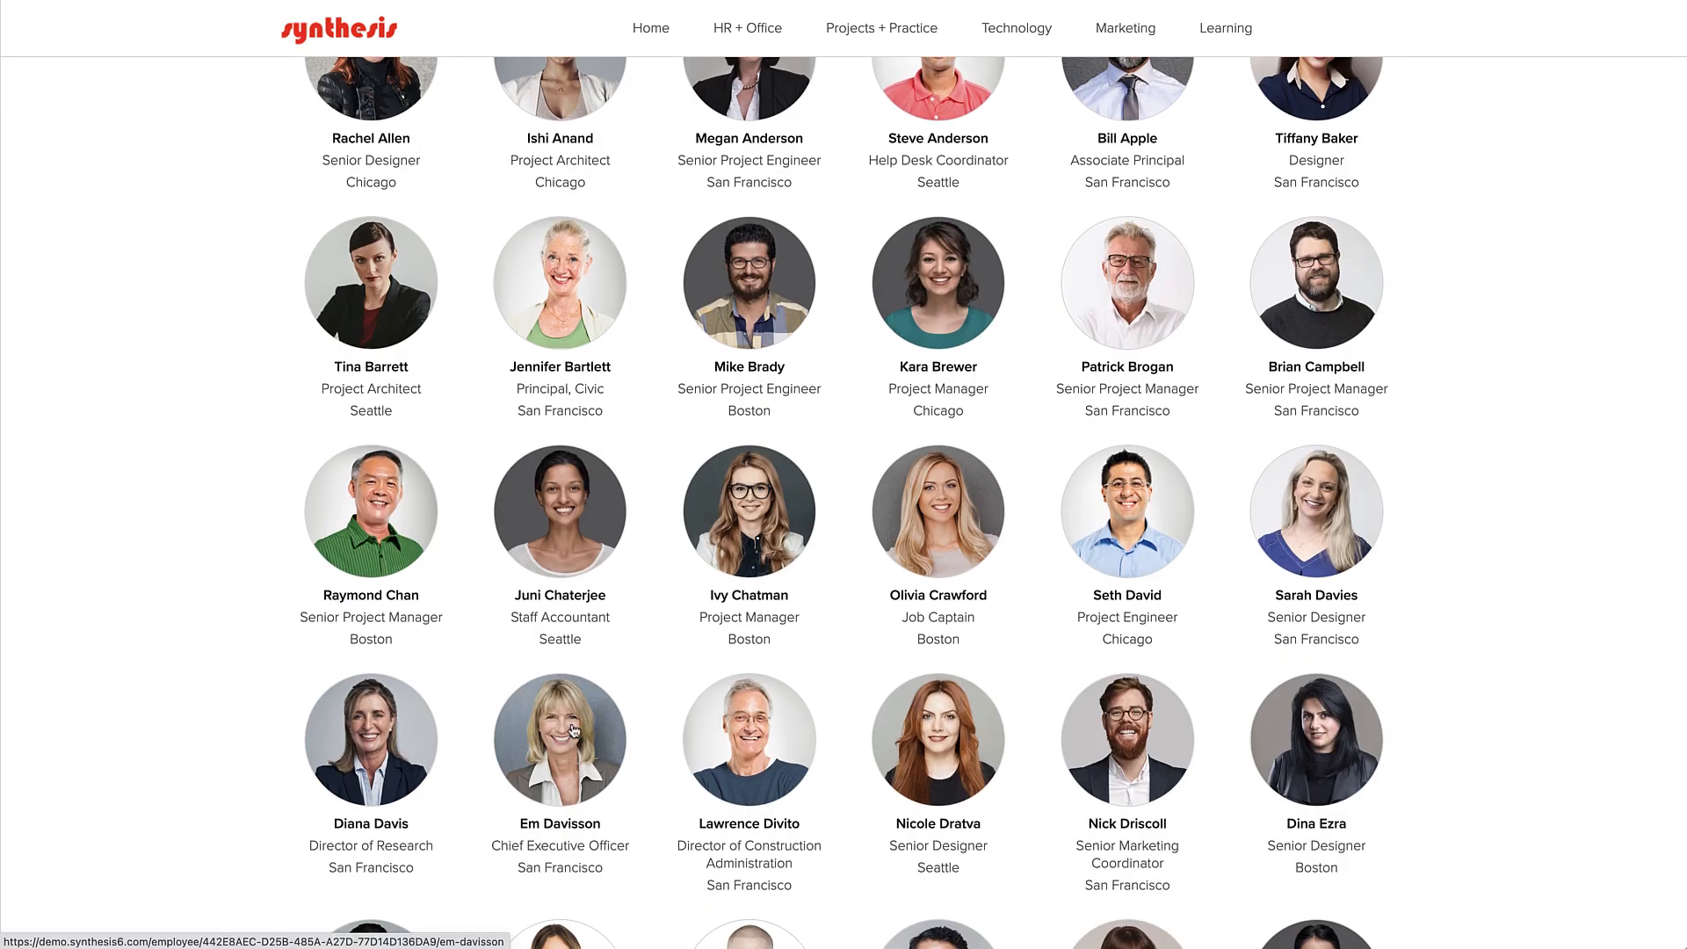
pyautogui.moveTo(573, 729)
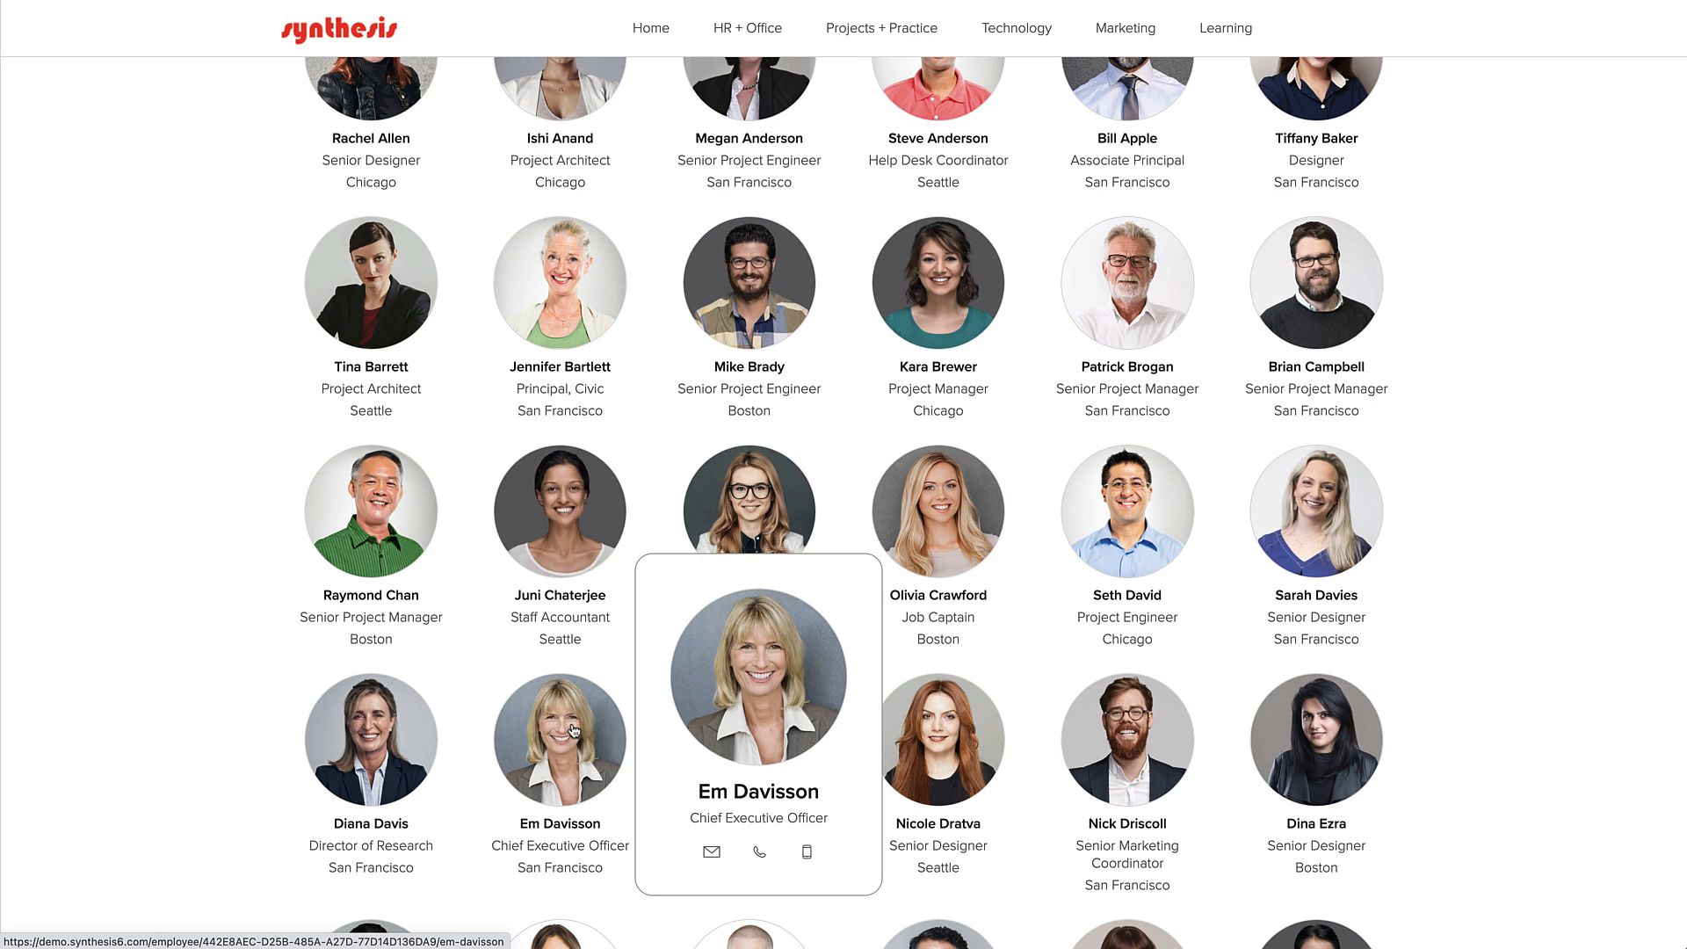
pyautogui.click(573, 730)
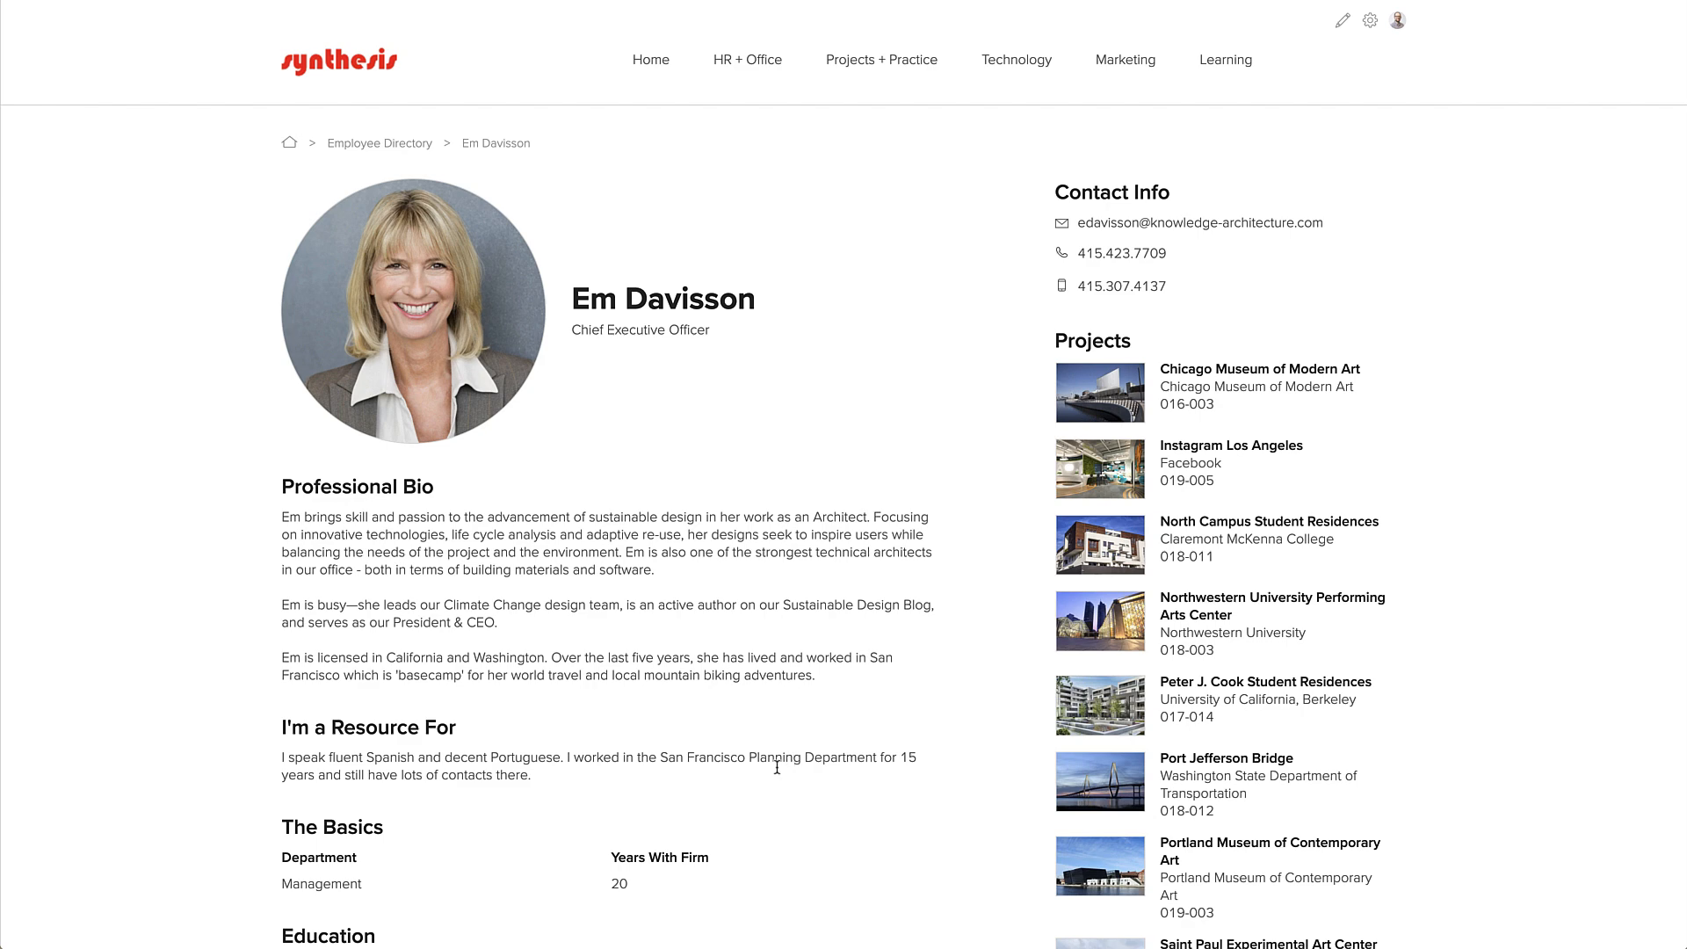
pyautogui.scroll(-3, 777, 767)
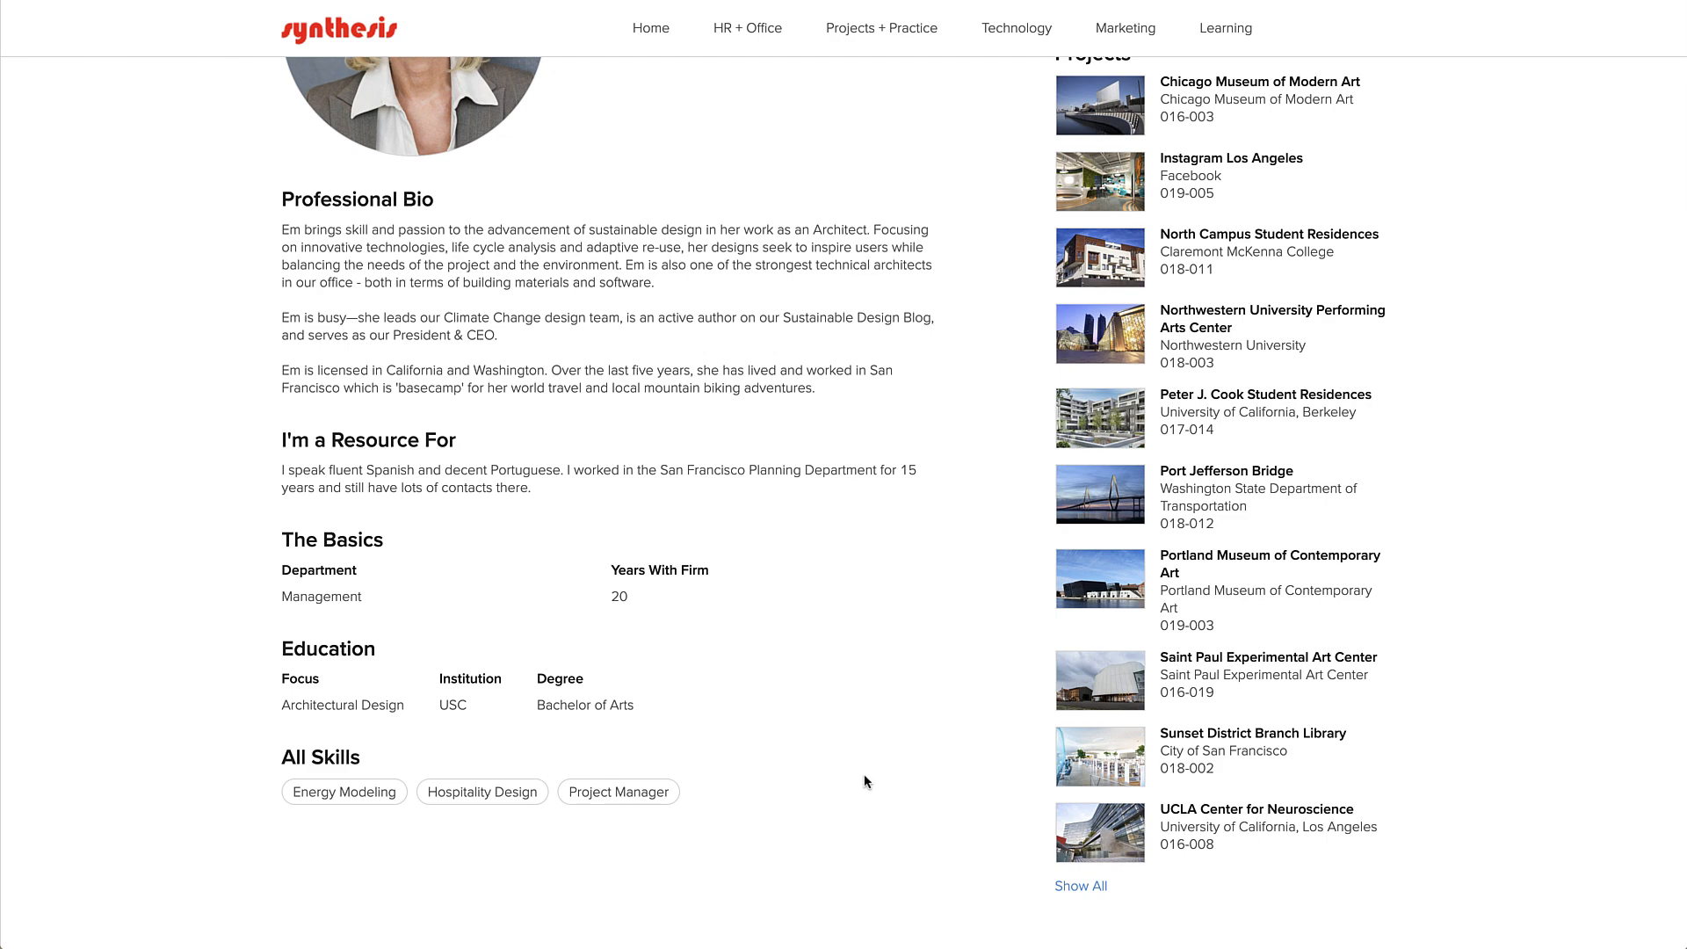
pyautogui.scroll(3, 865, 781)
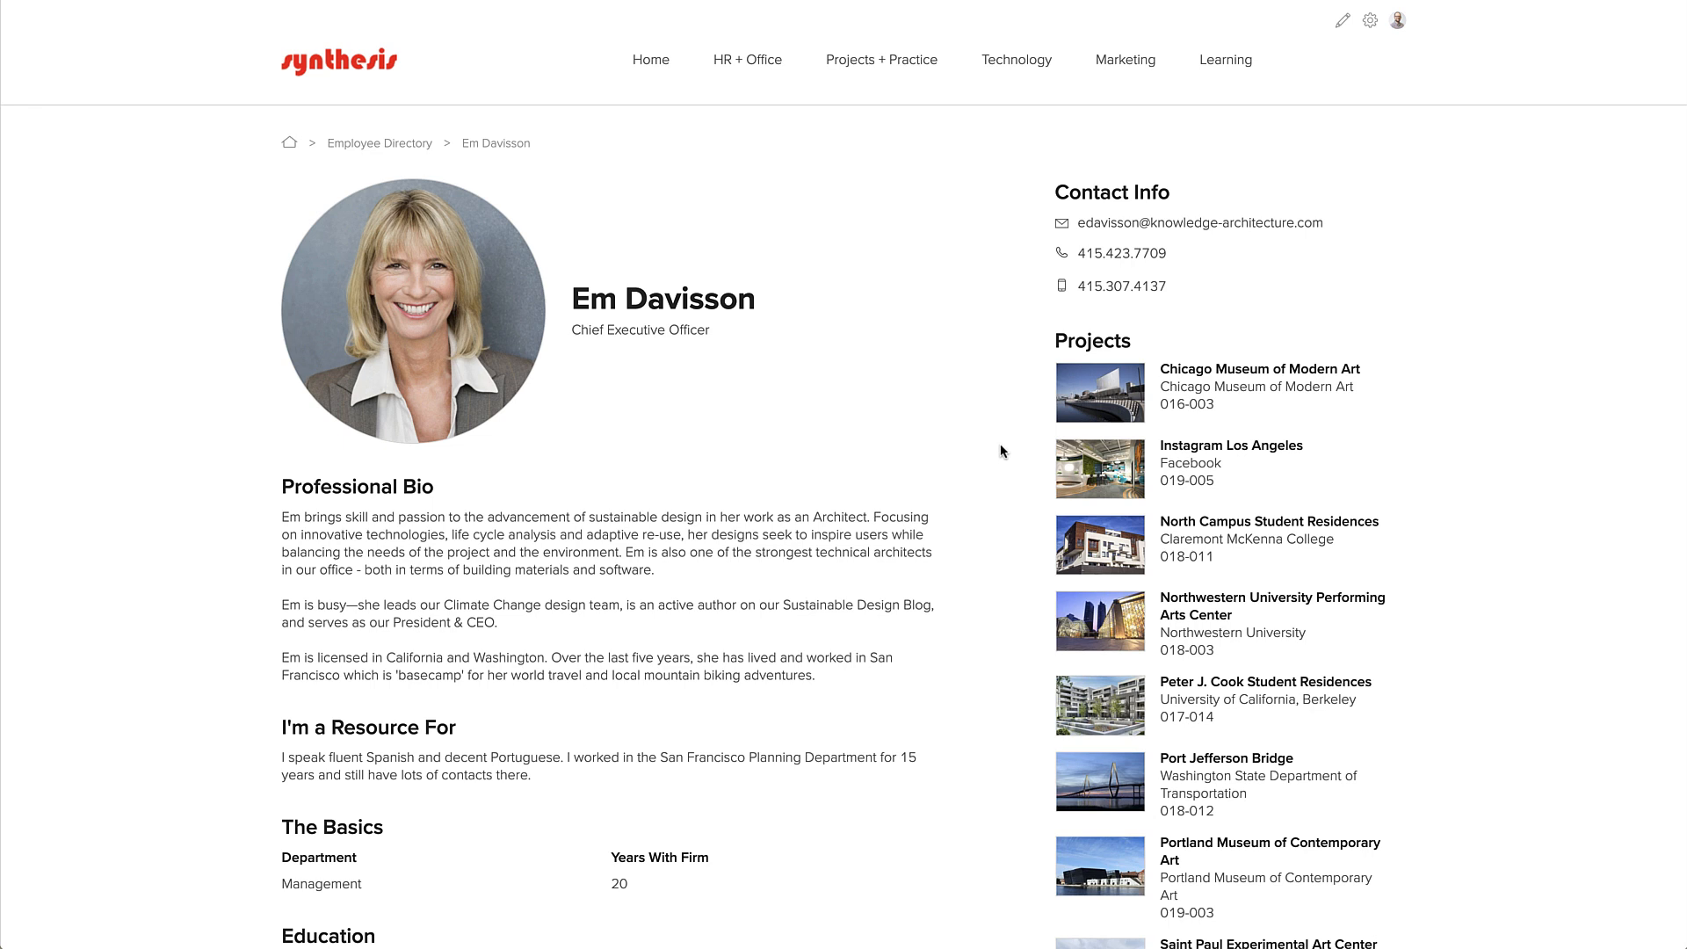
# Open the global web layout of the employee profiles for editing and continue past the template notice
pyautogui.click(1342, 19)
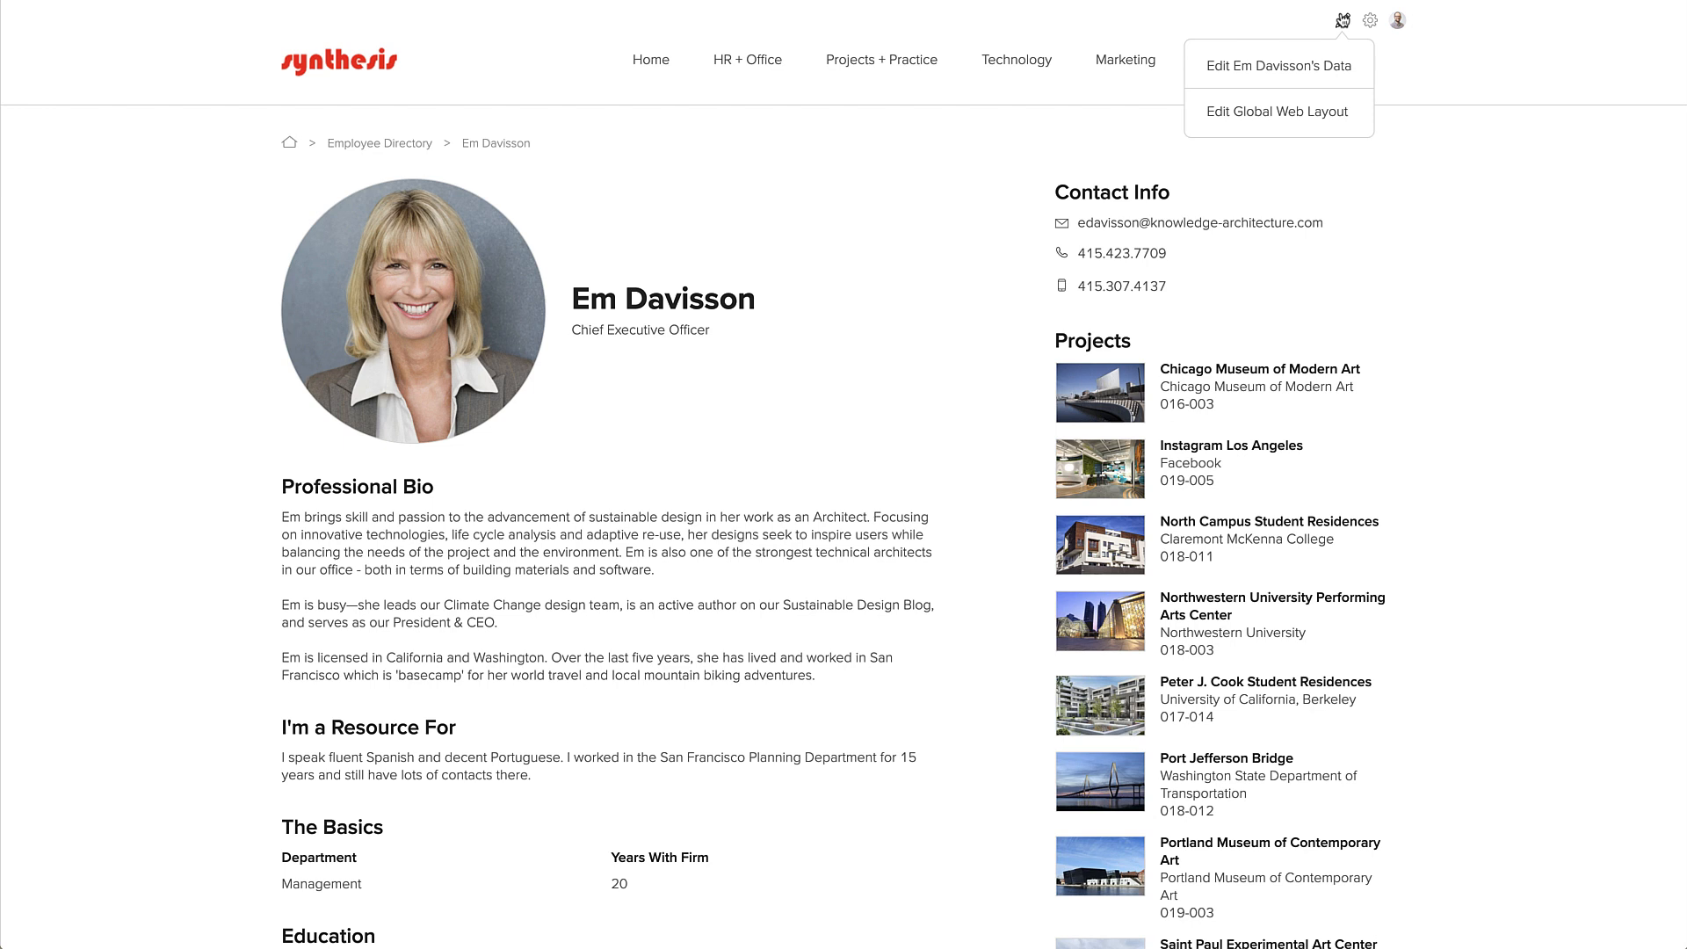
pyautogui.click(1332, 112)
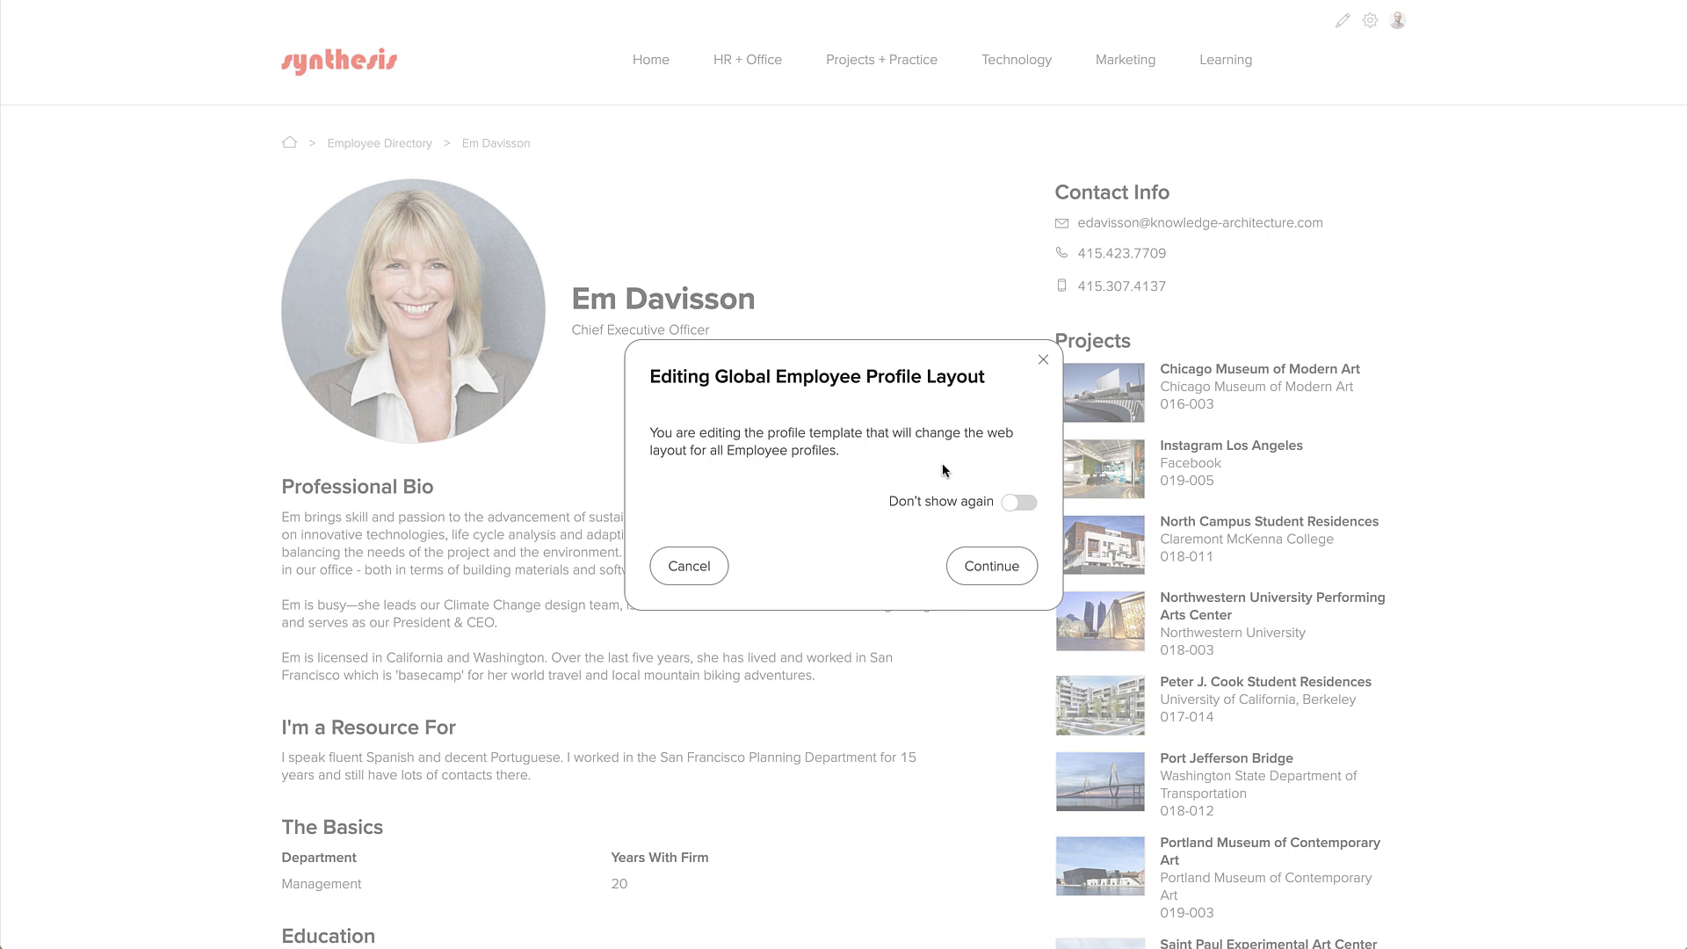
pyautogui.click(973, 569)
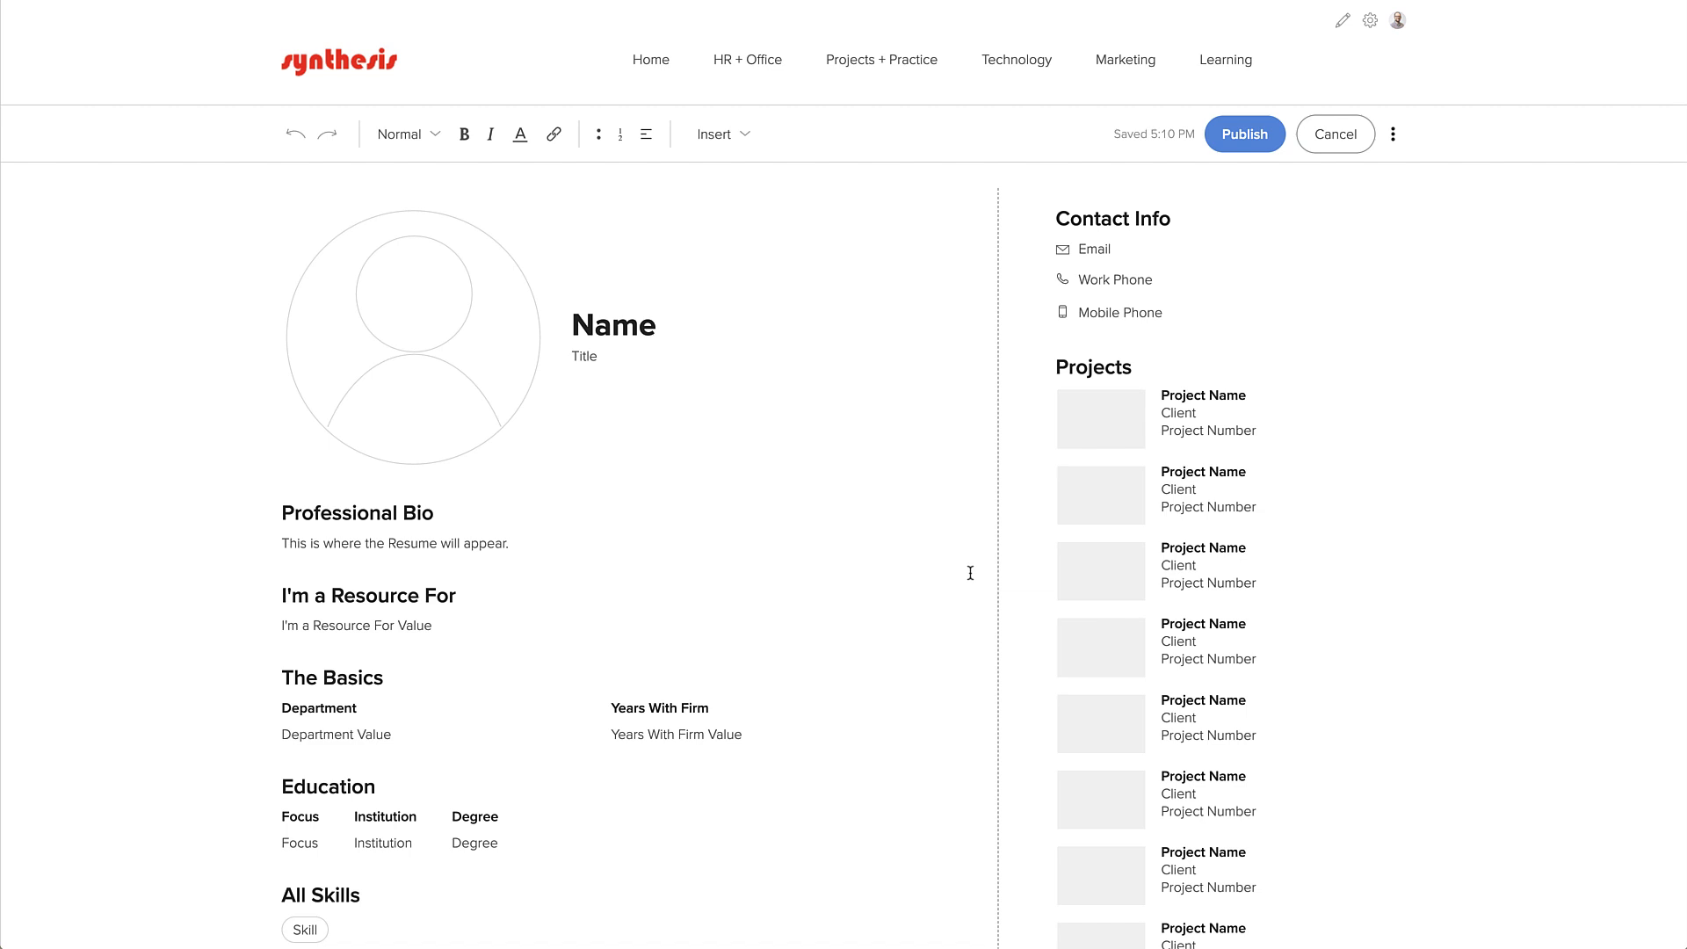
# Add the Office and Preferred Prounouns fields below Title in the profile header block and save the header data
pyautogui.click(735, 395)
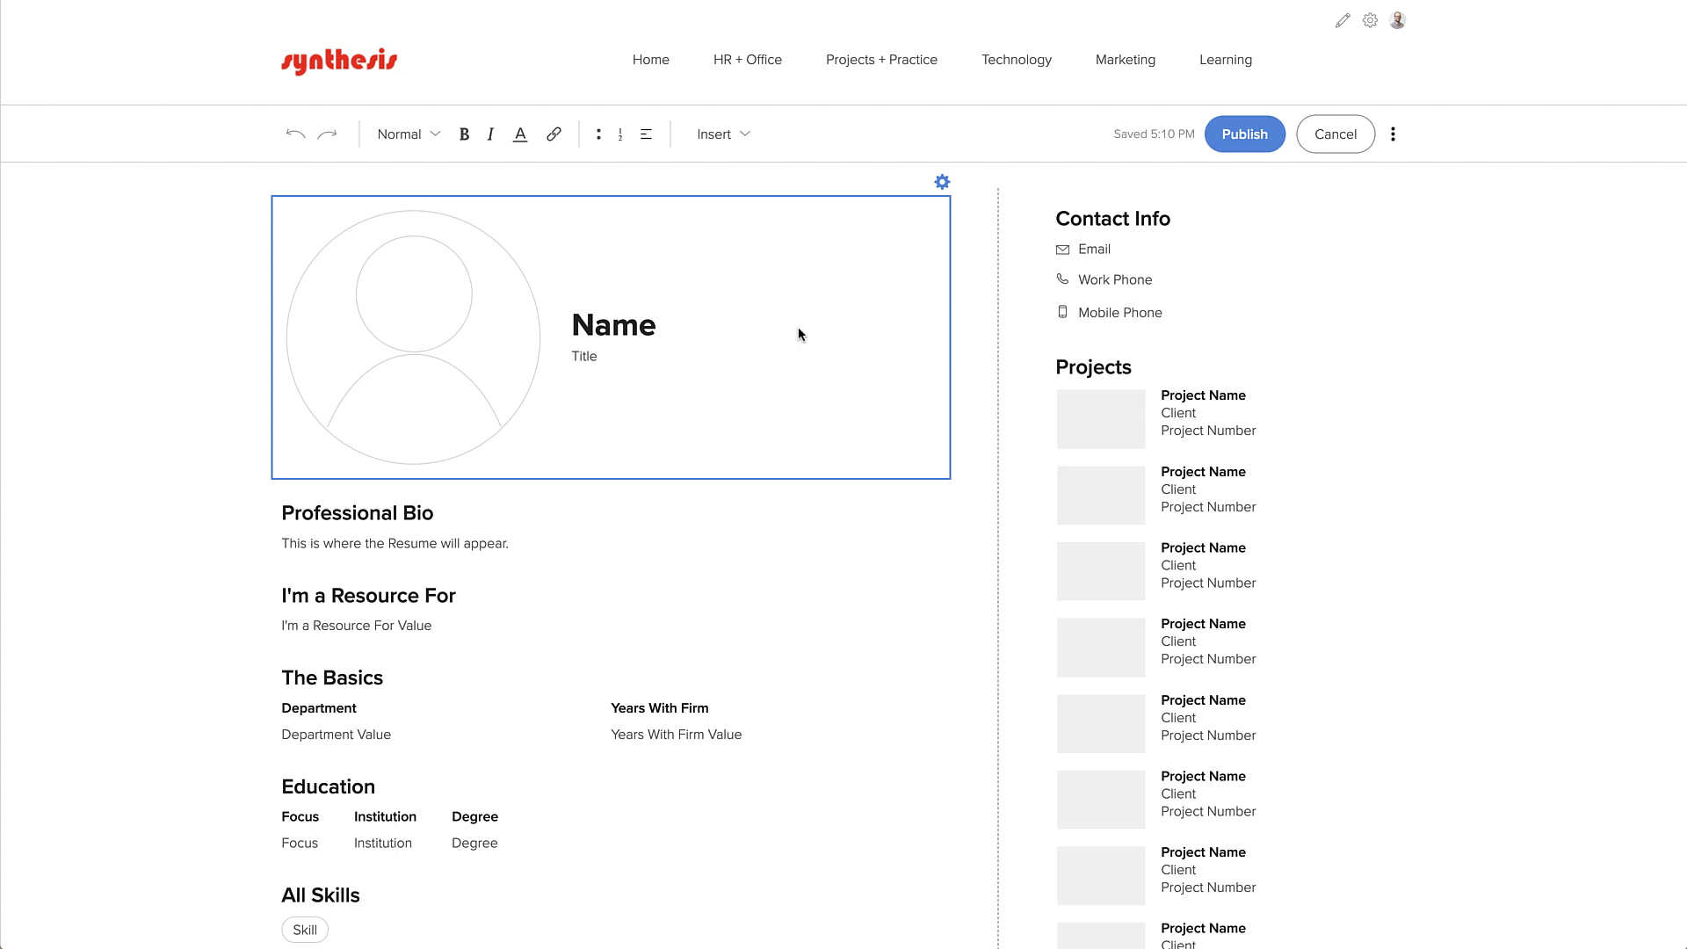
pyautogui.click(939, 186)
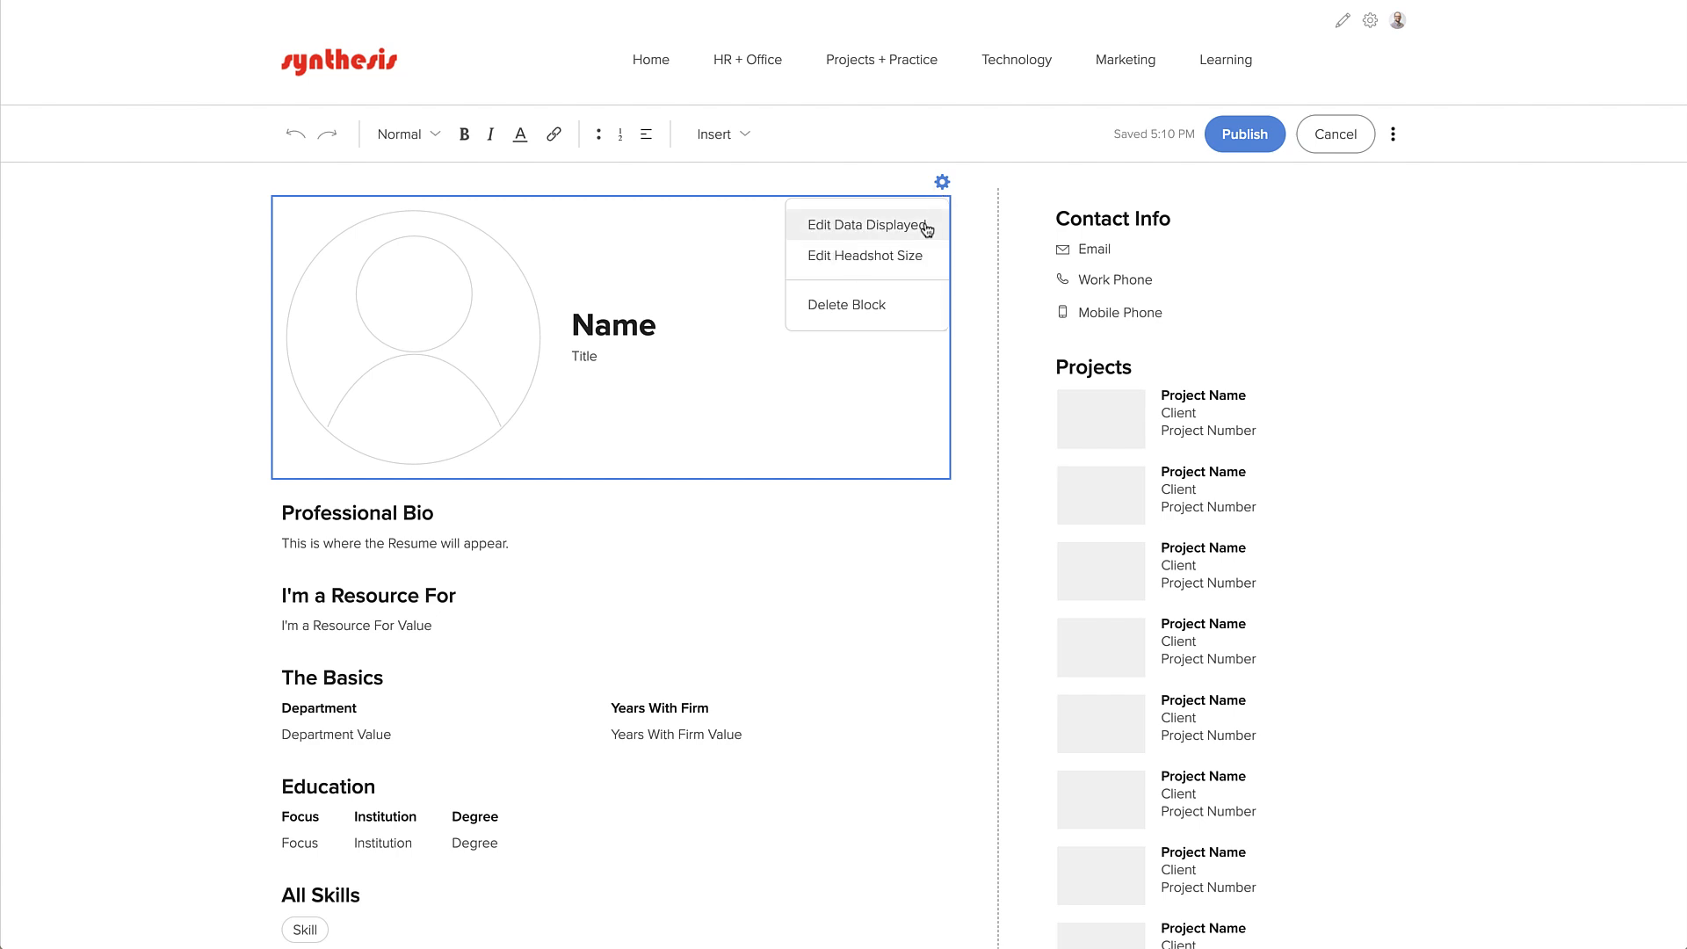
pyautogui.click(925, 226)
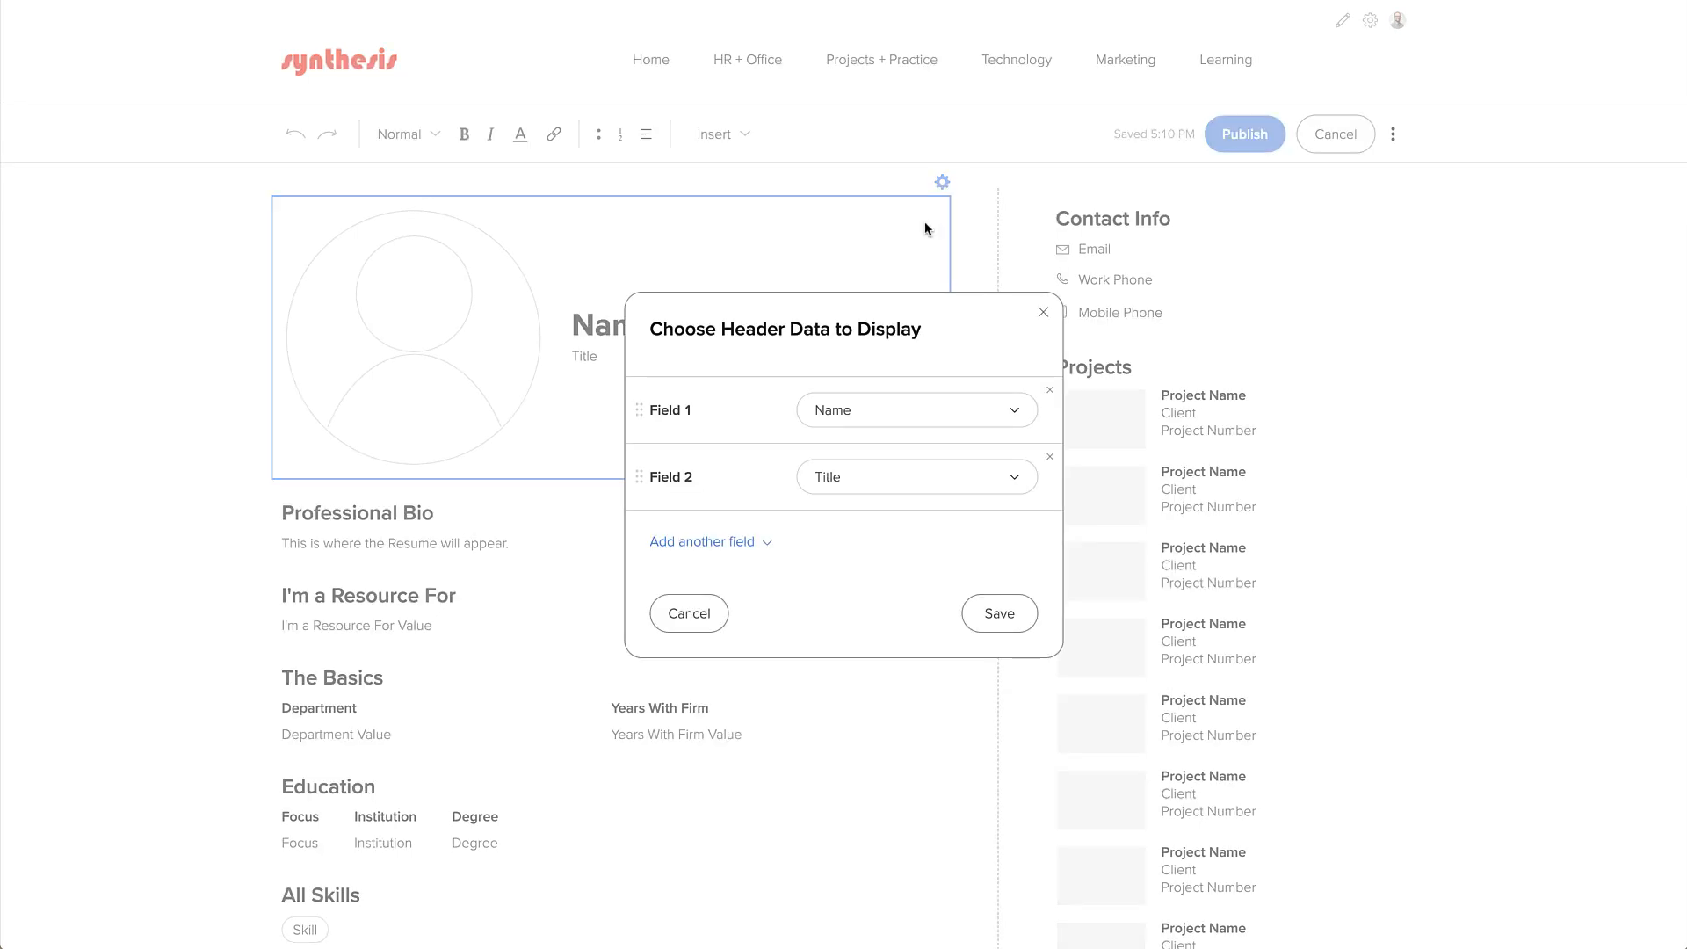
pyautogui.click(742, 542)
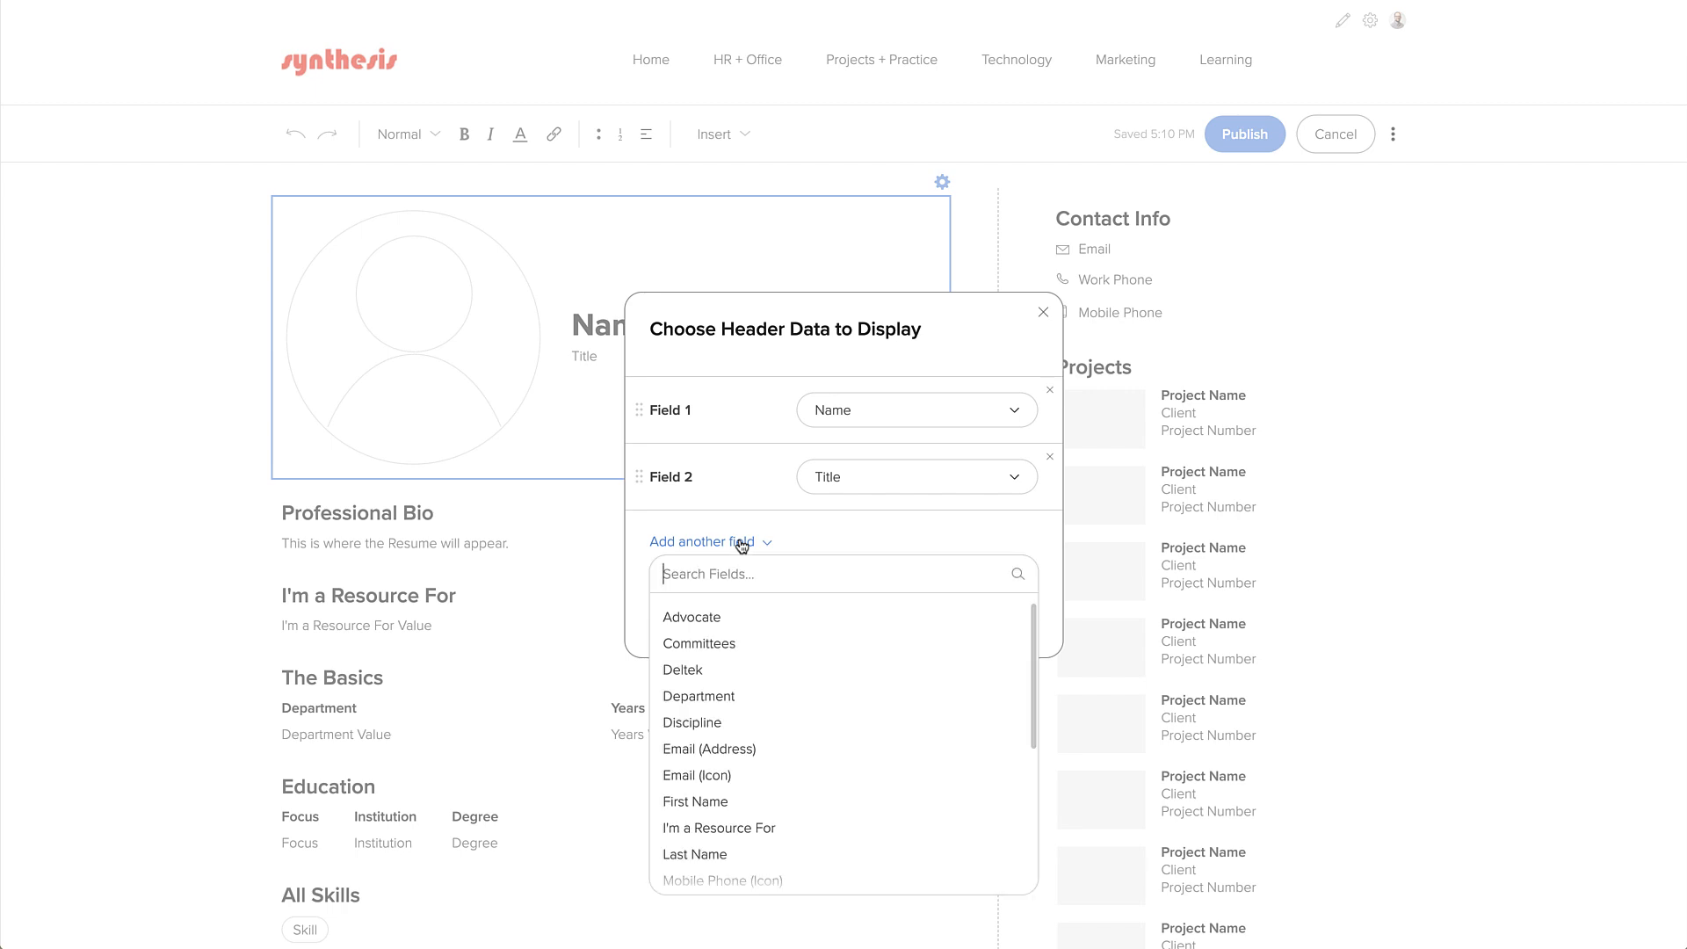
pyautogui.write('off')
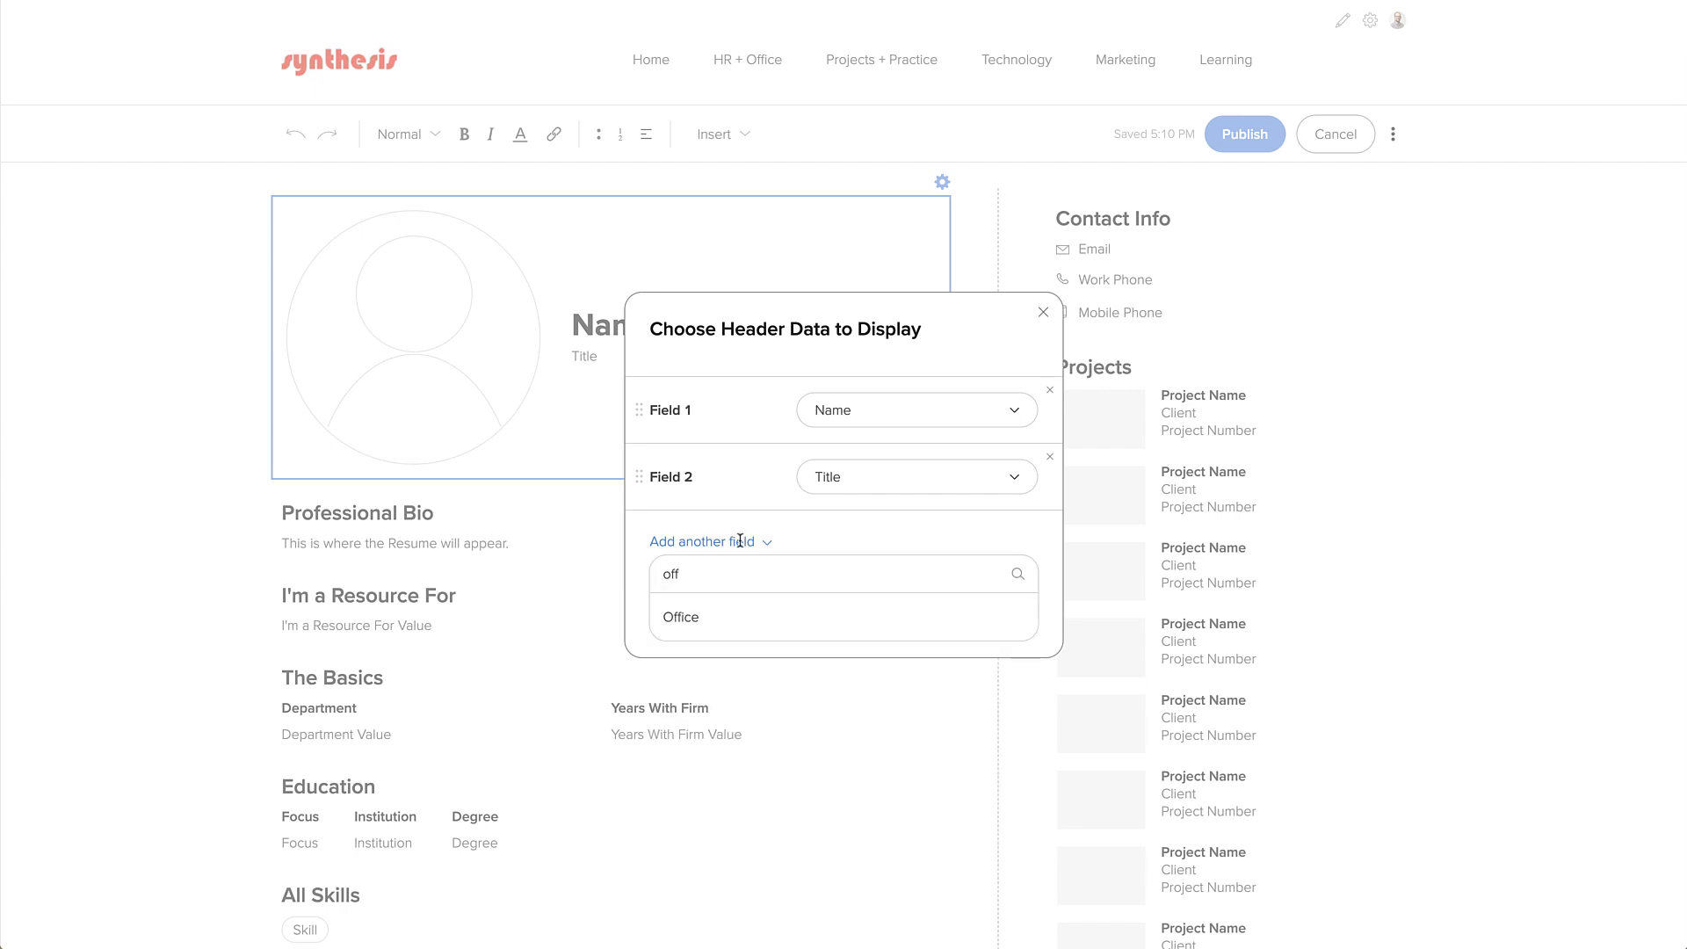
pyautogui.click(726, 617)
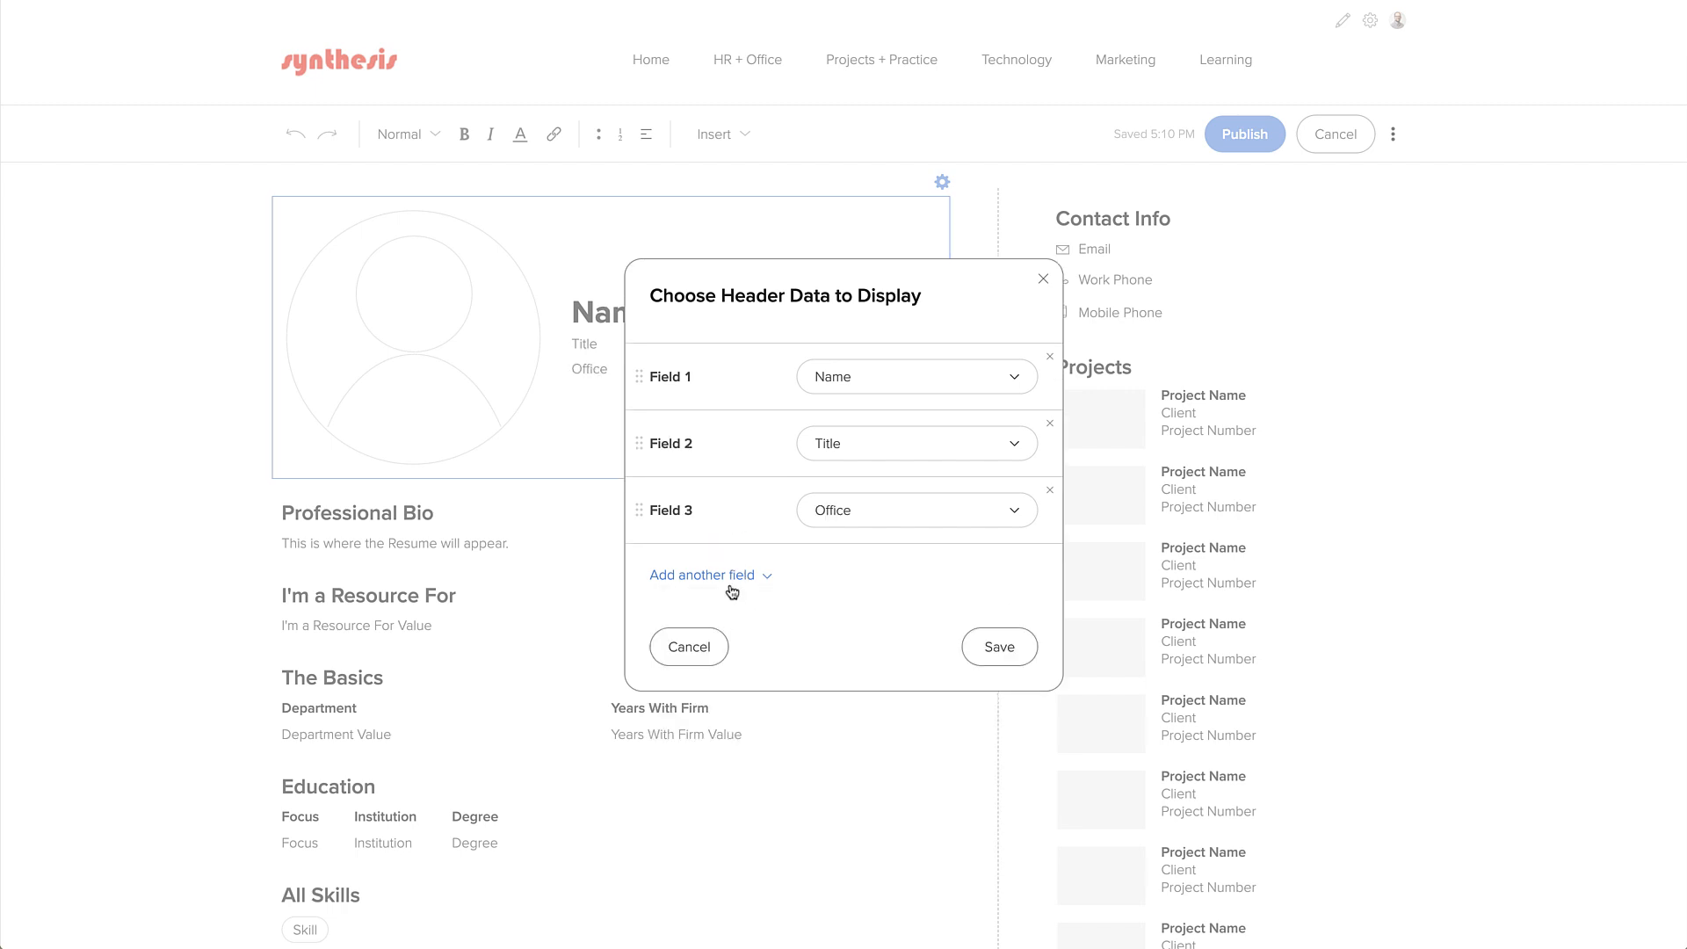
pyautogui.click(729, 584)
pyautogui.write('pref')
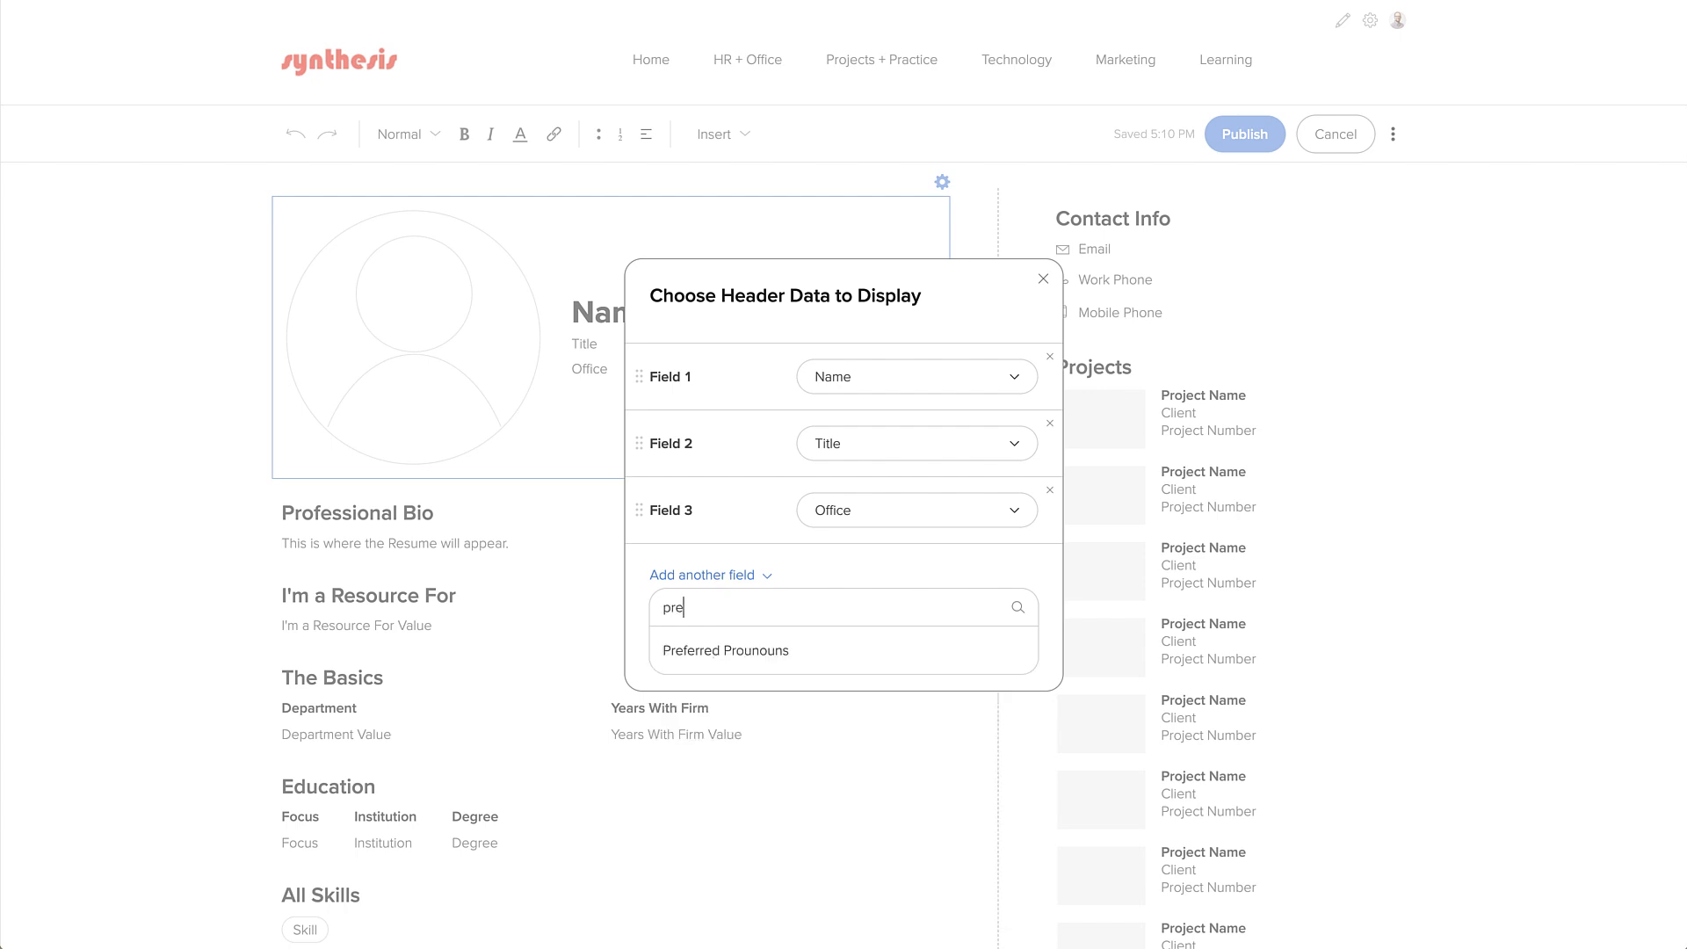
pyautogui.click(721, 652)
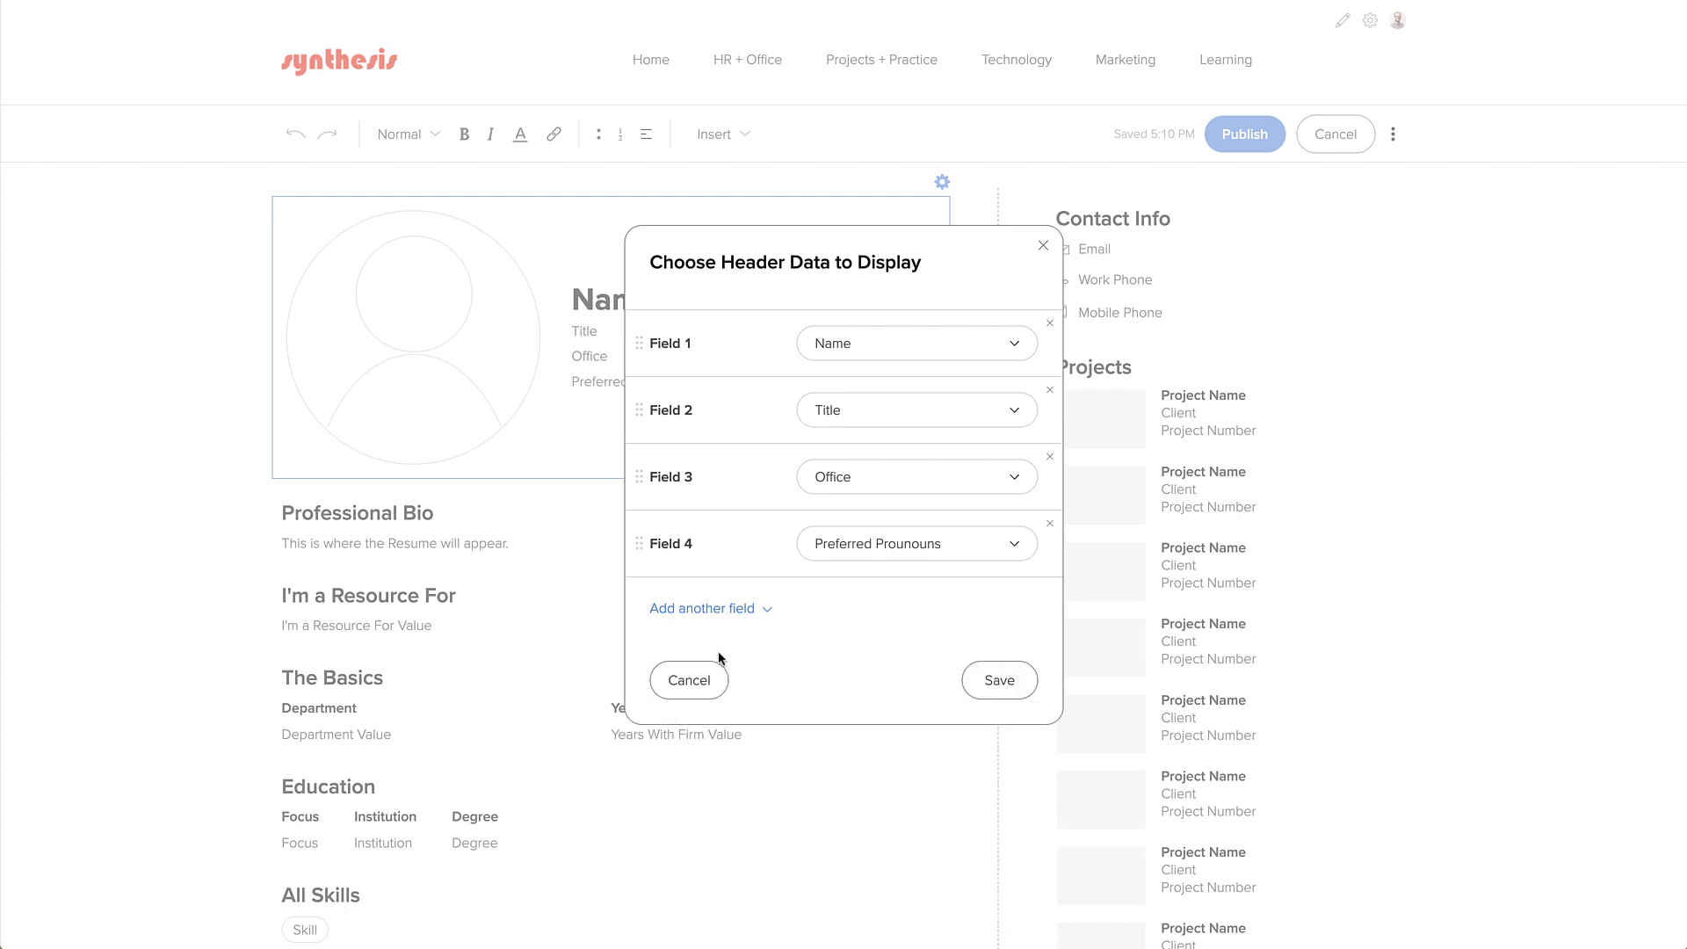
pyautogui.click(1000, 681)
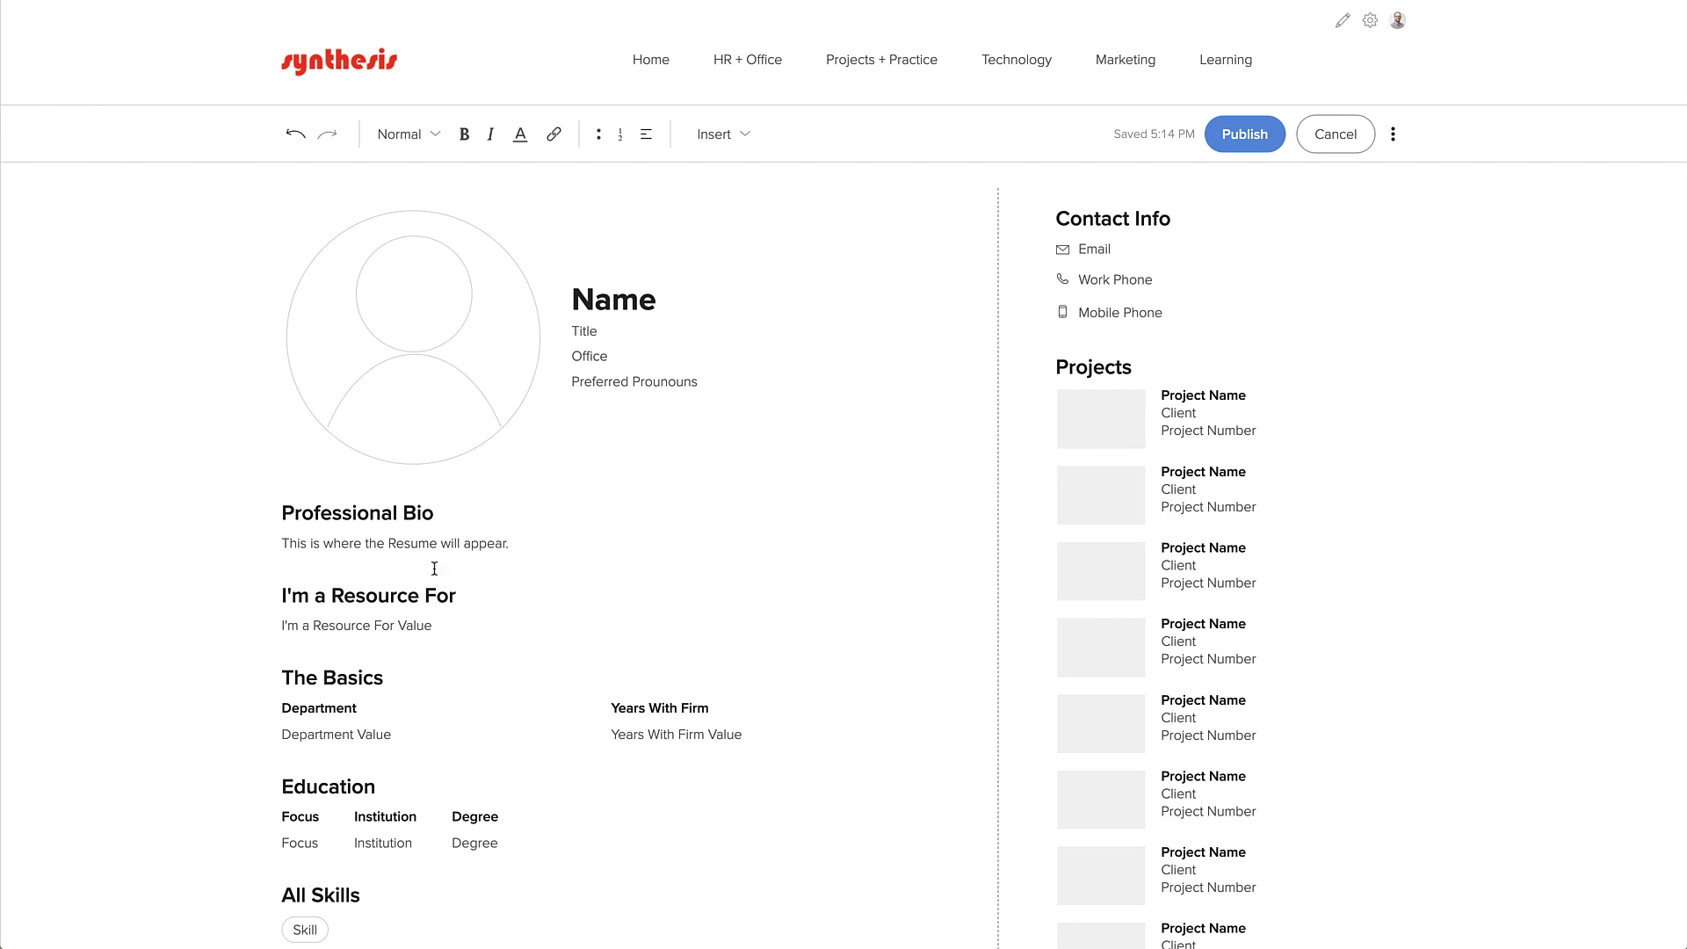
# Insert a single field block showing Personal Bio between the Professional Bio and I'm a Resource For blocks
pyautogui.click(325, 582)
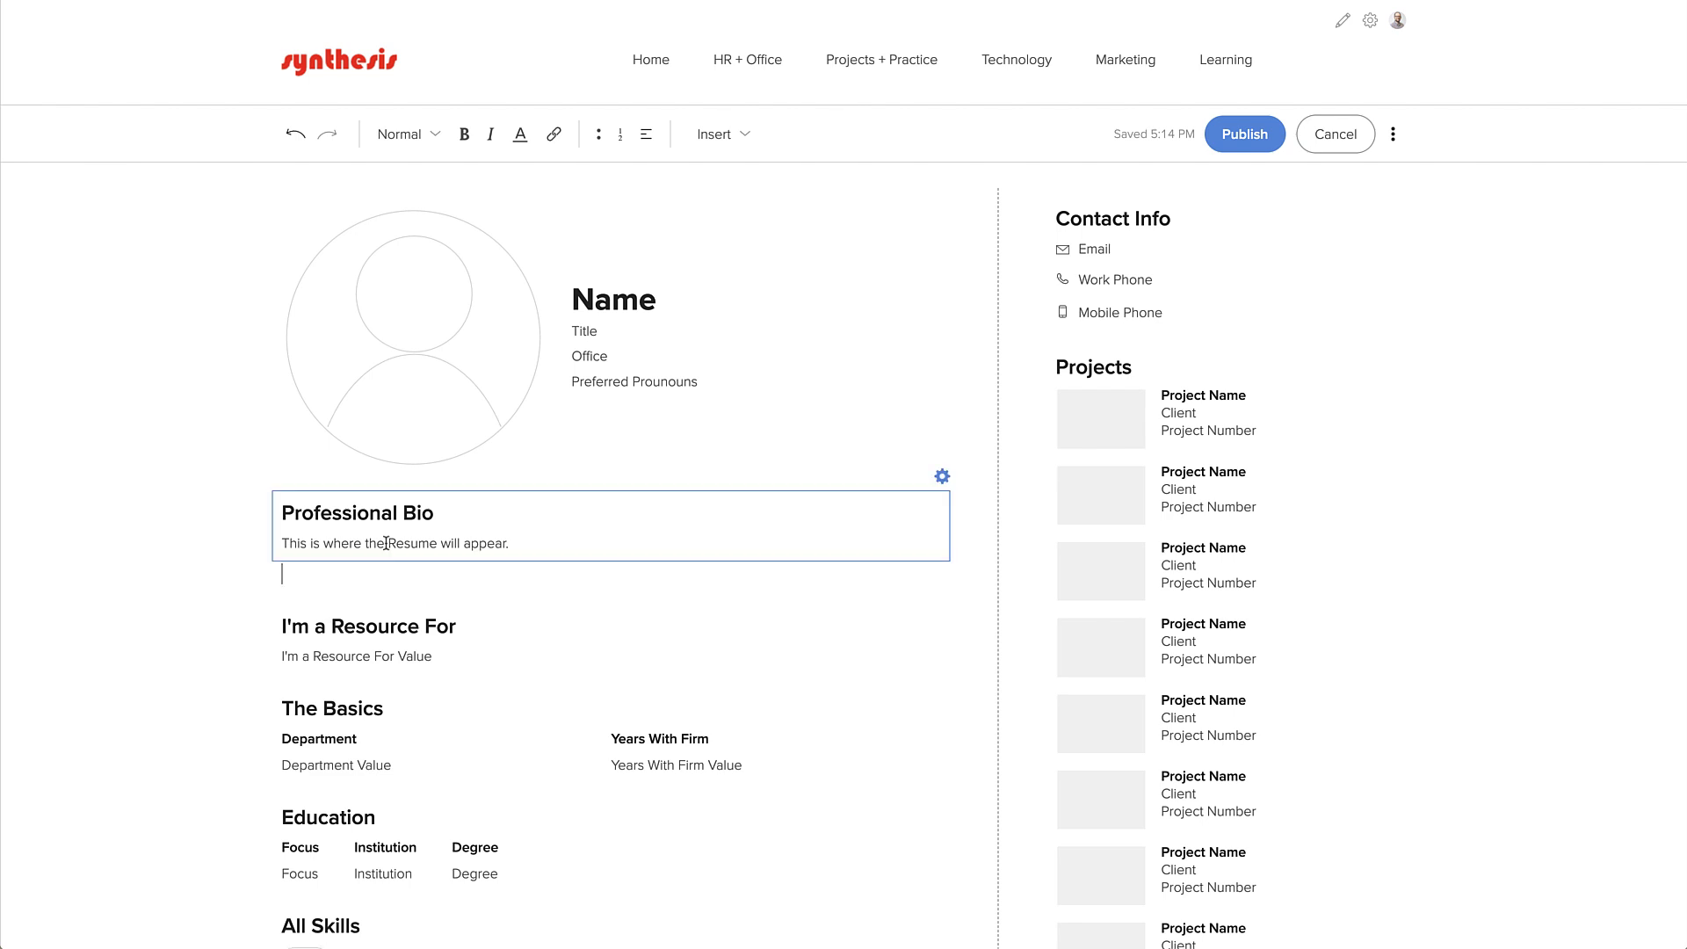
pyautogui.click(707, 143)
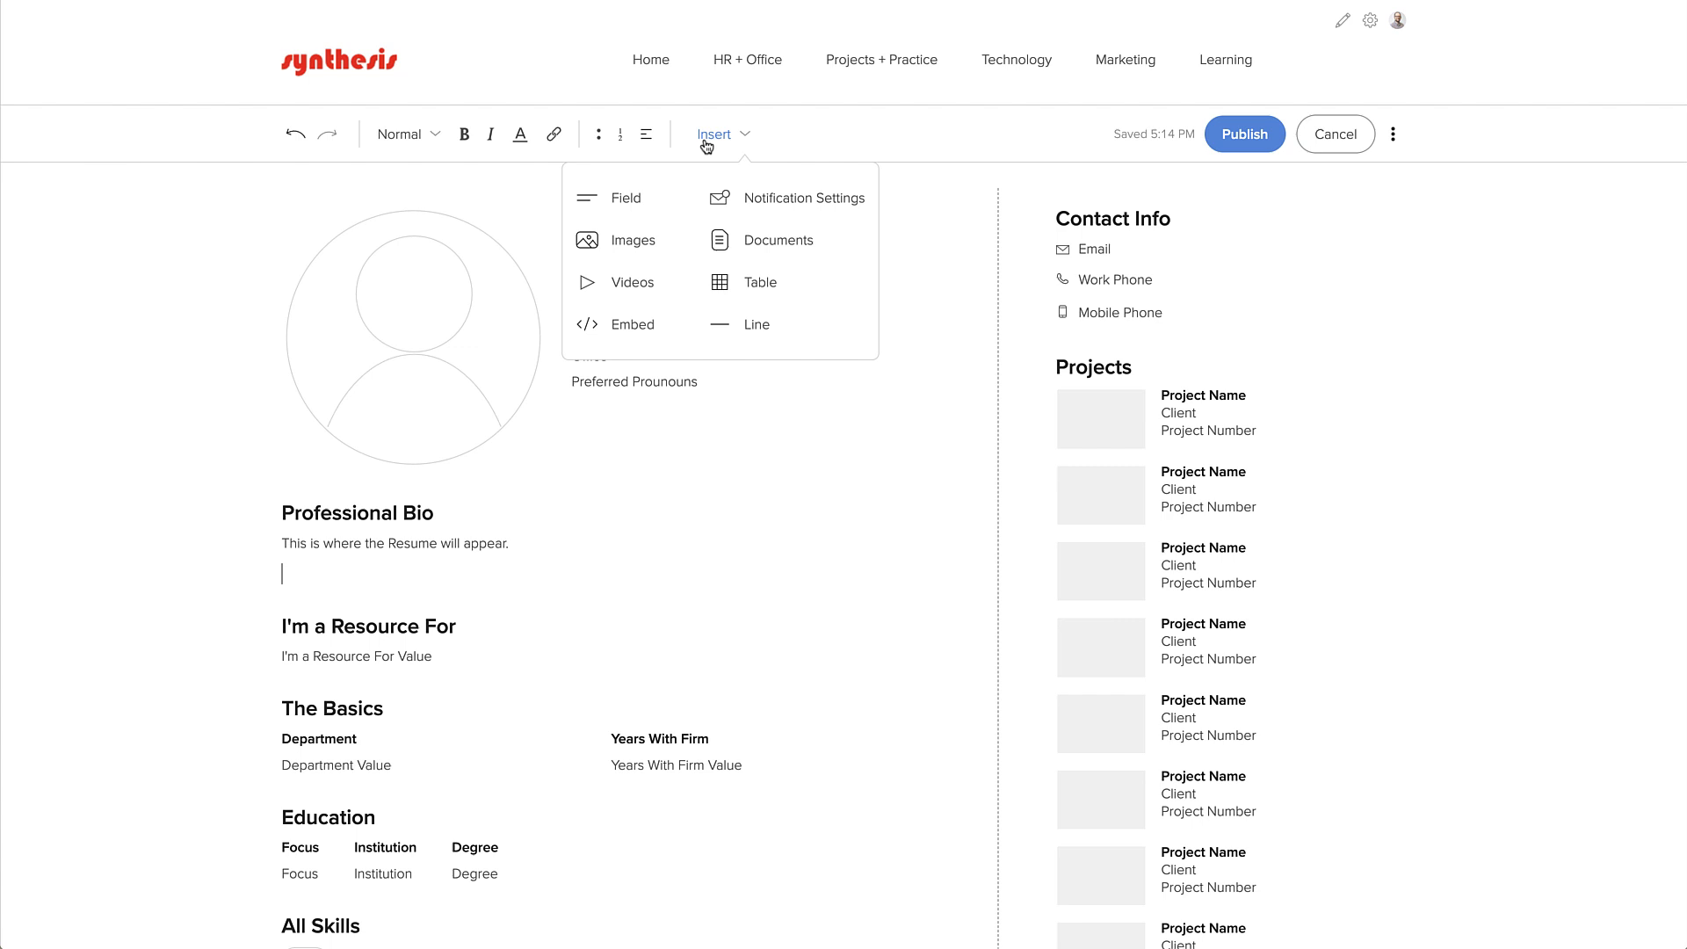
pyautogui.click(621, 198)
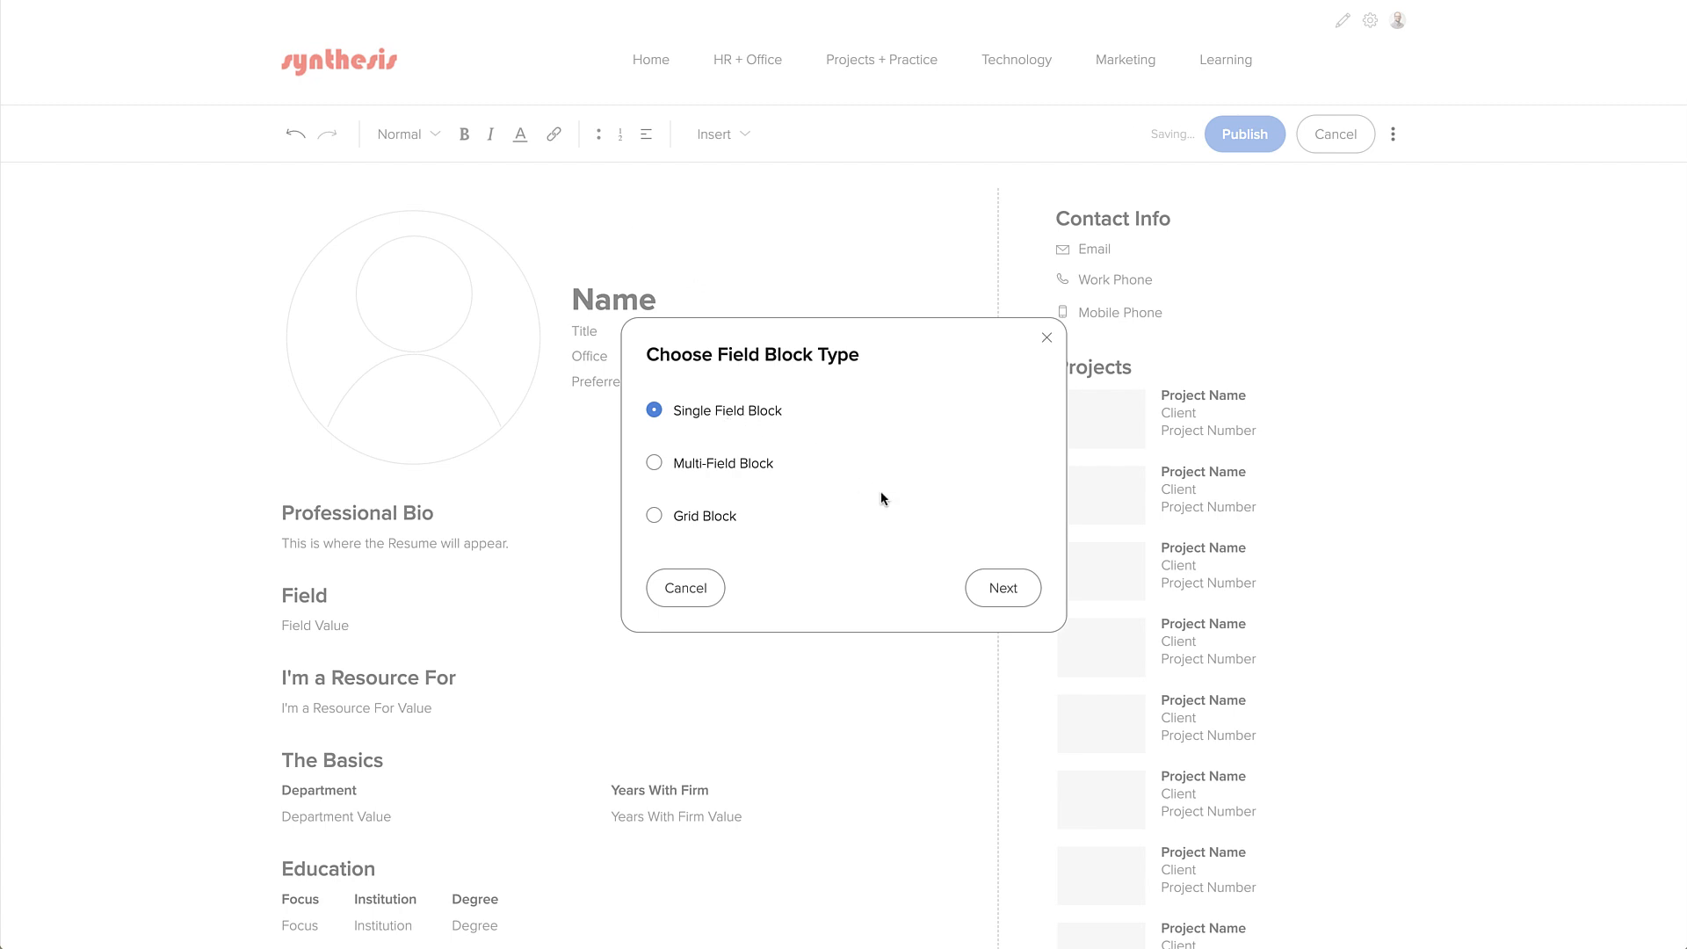
pyautogui.click(977, 582)
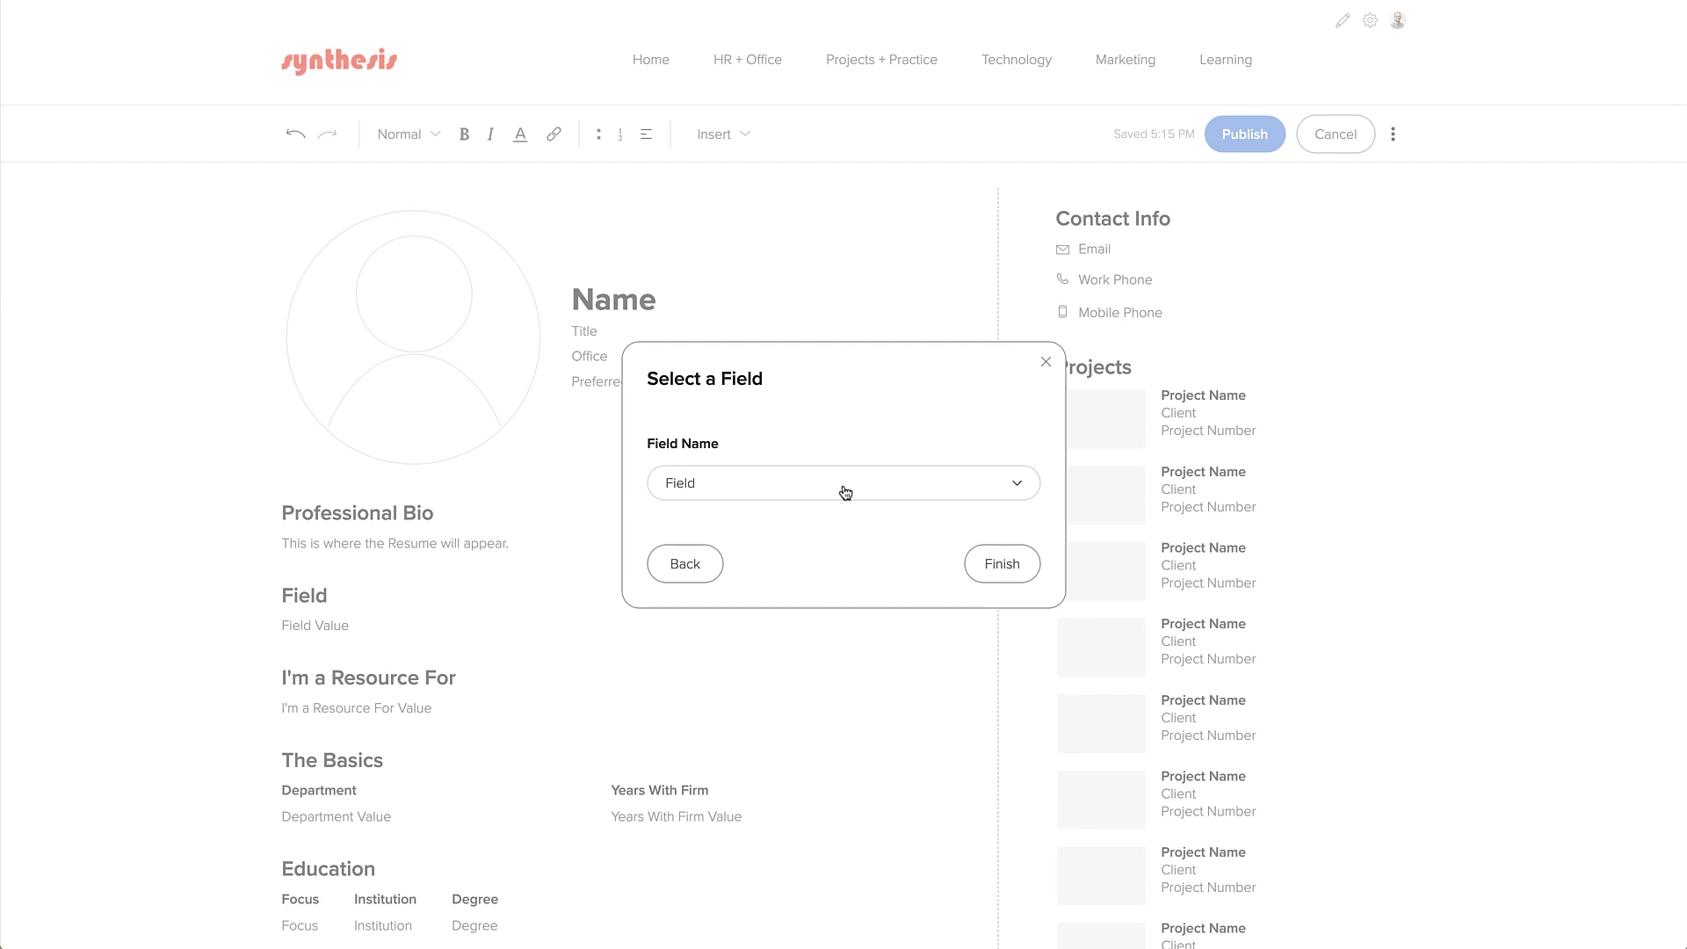
pyautogui.click(846, 492)
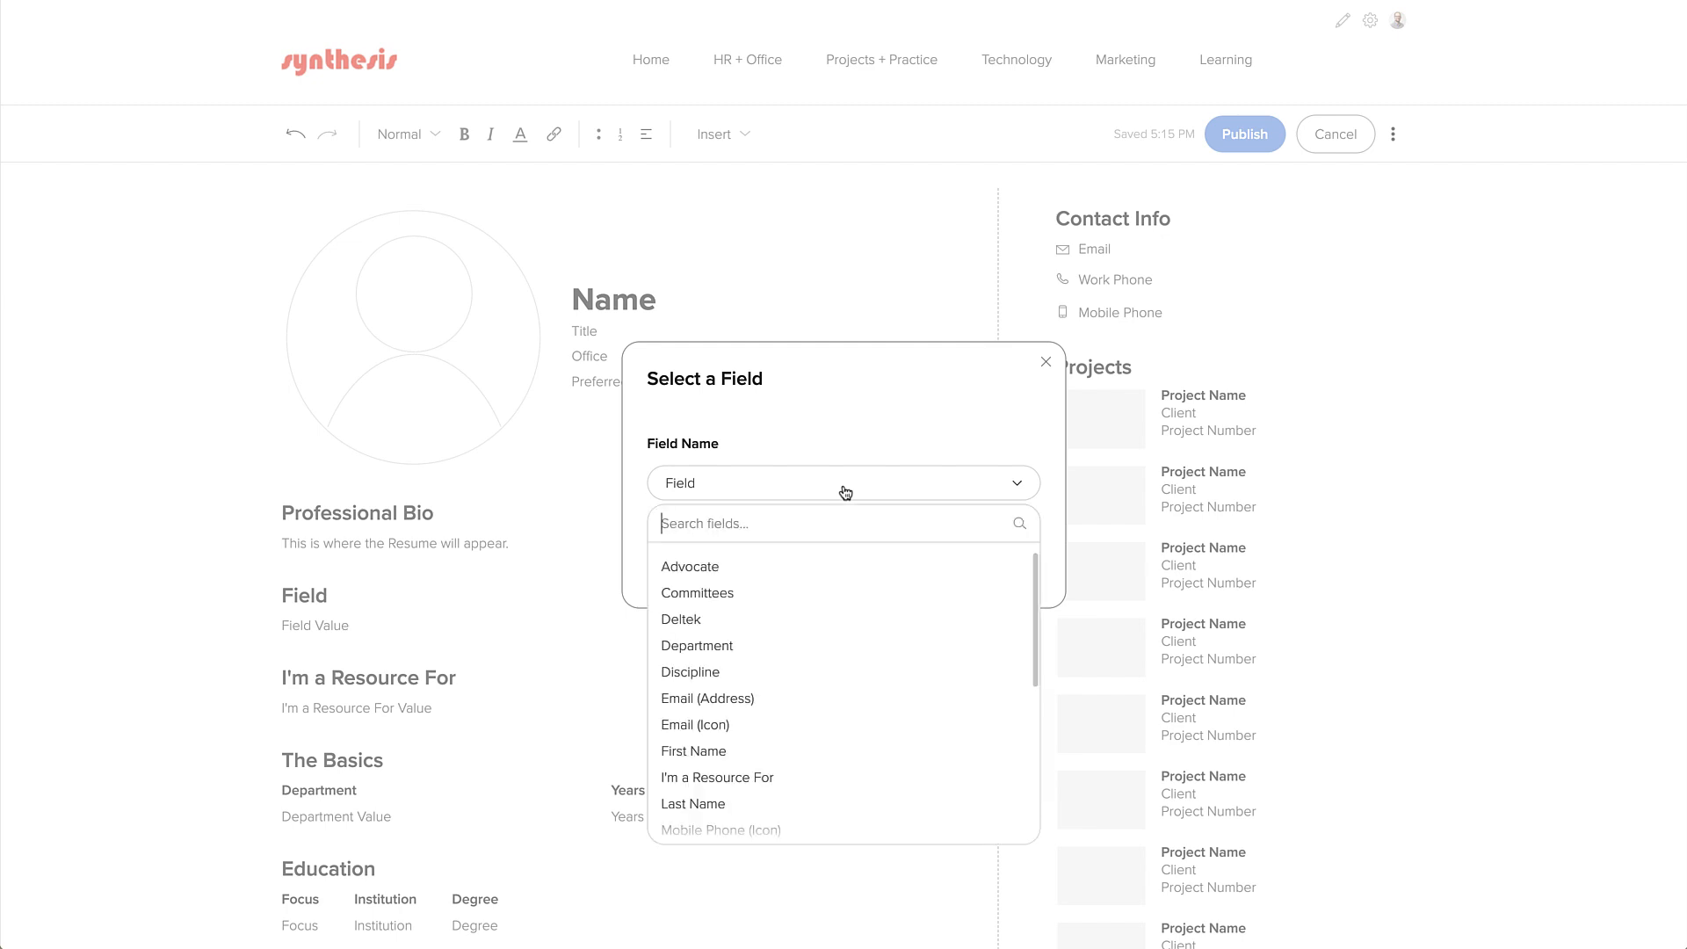
pyautogui.scroll(-3, 844, 704)
pyautogui.click(836, 732)
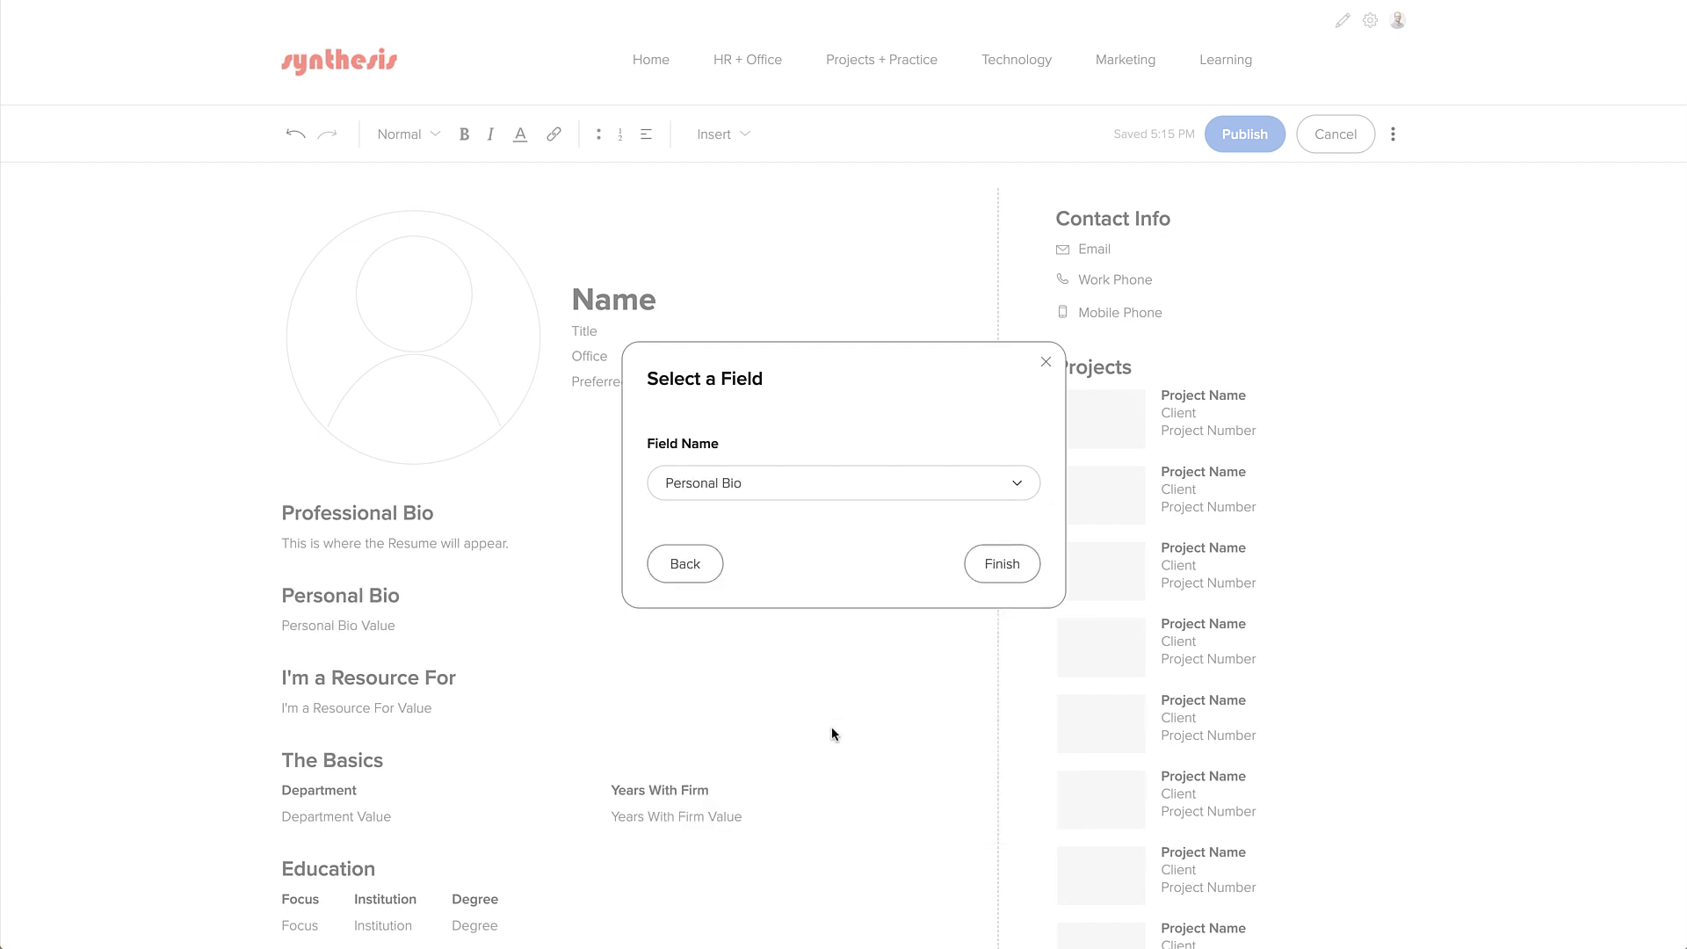
pyautogui.click(999, 570)
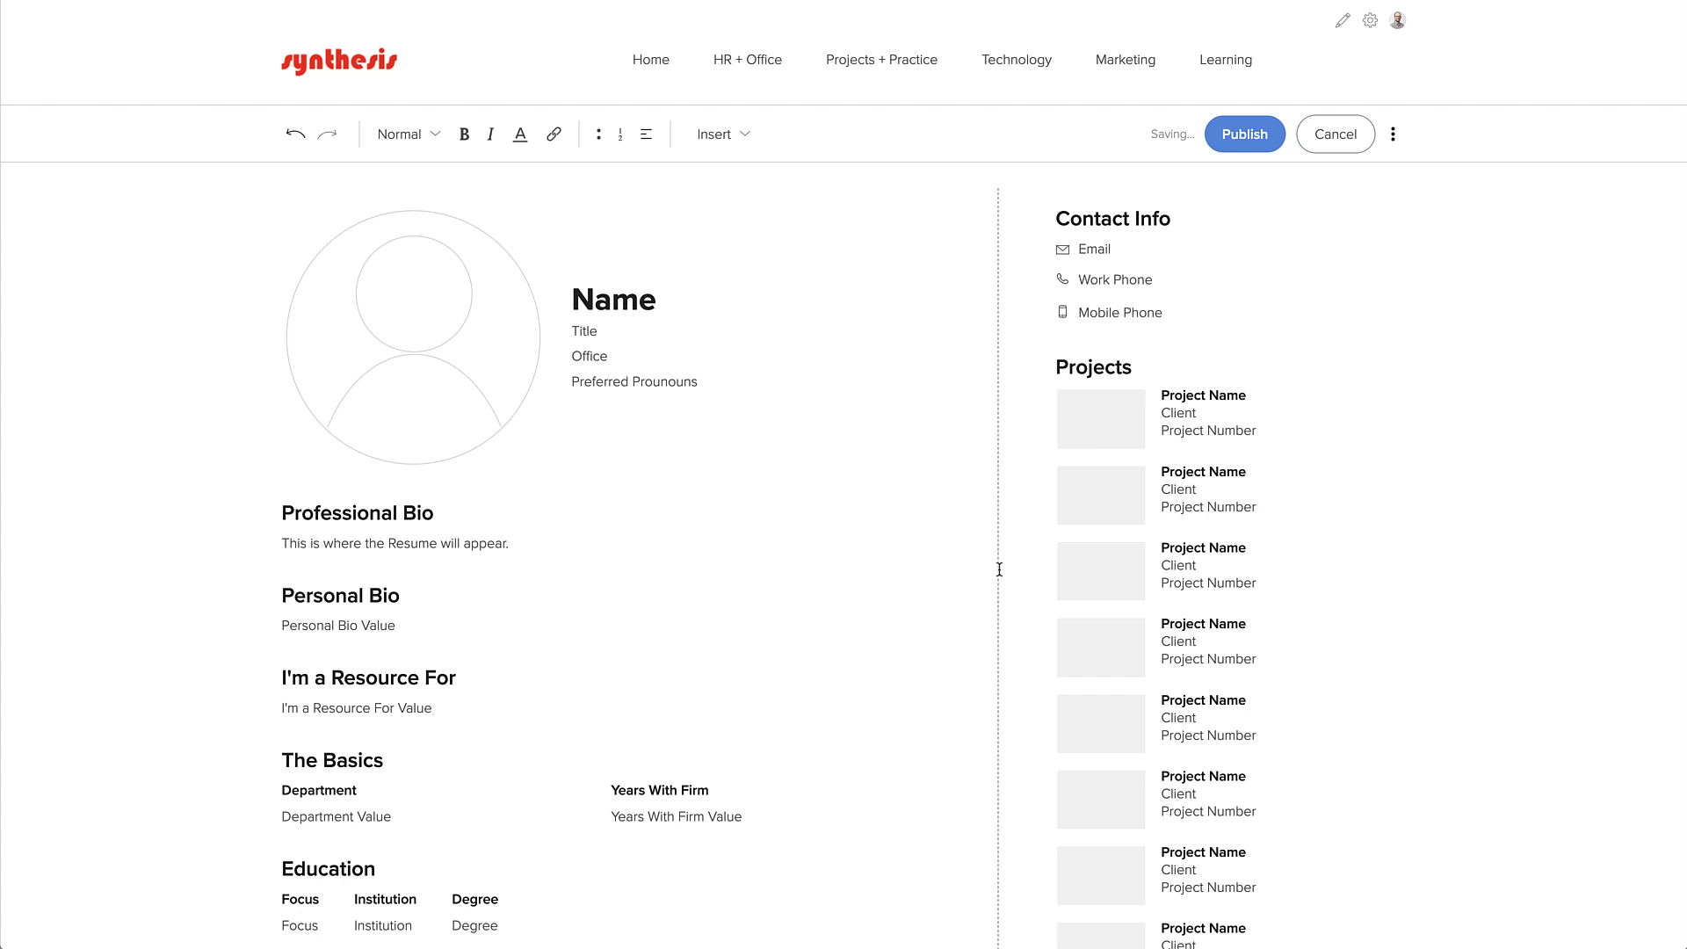
# Add the Discipline field to The Basics block, place it between Department and Years With Firm, and save the fields
pyautogui.scroll(-1, 999, 569)
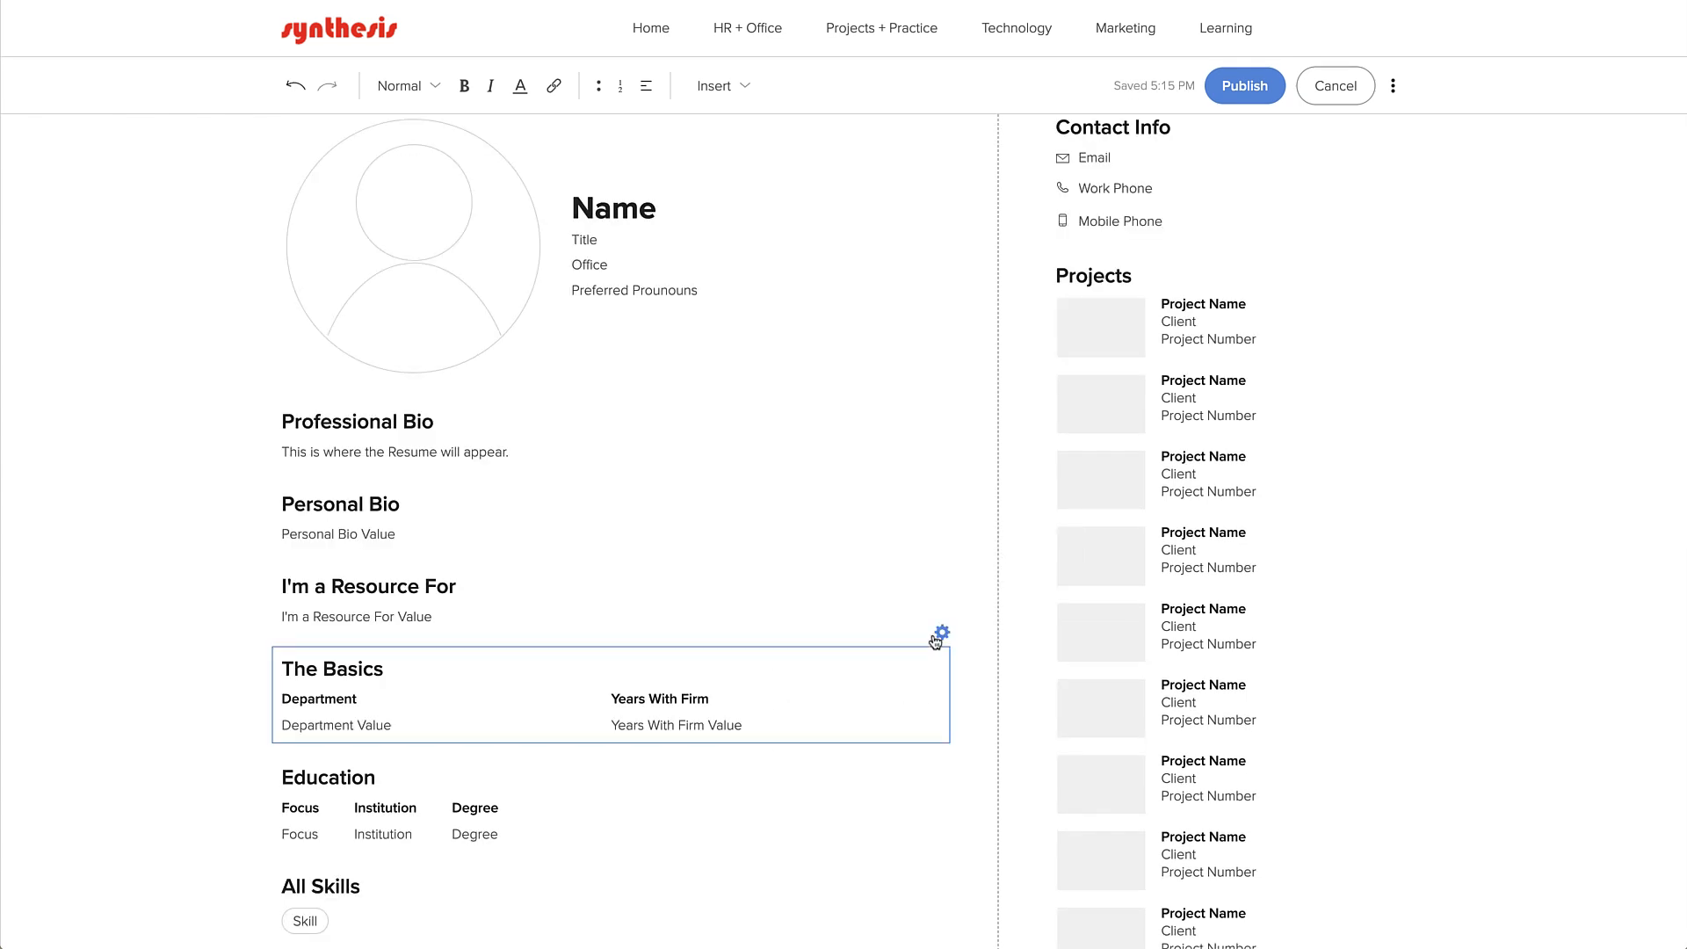
pyautogui.click(939, 638)
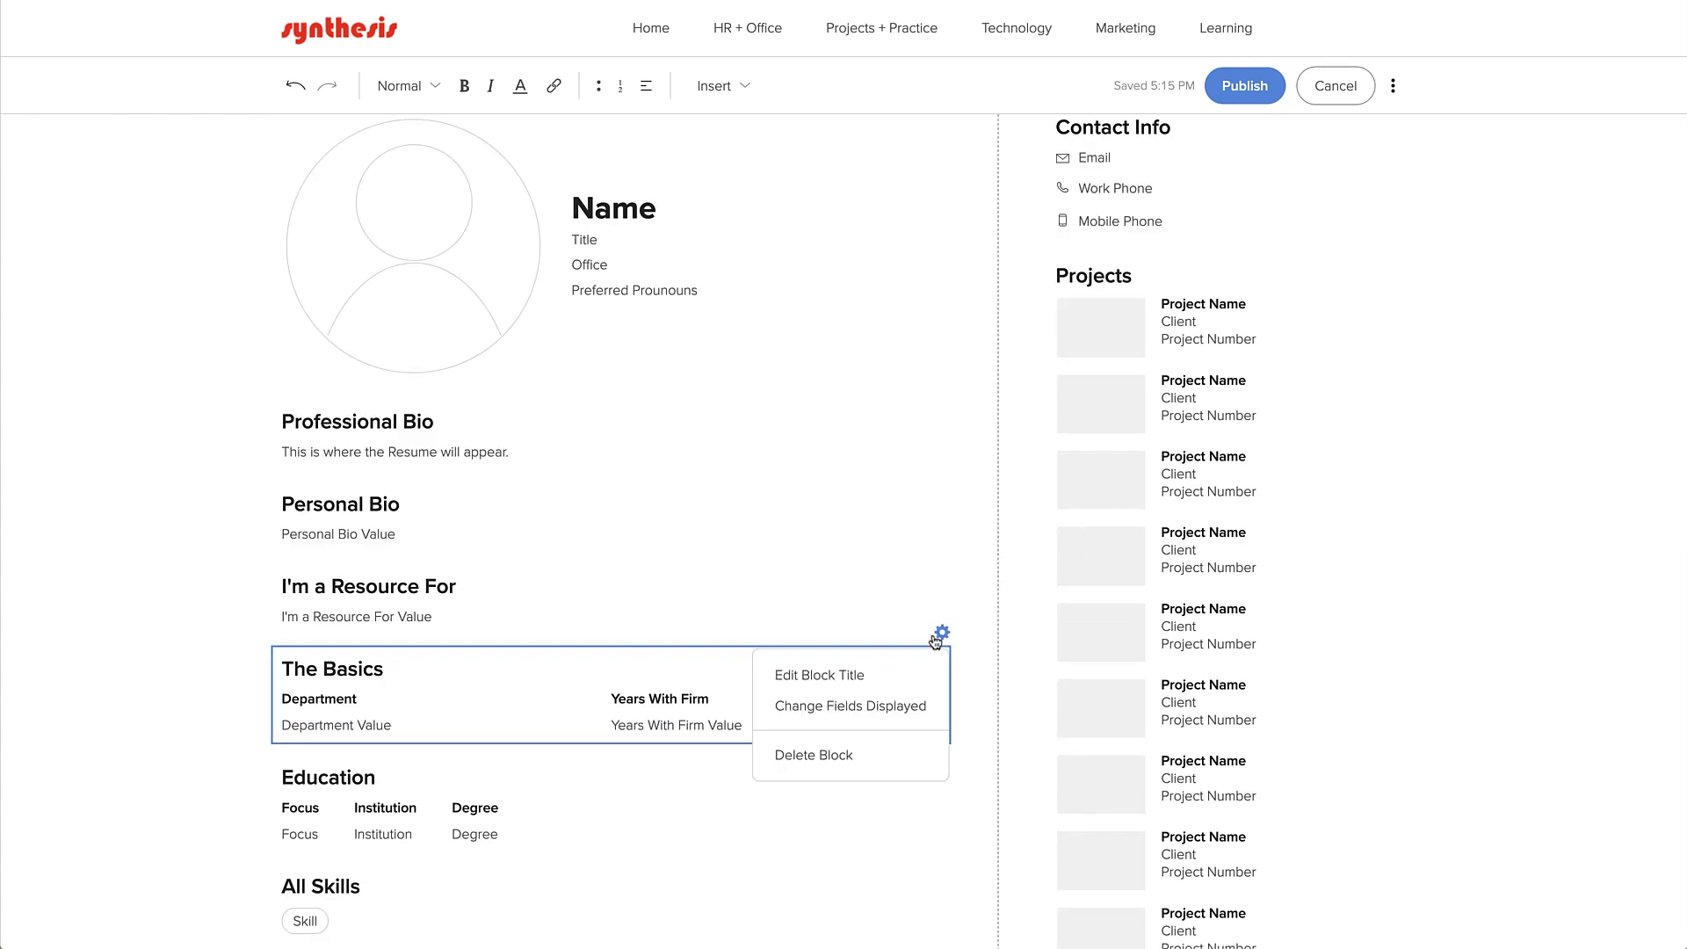
pyautogui.click(891, 709)
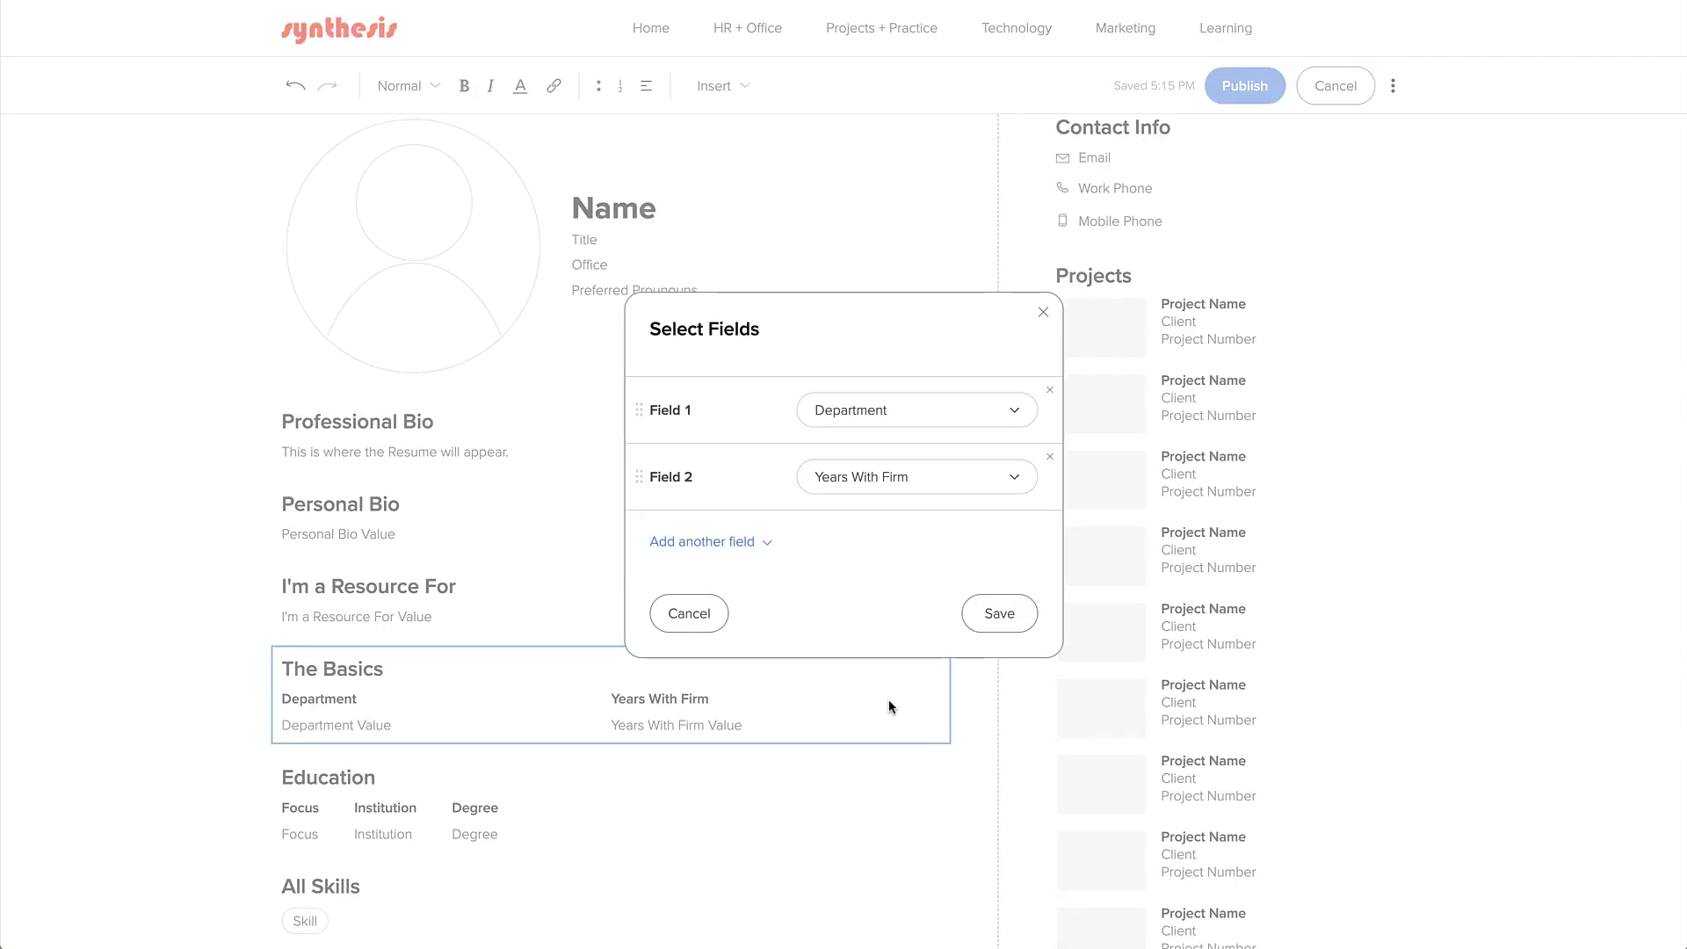
pyautogui.click(738, 543)
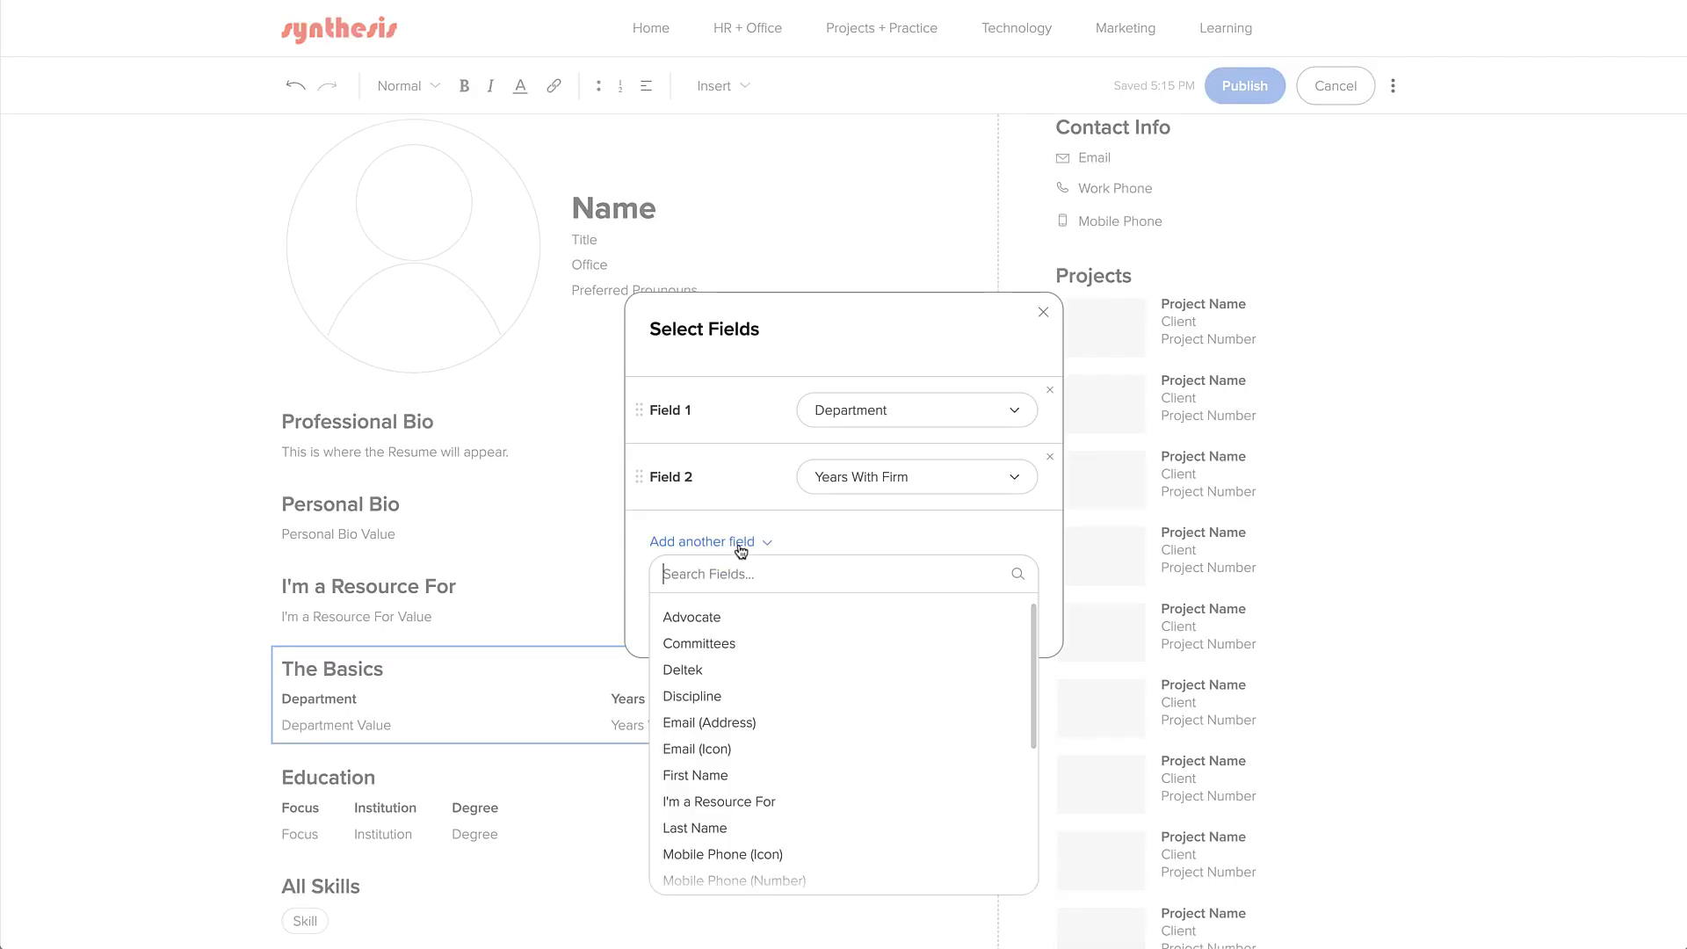
pyautogui.click(726, 696)
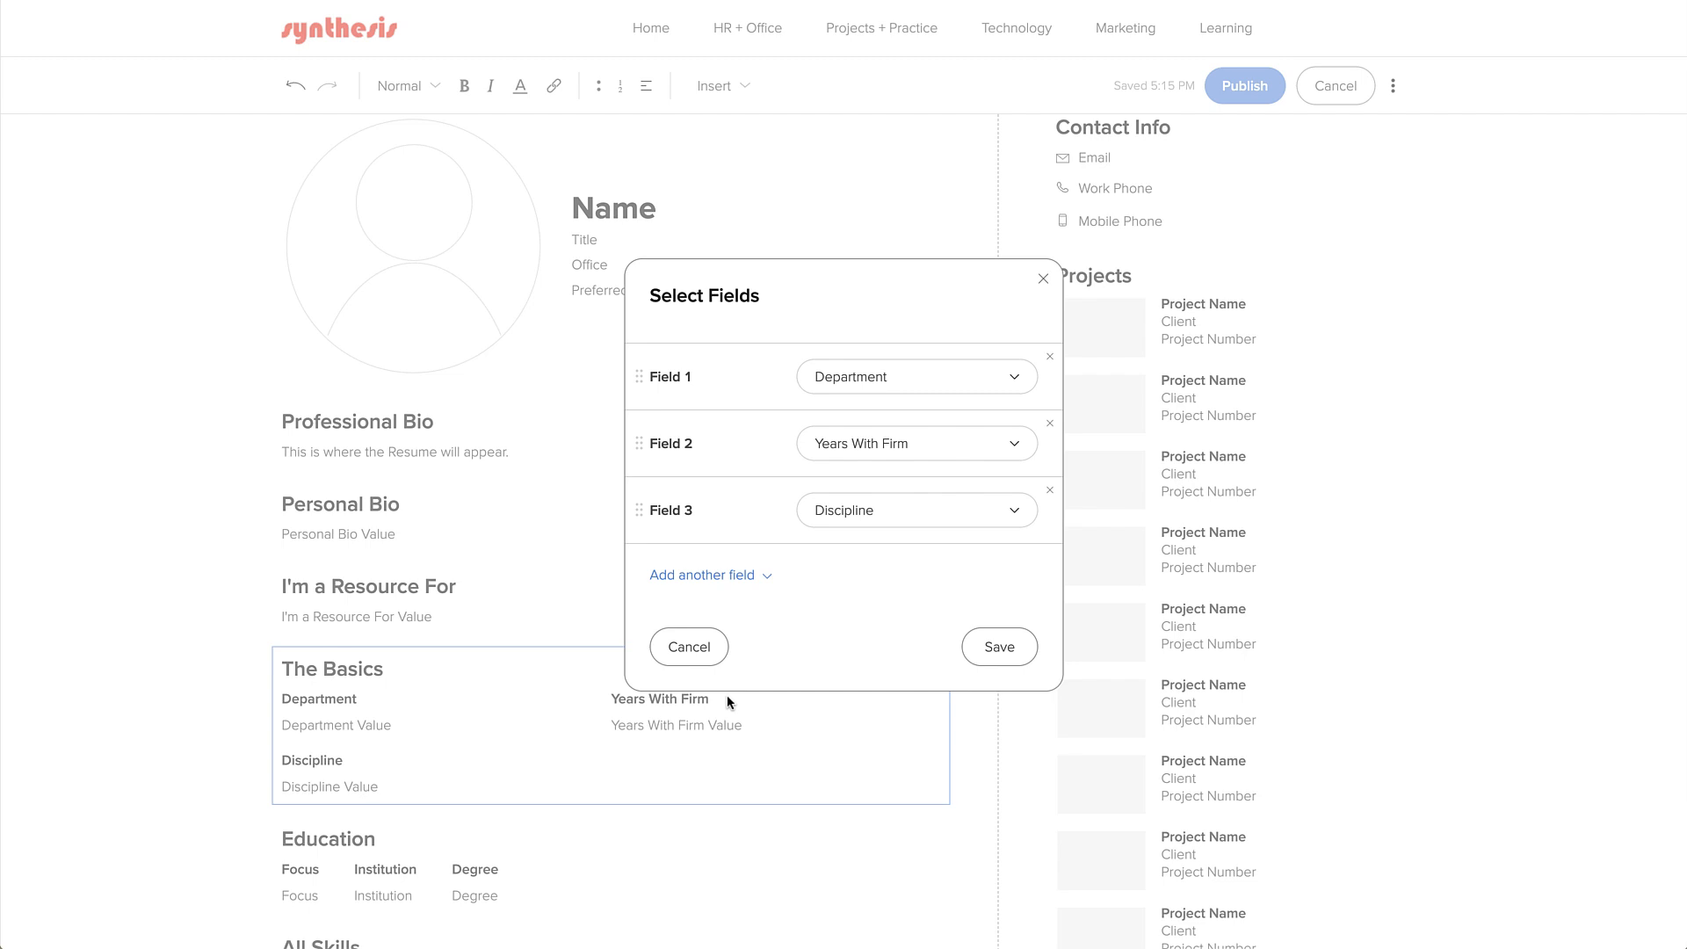
pyautogui.moveTo(648, 518); pyautogui.dragTo(657, 460)
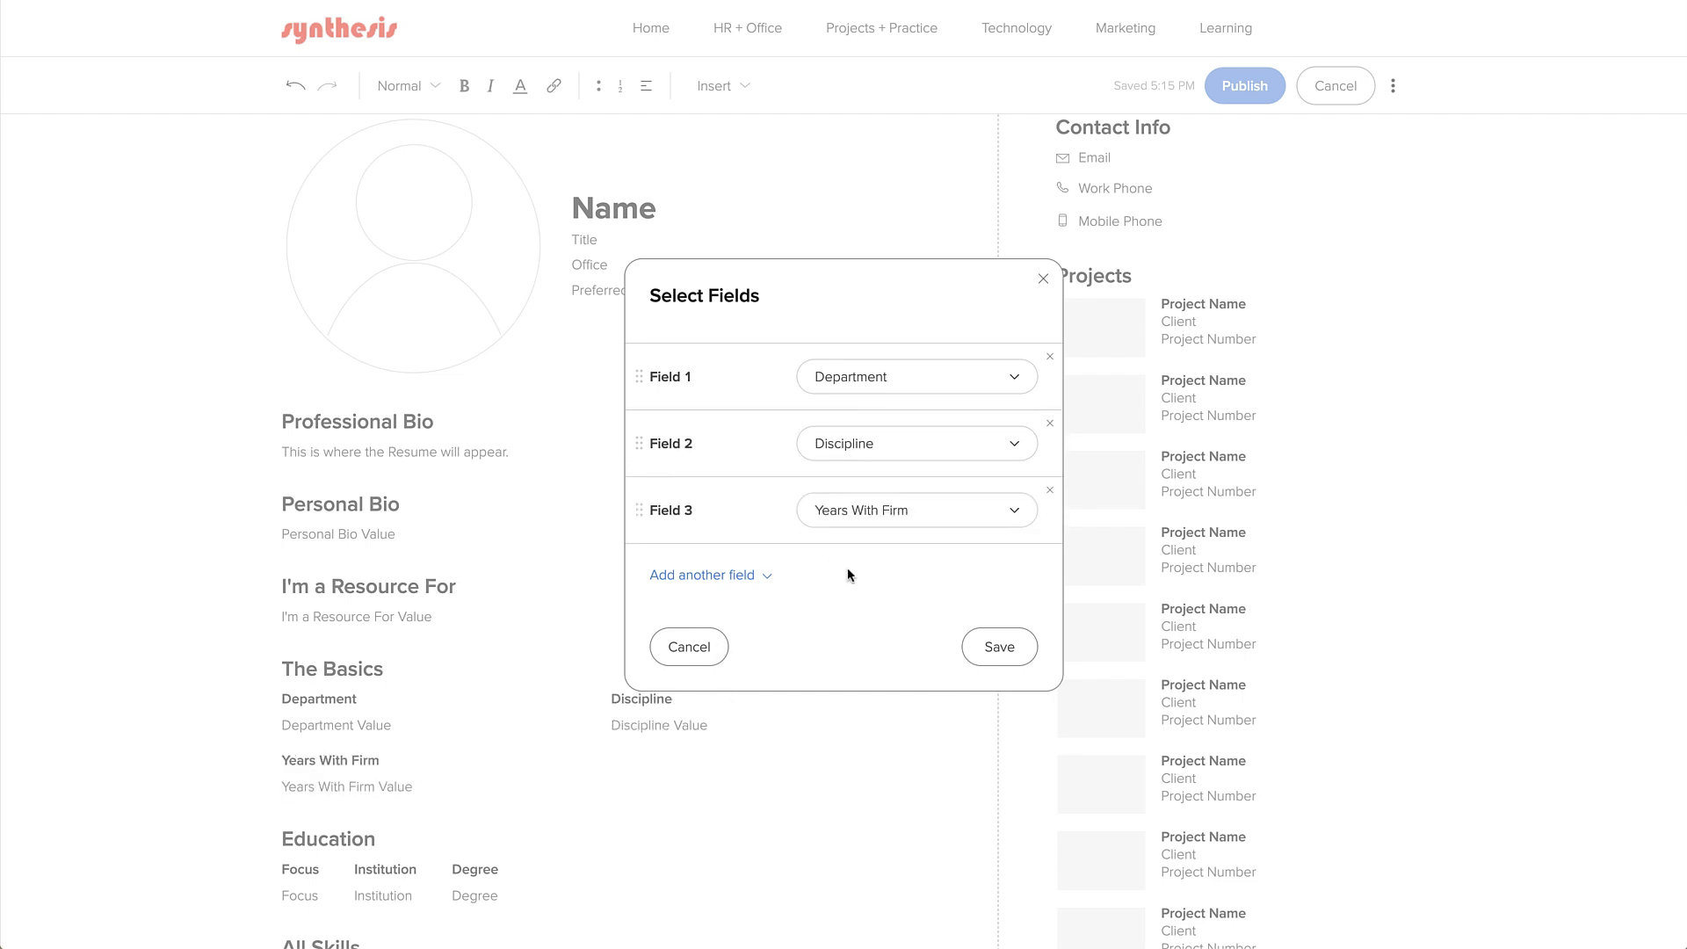
pyautogui.click(998, 647)
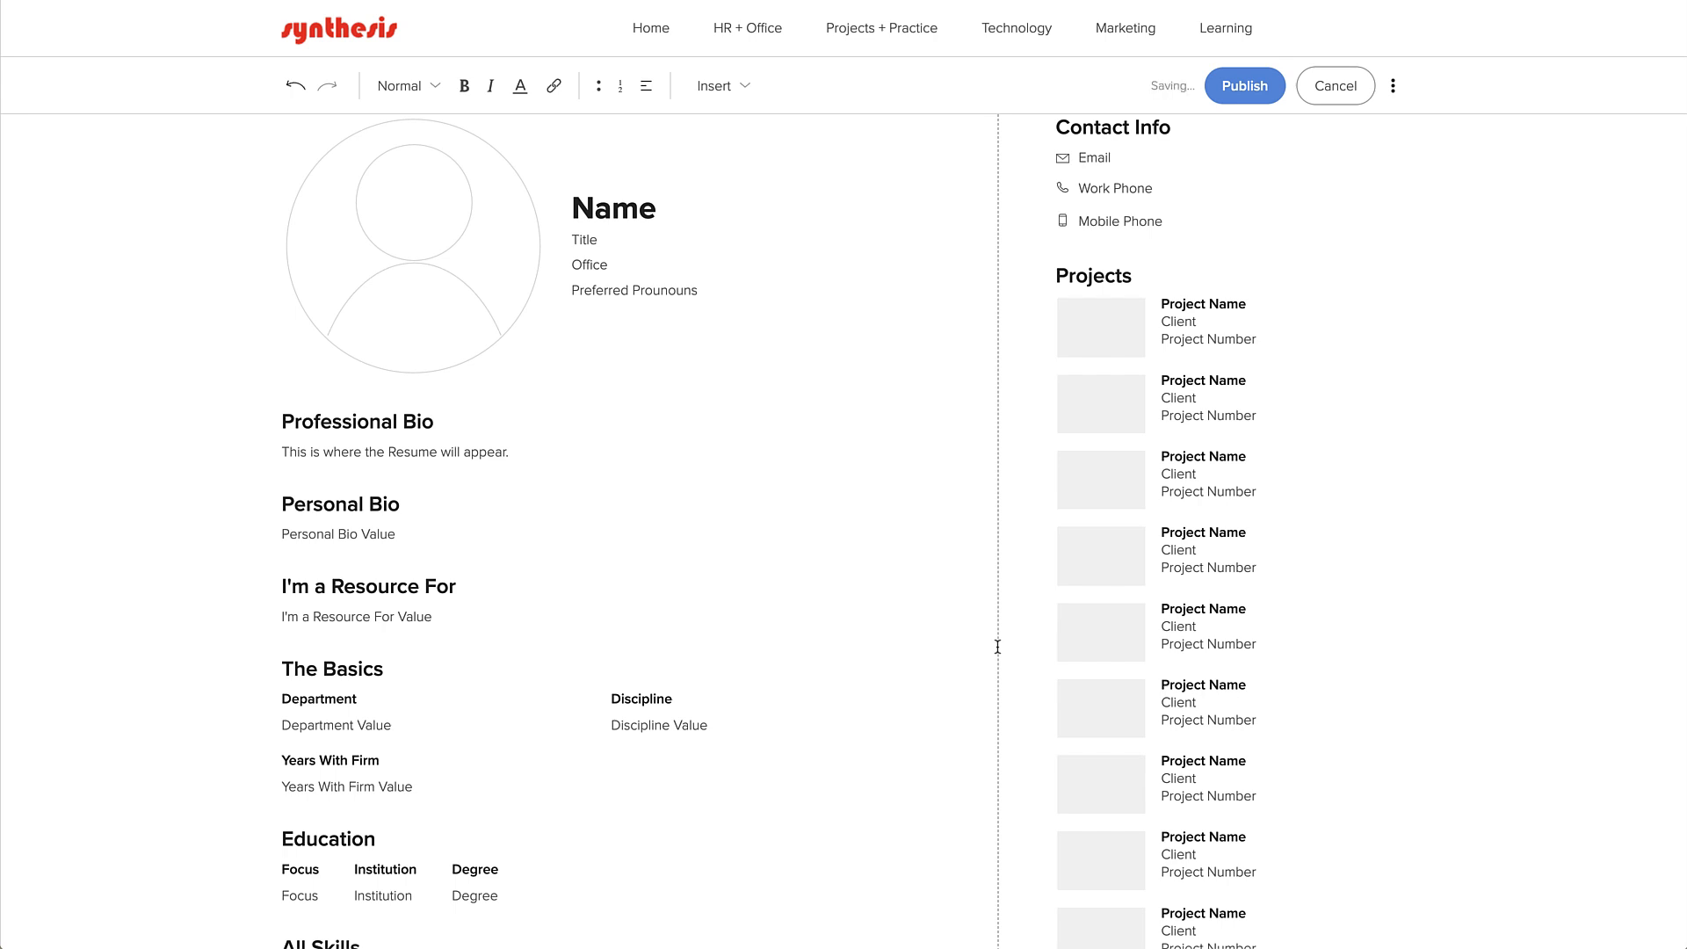
# Insert a new field block of the Grid Block type between The Basics and Education blocks
pyautogui.scroll(-3, 998, 646)
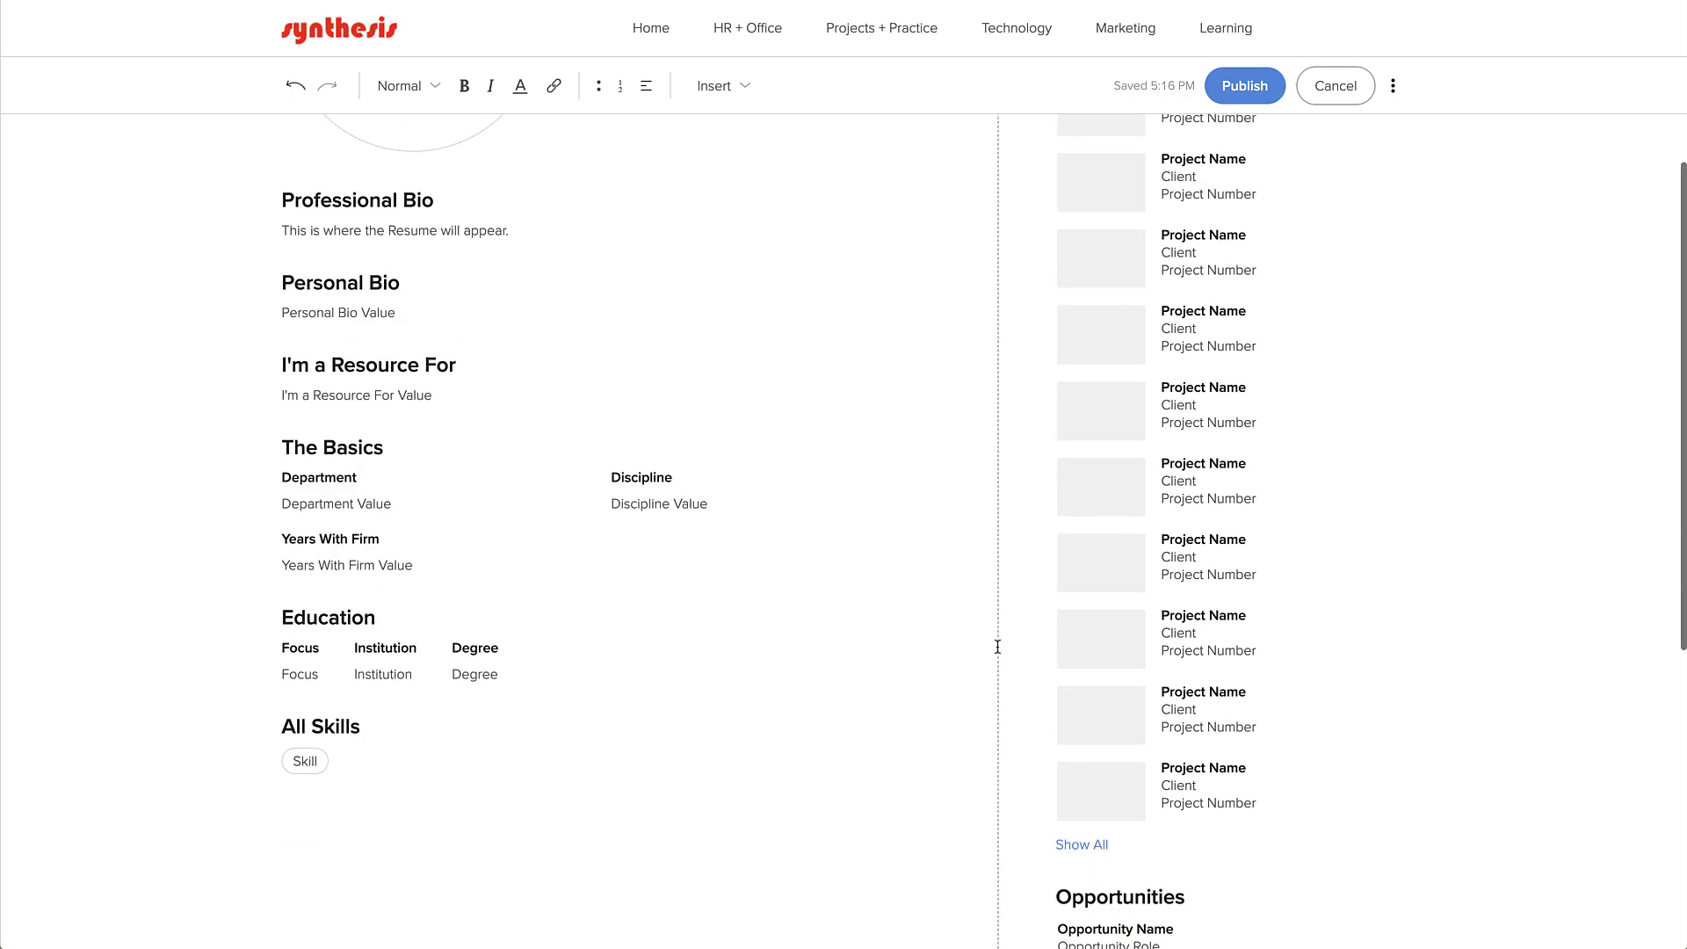
pyautogui.click(314, 571)
pyautogui.click(311, 596)
pyautogui.scroll(-3, 312, 595)
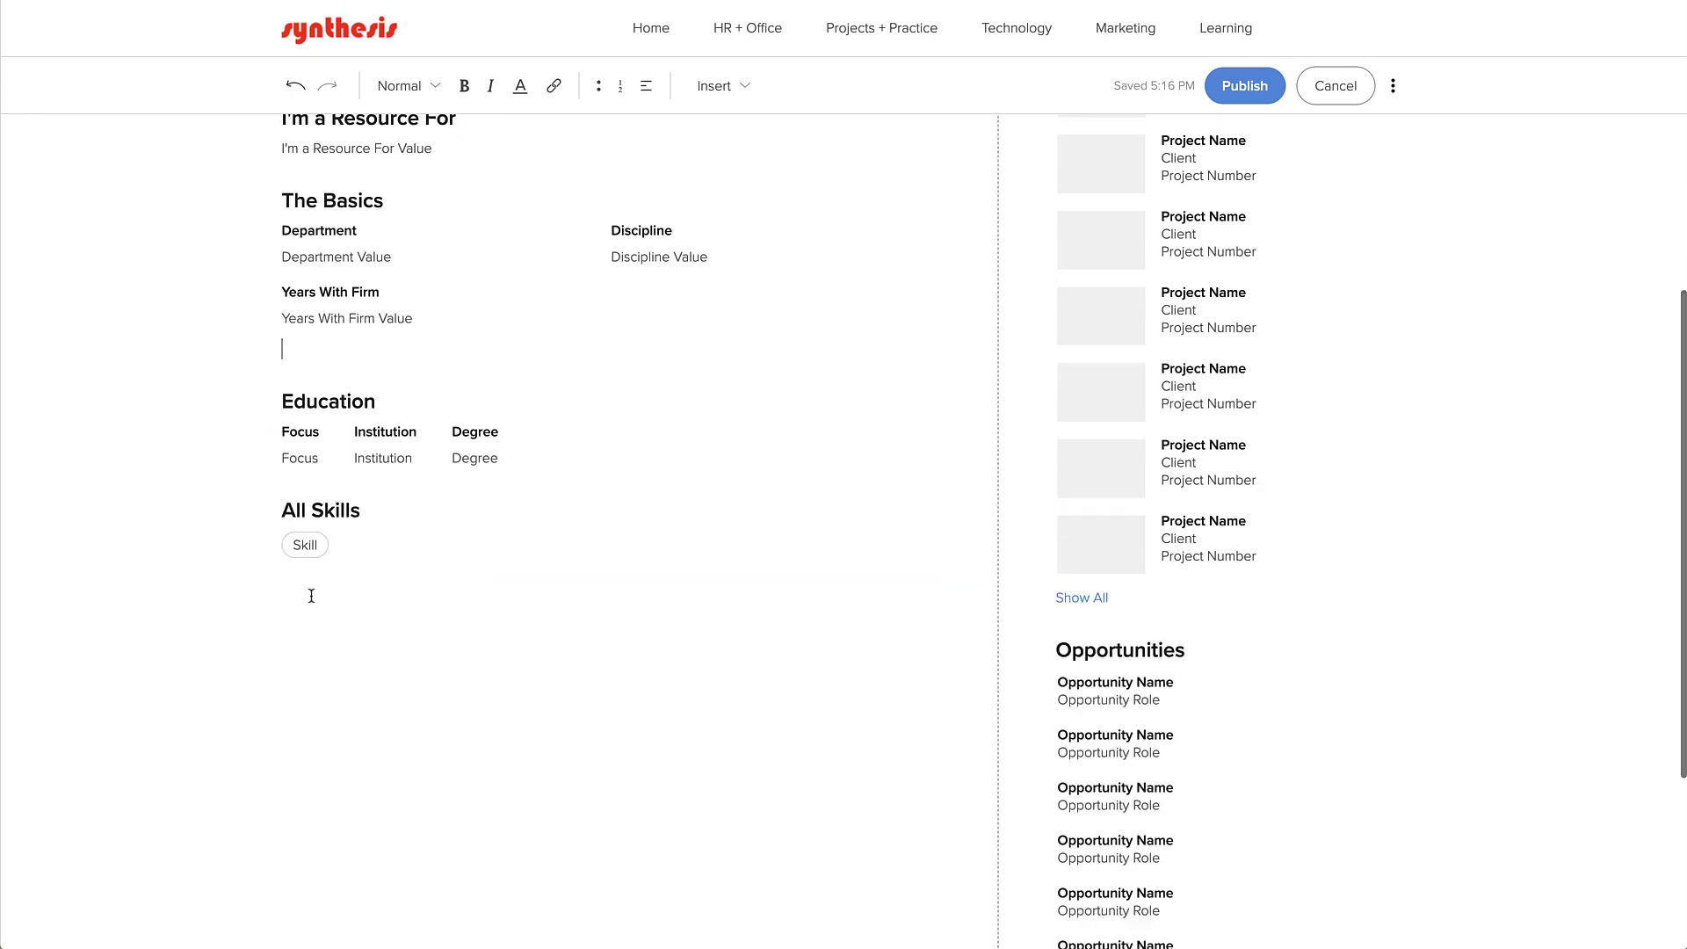
pyautogui.click(713, 88)
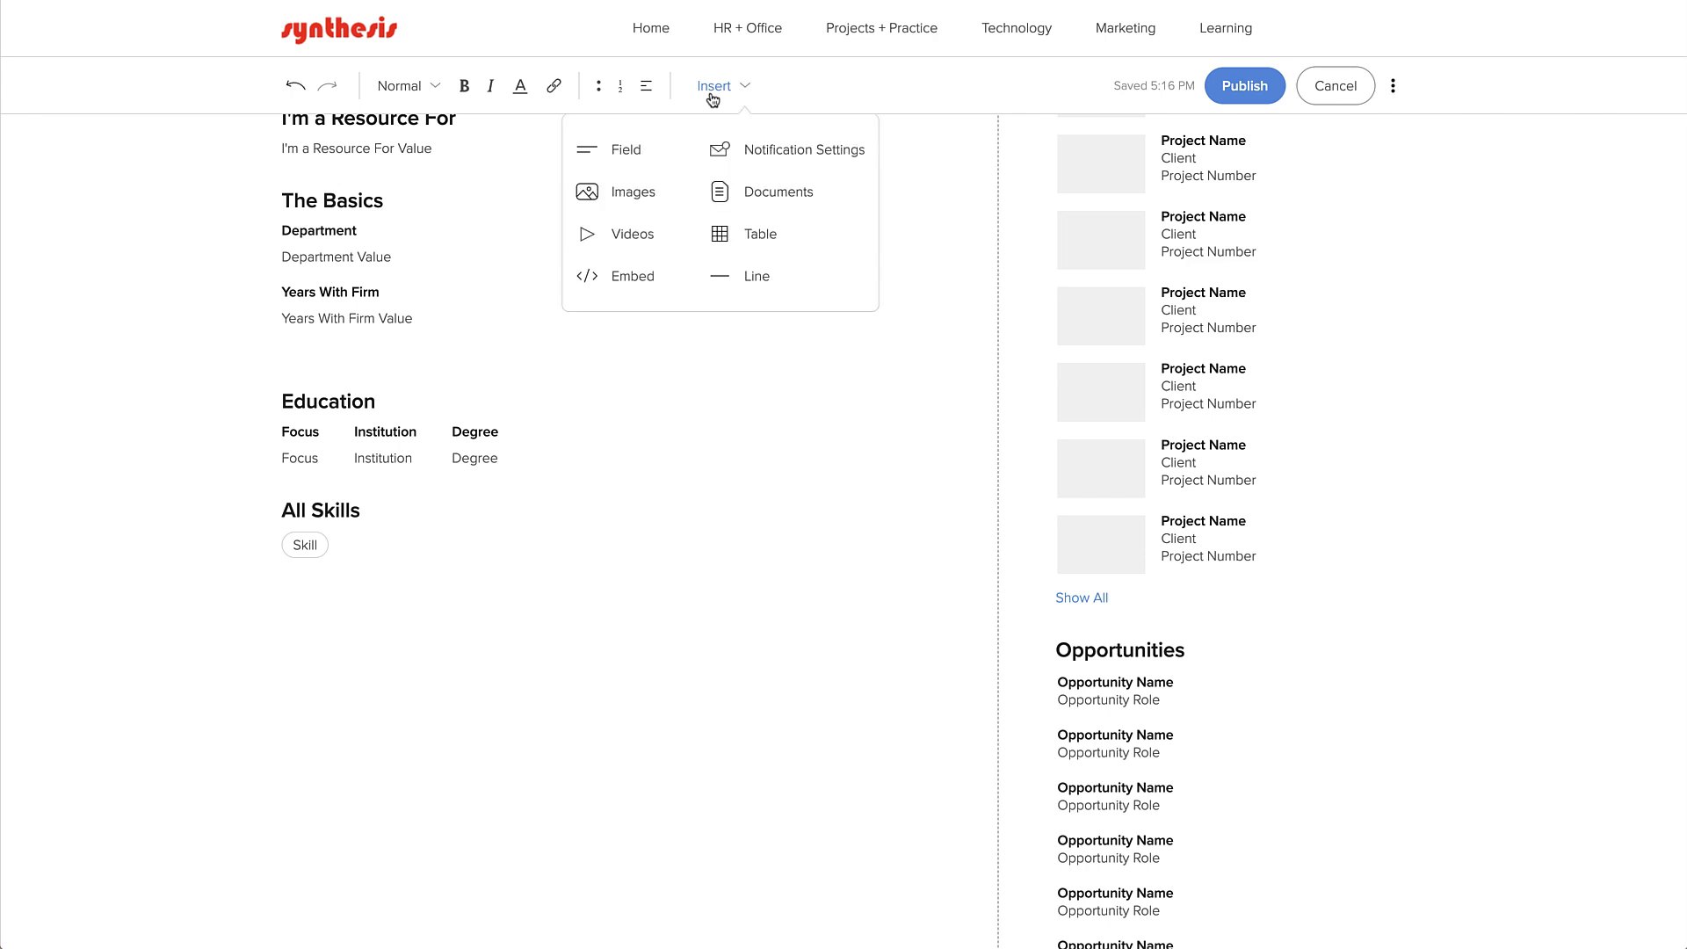
pyautogui.click(629, 149)
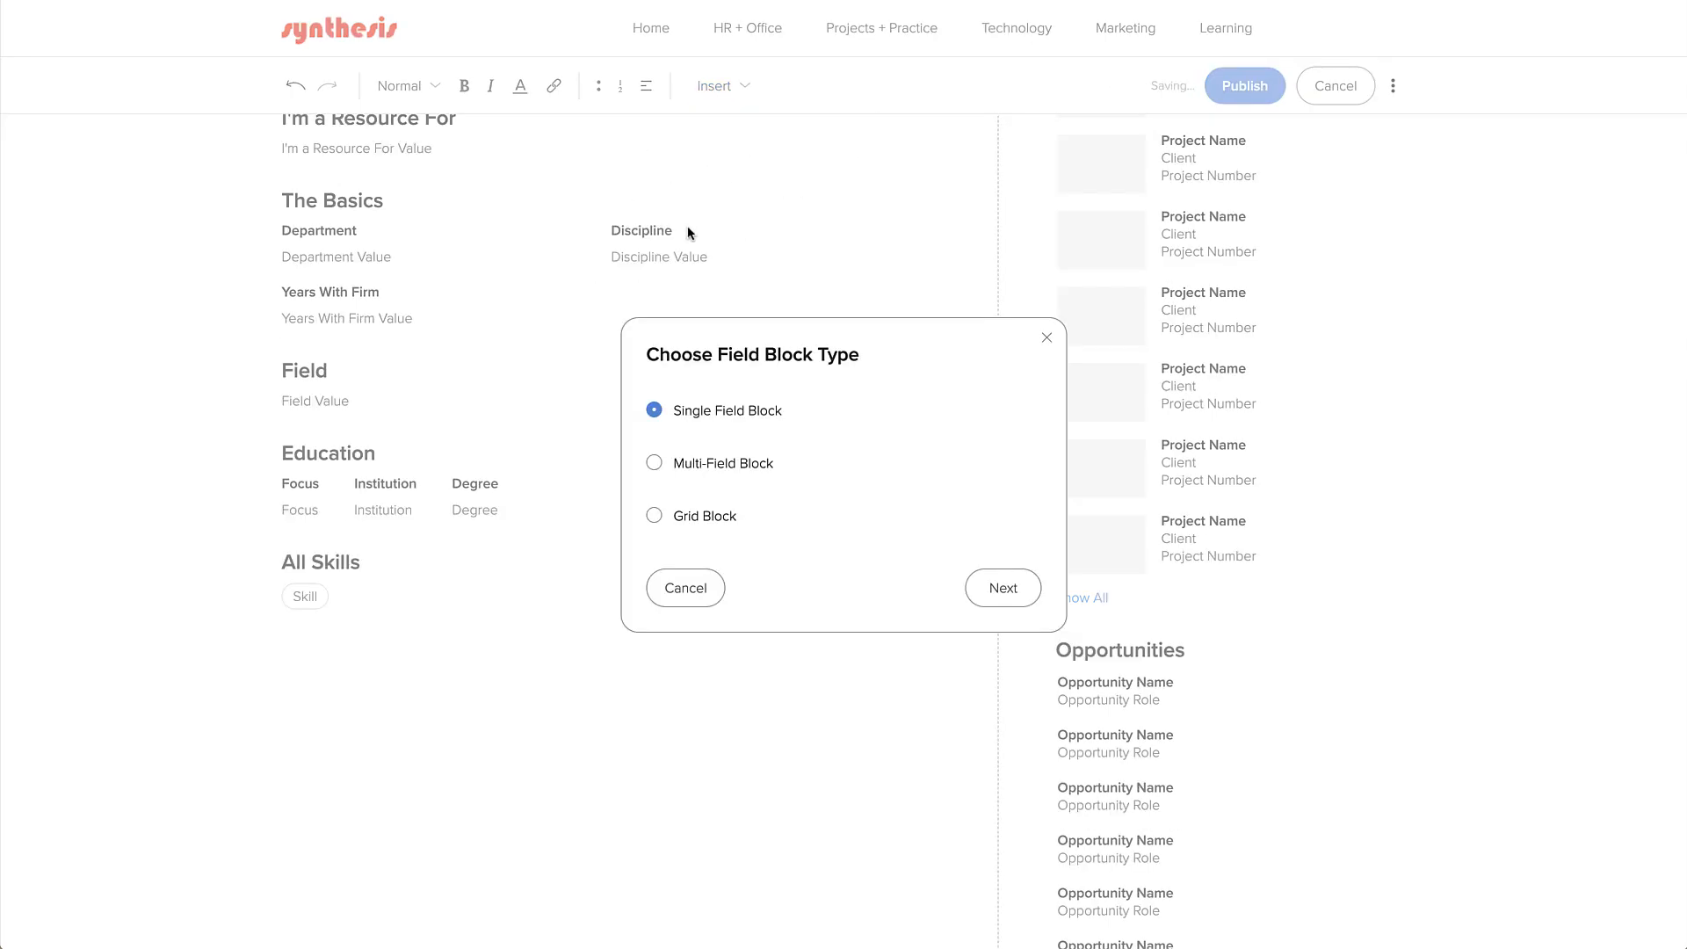
pyautogui.click(693, 521)
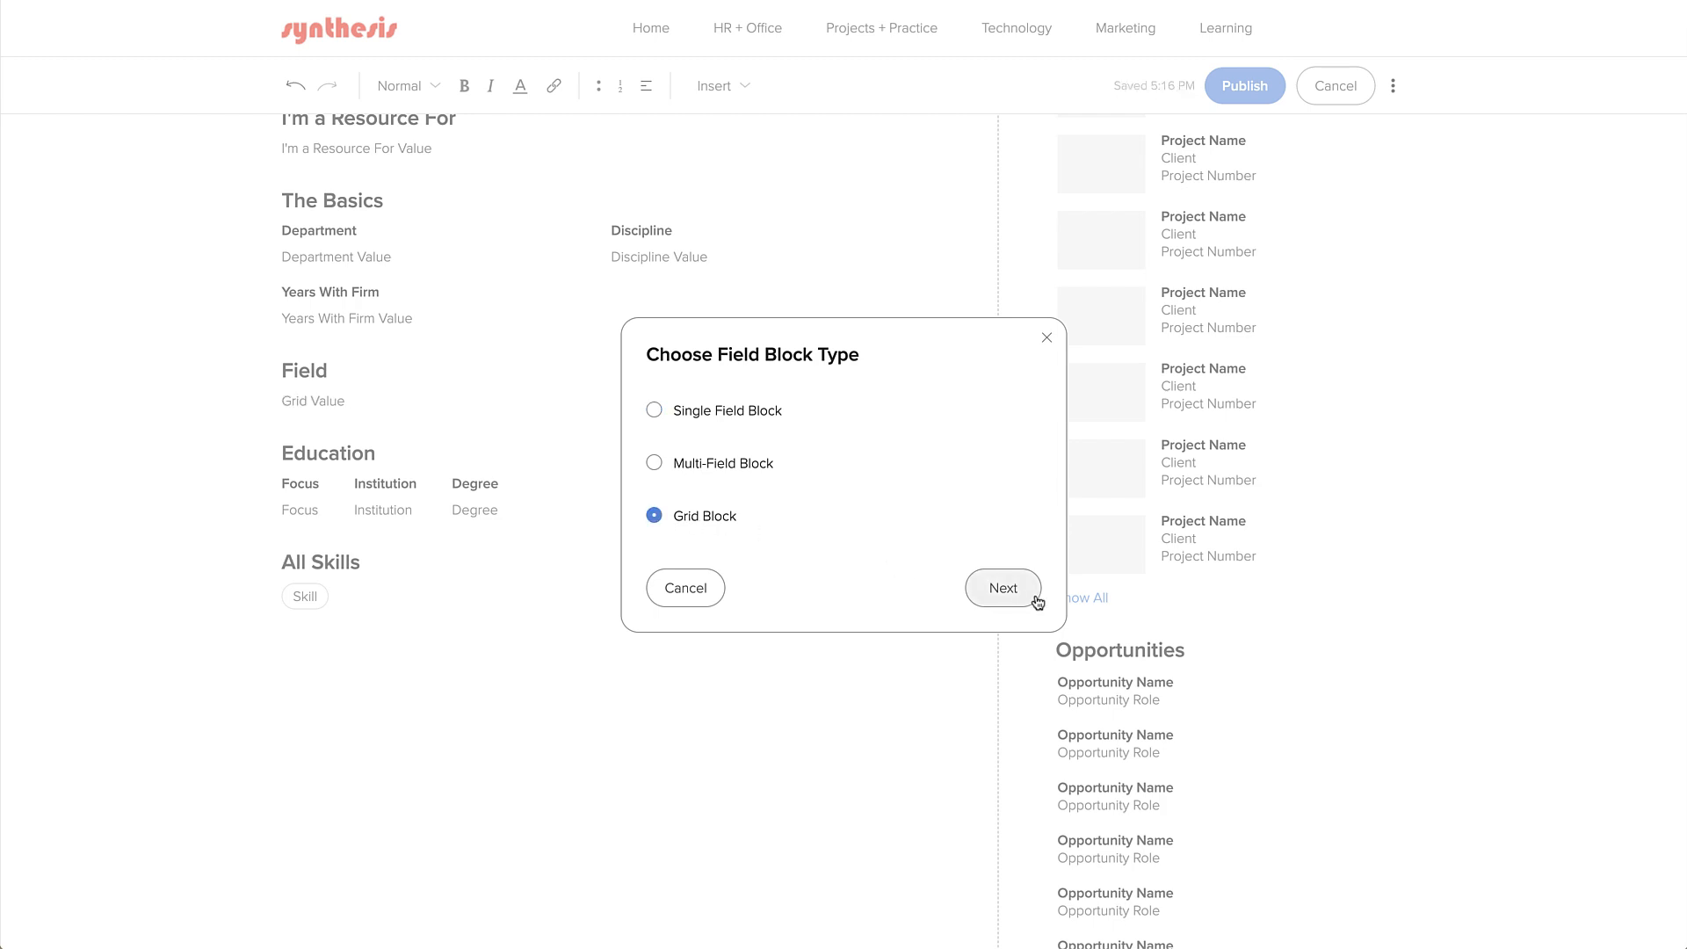
pyautogui.click(1003, 589)
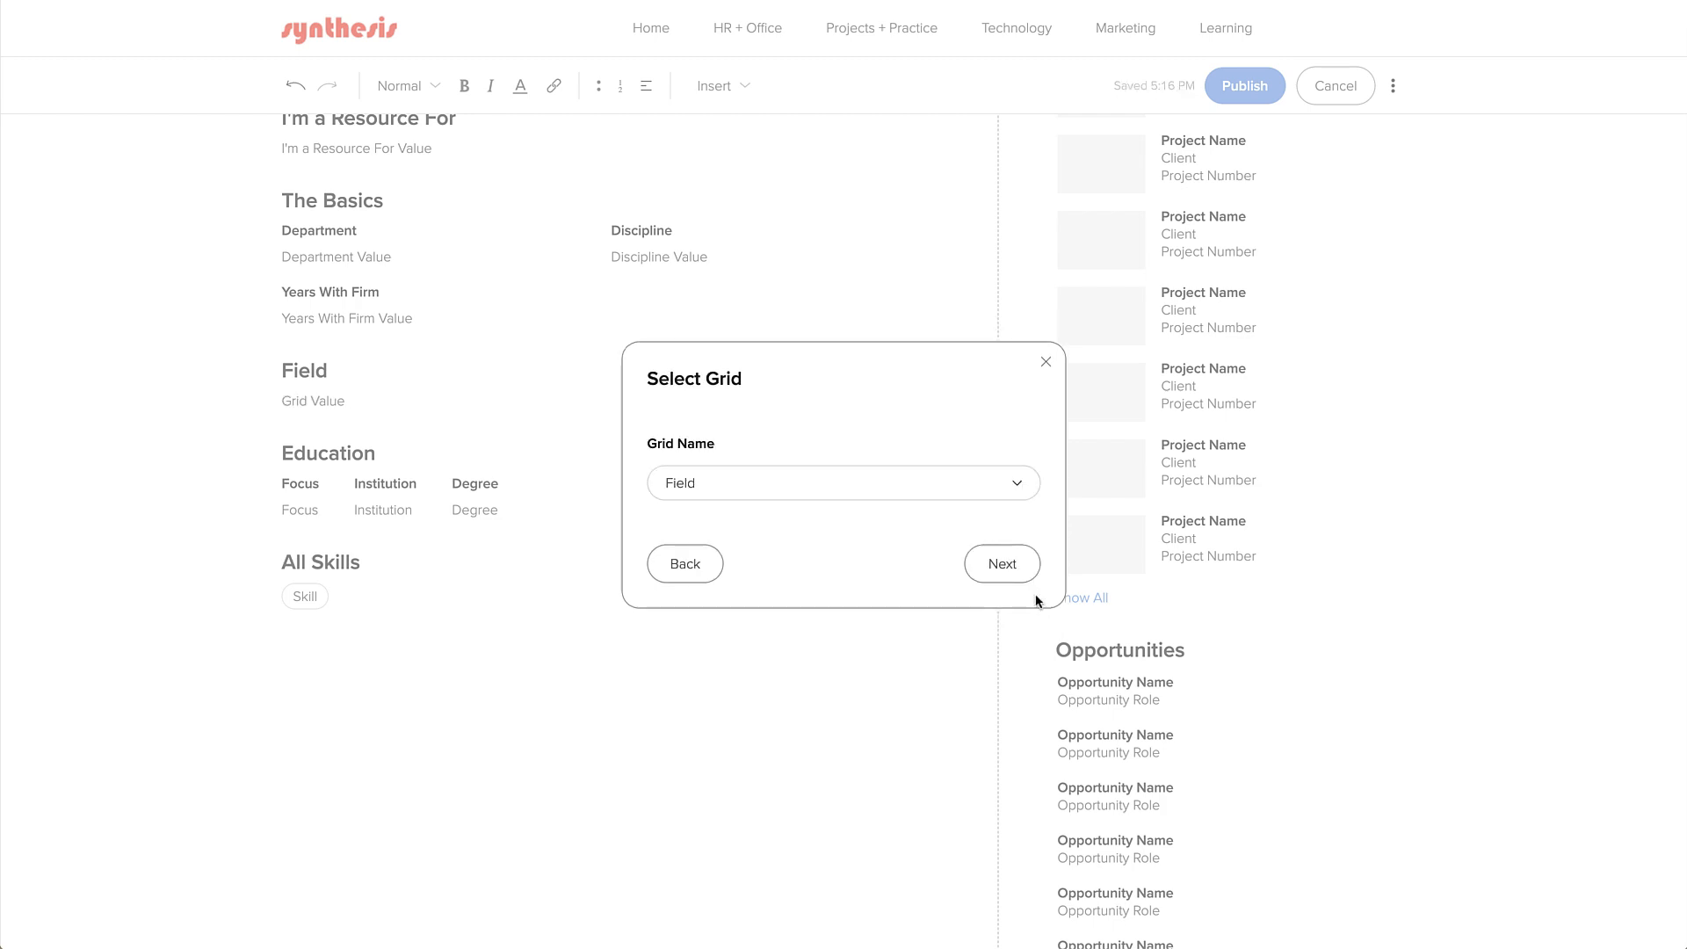
# Choose the Licenses grid for the new block, give it the Table Layout, and finish the setup
pyautogui.click(896, 490)
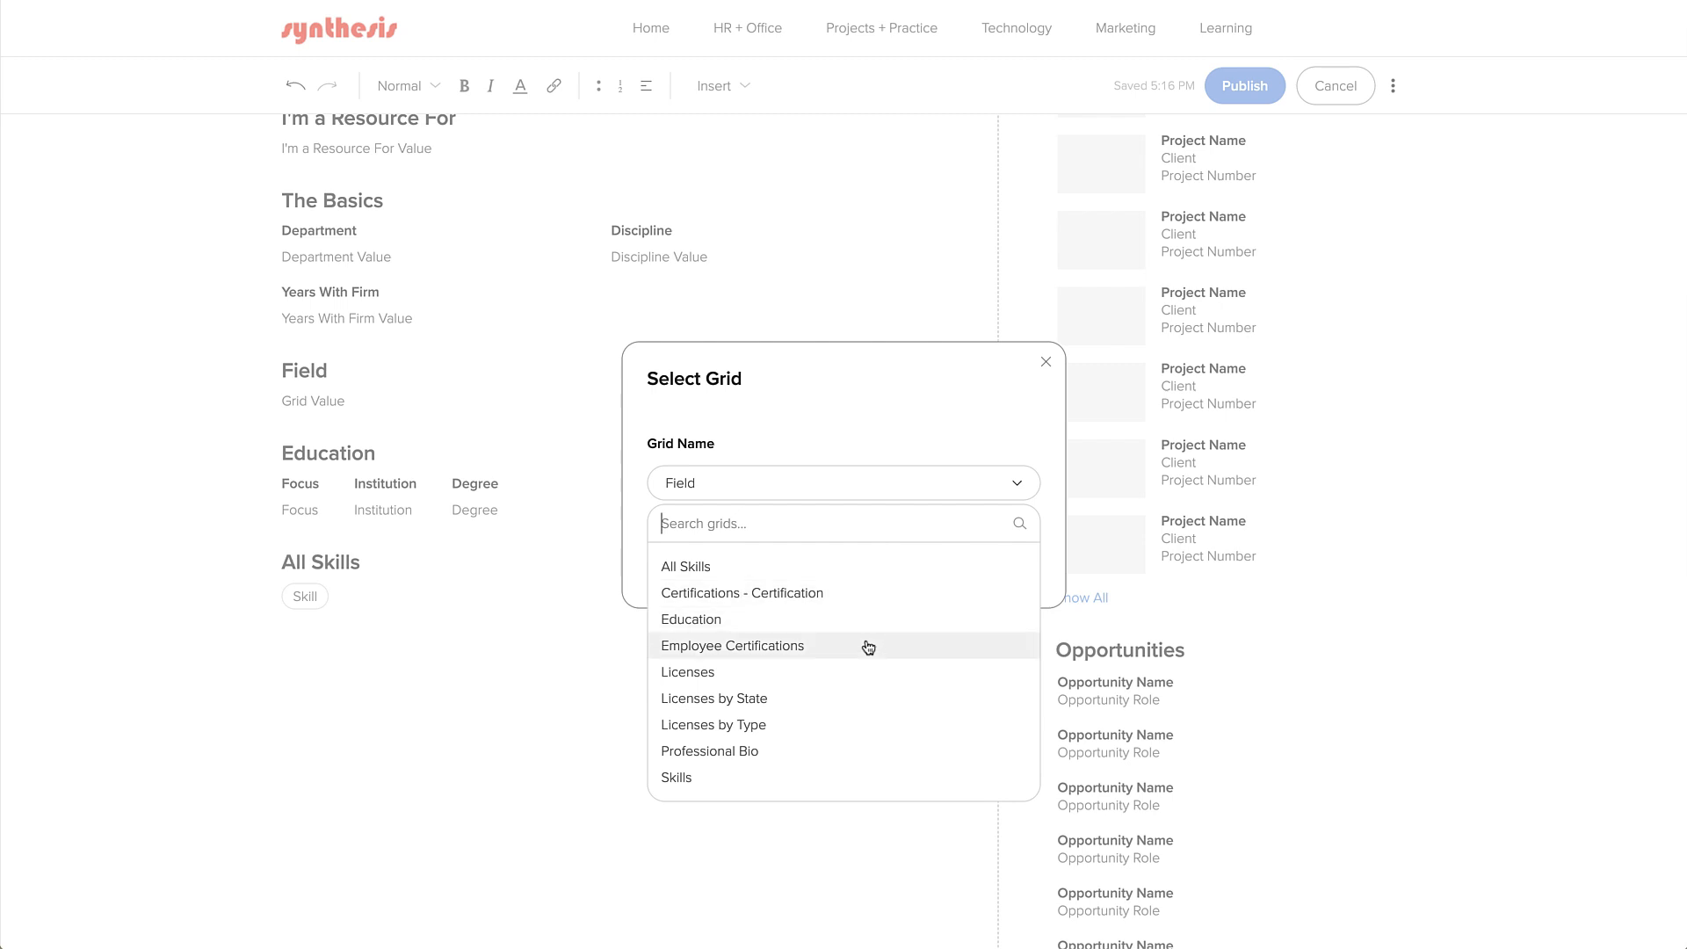
pyautogui.click(857, 672)
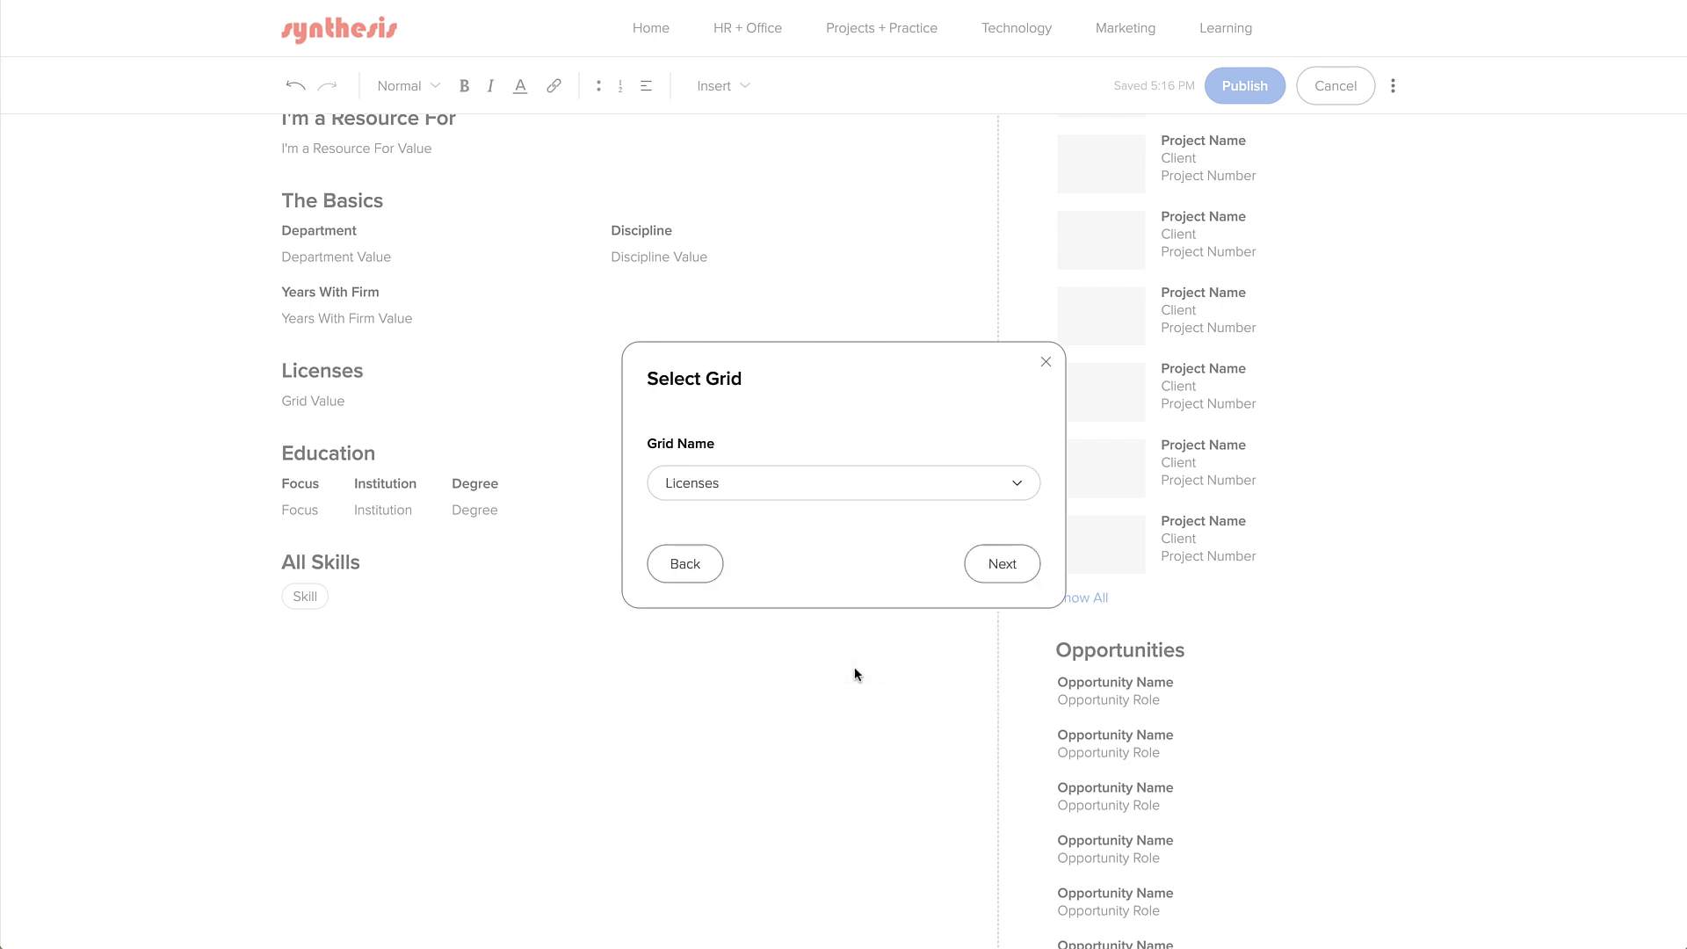
pyautogui.click(1004, 565)
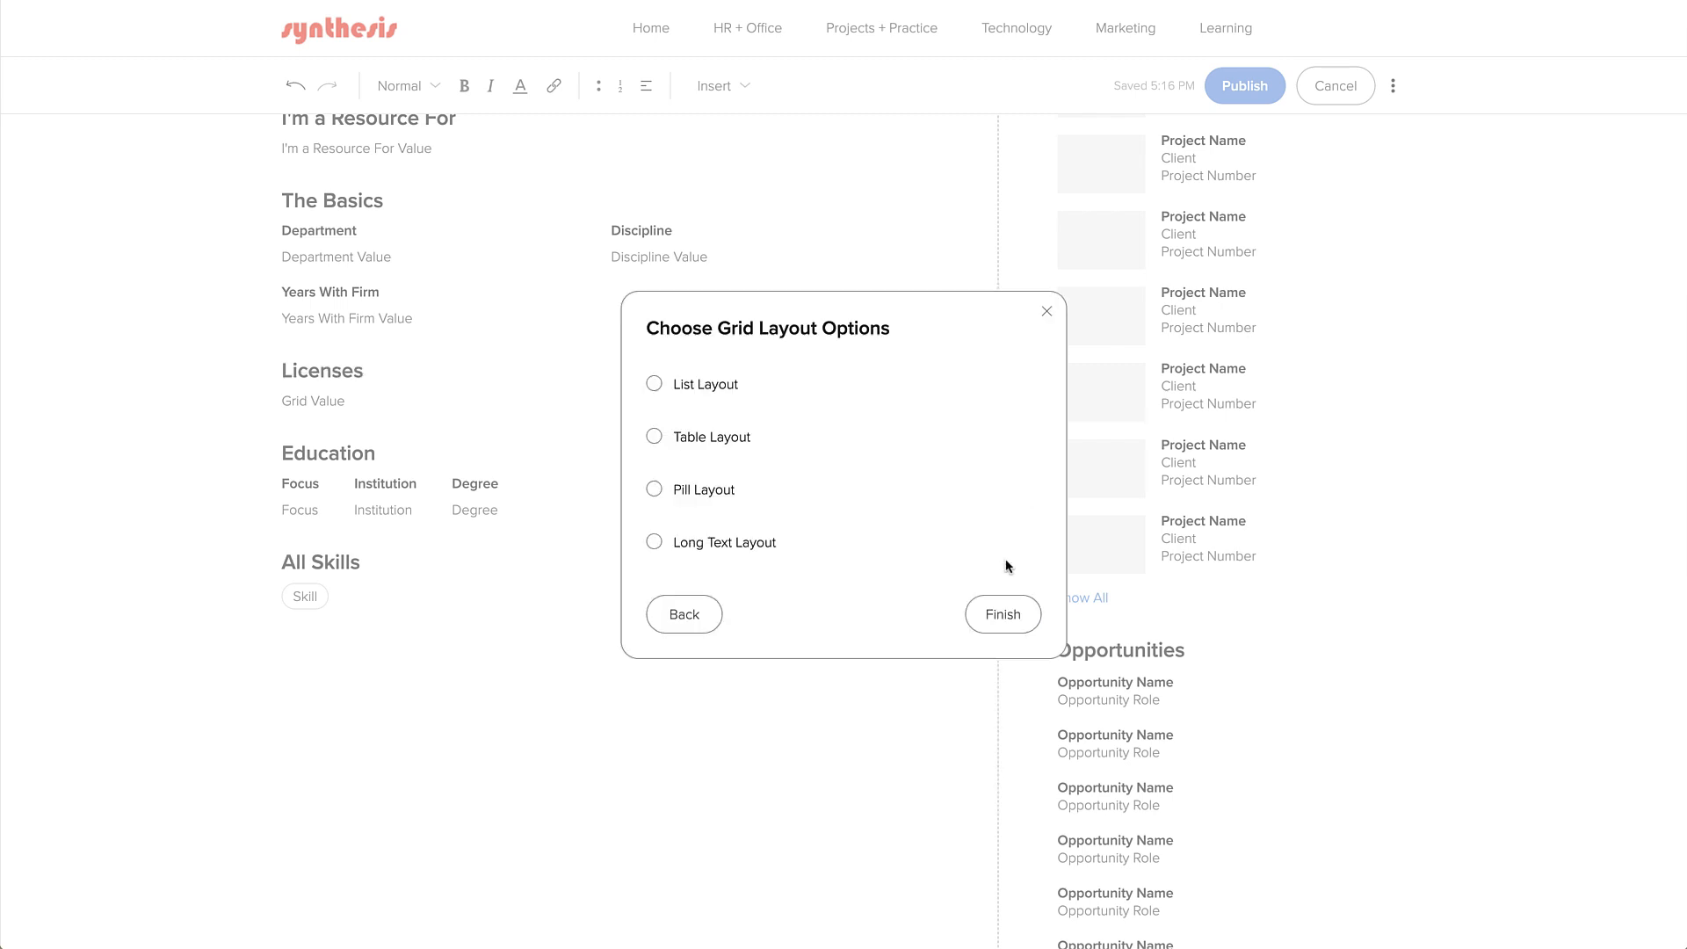
pyautogui.click(732, 436)
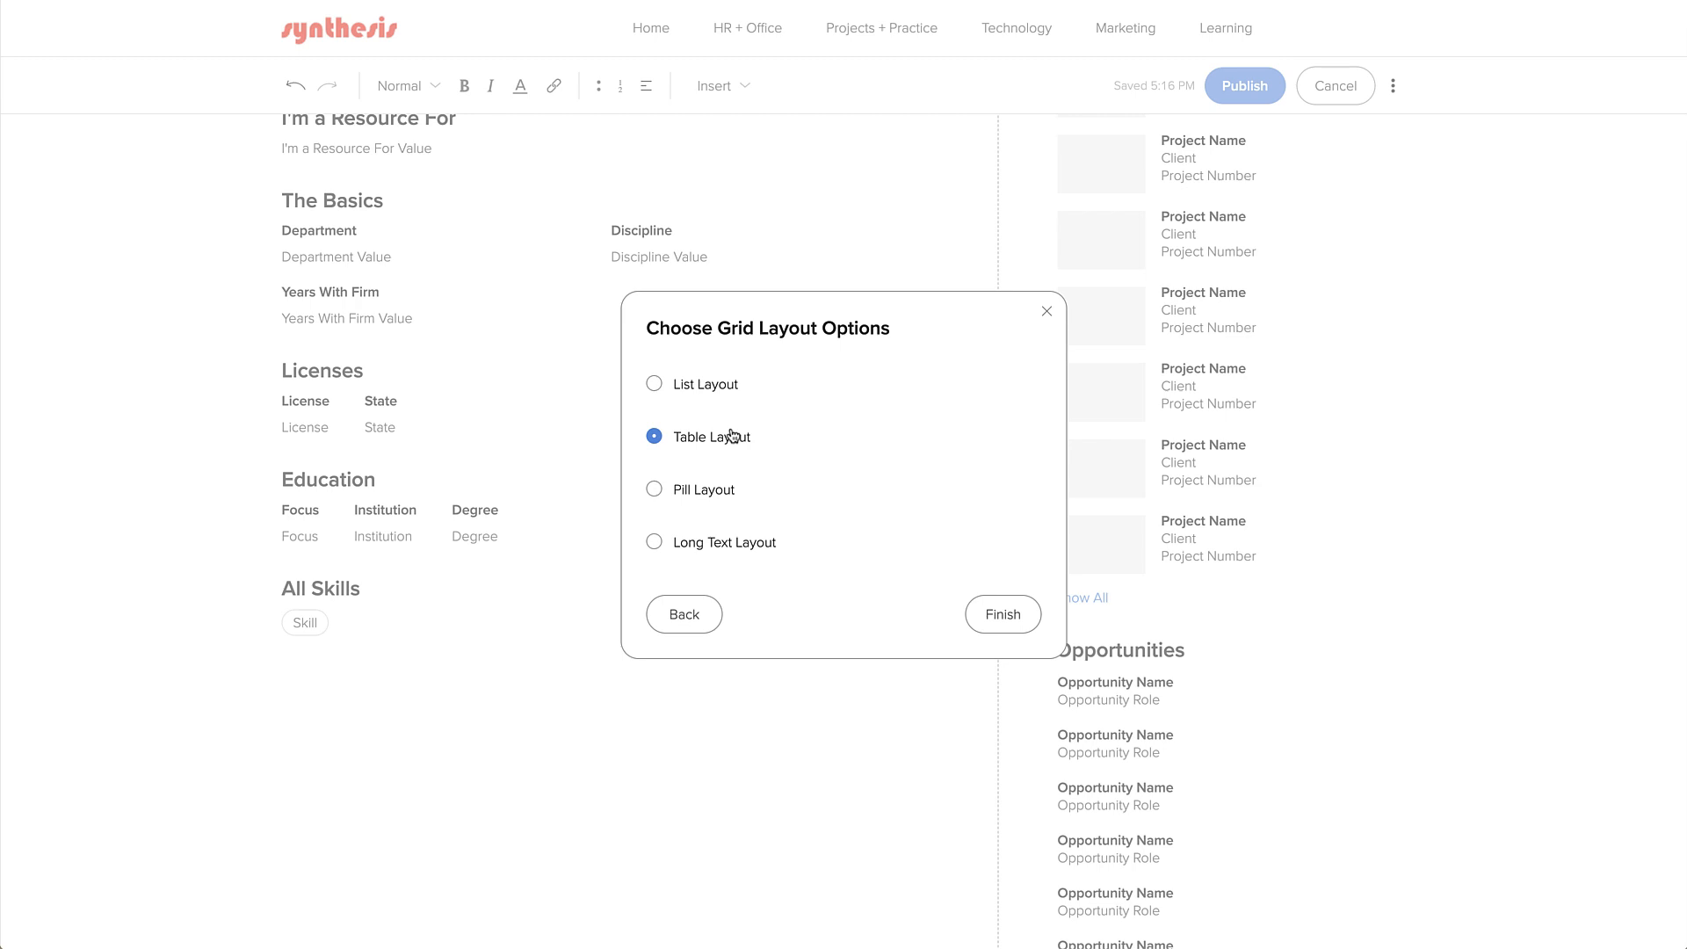
pyautogui.click(1026, 620)
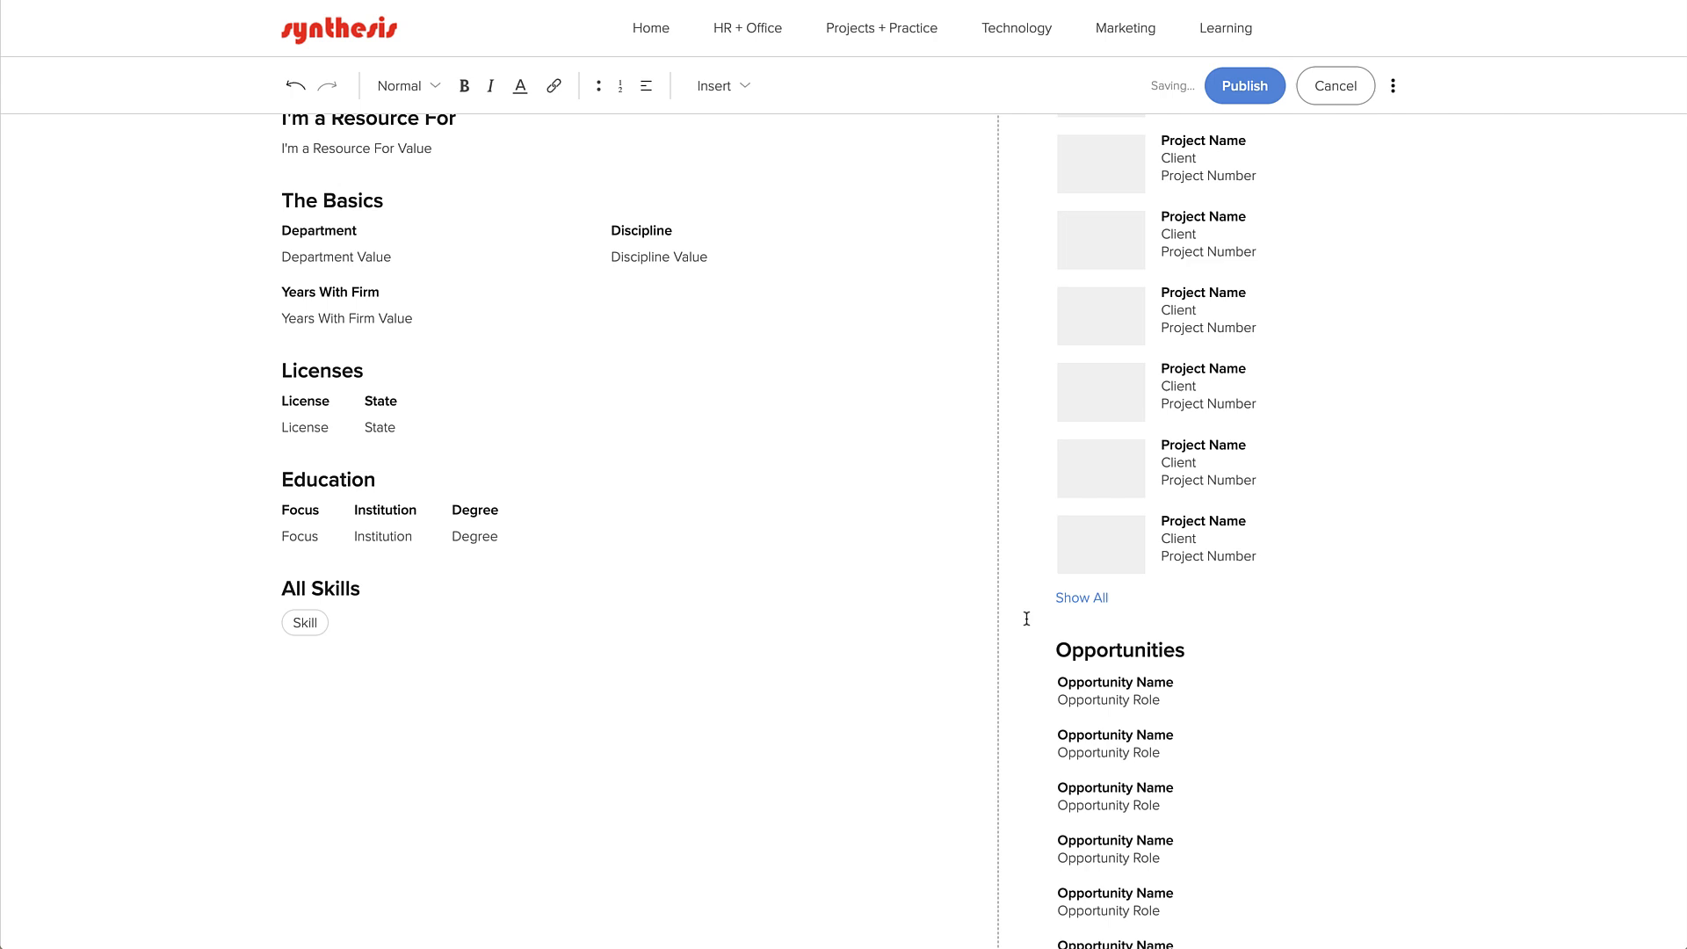
# Move the I'm a Resource For block below The Basics, directly above Licenses
pyautogui.scroll(5, 1026, 619)
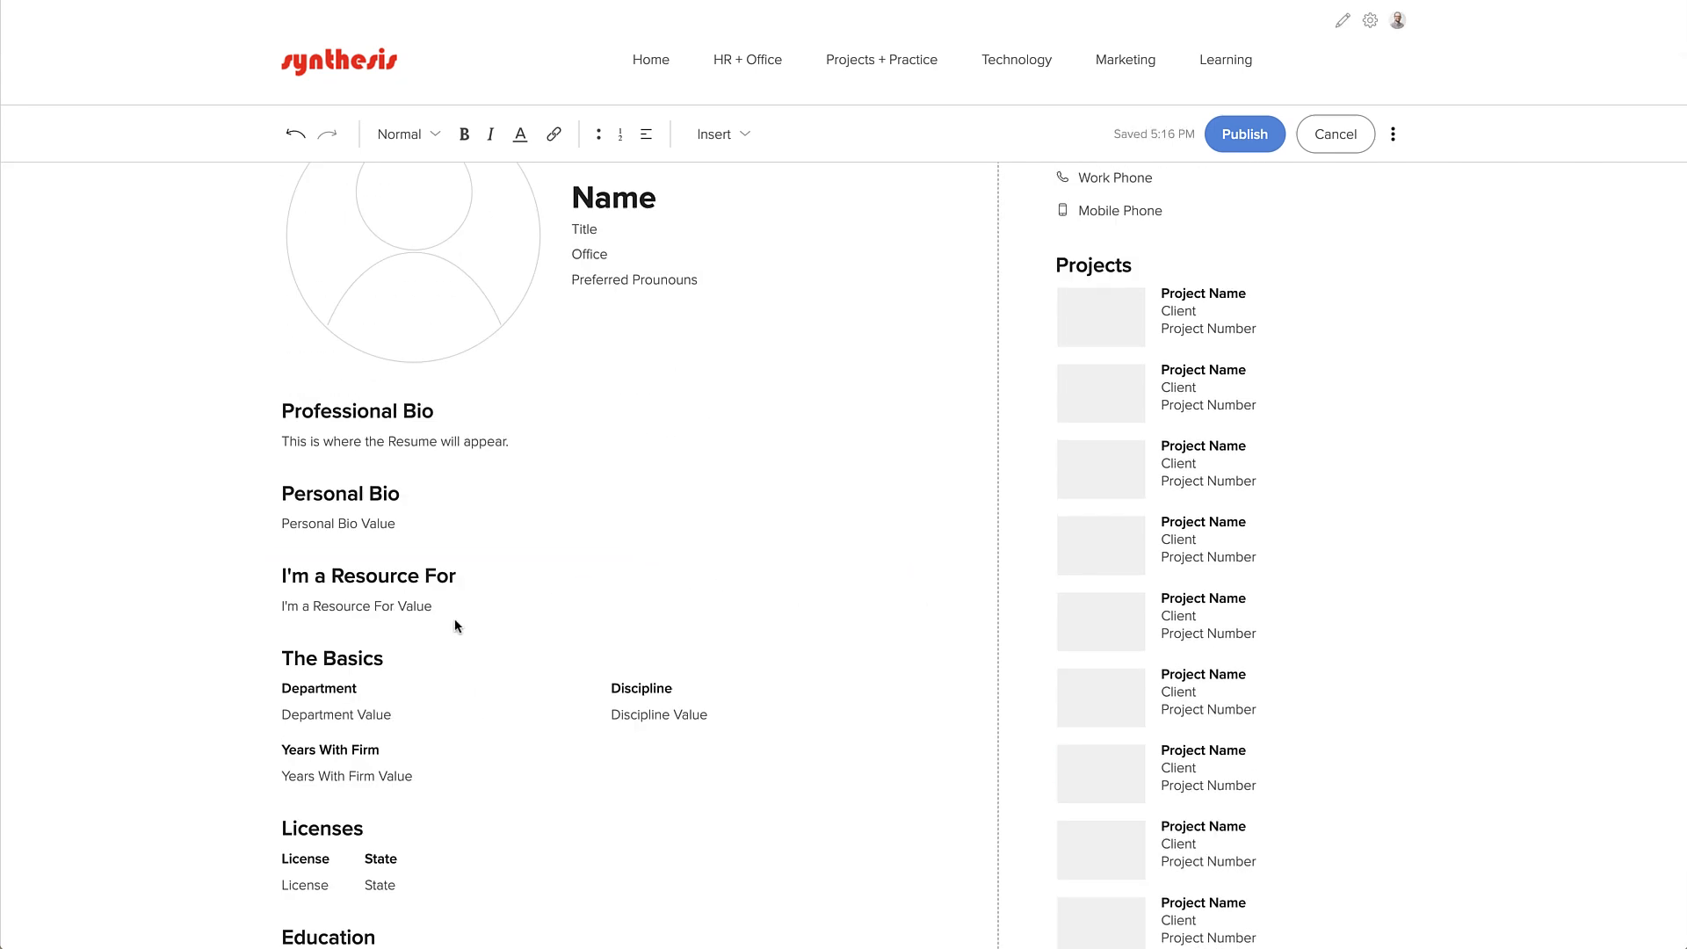
pyautogui.moveTo(379, 684); pyautogui.dragTo(402, 587)
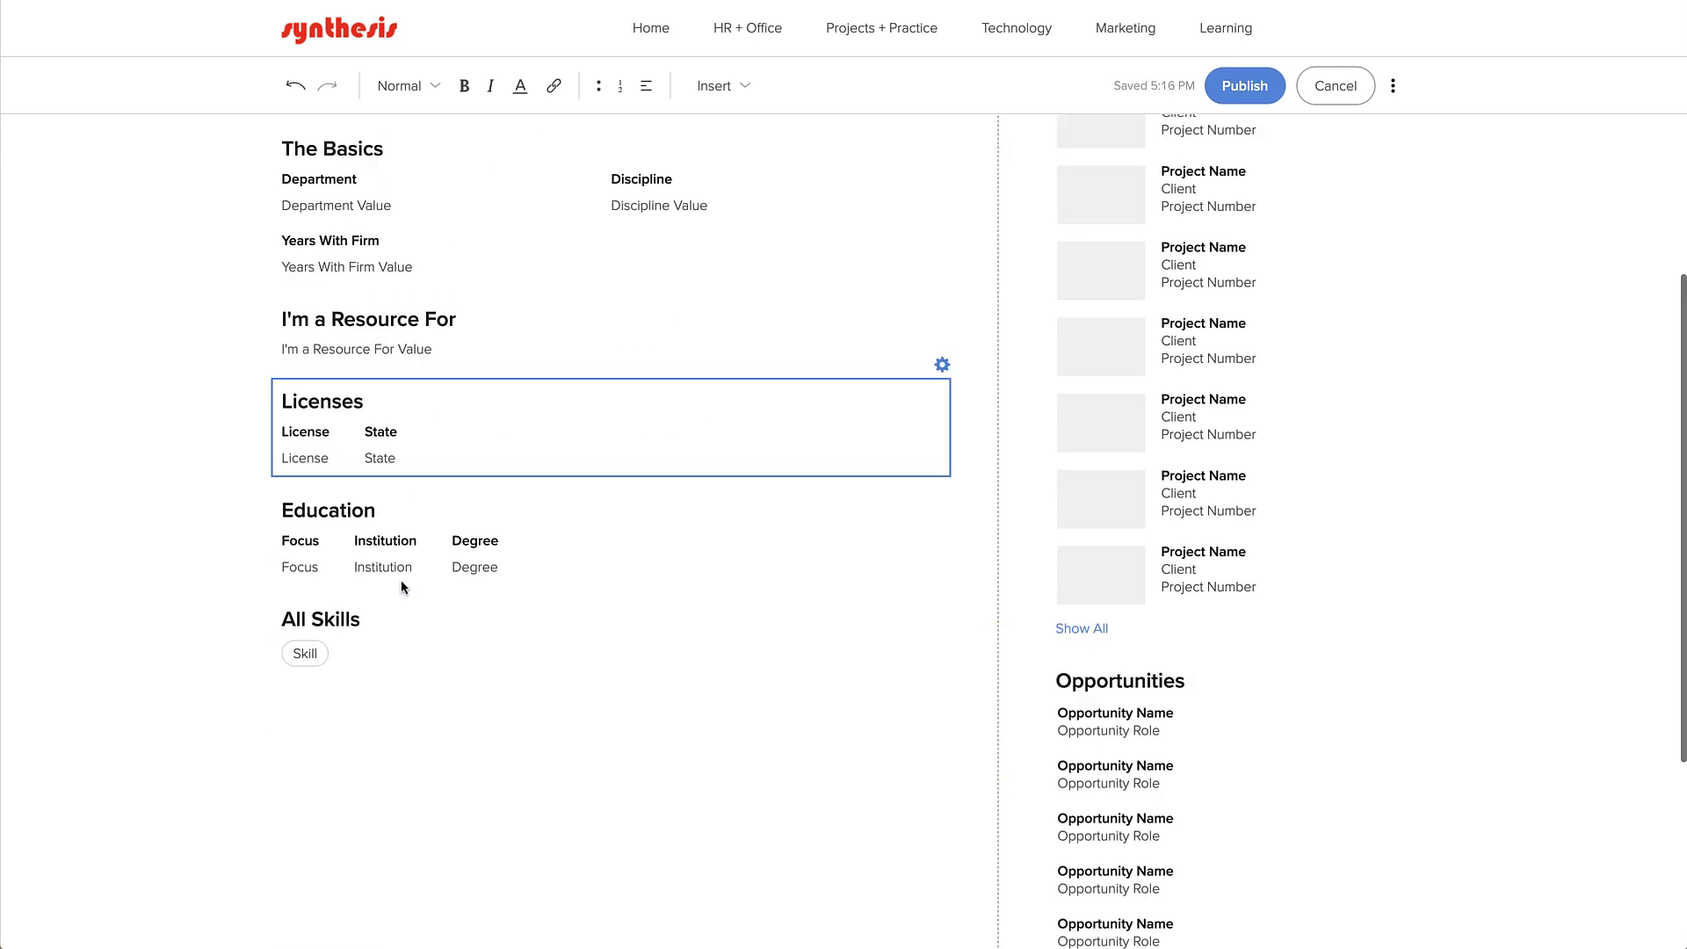
pyautogui.scroll(5, 432, 580)
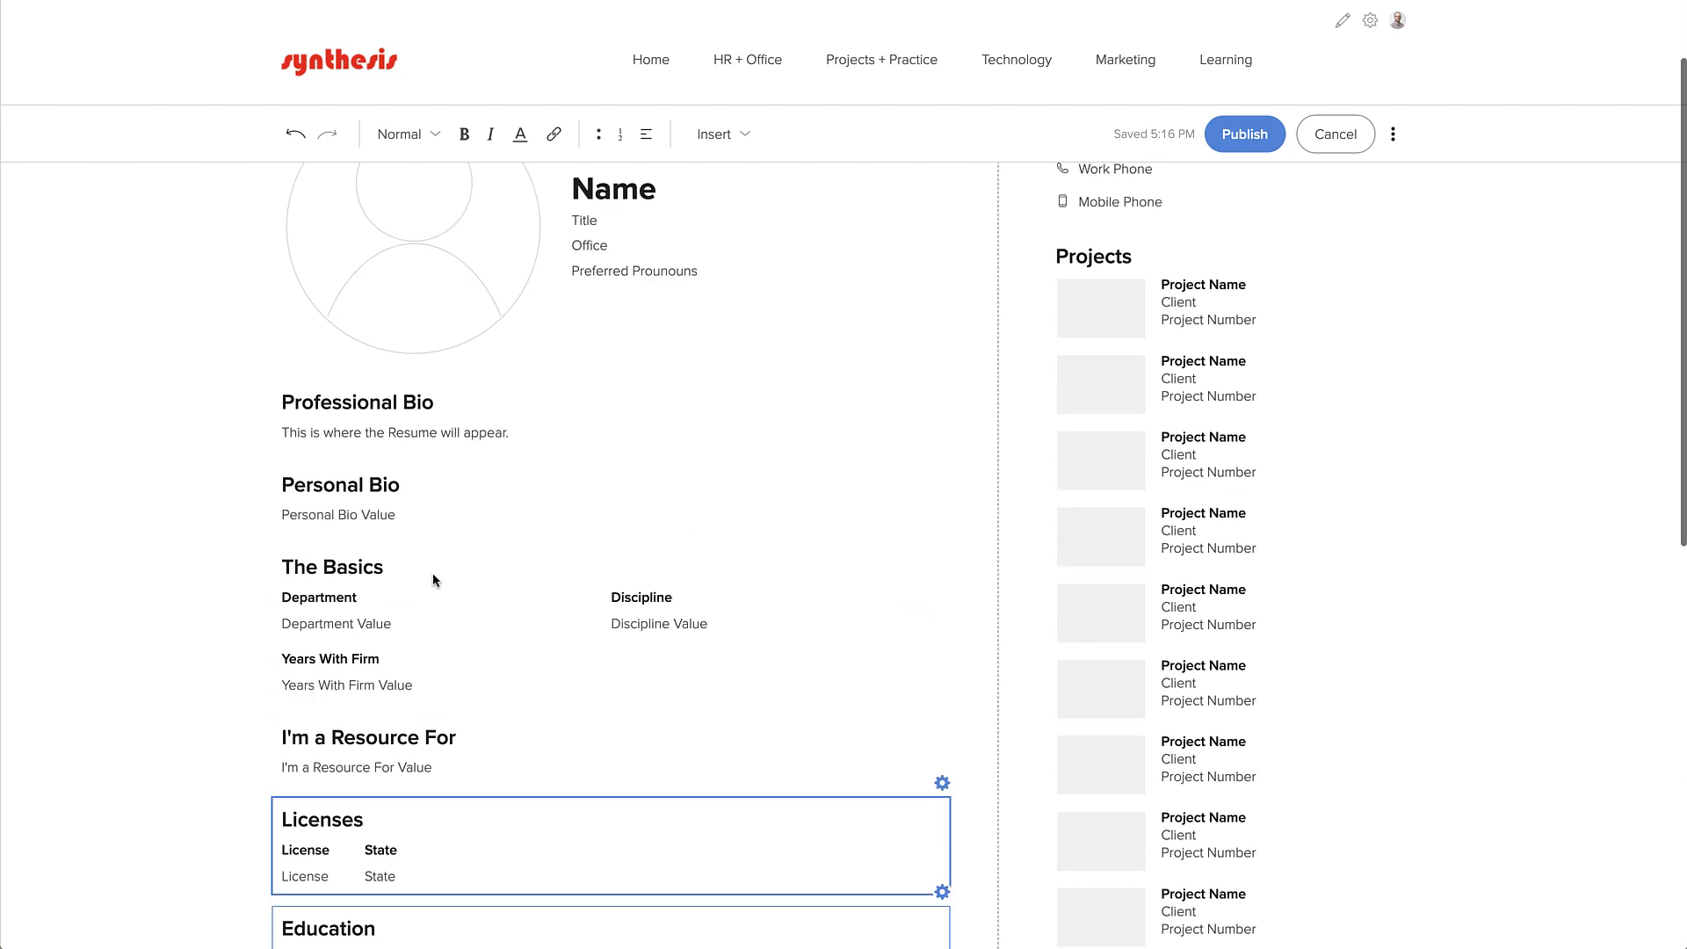
# Add Teams as the fourth link in the Contact Info block and save the displayed links
pyautogui.scroll(2, 435, 580)
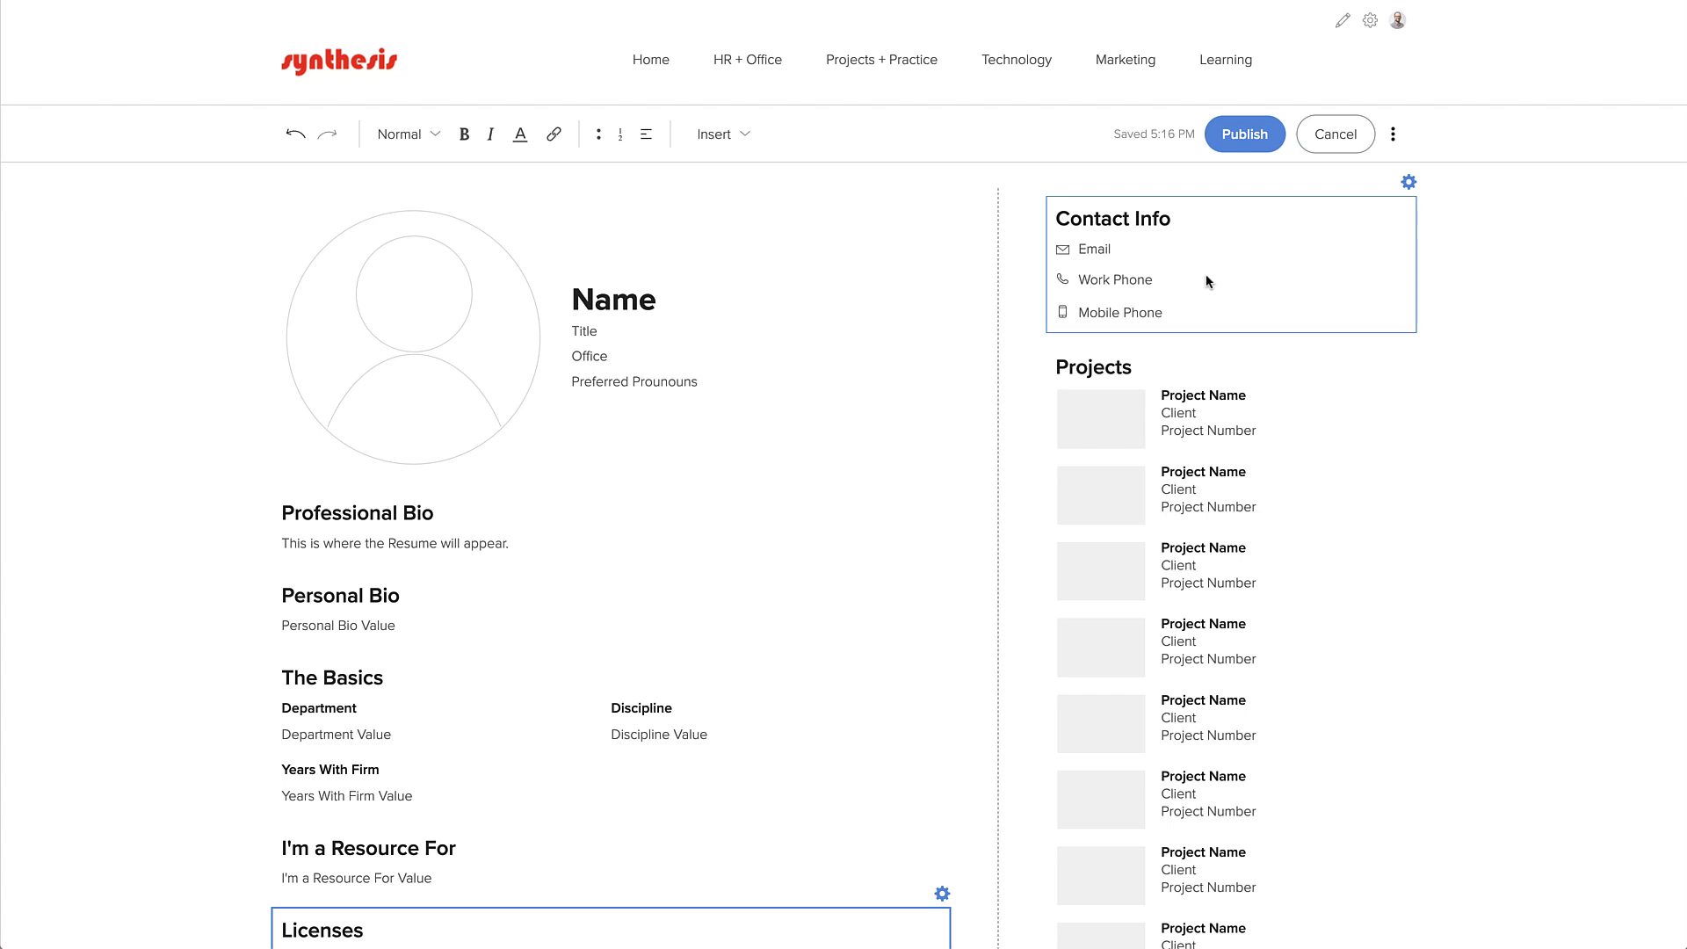
pyautogui.click(1408, 183)
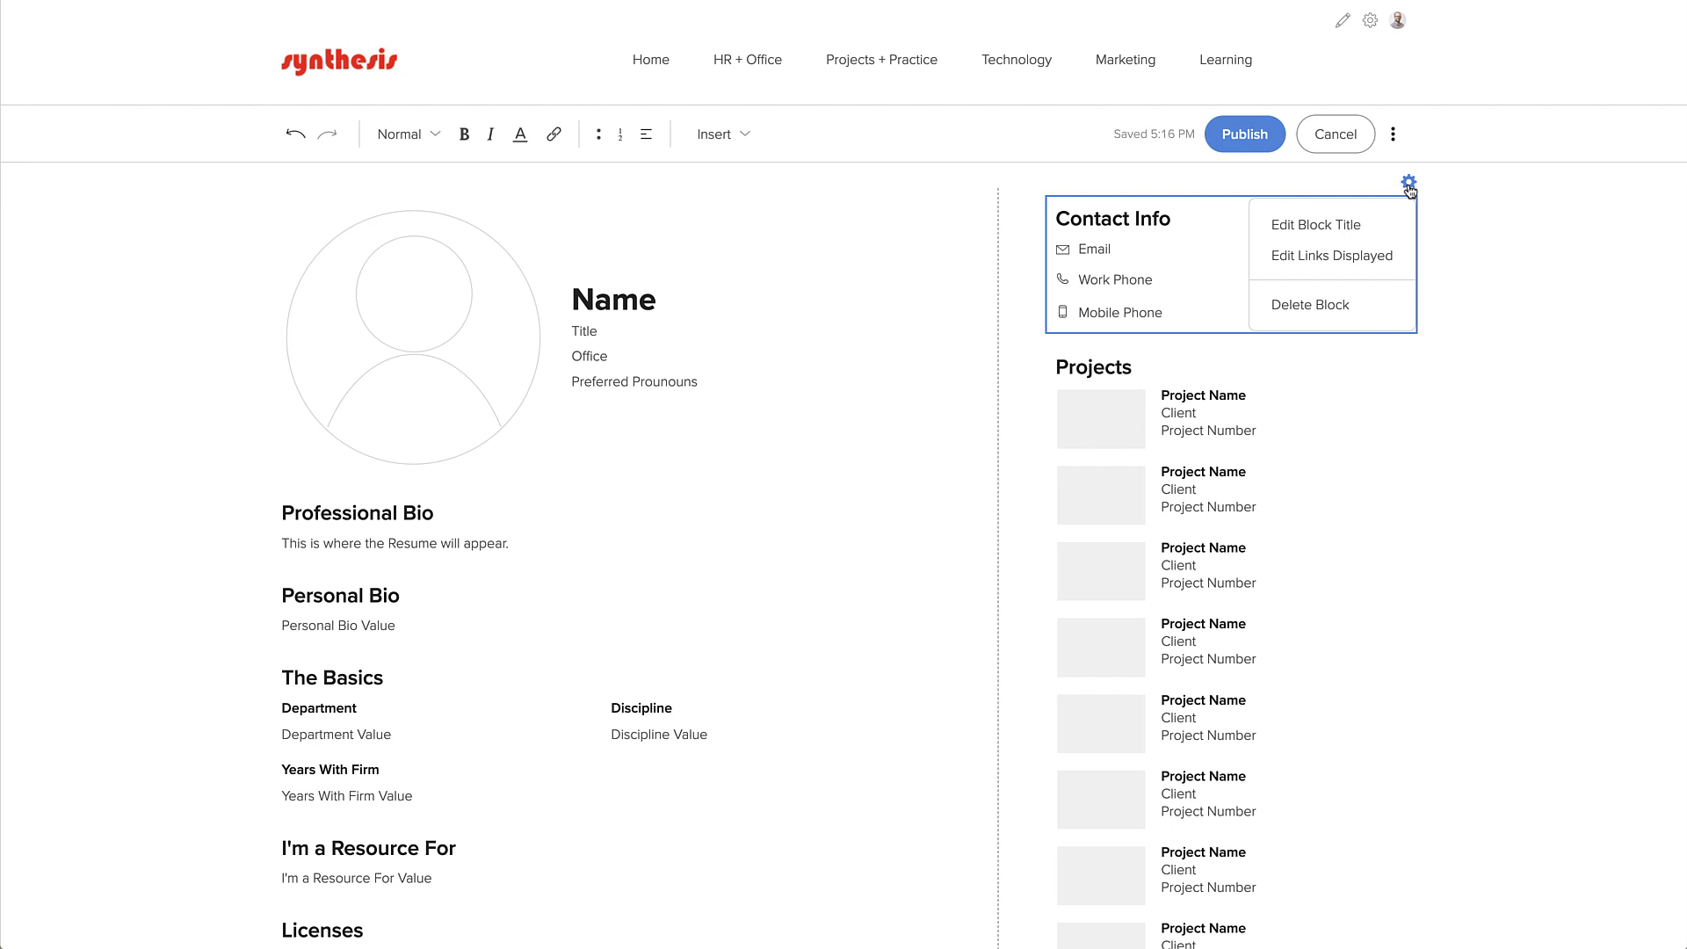
pyautogui.click(1371, 259)
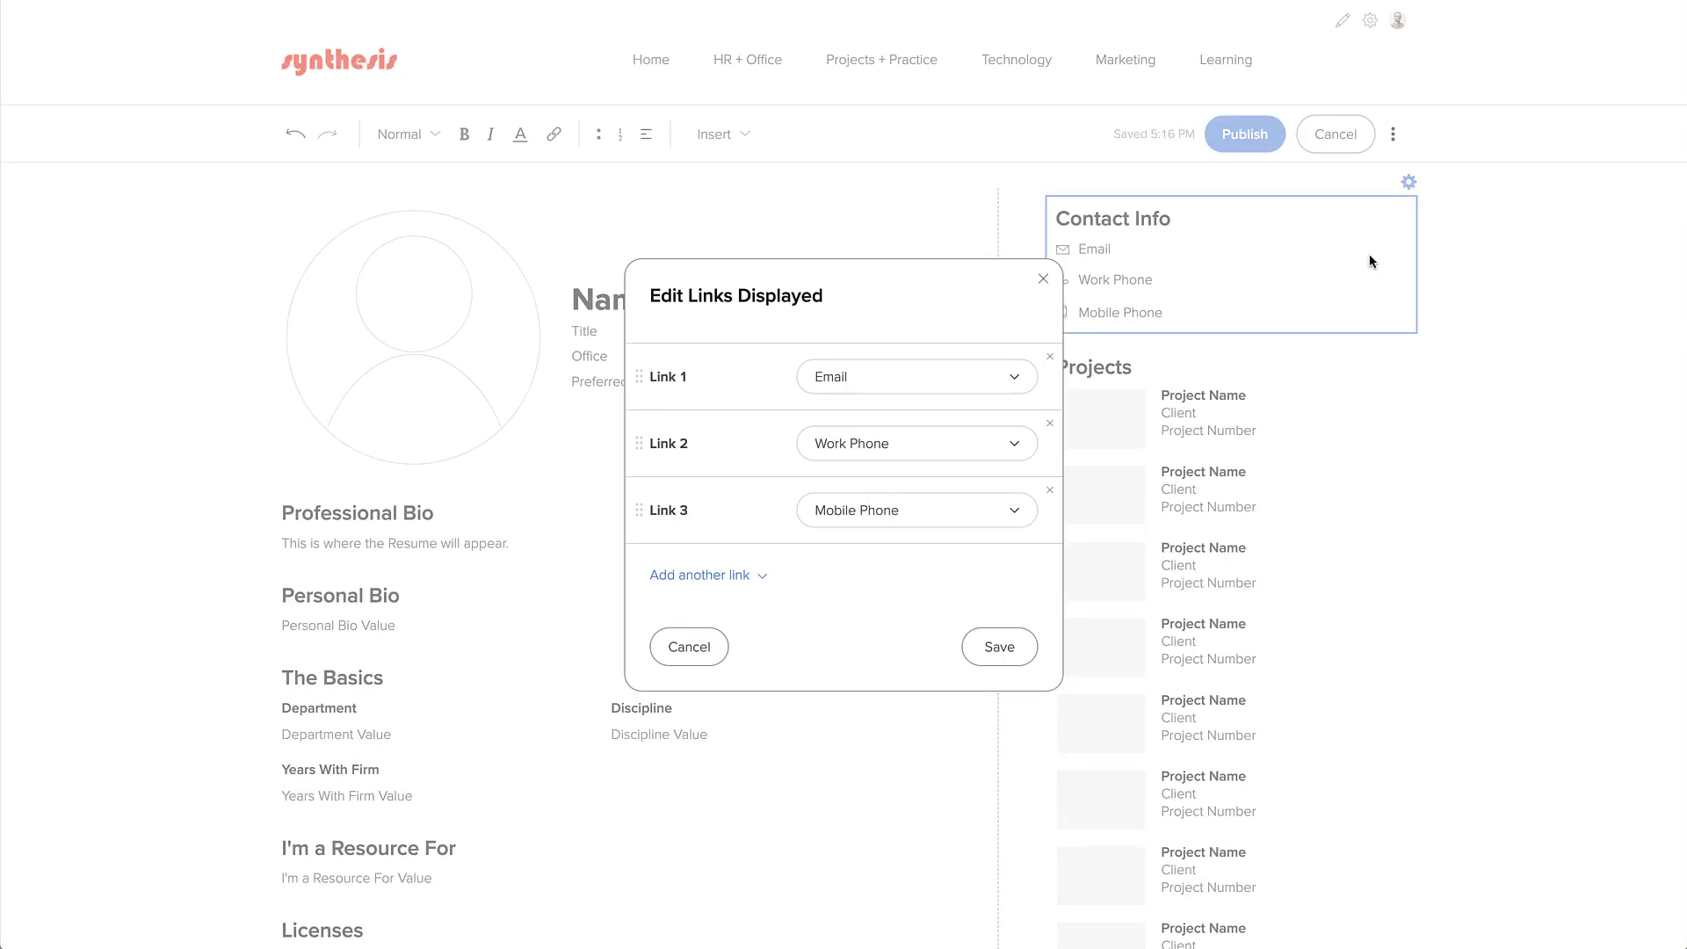
pyautogui.click(701, 575)
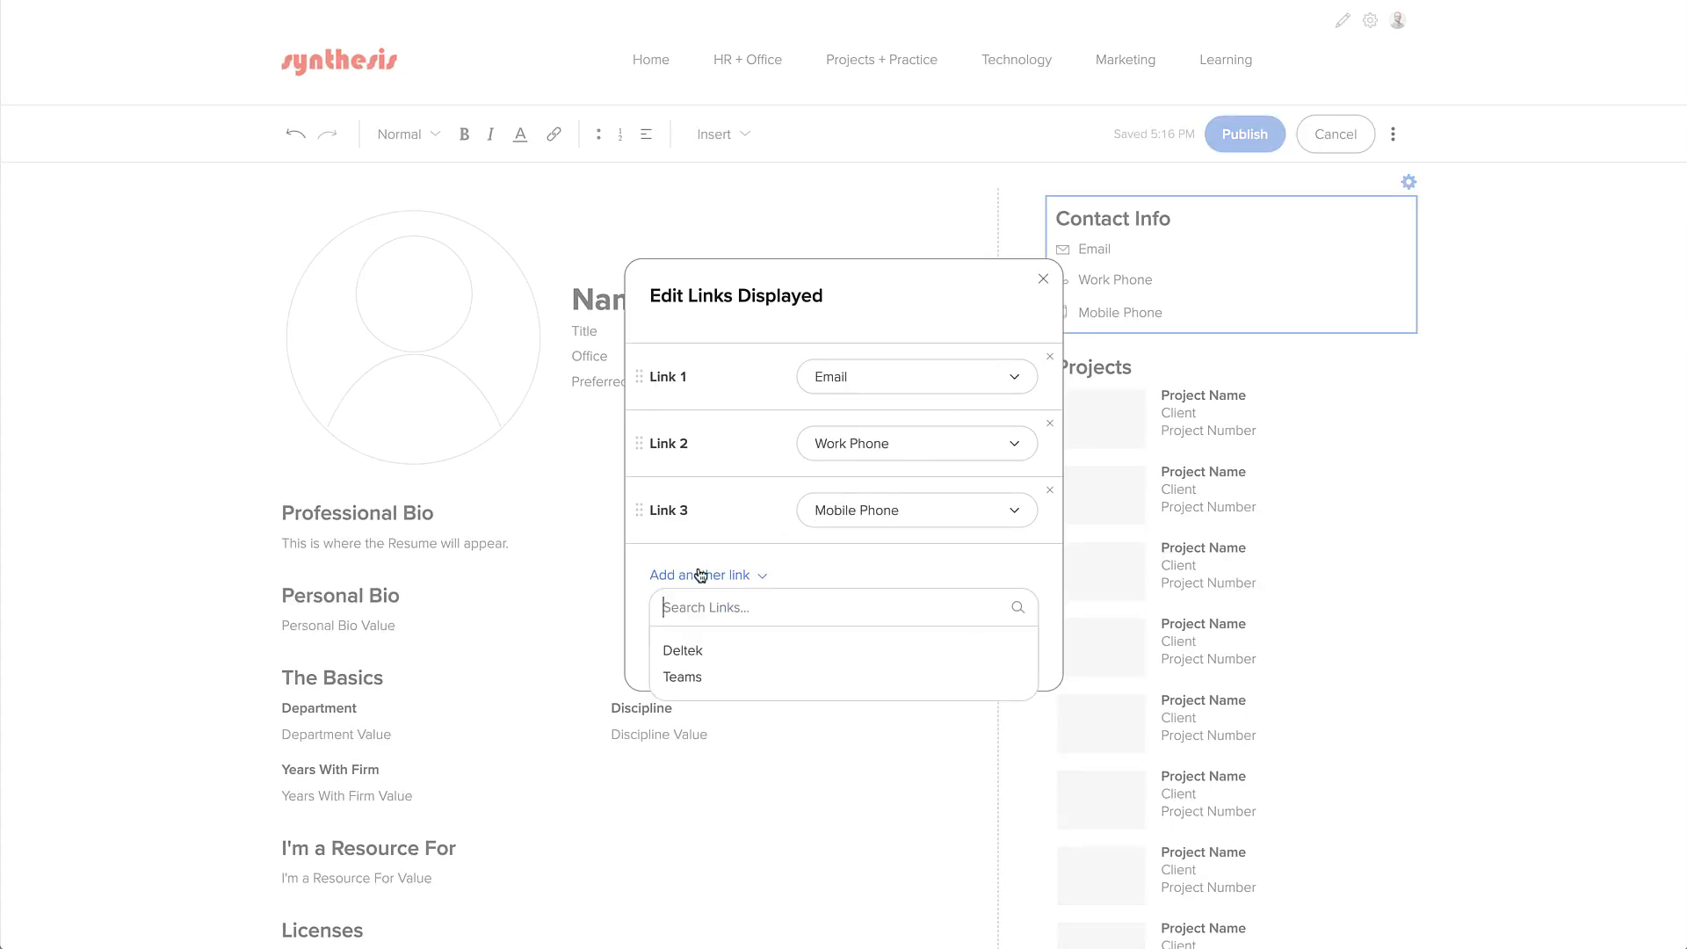
pyautogui.click(685, 678)
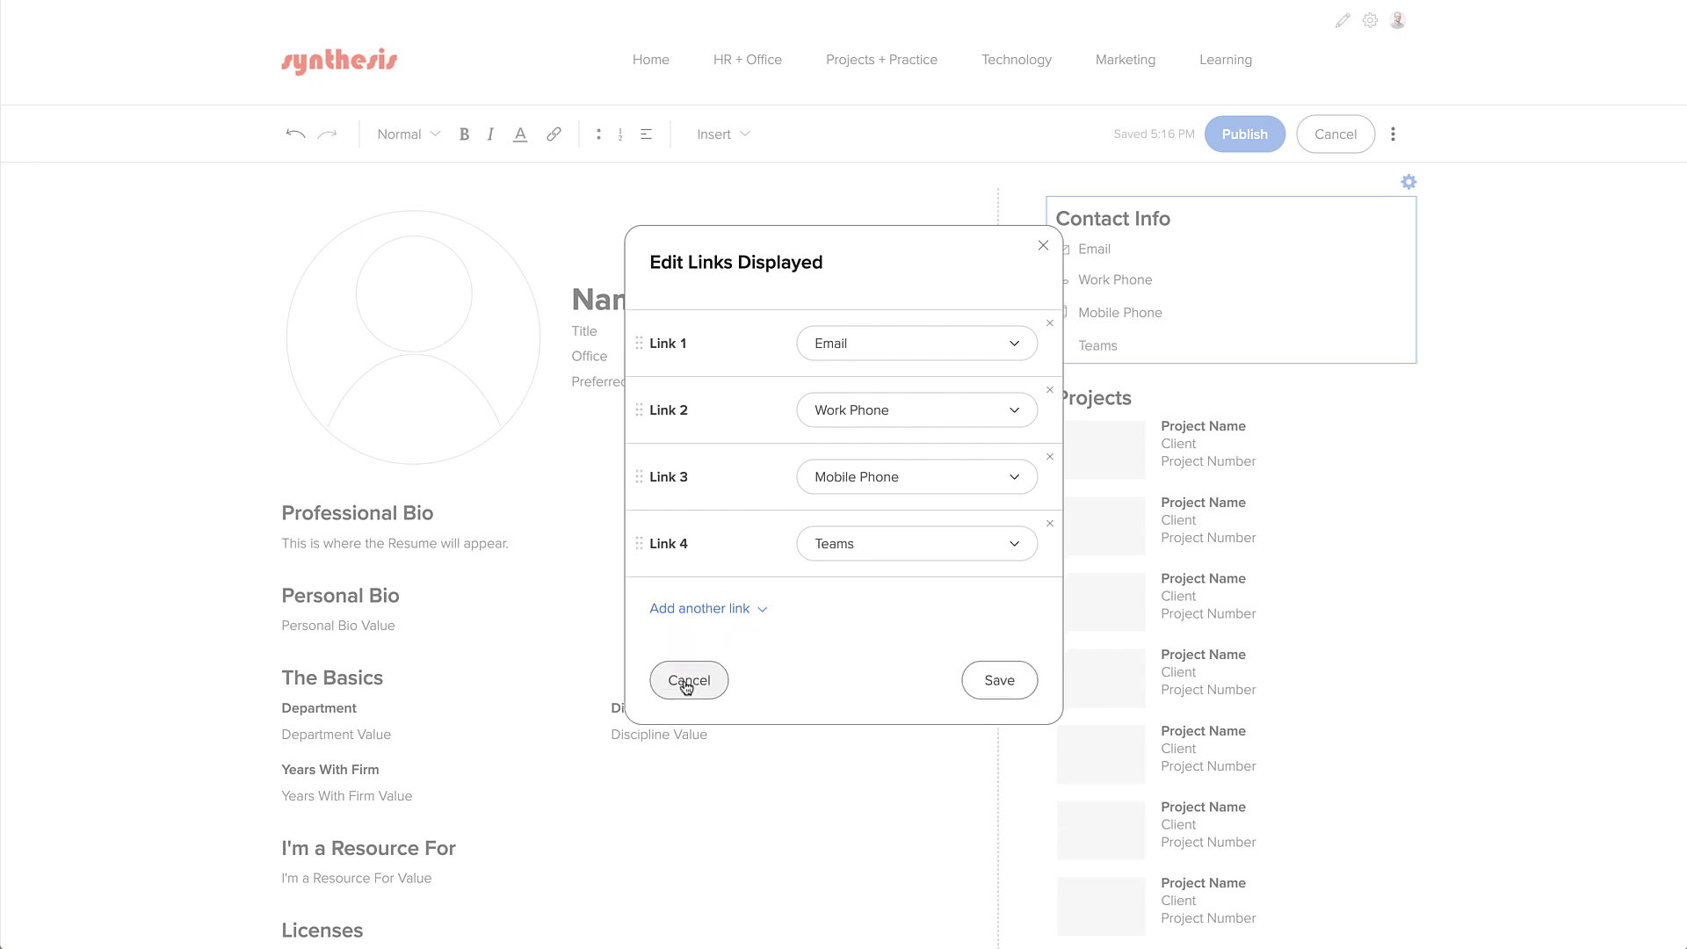
pyautogui.click(1025, 694)
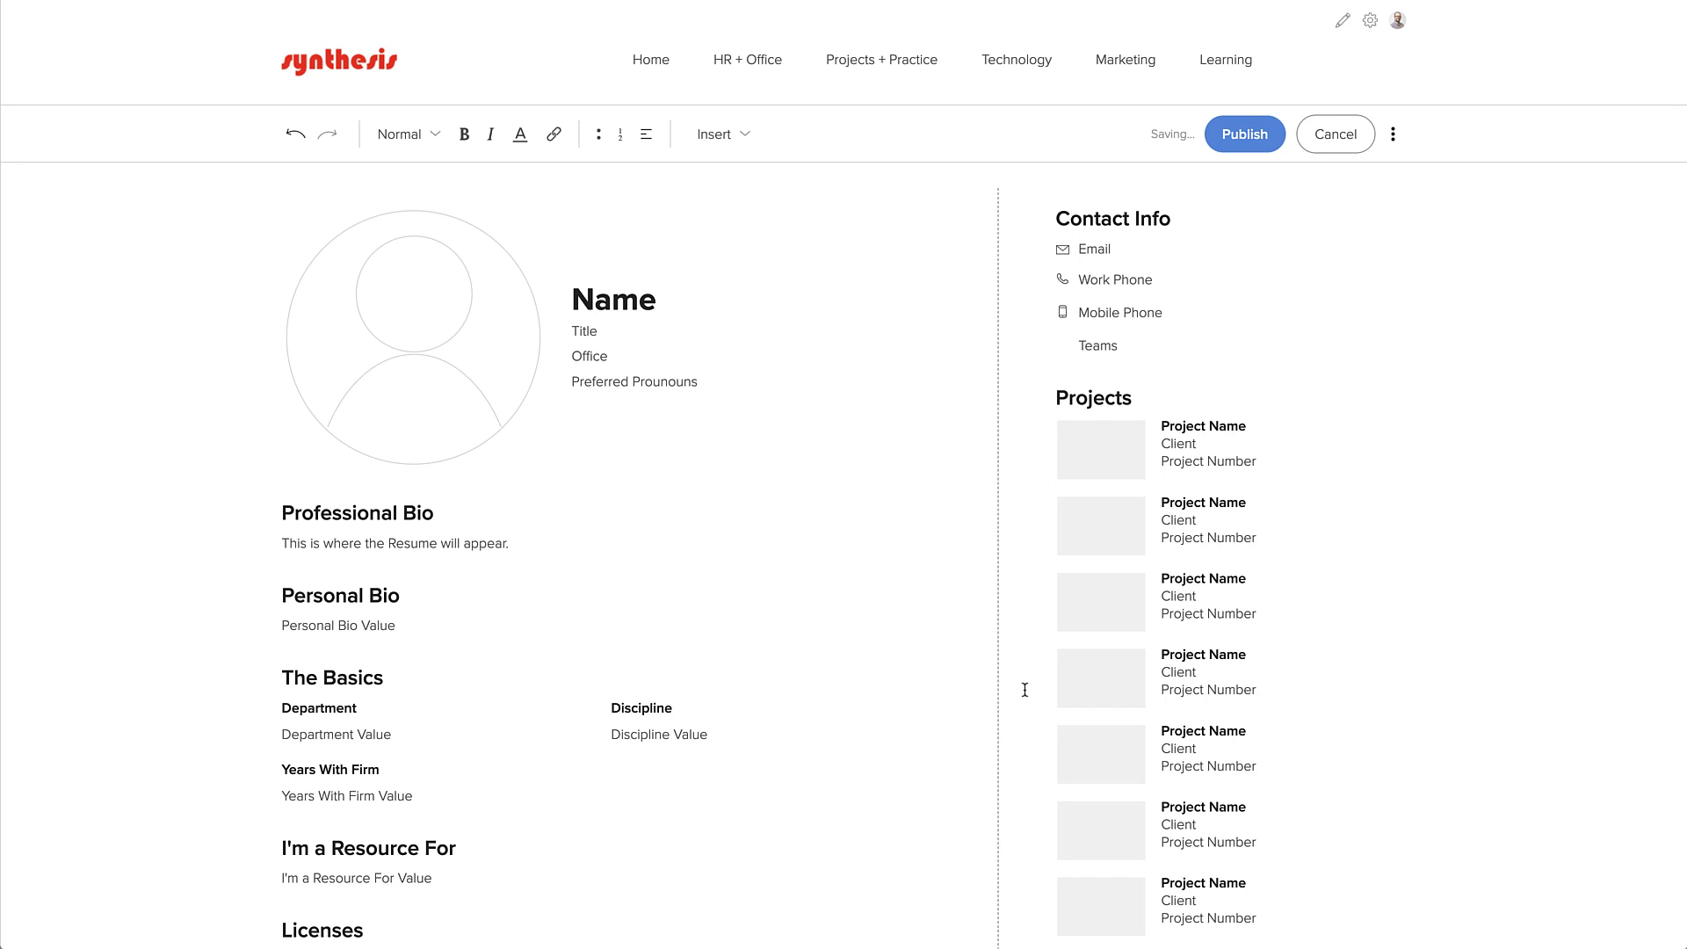
pyautogui.scroll(-1, 1231, 689)
pyautogui.scroll(-10, 1229, 690)
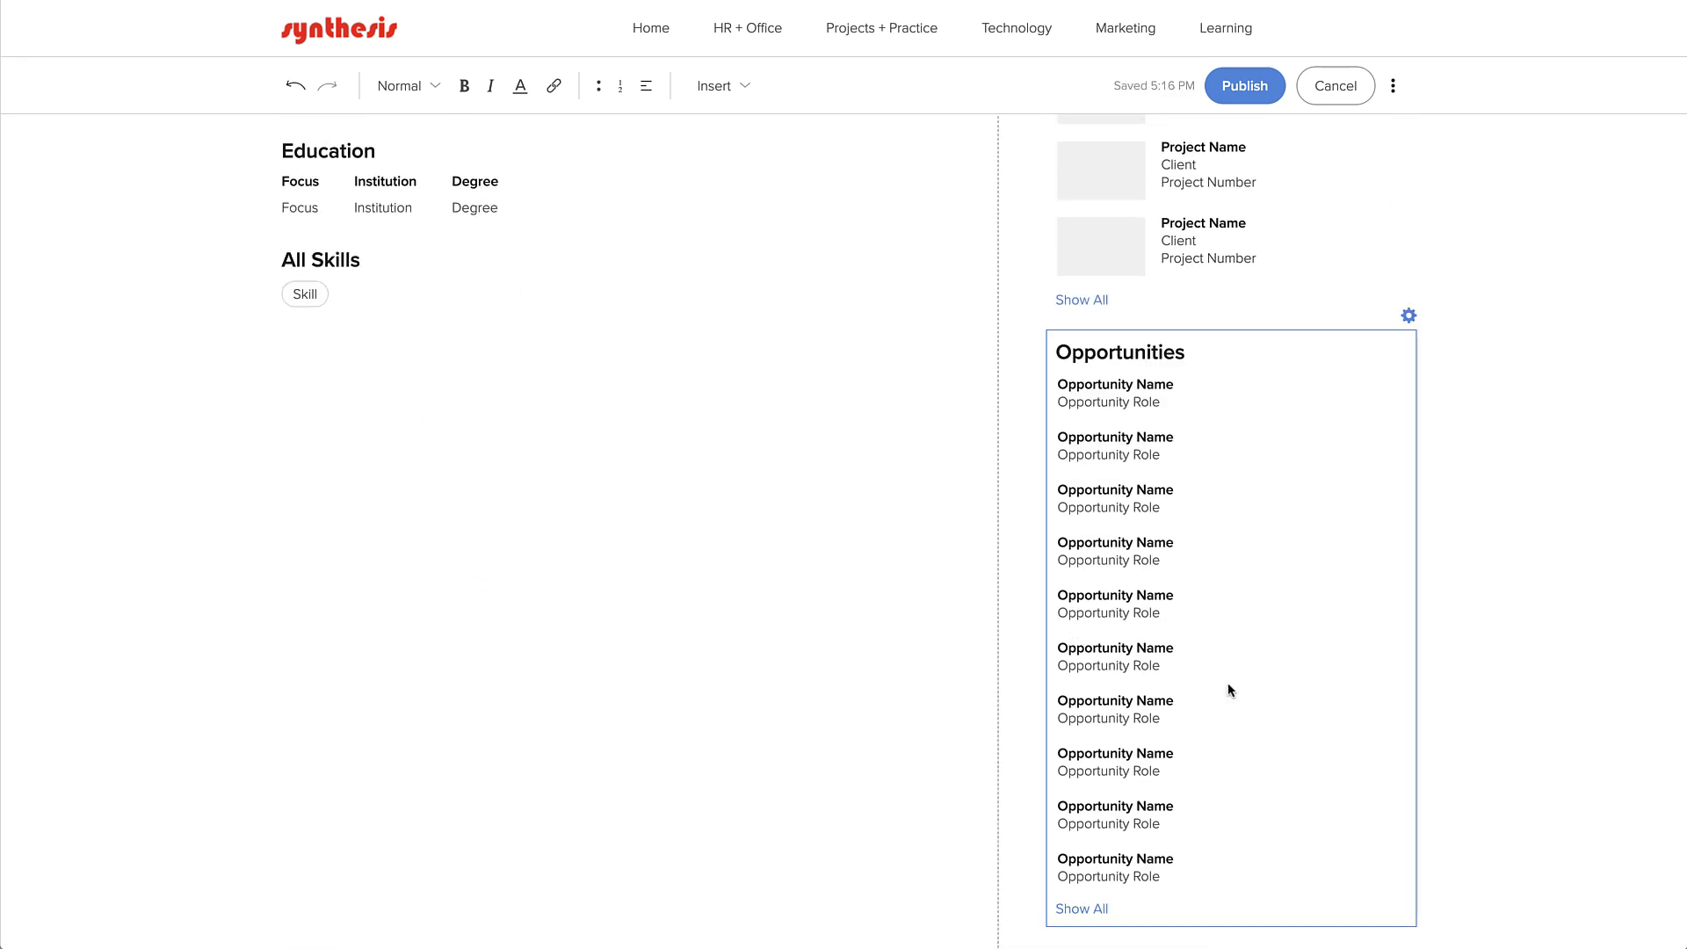
pyautogui.scroll(10, 1228, 690)
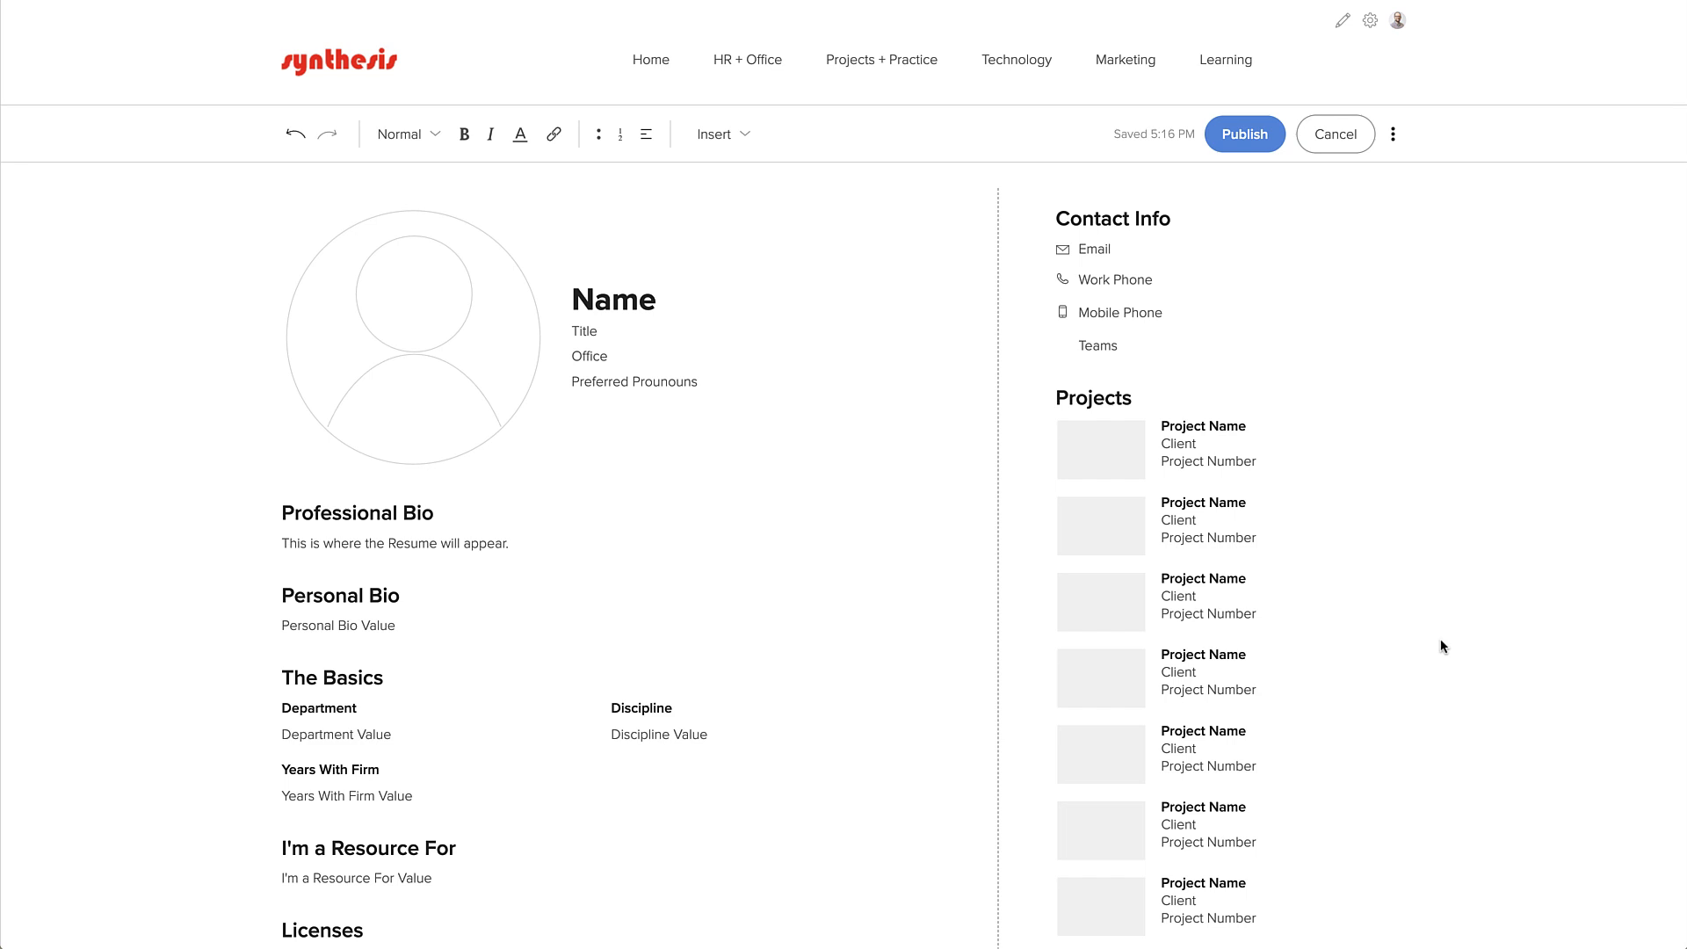
# Change the tertiary data shown in the Projects block to Project Type and save
pyautogui.scroll(-1, 1442, 647)
pyautogui.click(1408, 320)
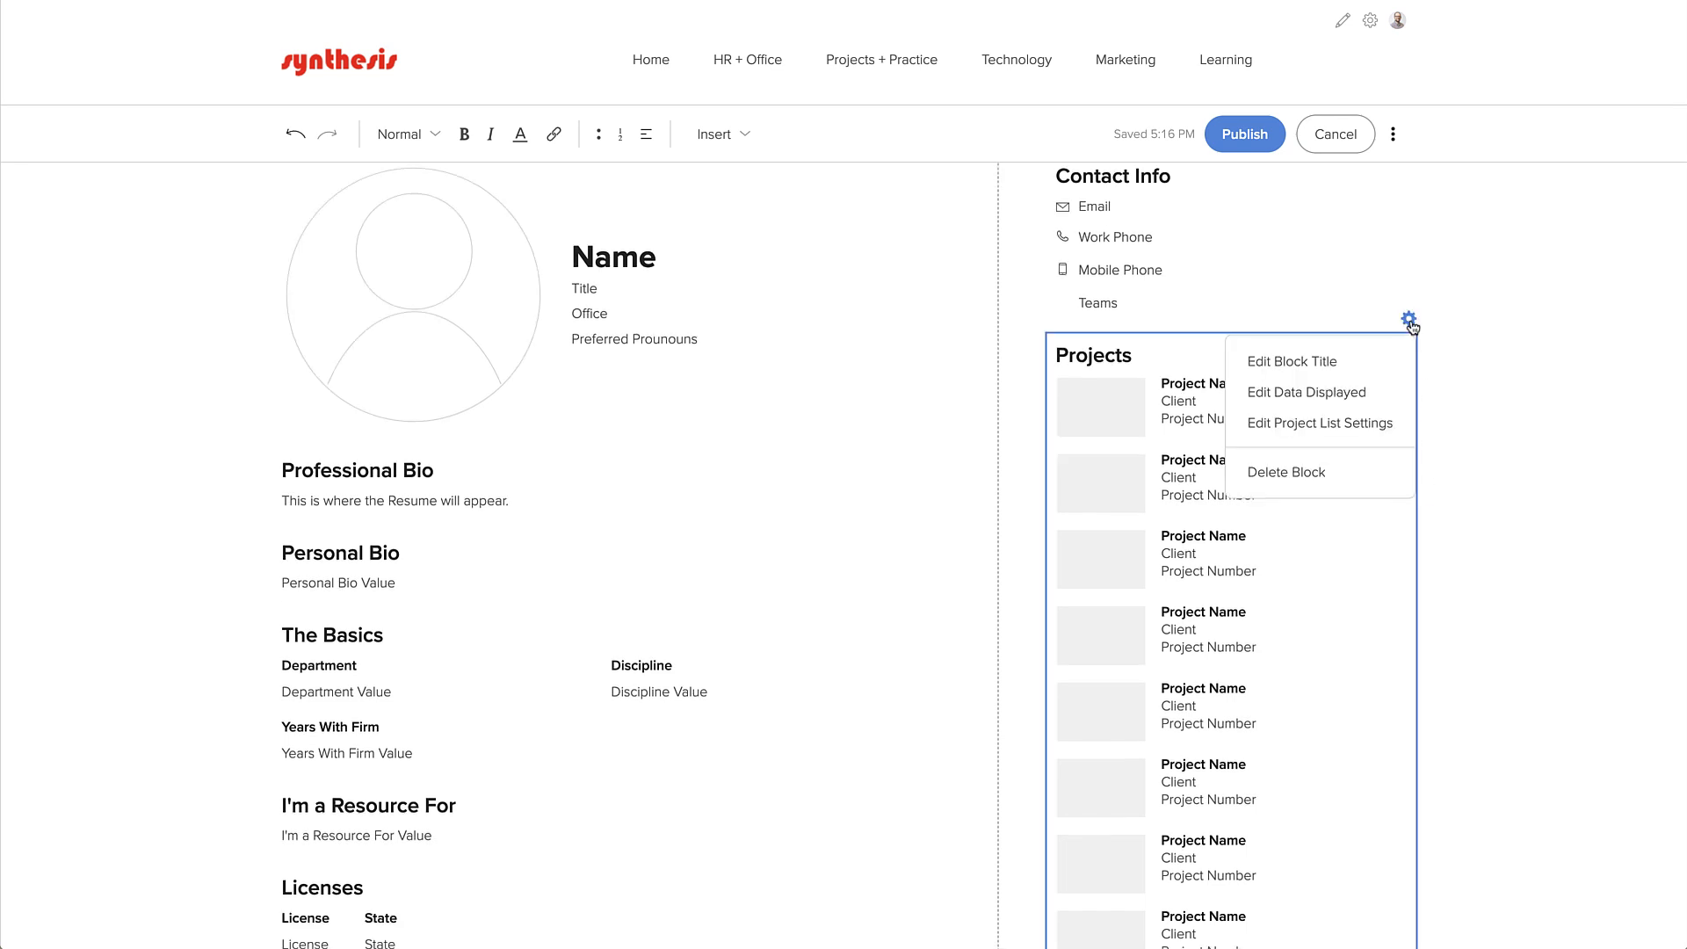
pyautogui.click(1343, 397)
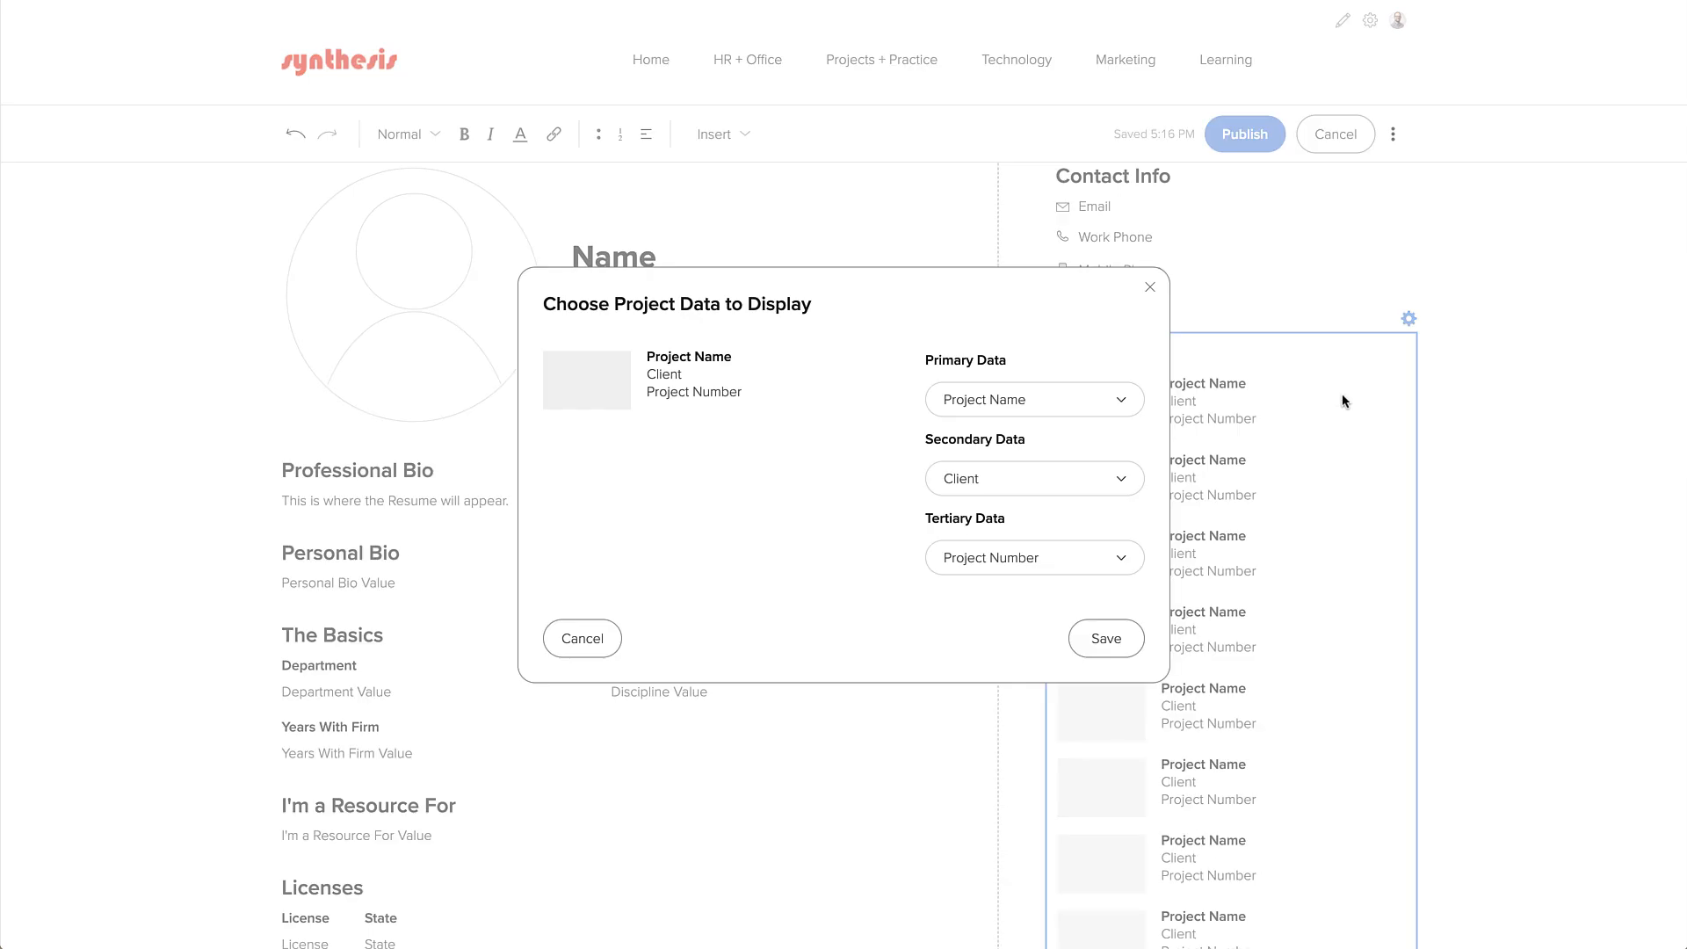
pyautogui.click(995, 559)
pyautogui.write('proj')
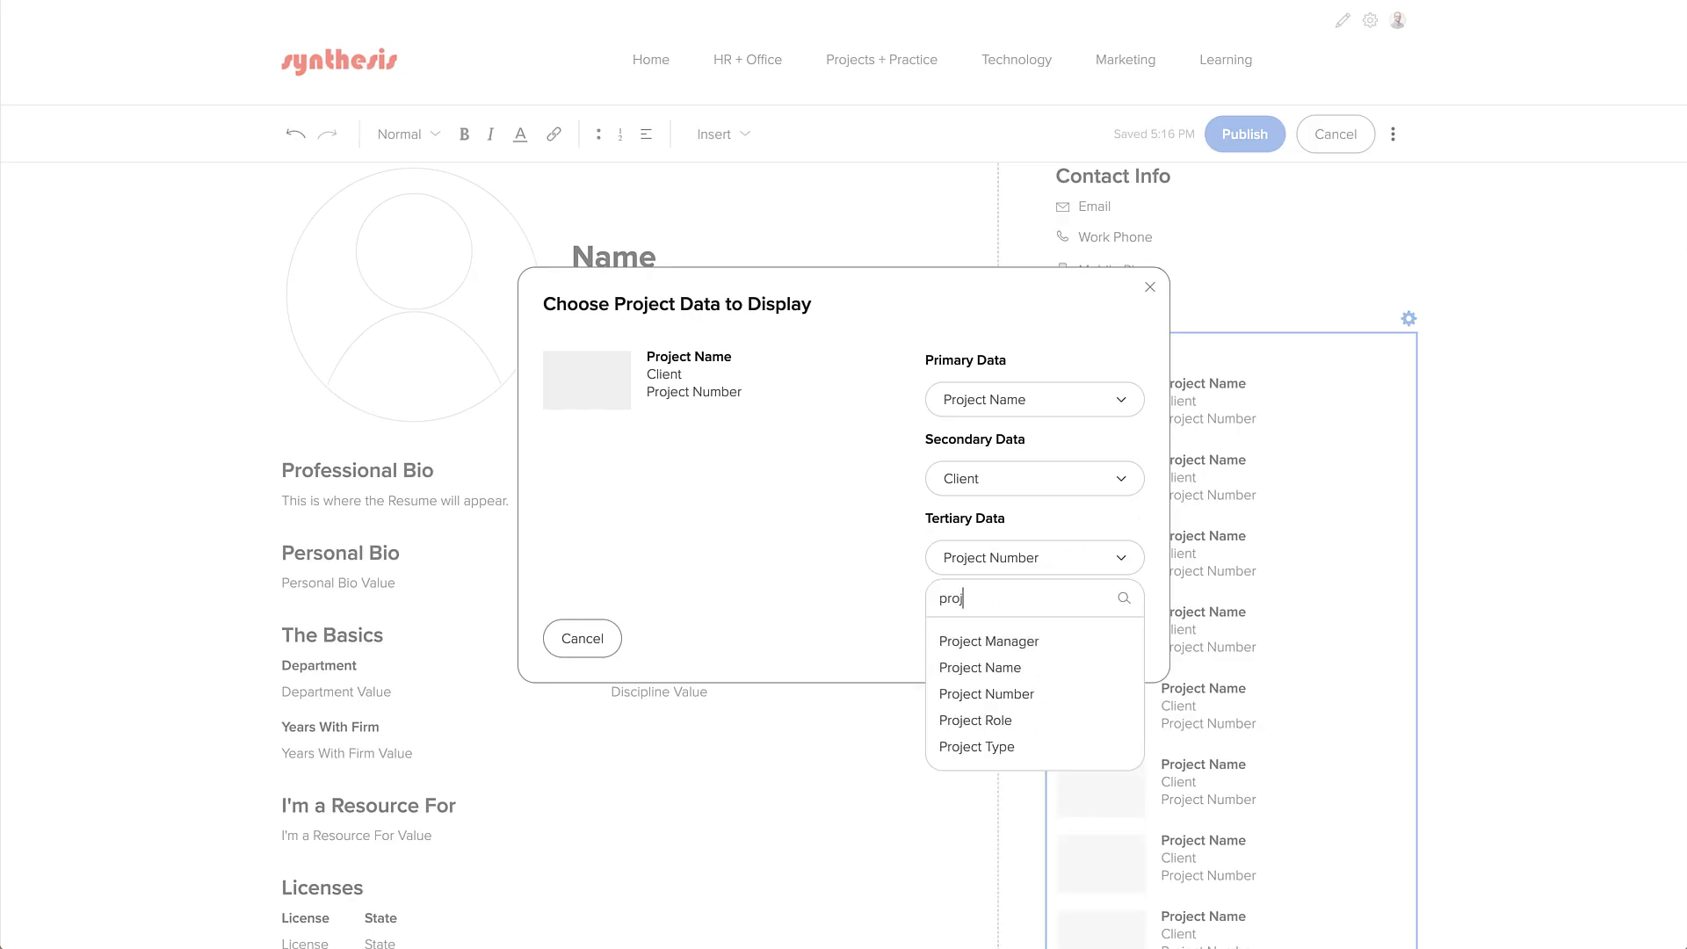
pyautogui.click(977, 747)
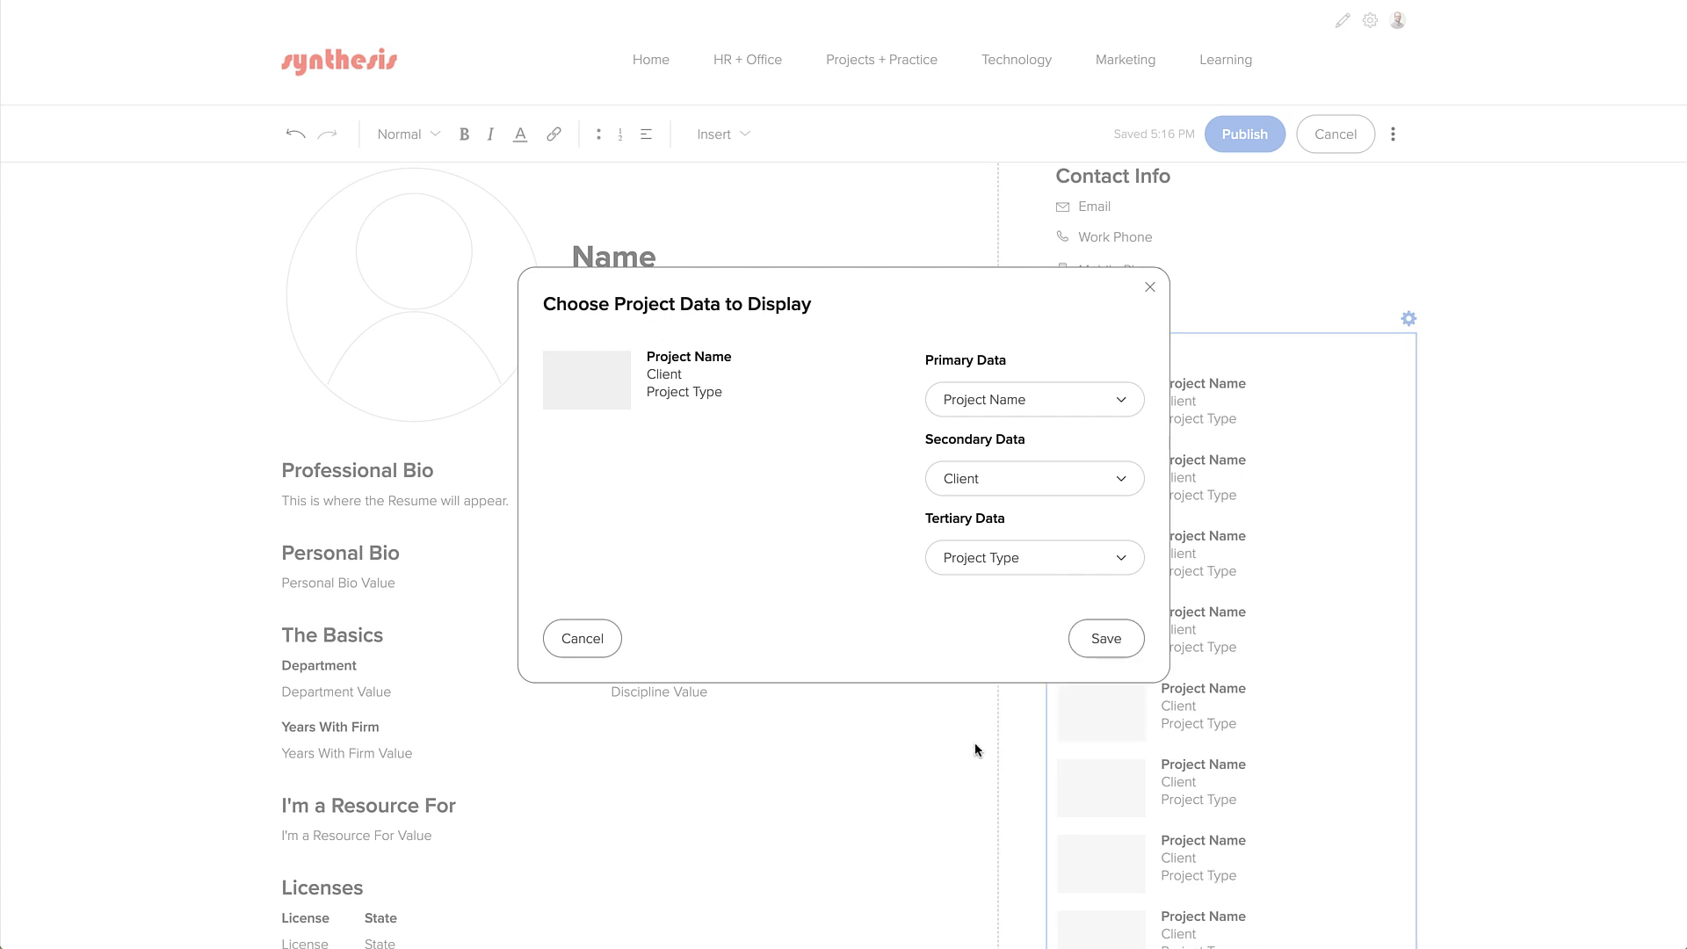
pyautogui.click(1104, 639)
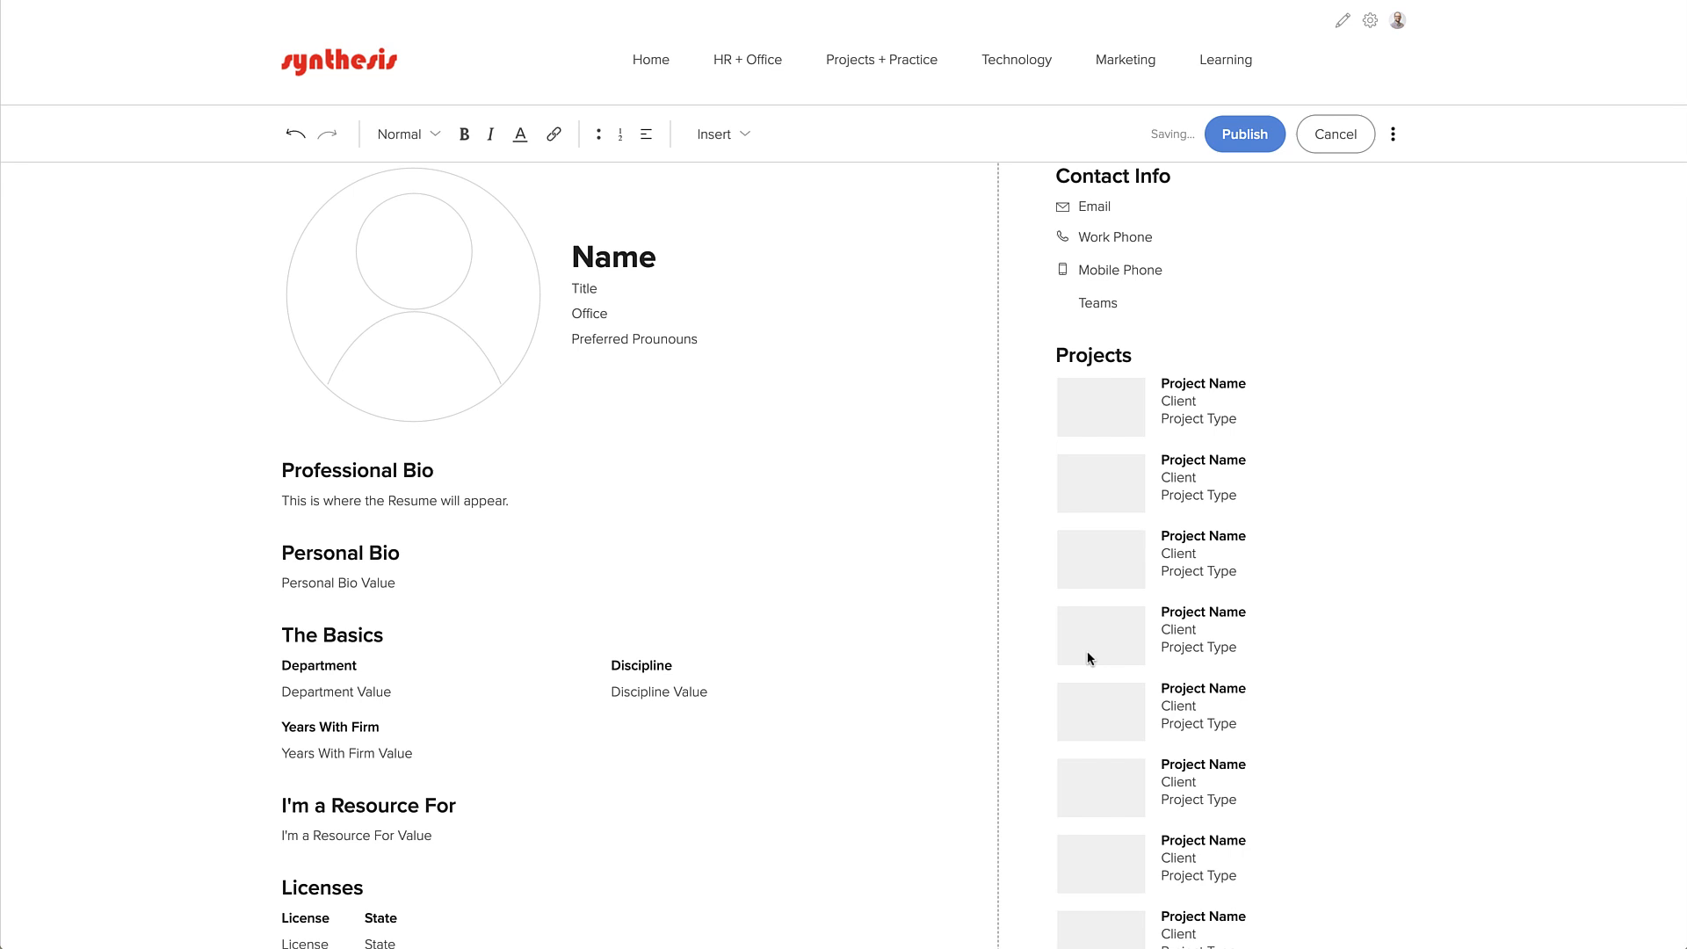
# Review the Projects block's list settings, including the available sort criteria, and leave without saving
pyautogui.scroll(1, 1087, 655)
pyautogui.click(1410, 362)
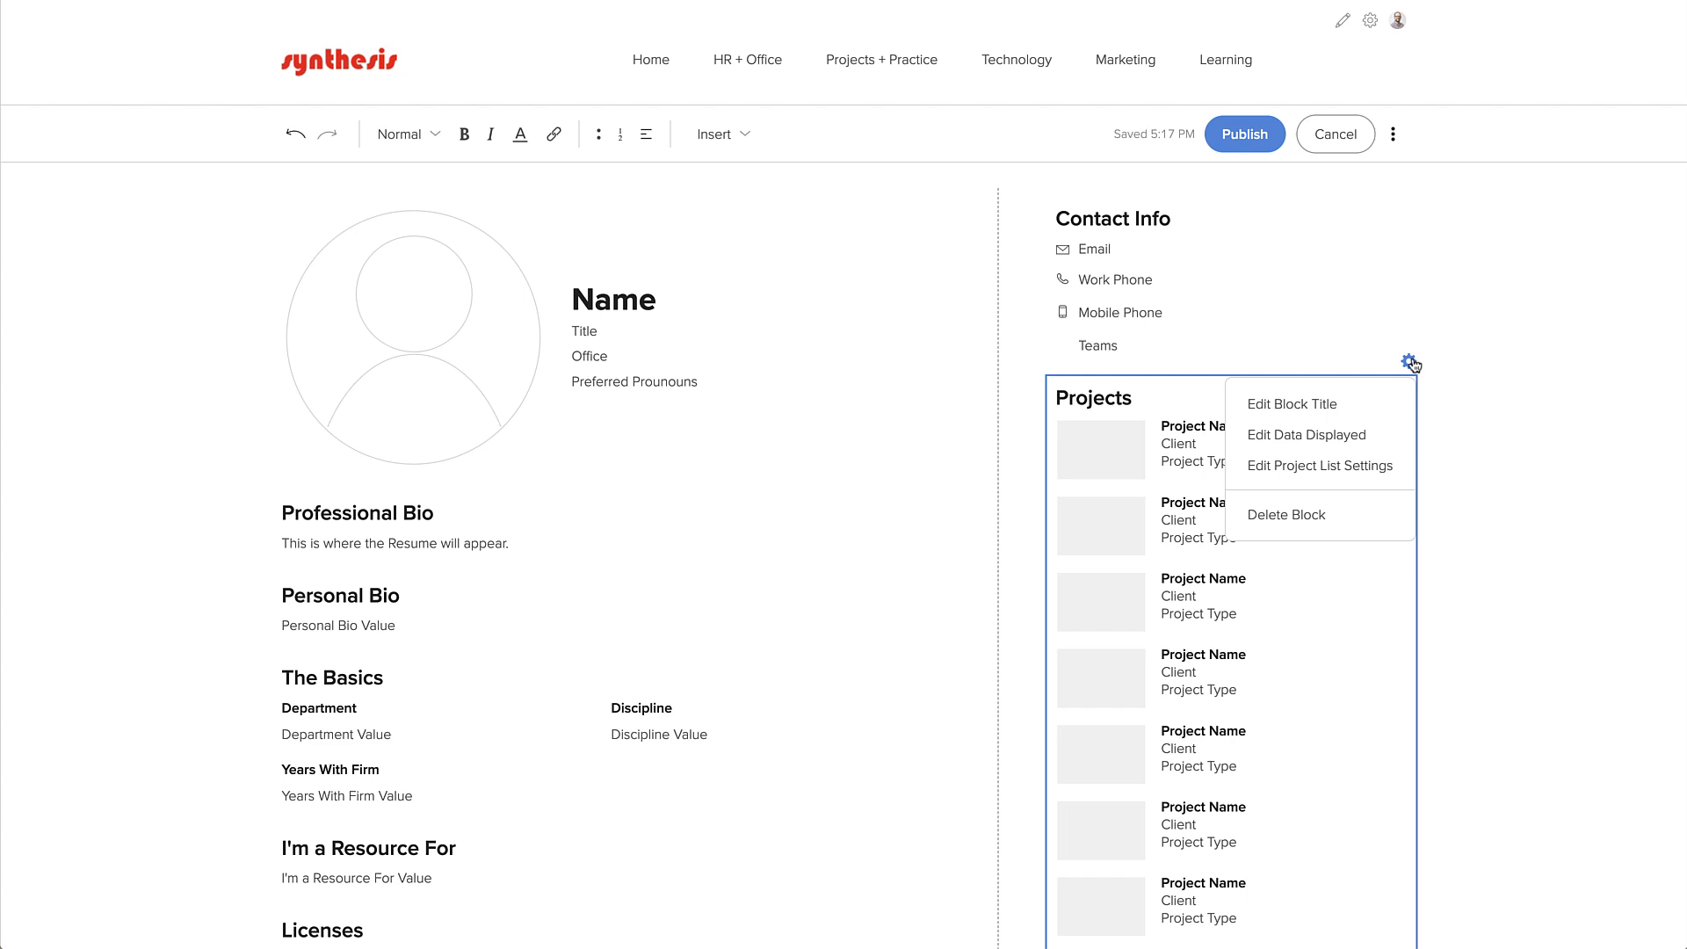
pyautogui.click(1346, 466)
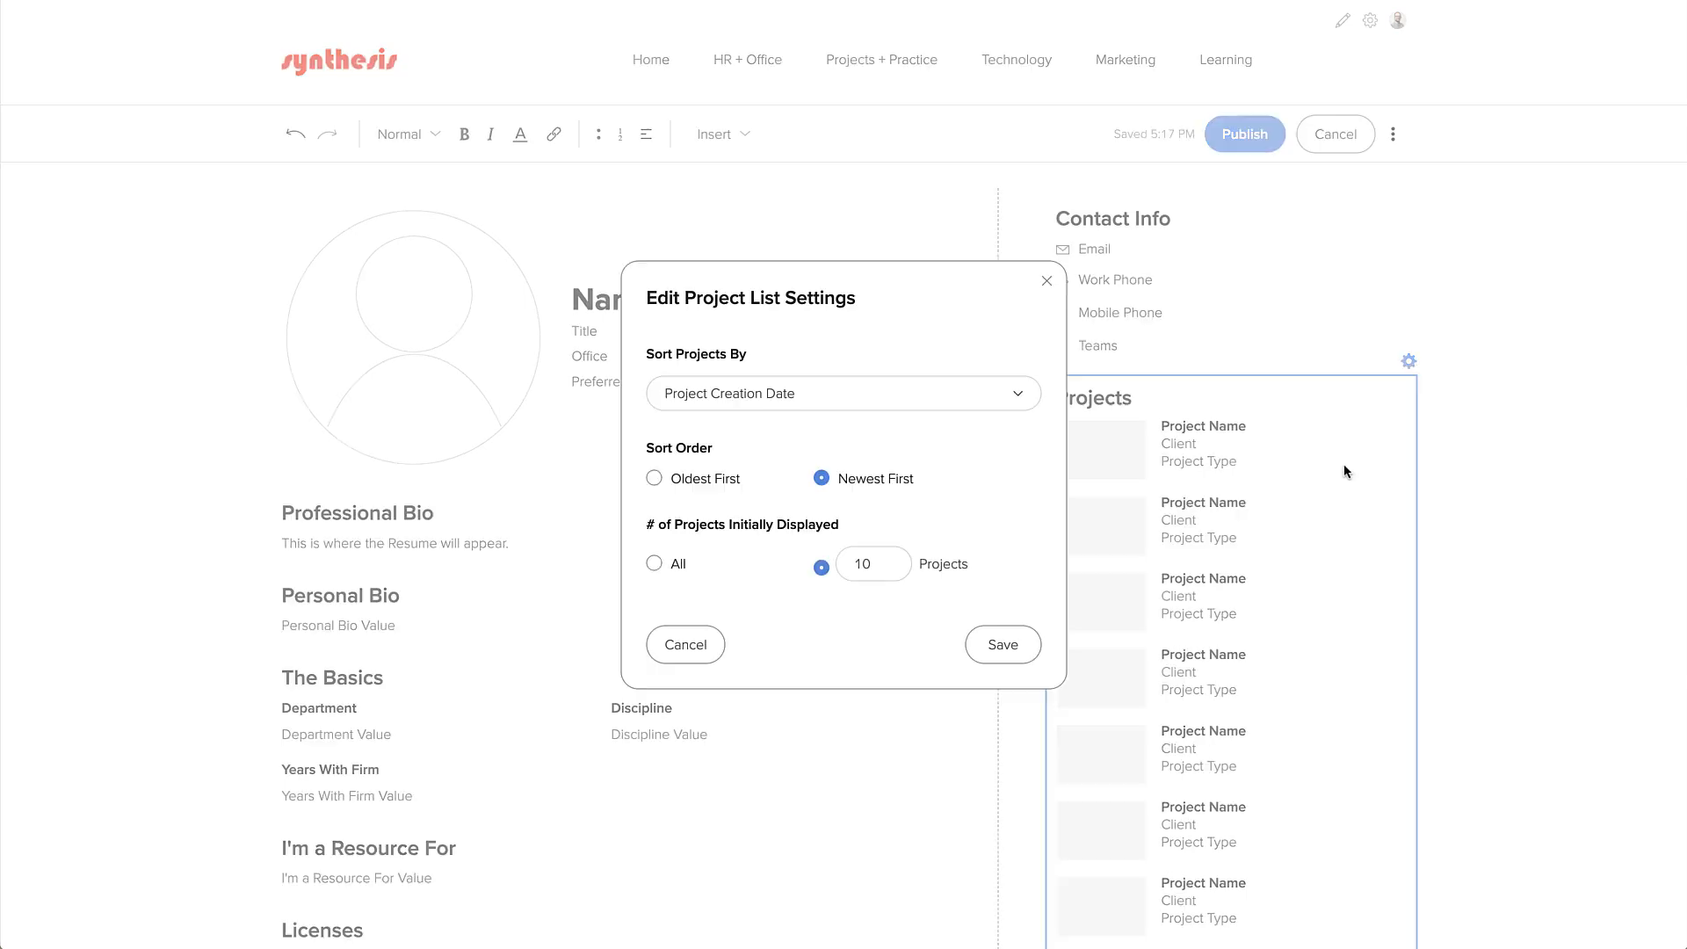
pyautogui.click(1017, 397)
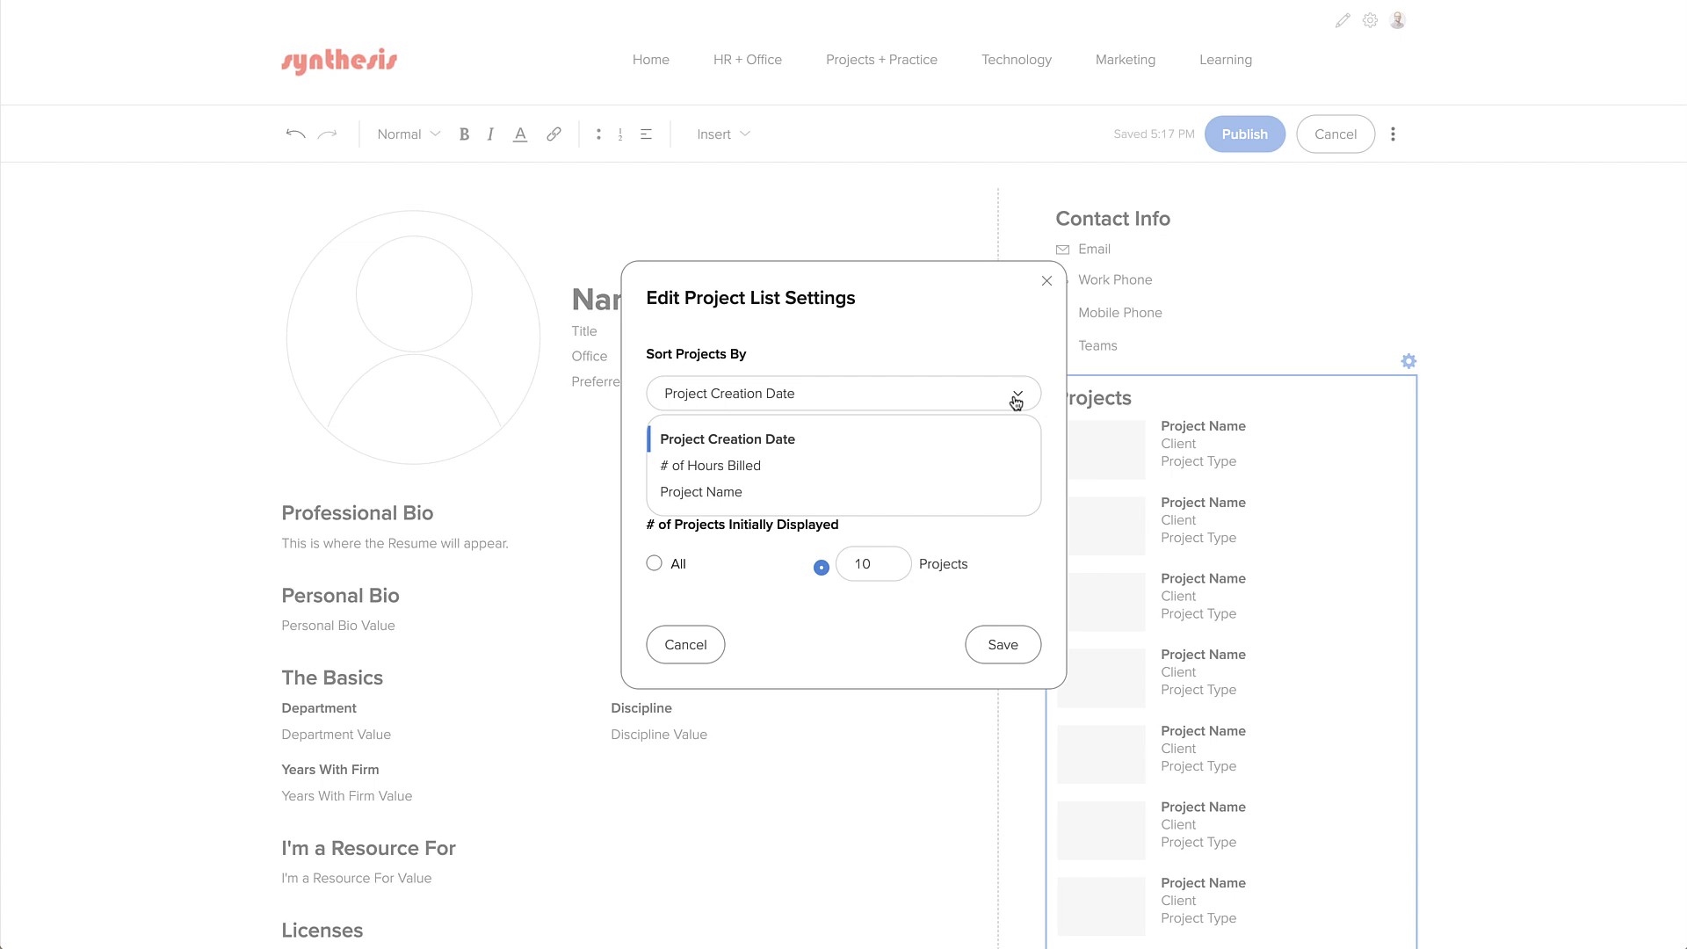
pyautogui.click(1017, 397)
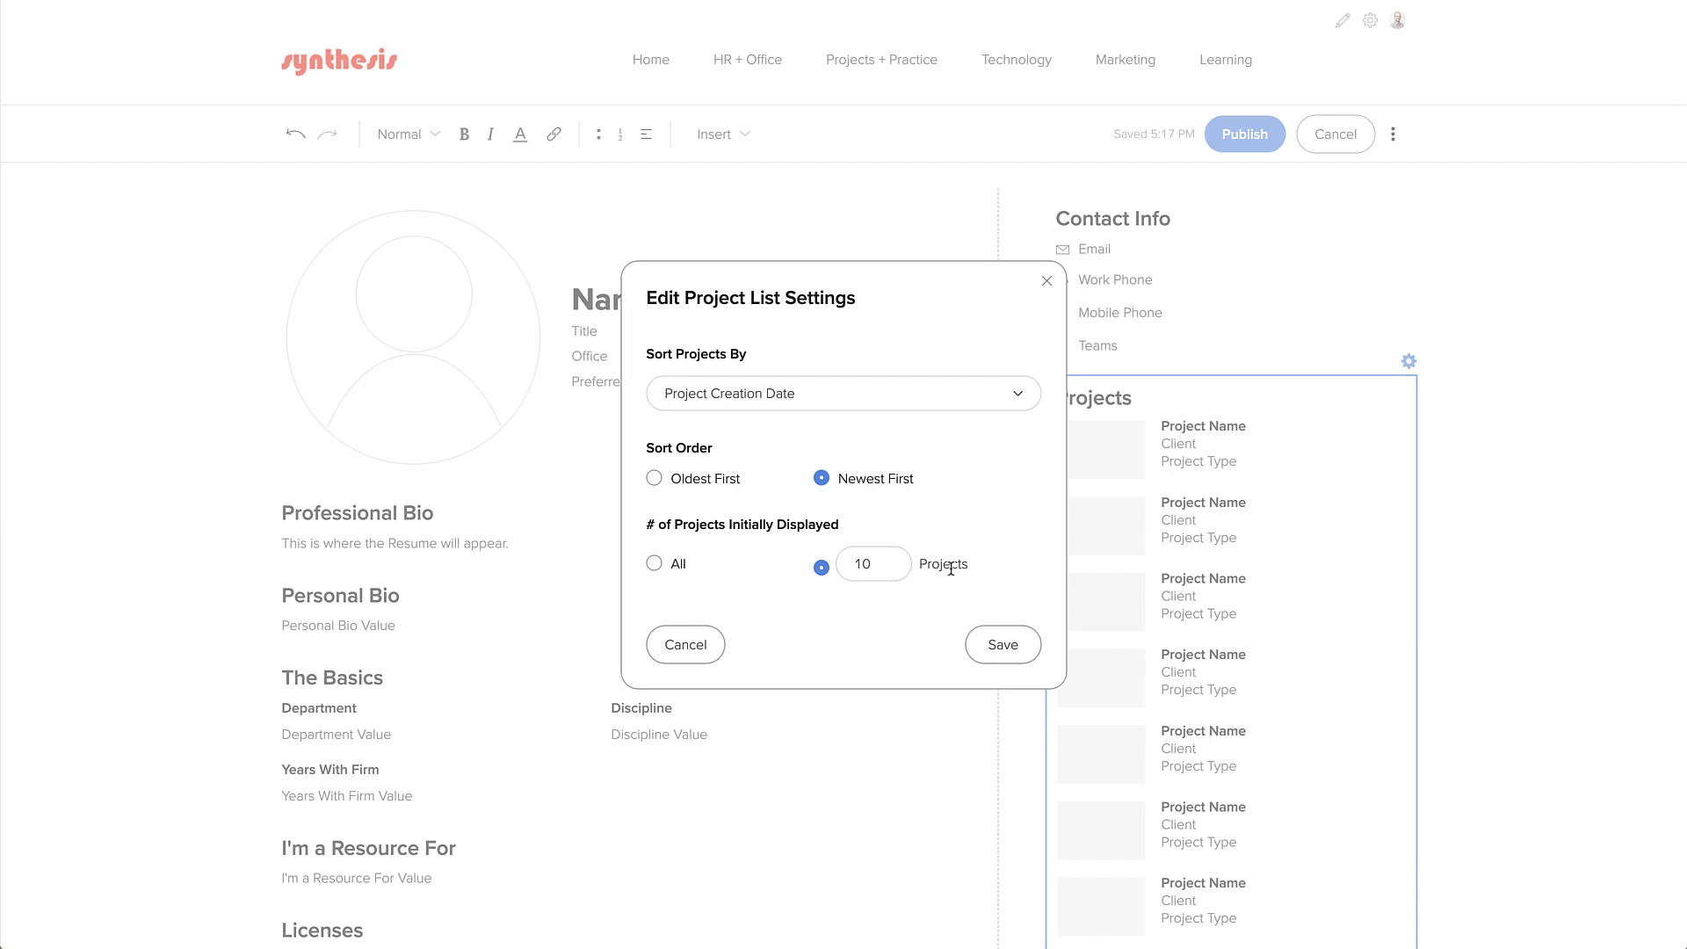
pyautogui.click(689, 642)
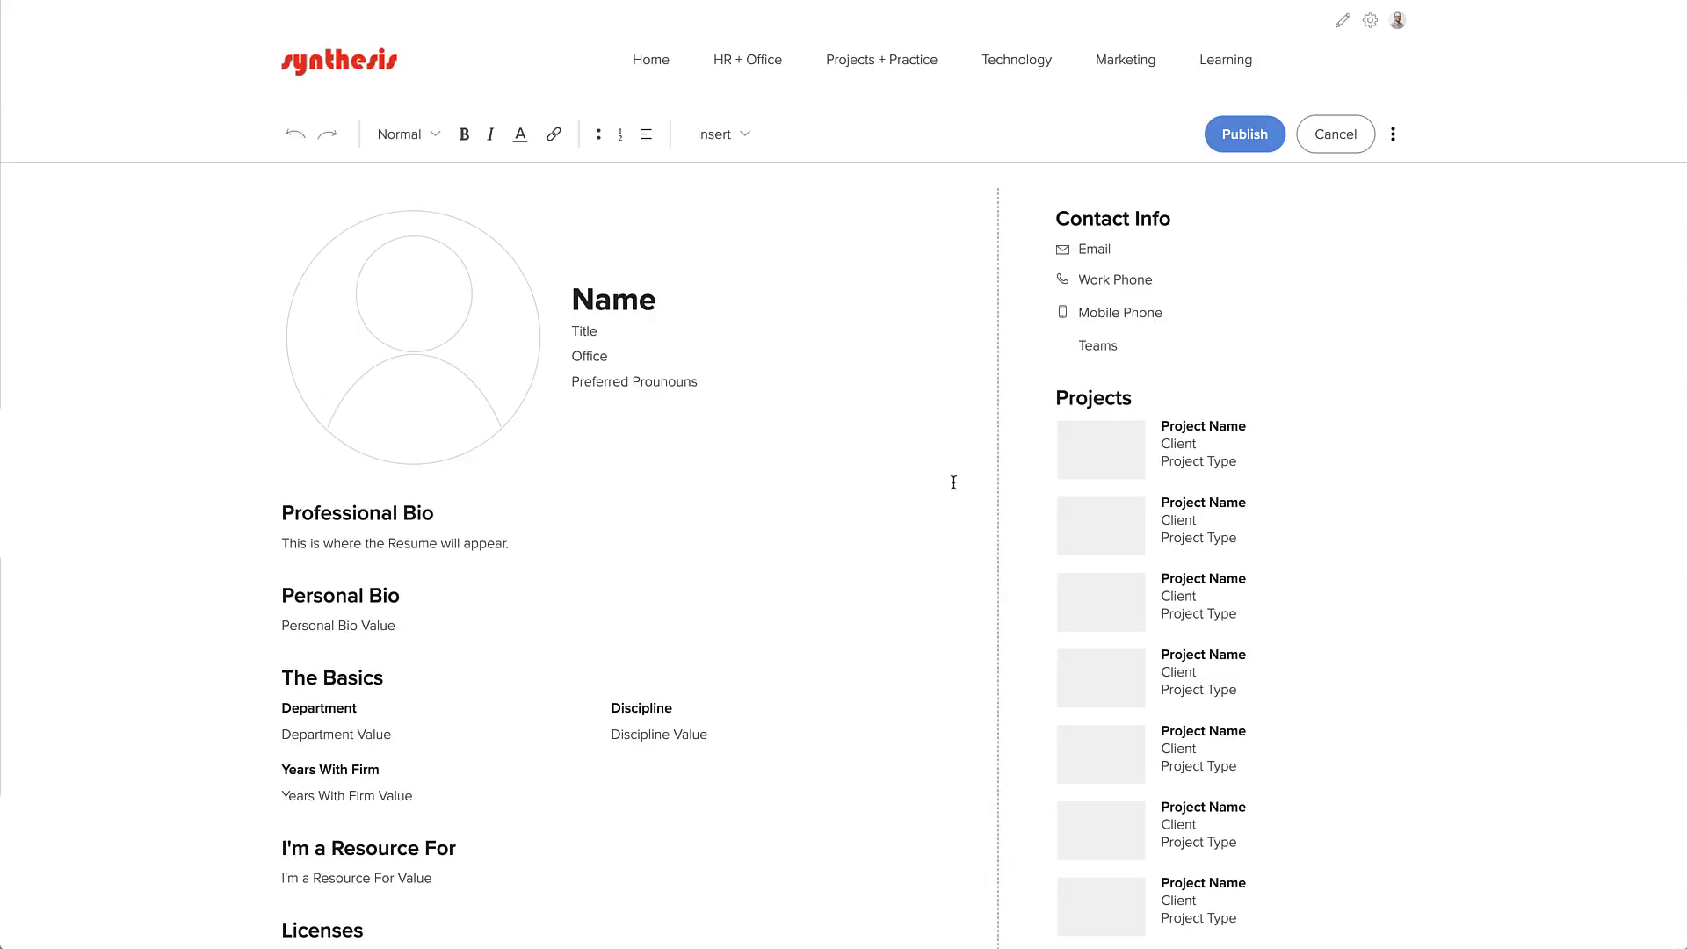
# Publish the employee profile layout, then return to the Employee Directory and browse its employees
pyautogui.click(1237, 134)
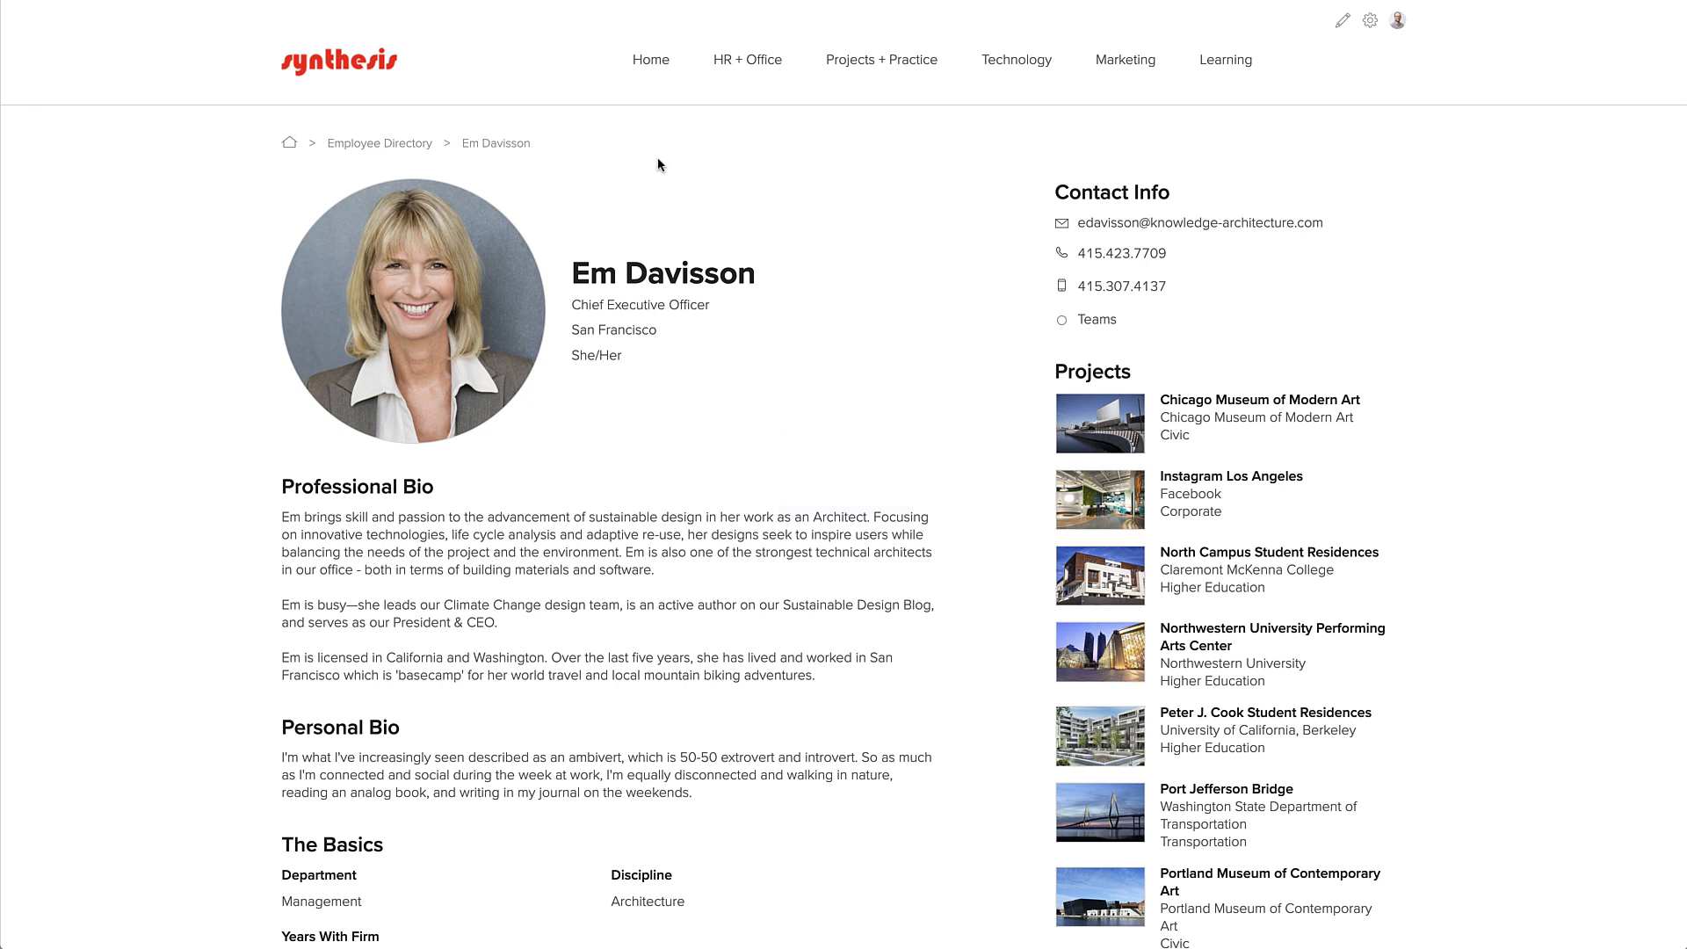
pyautogui.click(378, 143)
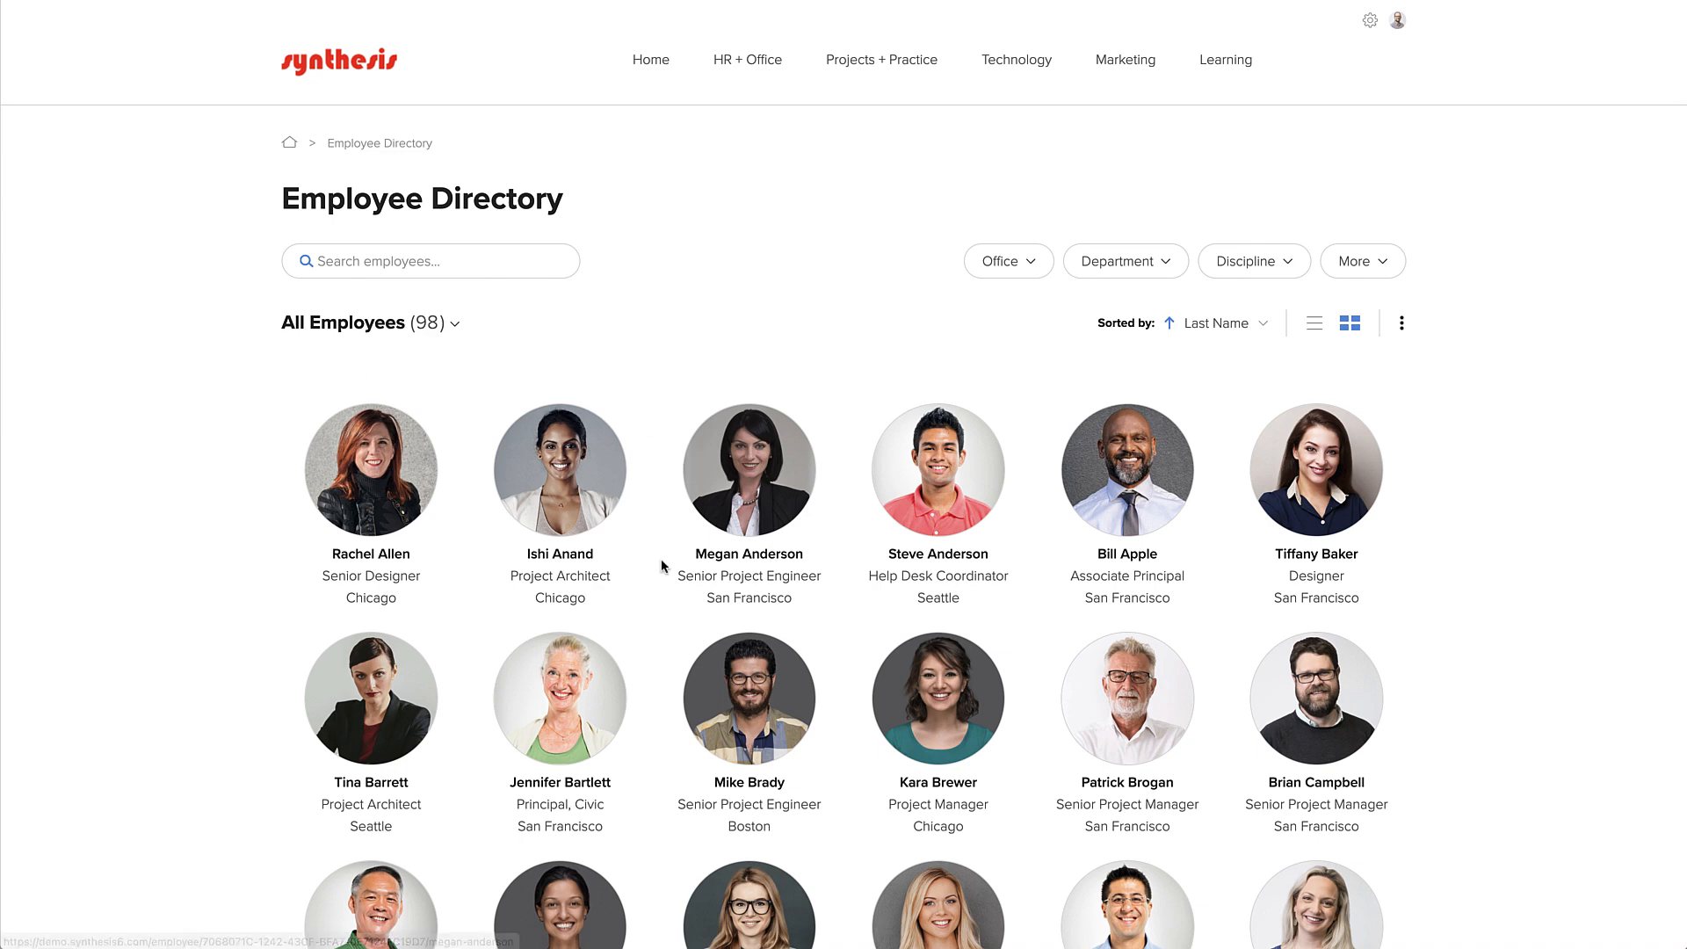
pyautogui.scroll(-5, 650, 595)
pyautogui.scroll(-1, 651, 600)
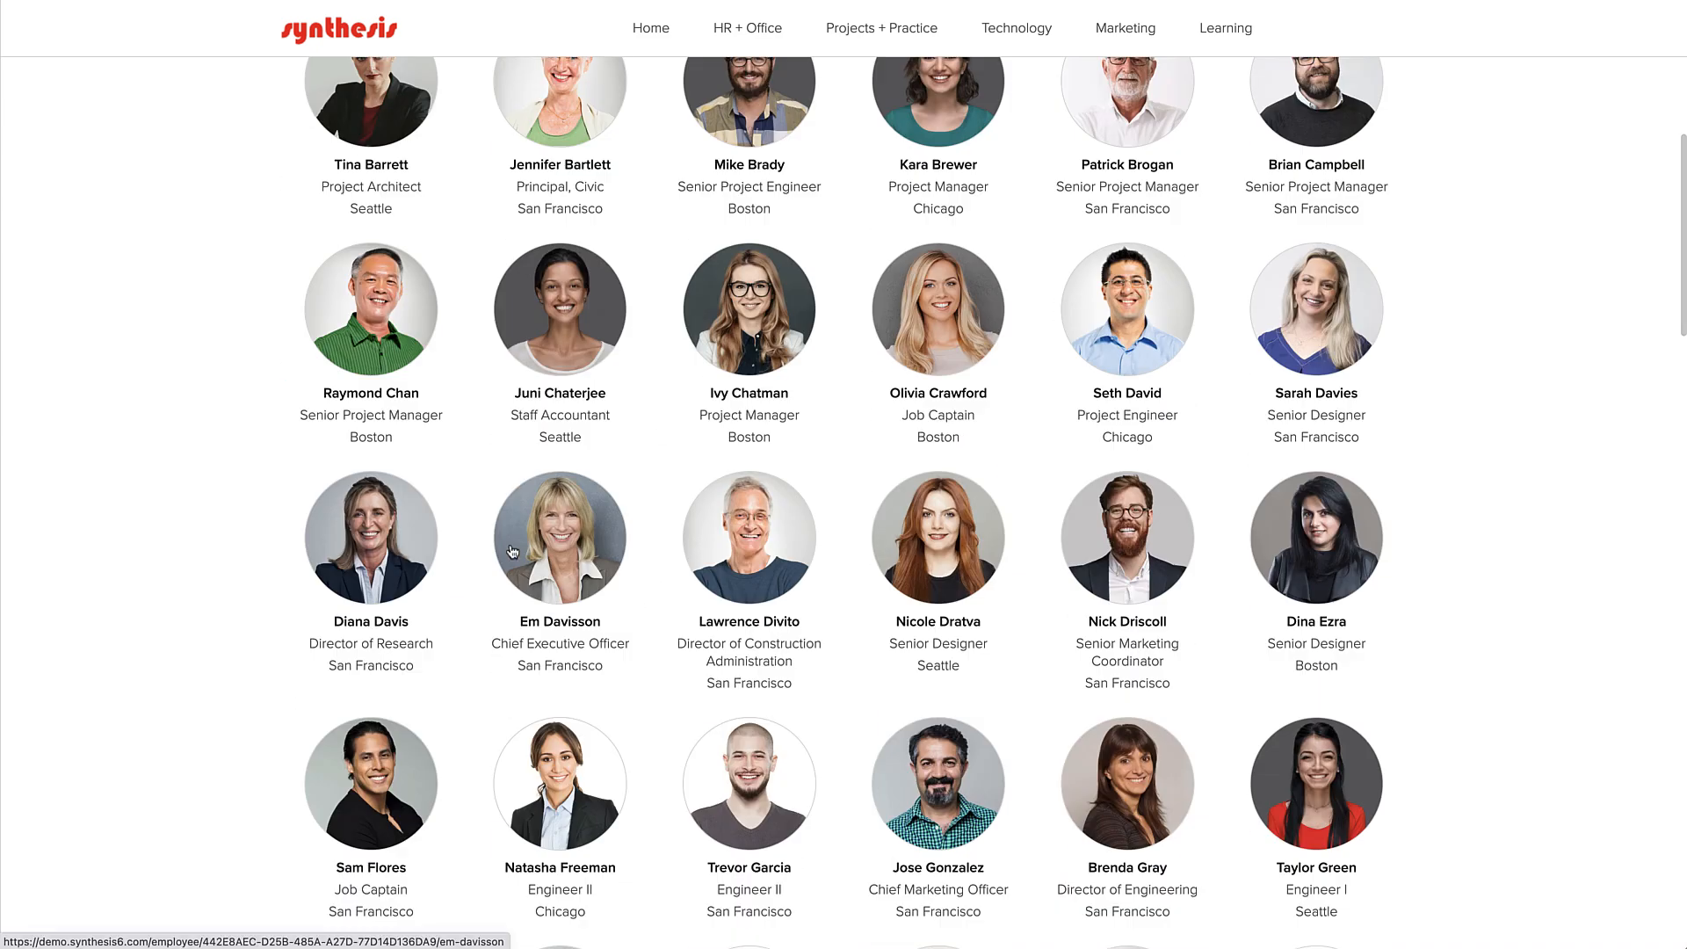
# Preview an employee's directory card, then open the directory's field management and review the enabled and disabled fields
pyautogui.moveTo(512, 551)
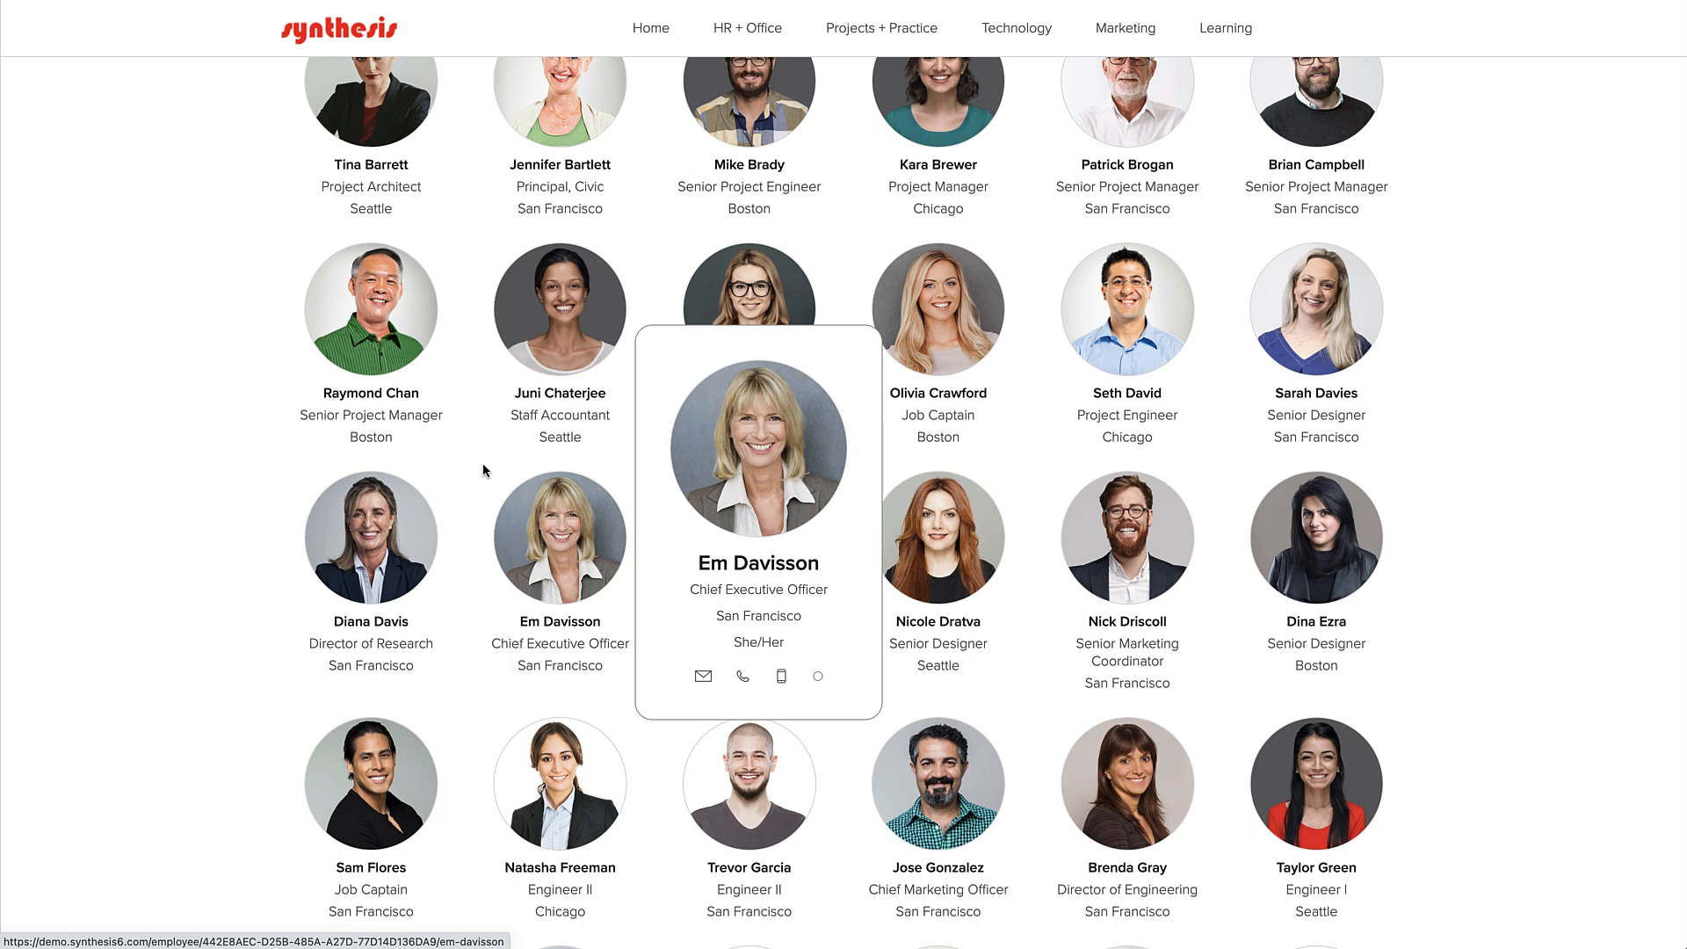
pyautogui.scroll(6, 473, 461)
pyautogui.scroll(1, 473, 468)
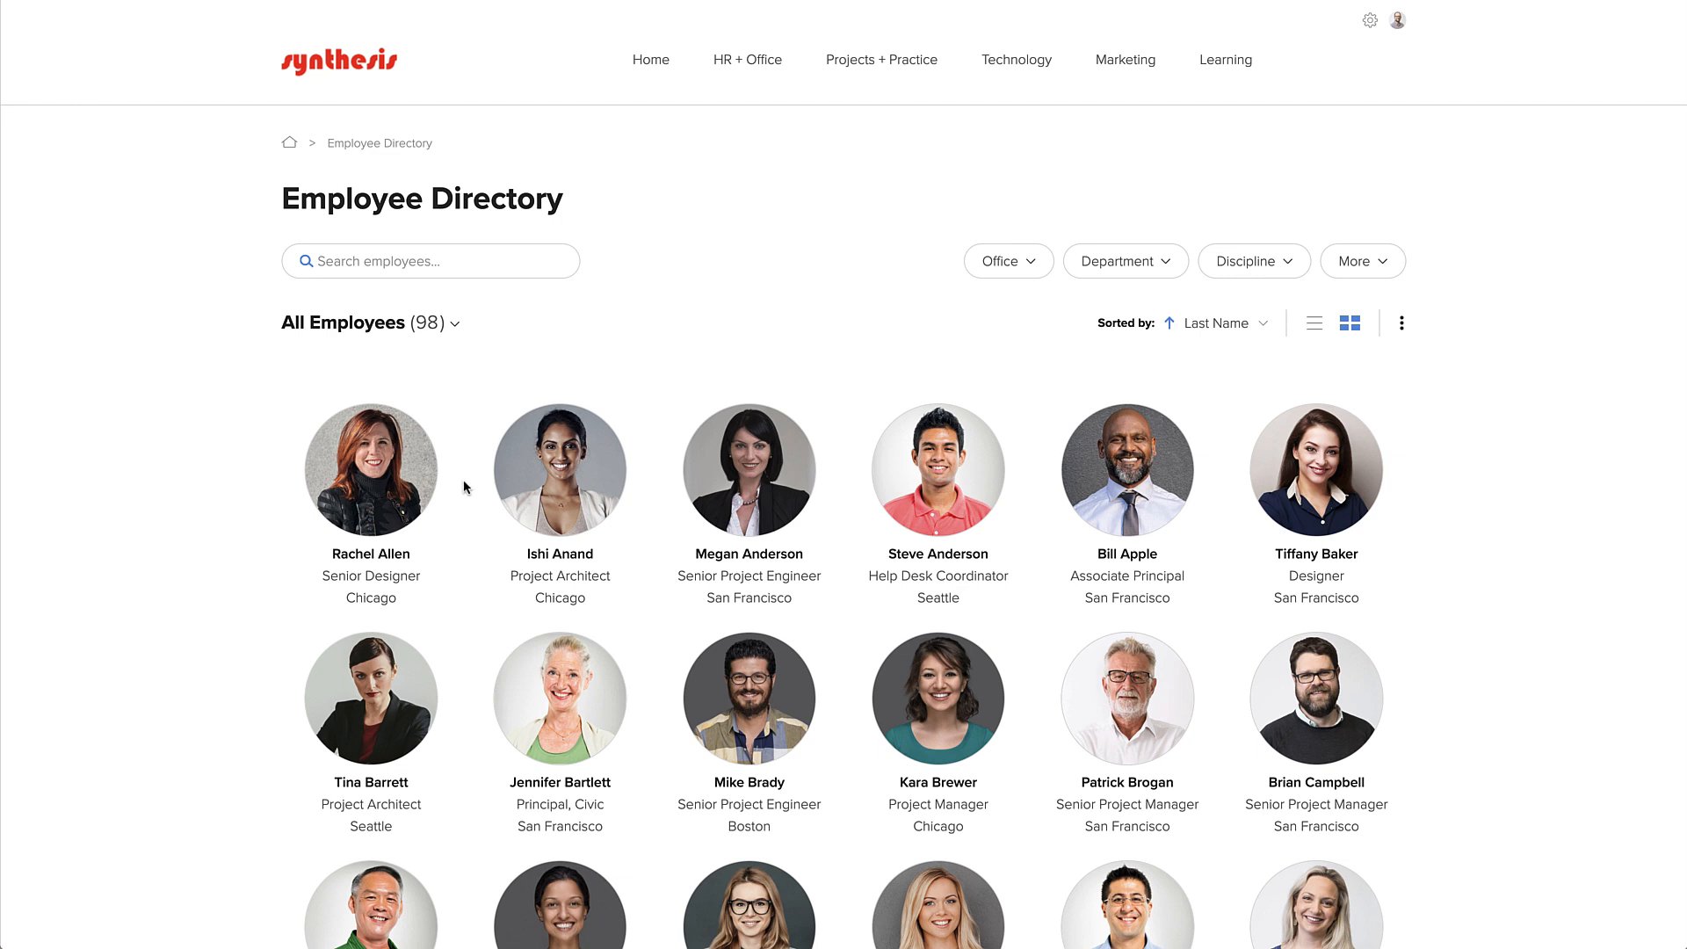
pyautogui.click(1401, 327)
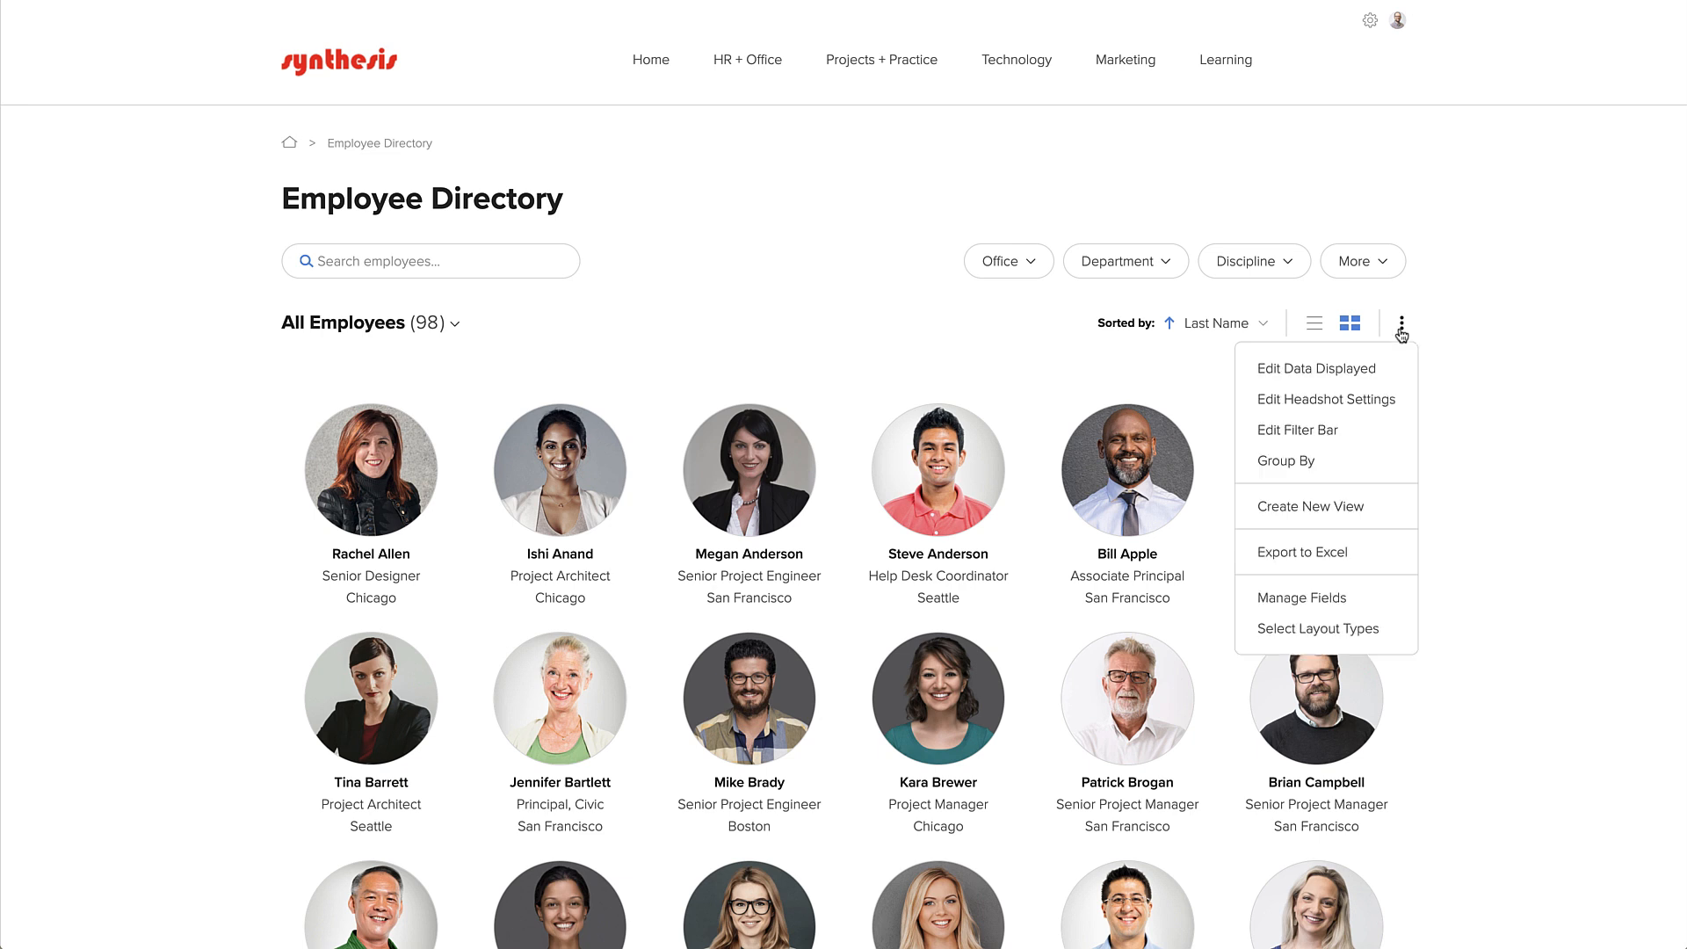
pyautogui.click(1333, 597)
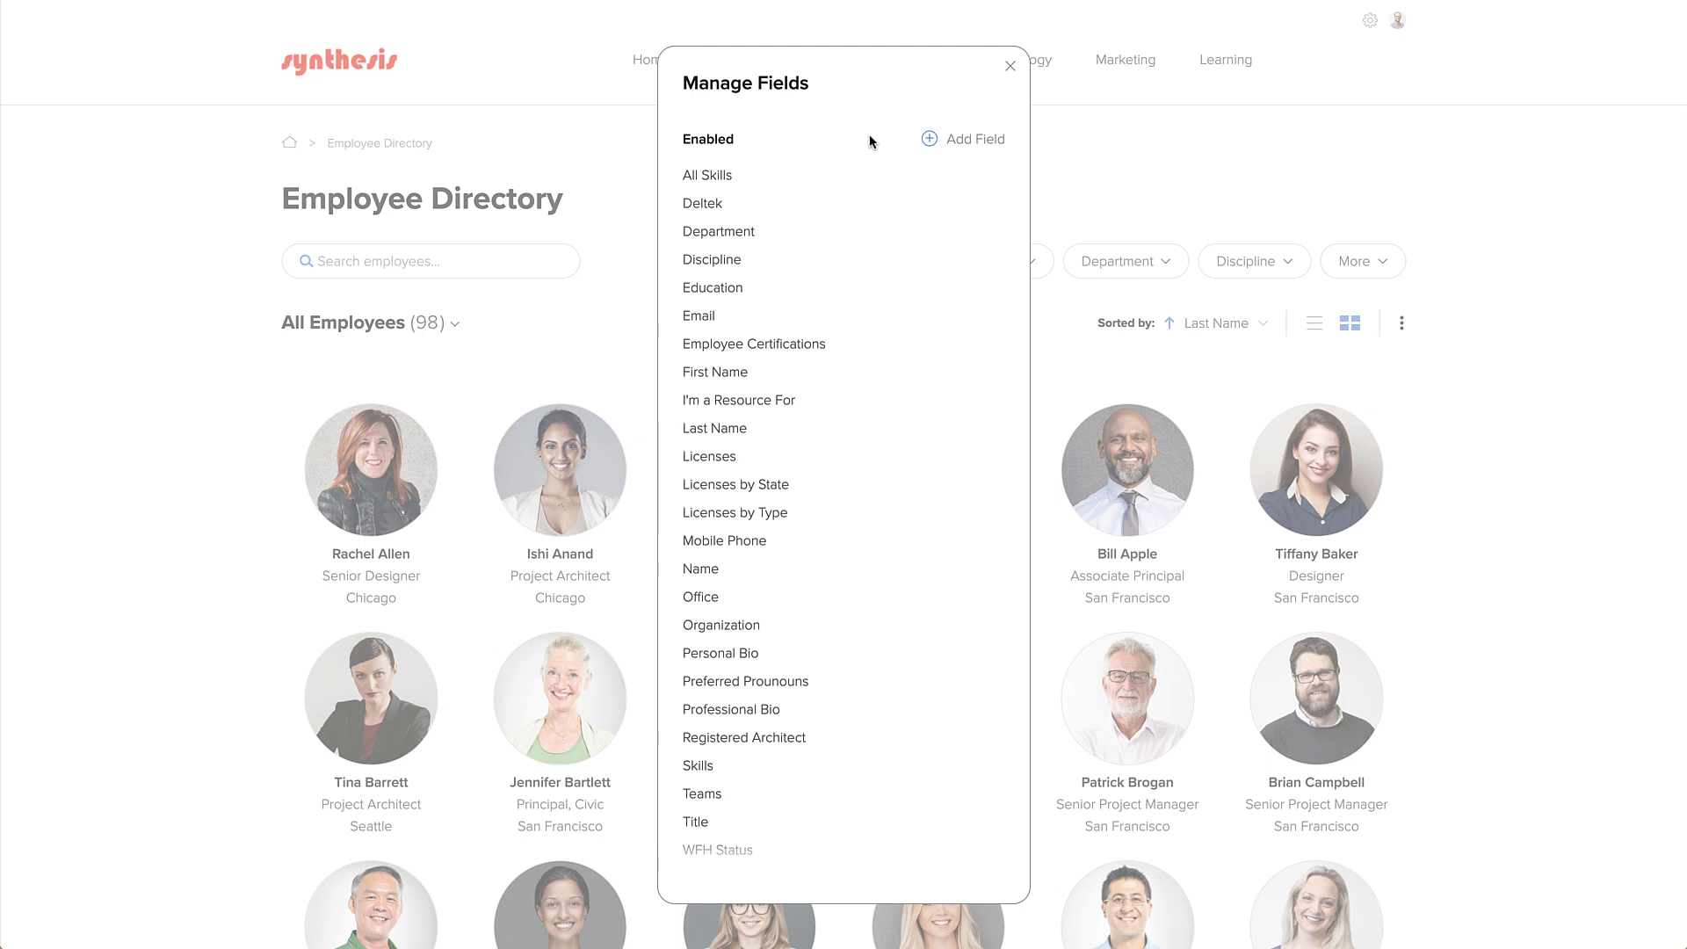
pyautogui.scroll(-5, 870, 140)
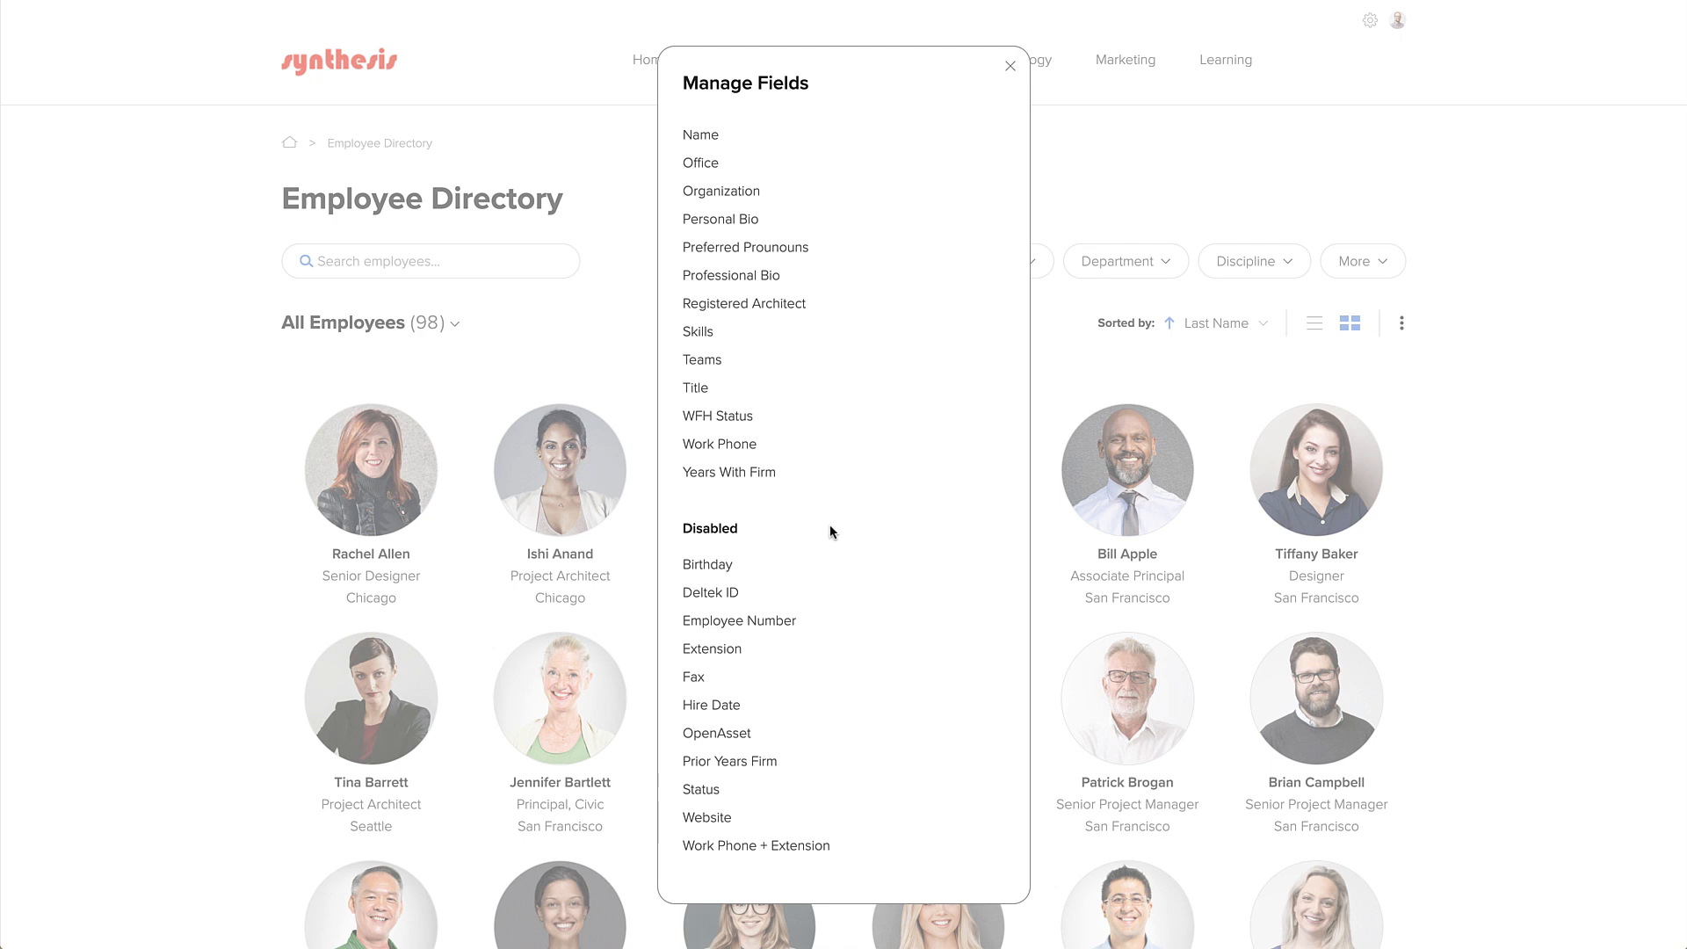
pyautogui.scroll(3, 829, 527)
pyautogui.scroll(3, 829, 531)
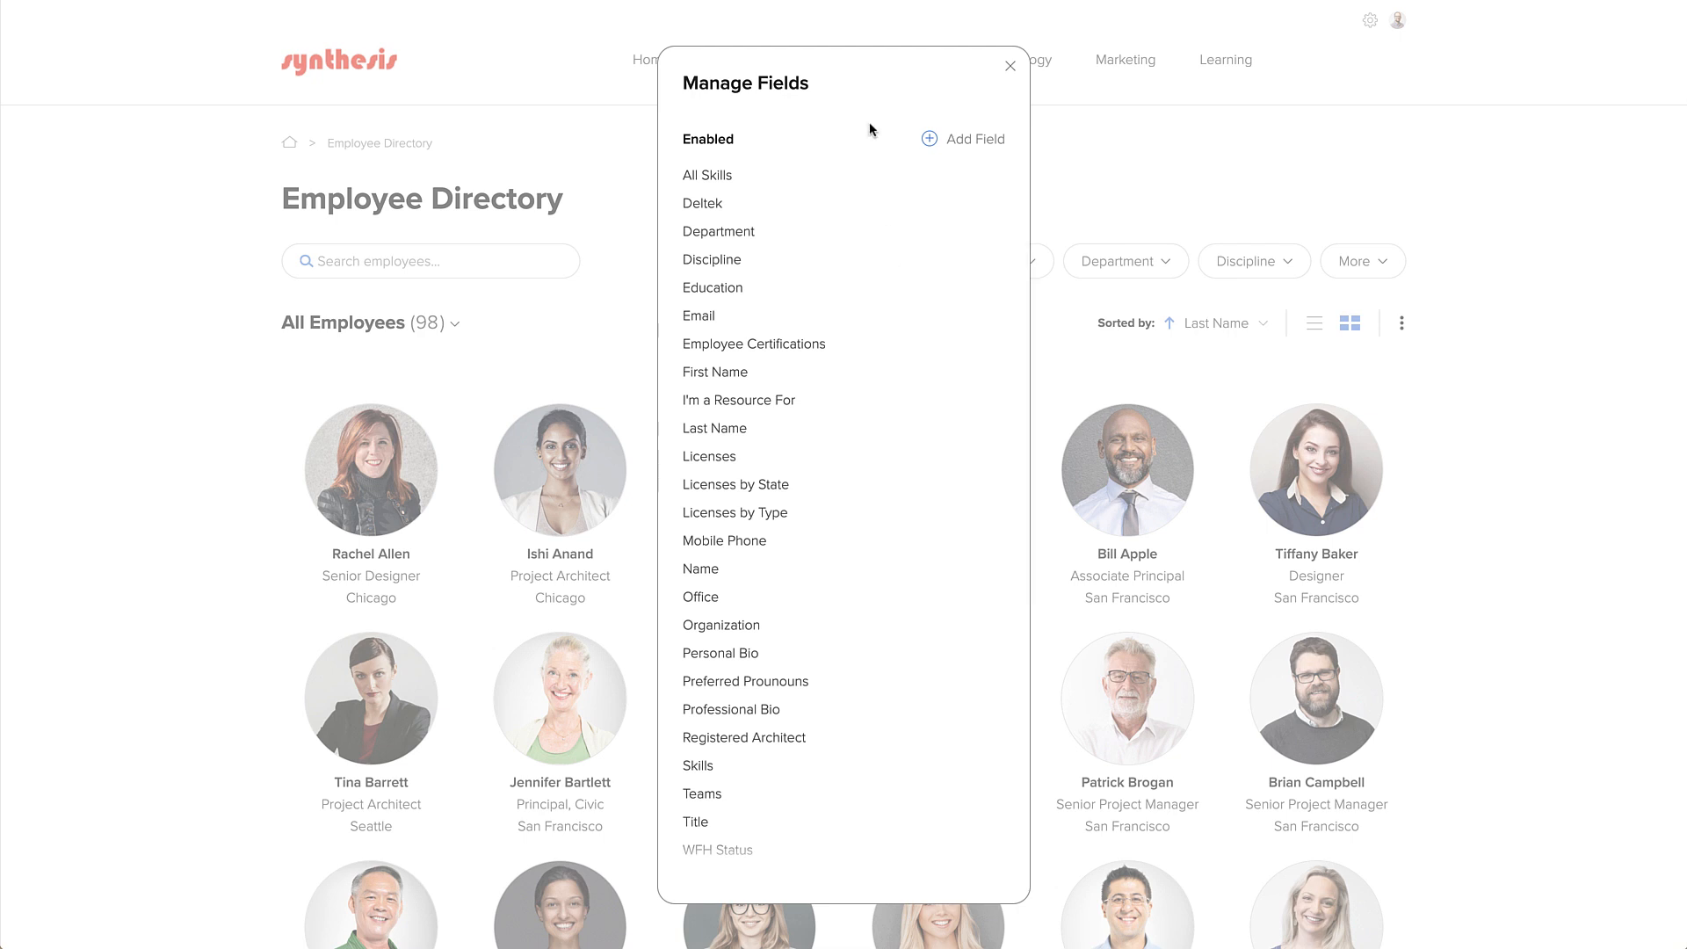
# Start adding a mapped field to the directory with Deltek as its source system
pyautogui.click(968, 142)
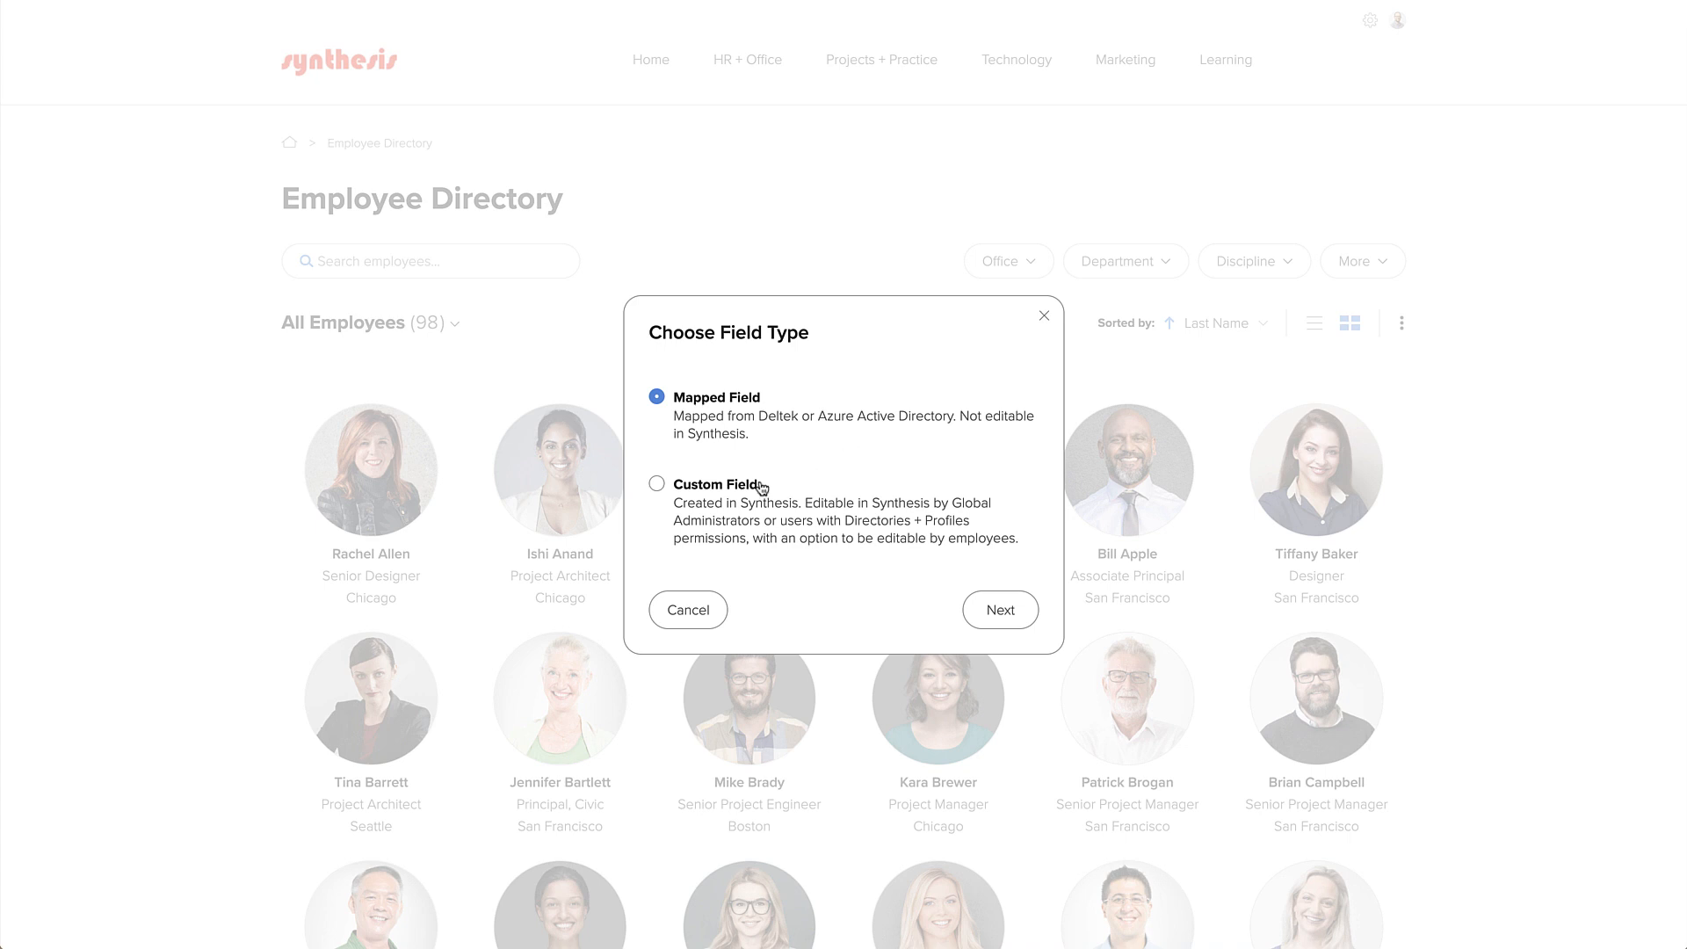
pyautogui.click(731, 489)
pyautogui.click(740, 407)
pyautogui.click(998, 620)
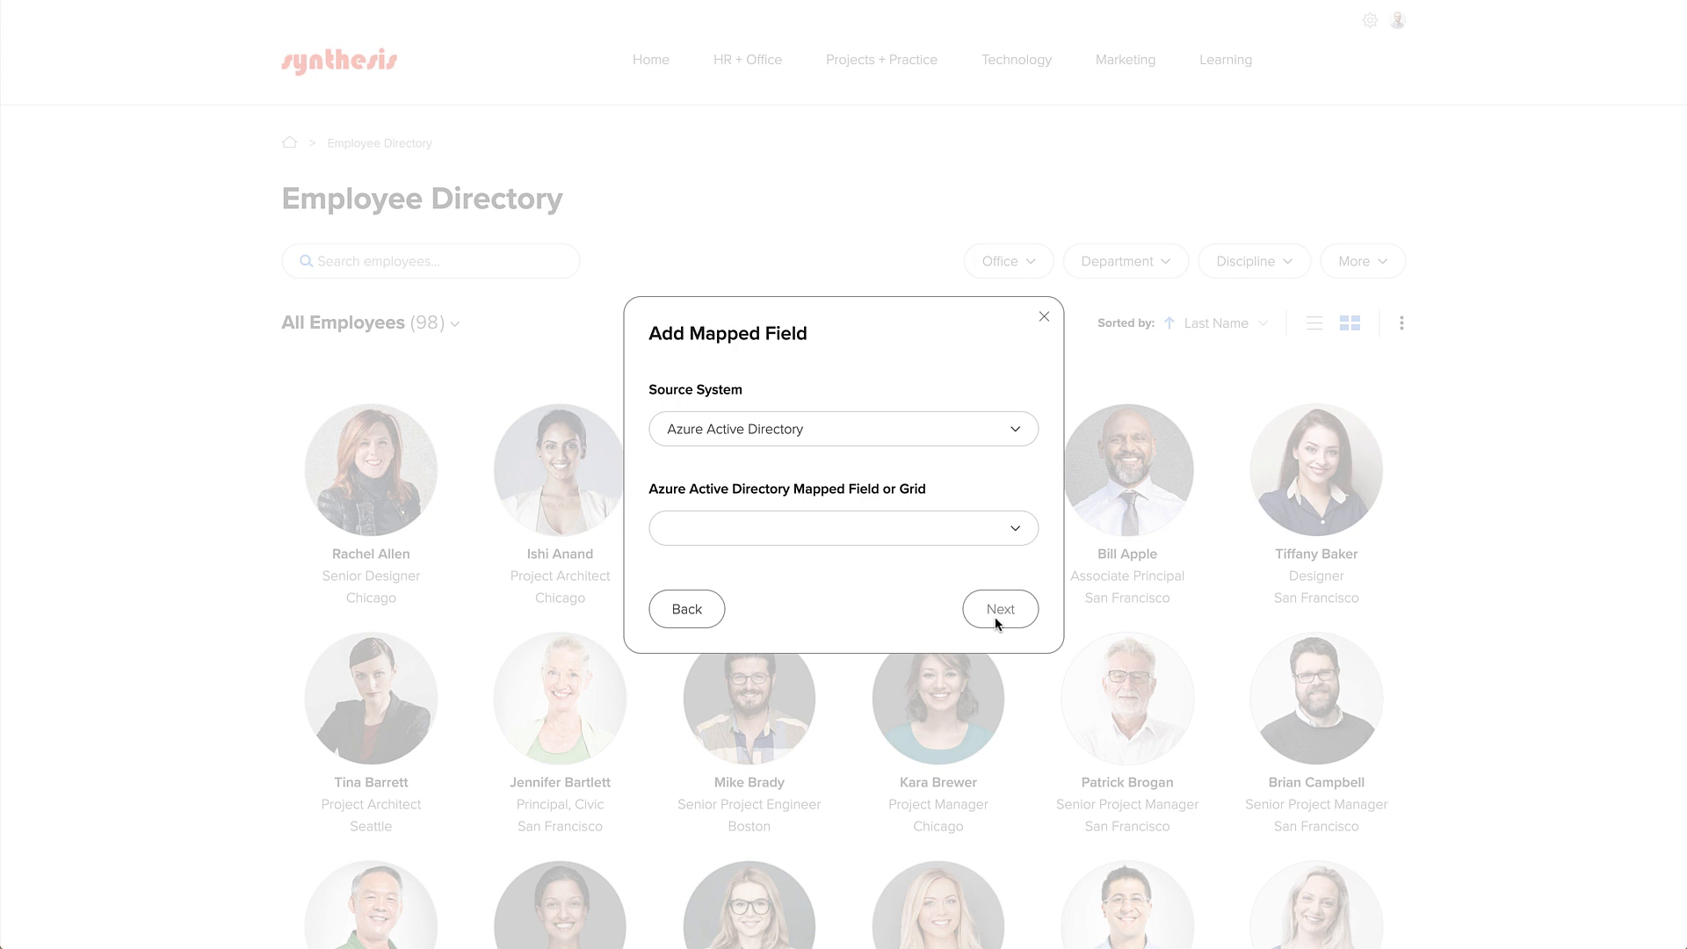
pyautogui.click(957, 426)
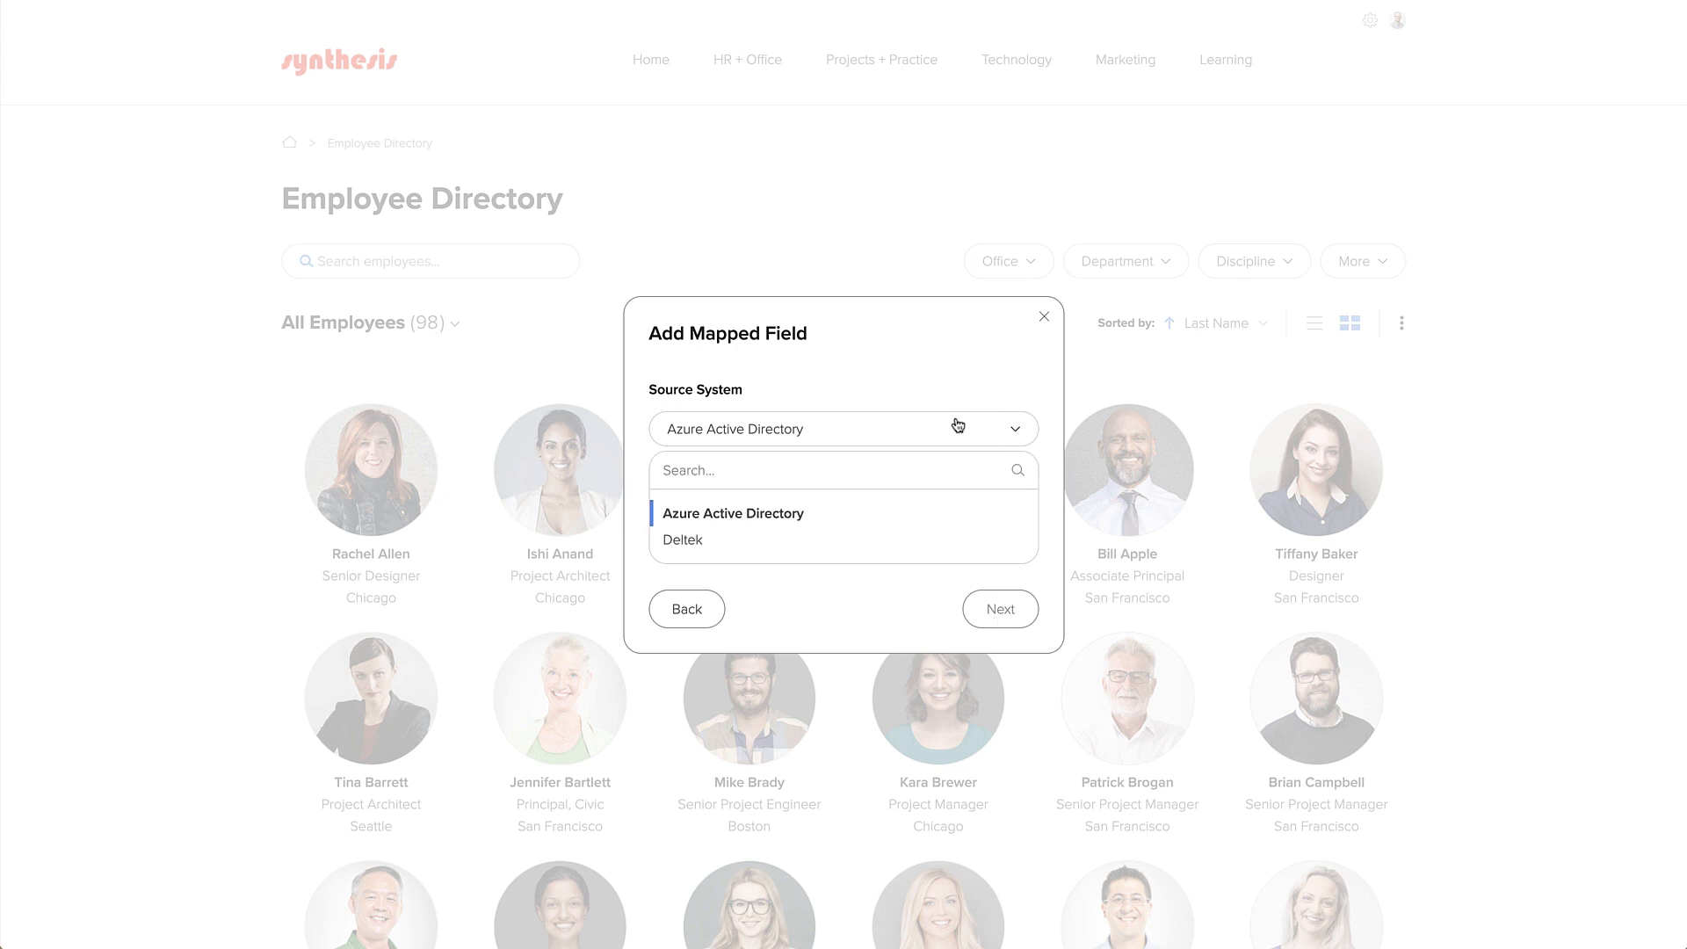
pyautogui.click(933, 544)
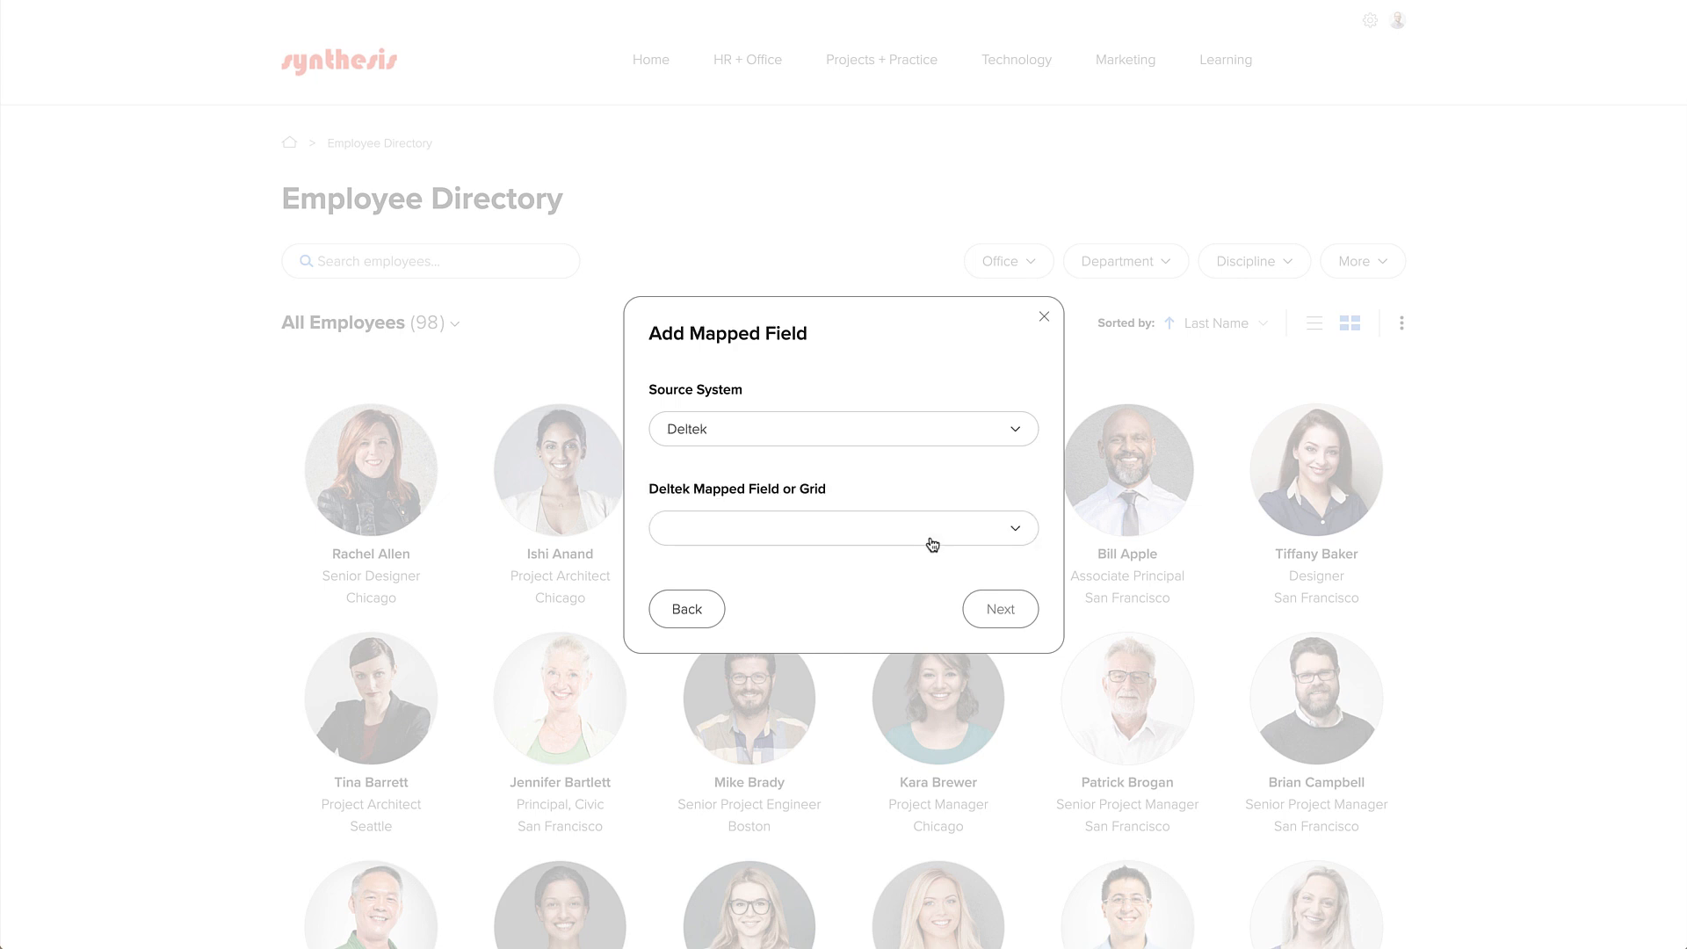
# Map the new field to Employees > Advocate, show its additional options, and finish adding it
pyautogui.click(933, 544)
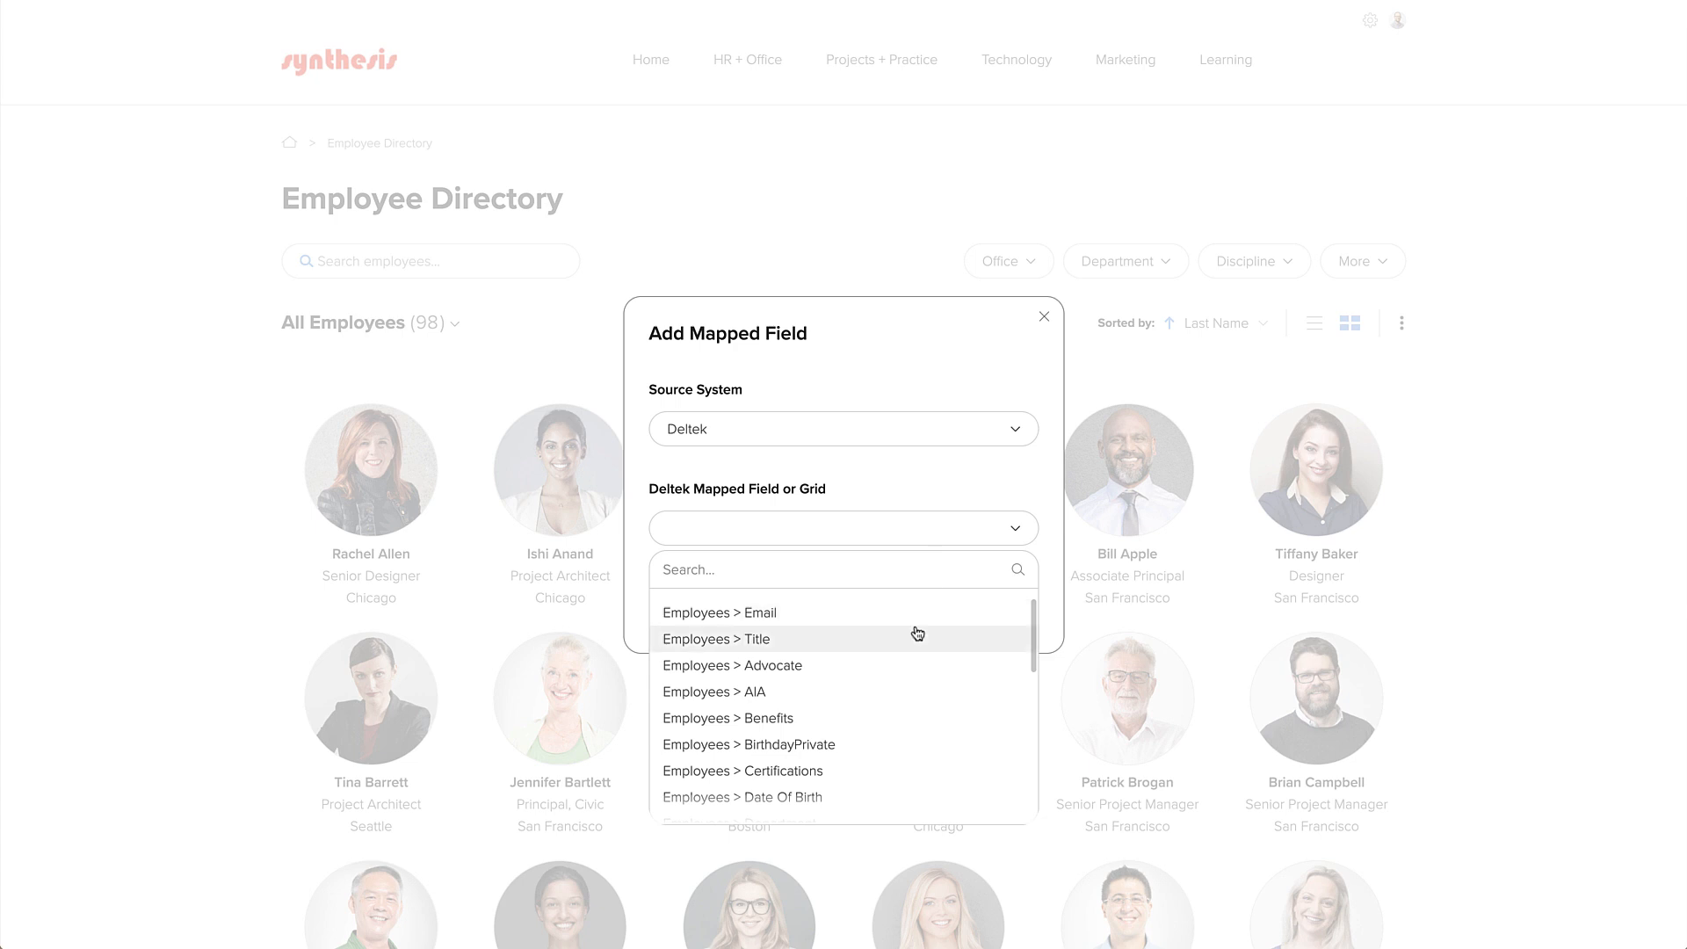
pyautogui.click(911, 664)
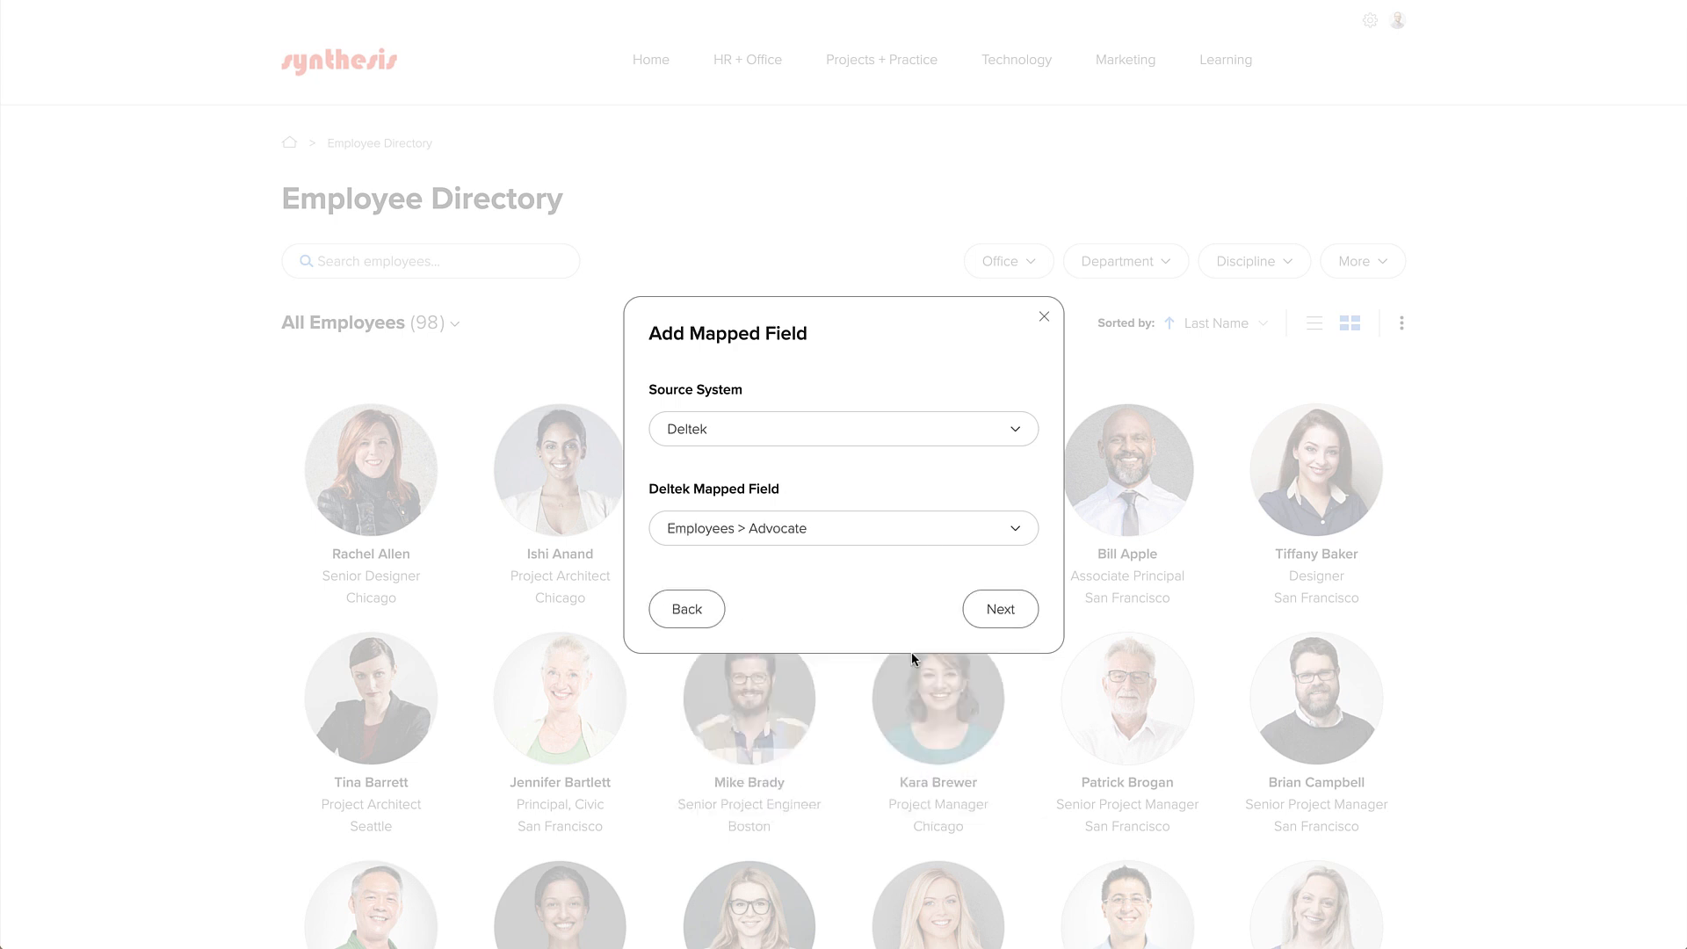
pyautogui.click(998, 613)
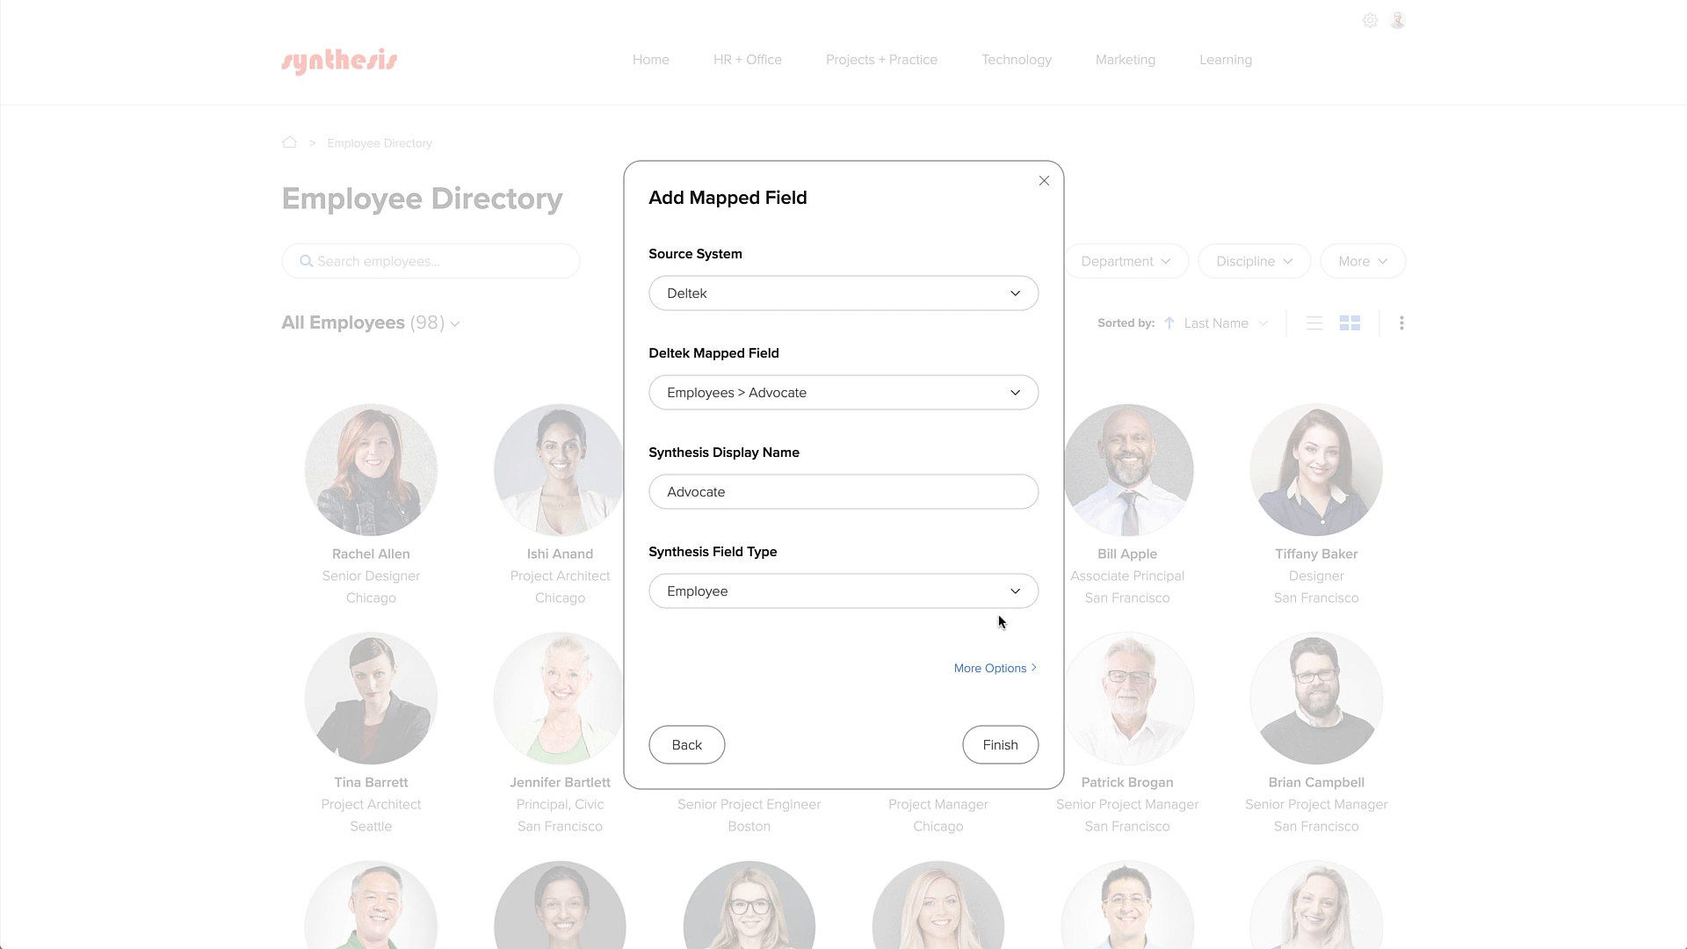
pyautogui.click(993, 667)
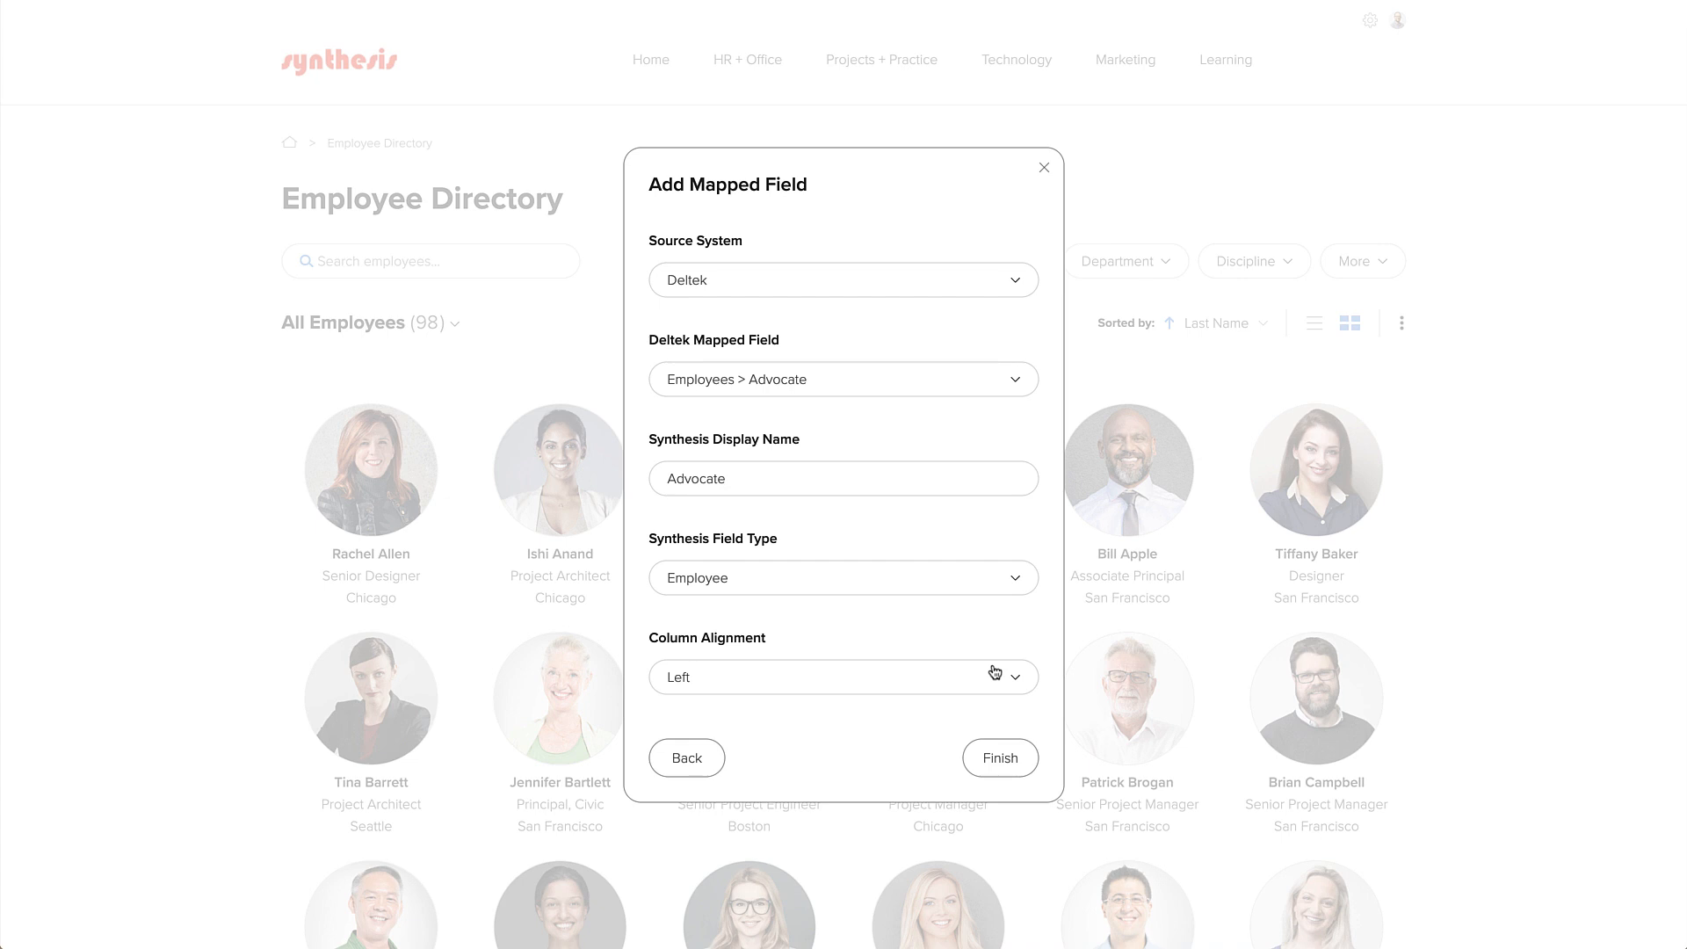
pyautogui.click(1009, 757)
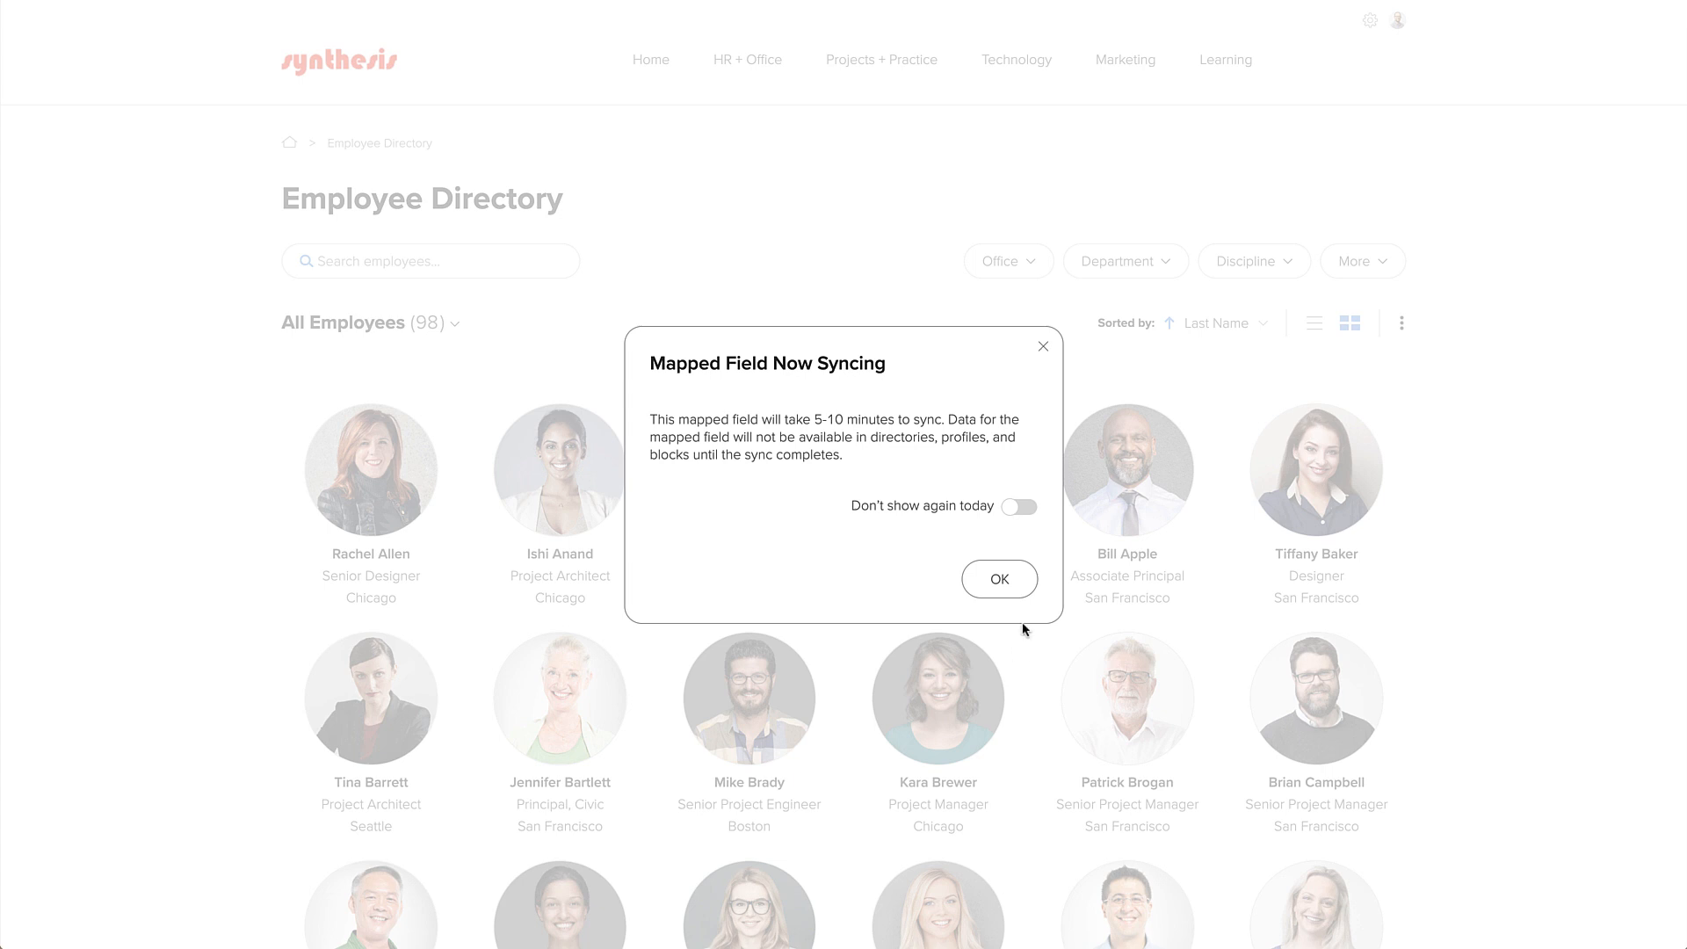
pyautogui.click(1002, 578)
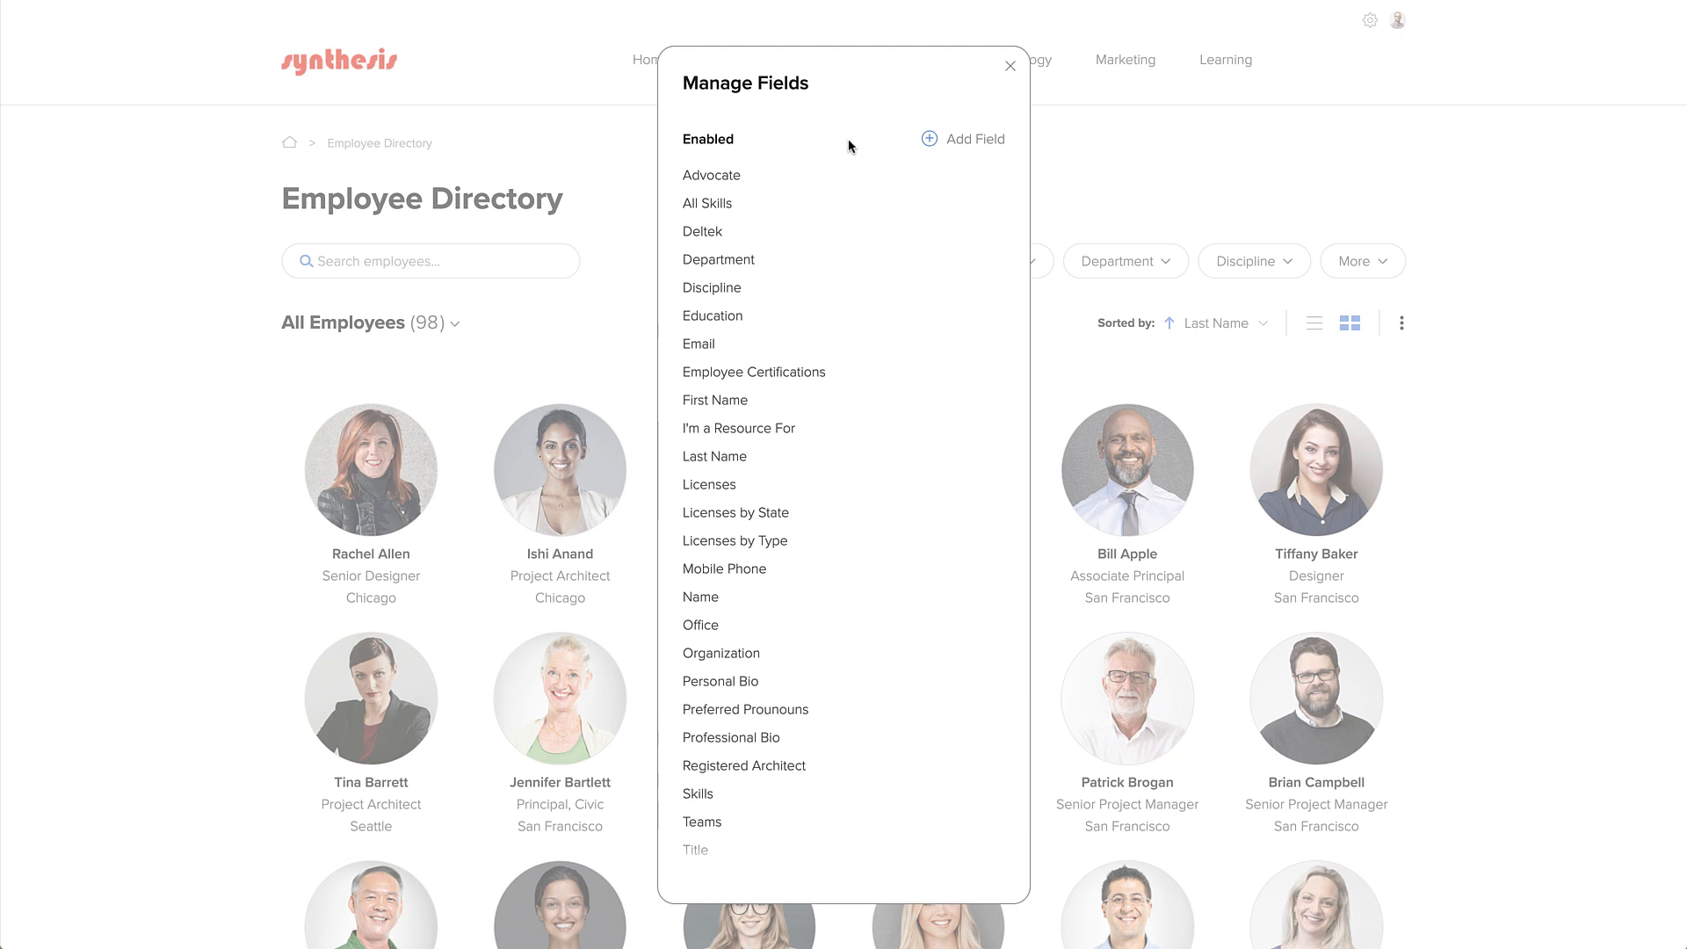
# Remap the Work Phone field to User > Business Phone from Azure Active Directory and save it
pyautogui.scroll(-2, 848, 139)
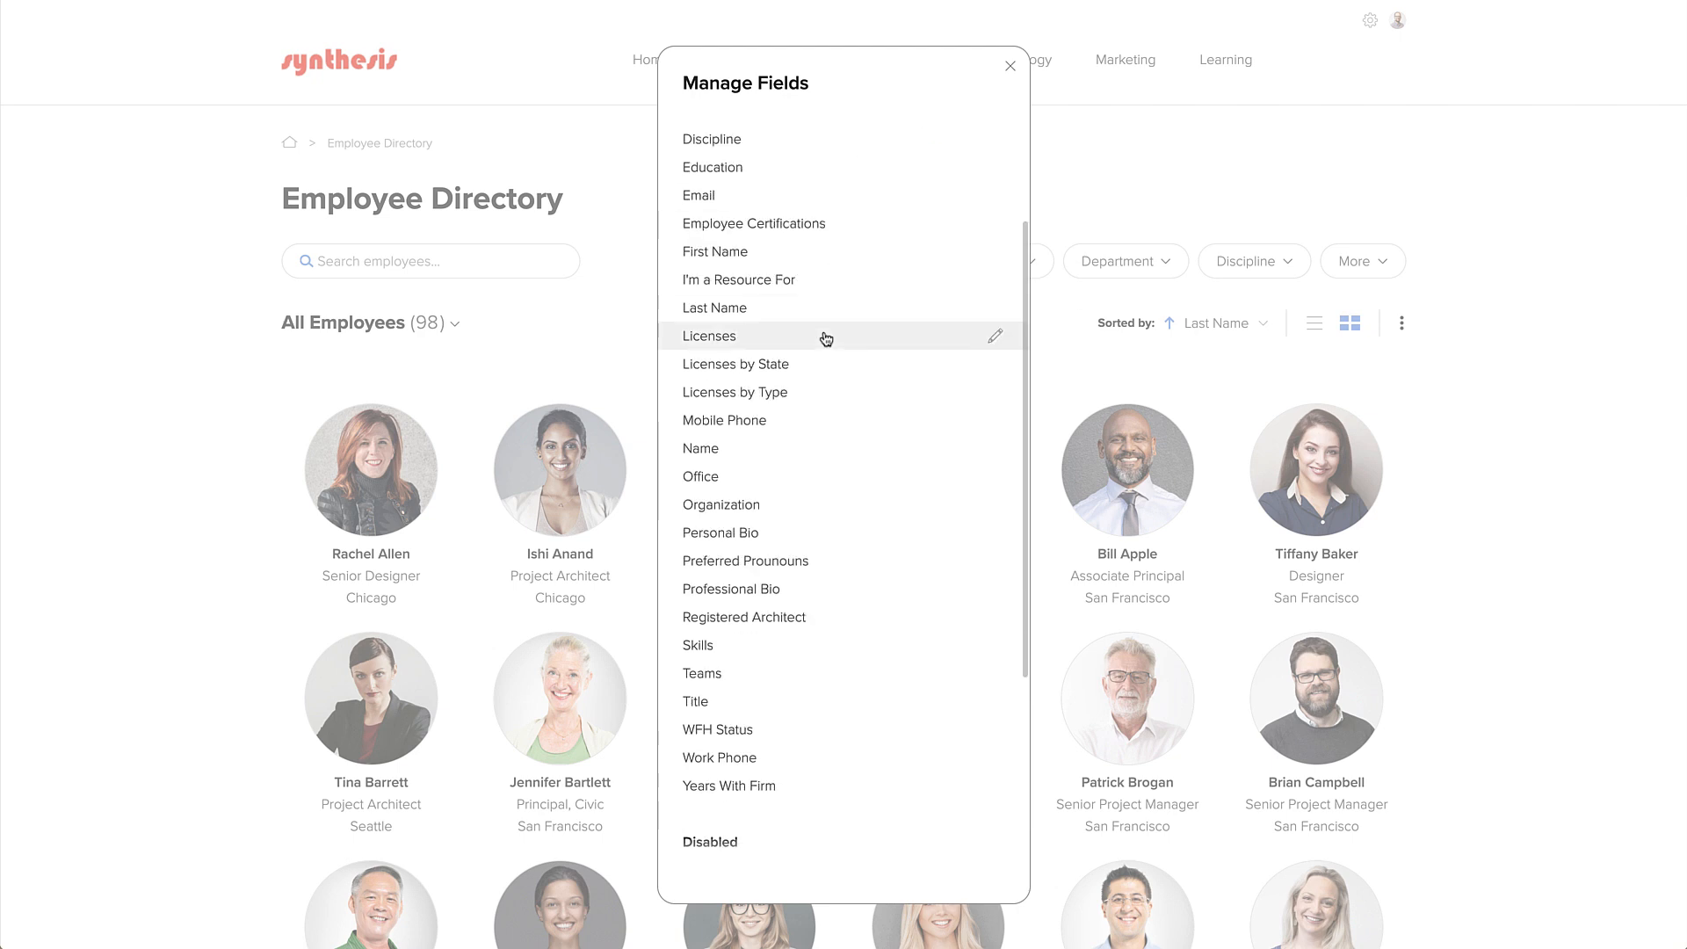
pyautogui.click(998, 759)
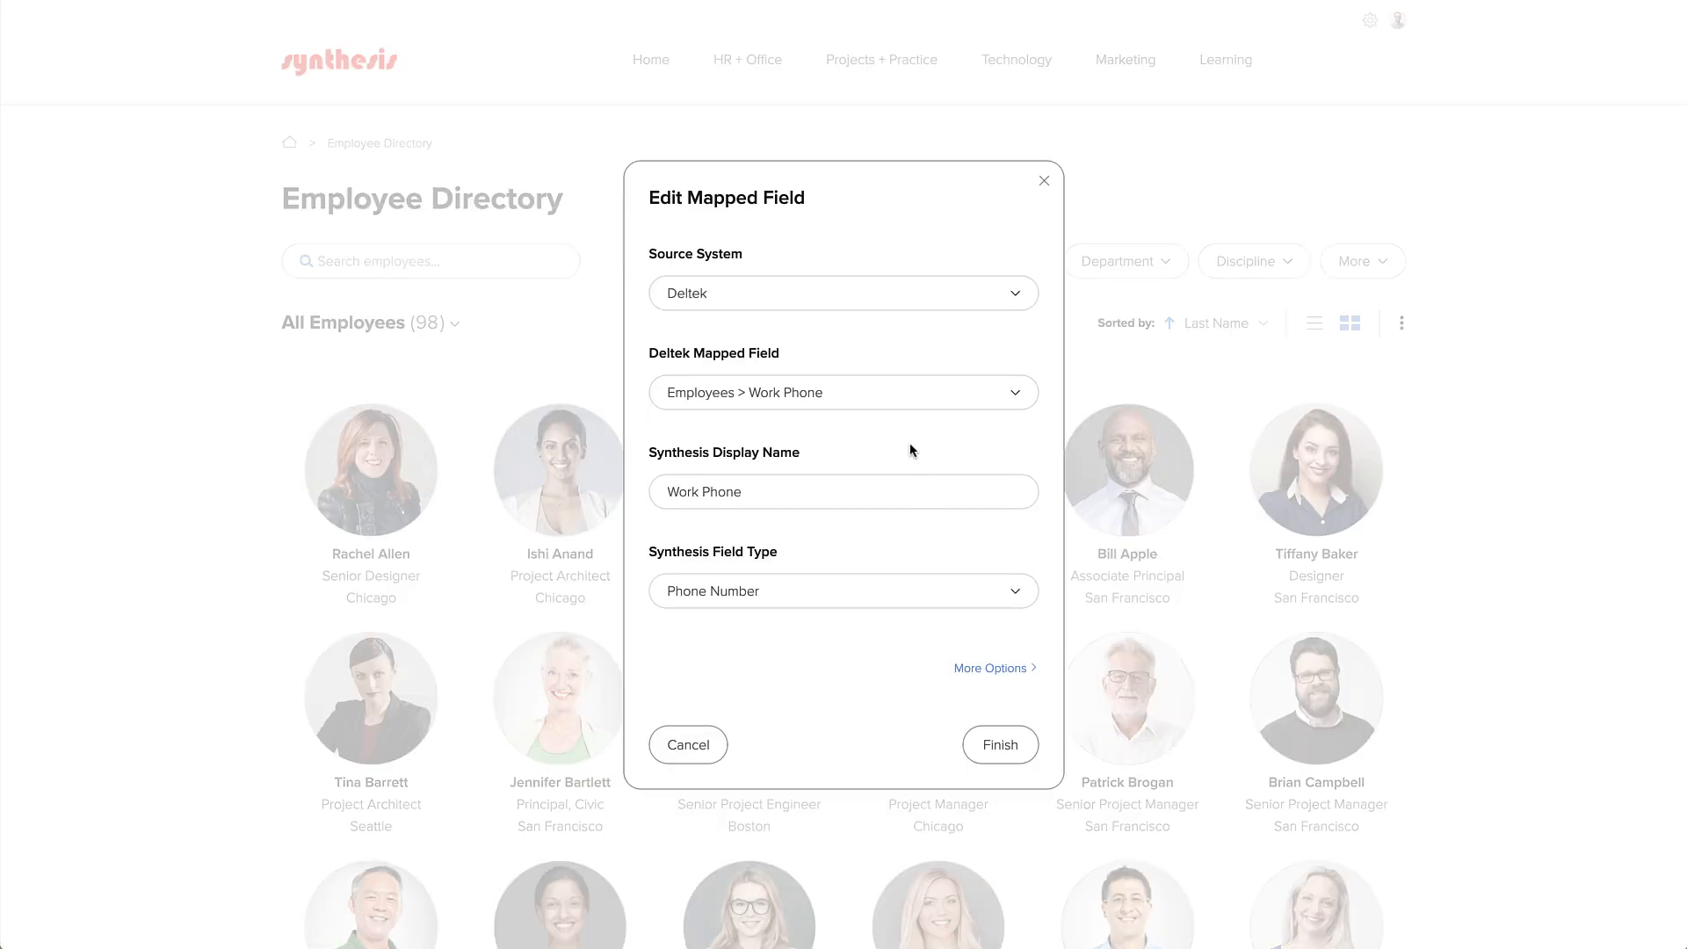
pyautogui.click(800, 304)
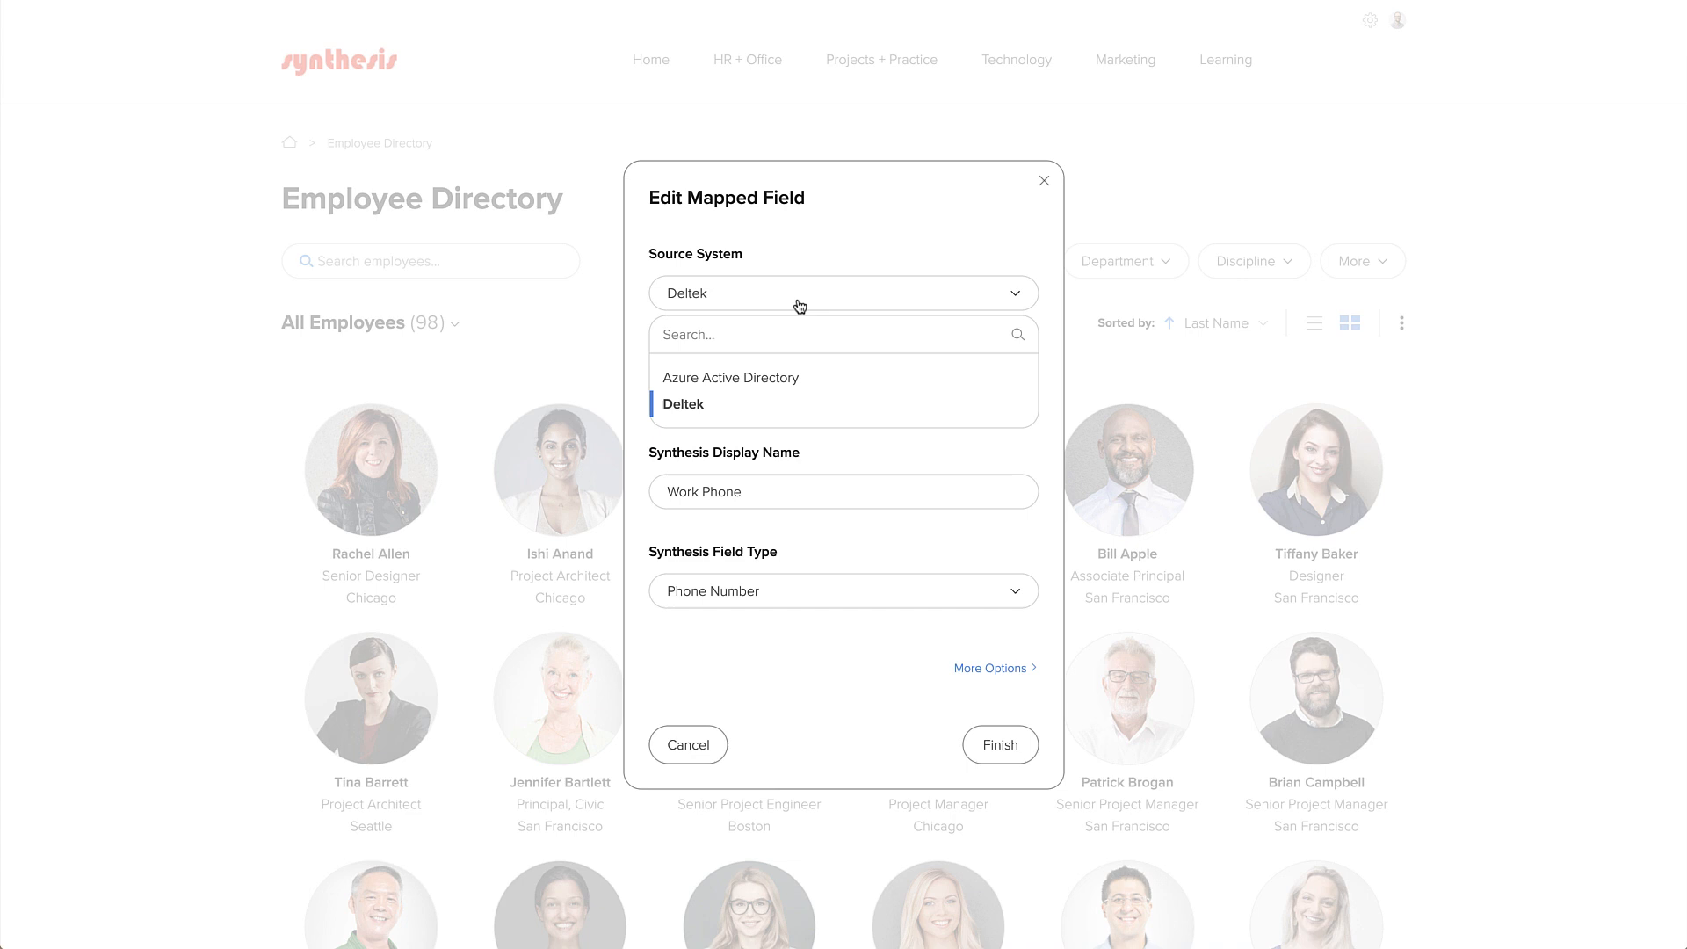
pyautogui.click(781, 376)
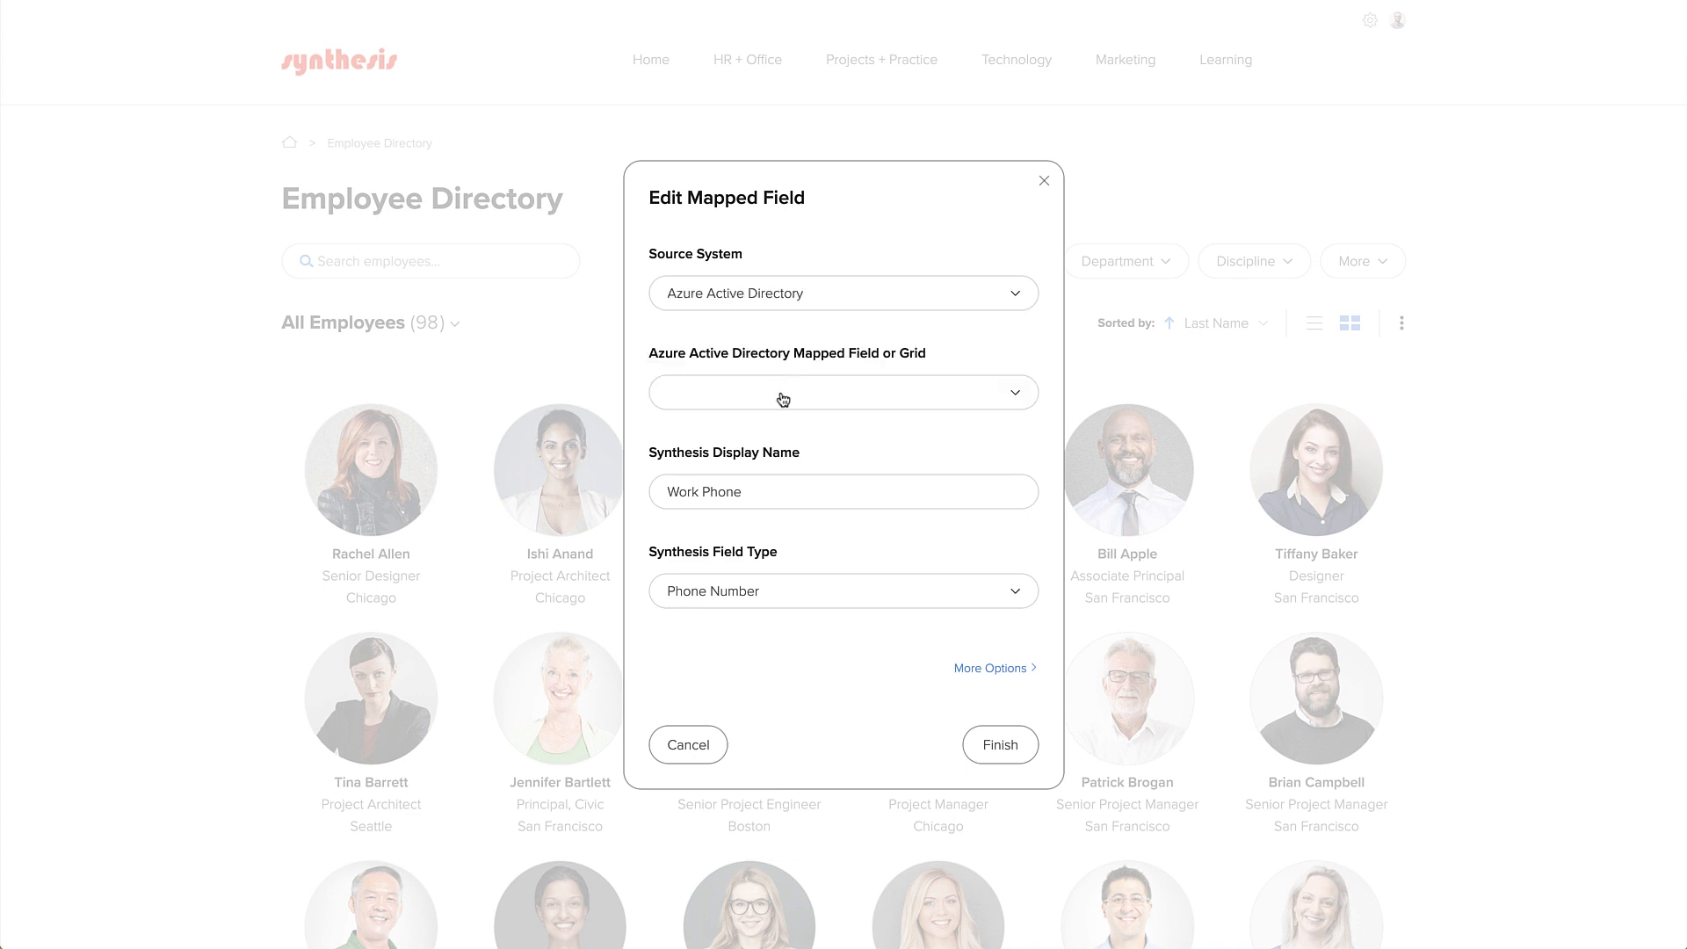
pyautogui.click(783, 398)
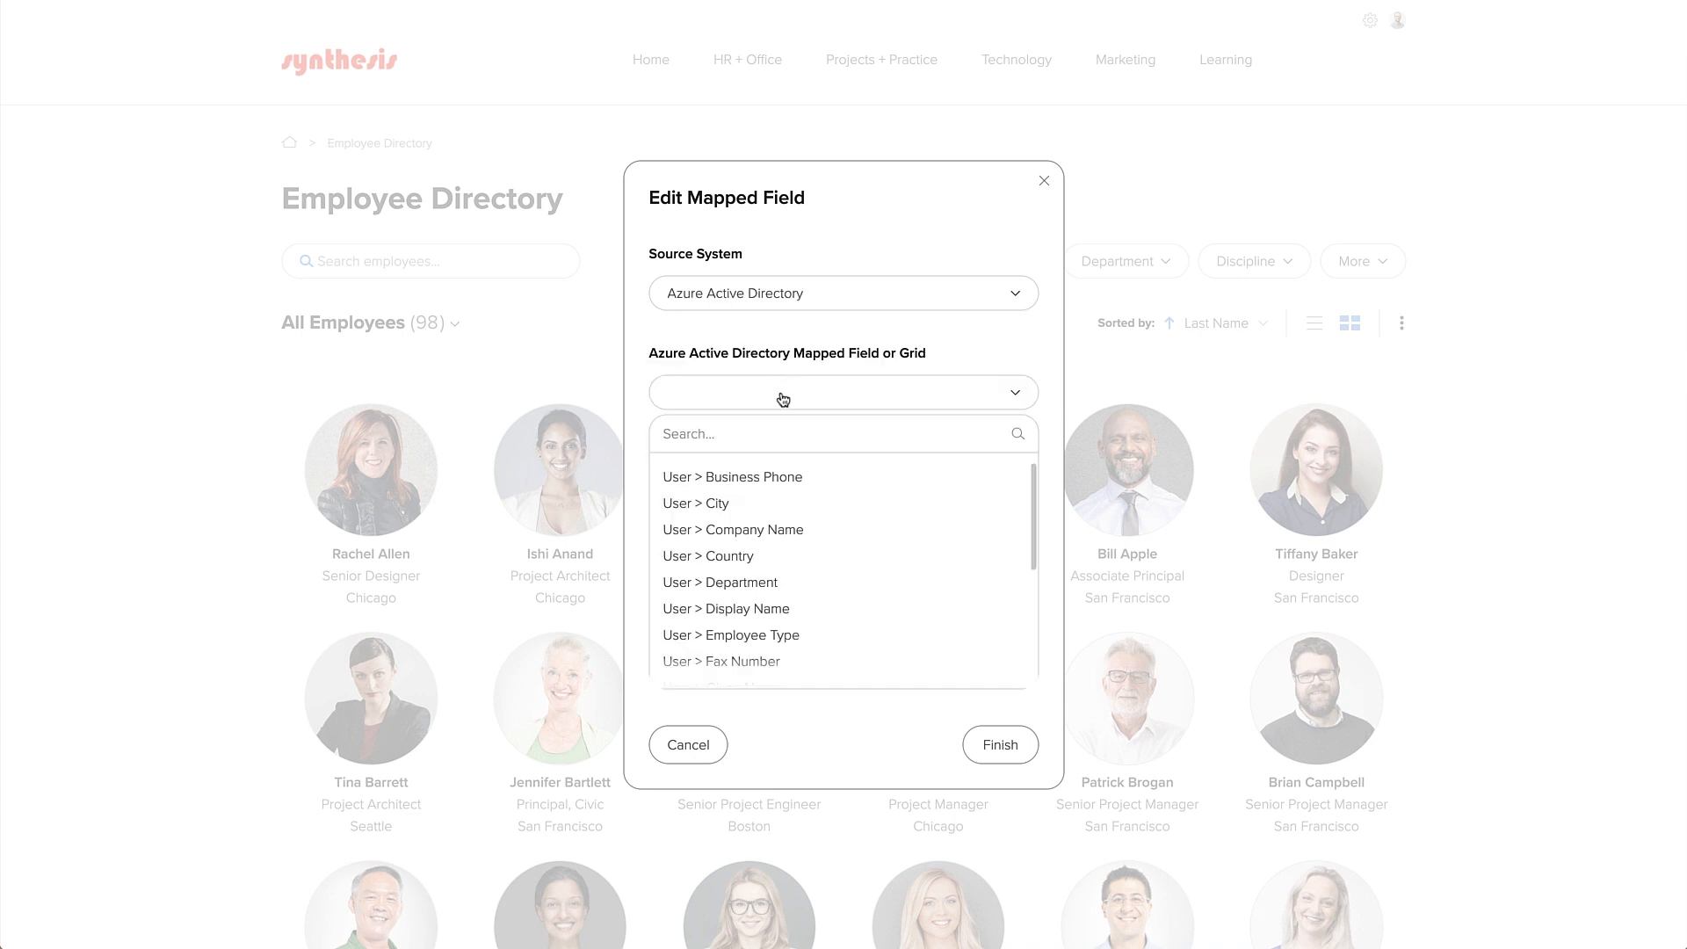
pyautogui.click(773, 479)
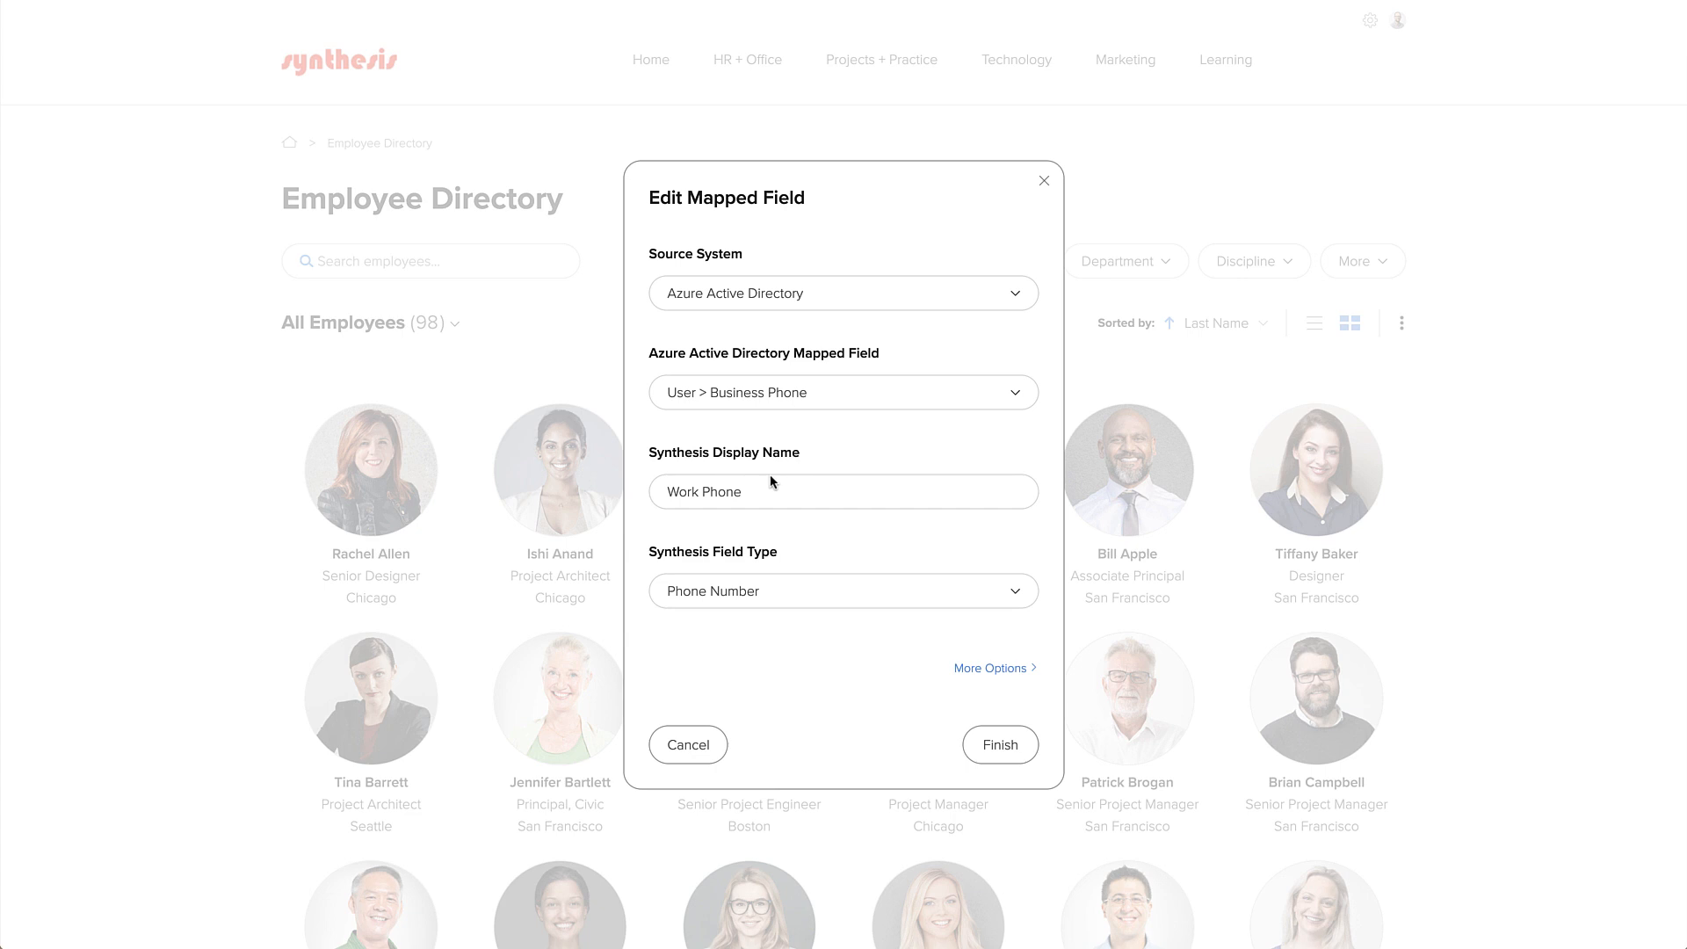
pyautogui.click(984, 738)
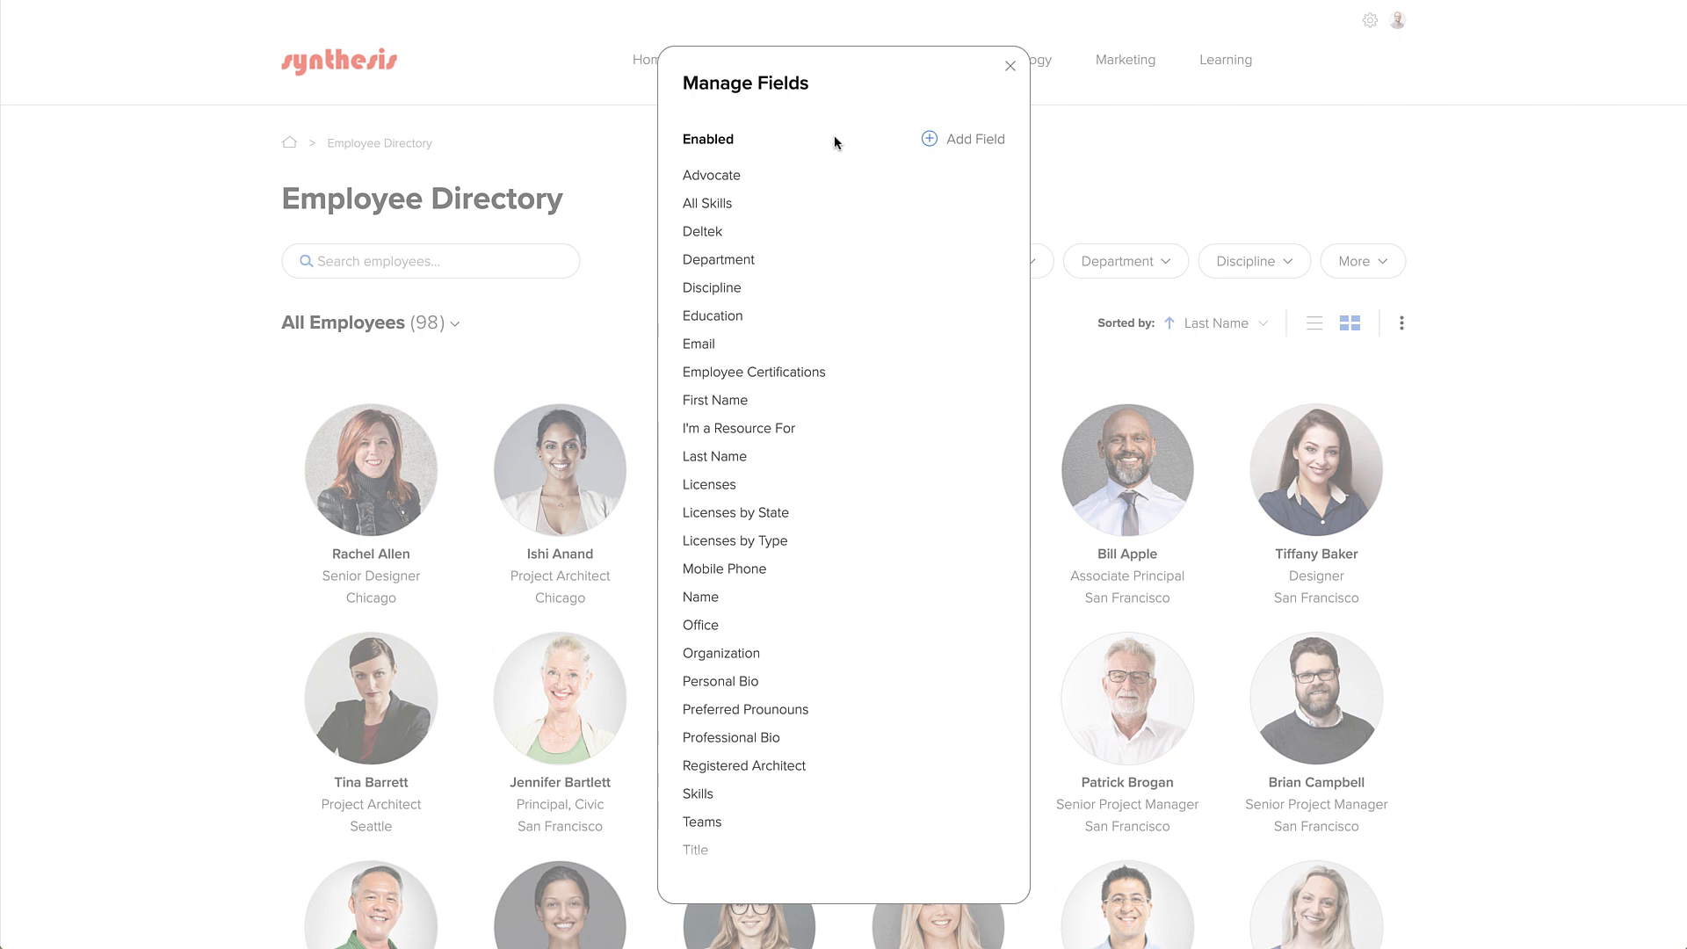
# Start a custom field named Committees with the field type Dropdown - Select Multiple Values and continue to its dropdown values
pyautogui.click(982, 139)
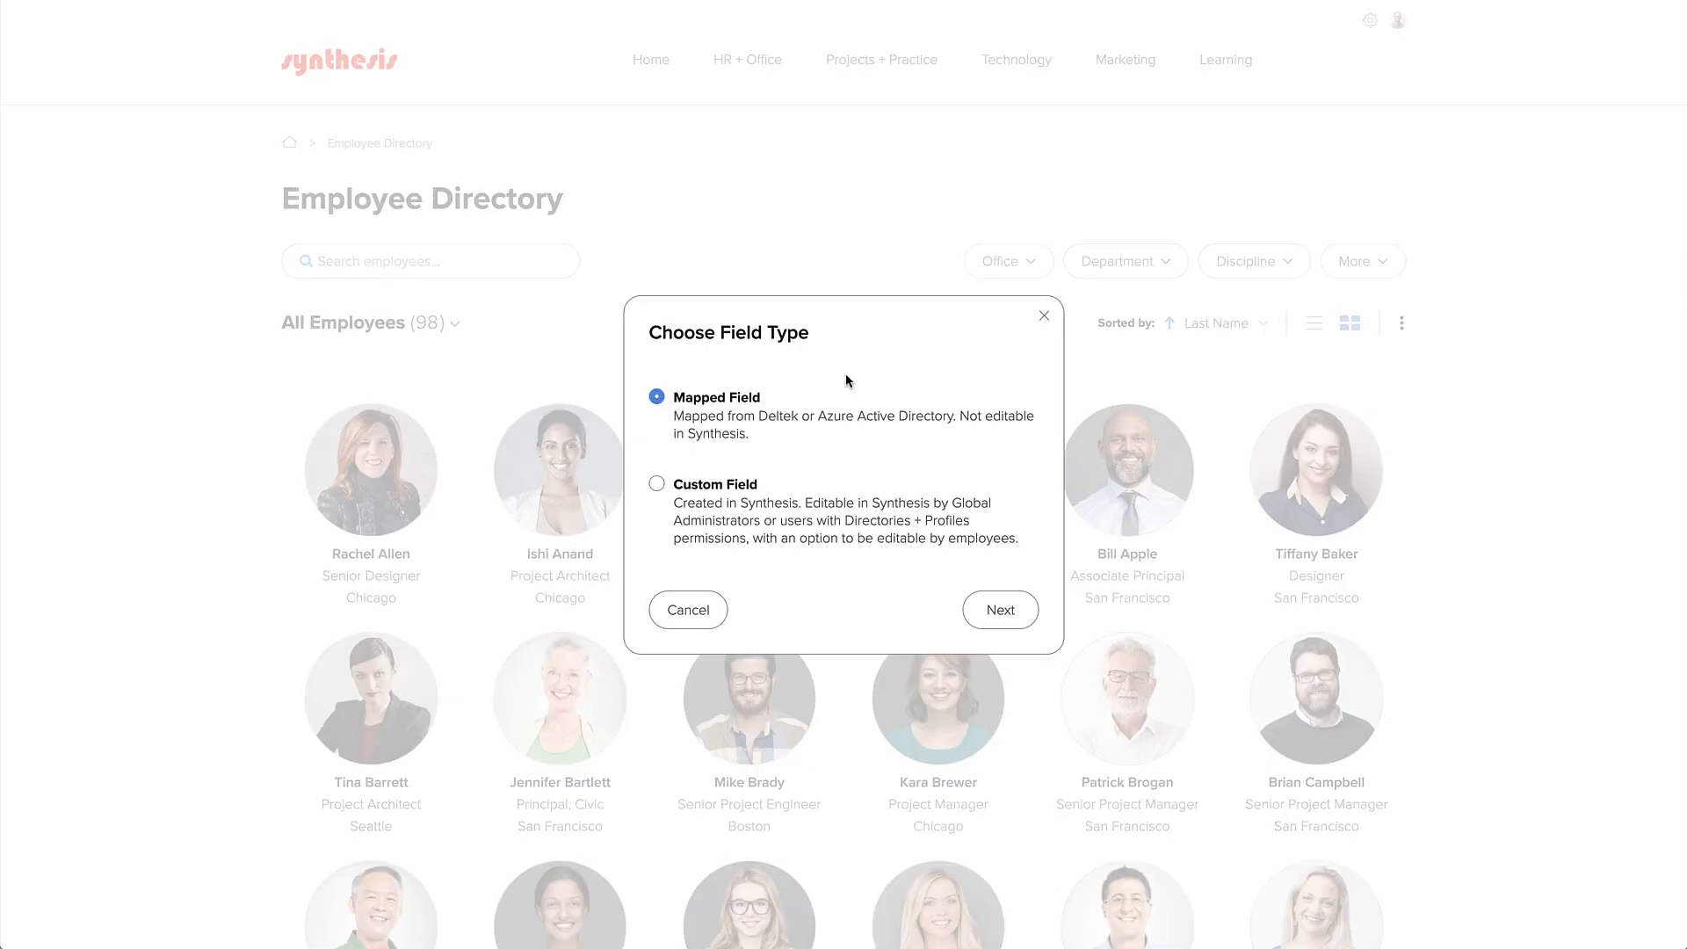
pyautogui.click(732, 487)
pyautogui.click(1008, 606)
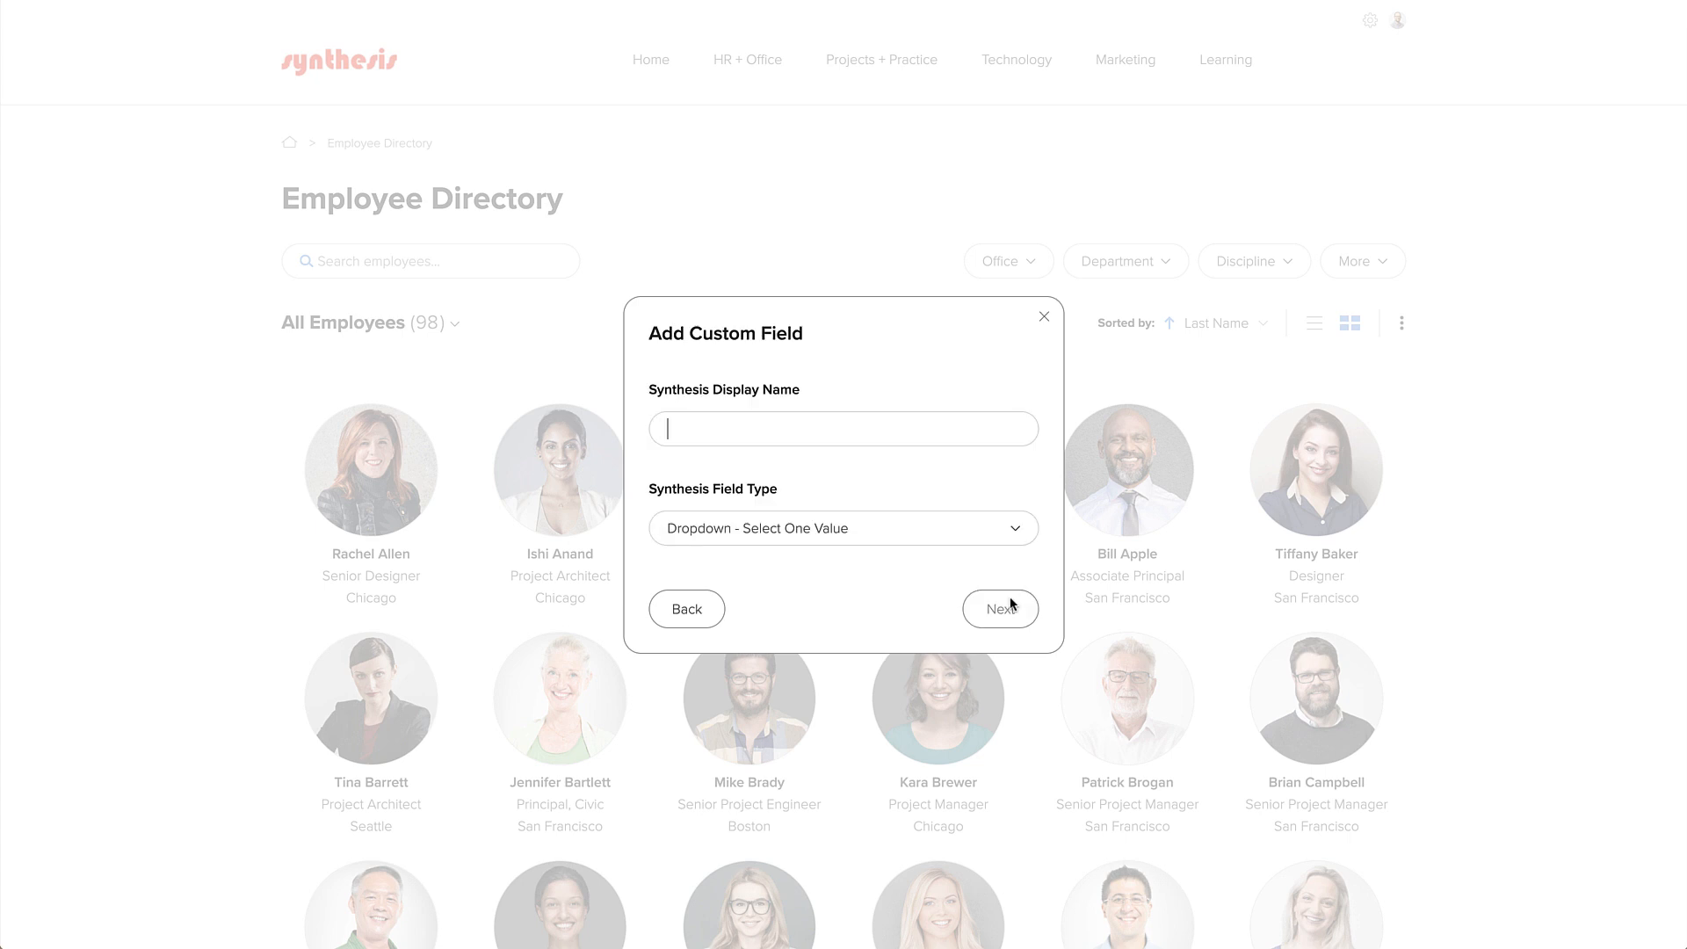
pyautogui.write('Committees')
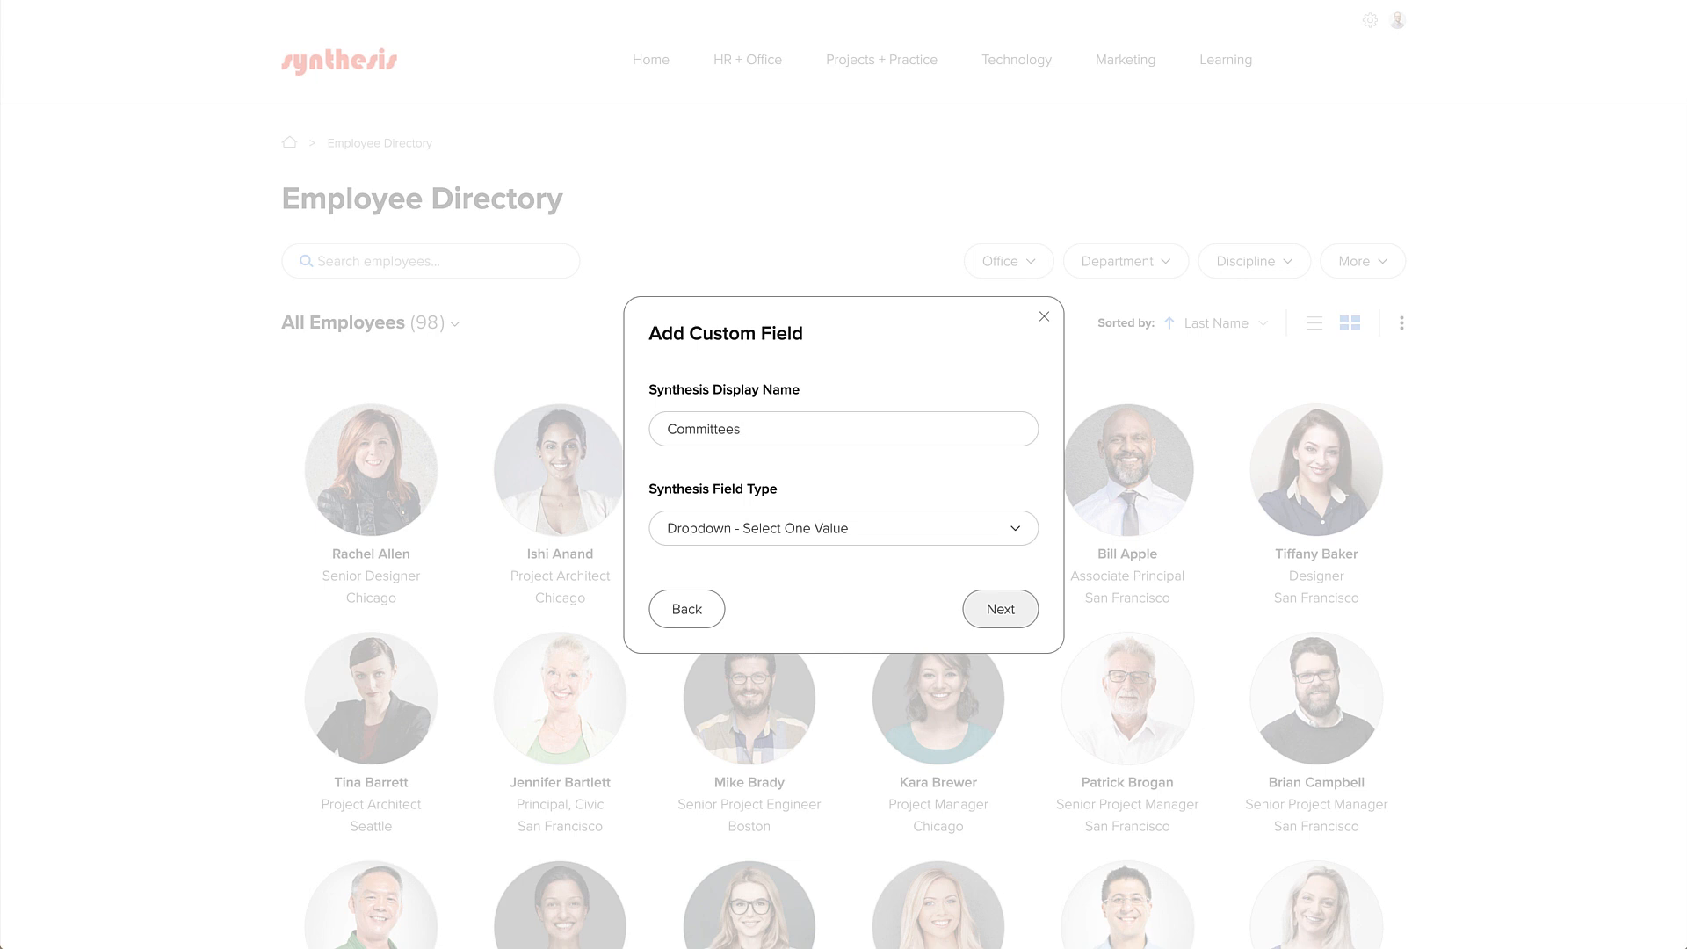
pyautogui.click(942, 543)
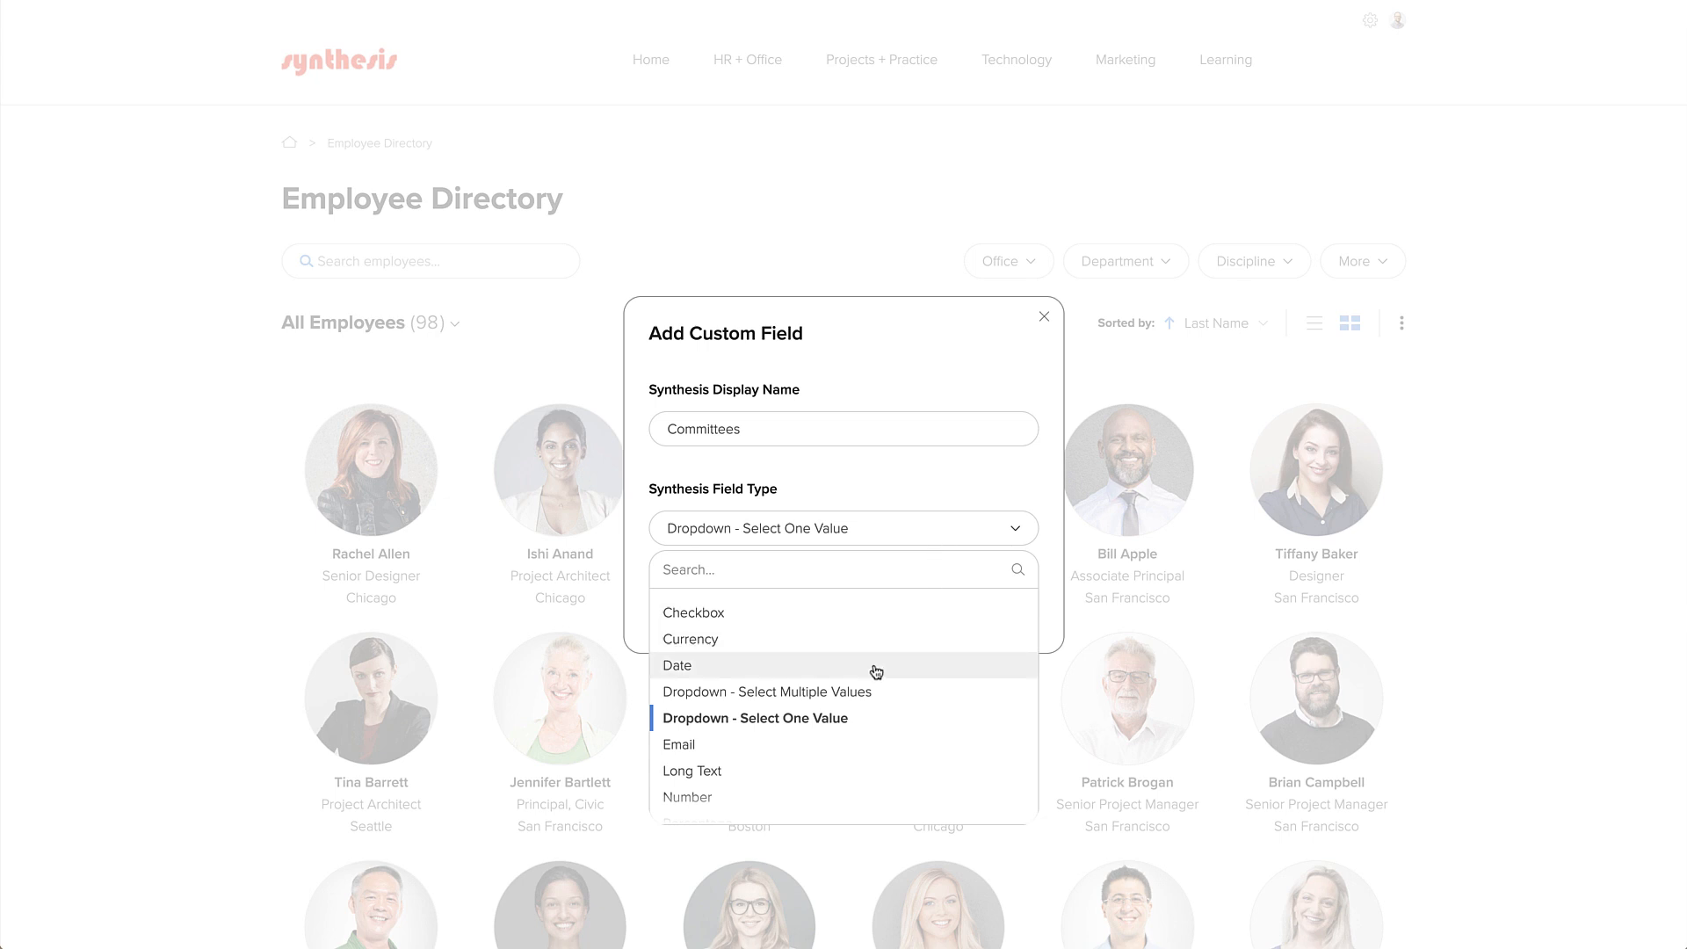
pyautogui.click(866, 694)
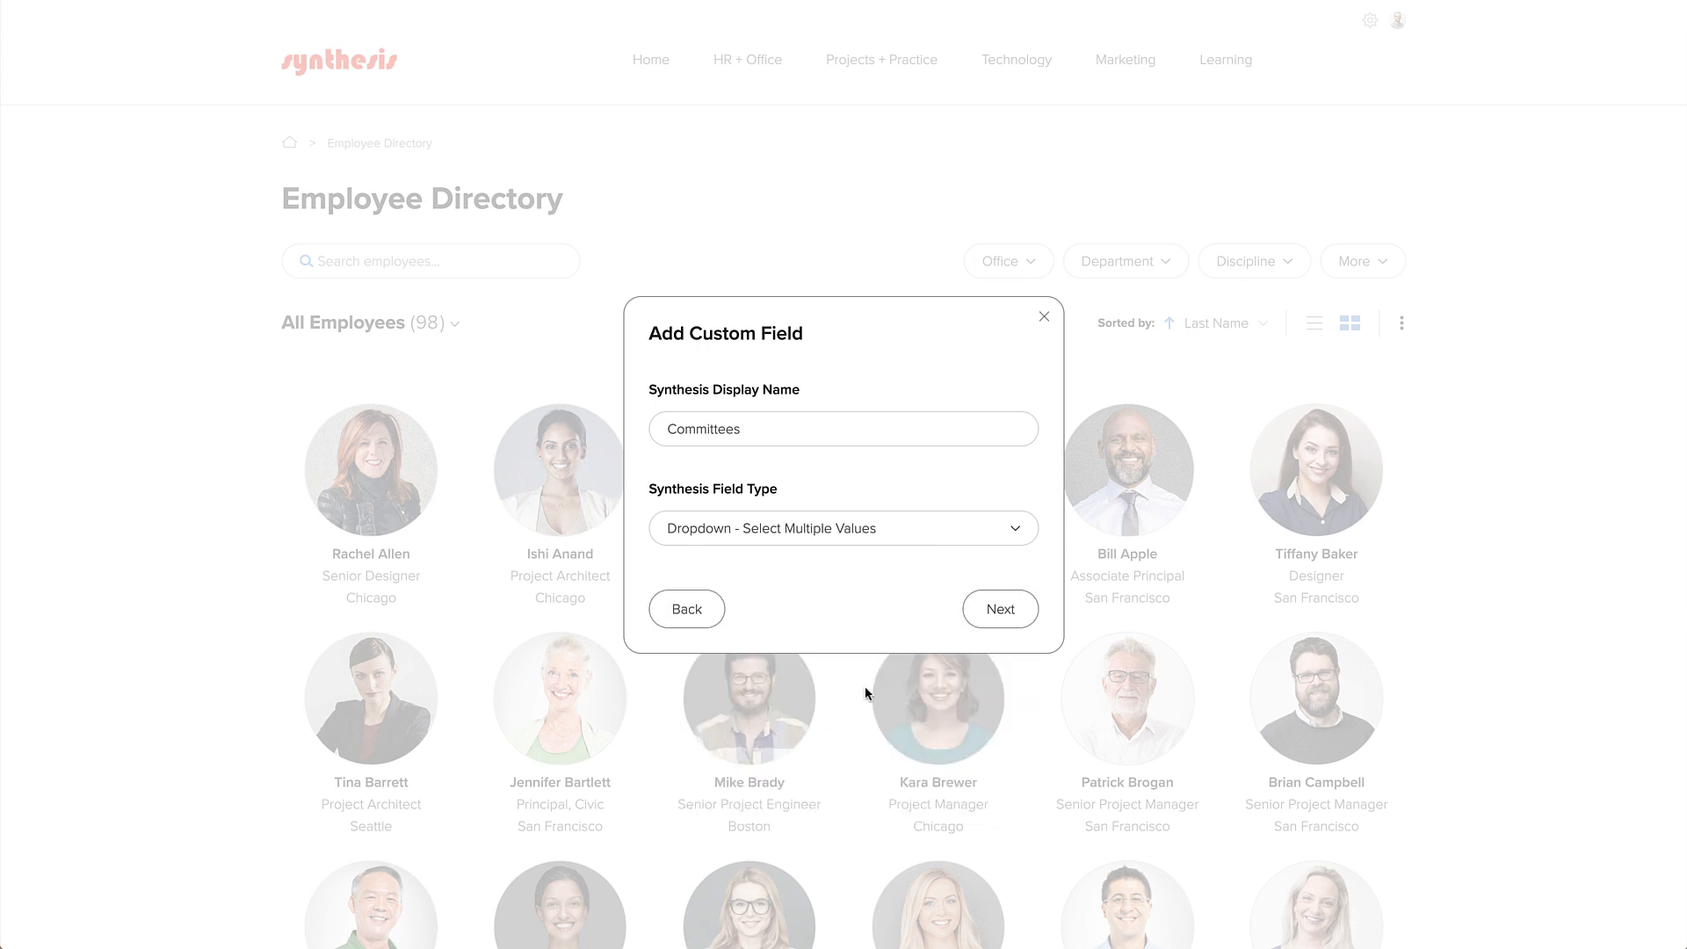
pyautogui.click(991, 621)
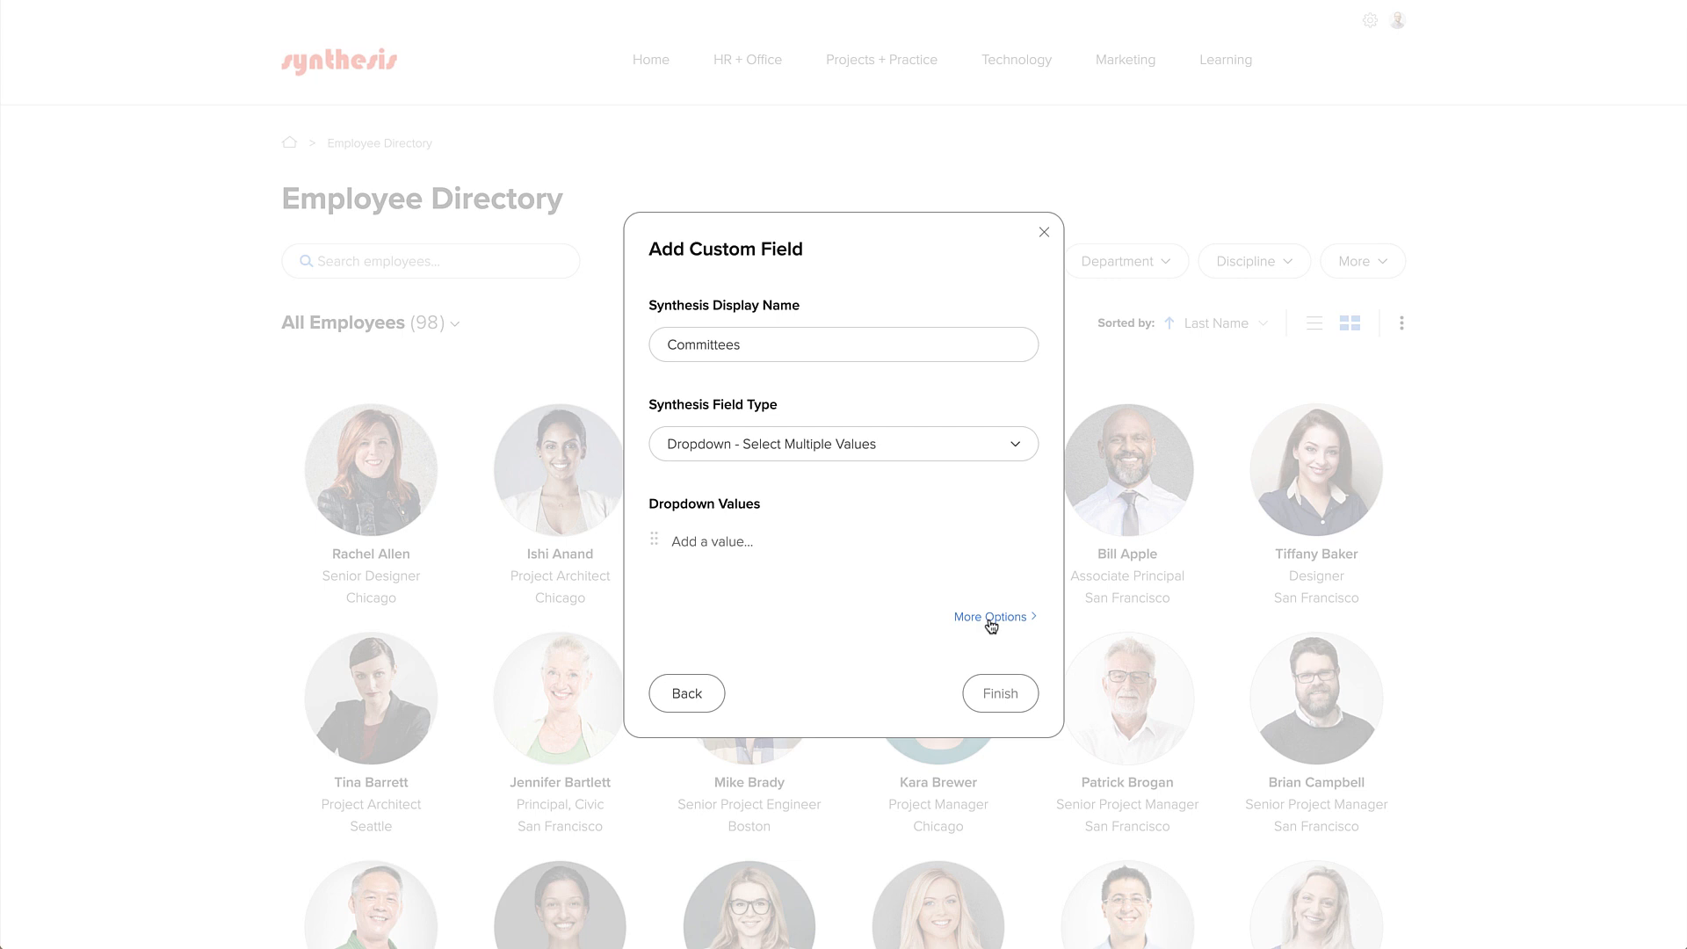
# Enter JEDI, Continuing Education, Sustainability, Project Management, Quality Control, Social and Young Professionals as the Committees field's dropdown values
pyautogui.write('JEDI')
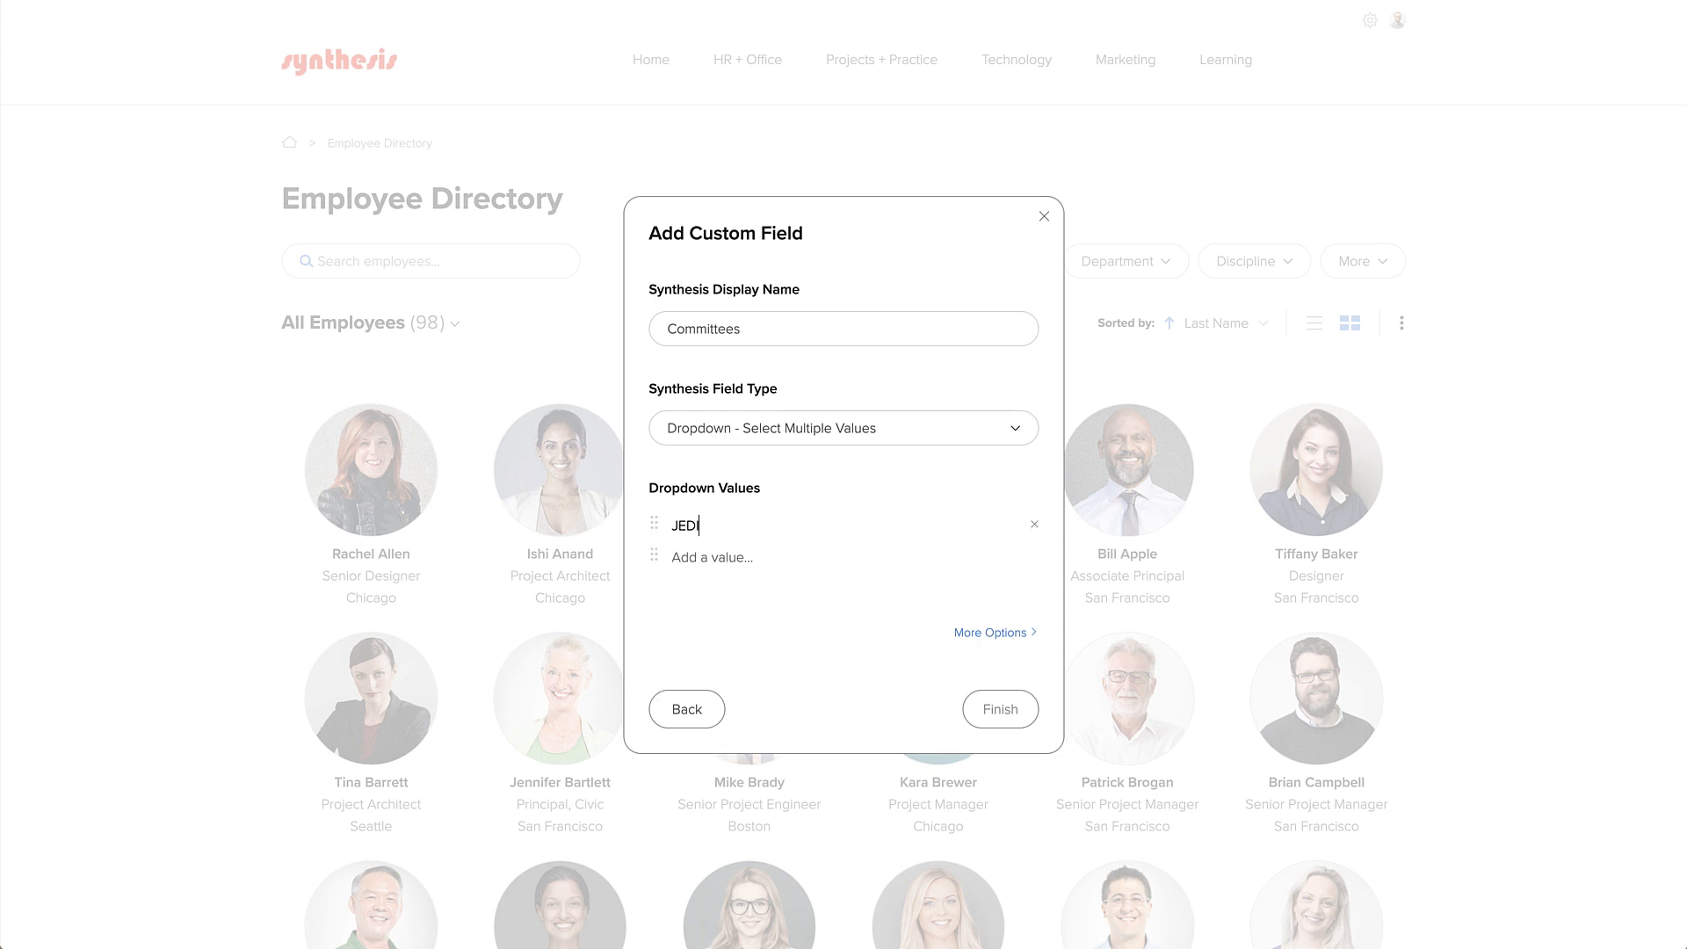
pyautogui.press('Return')
pyautogui.write('Continuing Education')
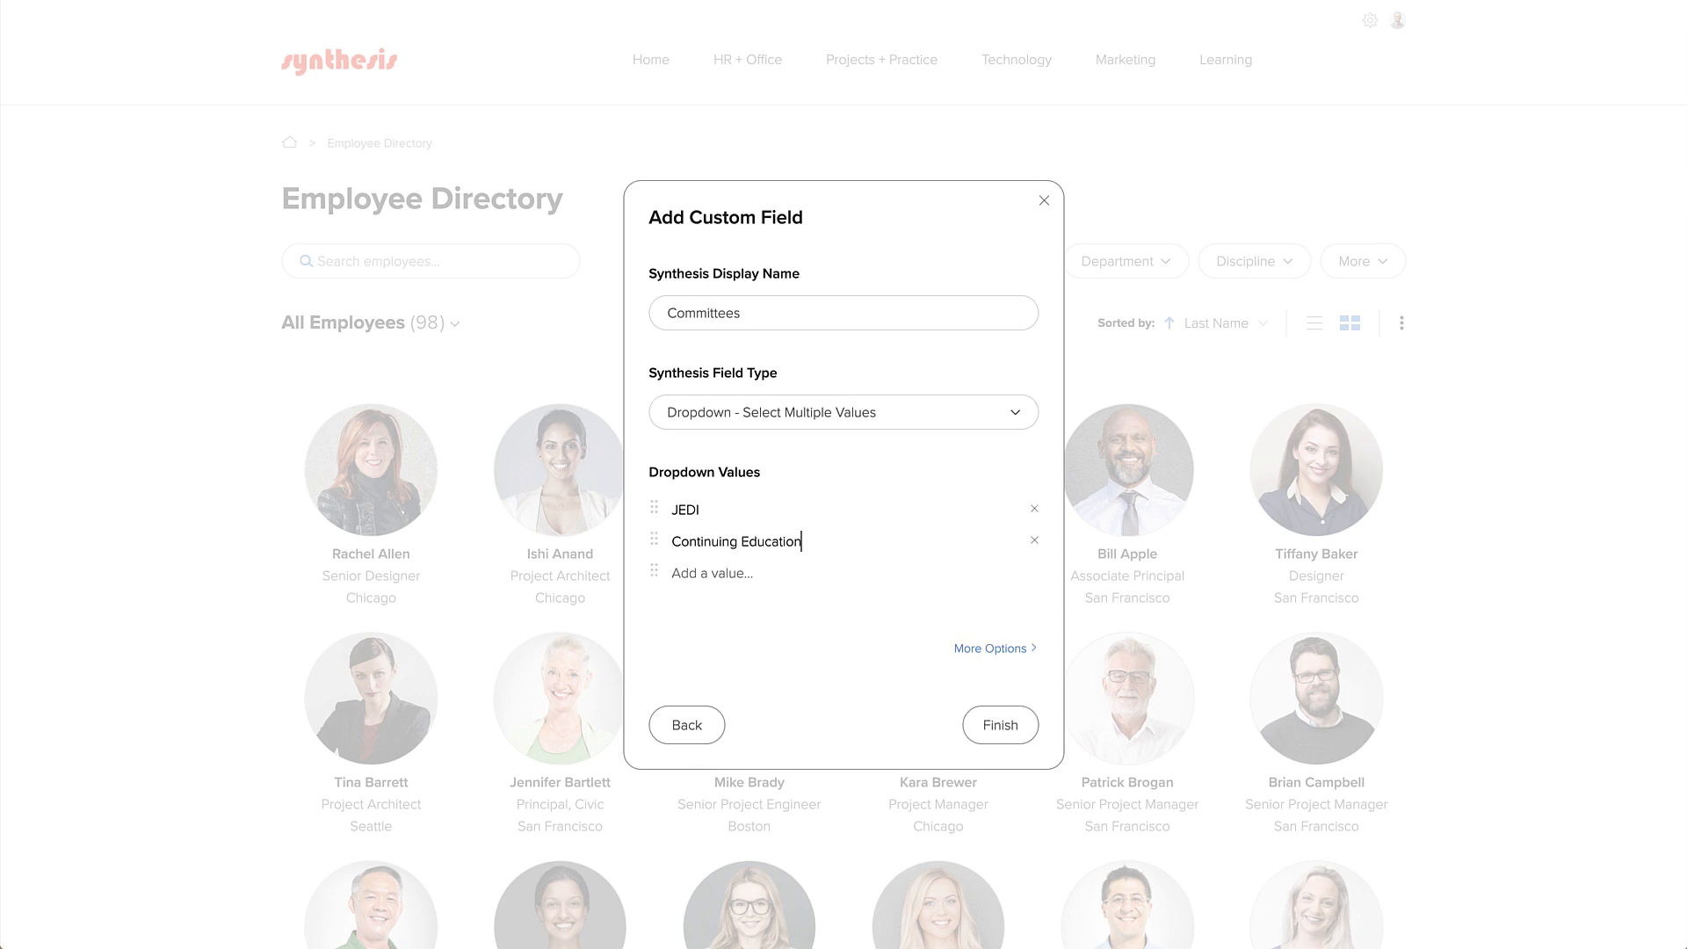
pyautogui.press('Return')
pyautogui.write('Sustainability')
pyautogui.press('Return')
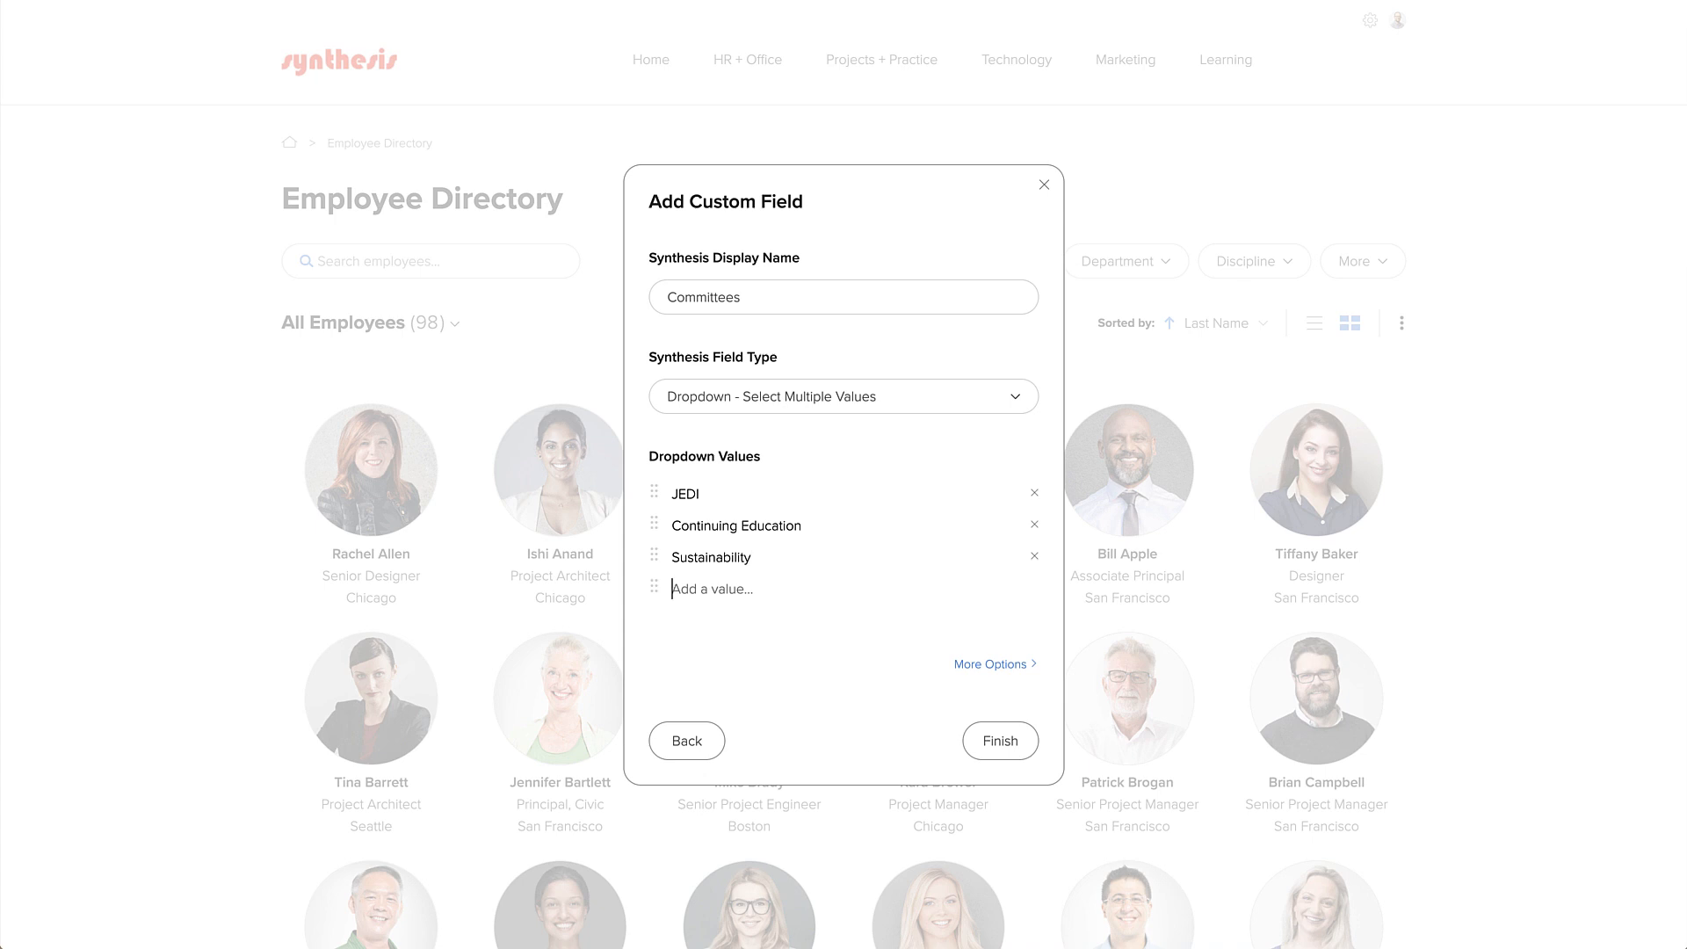
pyautogui.write('Project Management')
pyautogui.press('Return')
pyautogui.write('Qua')
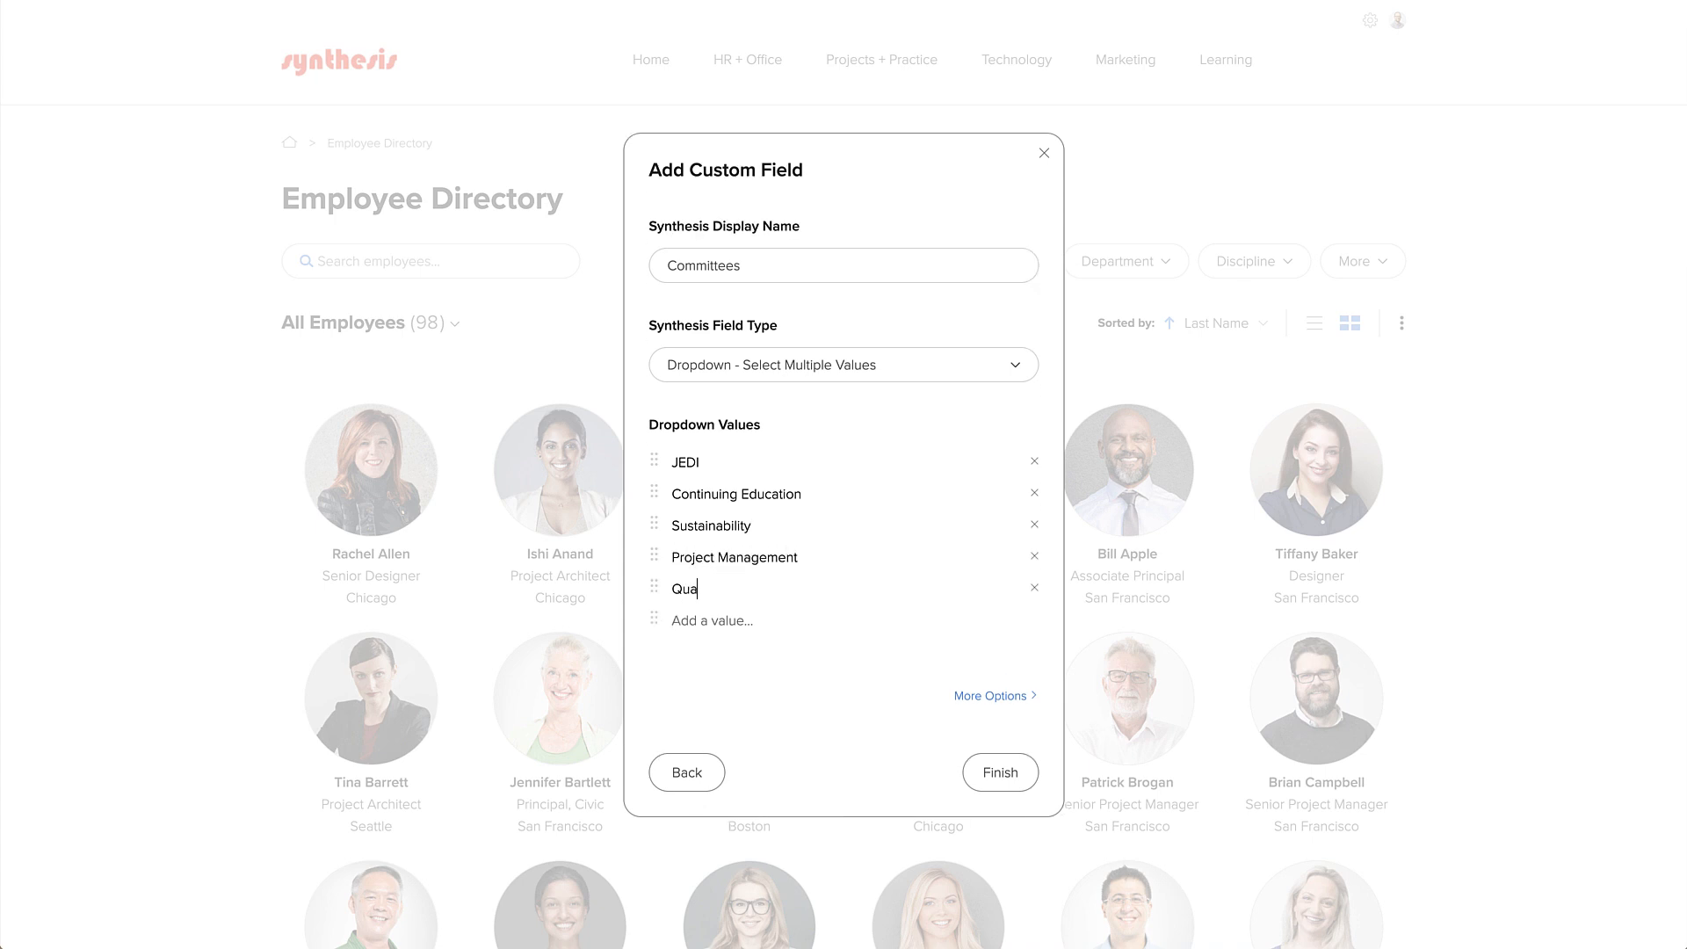
pyautogui.write('lity Control')
pyautogui.press('Return')
pyautogui.write('Social')
pyautogui.press('Return')
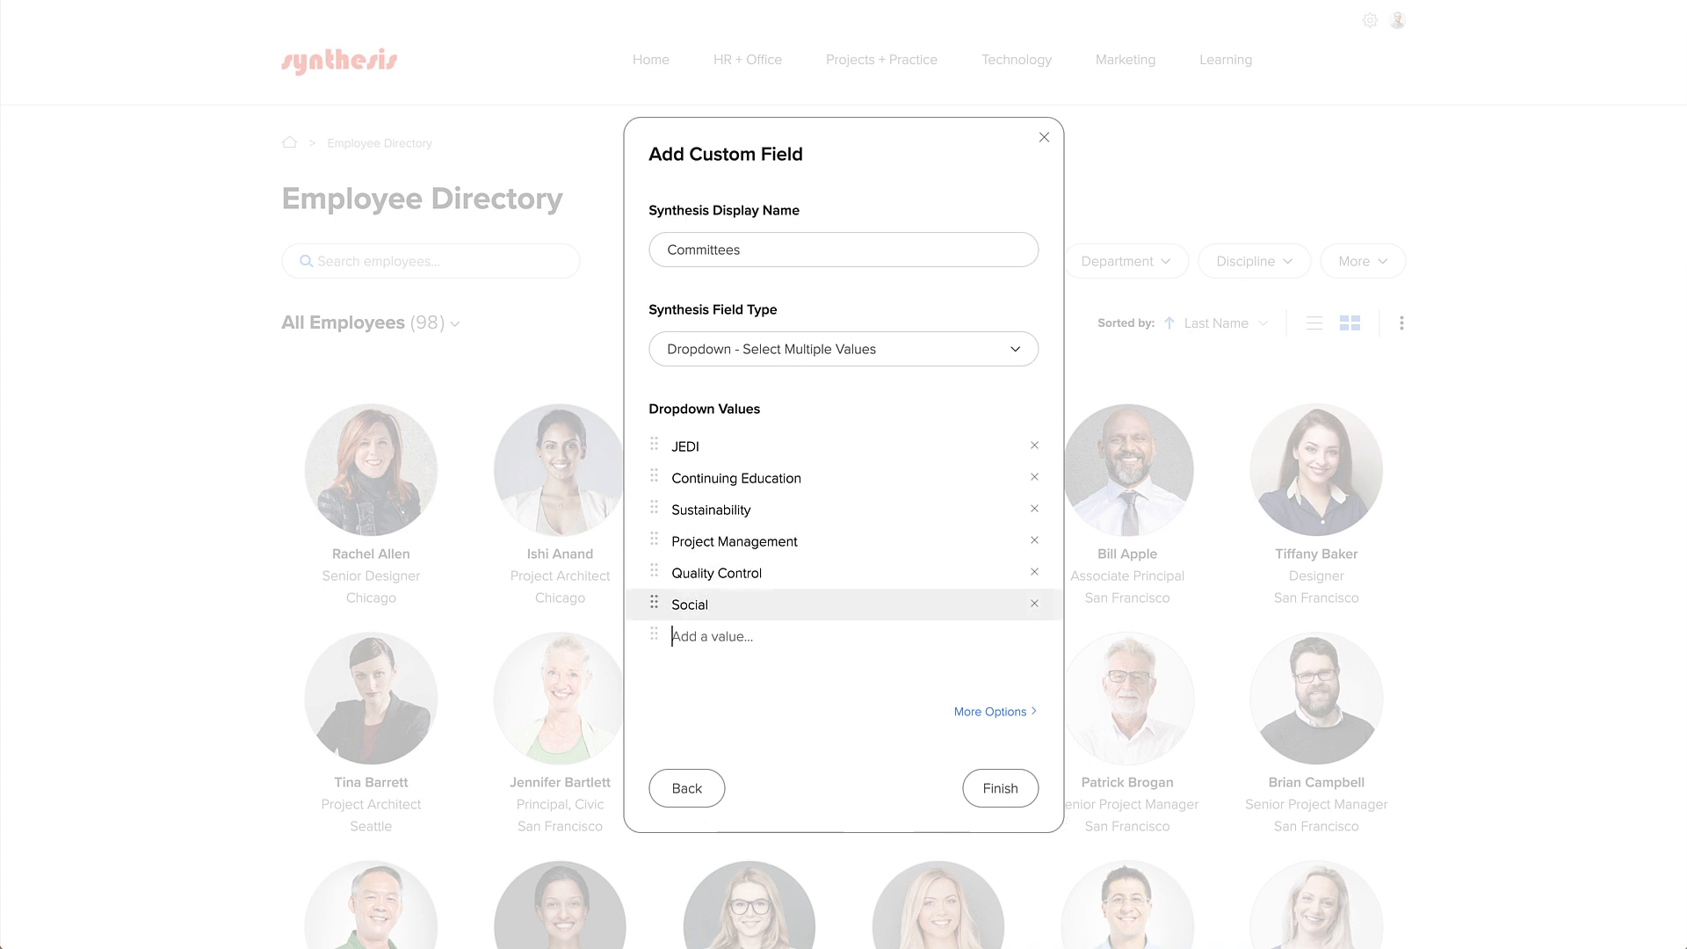
pyautogui.write('Young Professionals')
pyautogui.press('Return')
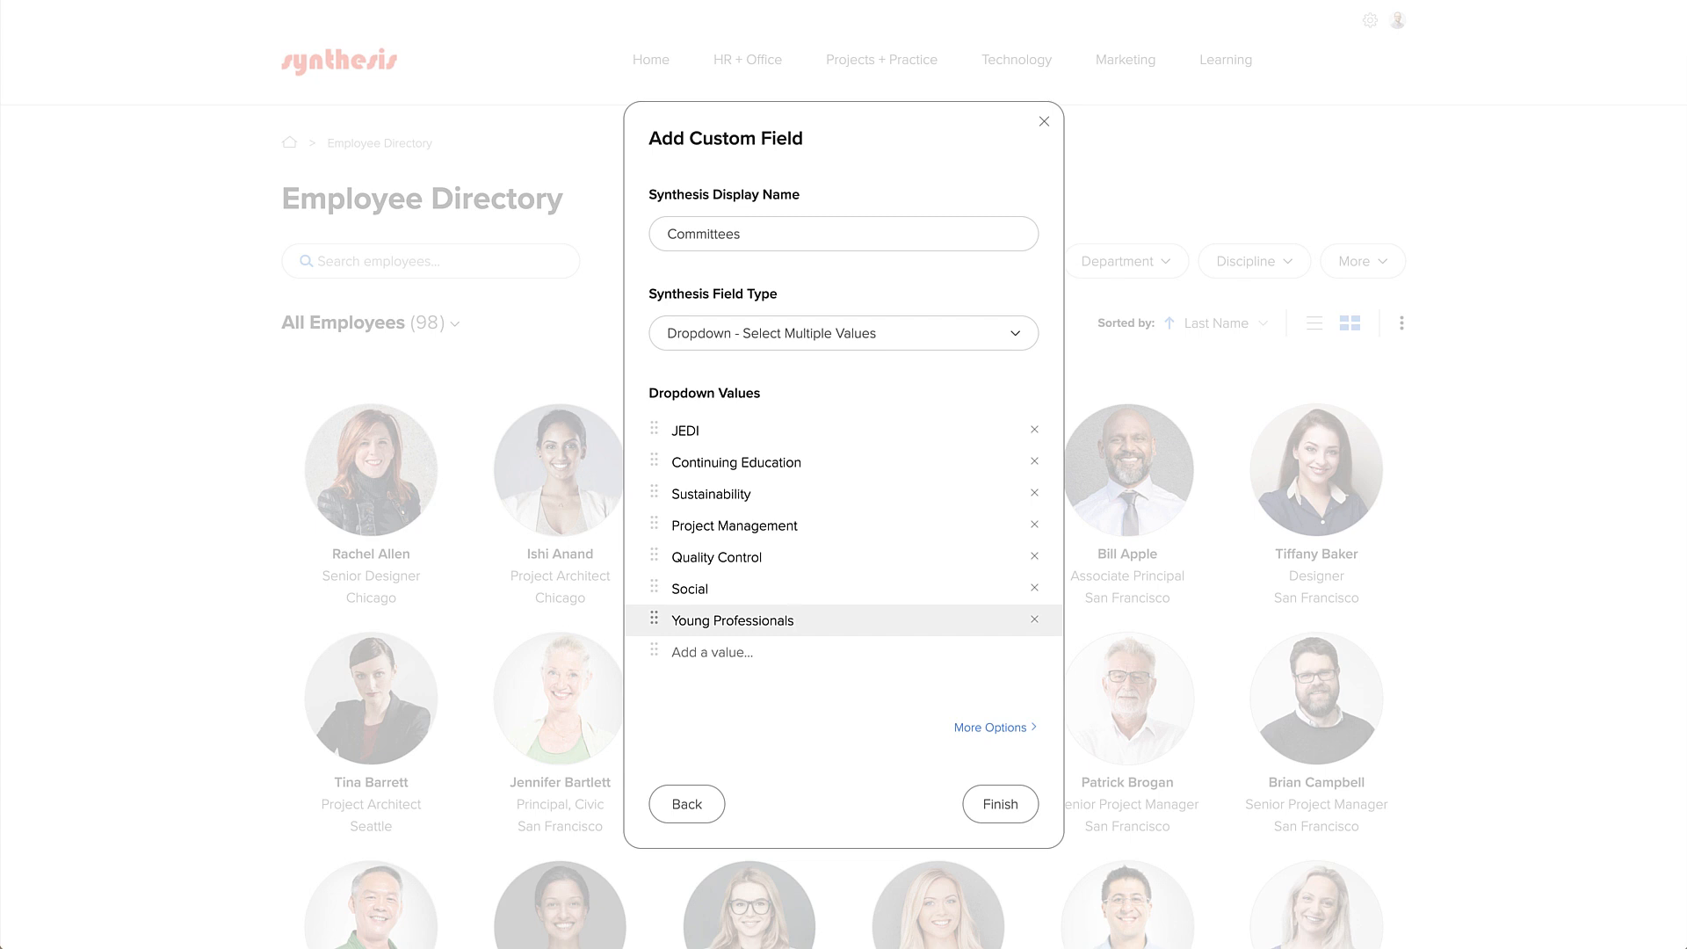
# Rearrange the Committees dropdown values into alphabetical order, with Continuing Education first and Sustainability just before Young Professionals
pyautogui.moveTo(654, 462); pyautogui.dragTo(656, 428)
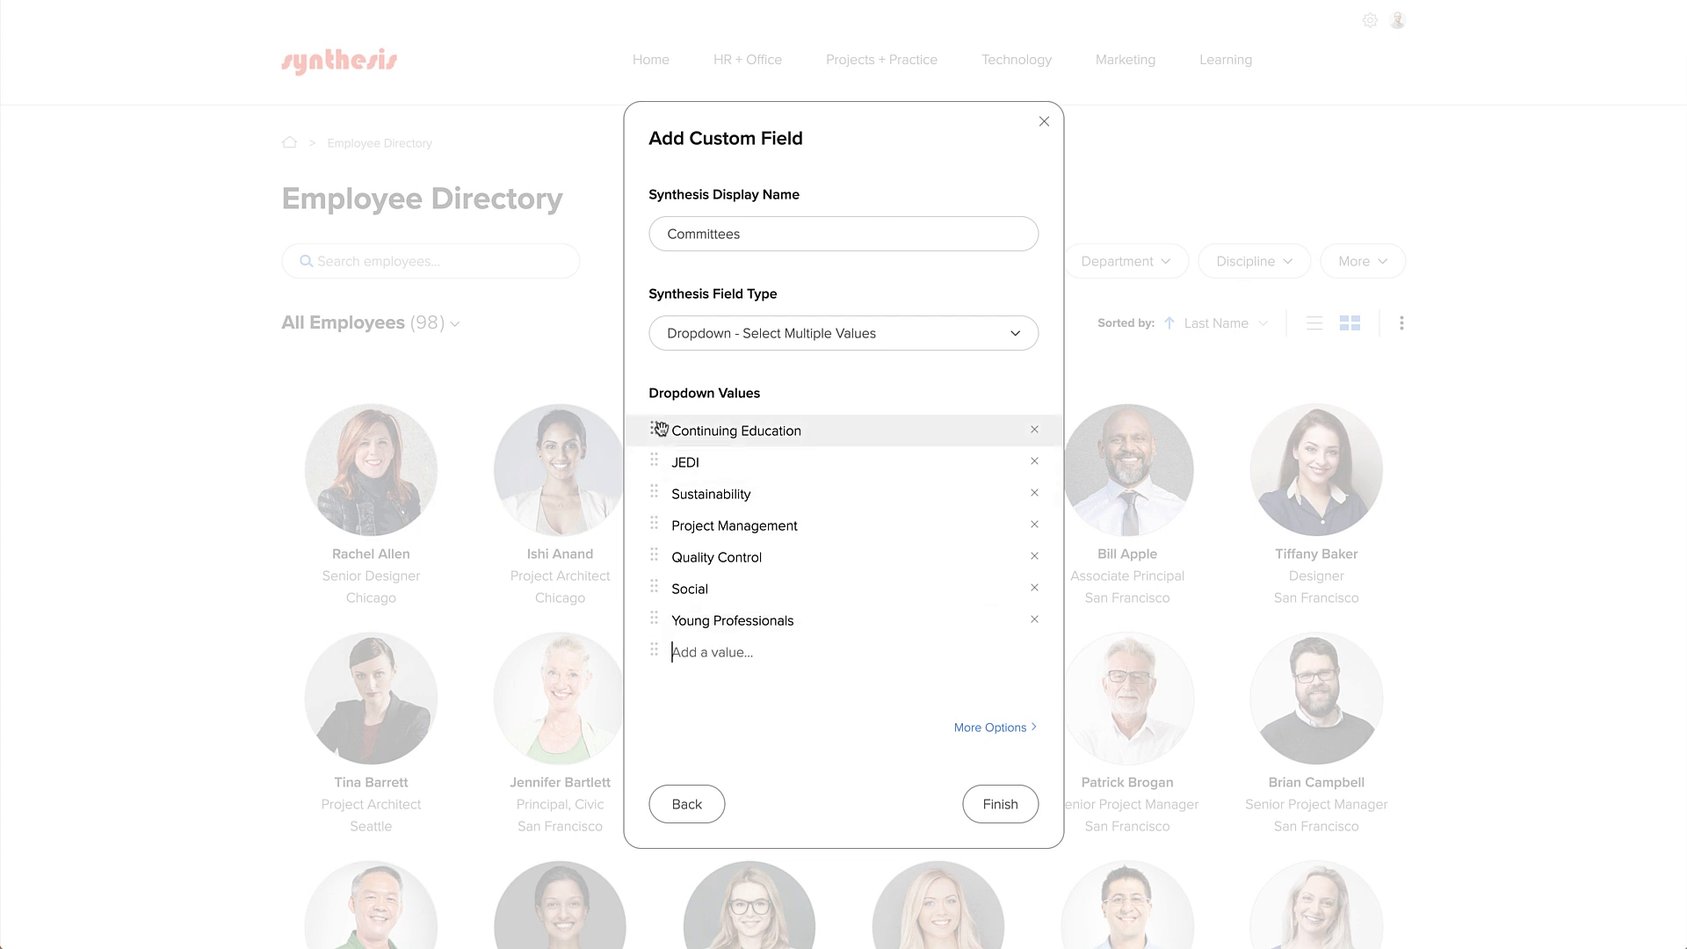
pyautogui.moveTo(654, 494); pyautogui.dragTo(655, 589)
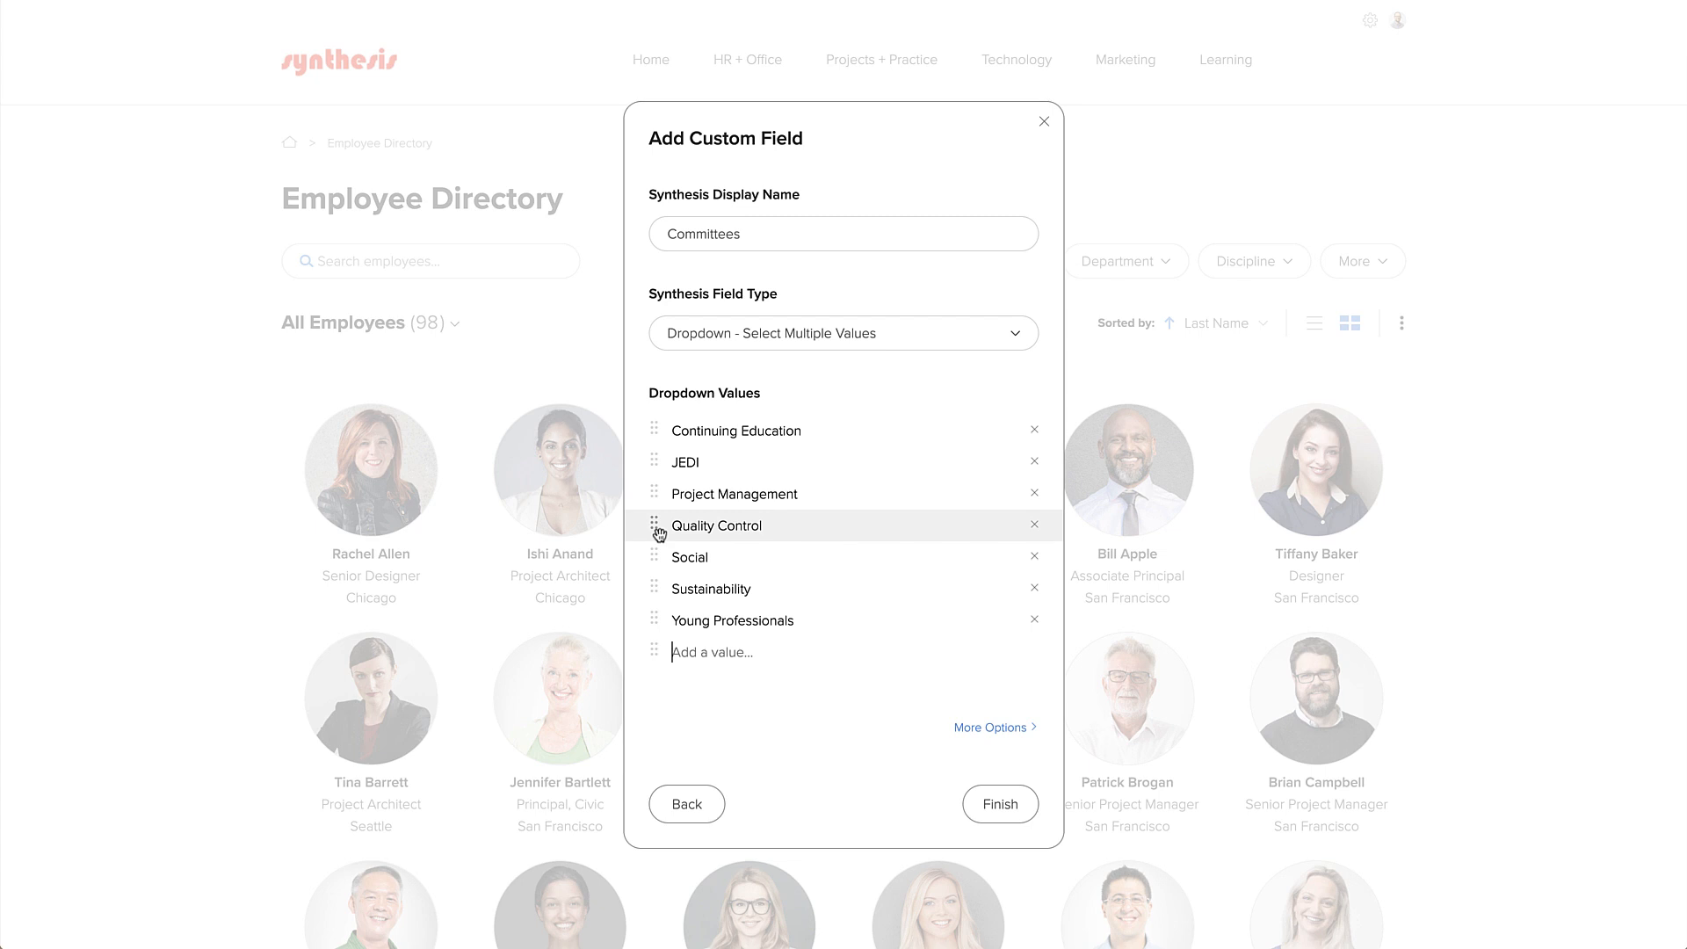
# Show the Committees field's additional options, toggle Editable by End User, and finish adding the field
pyautogui.click(962, 727)
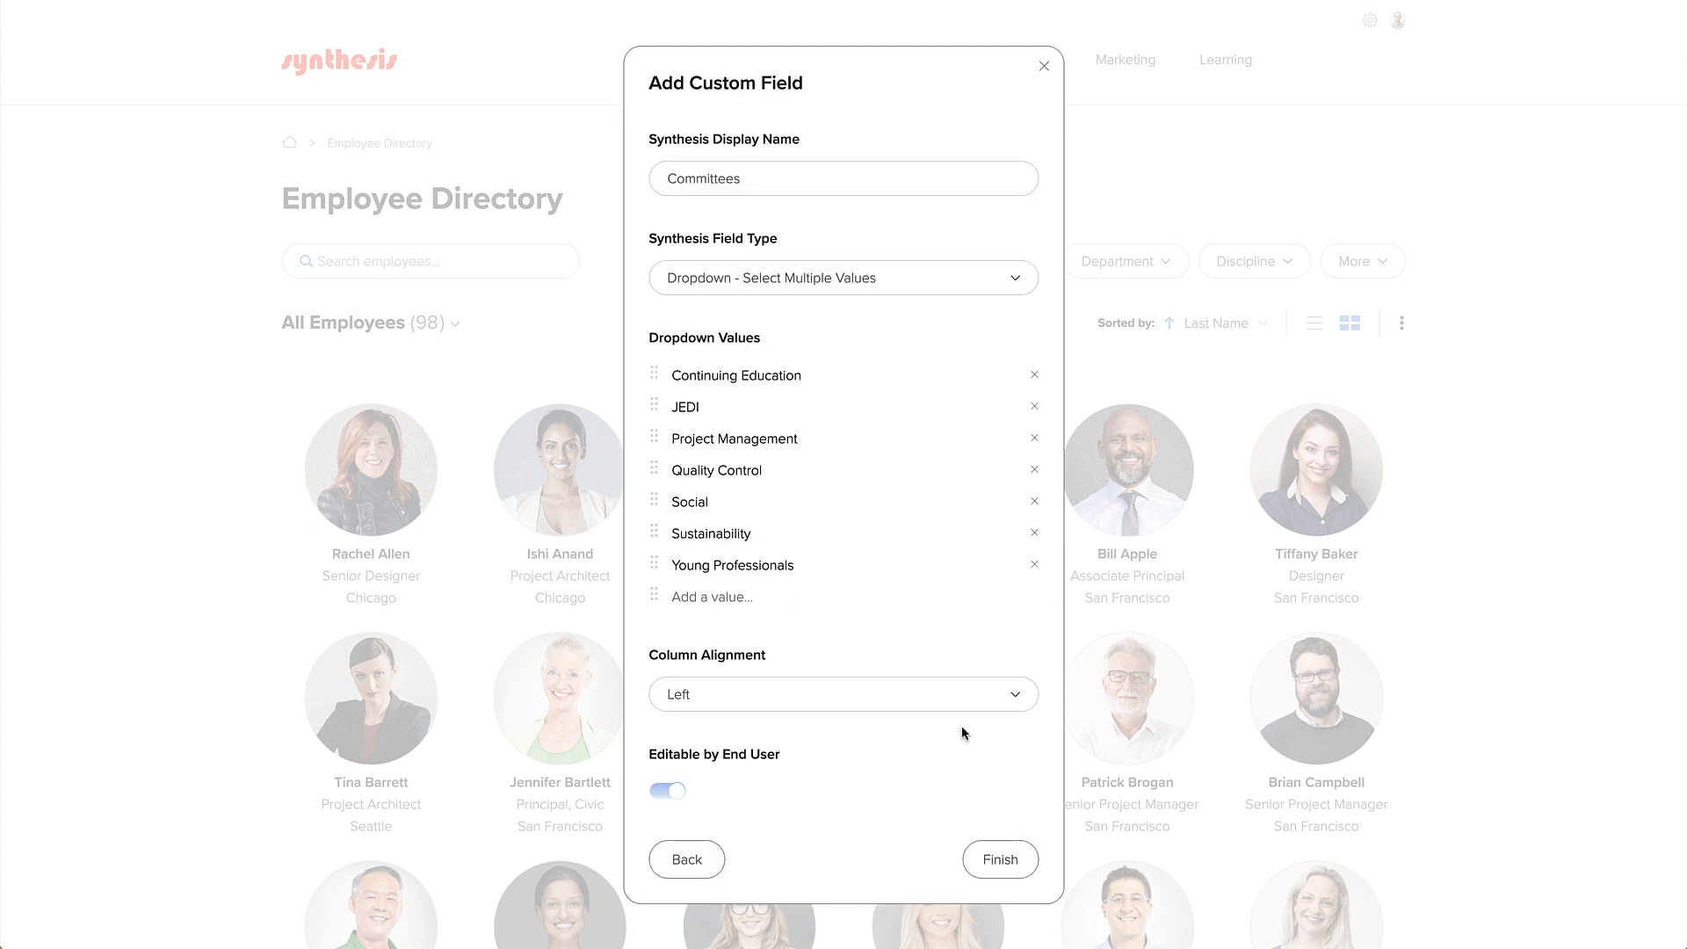
pyautogui.scroll(-2, 955, 731)
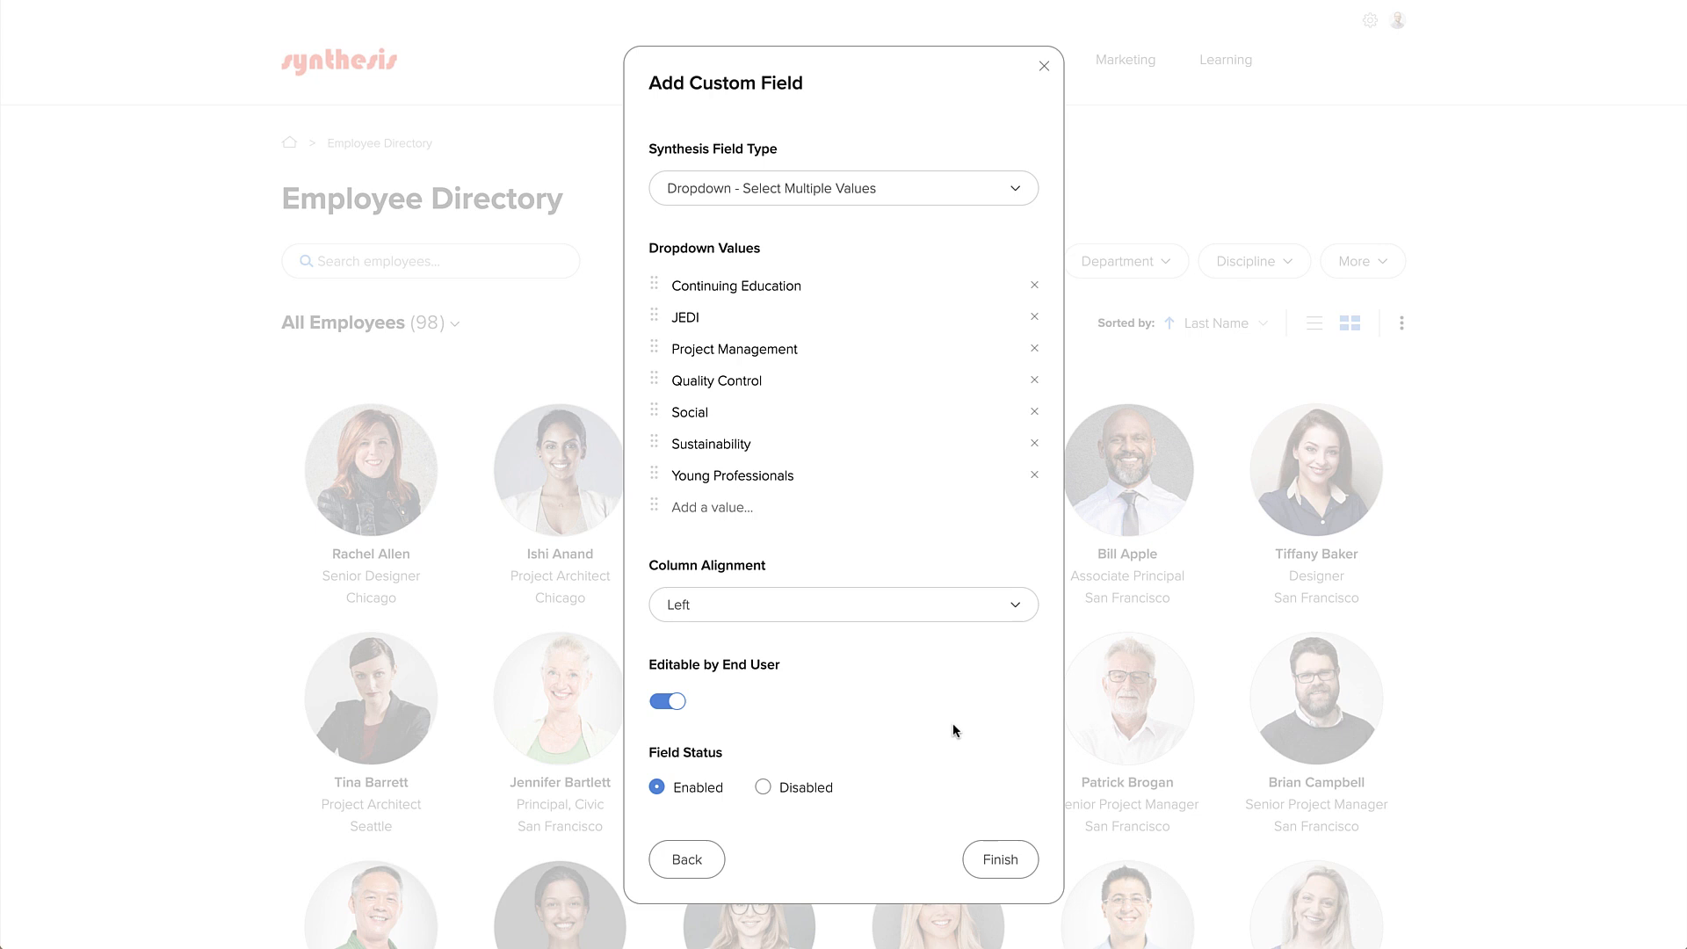
pyautogui.click(682, 708)
pyautogui.click(991, 866)
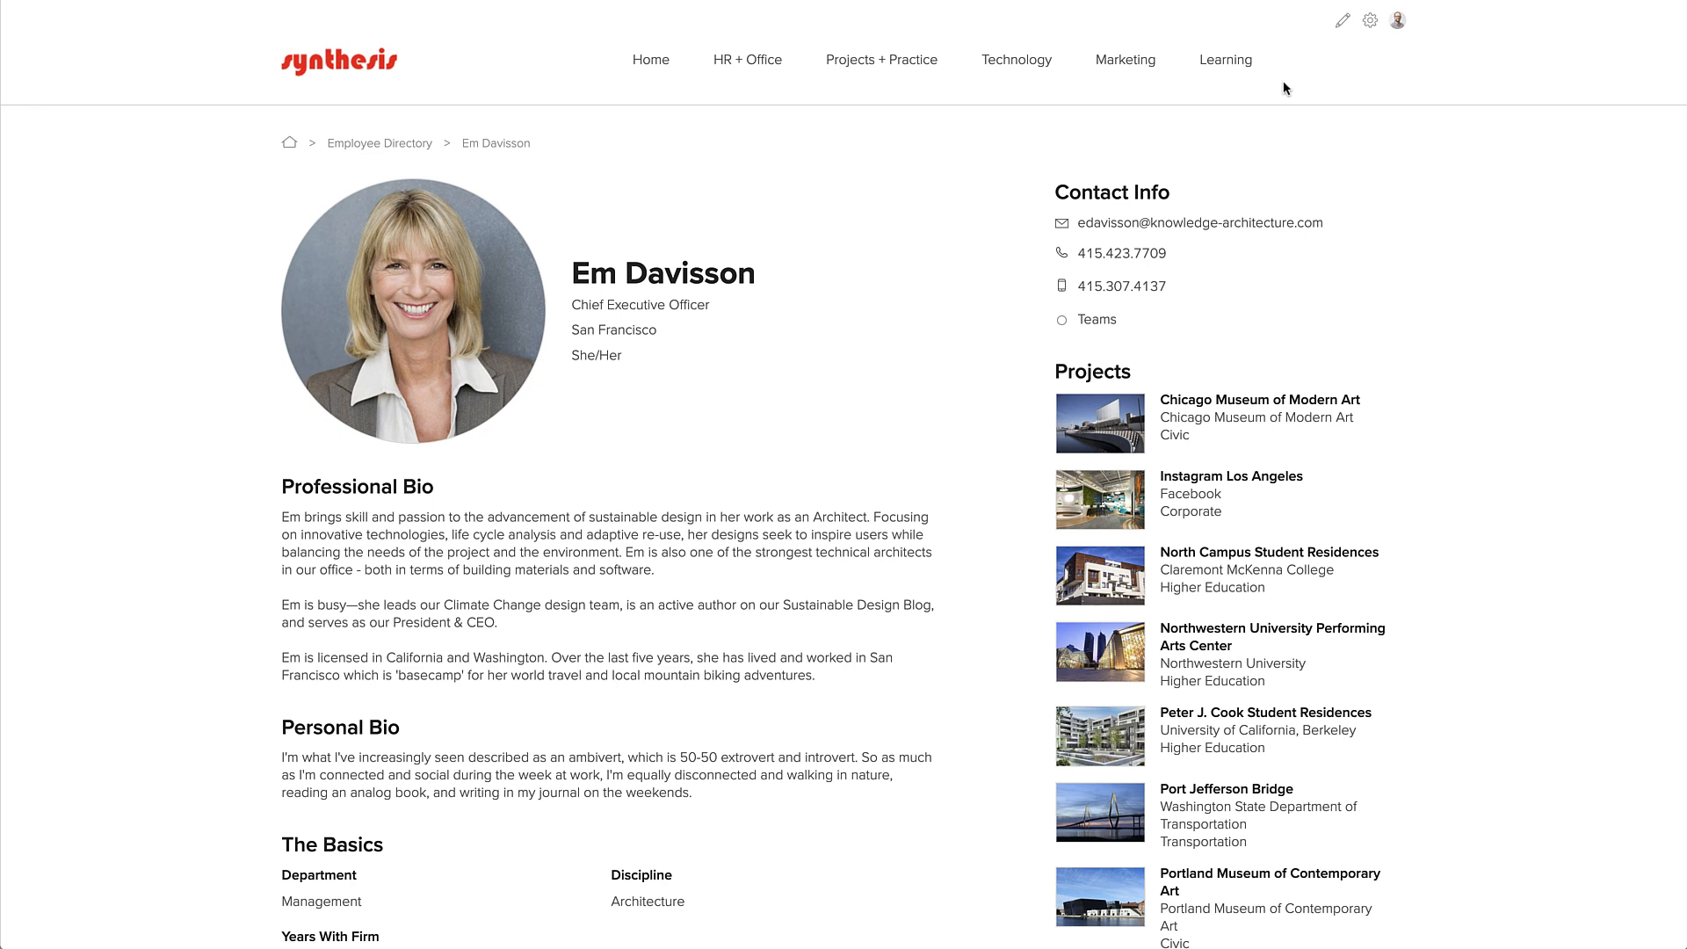
# Edit the open employee's profile data, set Committees to JEDI and Sustainability, and apply the change
pyautogui.click(1342, 20)
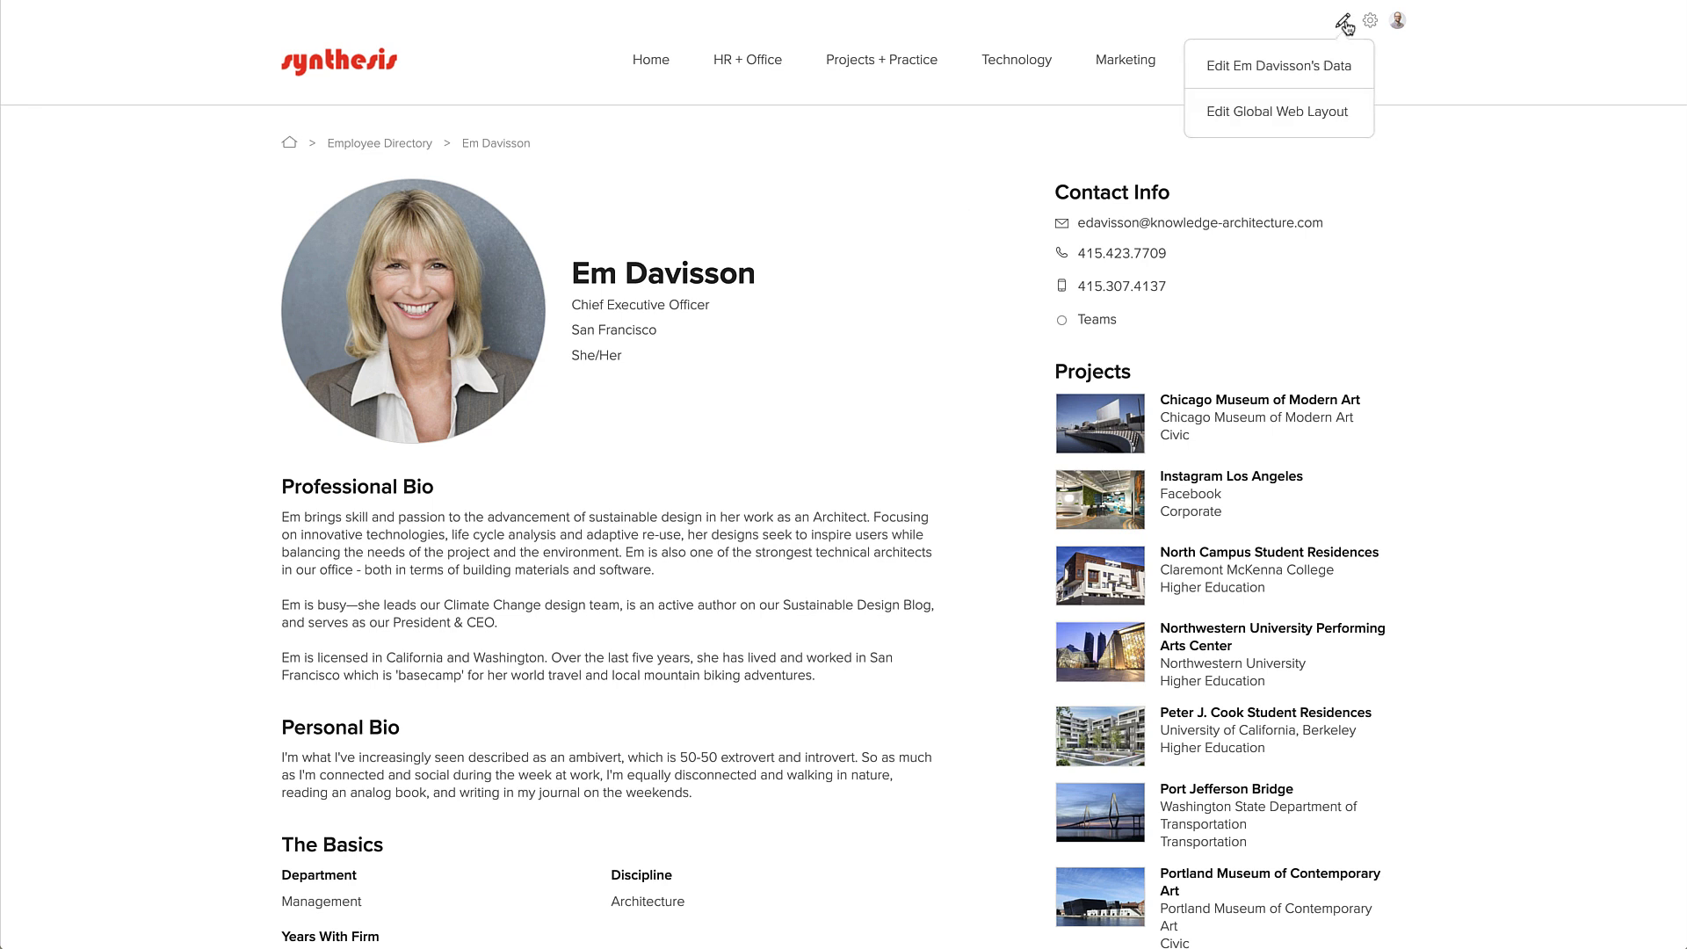
pyautogui.click(1328, 67)
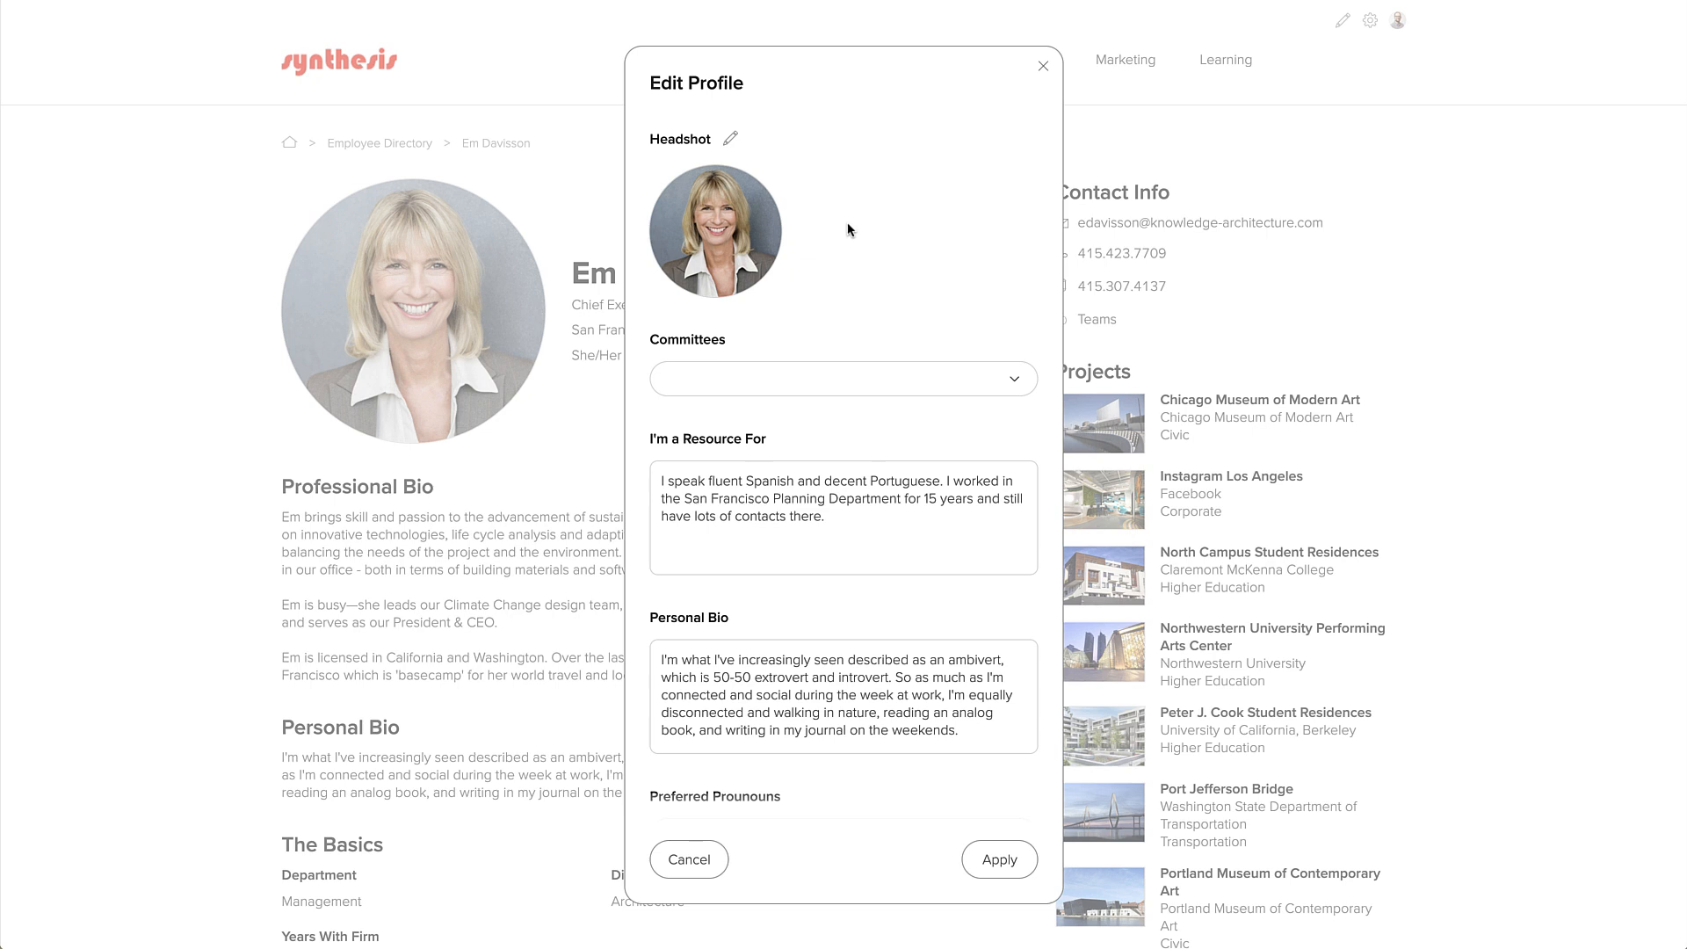
pyautogui.scroll(-3, 842, 288)
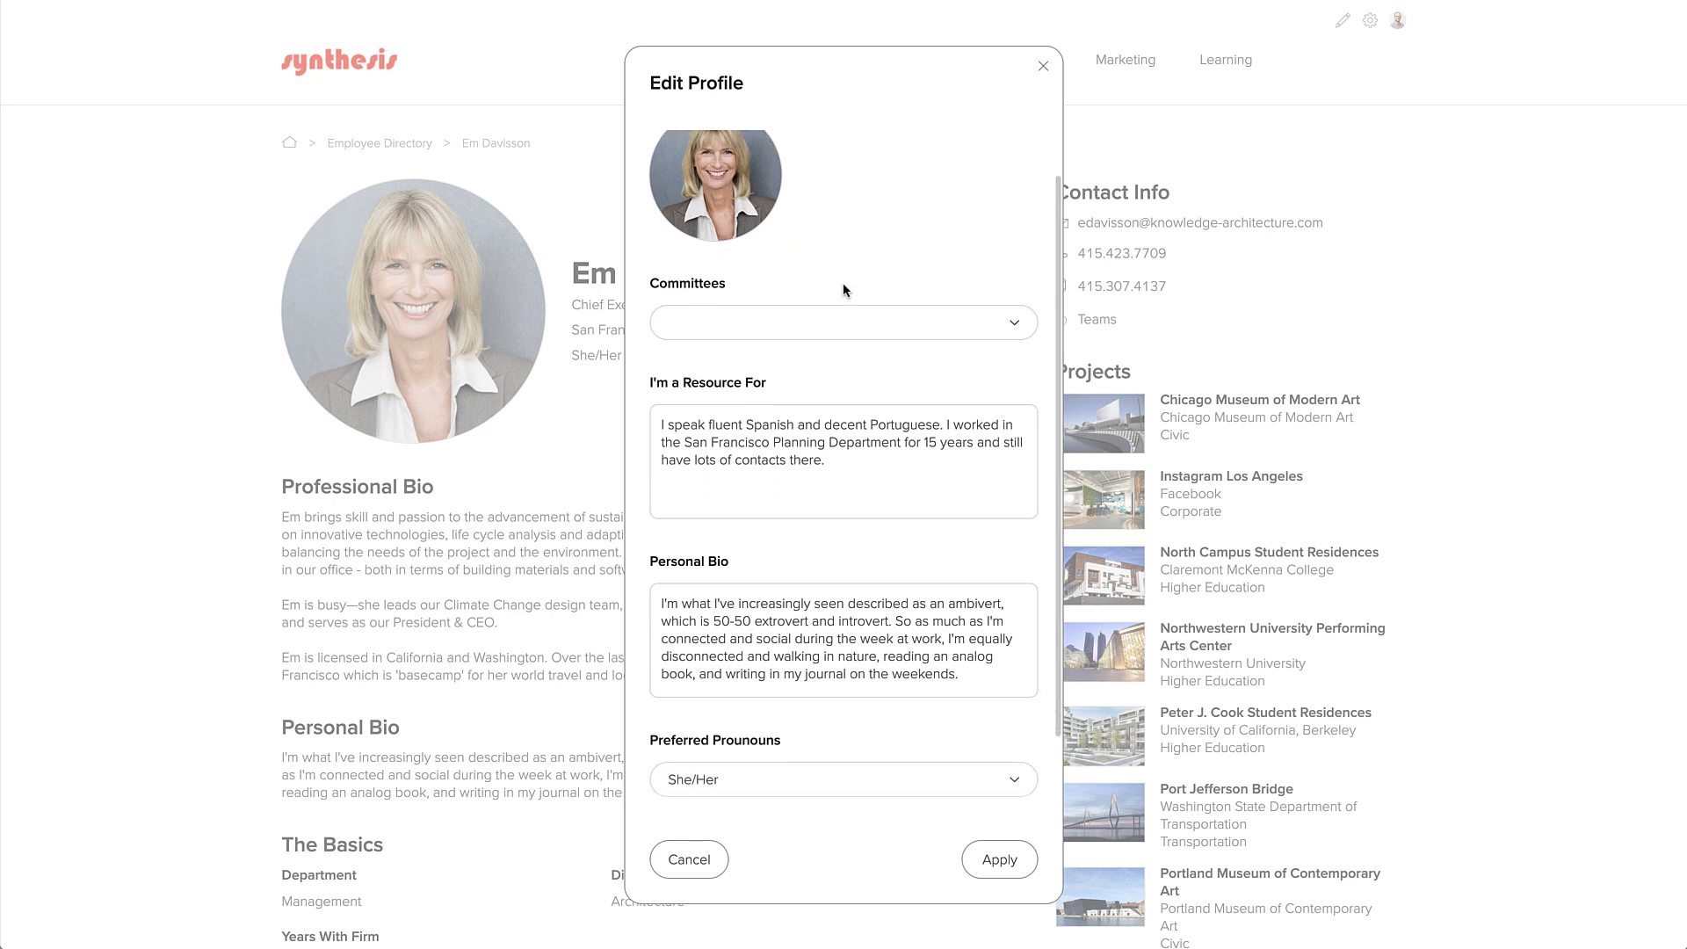
pyautogui.scroll(-1, 843, 287)
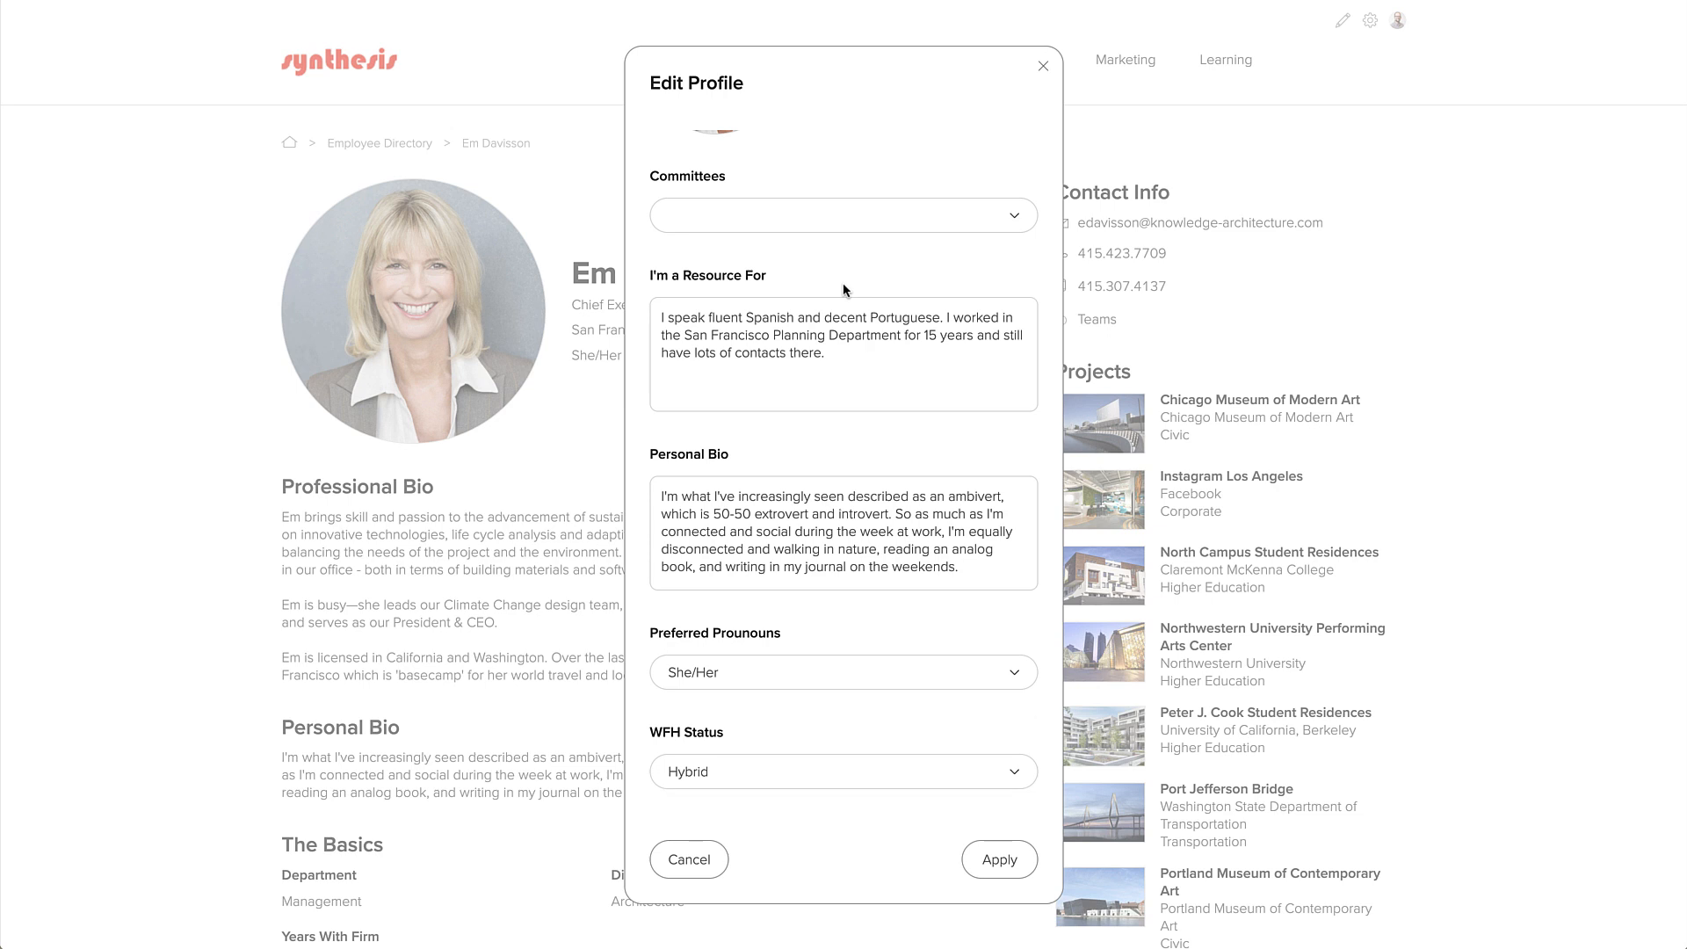
pyautogui.scroll(2, 842, 283)
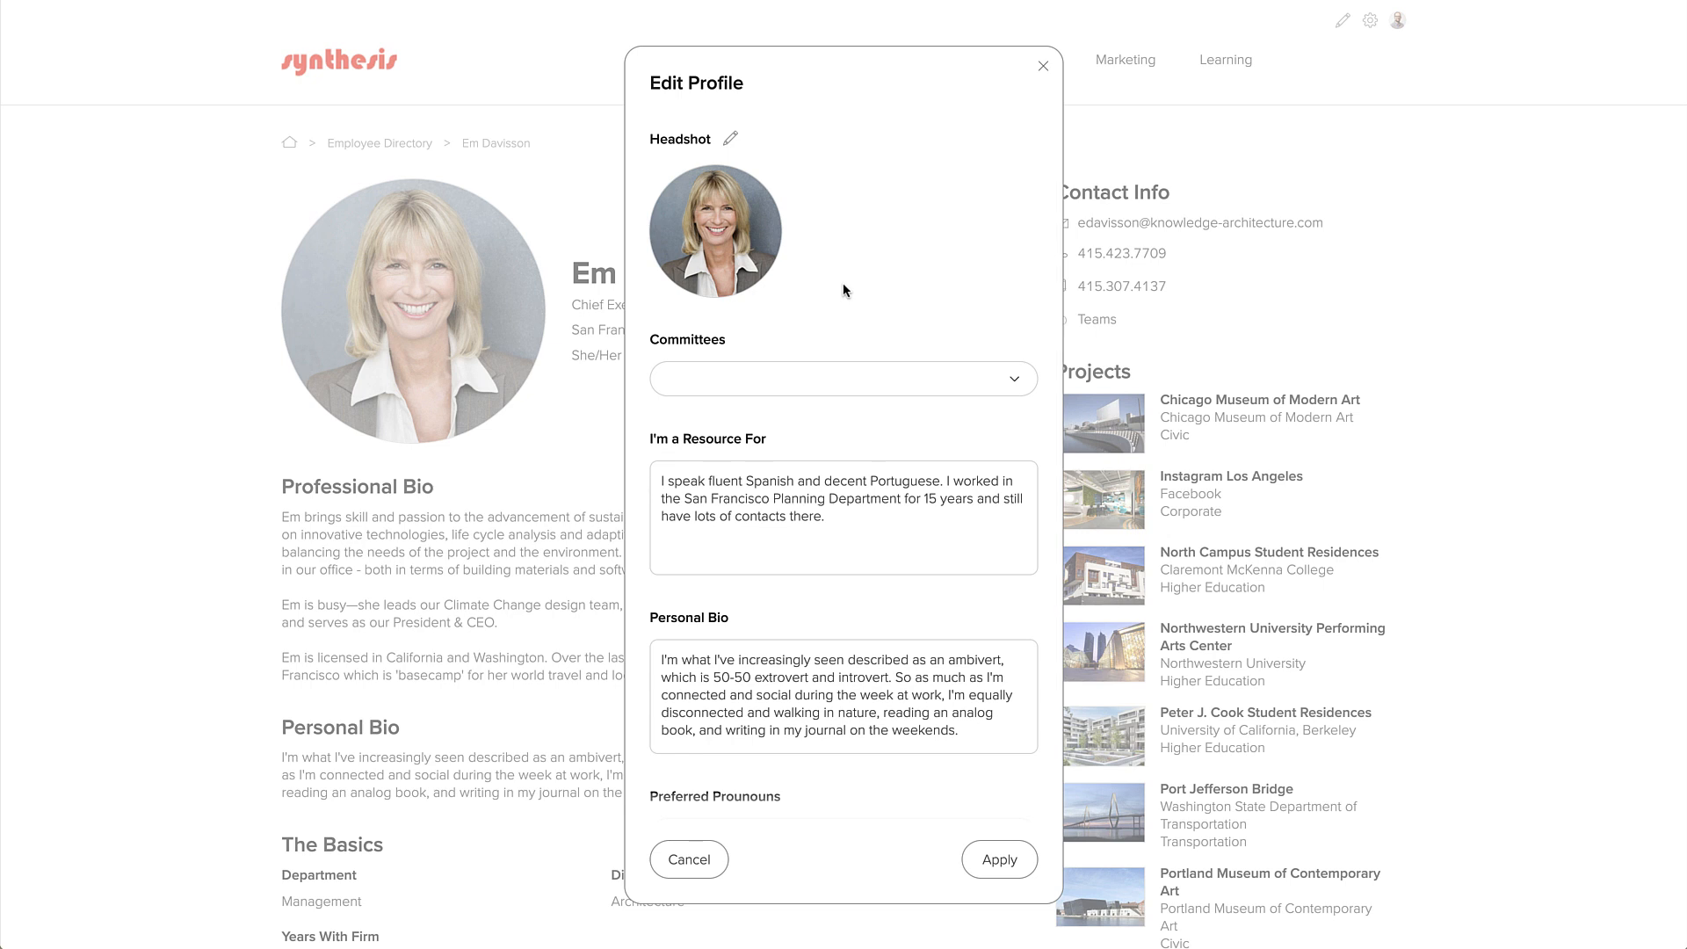
pyautogui.click(839, 384)
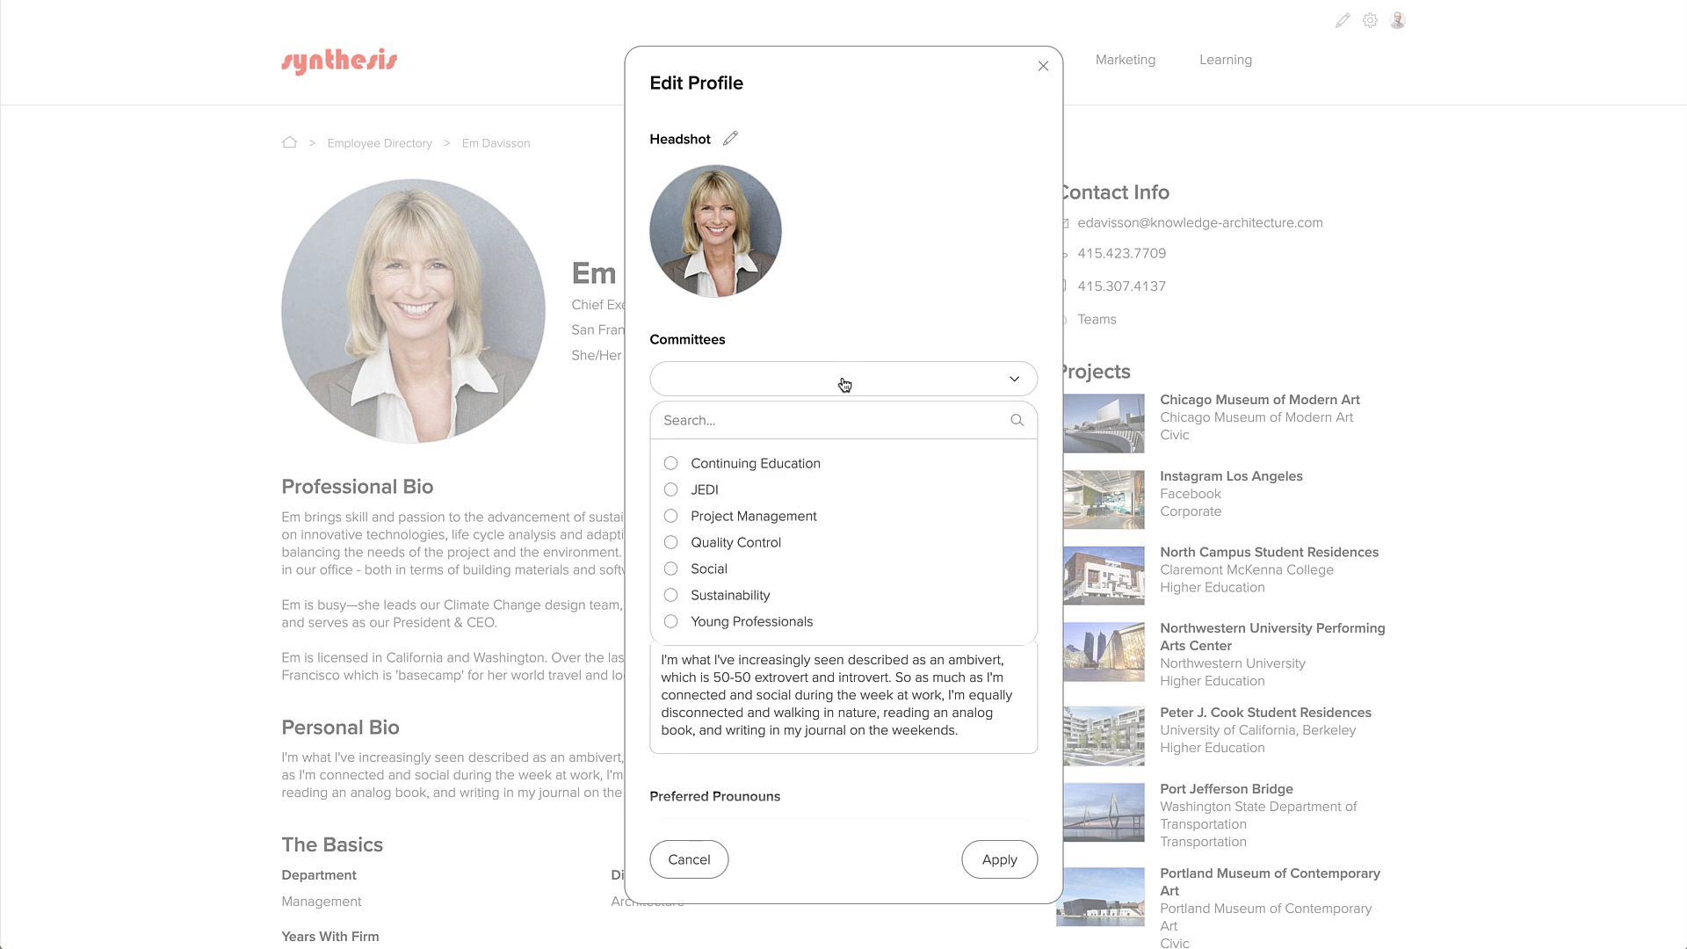
pyautogui.click(791, 490)
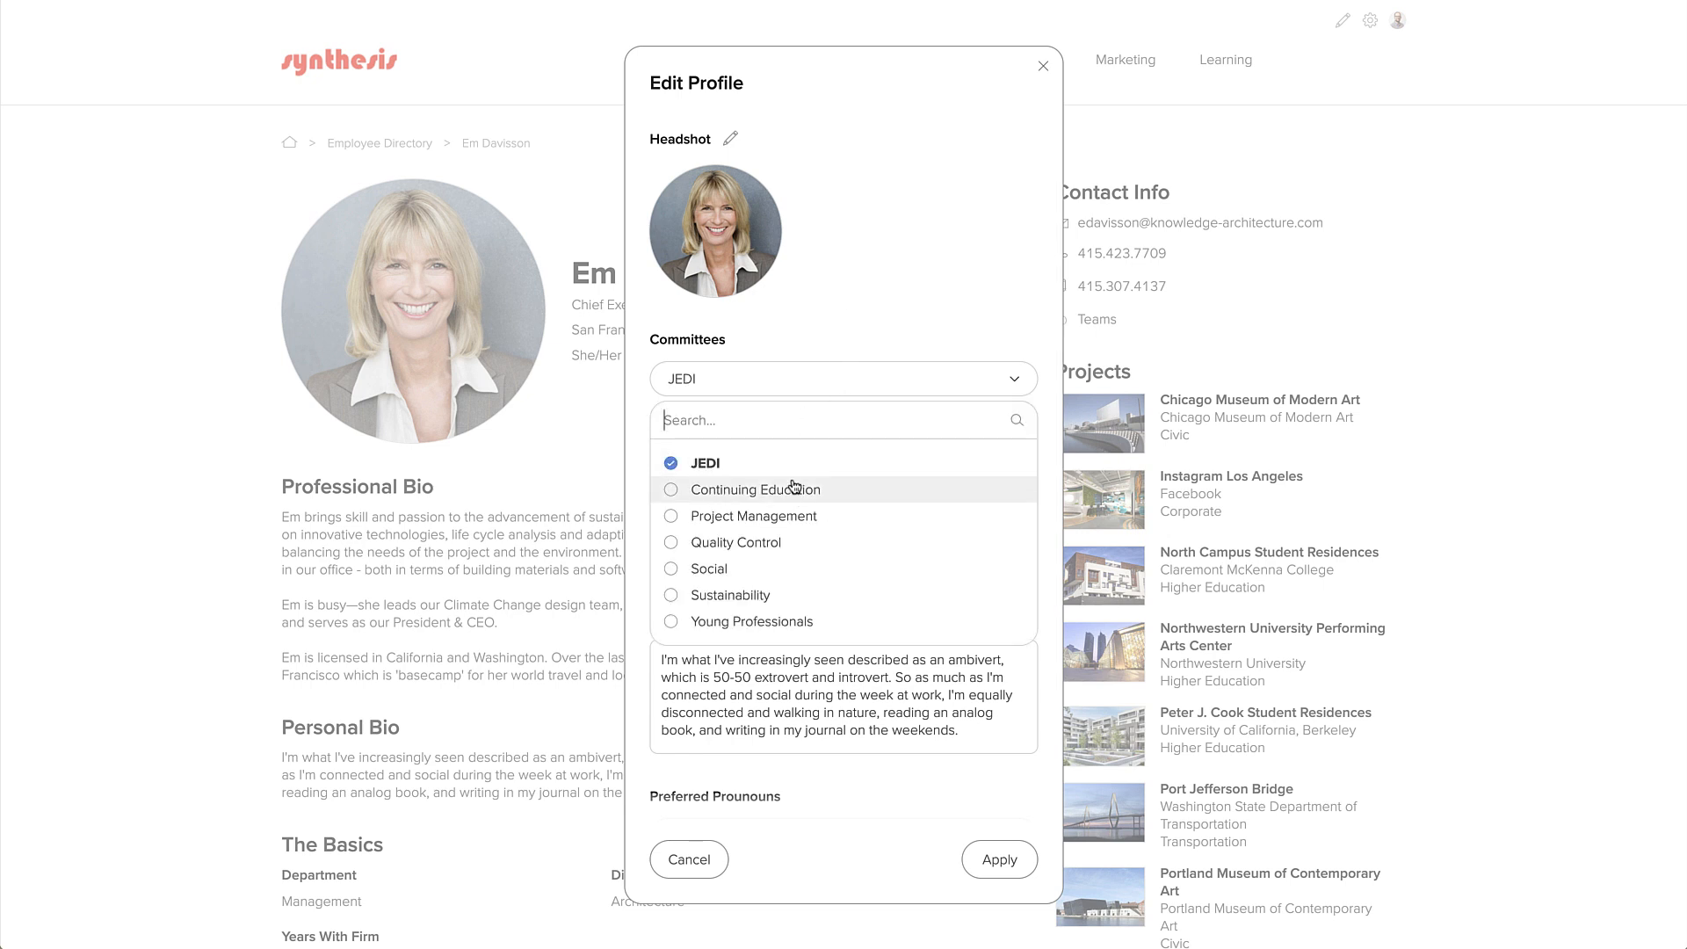
pyautogui.click(758, 595)
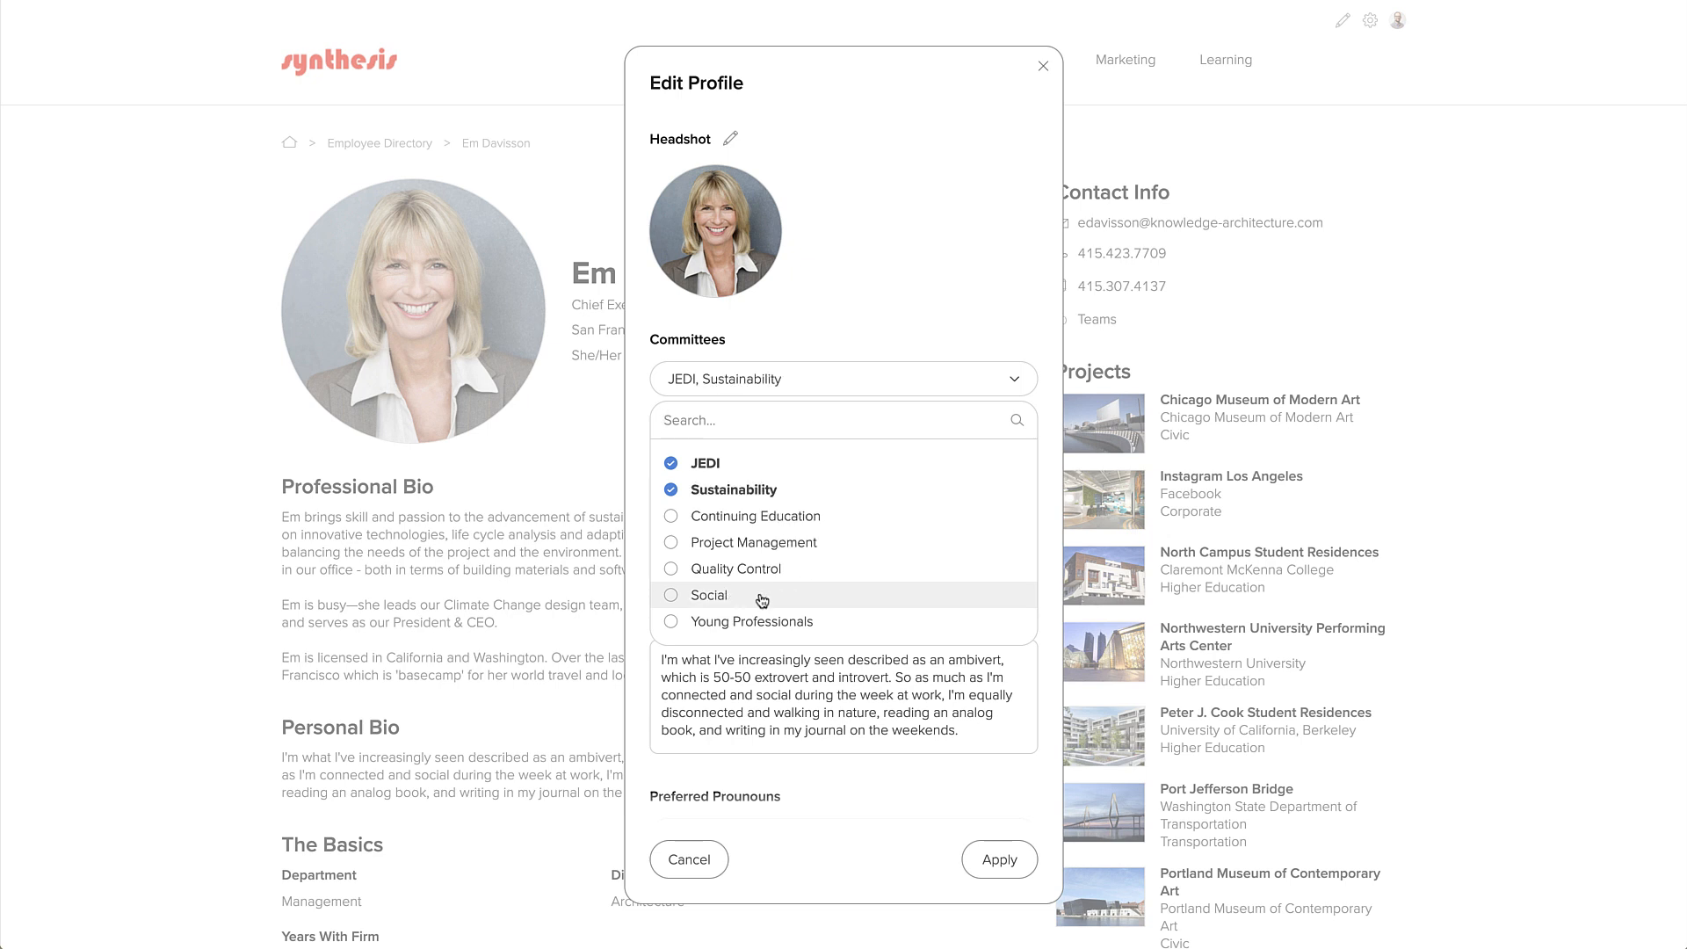
pyautogui.click(997, 857)
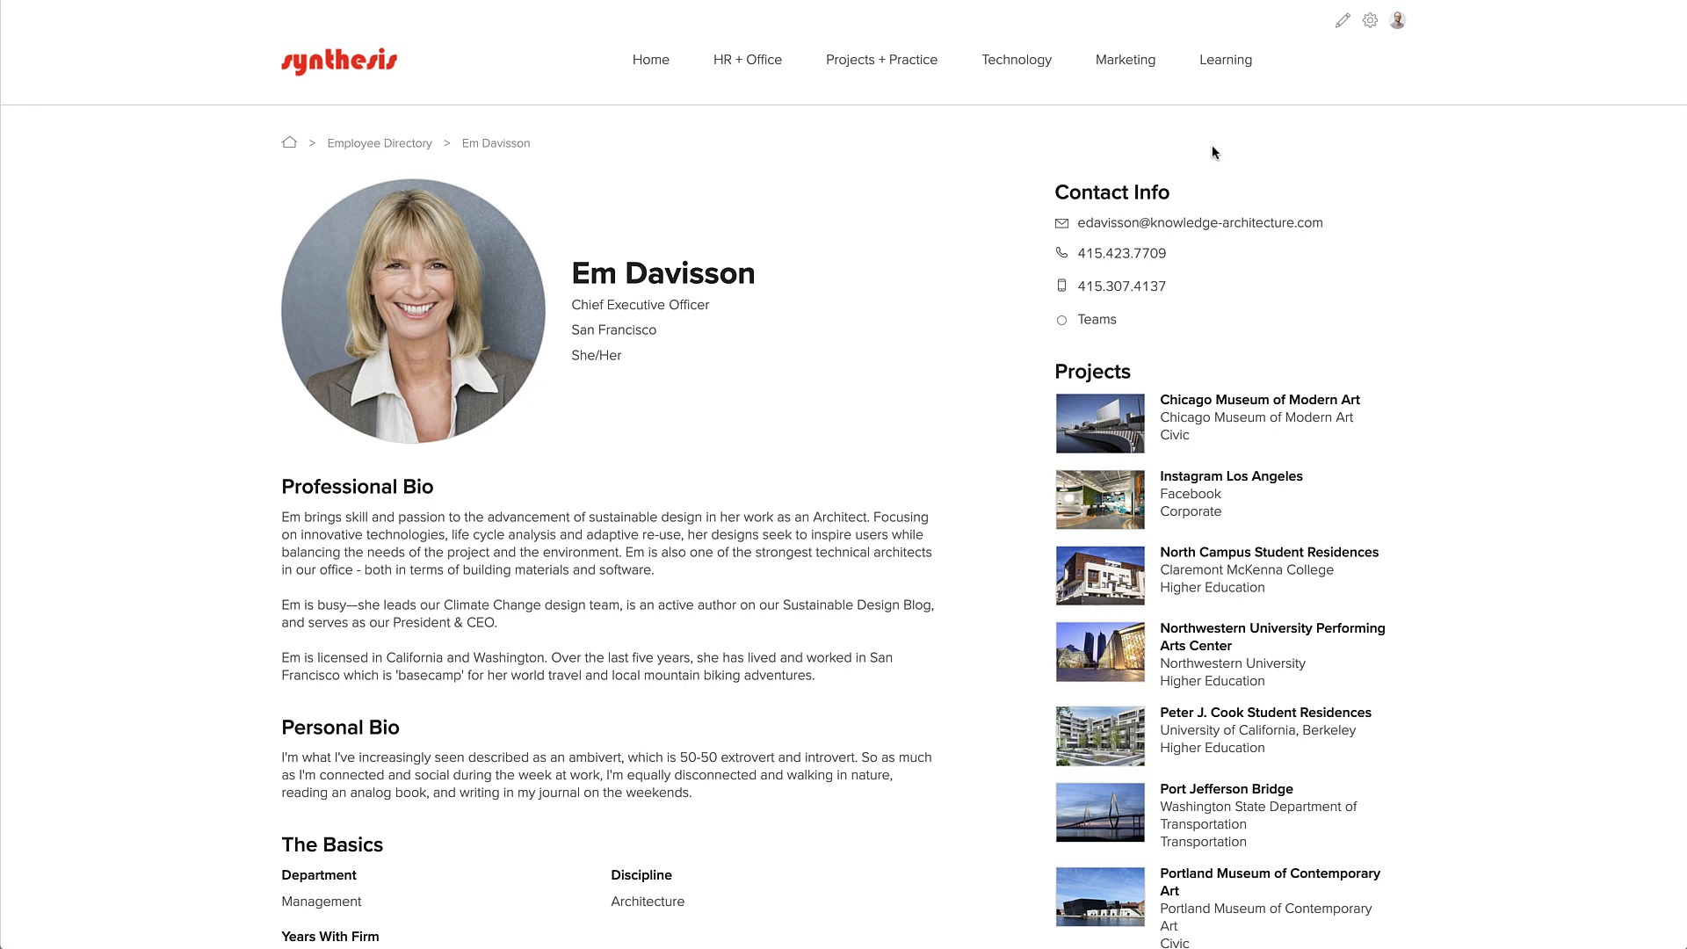
# Open the global web layout for editing and add an empty line below the I'm a Resource For block
pyautogui.click(1339, 27)
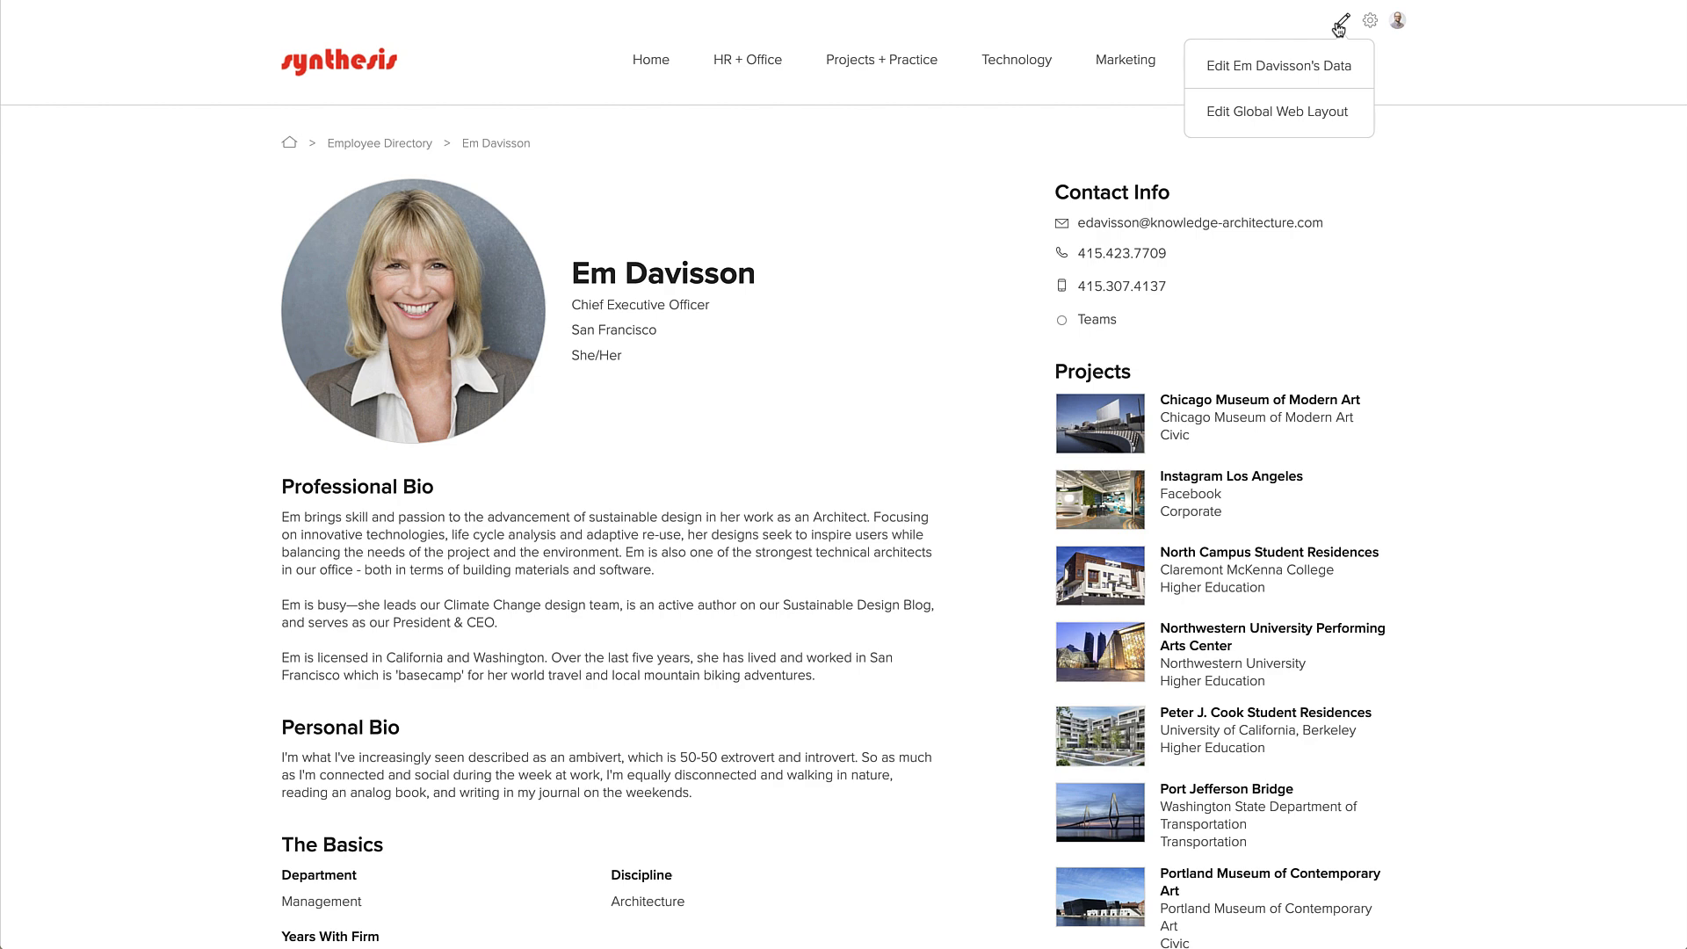
pyautogui.click(1297, 109)
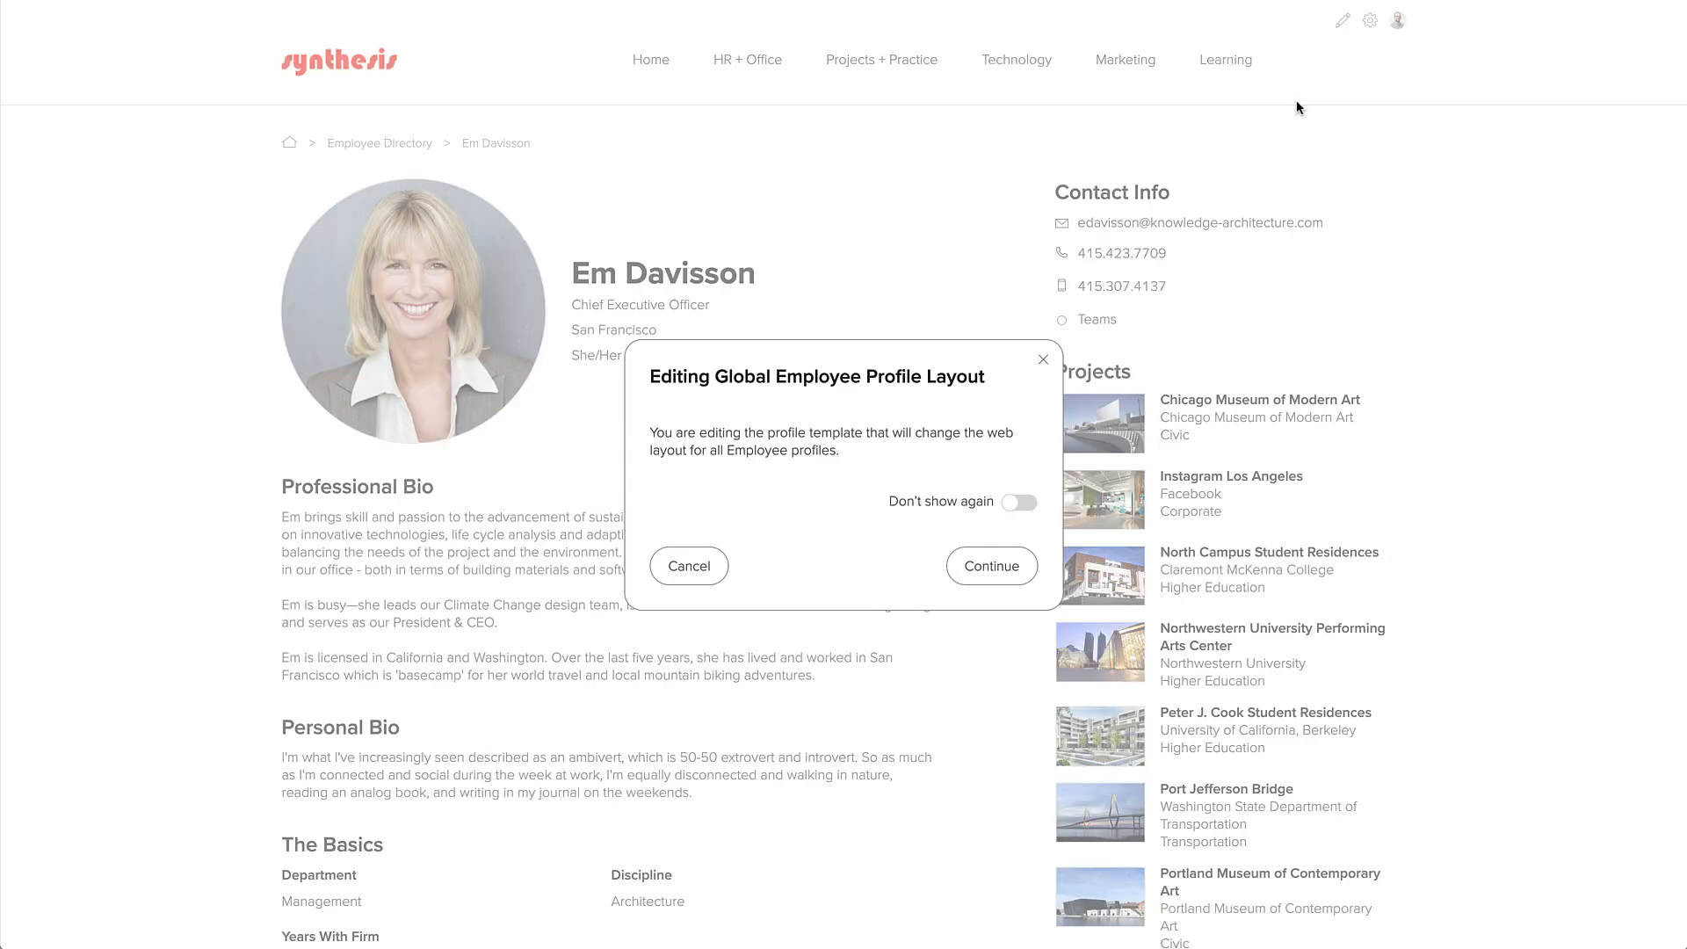
pyautogui.click(985, 569)
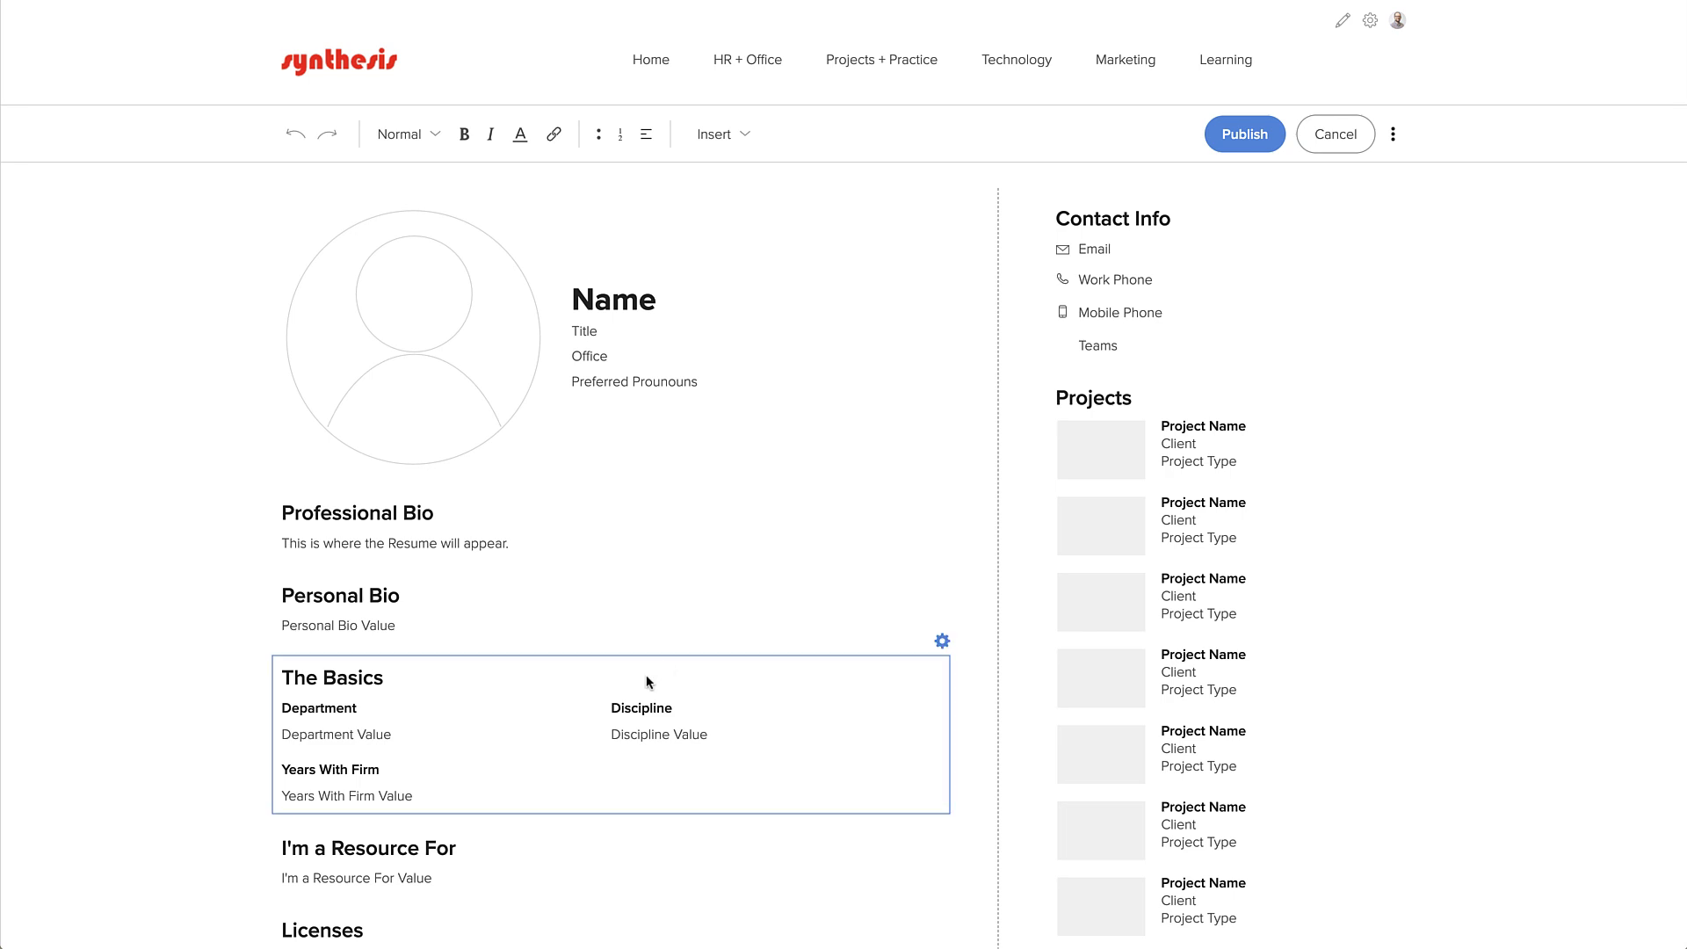
pyautogui.scroll(-1, 448, 817)
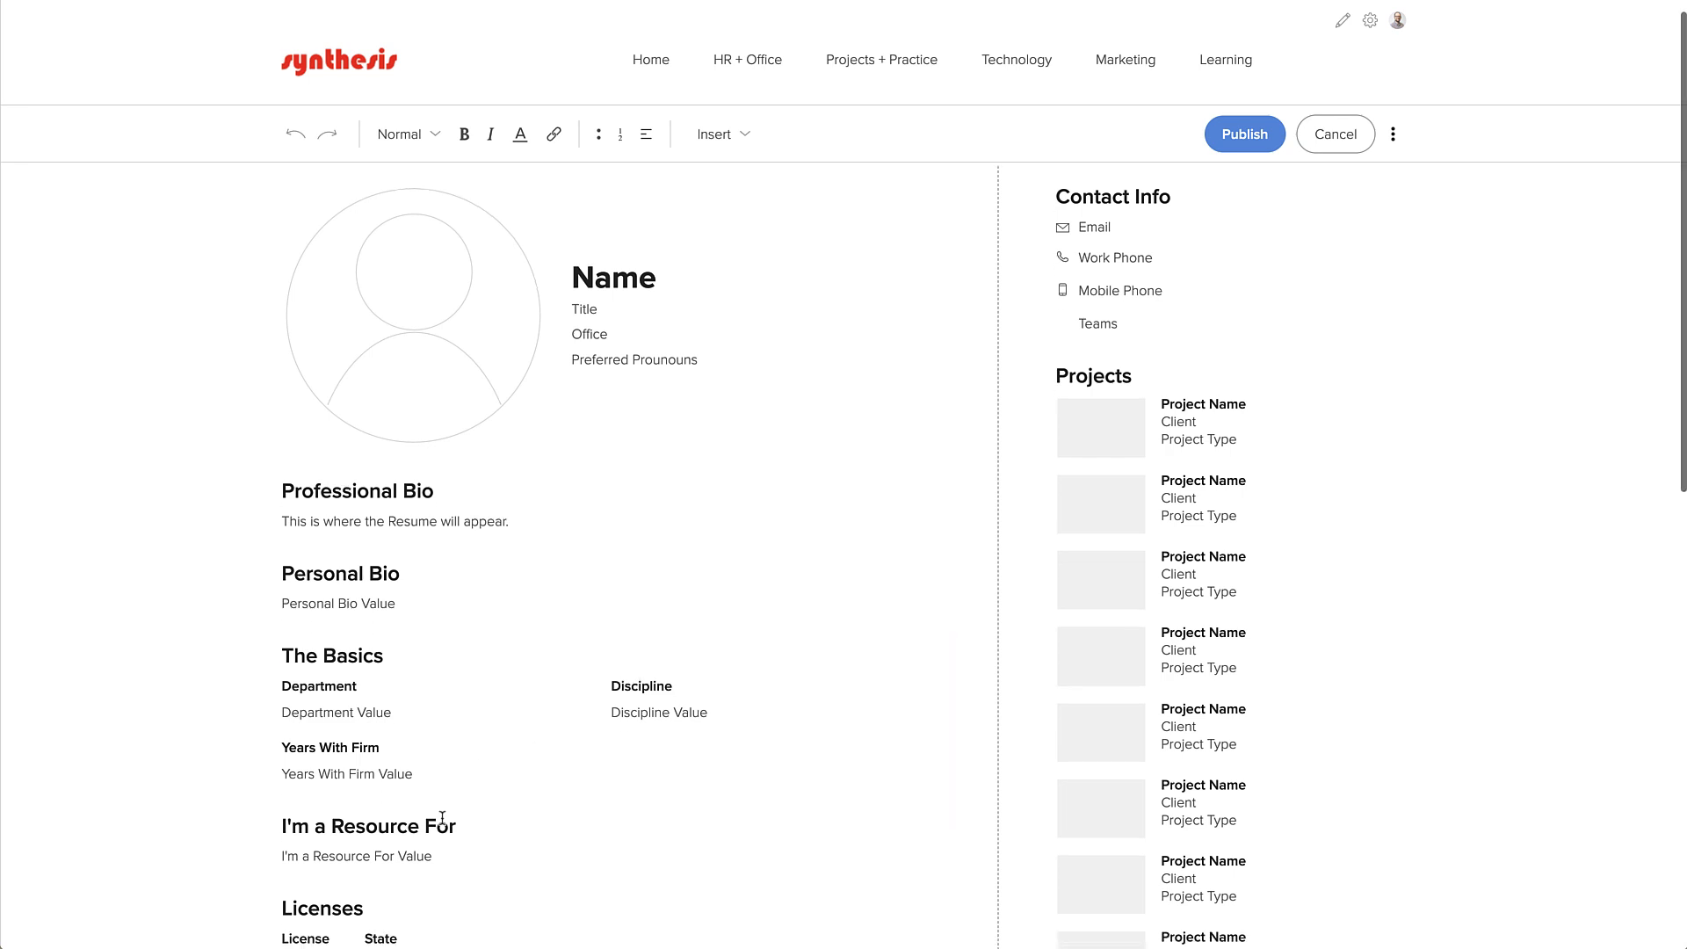
pyautogui.click(382, 862)
pyautogui.press('Return')
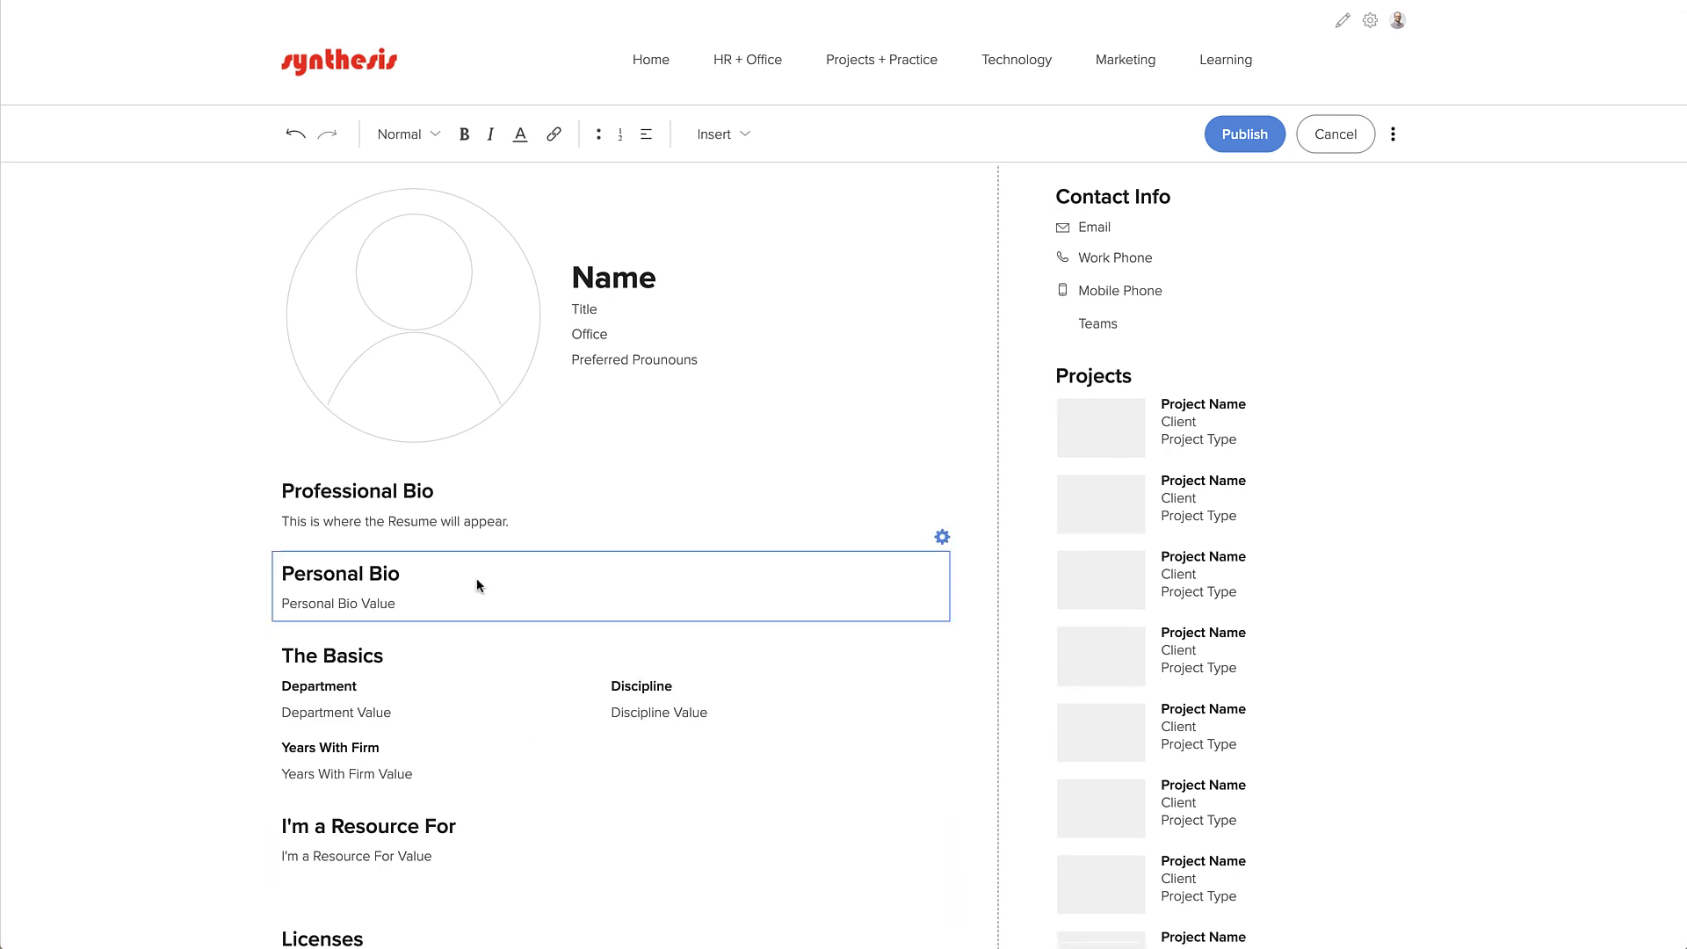
# Insert a Single Field Block for the Committees field on the empty line below I'm a Resource For
pyautogui.click(693, 145)
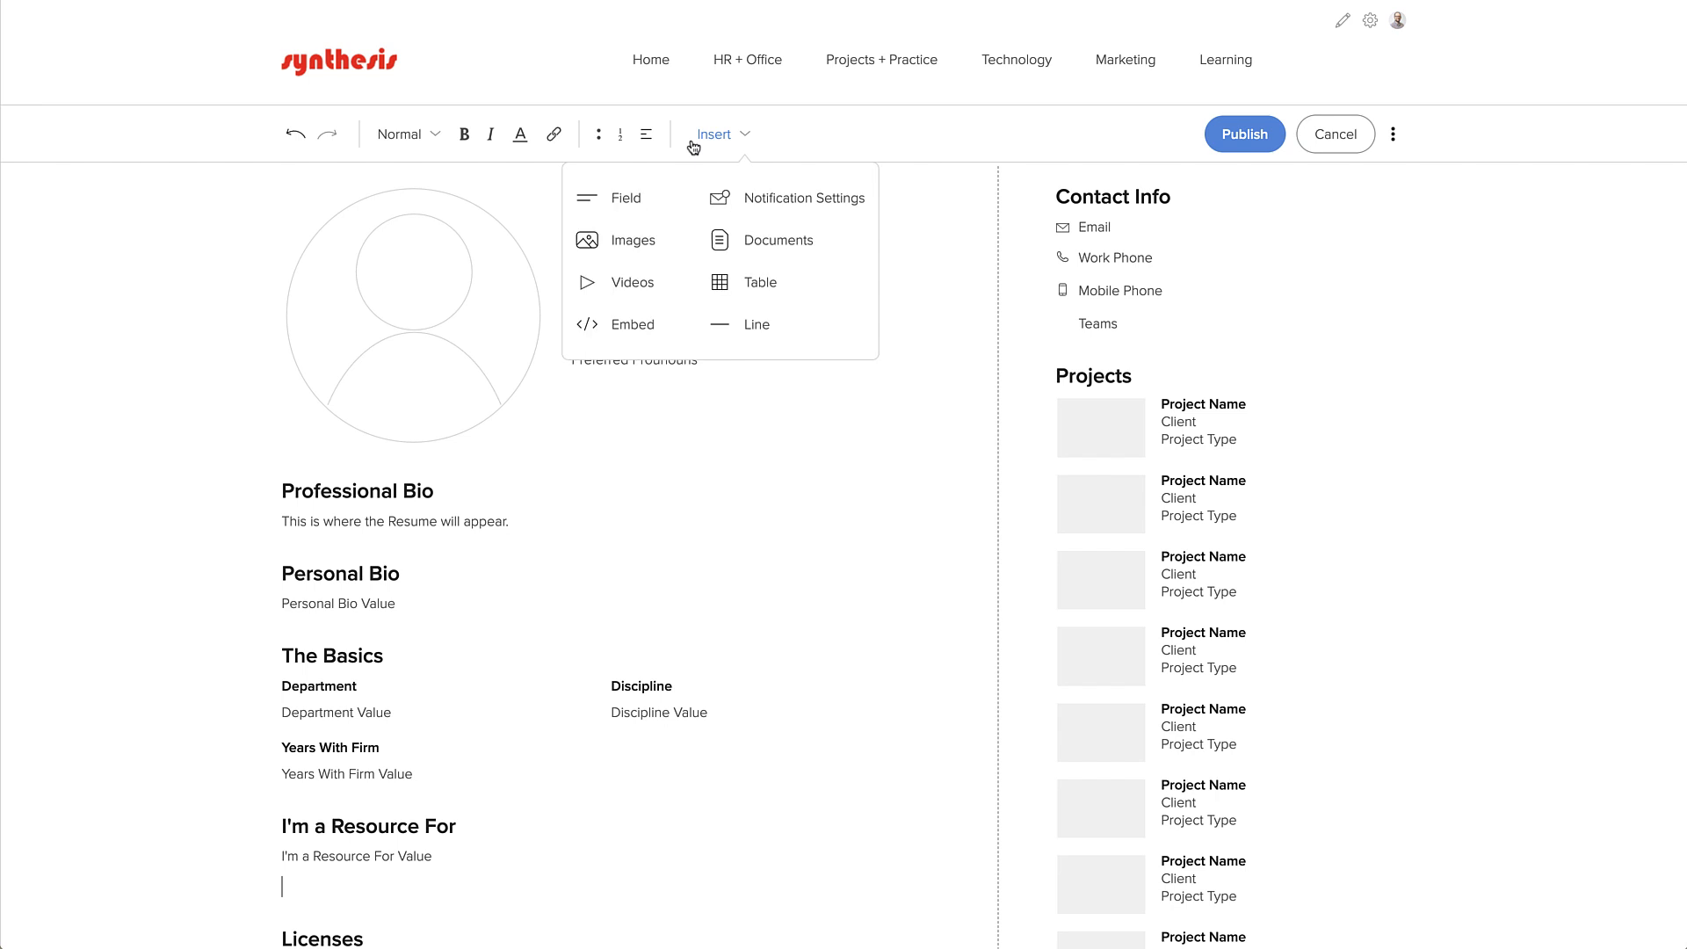
pyautogui.click(635, 190)
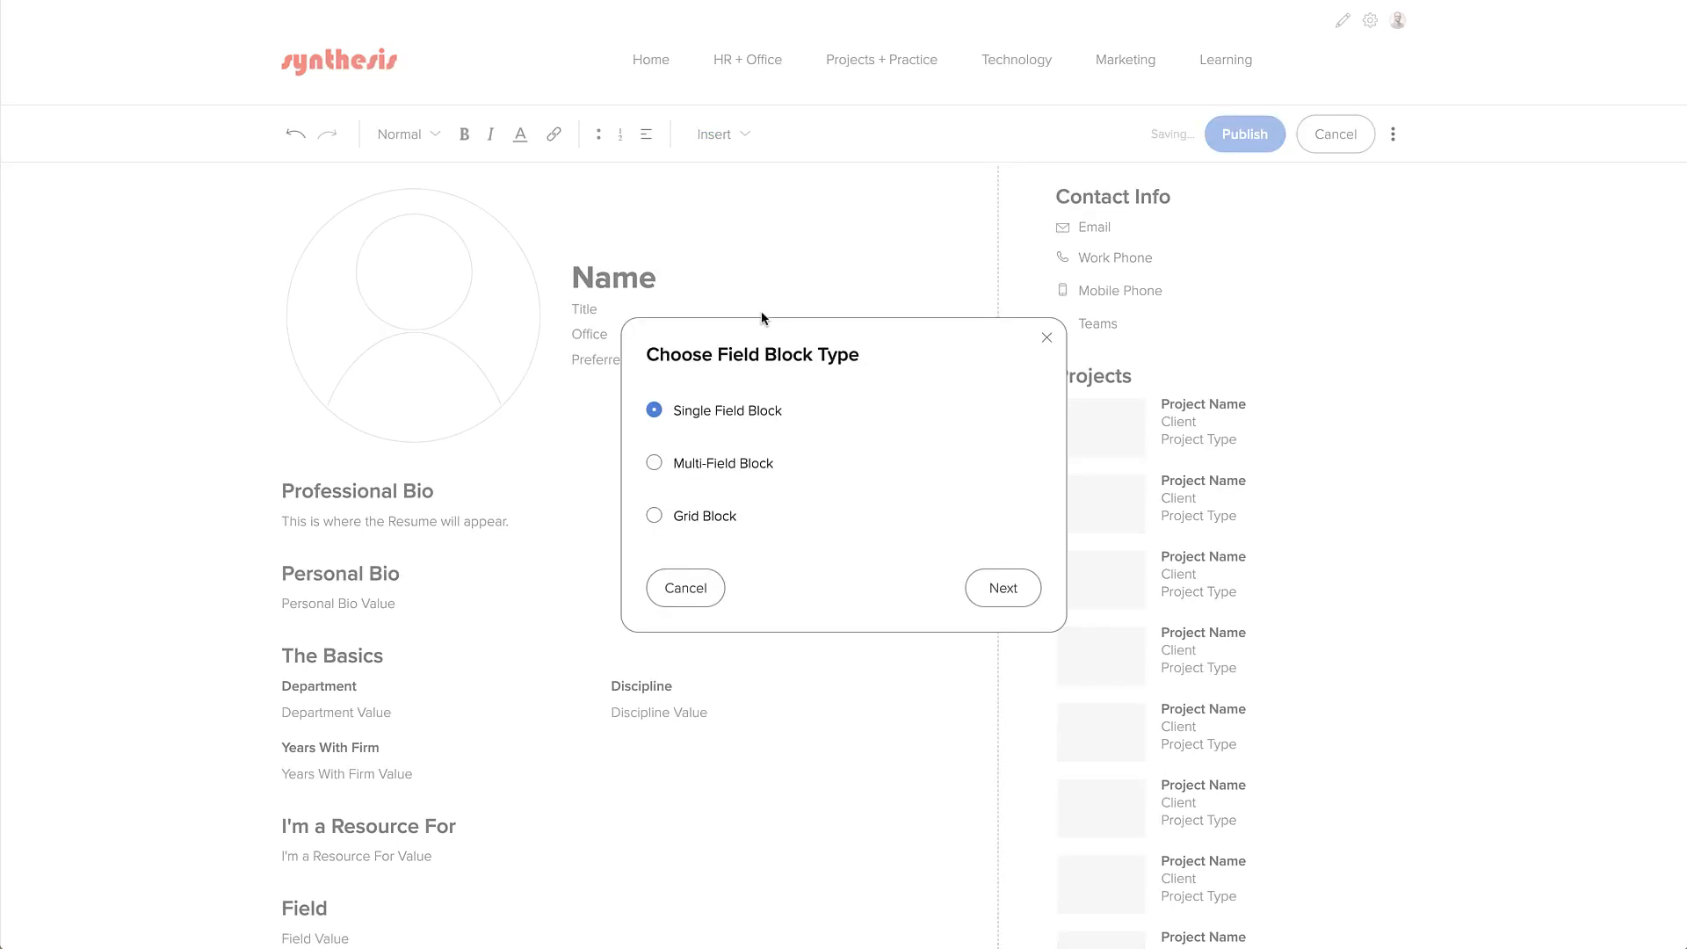
pyautogui.click(997, 587)
pyautogui.click(808, 490)
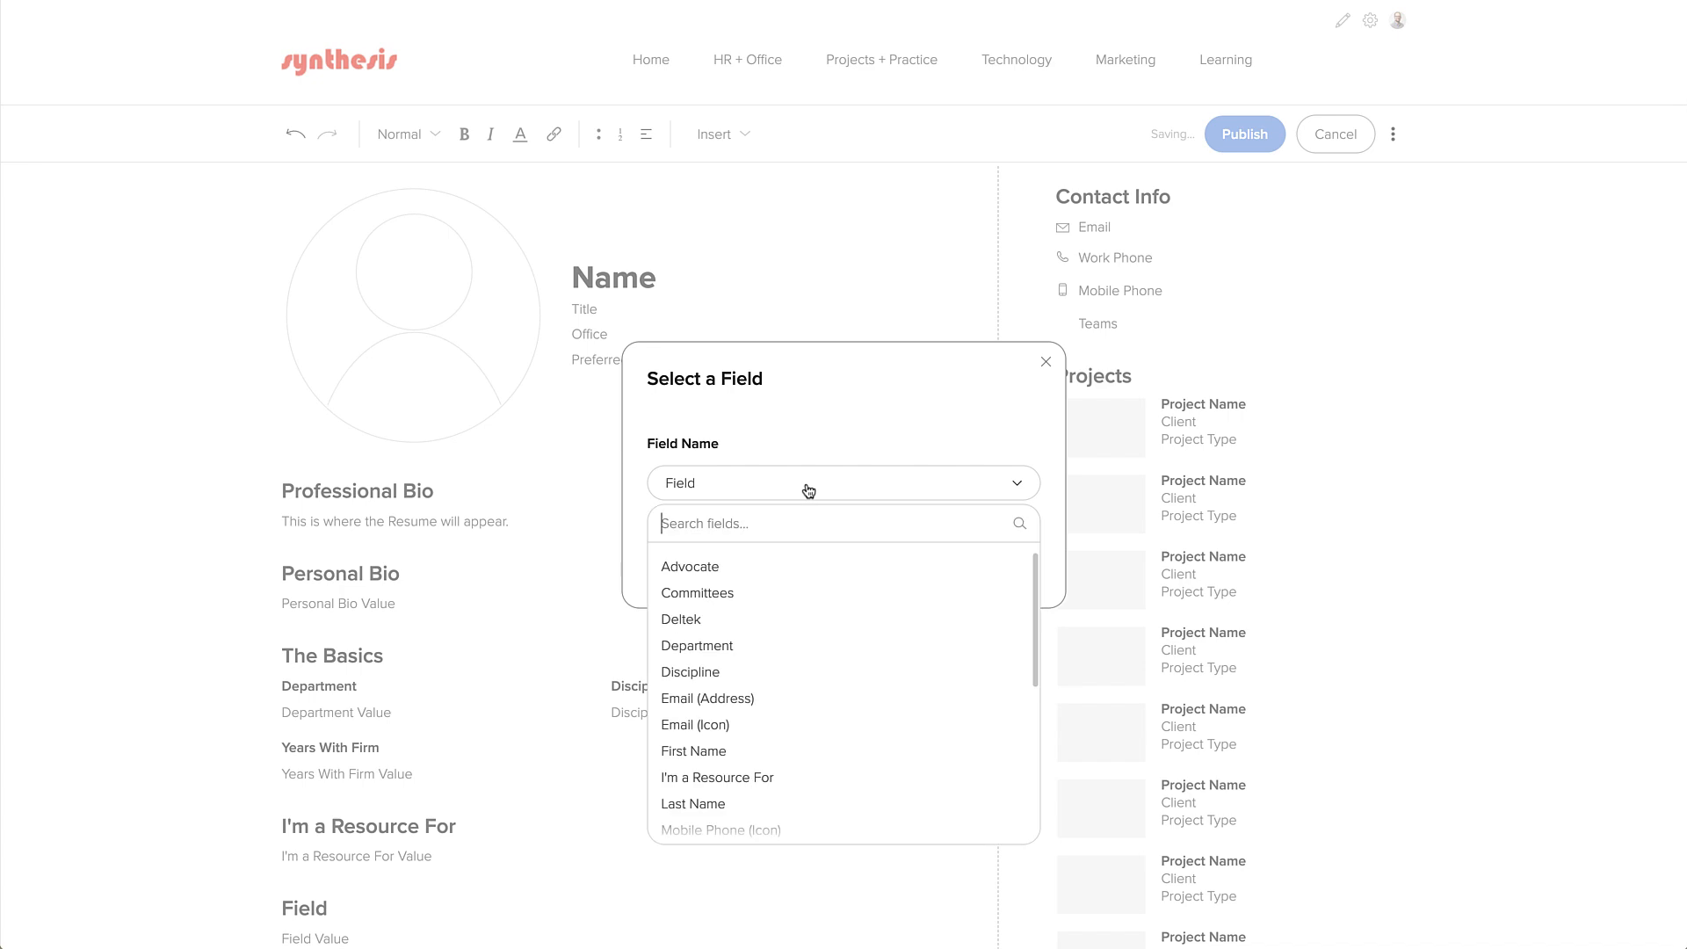
pyautogui.click(772, 587)
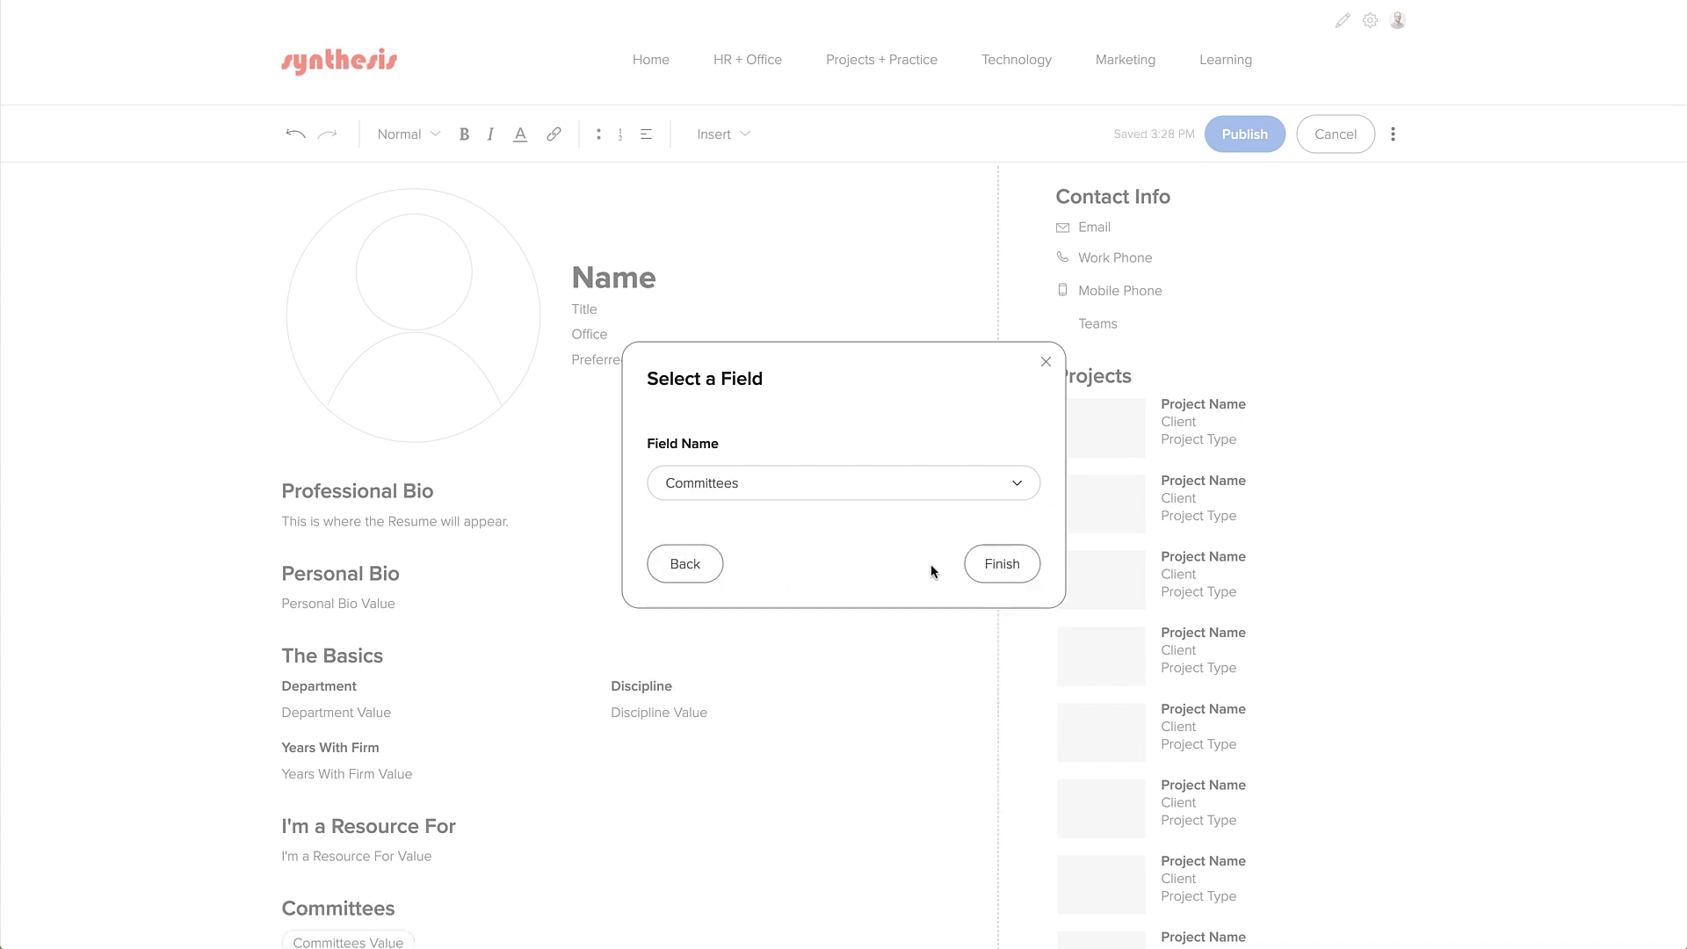
pyautogui.click(1000, 562)
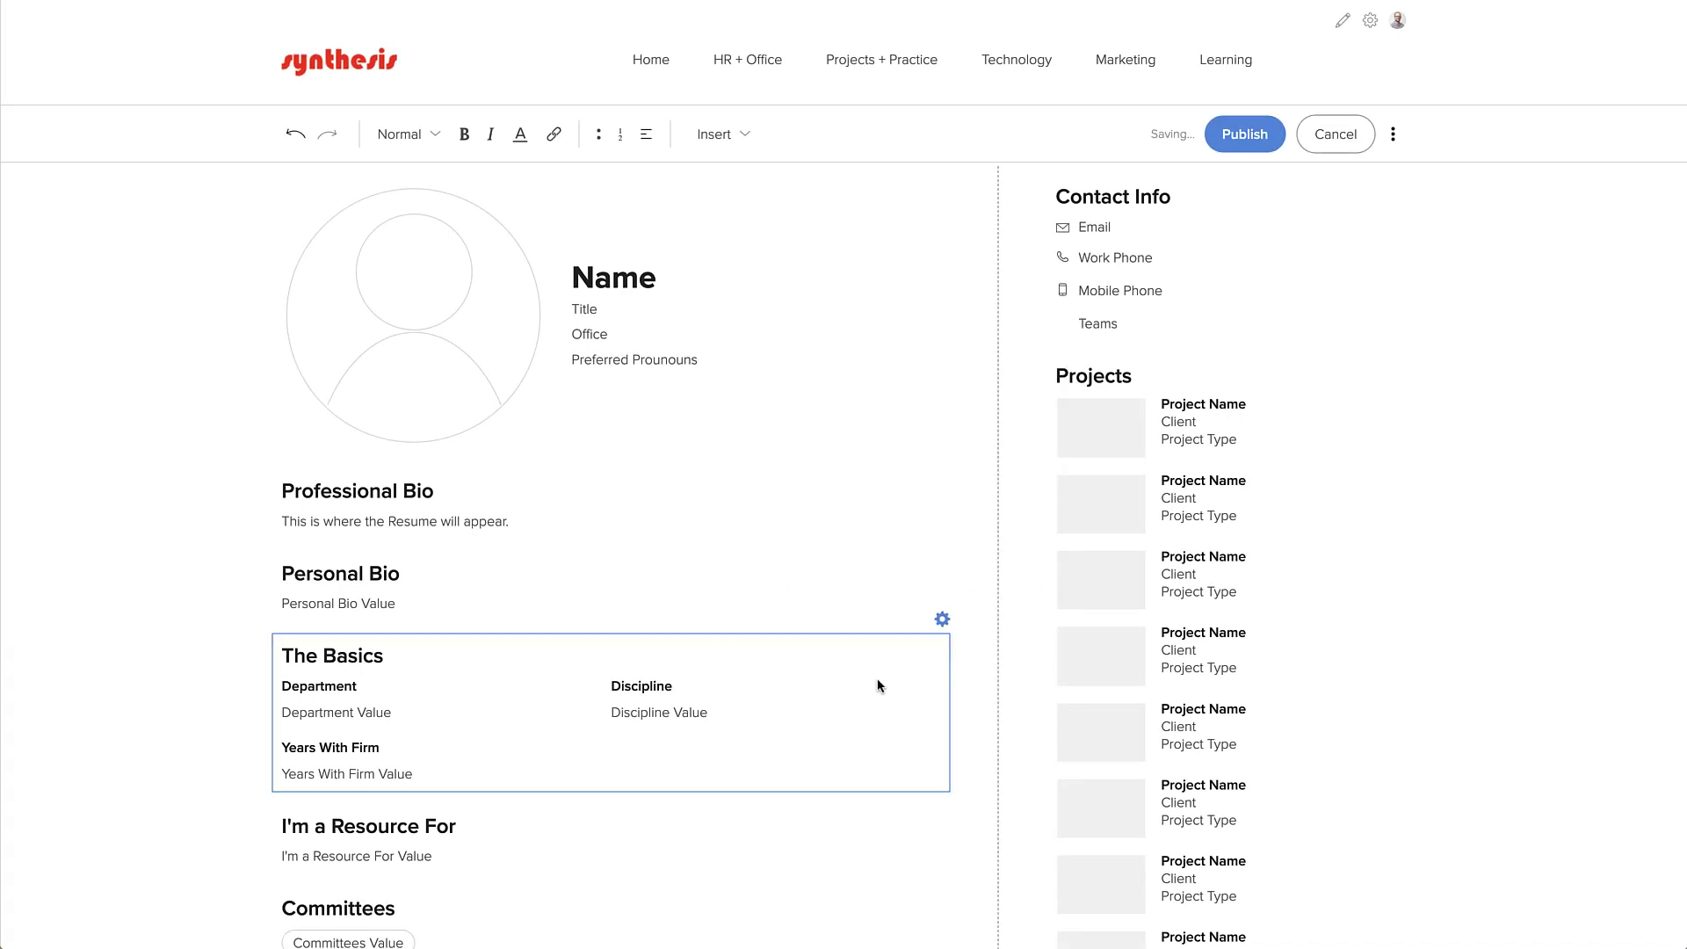
# Publish the global profile layout and check the Committees section on the employee's profile
pyautogui.scroll(-3, 877, 682)
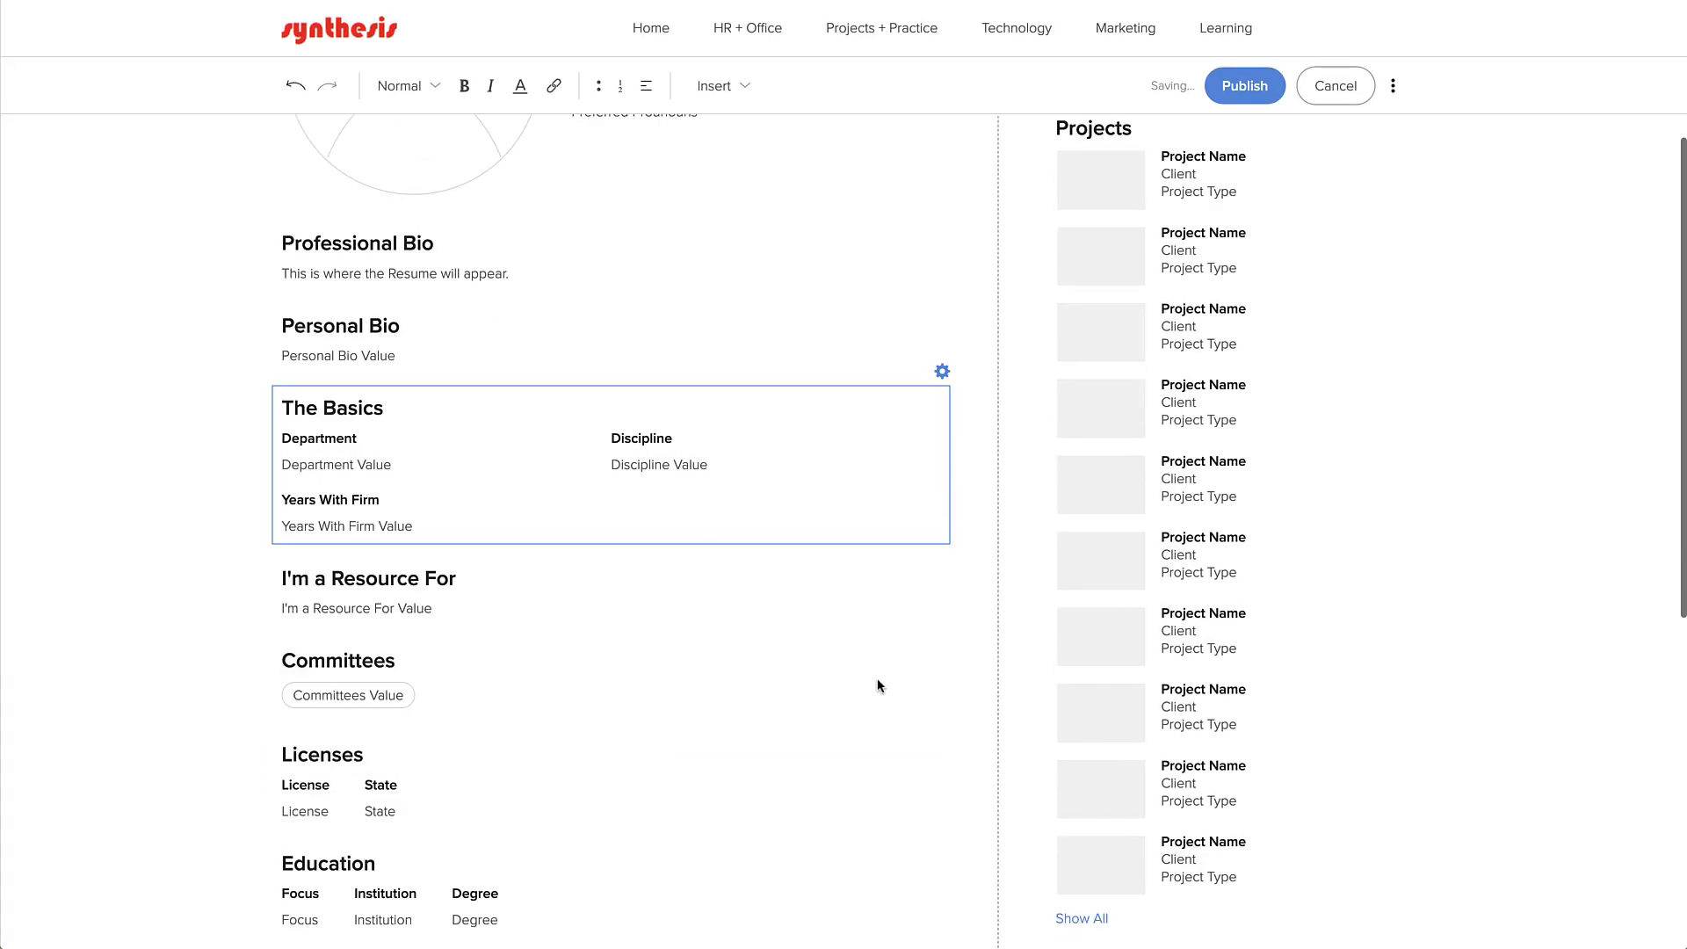
pyautogui.click(1267, 70)
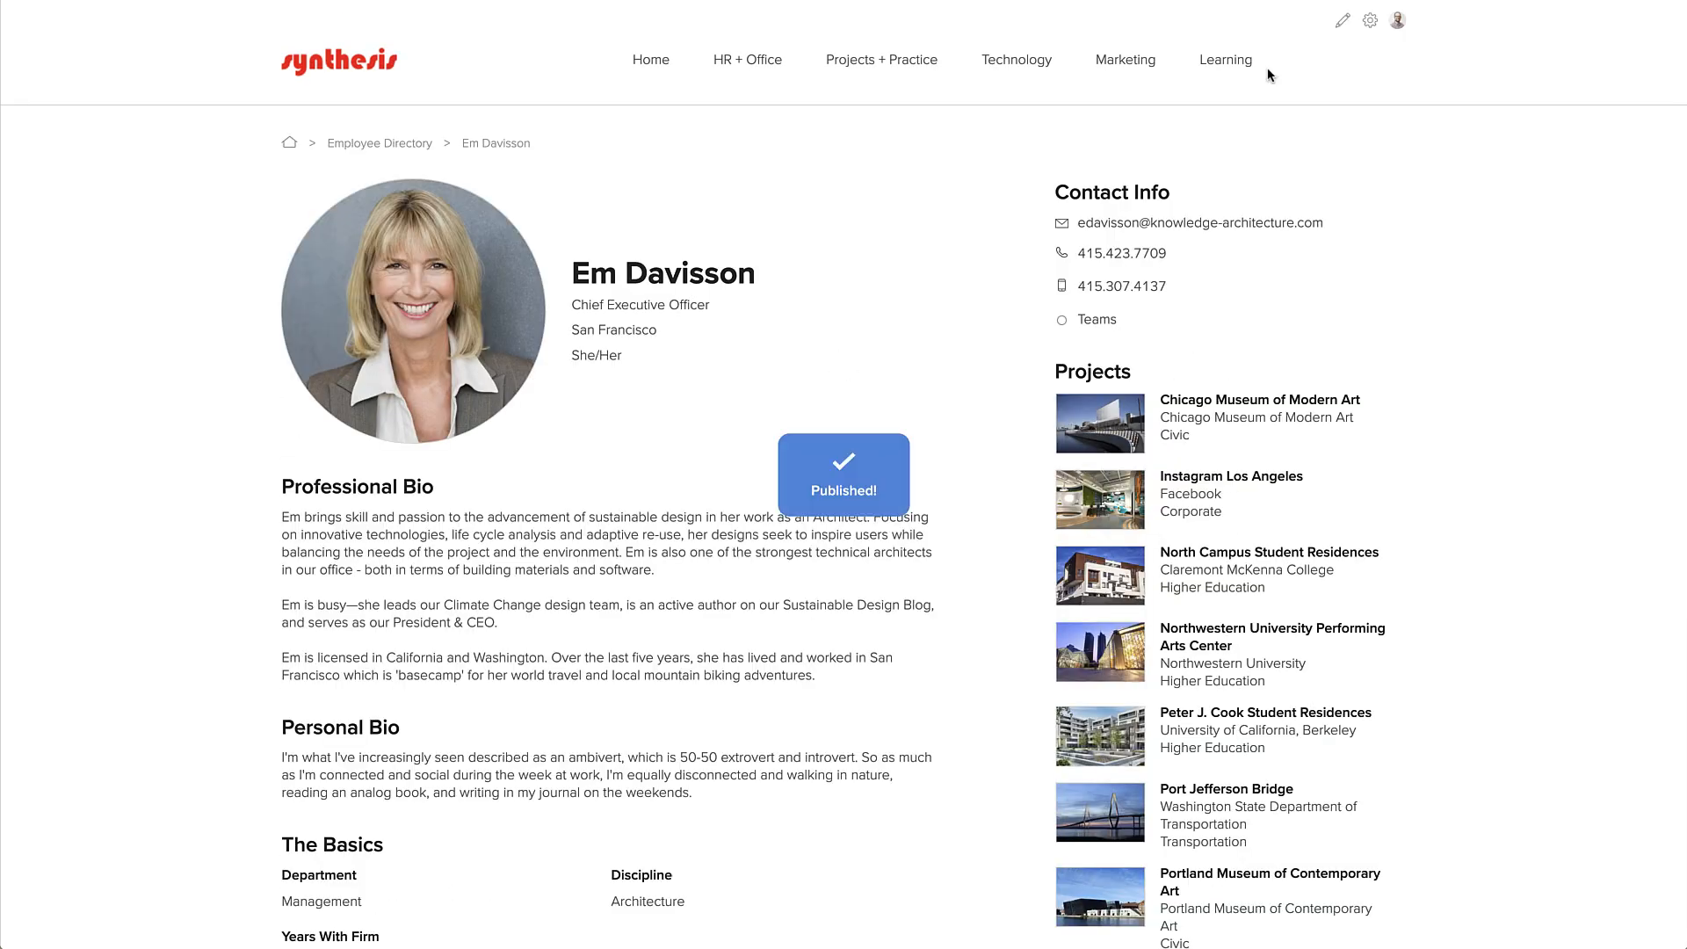
pyautogui.scroll(-2, 736, 700)
pyautogui.scroll(-3, 736, 694)
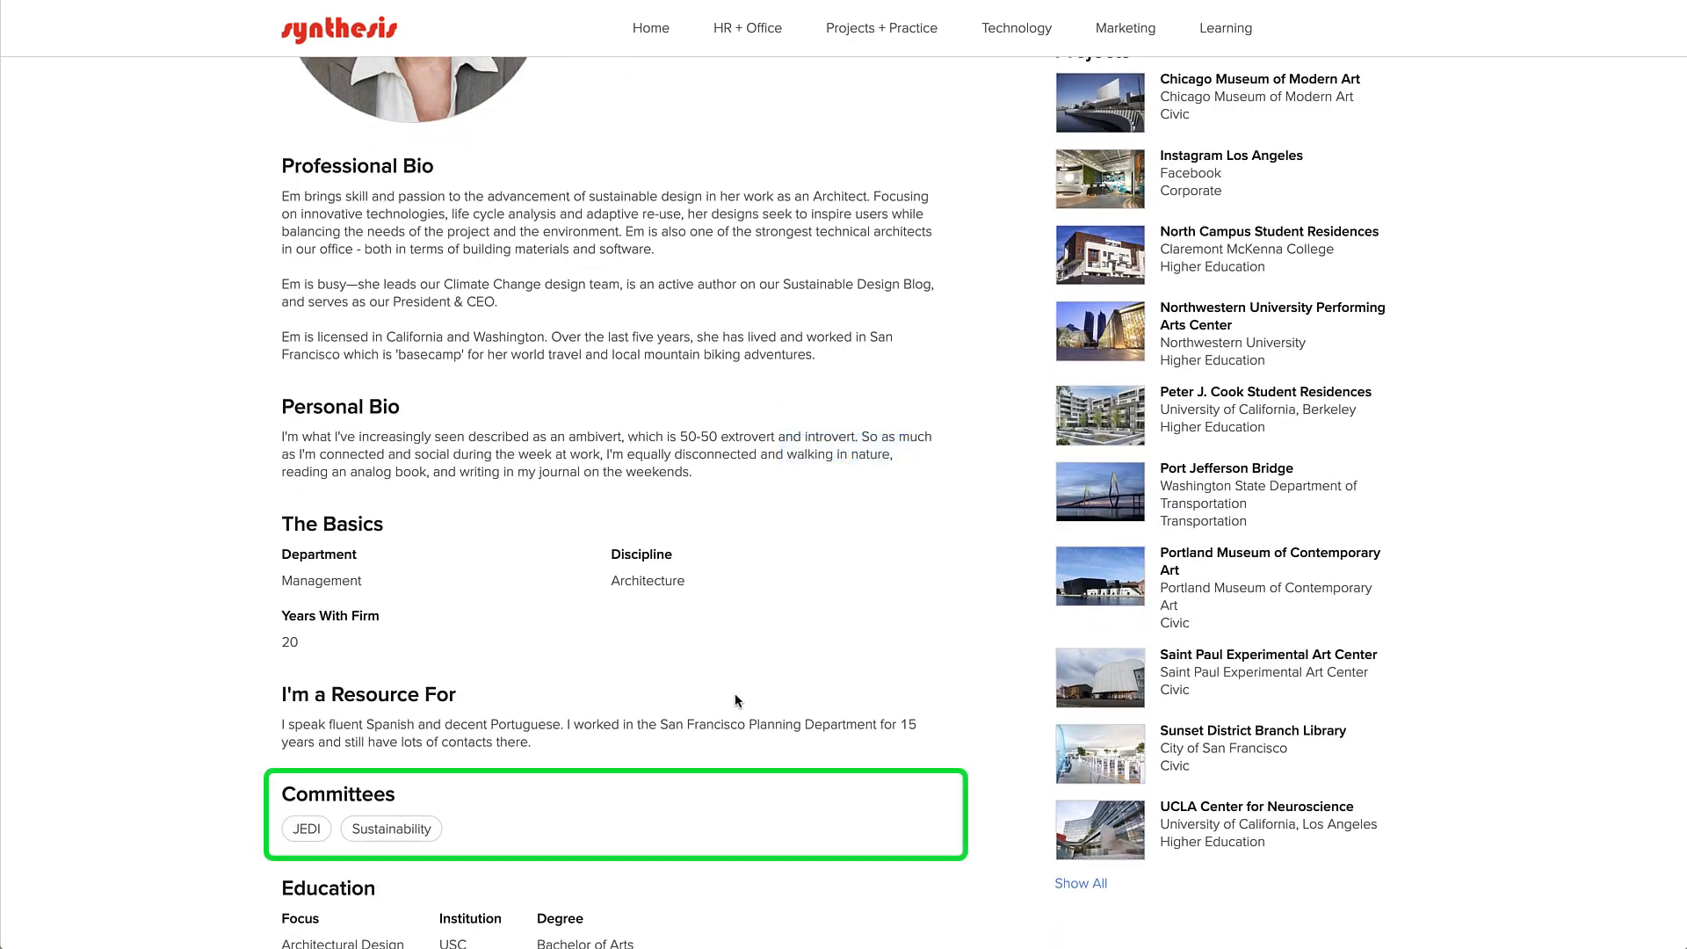
pyautogui.scroll(5, 735, 700)
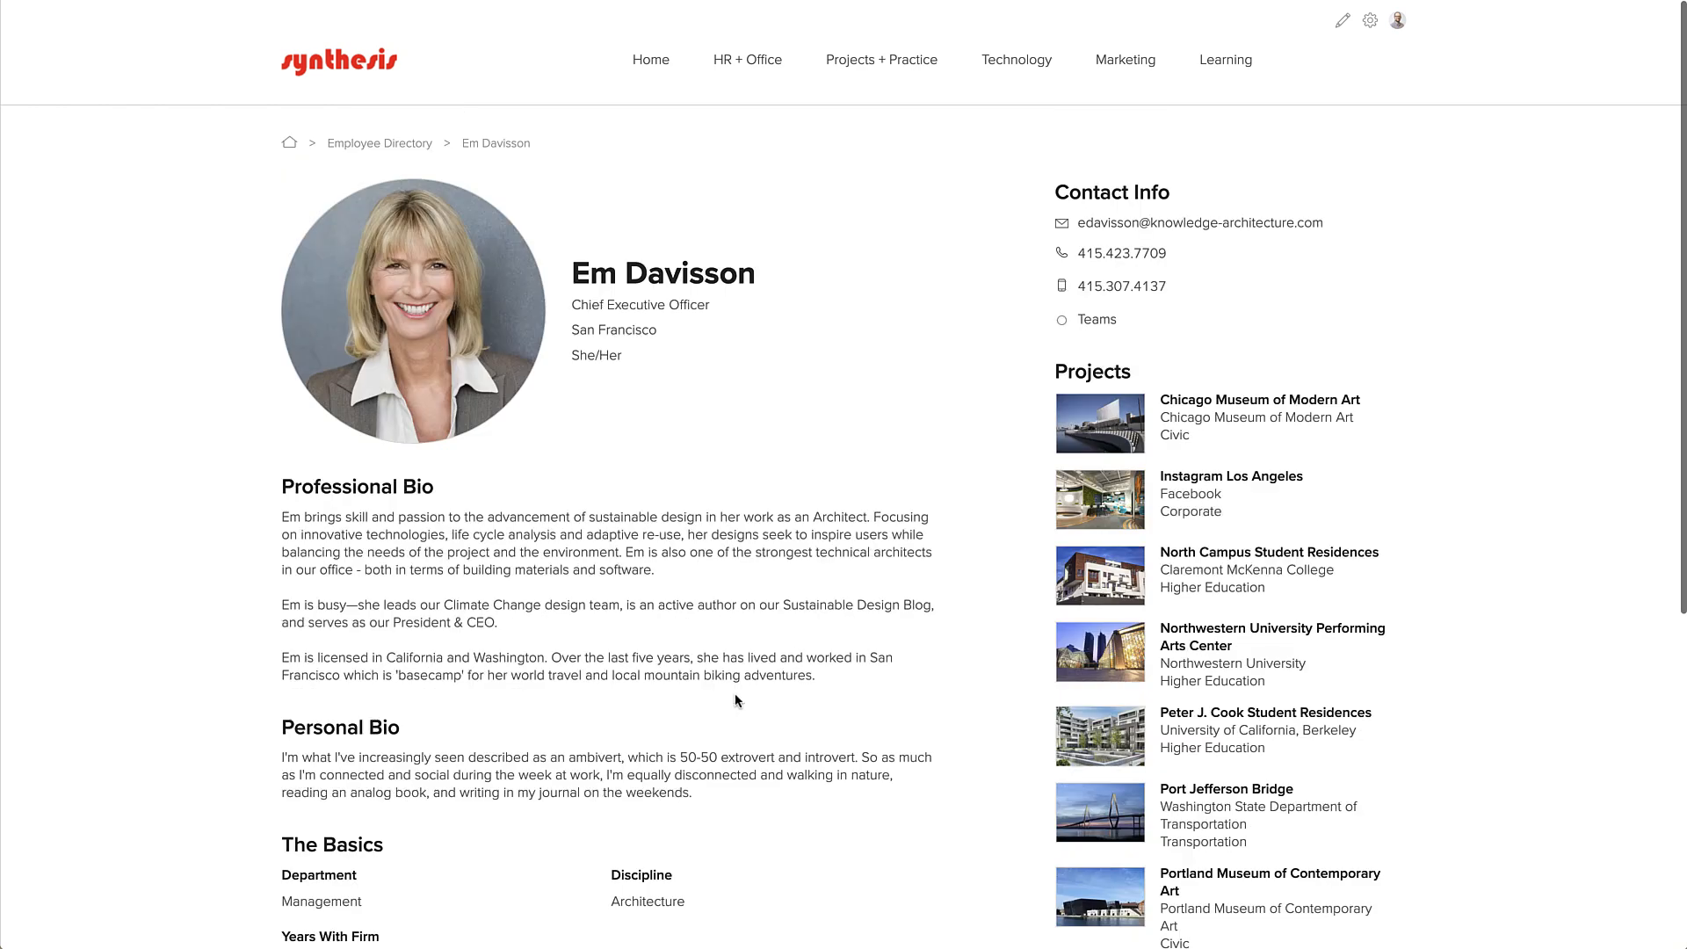
# Return to the Employee Directory, switch it to the list view, and search for "project manager"
pyautogui.click(378, 144)
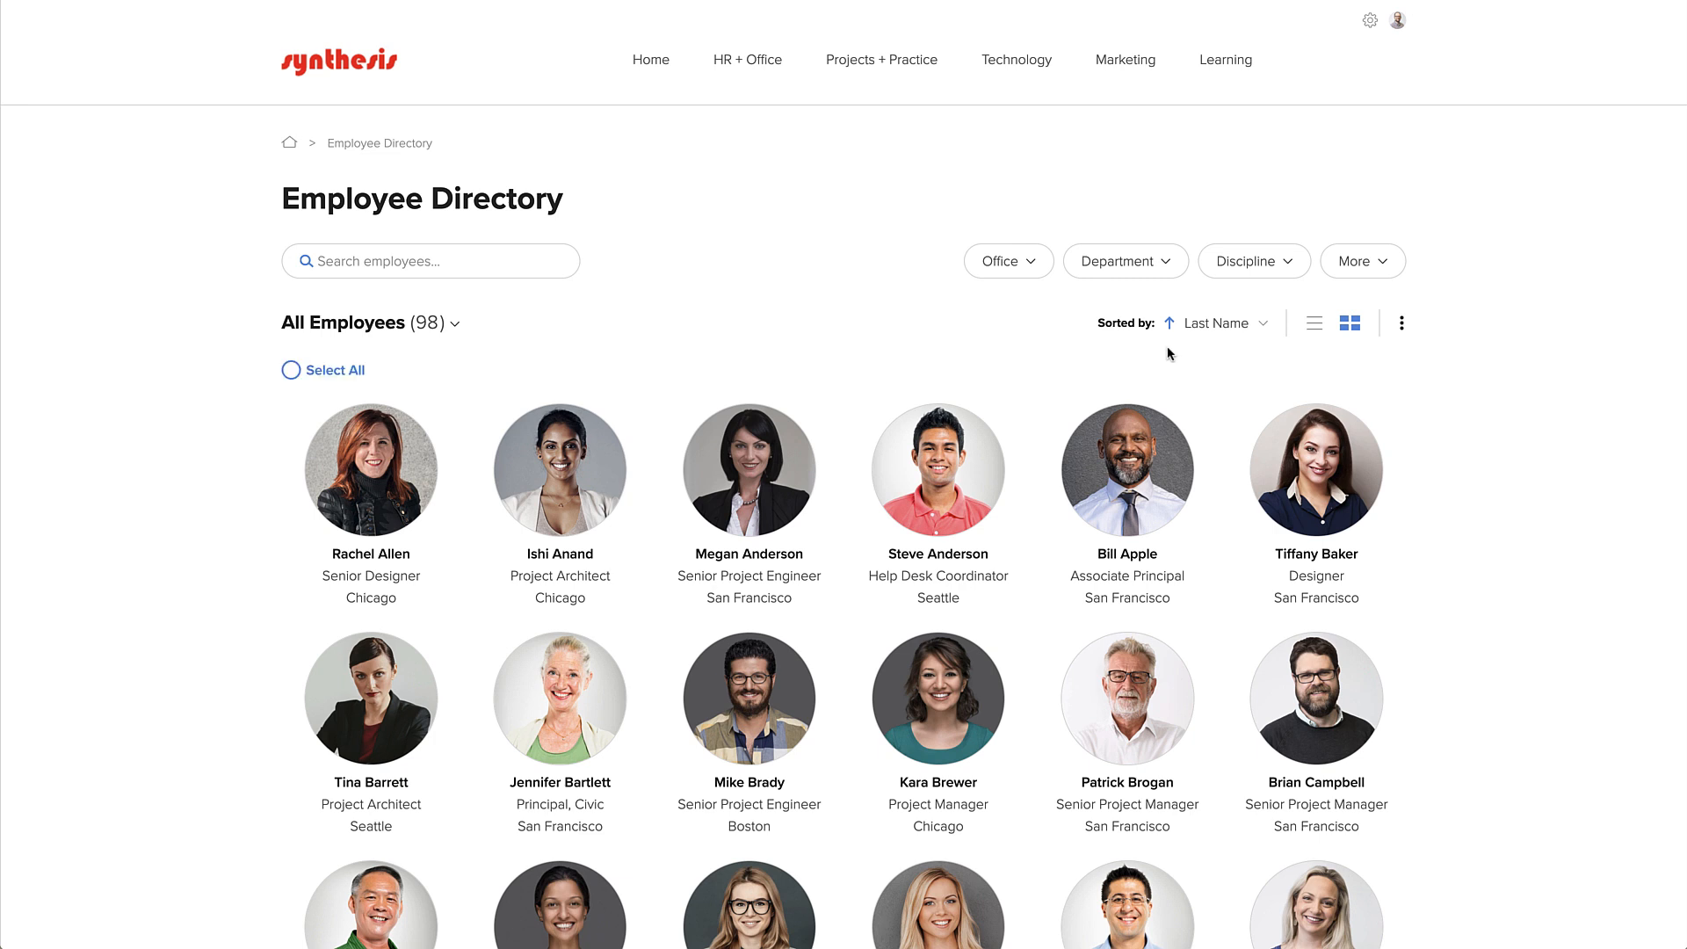
pyautogui.click(1316, 325)
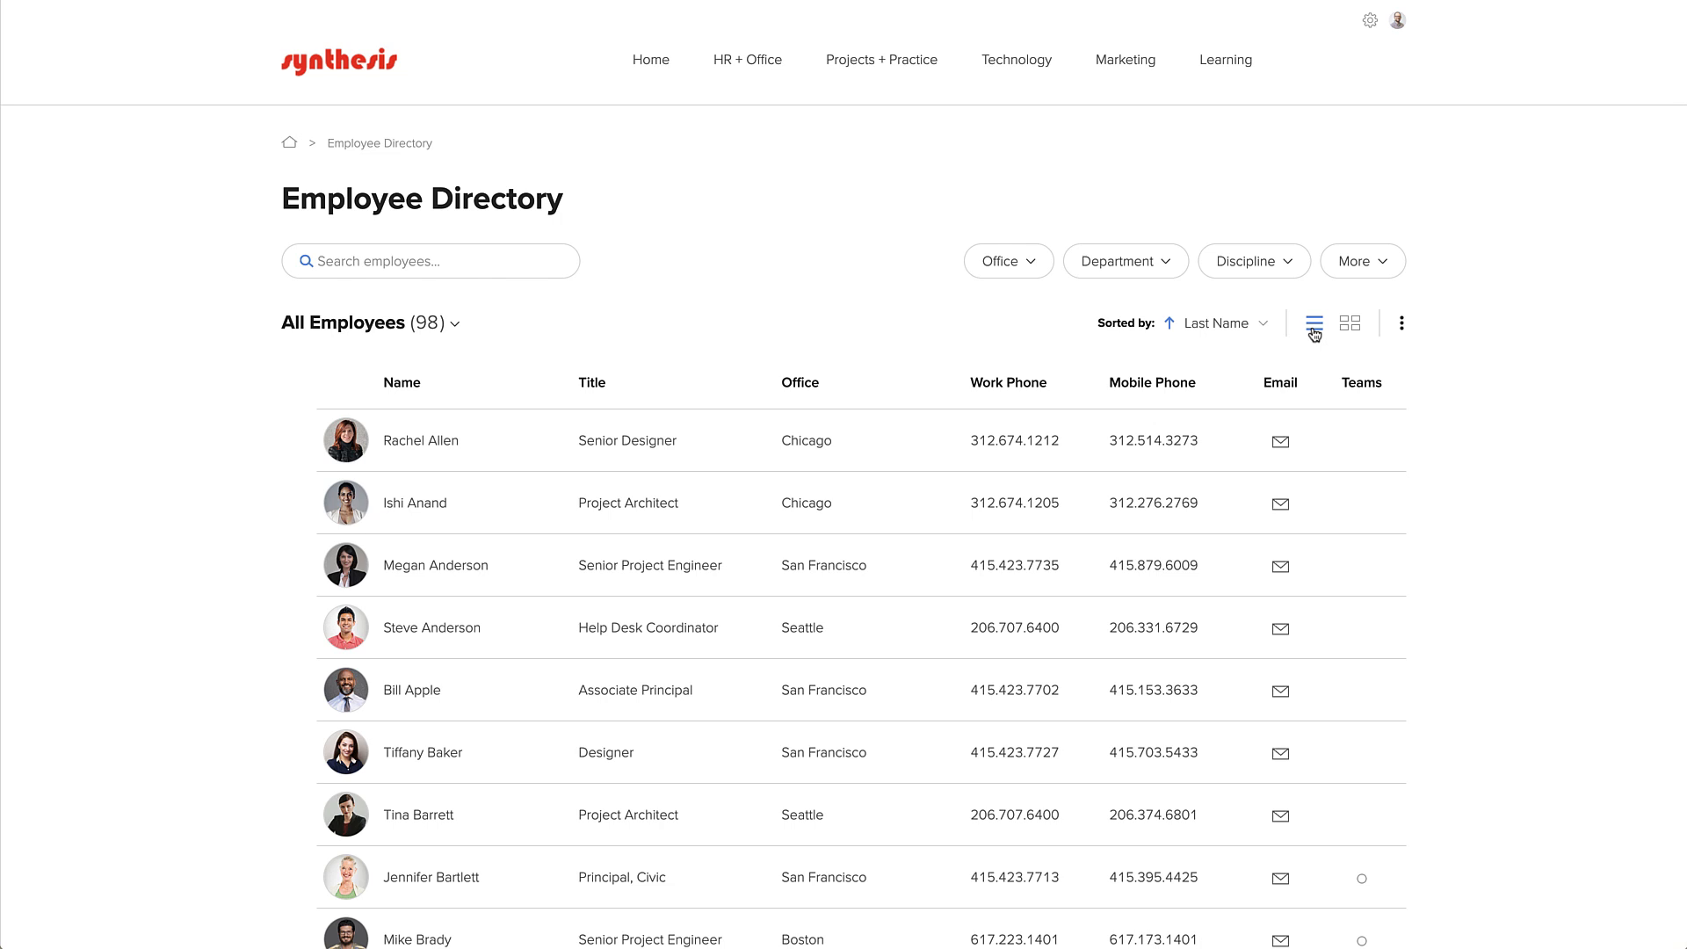
pyautogui.click(483, 263)
pyautogui.write('project manager')
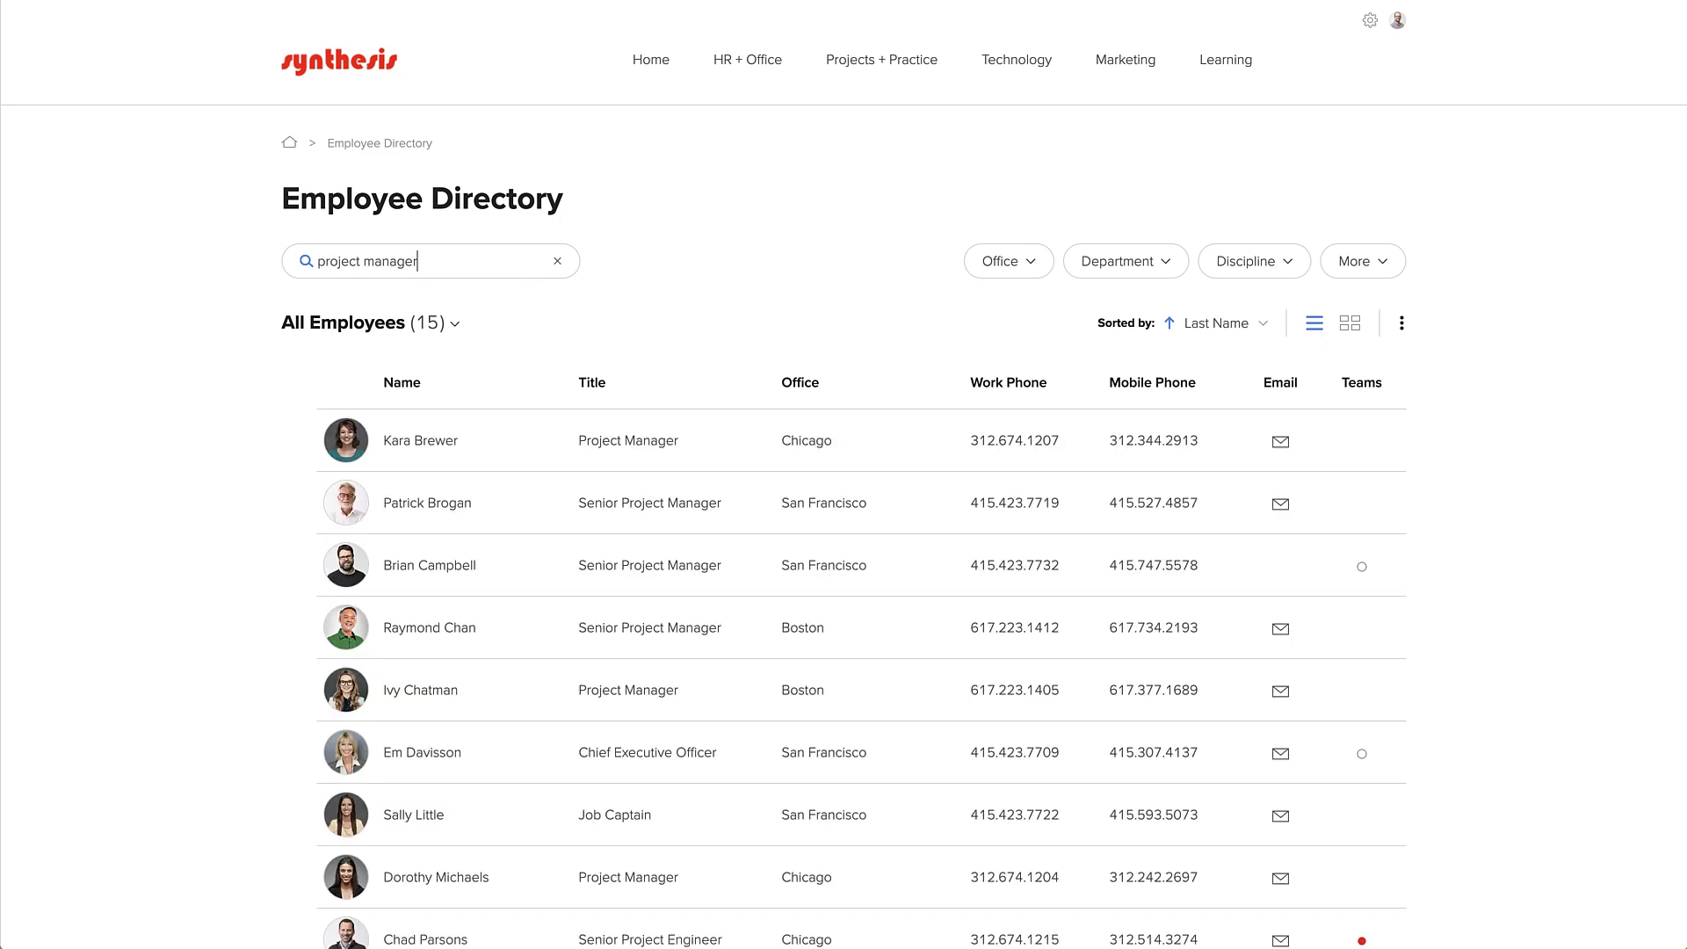
# Select all employees in the search results and open their profile data for bulk editing
pyautogui.click(299, 440)
pyautogui.click(300, 503)
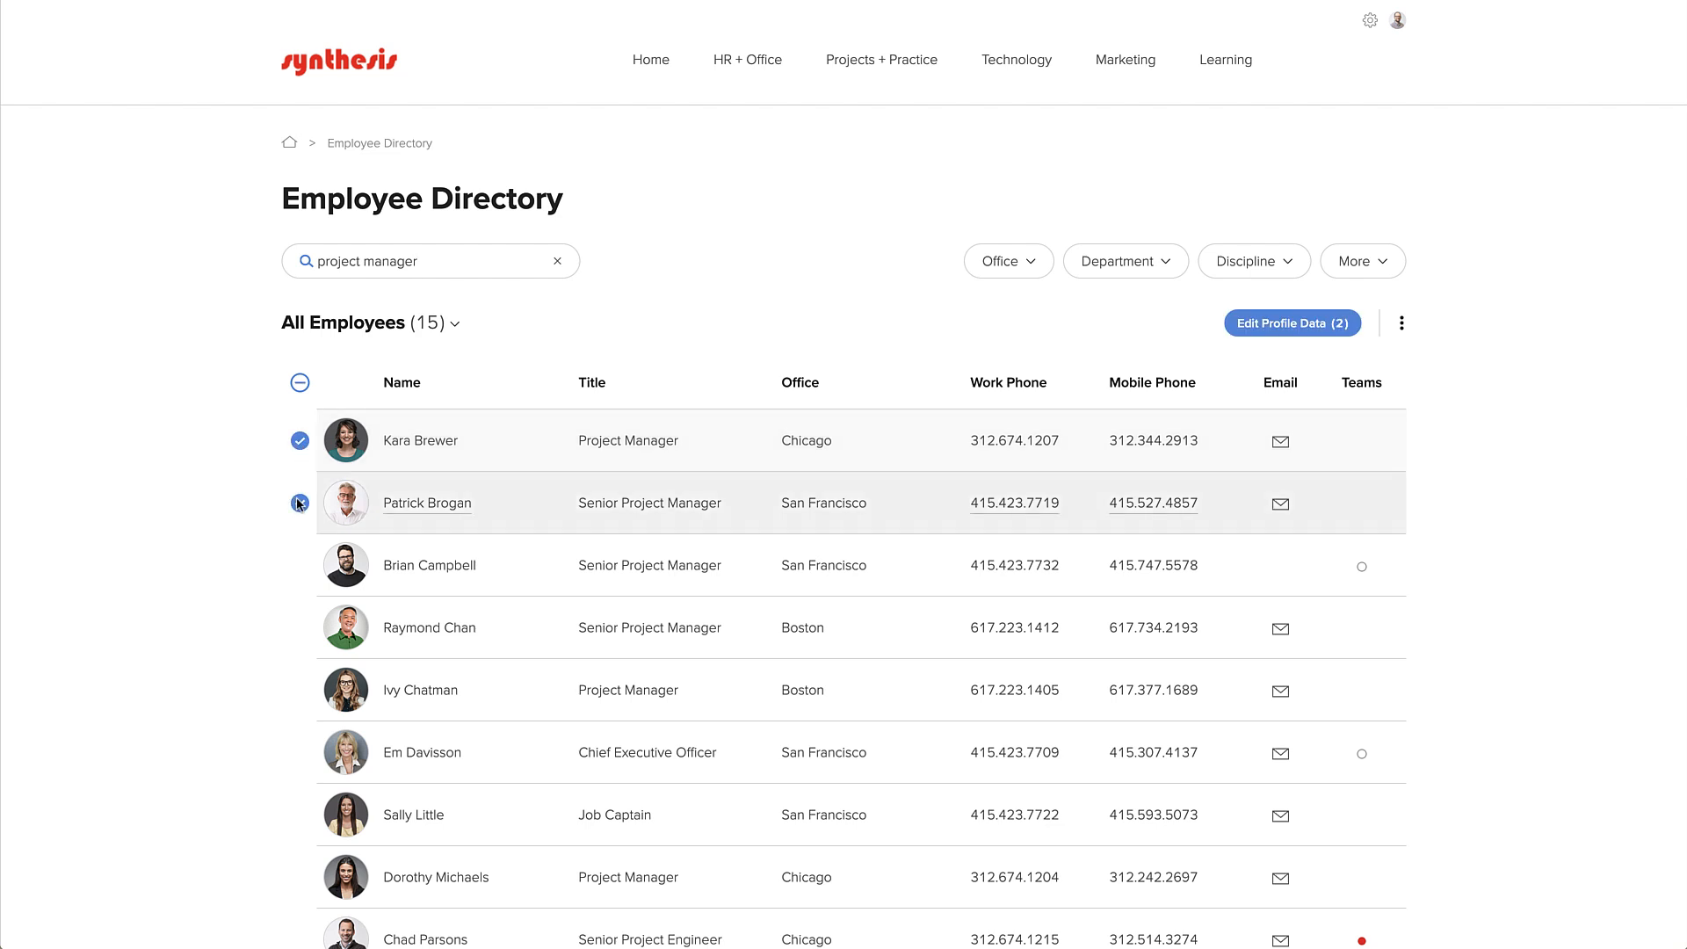
pyautogui.click(300, 565)
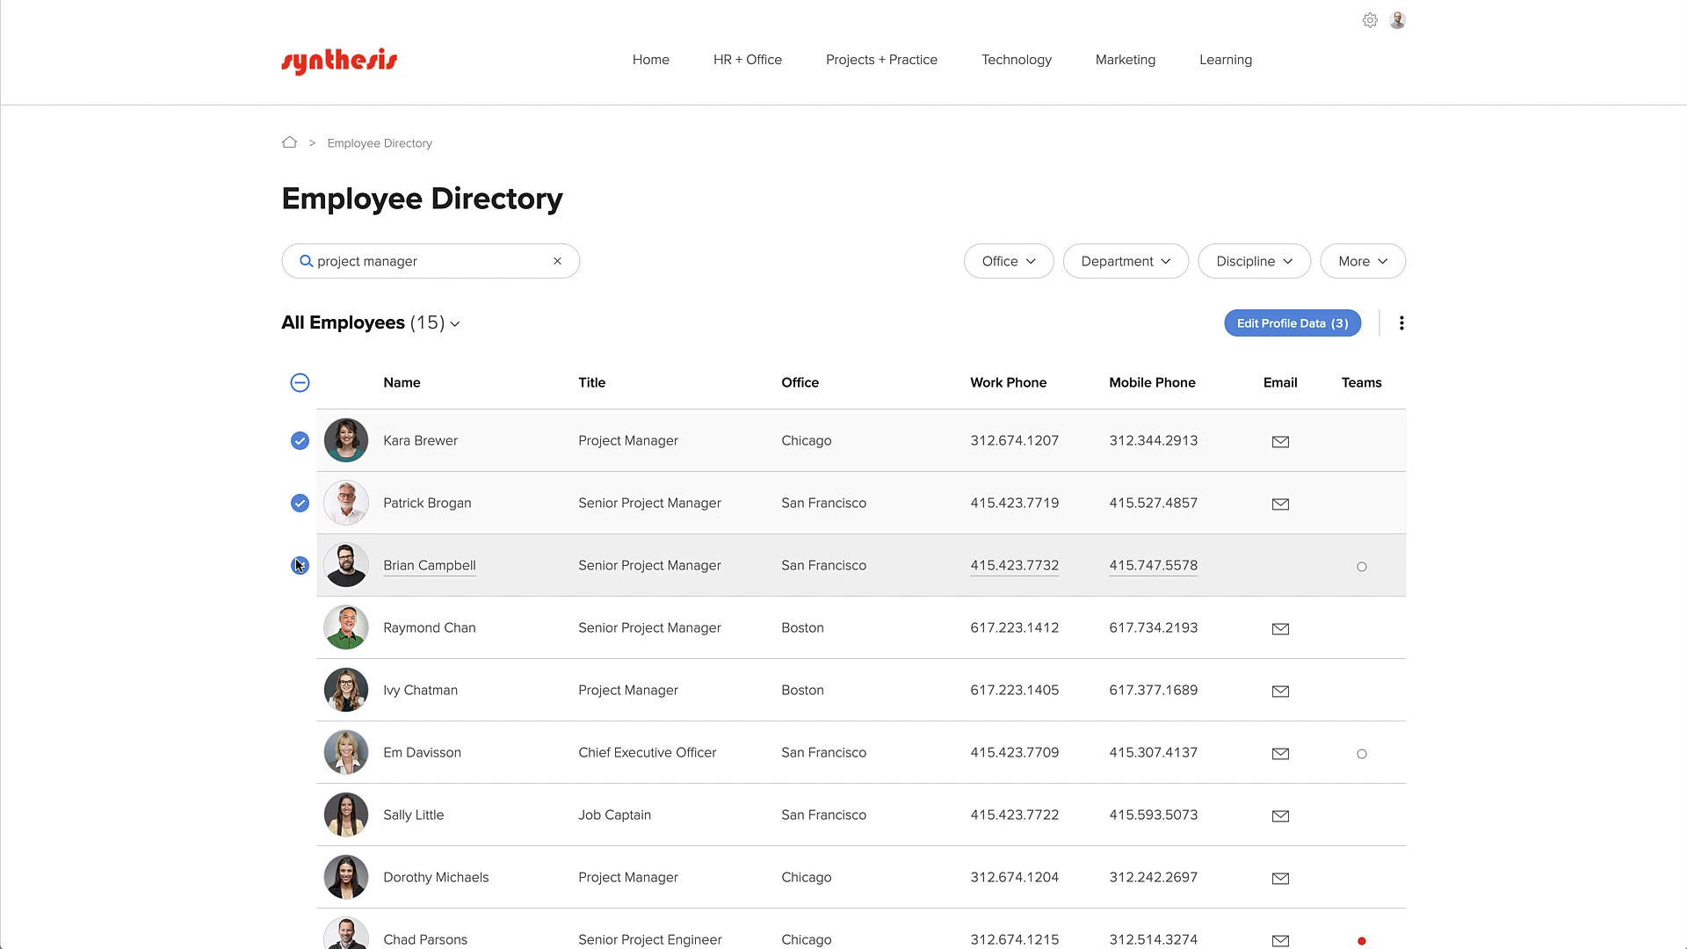
pyautogui.click(300, 382)
pyautogui.click(305, 425)
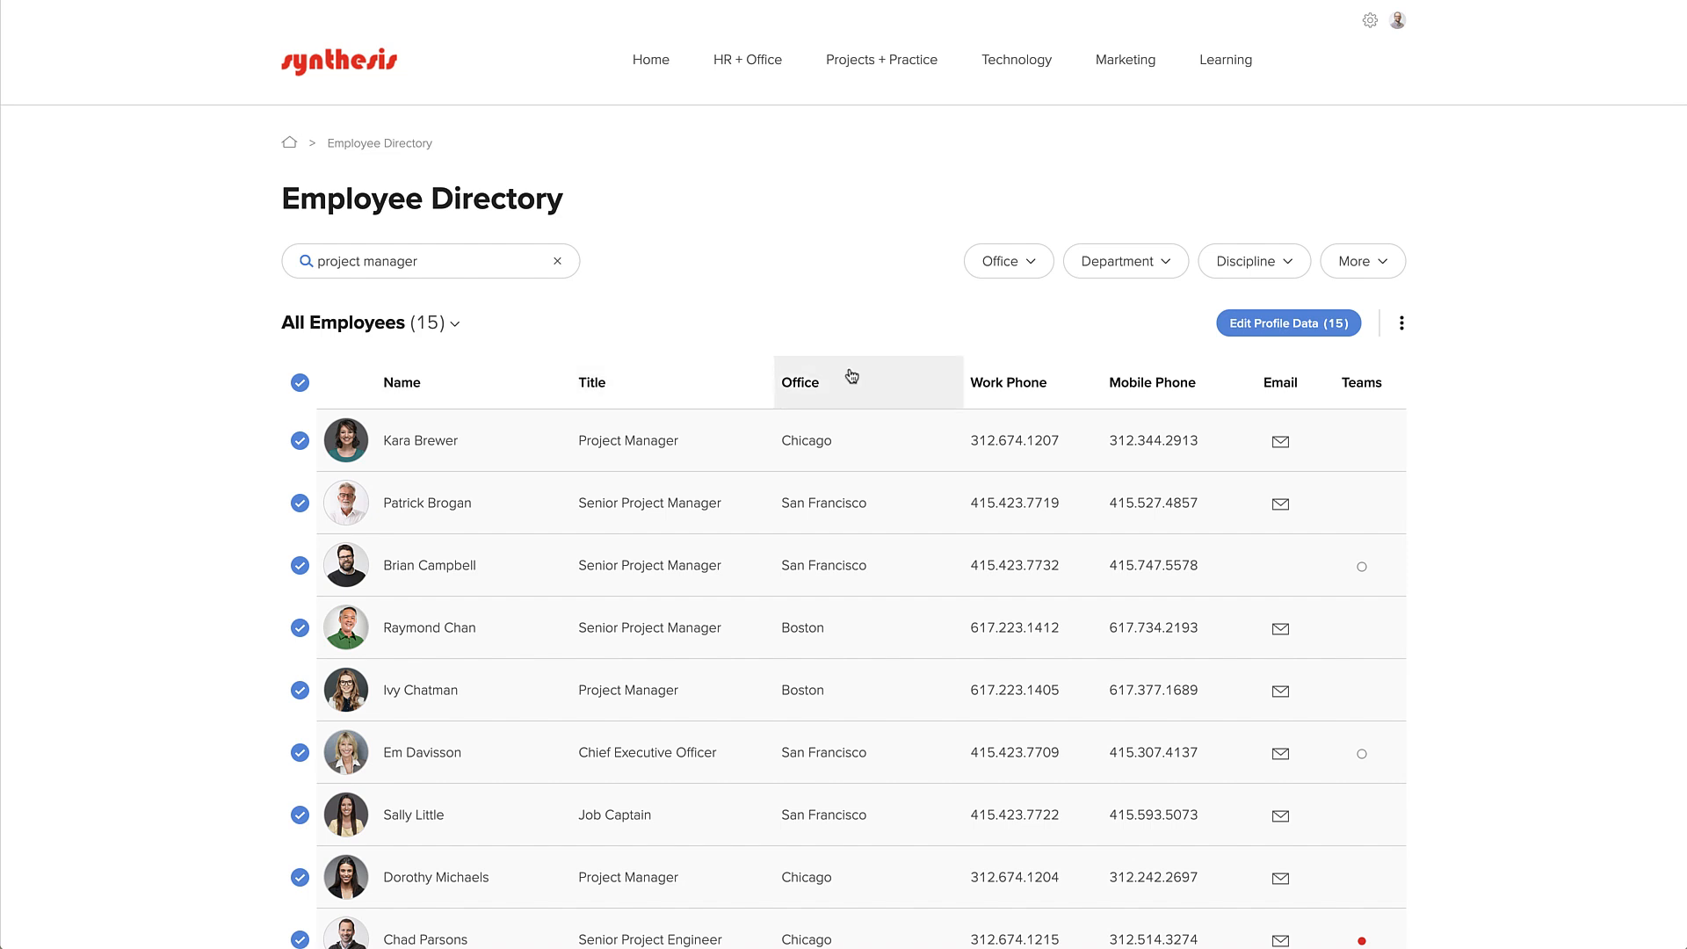
pyautogui.click(1290, 324)
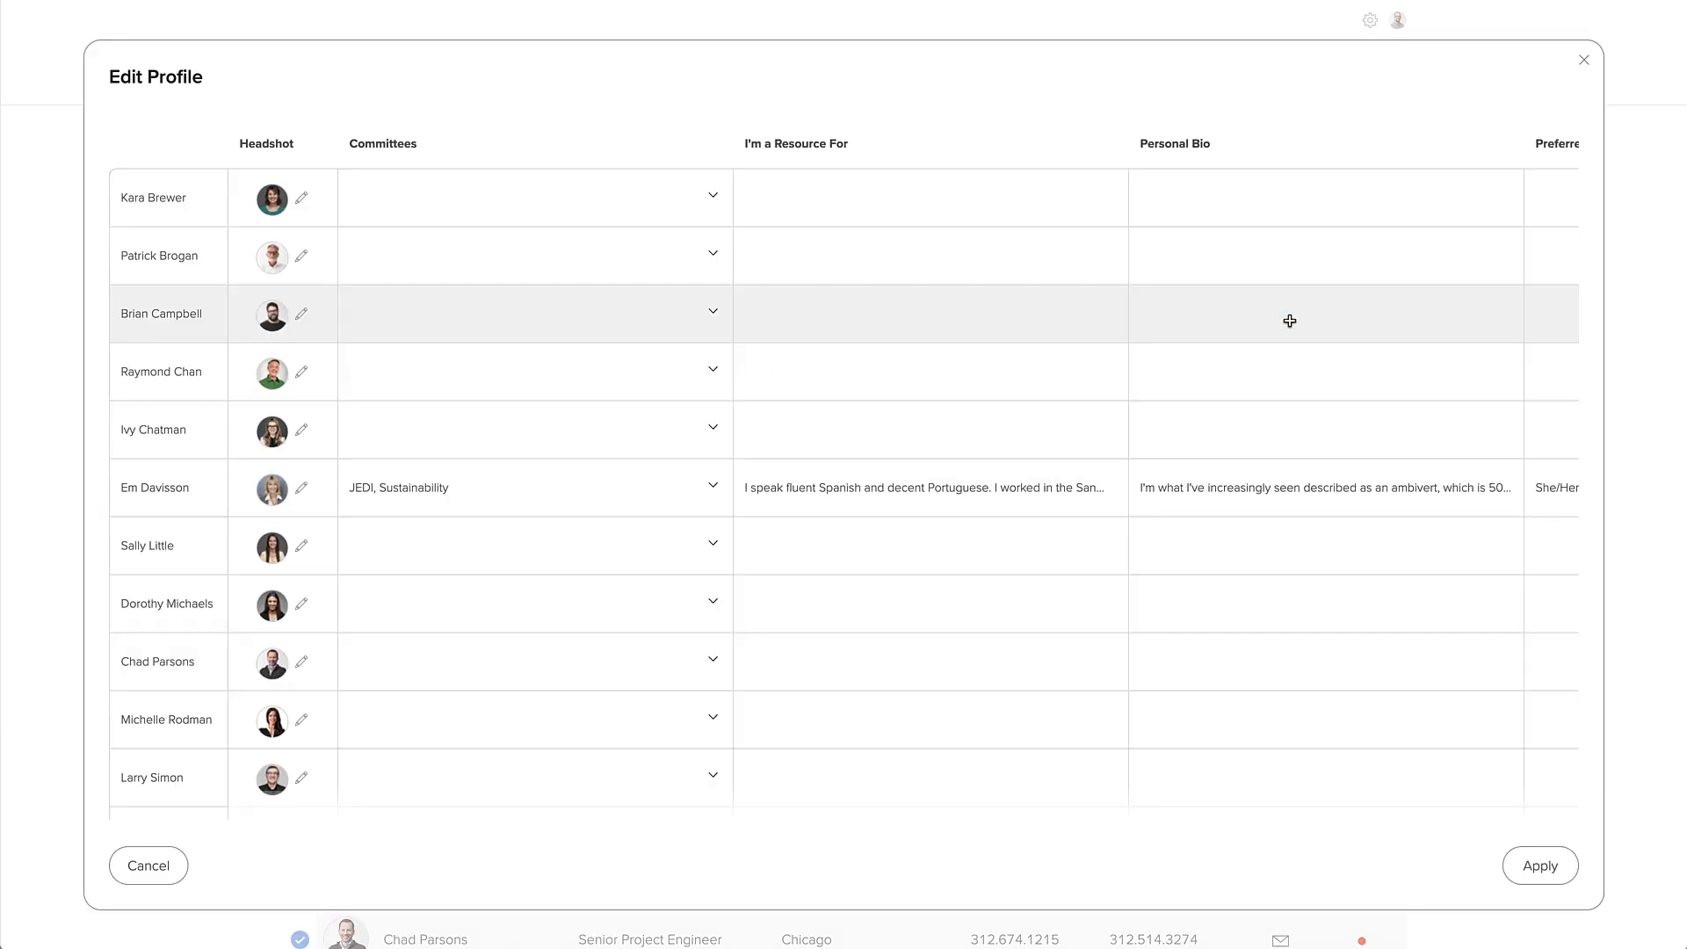
# Set Committees to Project Management for the first employee in the bulk edit table and fill it down through the fifth employee
pyautogui.hscroll(4, 1215, 310)
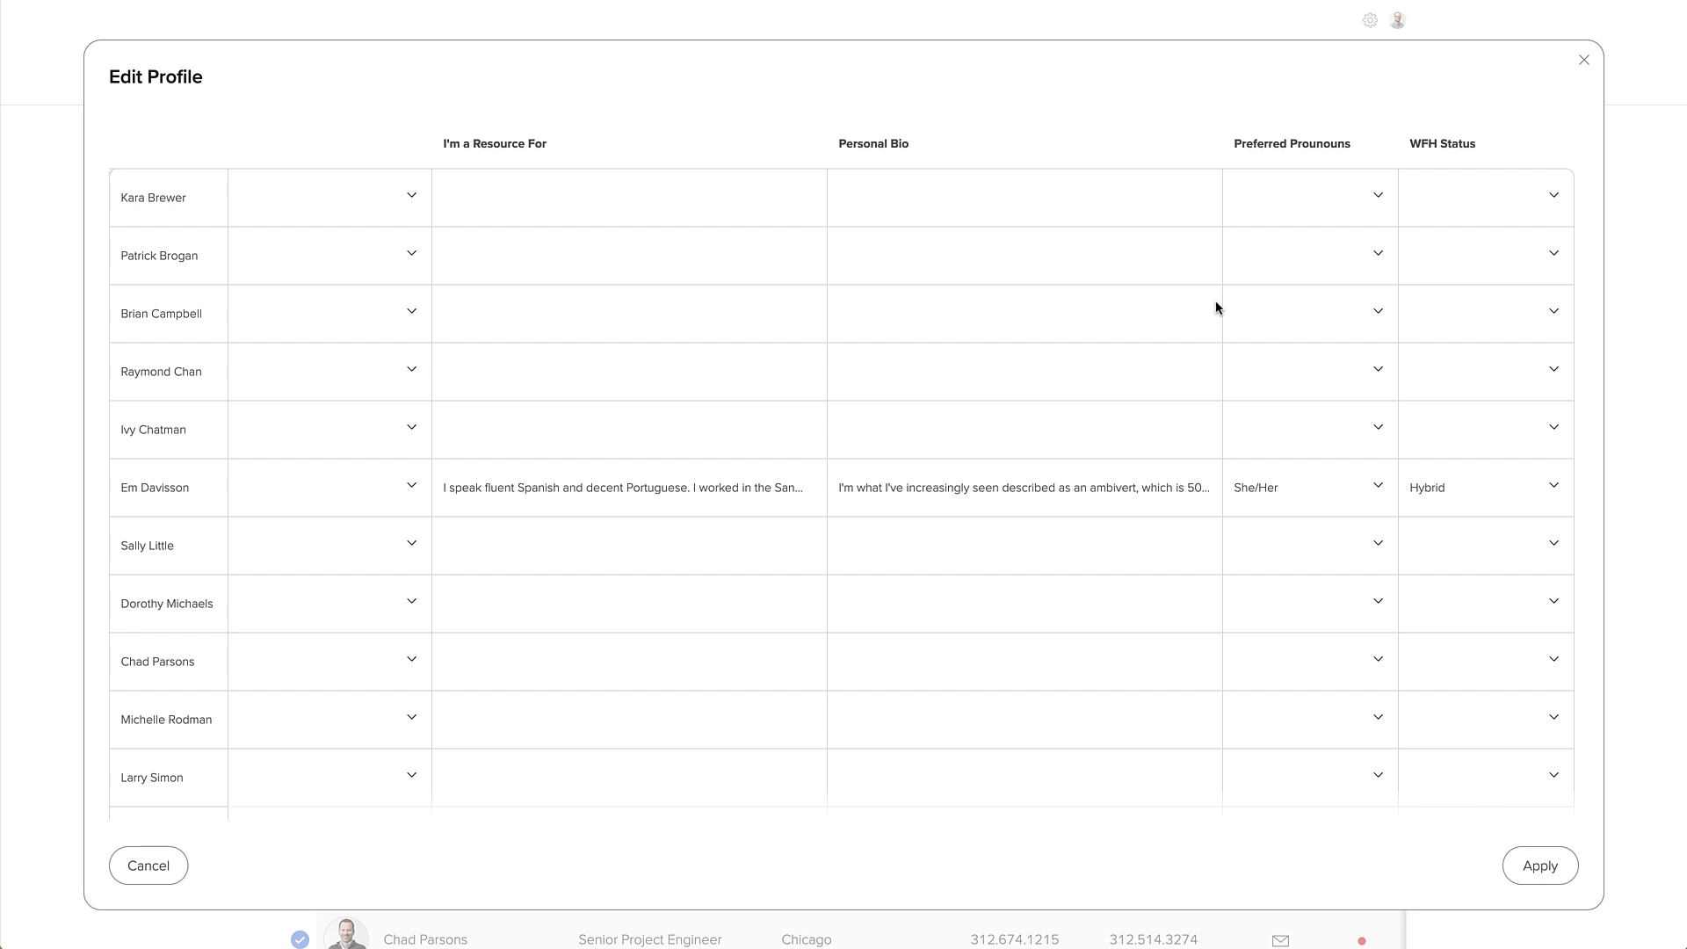
pyautogui.hscroll(-4, 1217, 307)
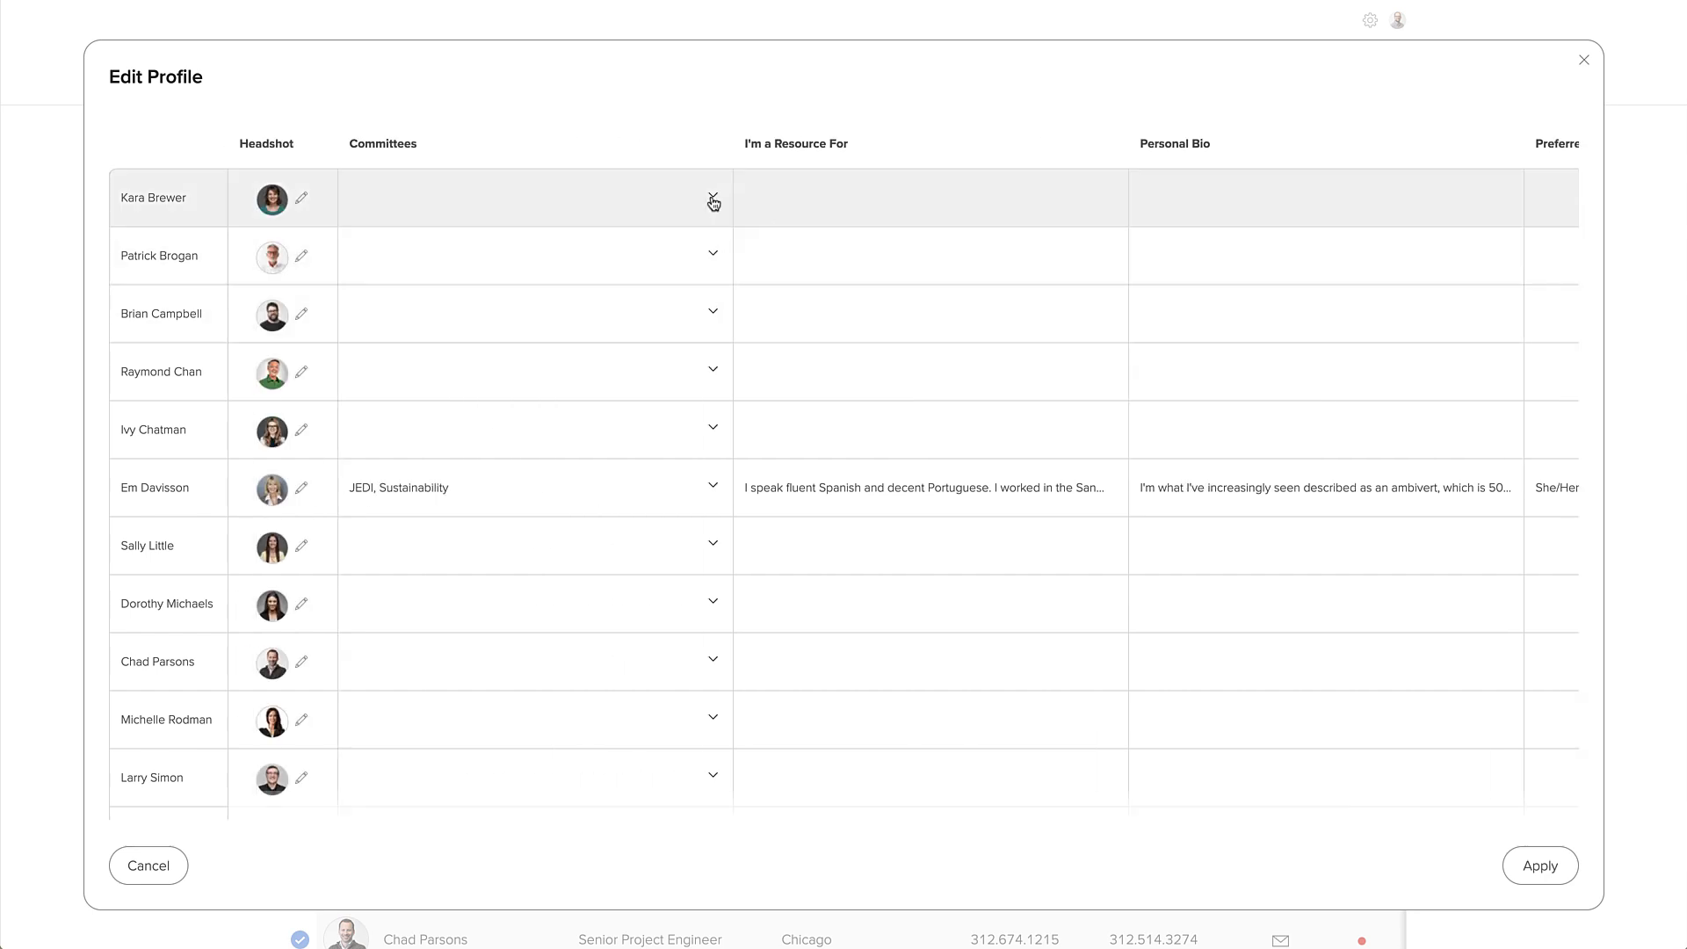
pyautogui.click(714, 203)
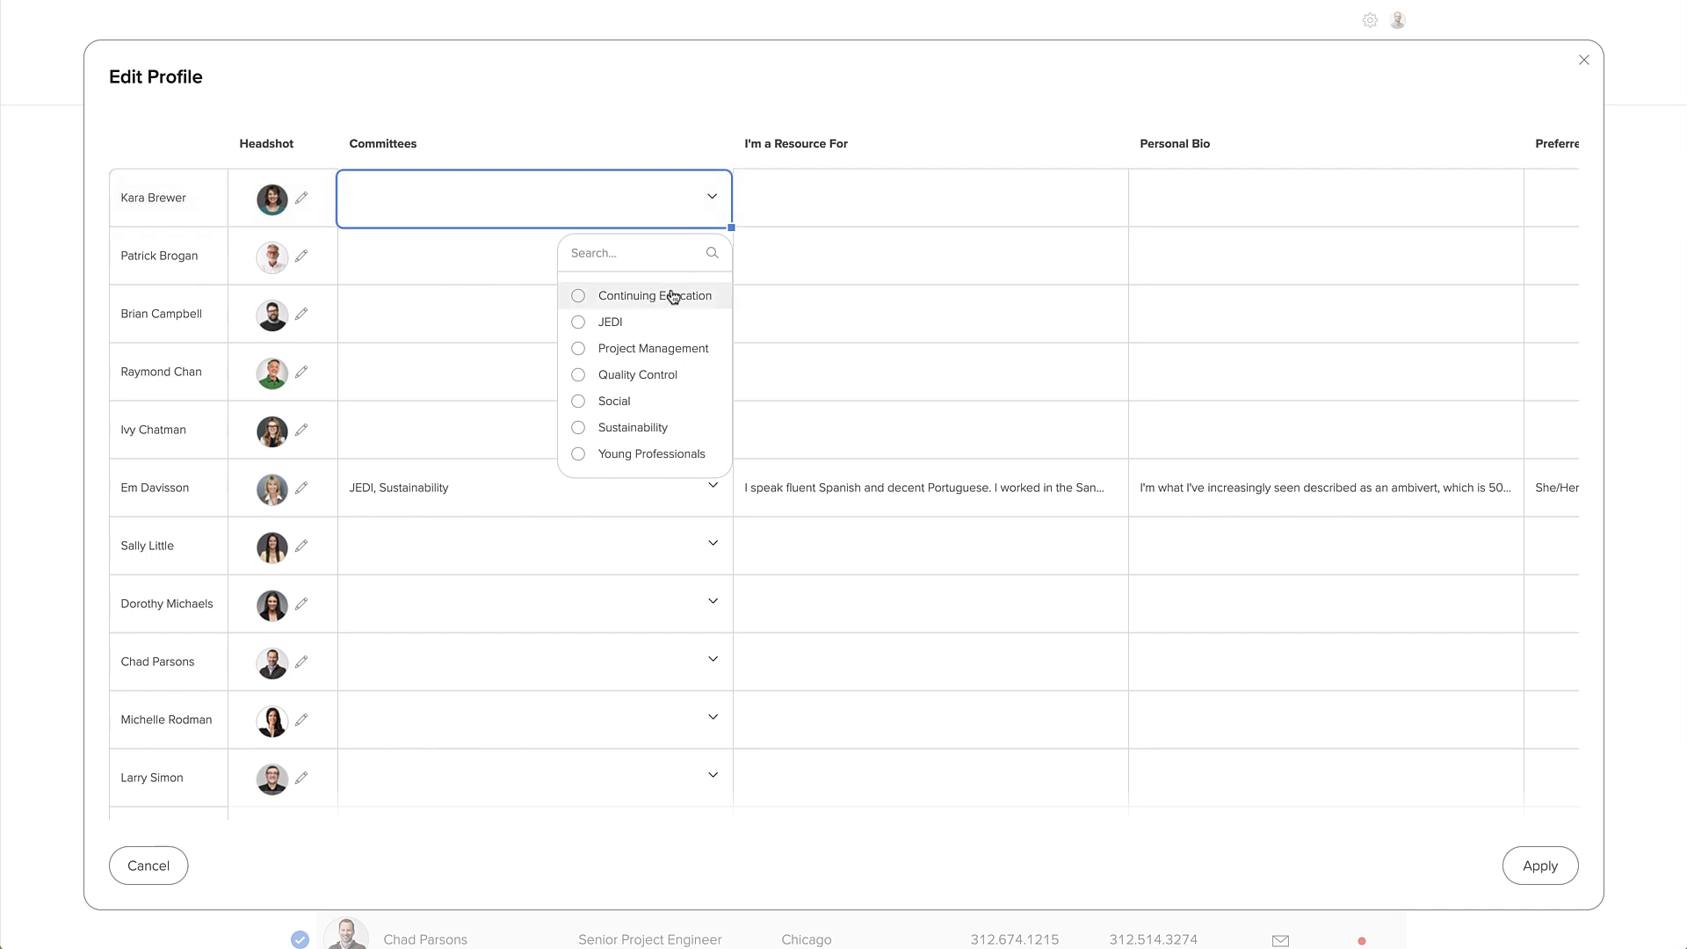
pyautogui.click(656, 349)
pyautogui.click(681, 212)
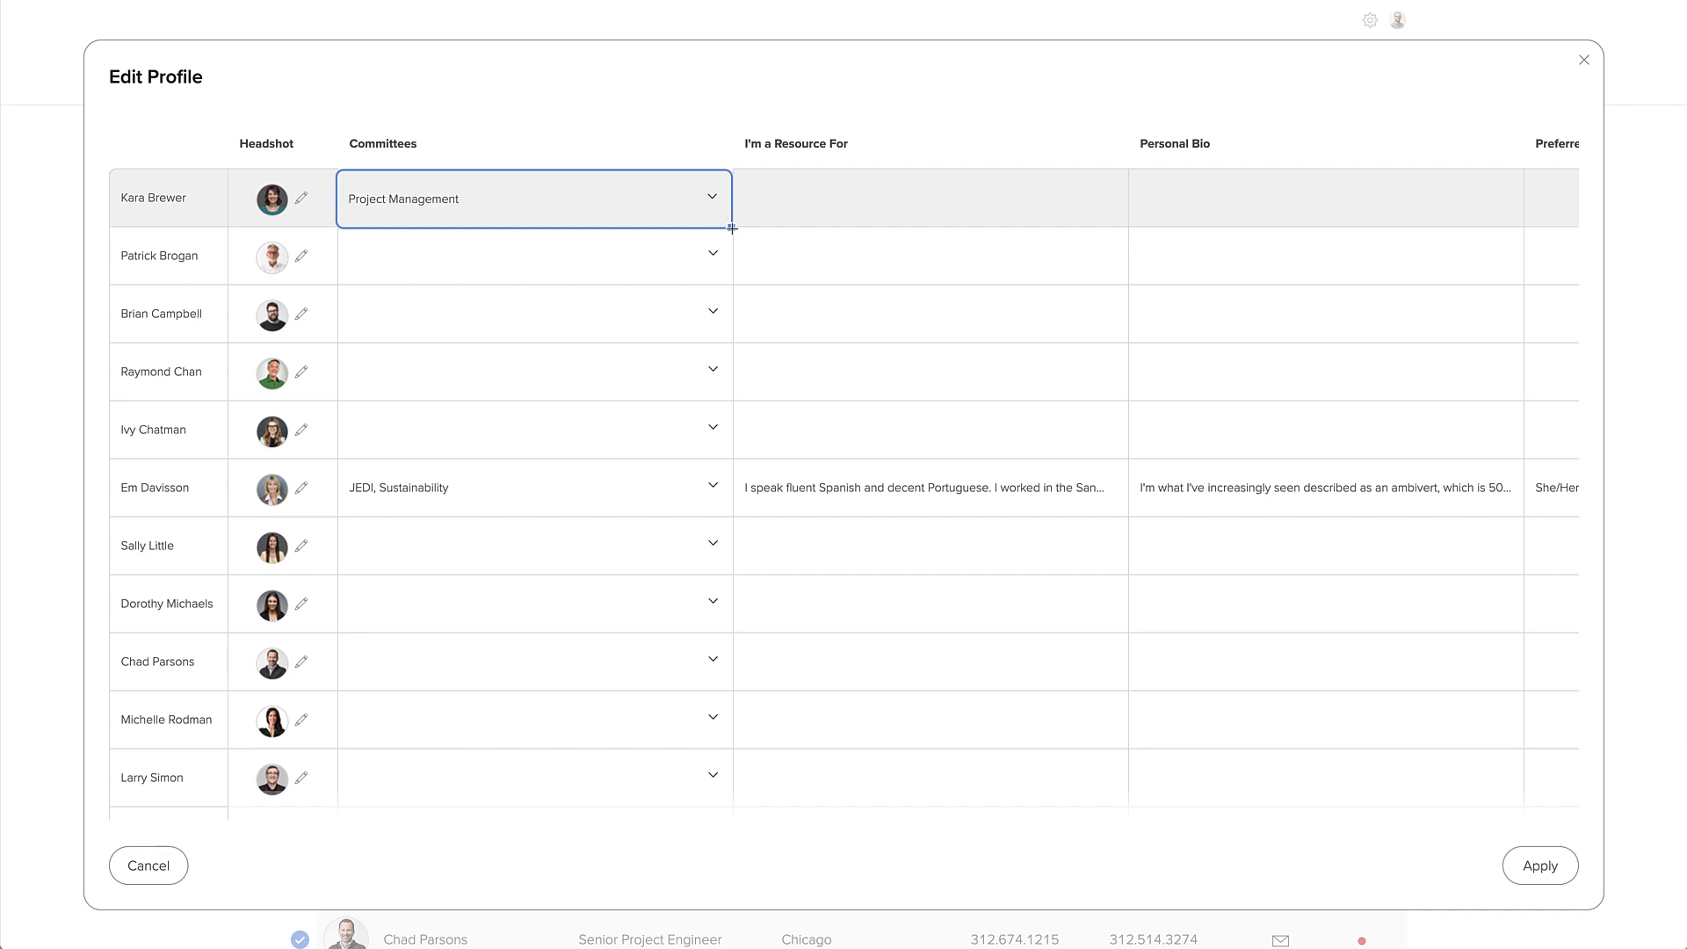
pyautogui.moveTo(732, 228); pyautogui.dragTo(707, 409)
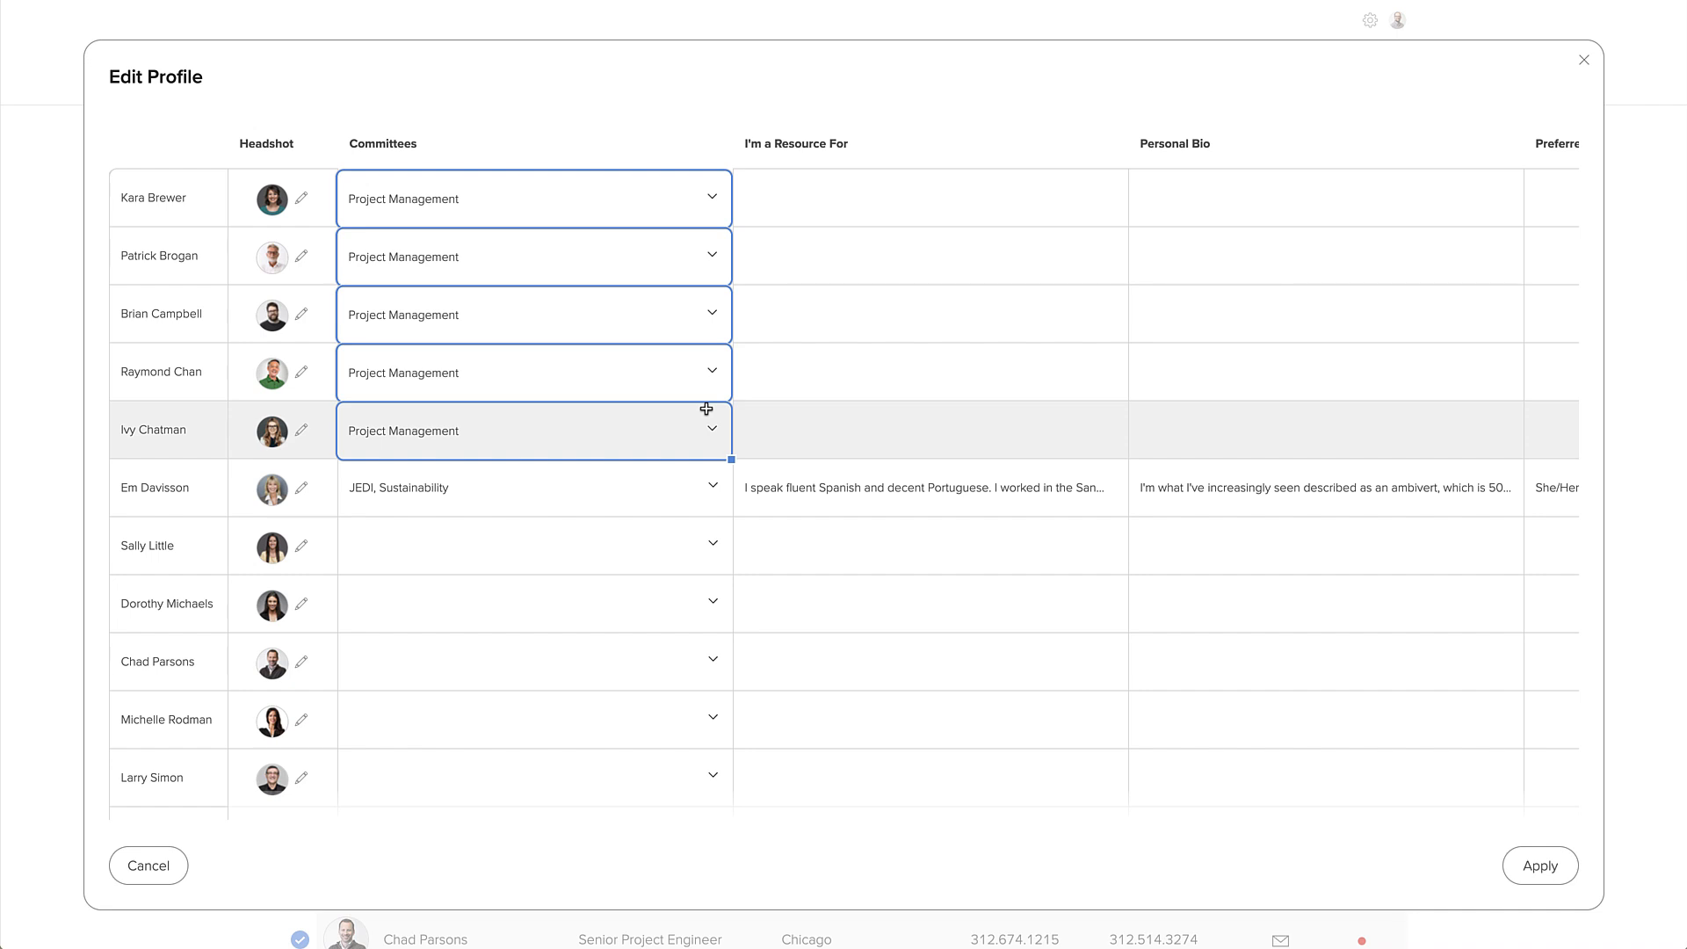
# Add Project Management to the committees of the employee who already has JEDI and Sustainability
pyautogui.click(712, 488)
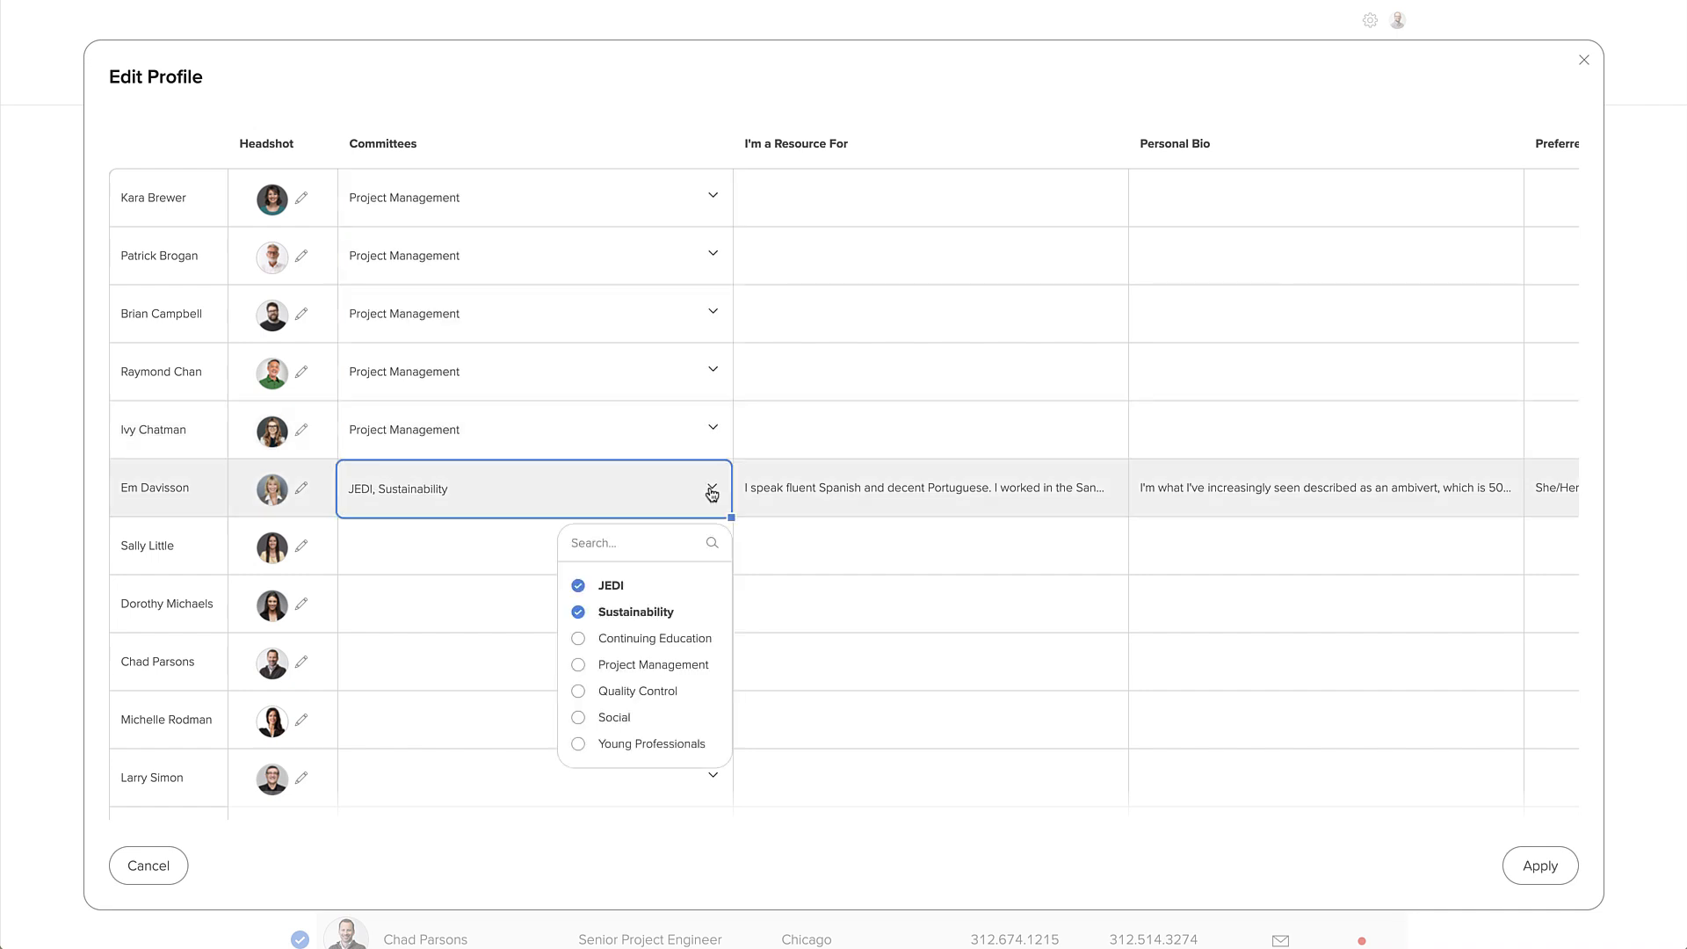
pyautogui.click(665, 668)
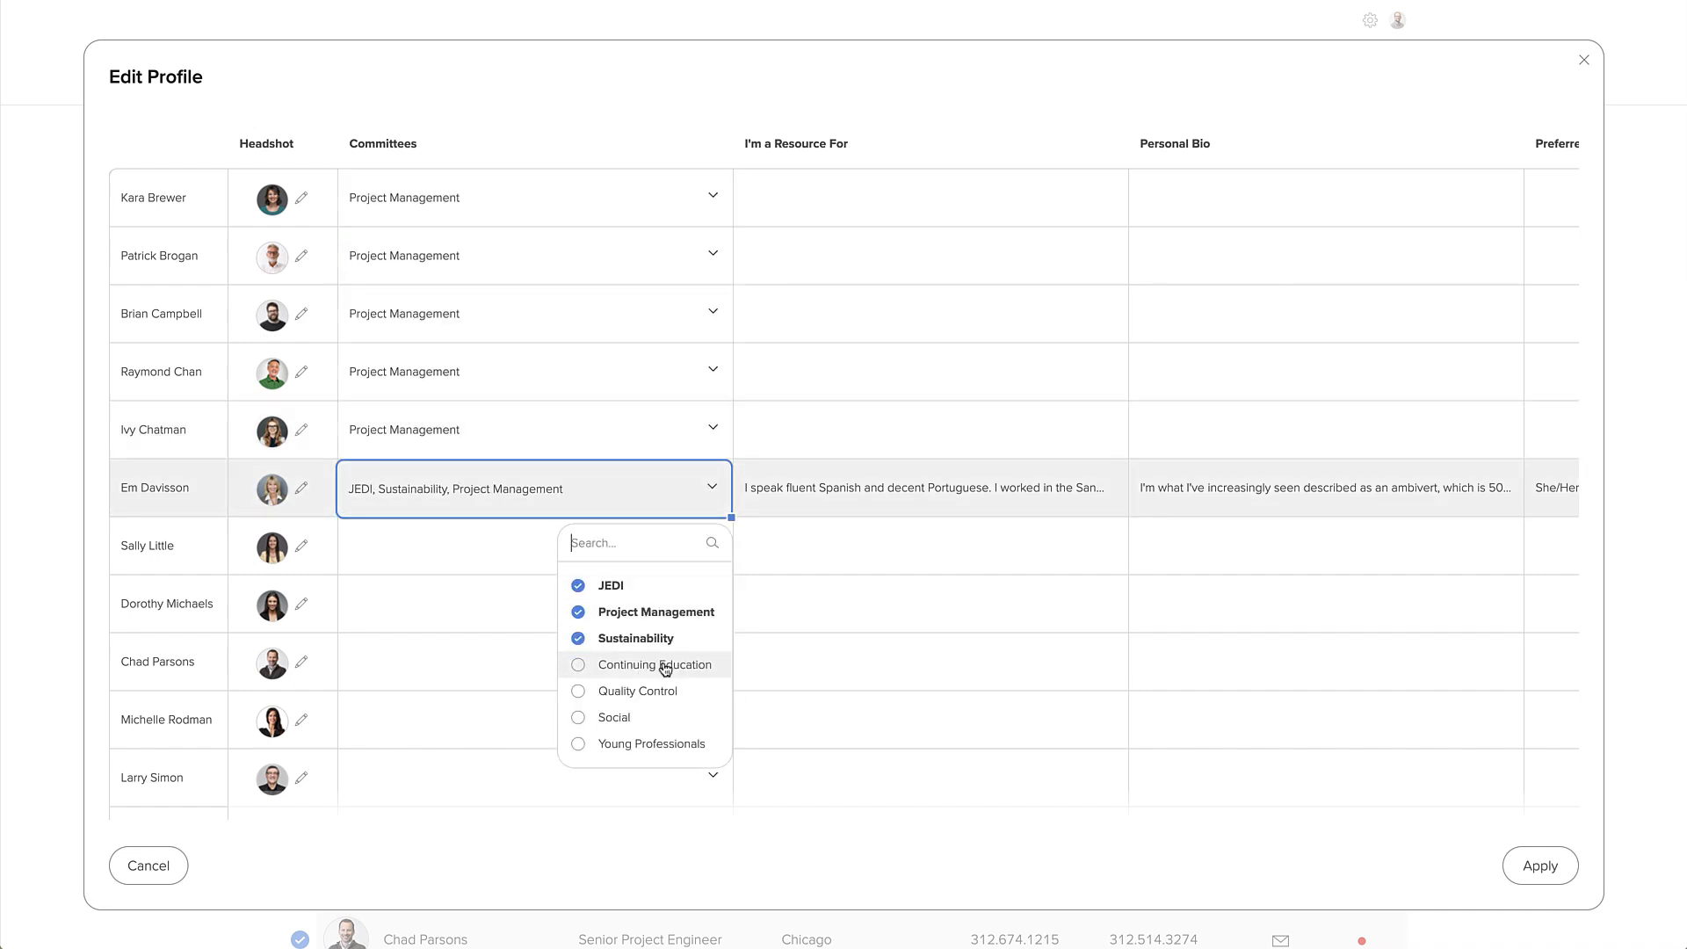
pyautogui.click(668, 506)
# Set Committees to Project Management for the seventh employee, fill it down to all remaining employees, and apply the bulk edit
pyautogui.click(635, 556)
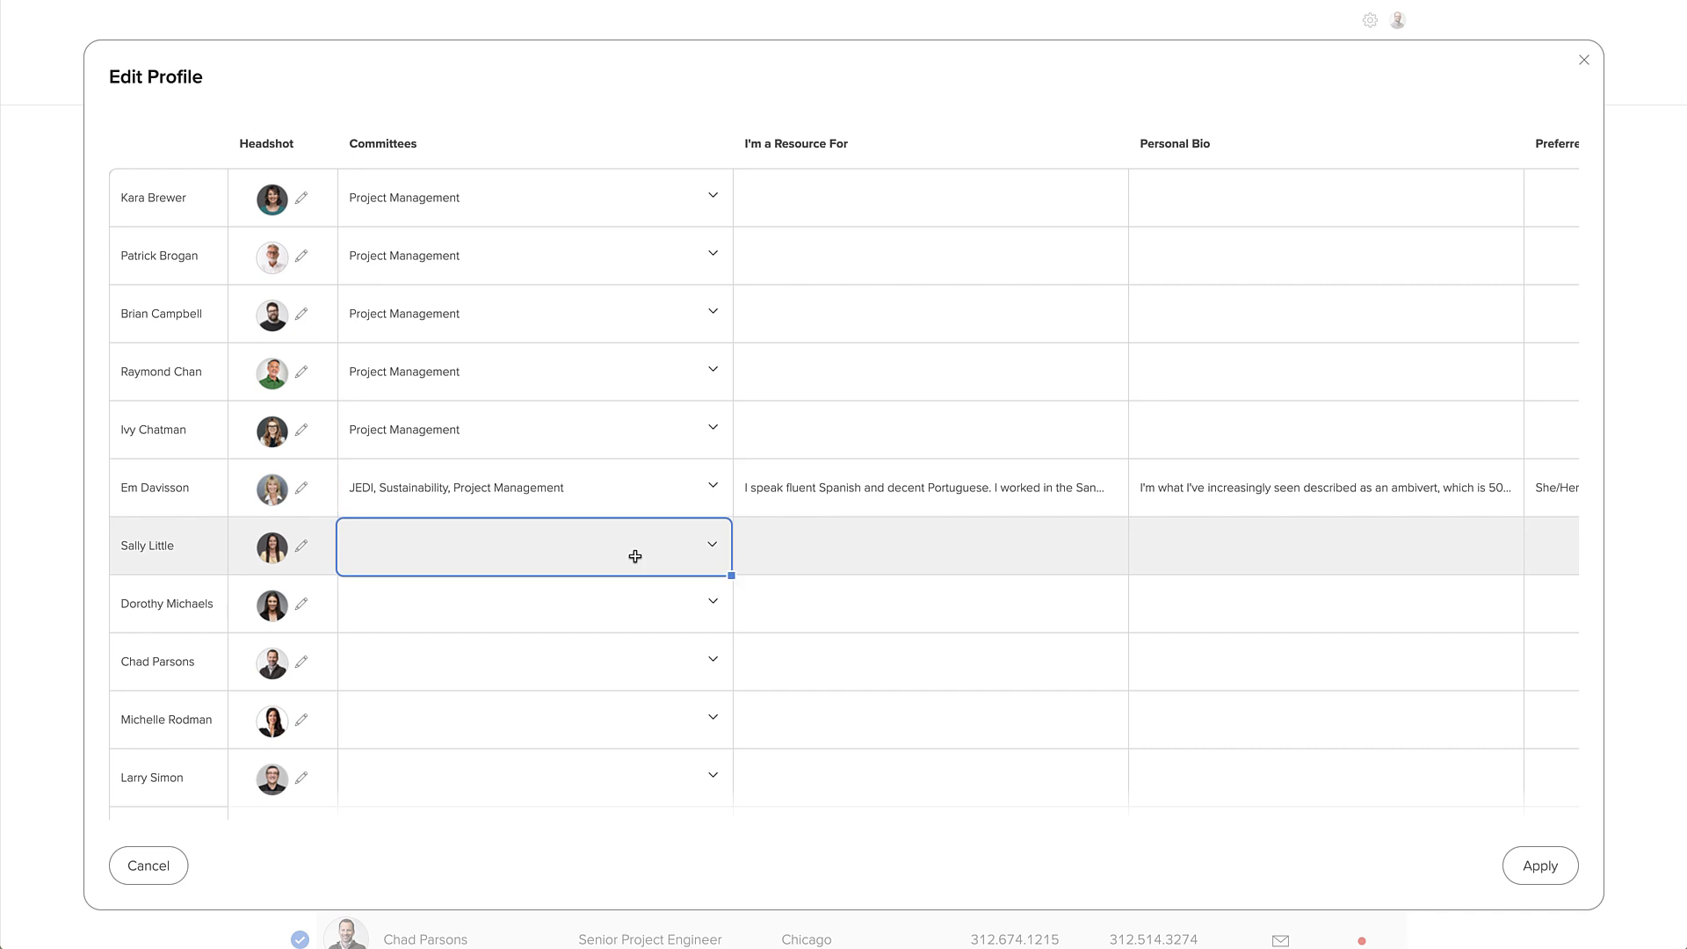
pyautogui.click(716, 550)
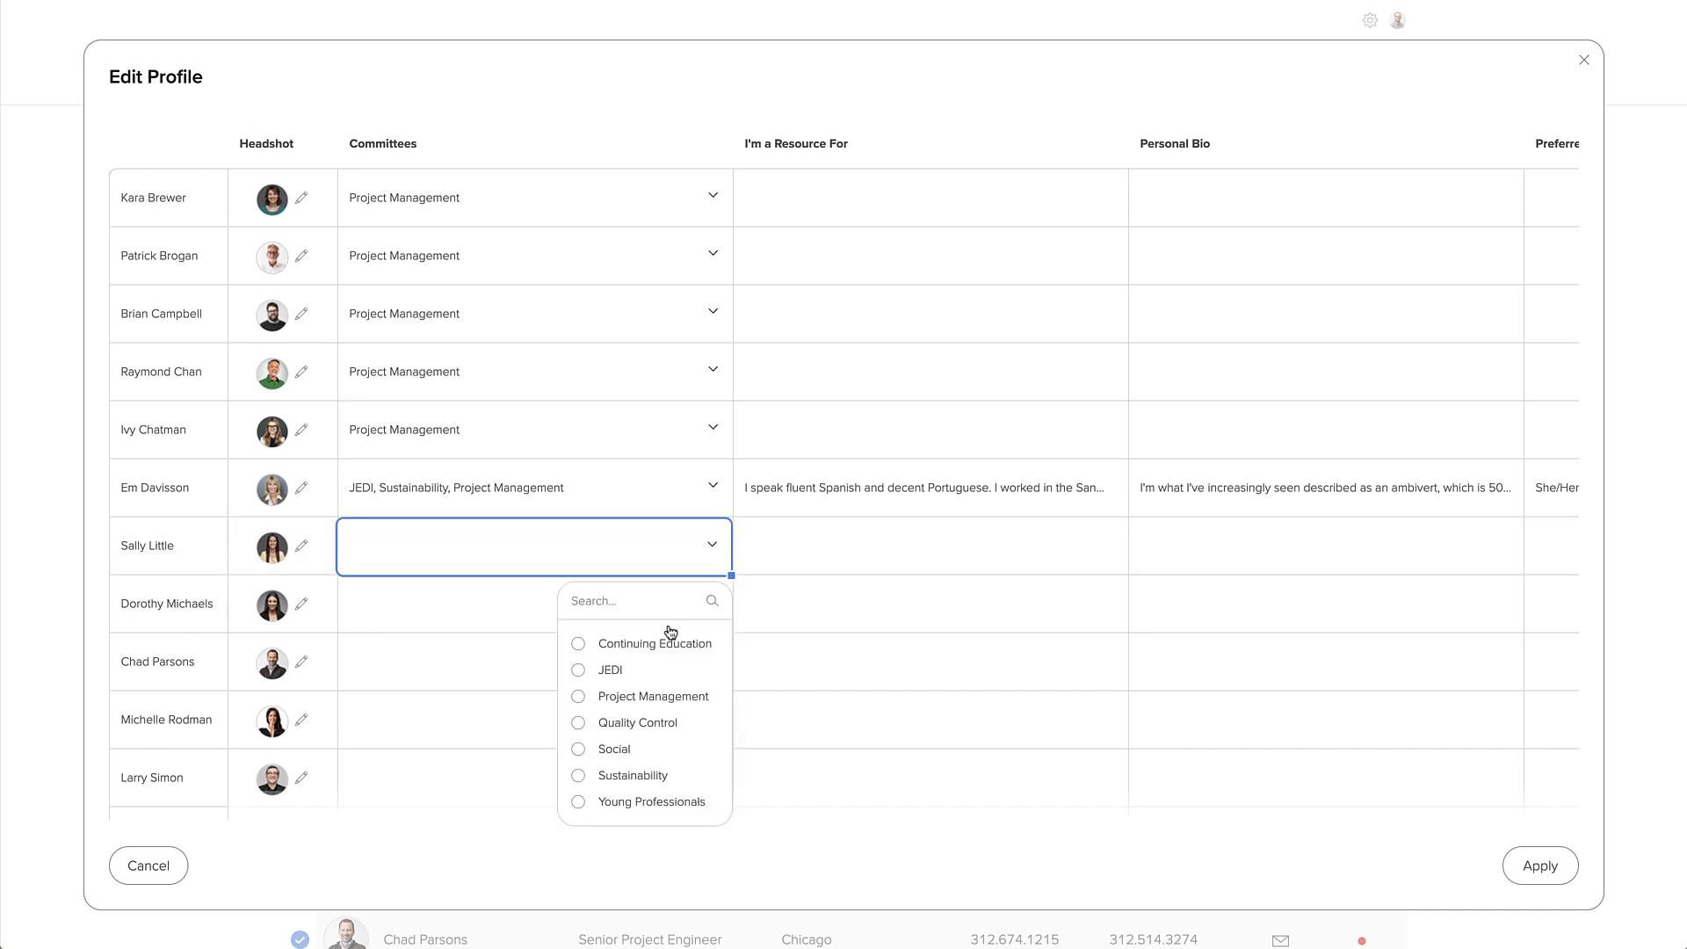
pyautogui.click(650, 696)
pyautogui.moveTo(643, 569); pyautogui.dragTo(713, 720)
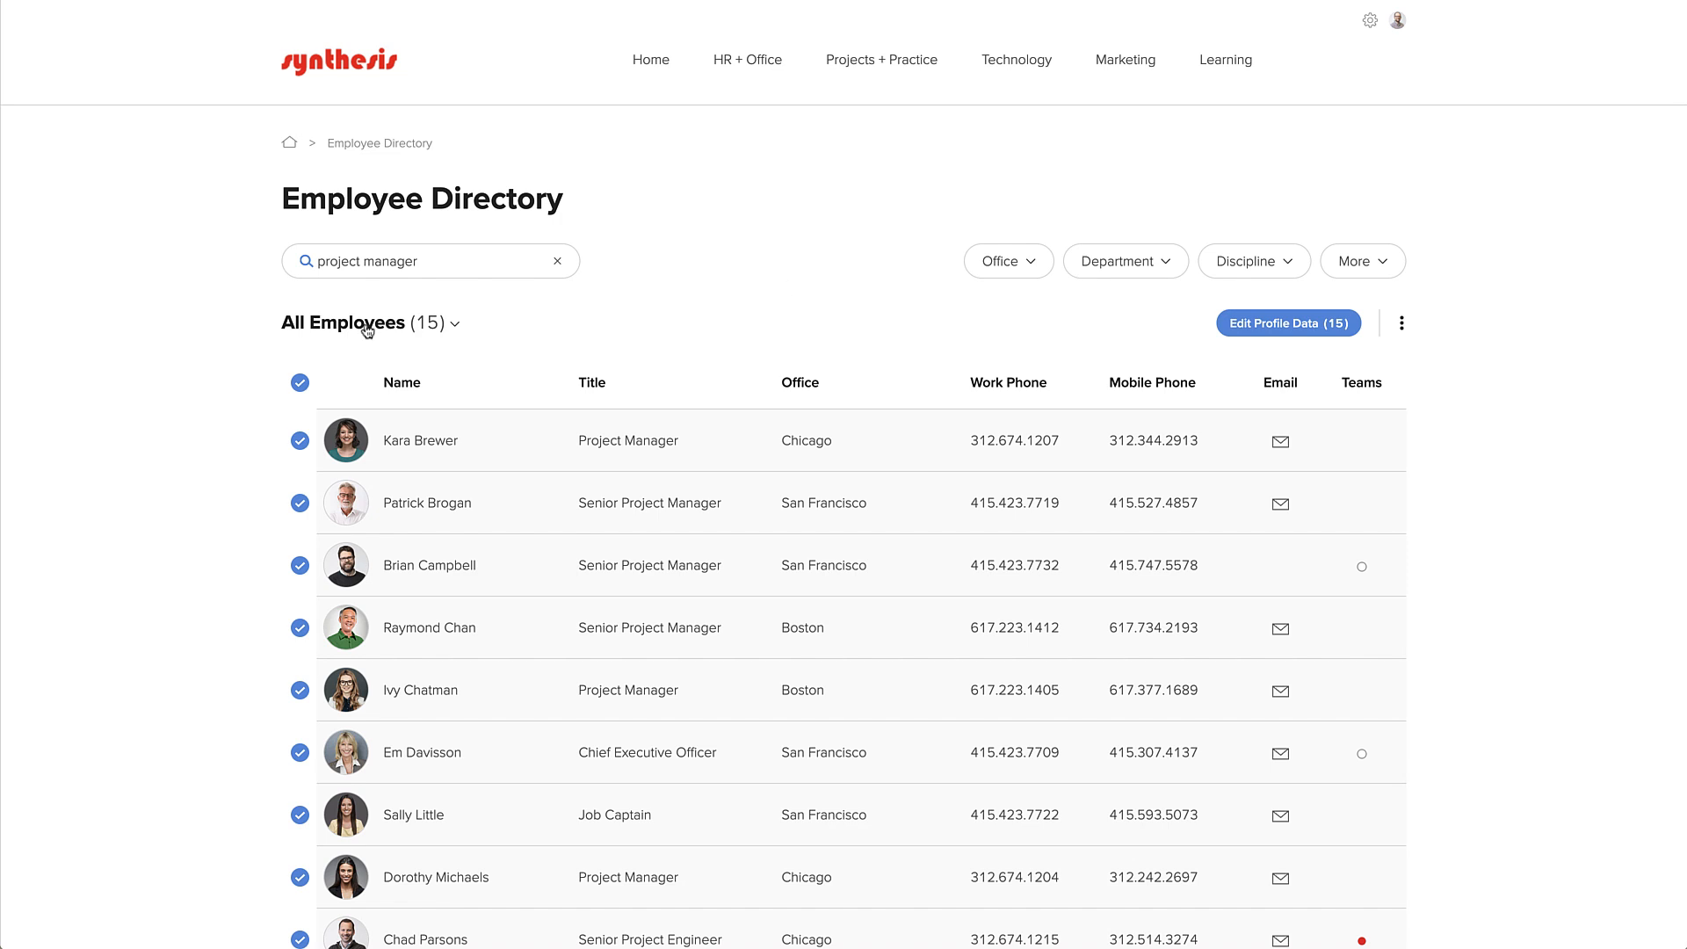
# Deselect all employees and clear the "project manager" search in the Employee Directory
pyautogui.click(300, 384)
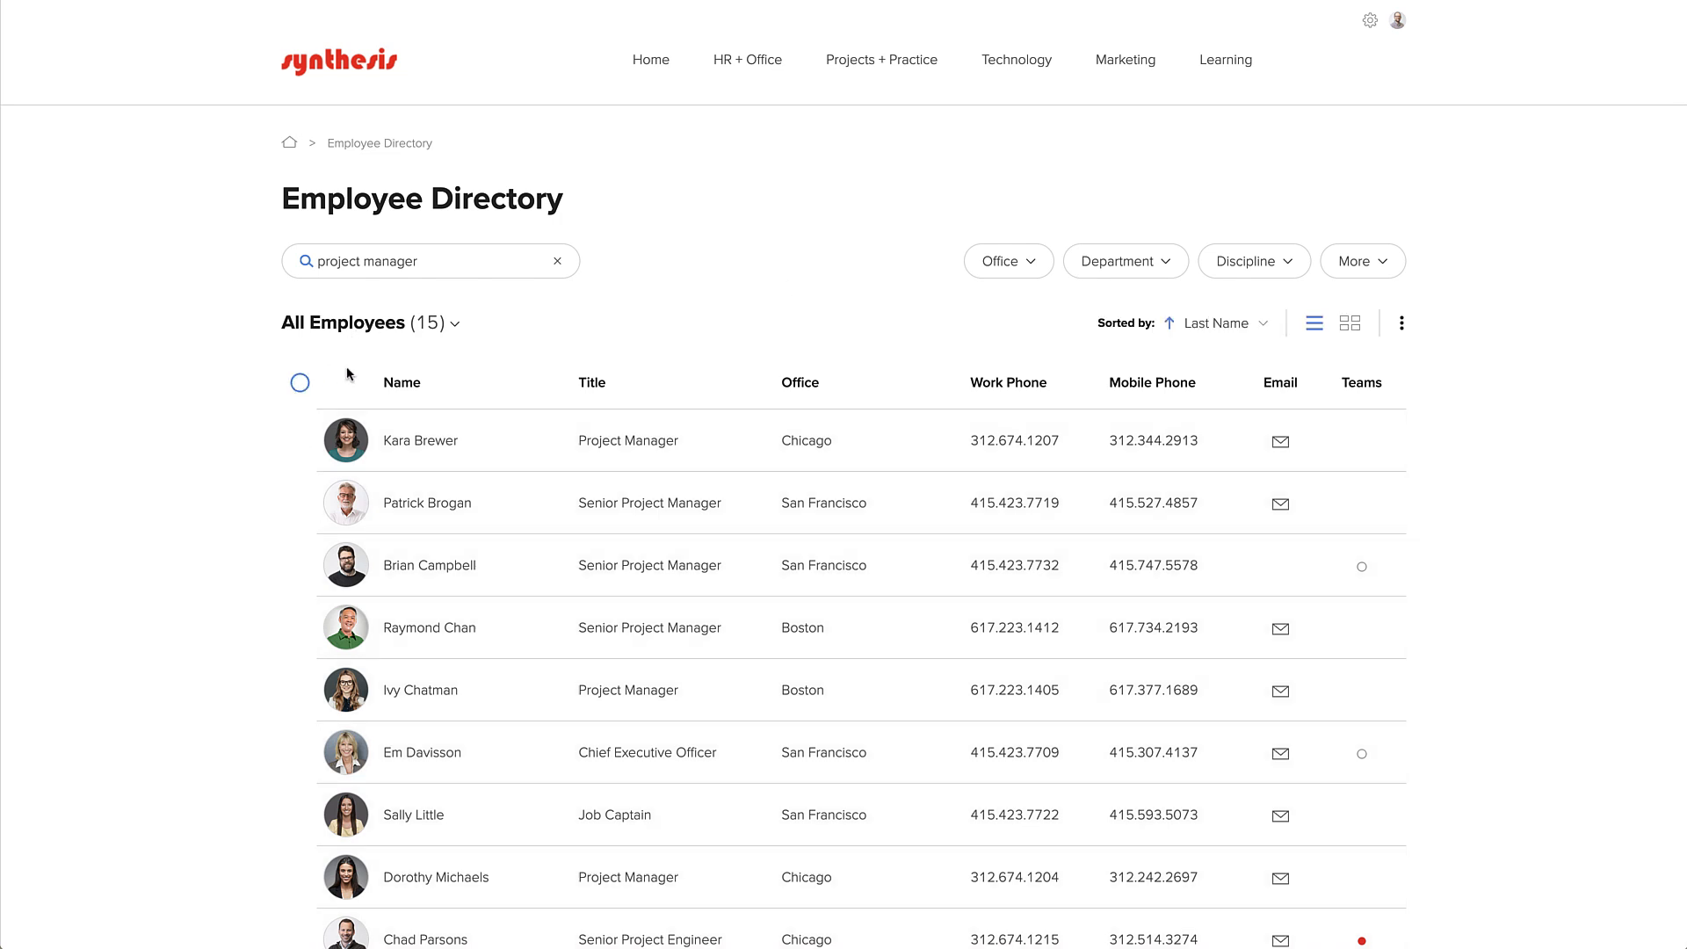
pyautogui.click(557, 262)
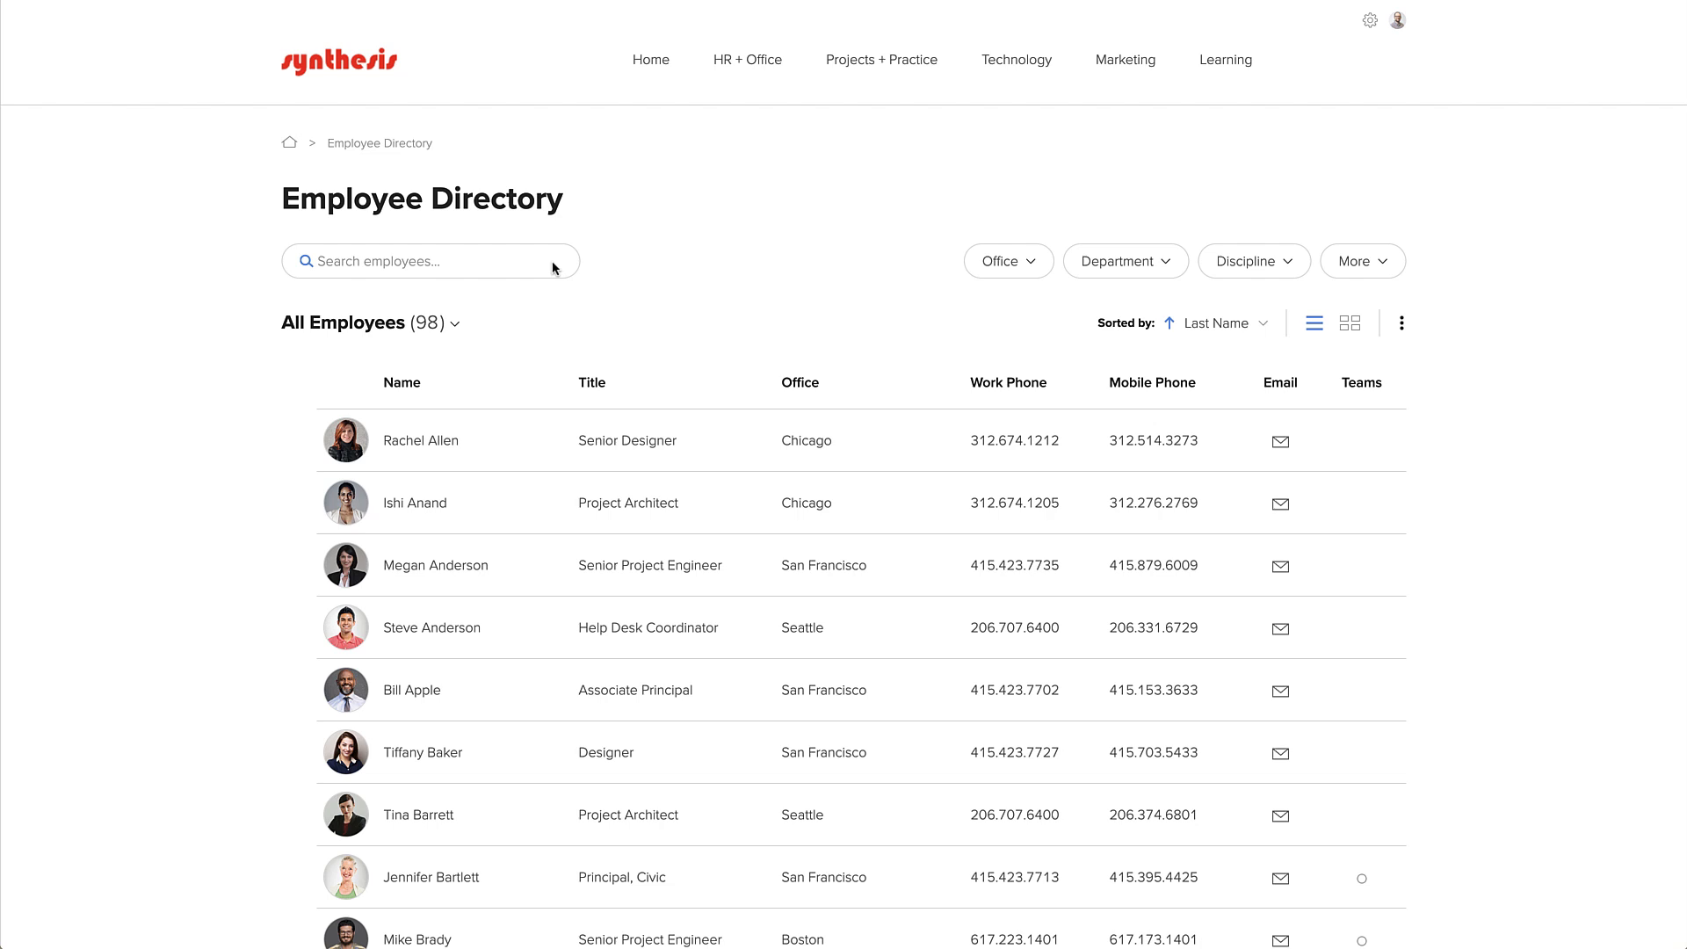
# Preview the directory filtered by Committees = Project Management and discard the filter
pyautogui.click(1348, 263)
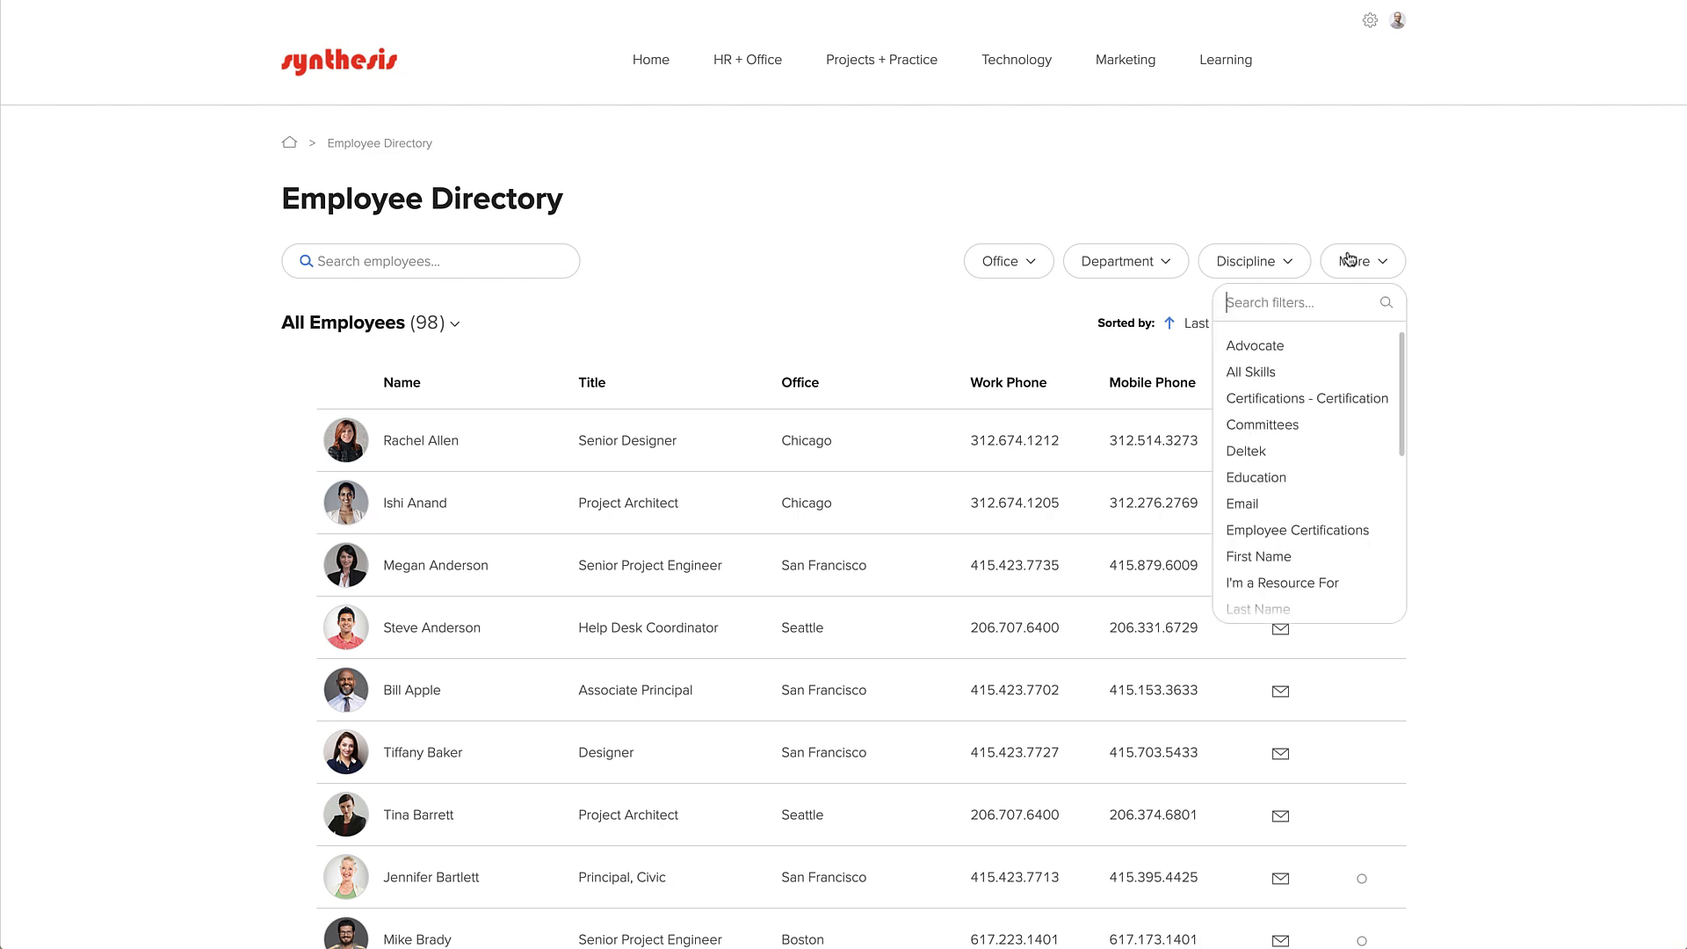
pyautogui.click(1285, 425)
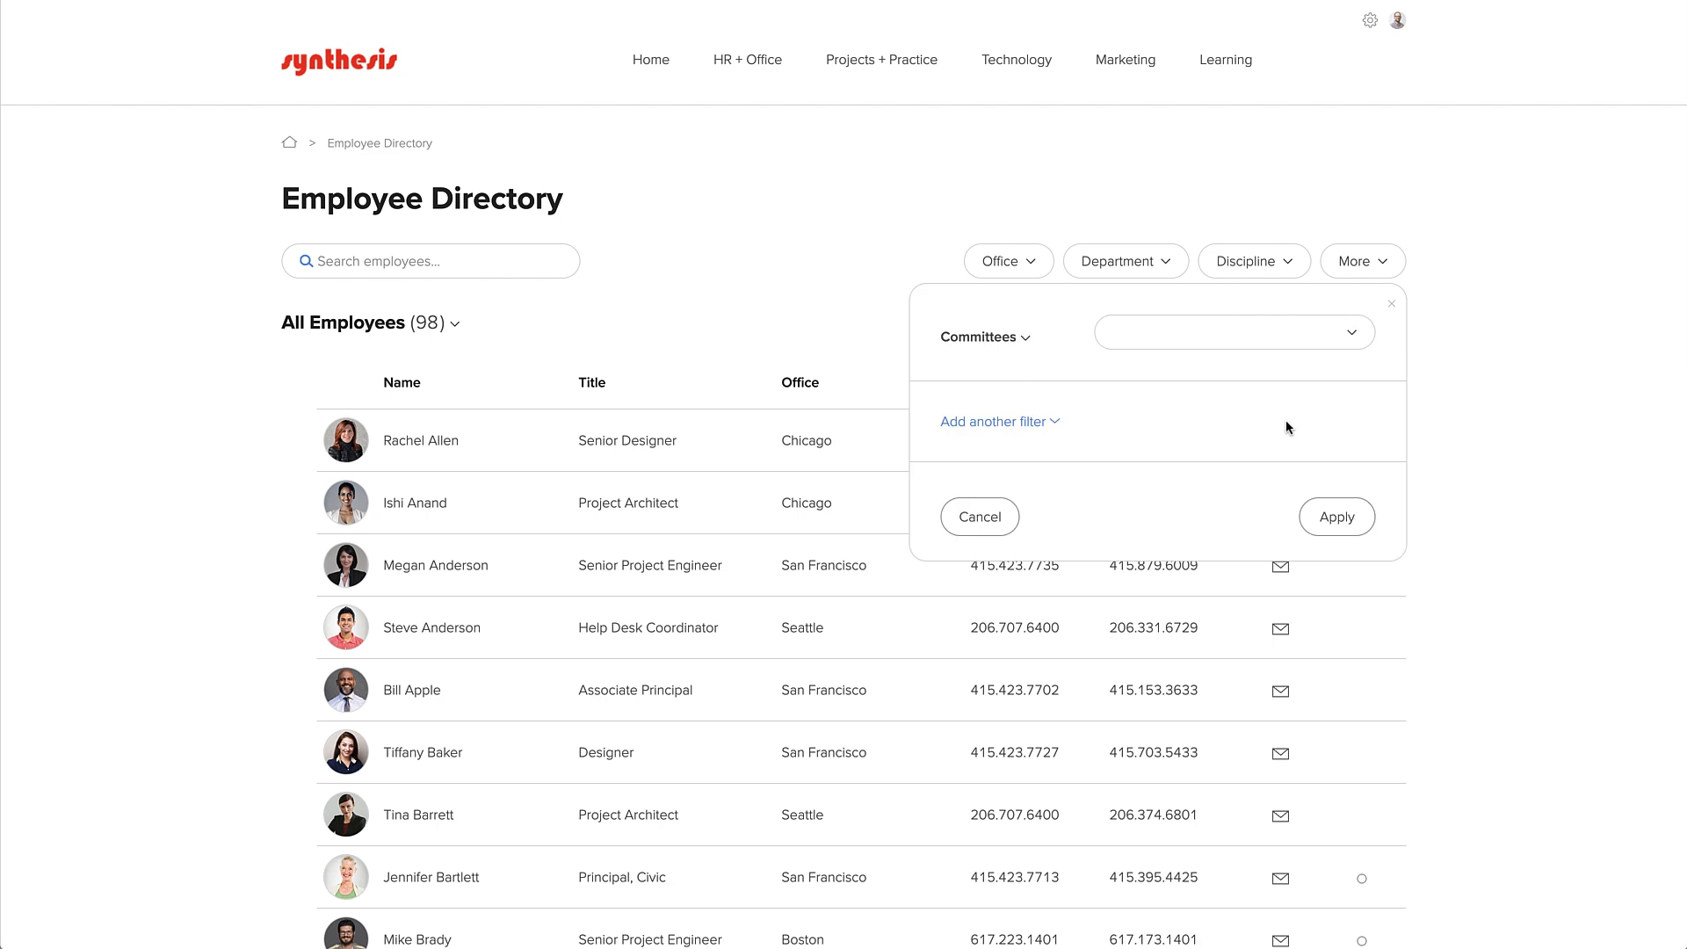
pyautogui.click(1204, 342)
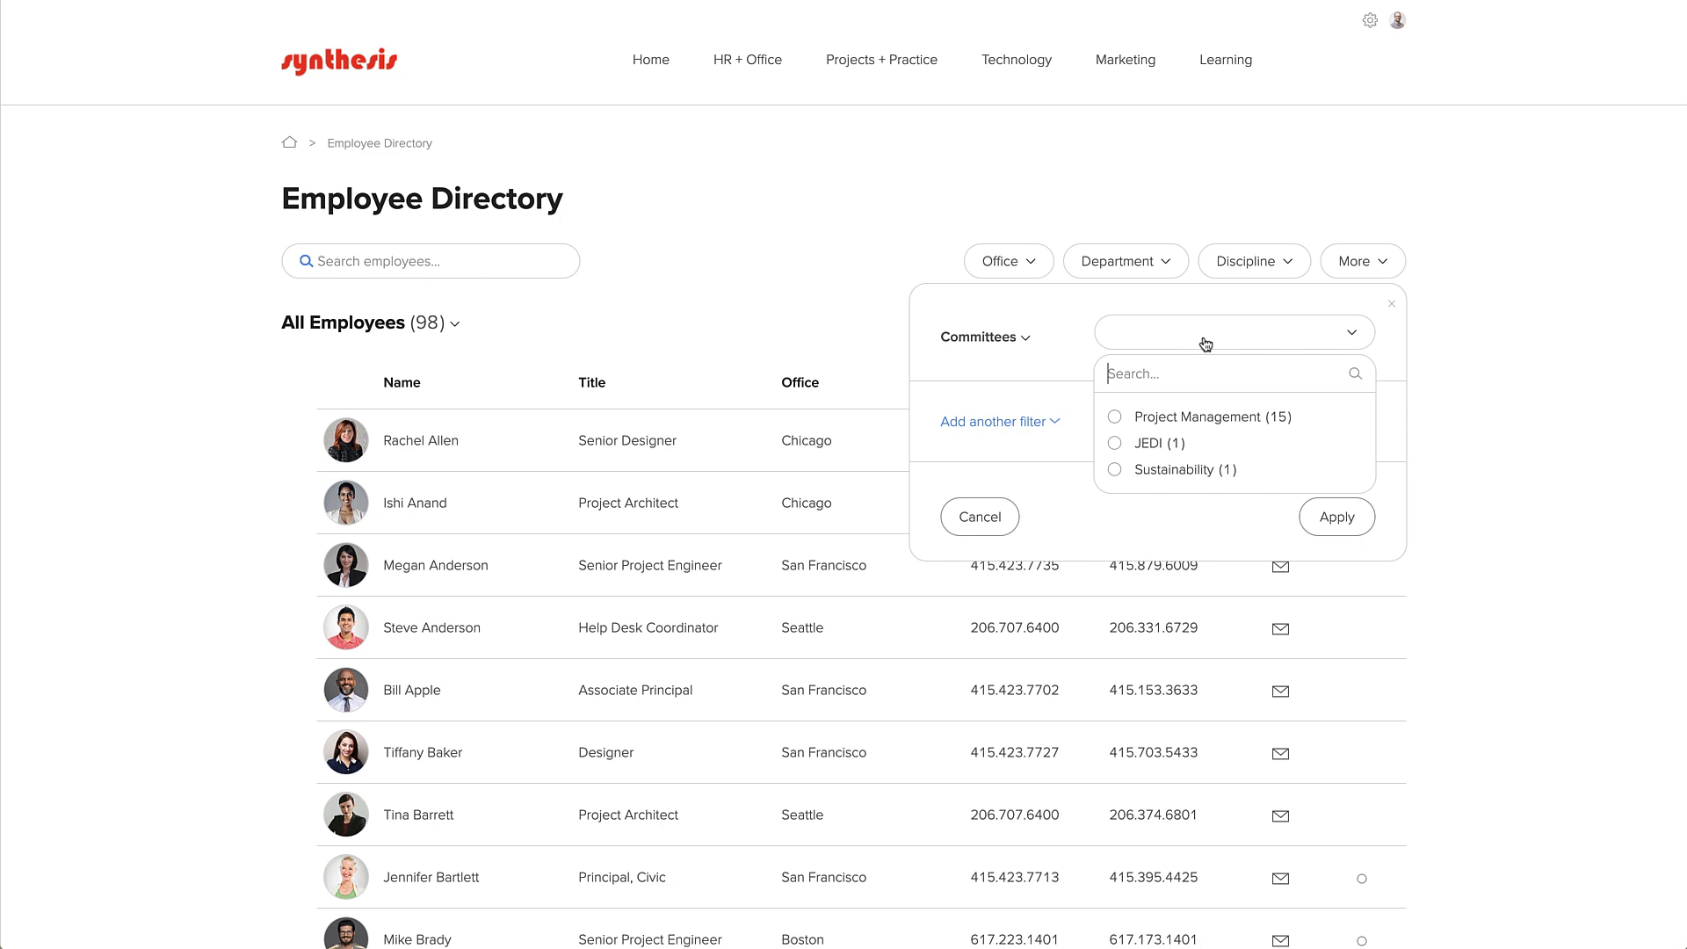
pyautogui.click(1183, 415)
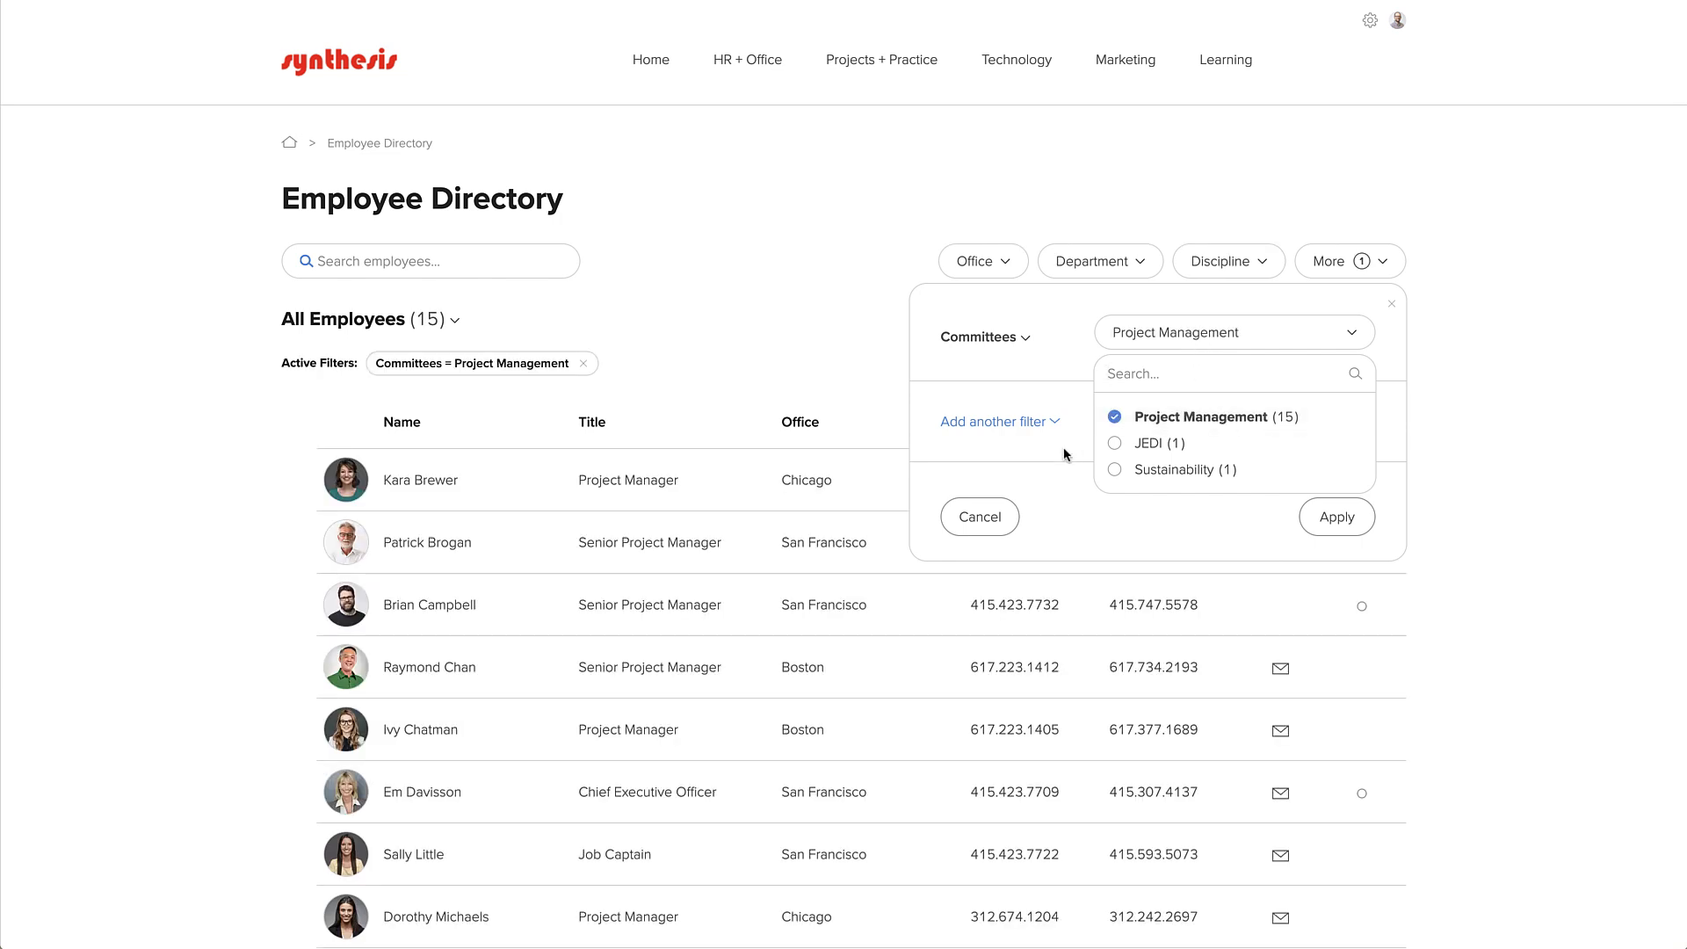
pyautogui.click(979, 516)
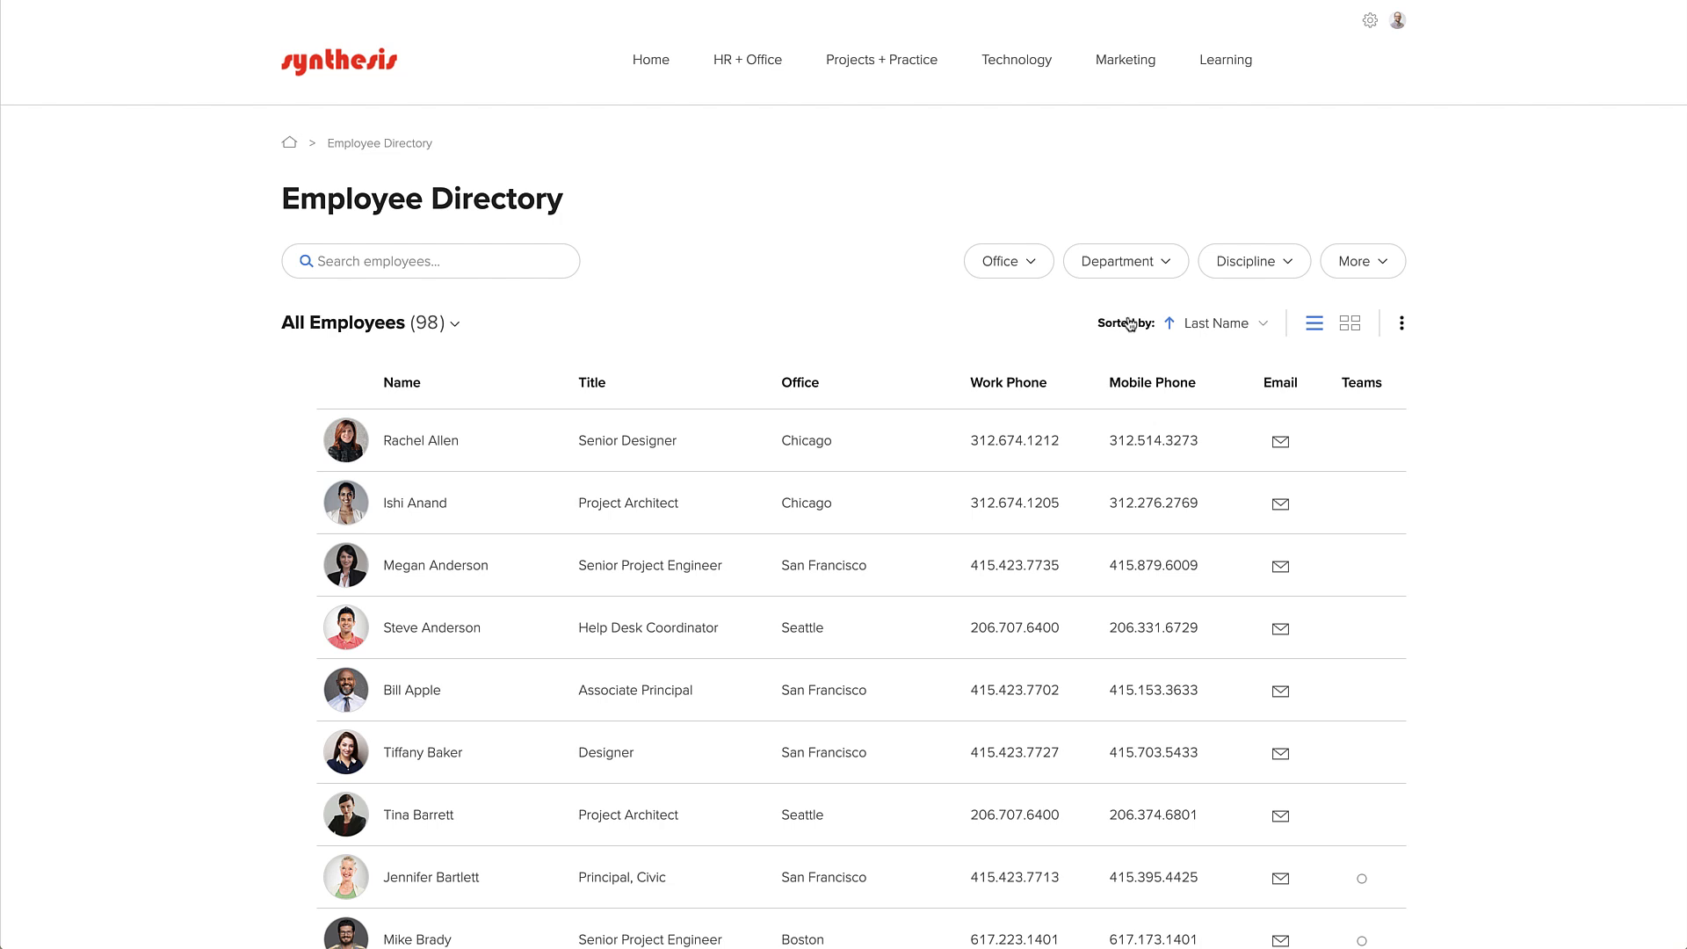
# Display the Committees column between Title and Office in the directory list and check the employees' committee values
pyautogui.click(1403, 323)
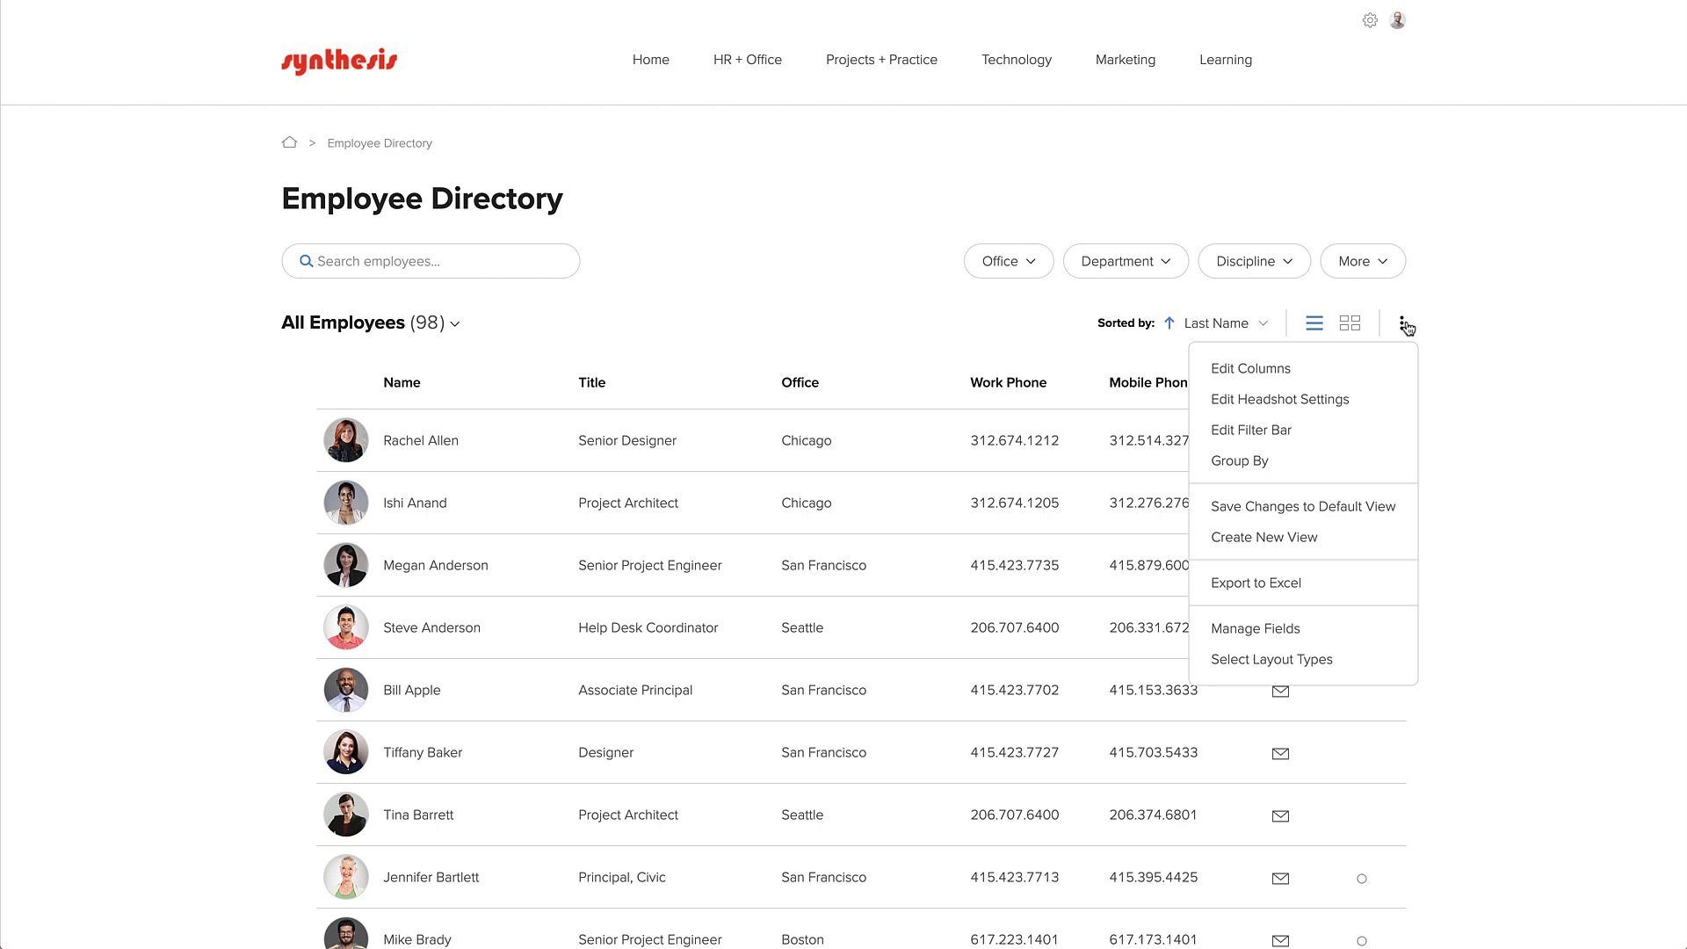
pyautogui.click(1383, 370)
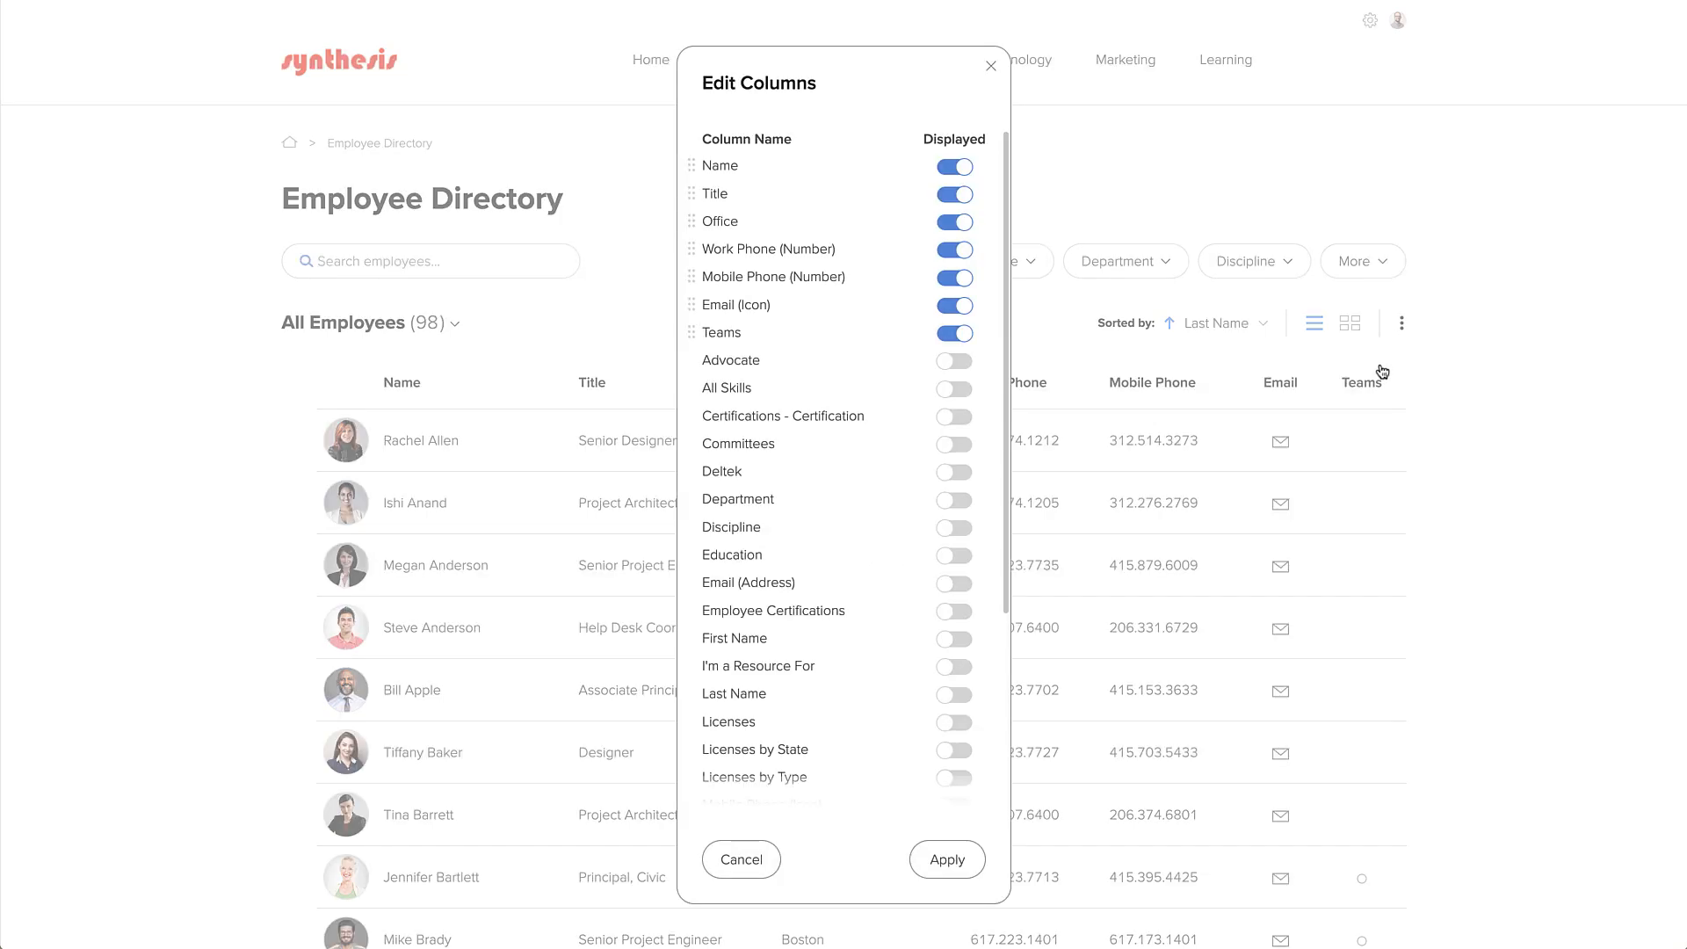
pyautogui.click(947, 447)
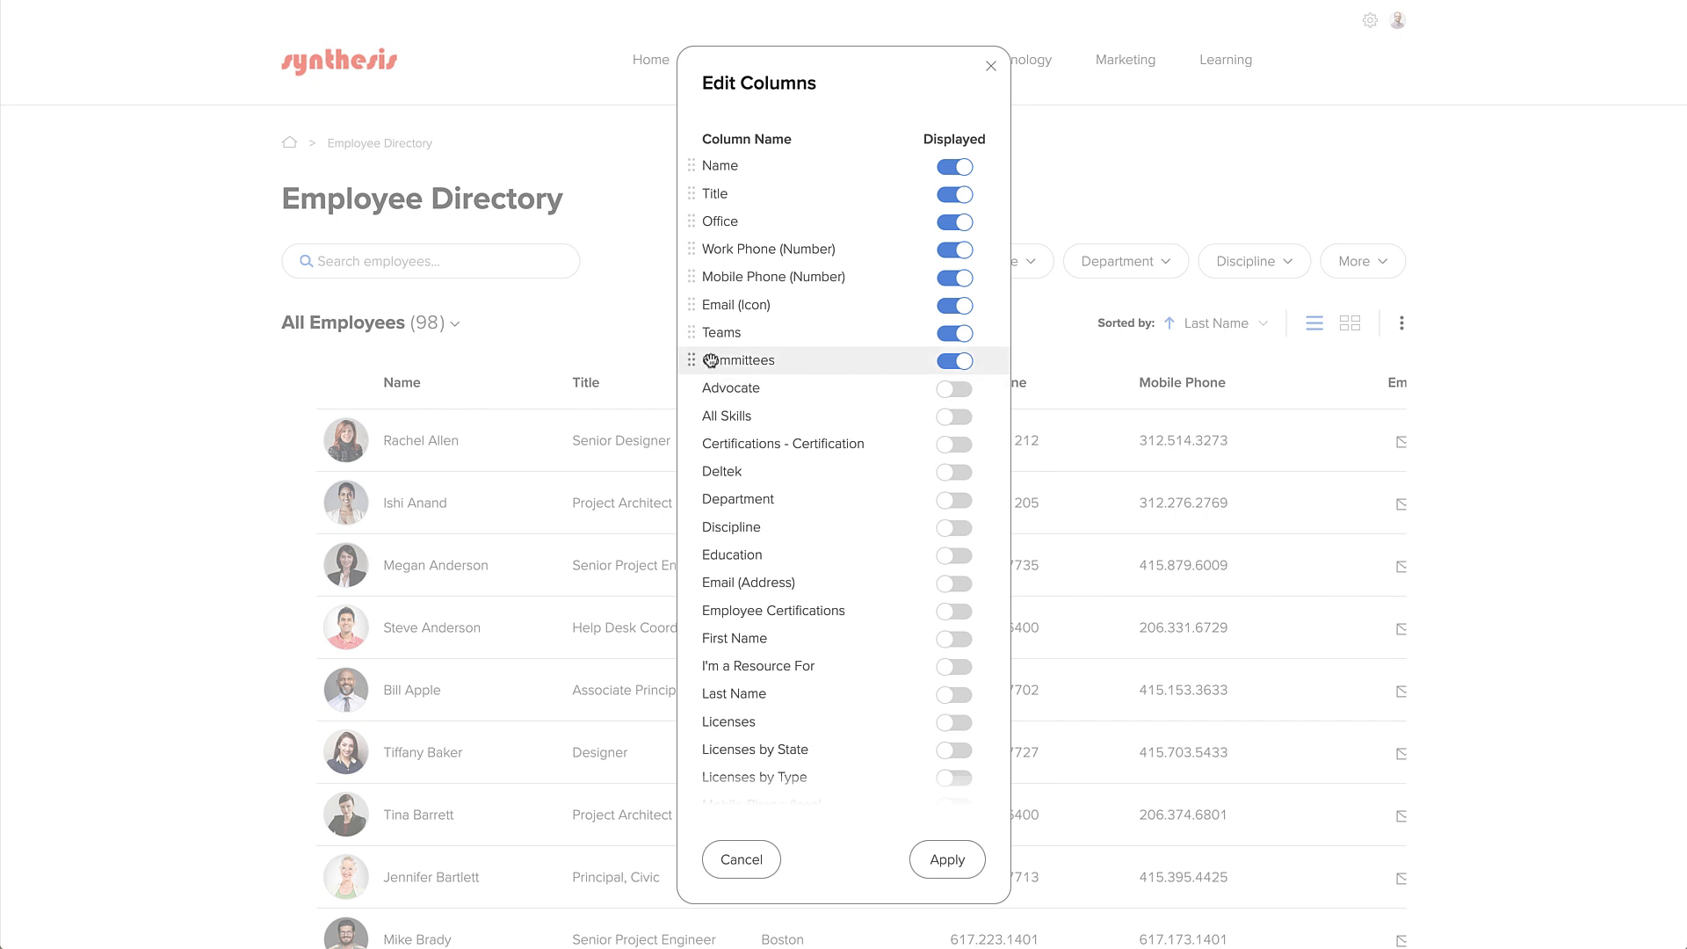
pyautogui.moveTo(692, 360); pyautogui.dragTo(704, 221)
pyautogui.click(939, 858)
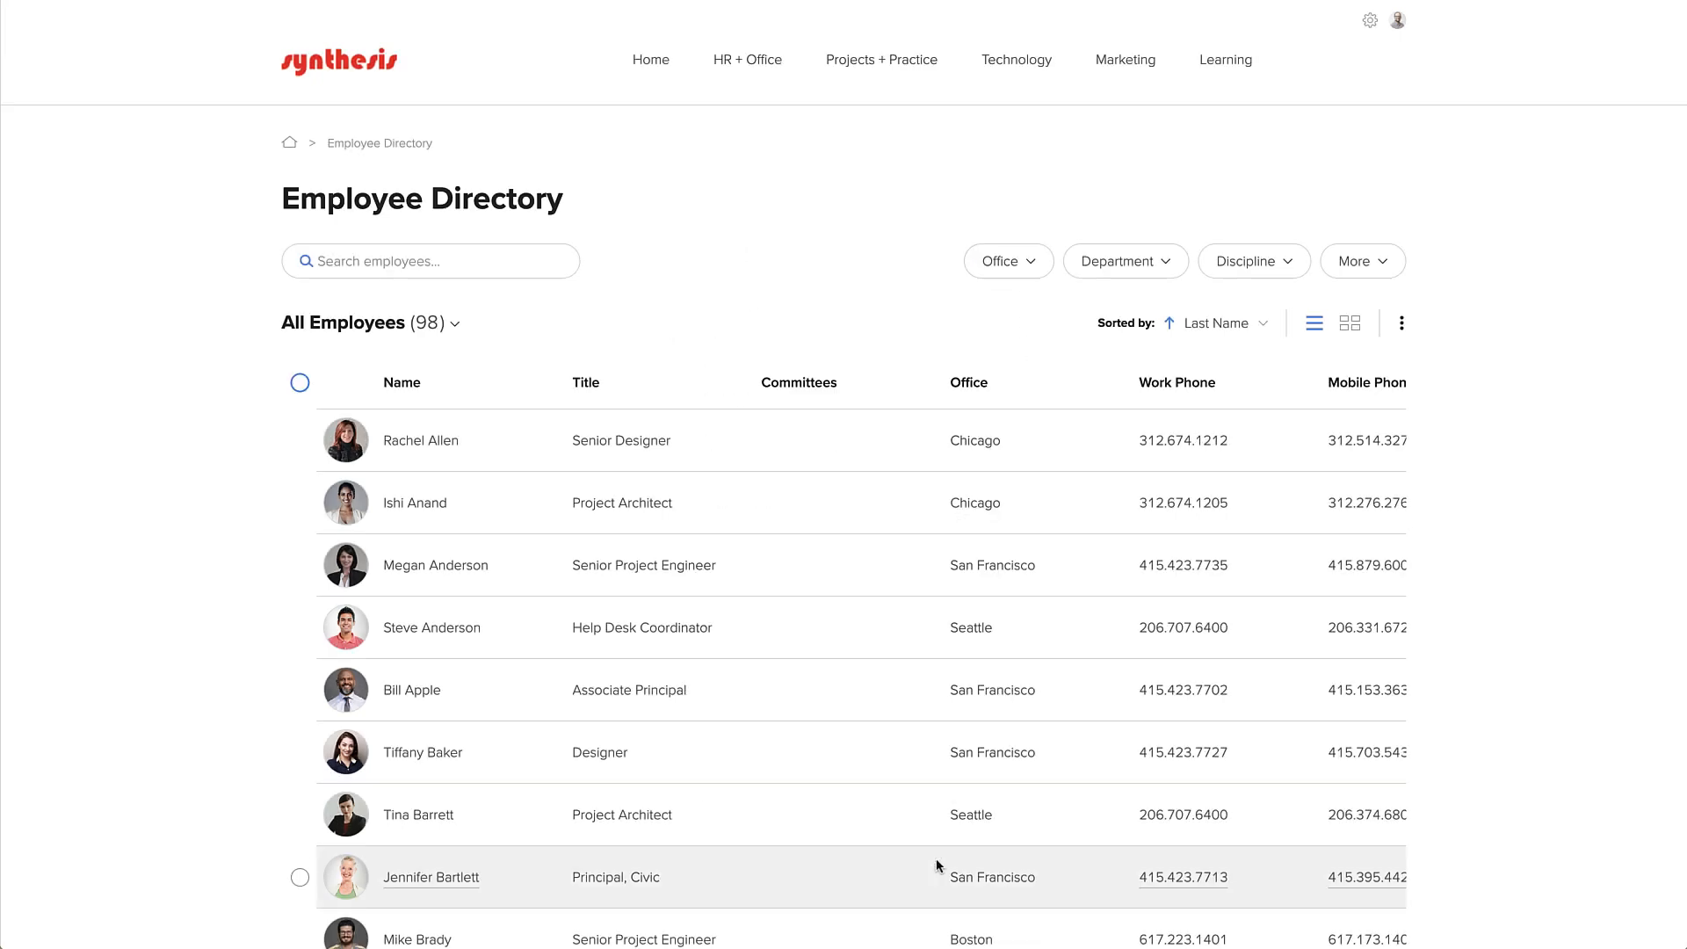
pyautogui.scroll(-3, 863, 738)
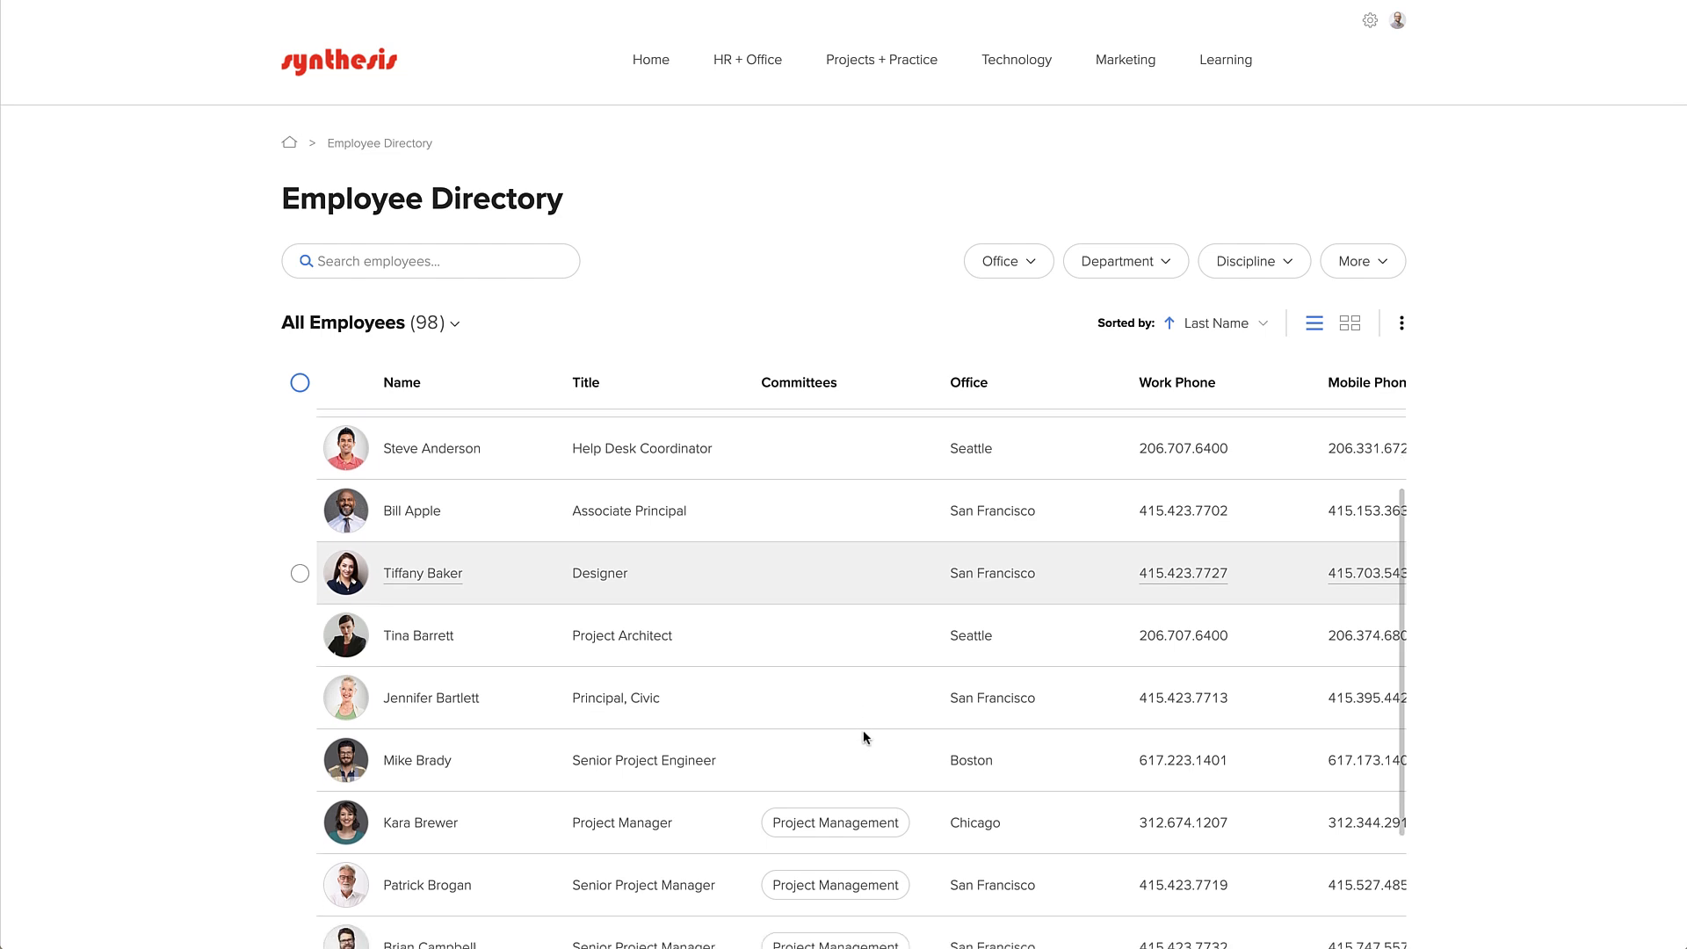
pyautogui.scroll(-4, 863, 736)
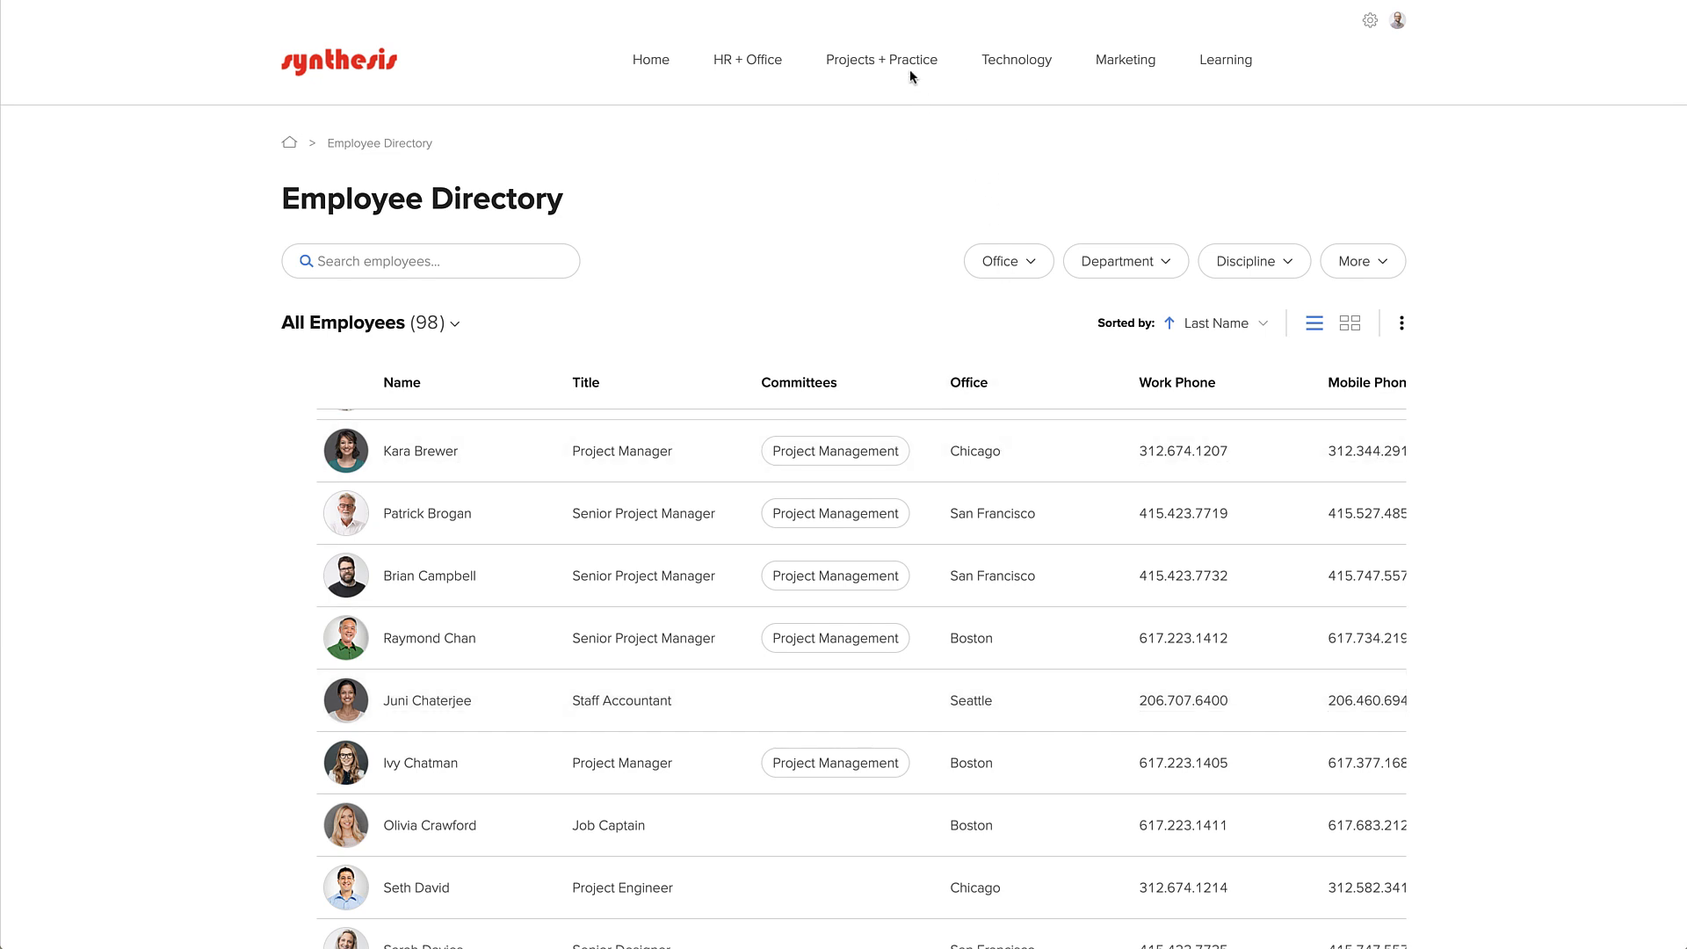
# Open the Project Management Introduction page under Projects + Practice for editing and start a new line below the last paragraph
pyautogui.moveTo(914, 60)
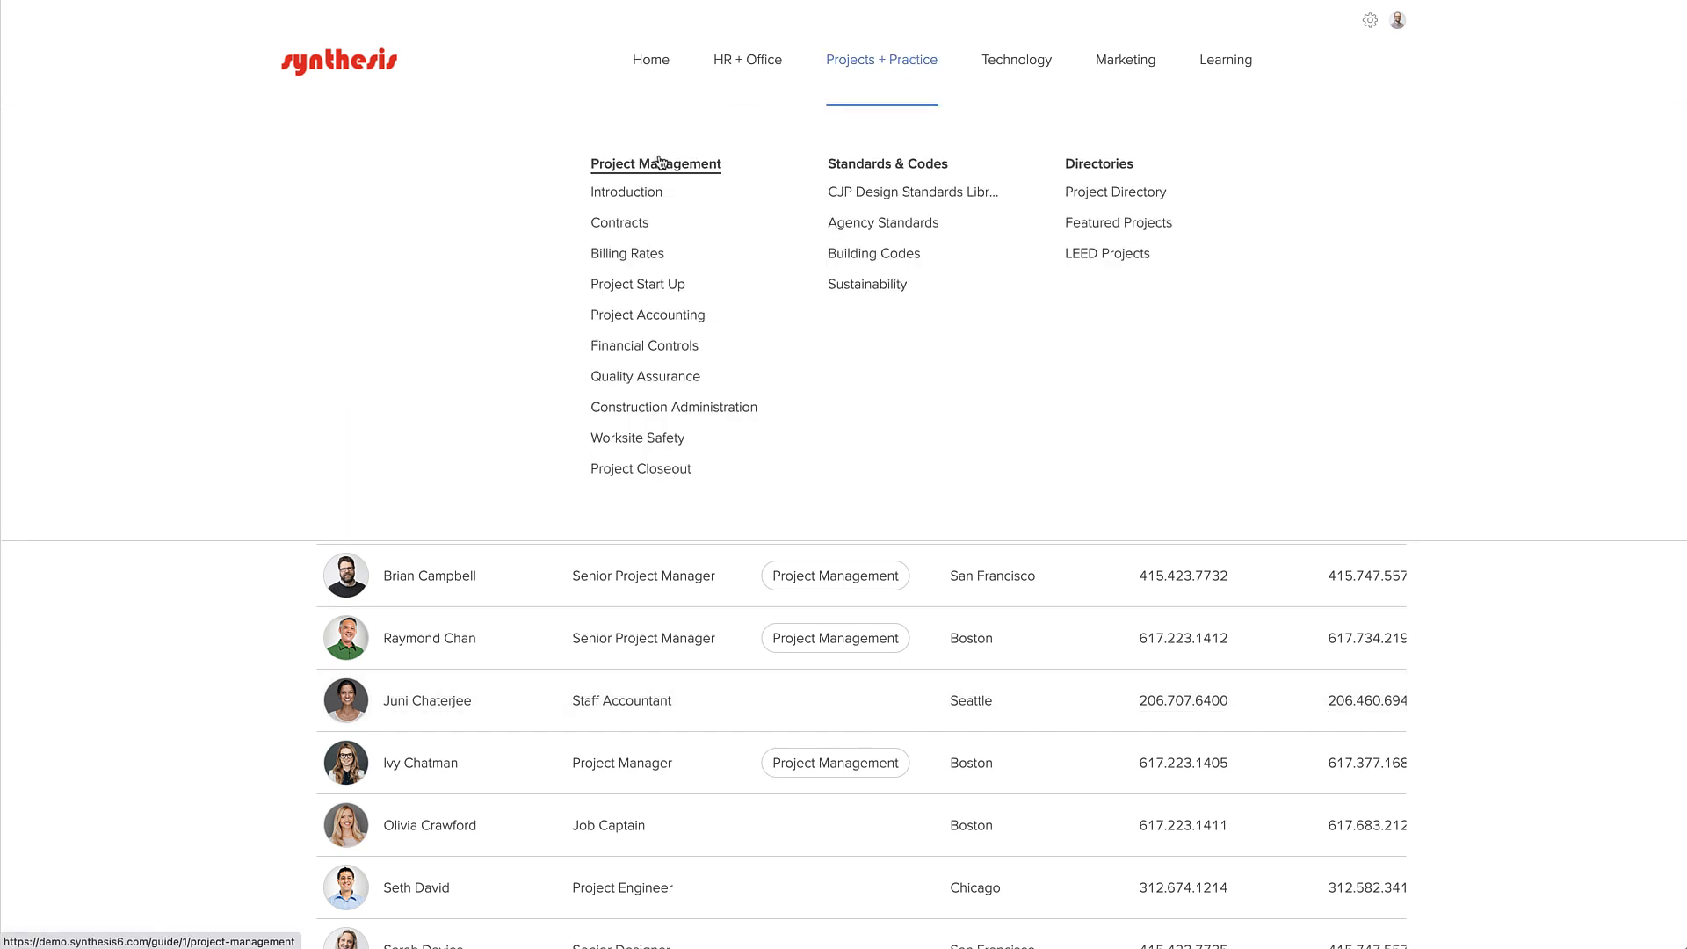
pyautogui.click(626, 195)
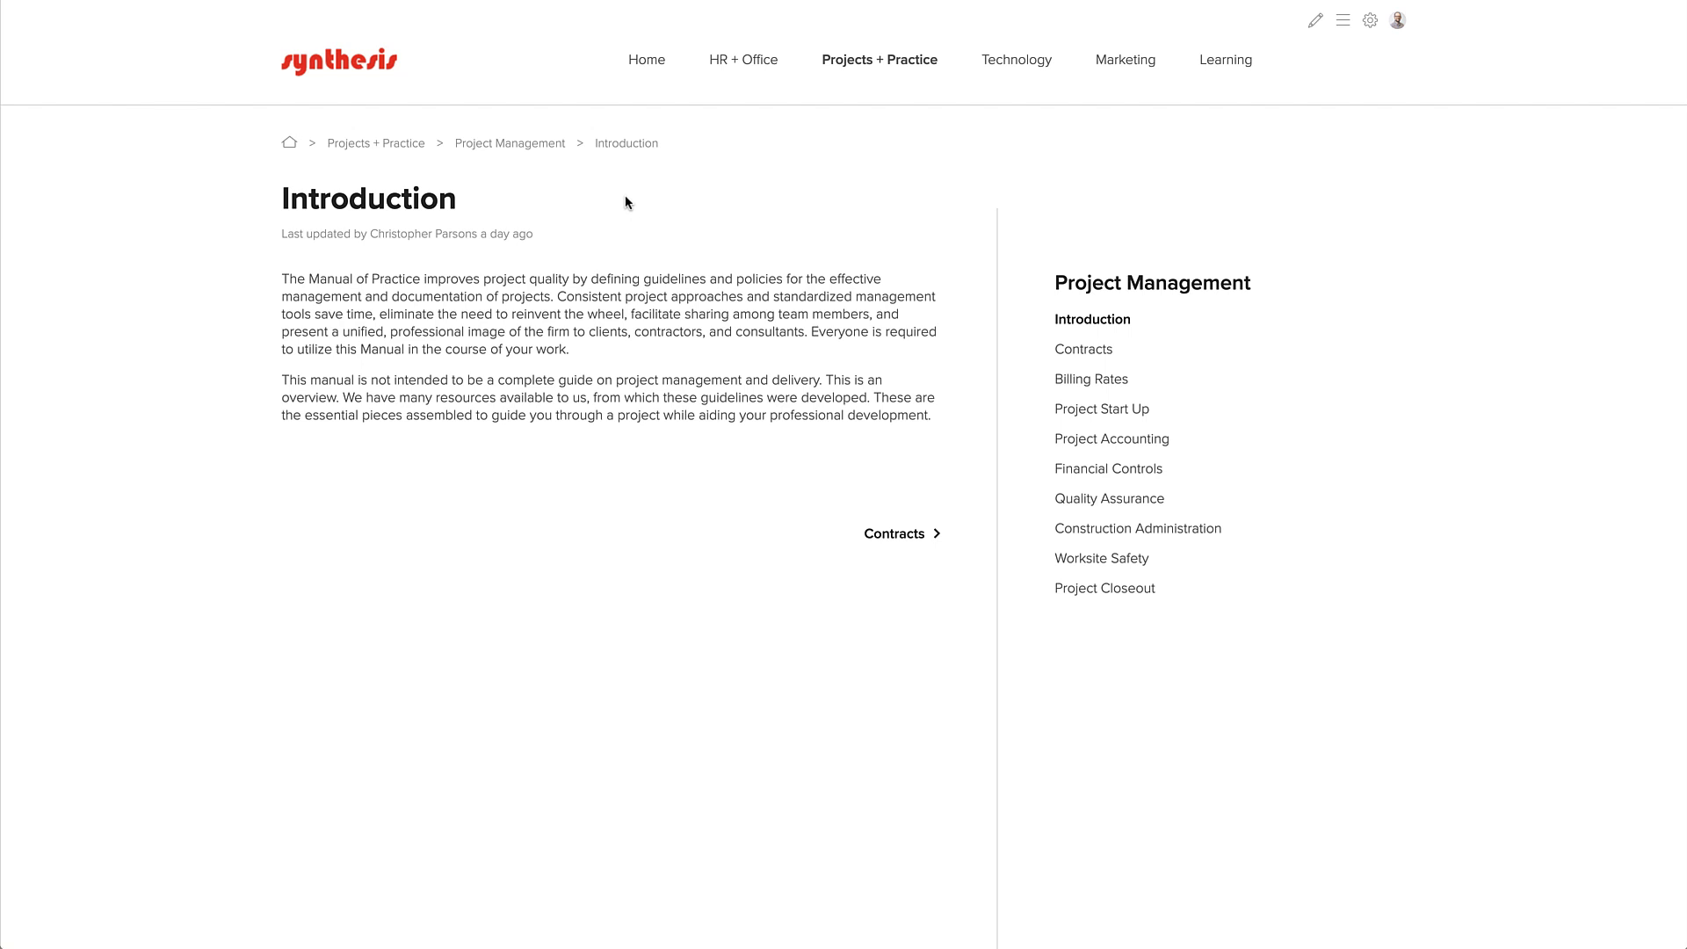
pyautogui.click(1314, 23)
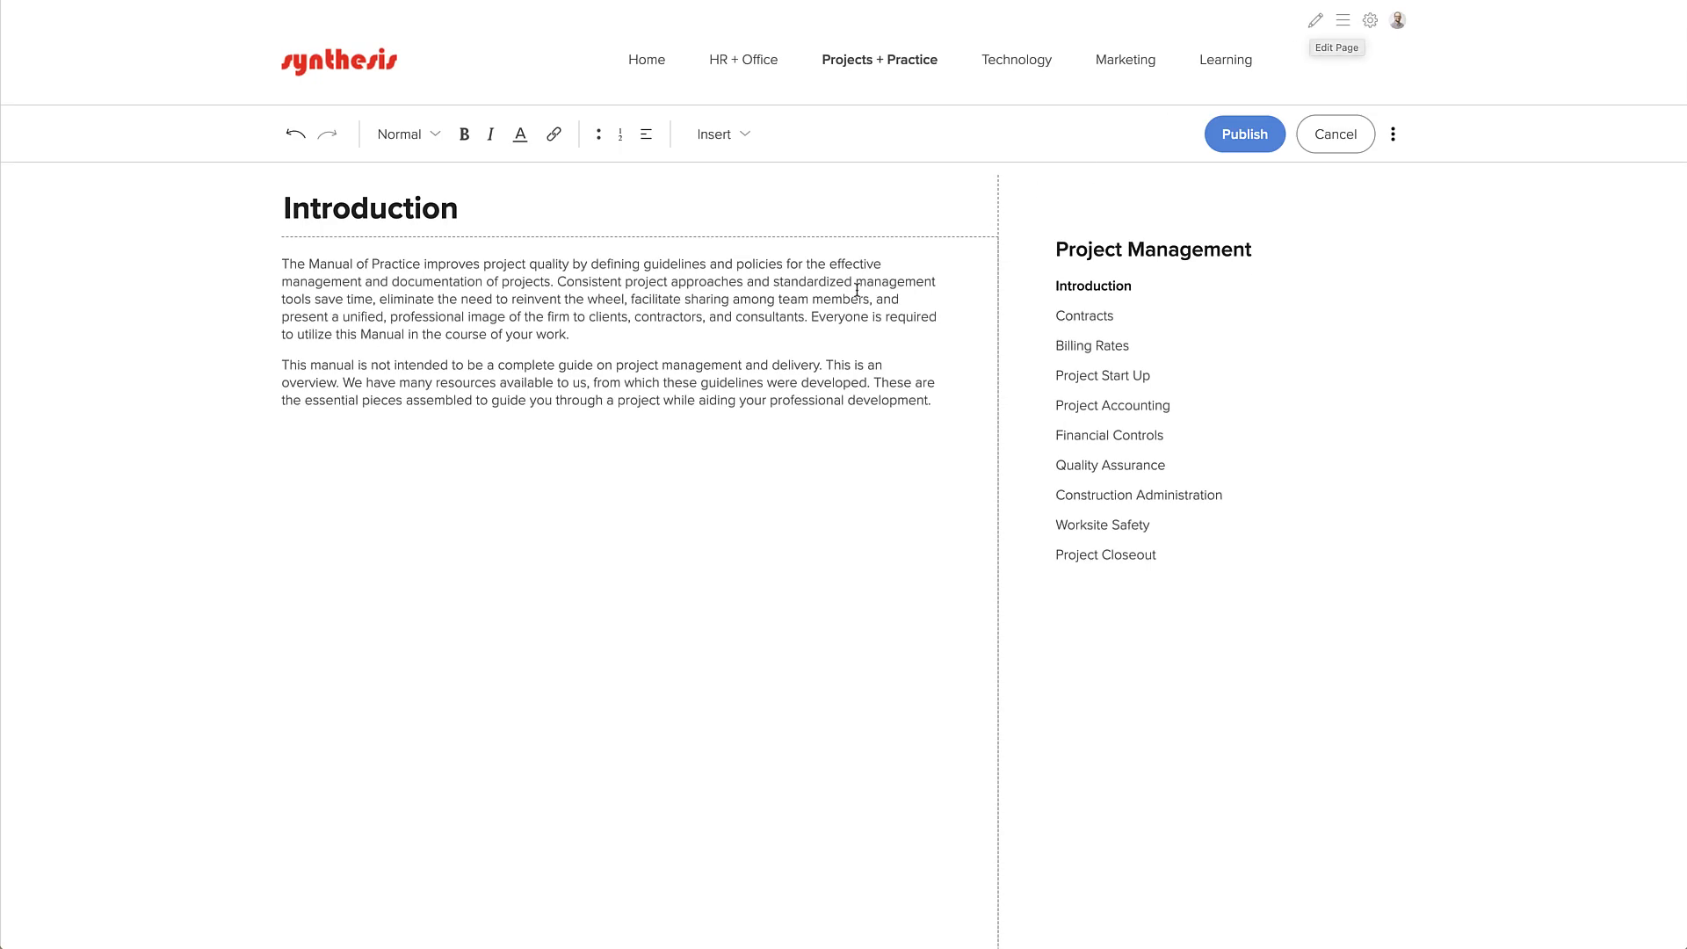
pyautogui.click(404, 434)
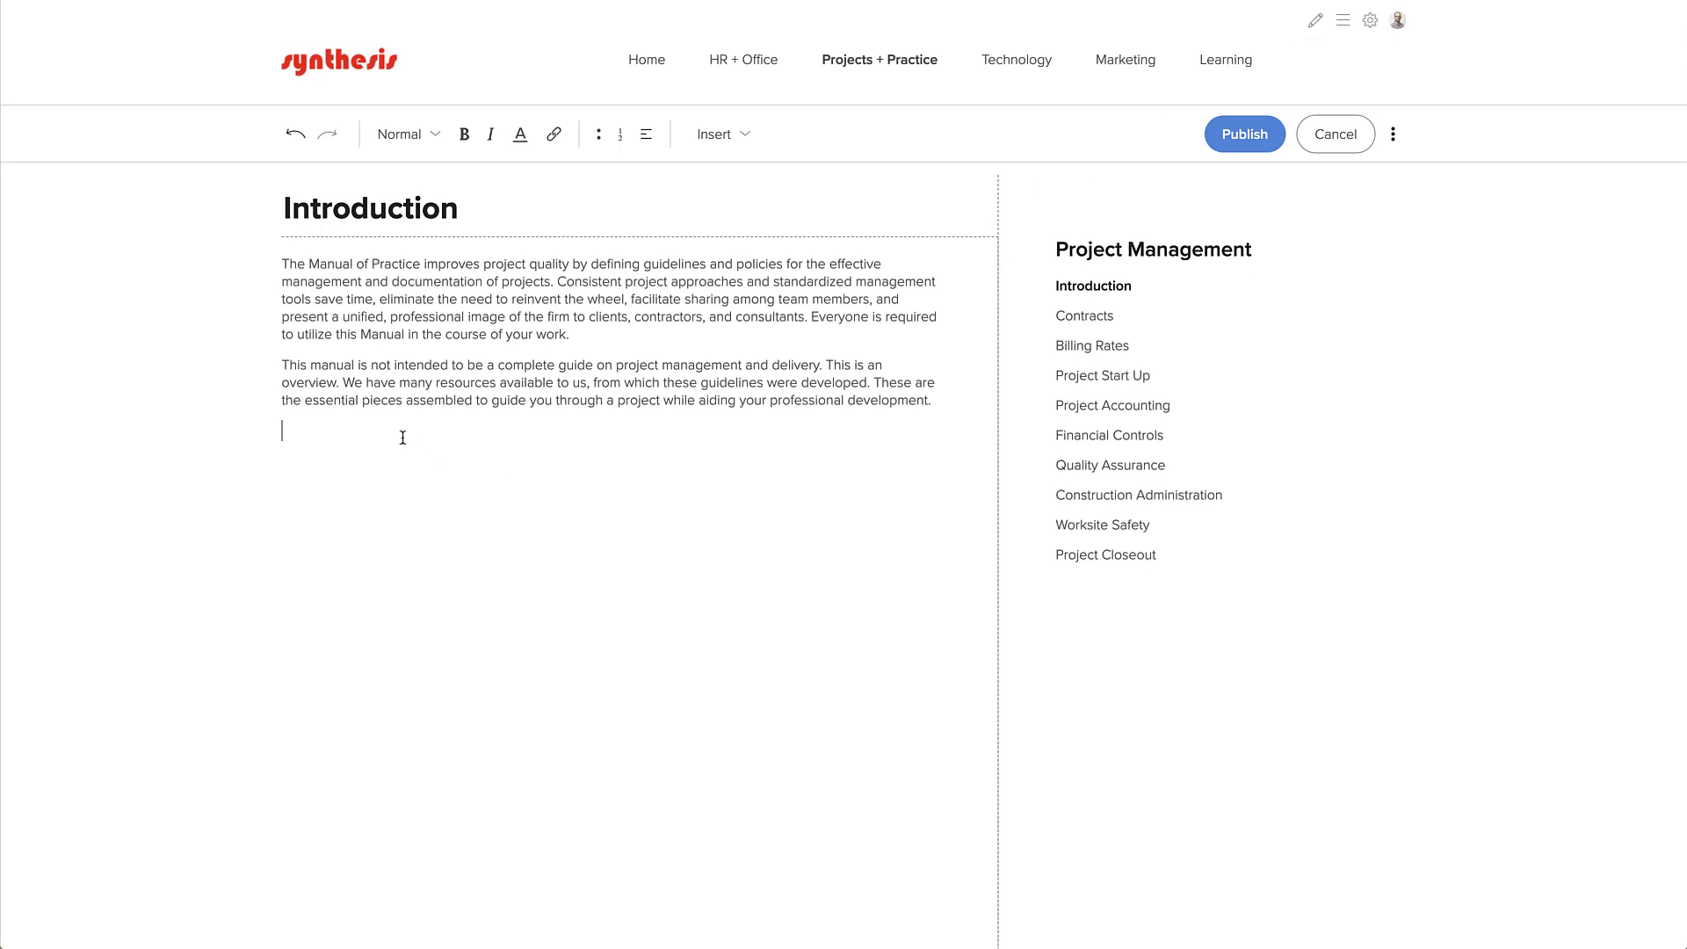
# Insert an Employees block on the empty line and make it a Smart Block
pyautogui.click(716, 140)
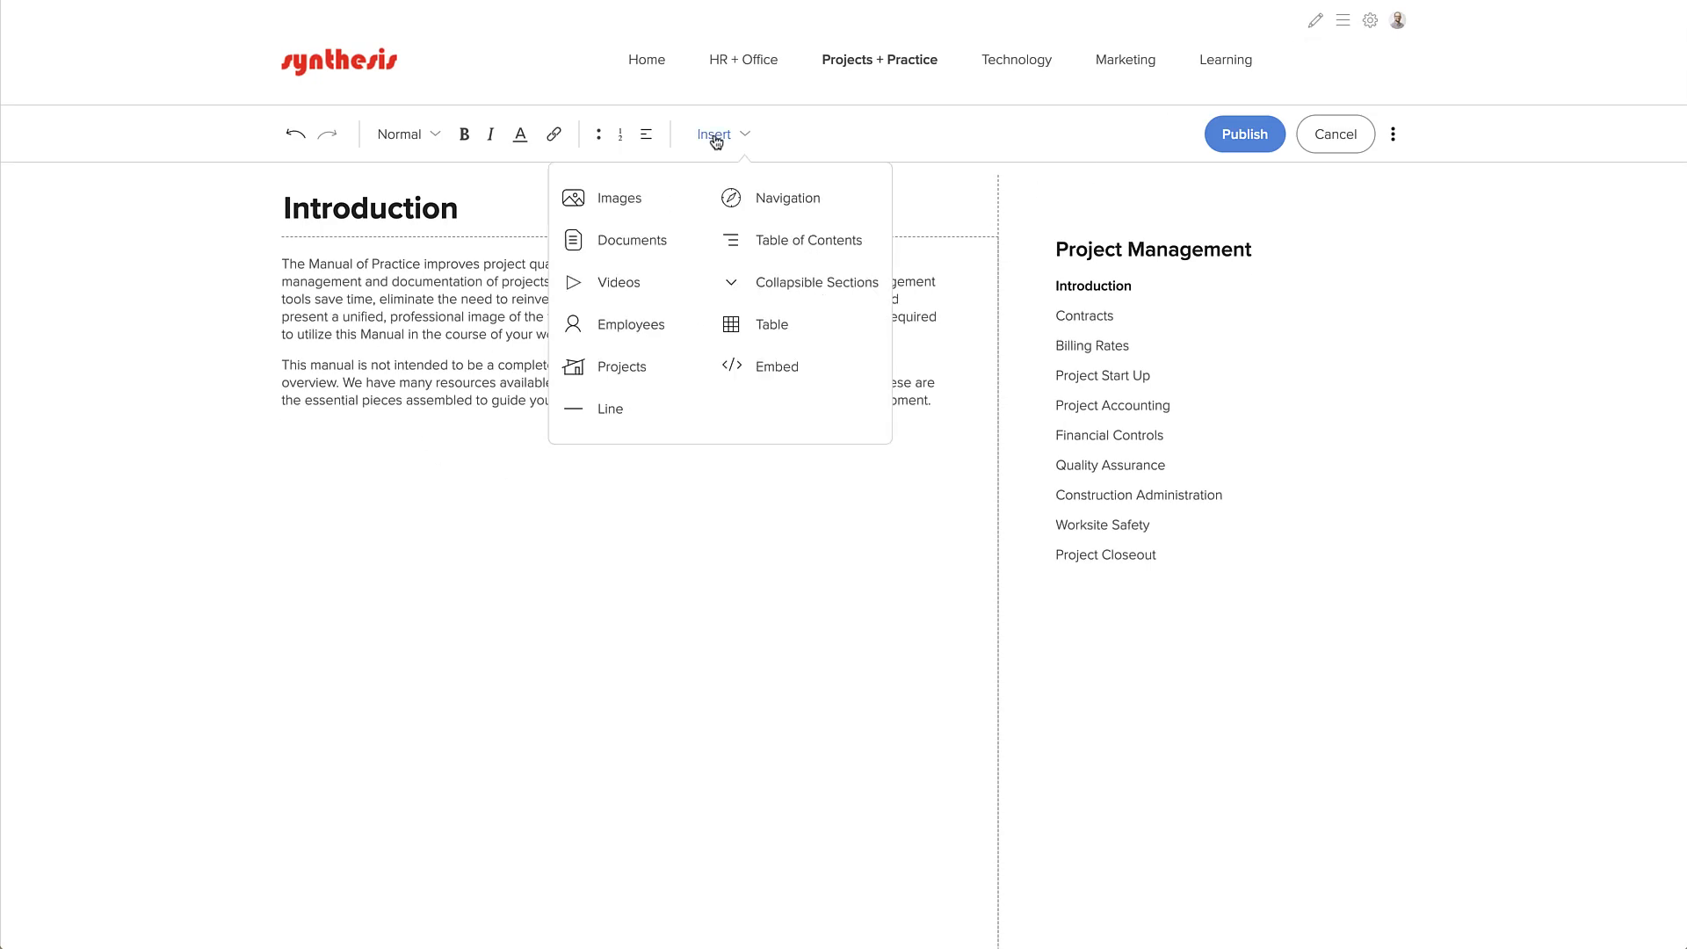
pyautogui.click(613, 339)
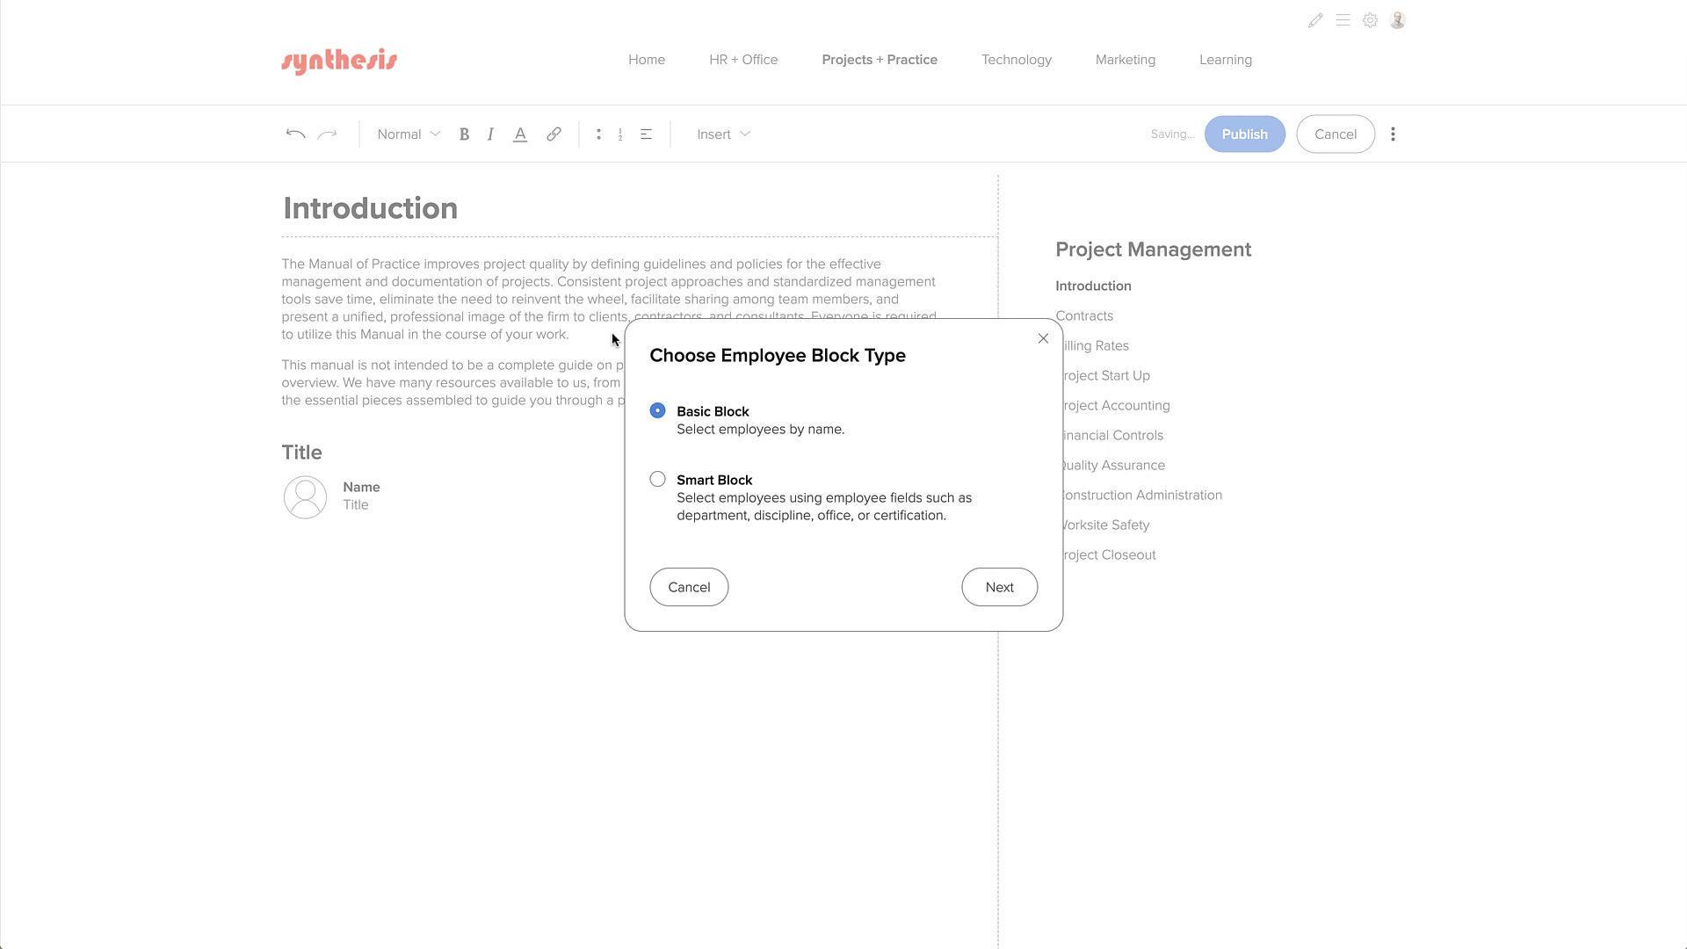
pyautogui.click(671, 480)
pyautogui.click(994, 589)
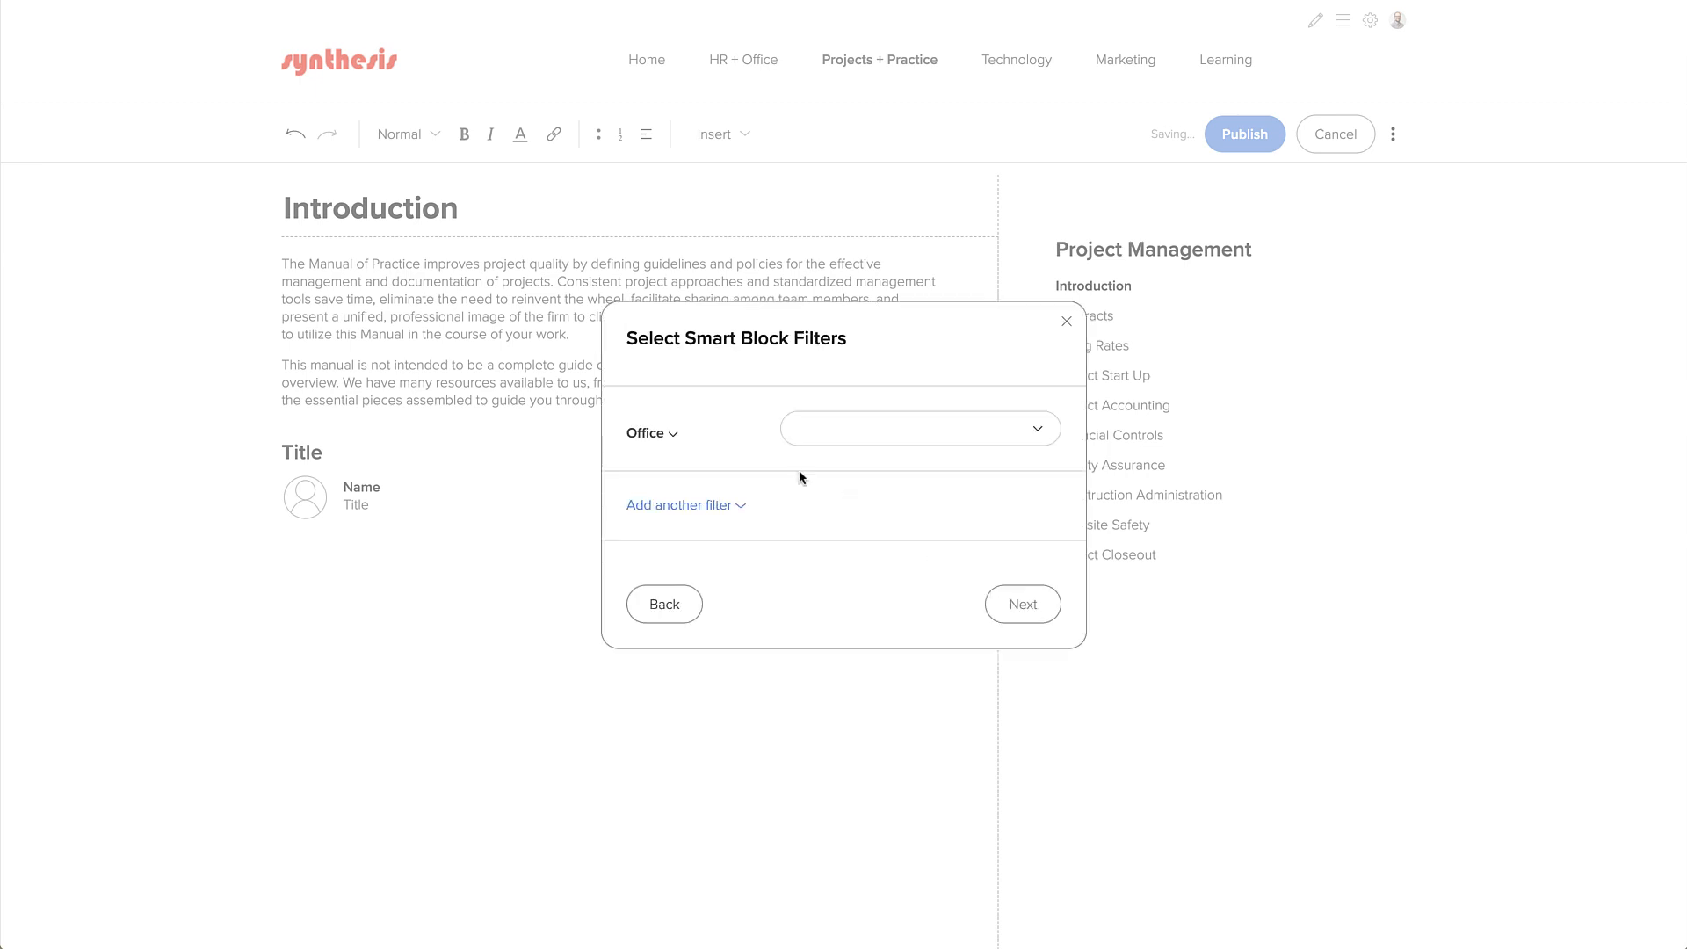
# Filter the Smart Block by Committees = Project Management and accept the selected employees sorted by Name from A to Z
pyautogui.click(657, 440)
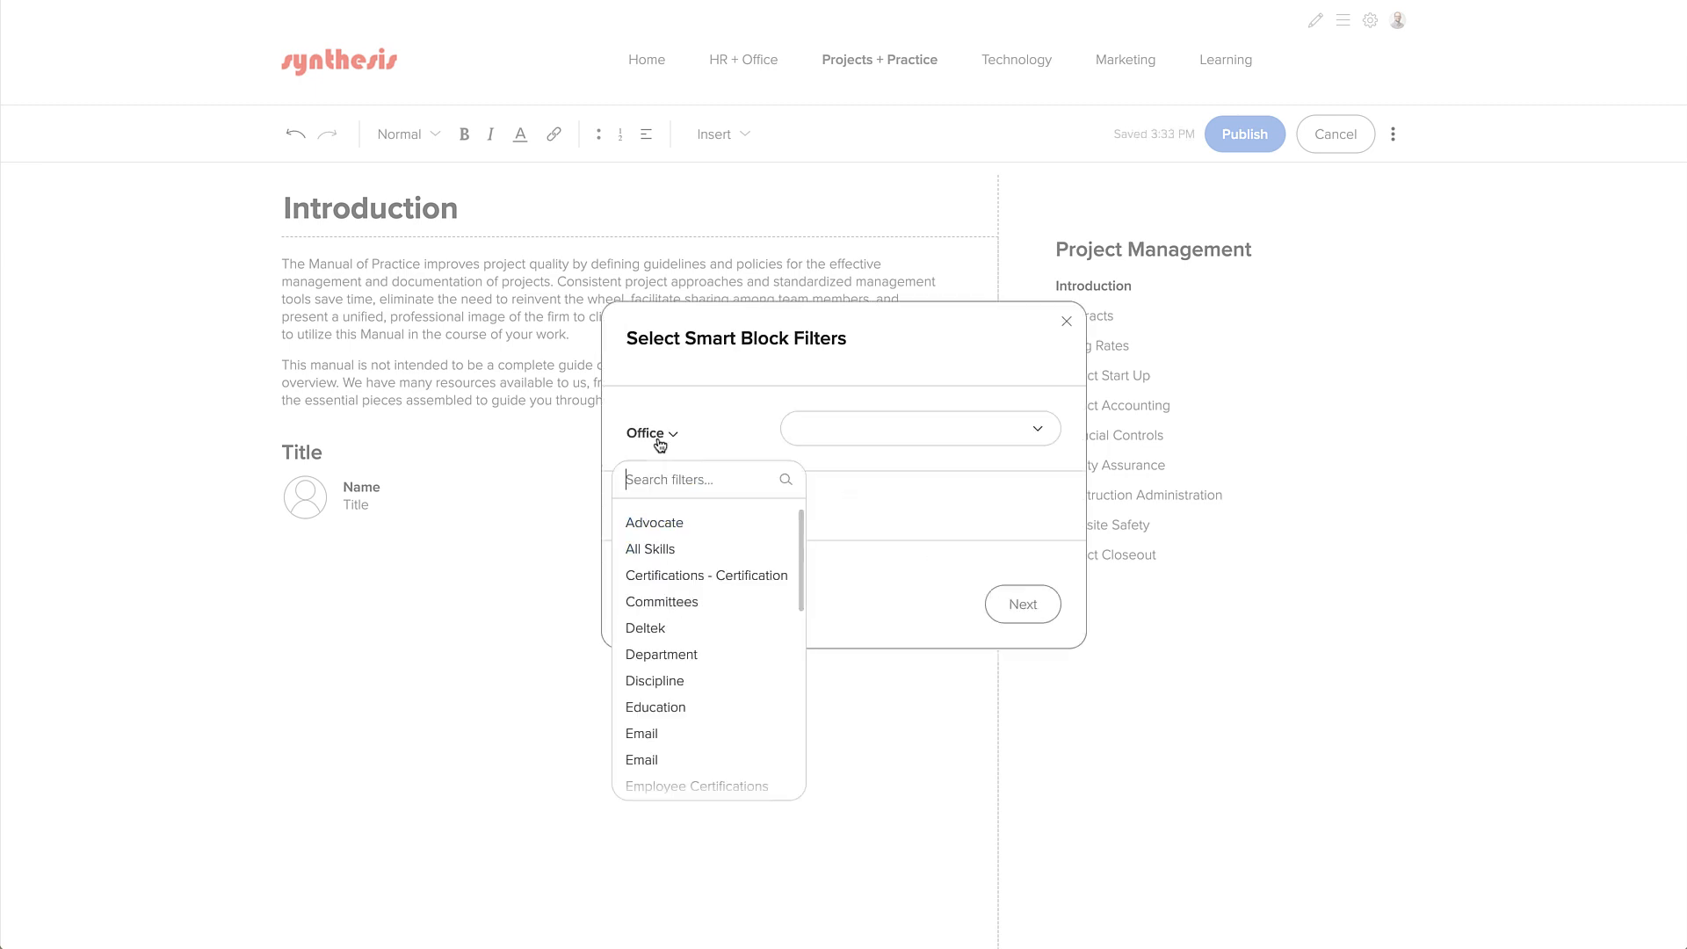
pyautogui.click(662, 601)
pyautogui.click(820, 439)
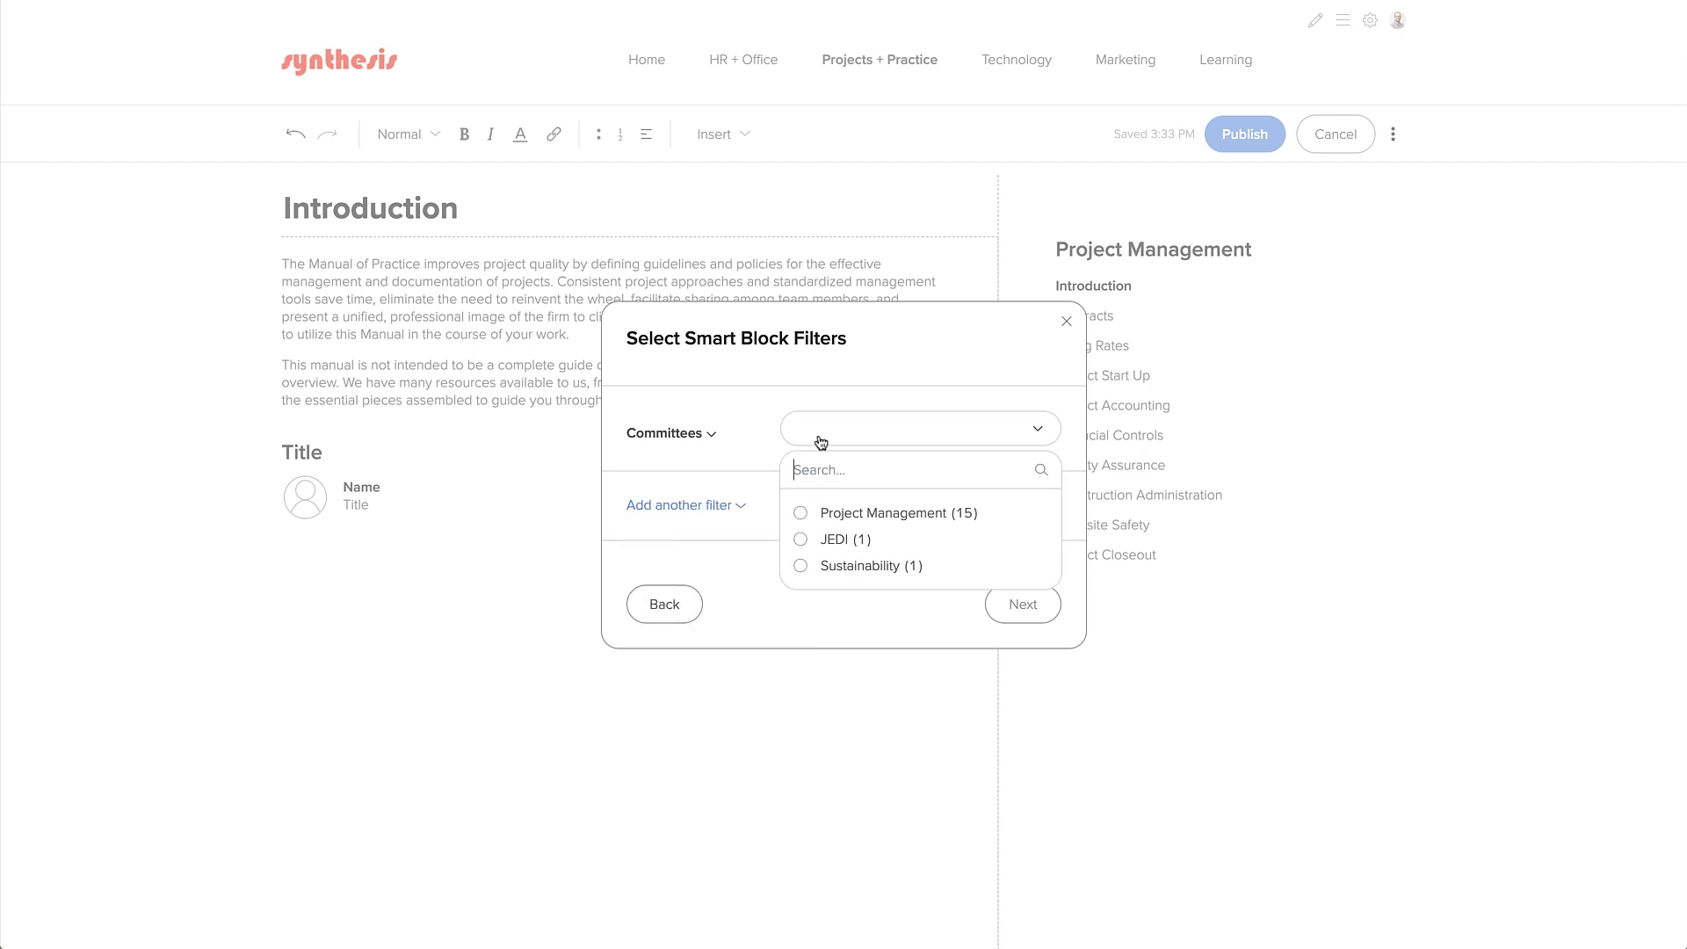
pyautogui.click(834, 510)
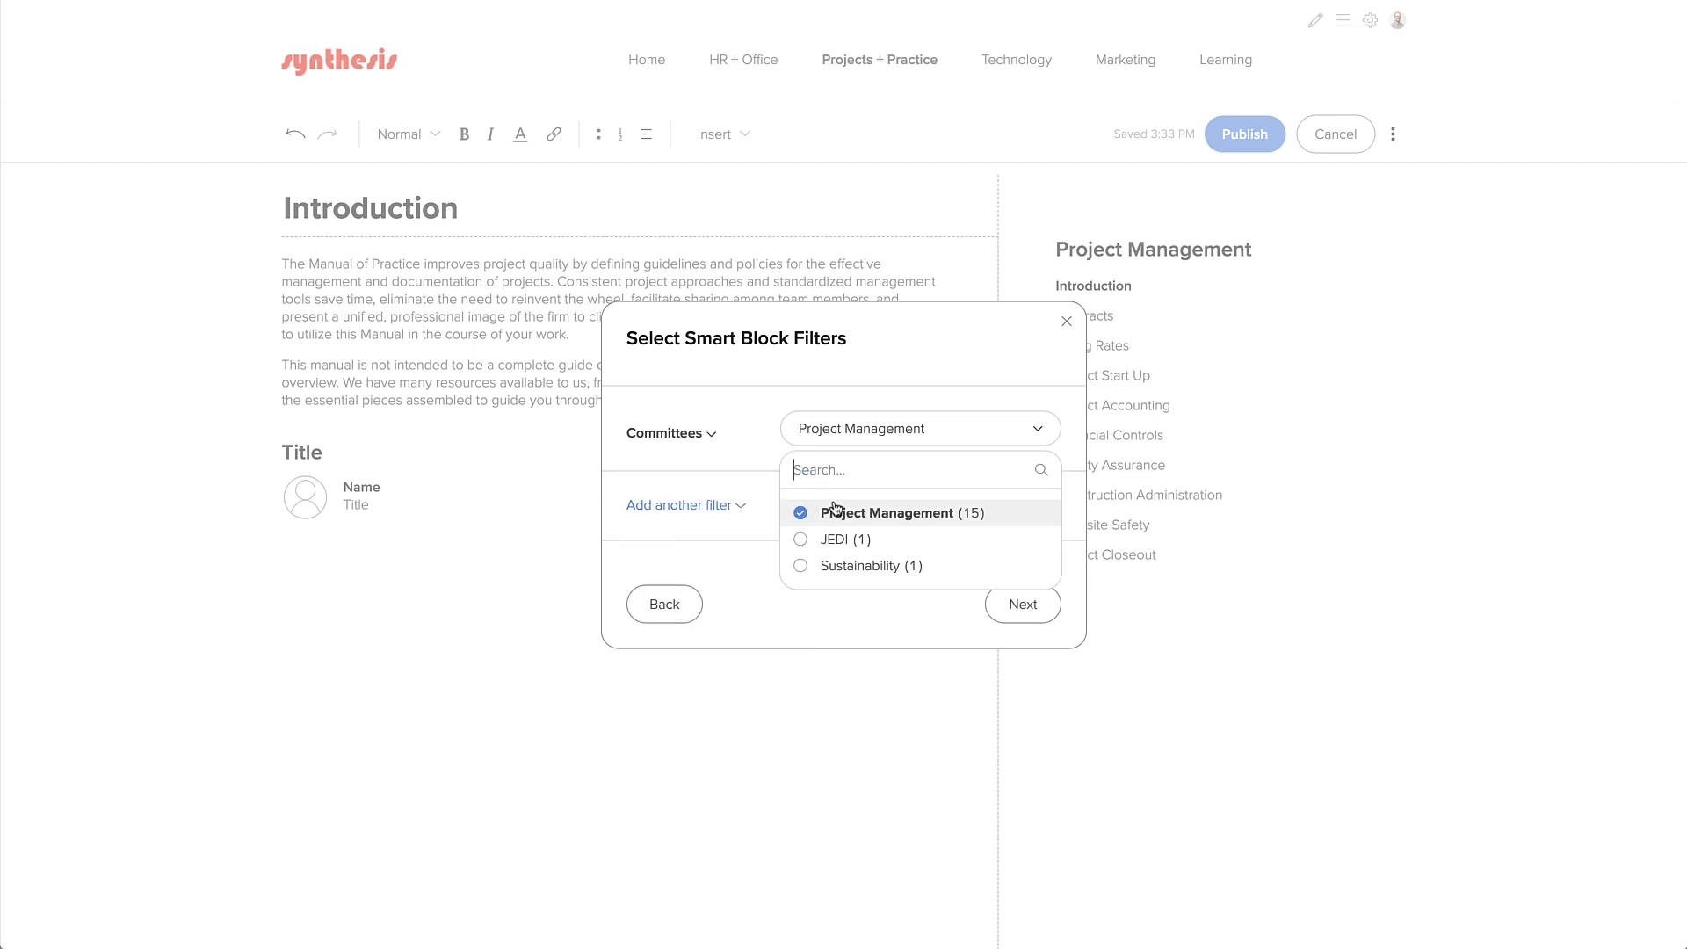
pyautogui.click(1007, 607)
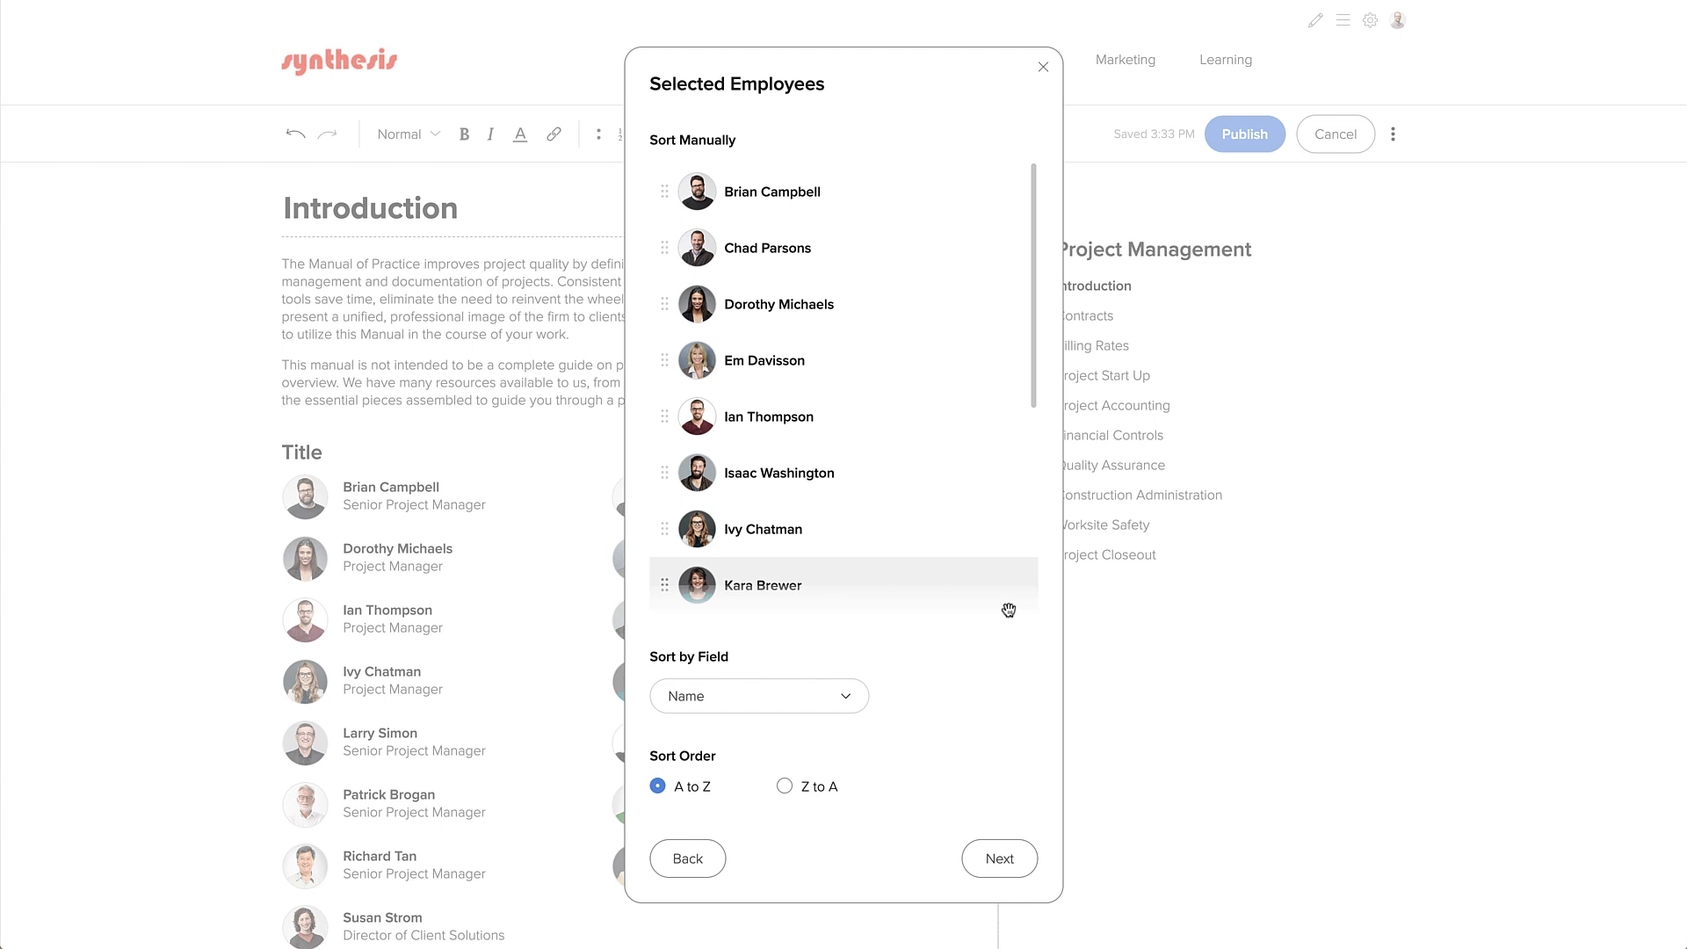
pyautogui.click(999, 858)
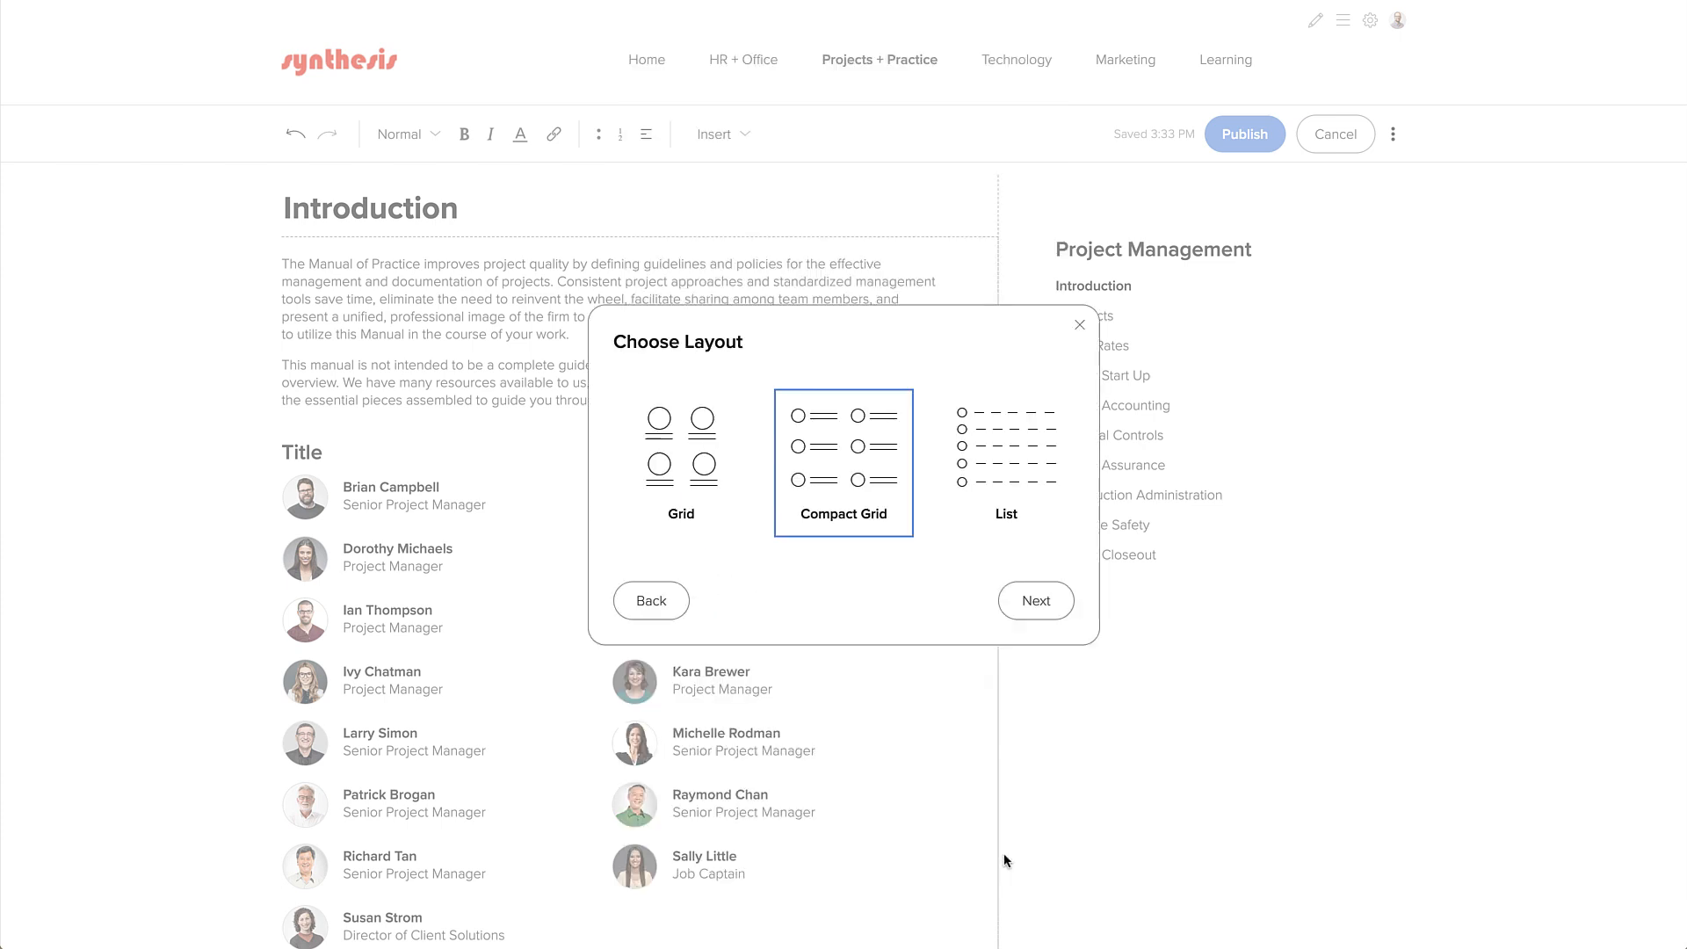
# Accept the Compact Grid layout with Name as primary data, Title as secondary data, no tertiary data and Medium headshots
pyautogui.click(1035, 600)
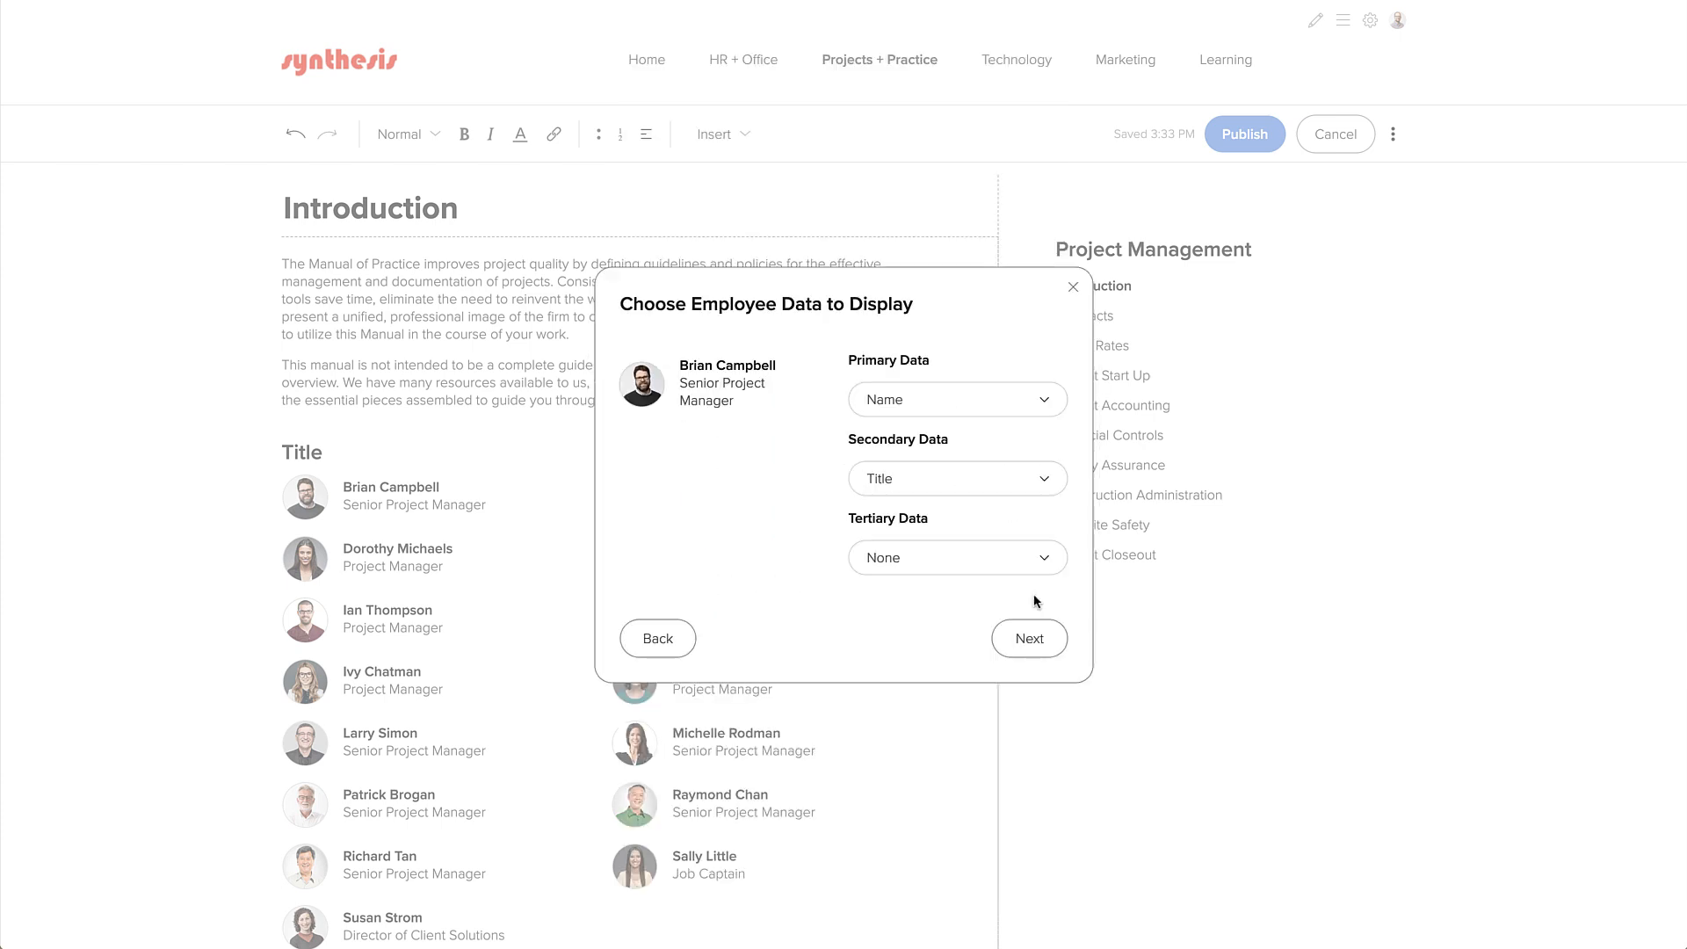
pyautogui.click(1030, 640)
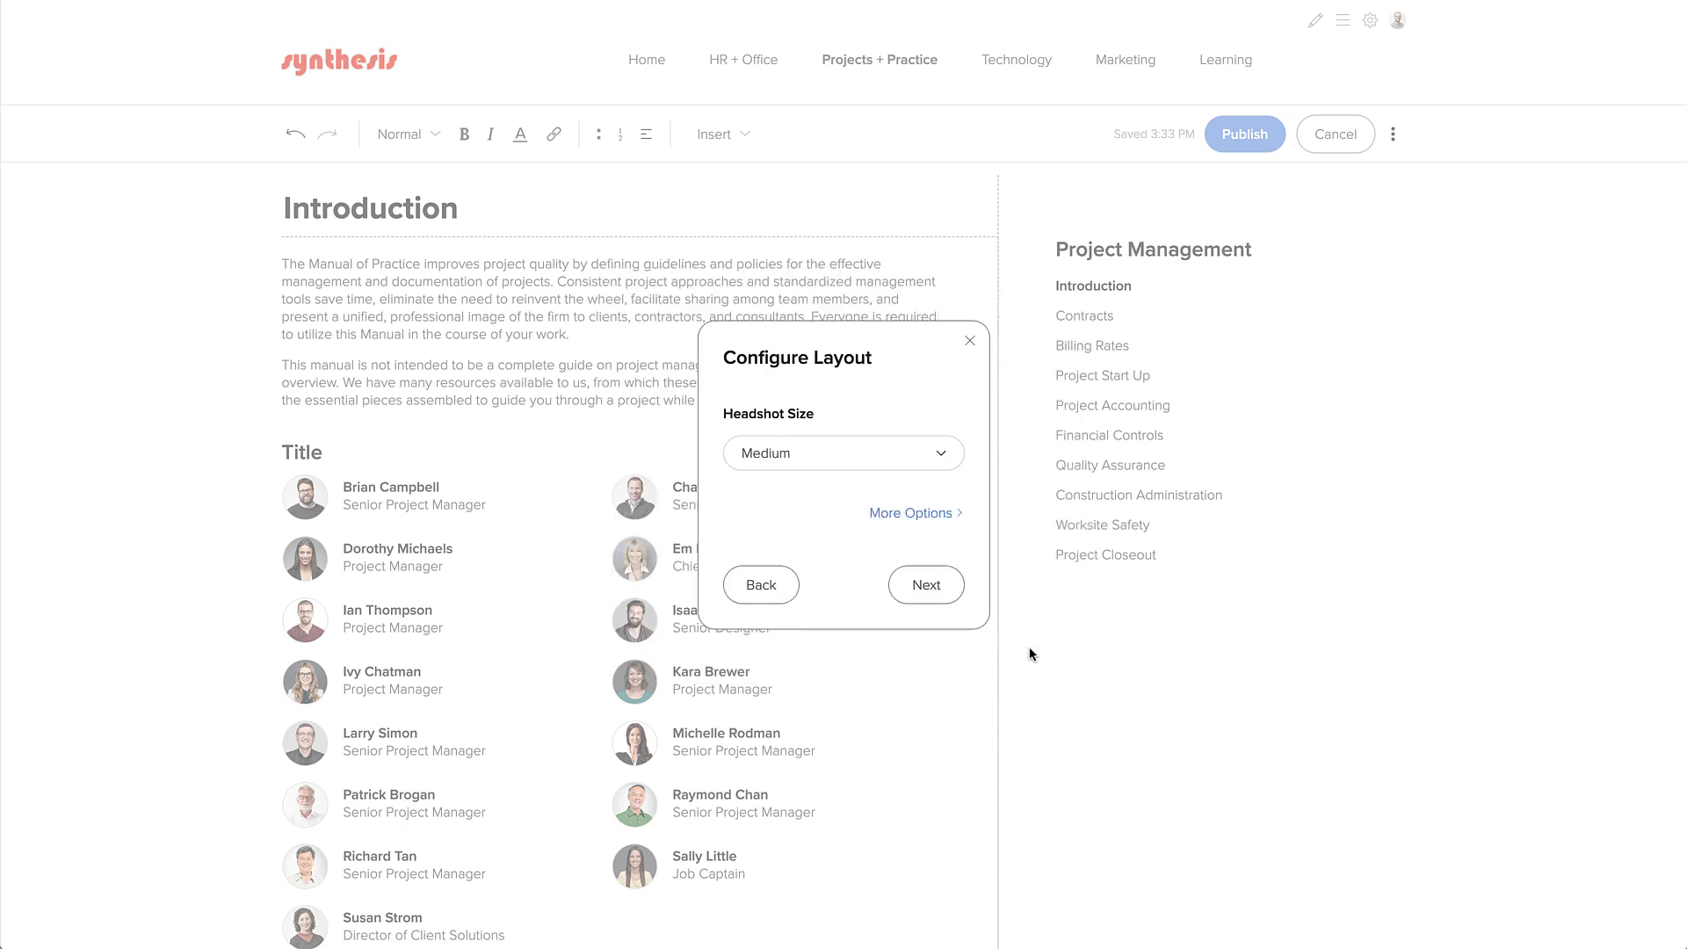
pyautogui.click(926, 586)
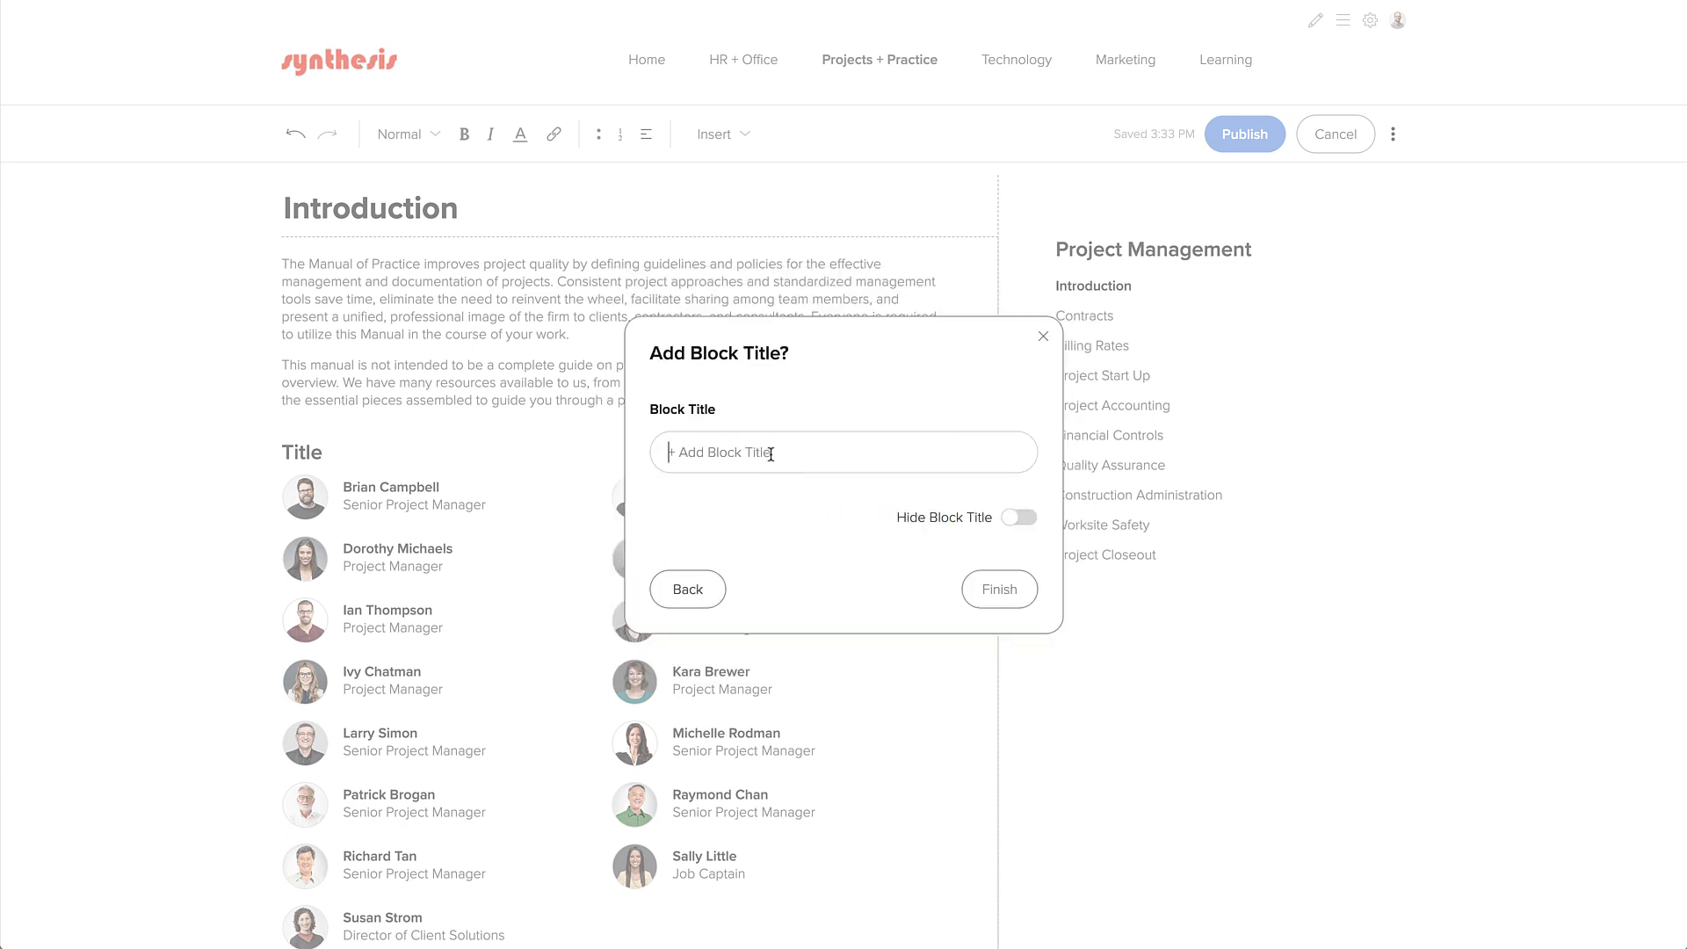
# Title the block "Project Management Committee", finish it and publish the Introduction page
pyautogui.write('Project Management Committee')
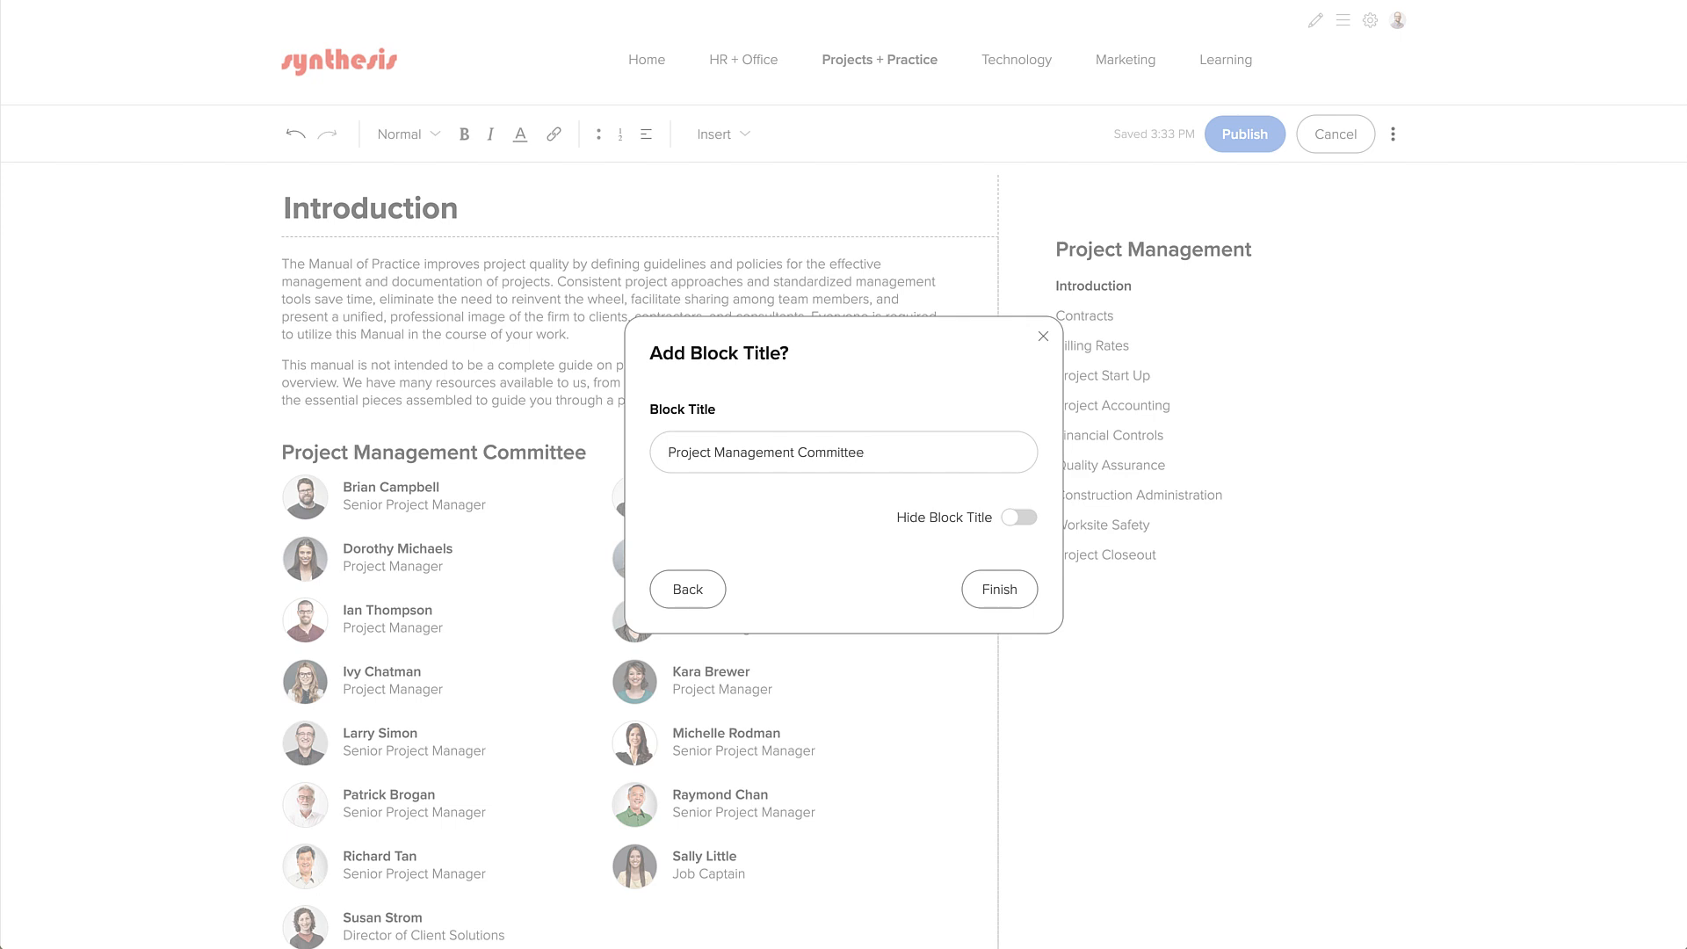
pyautogui.click(1011, 591)
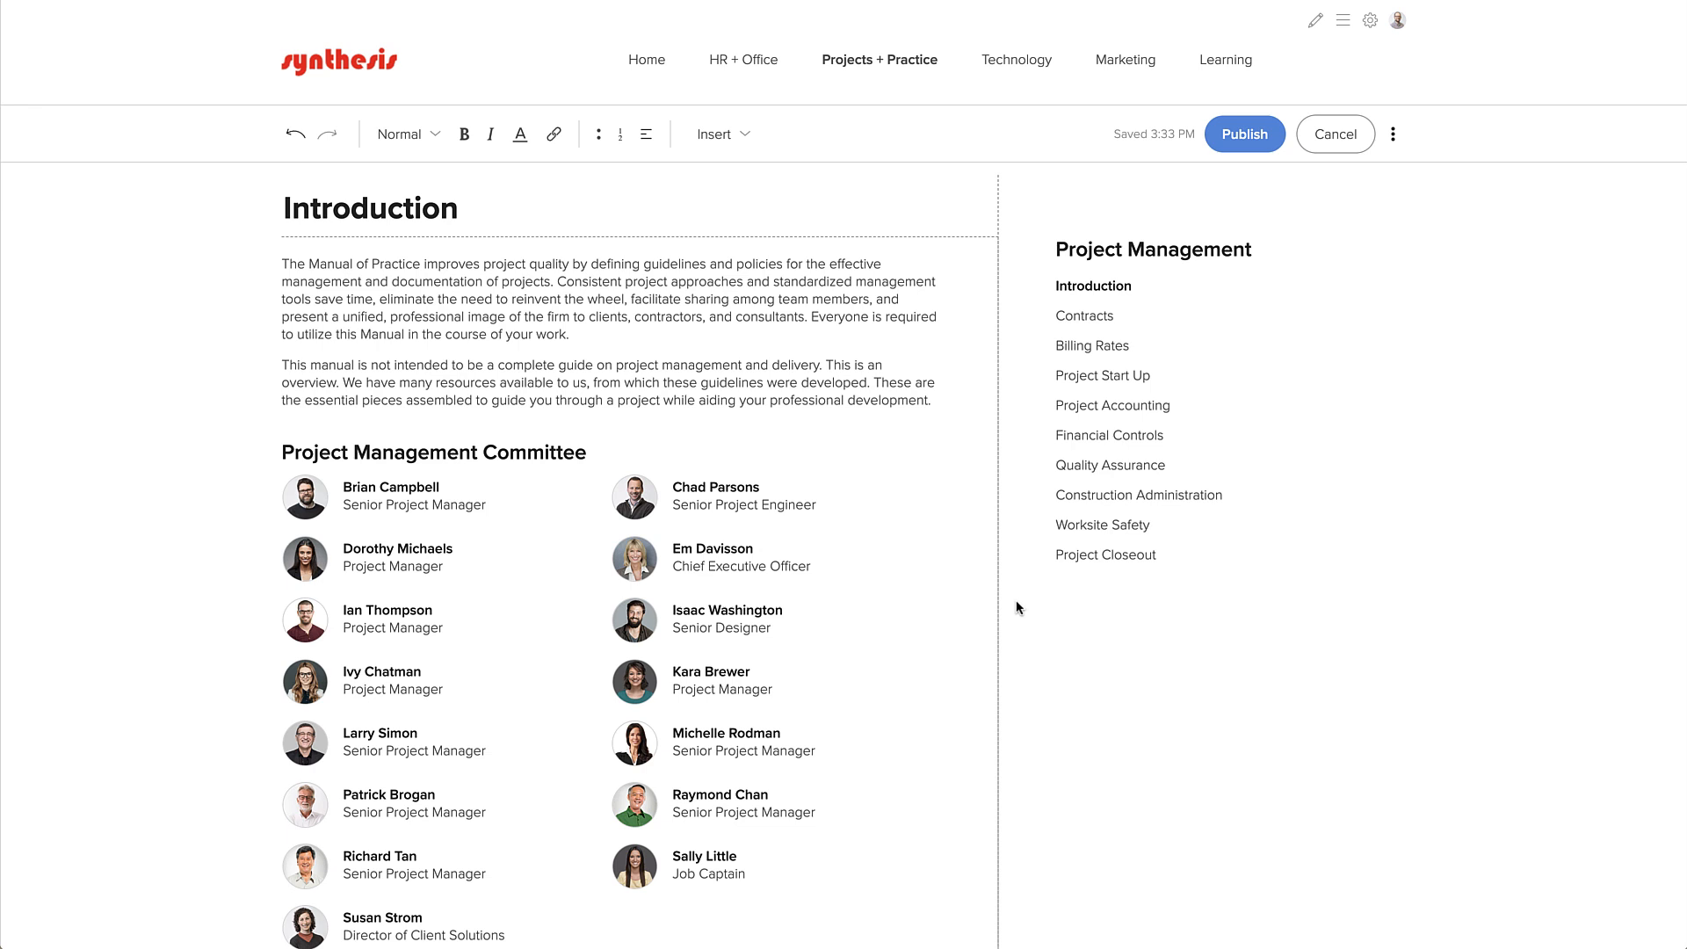
pyautogui.click(1269, 143)
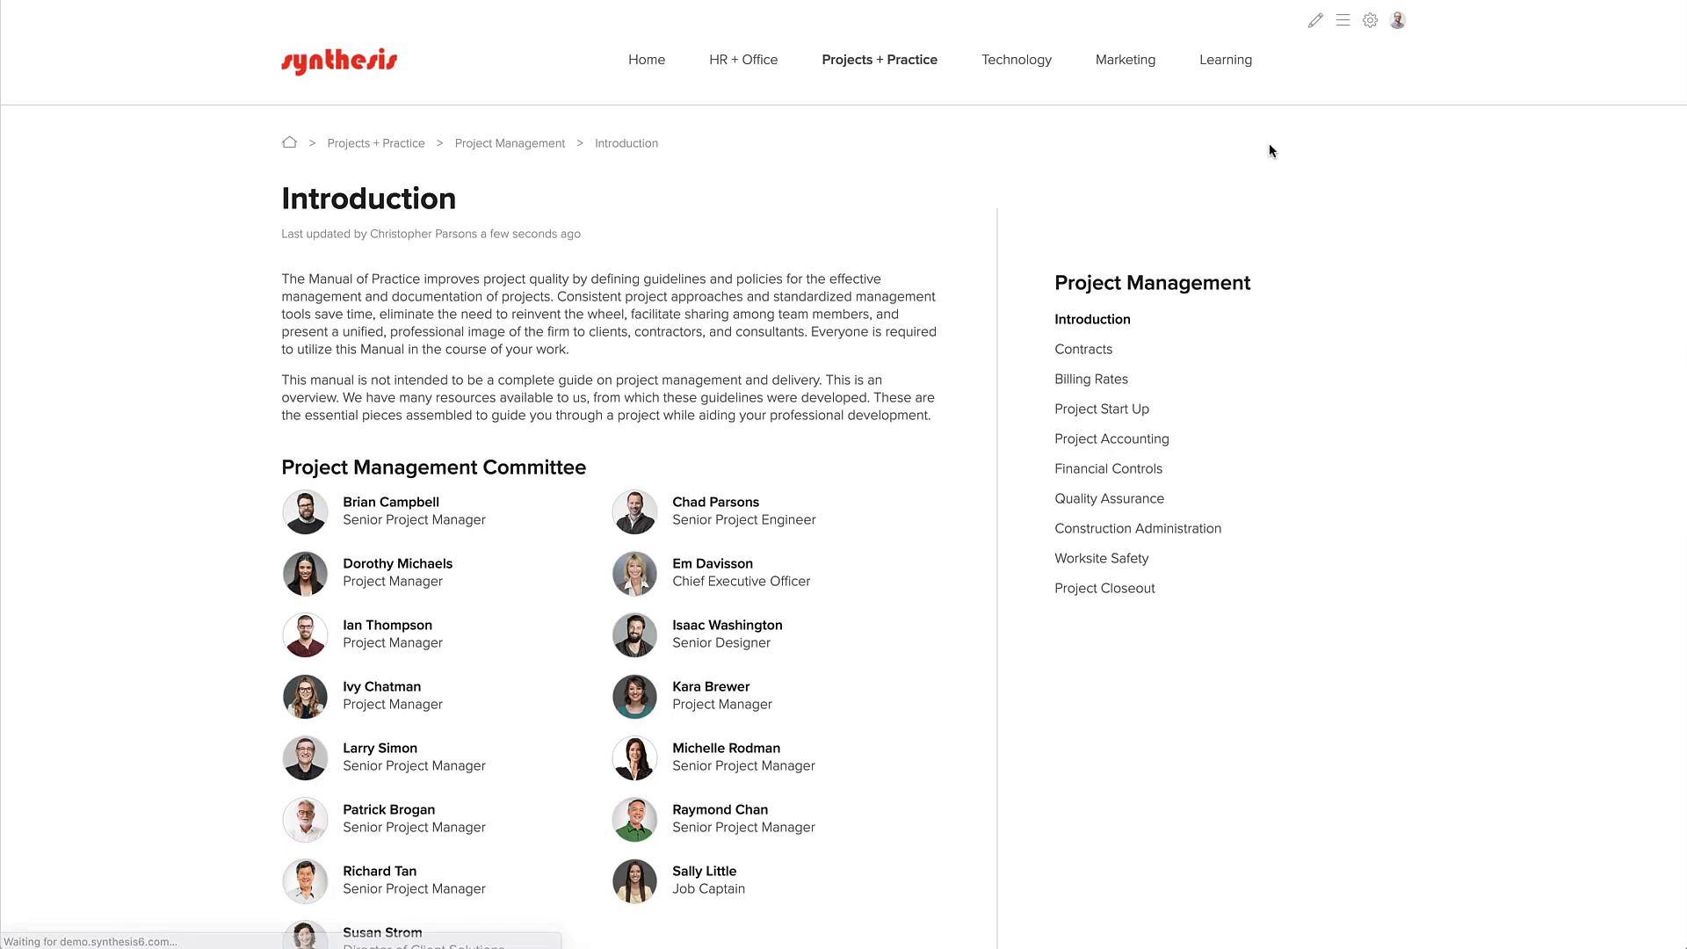